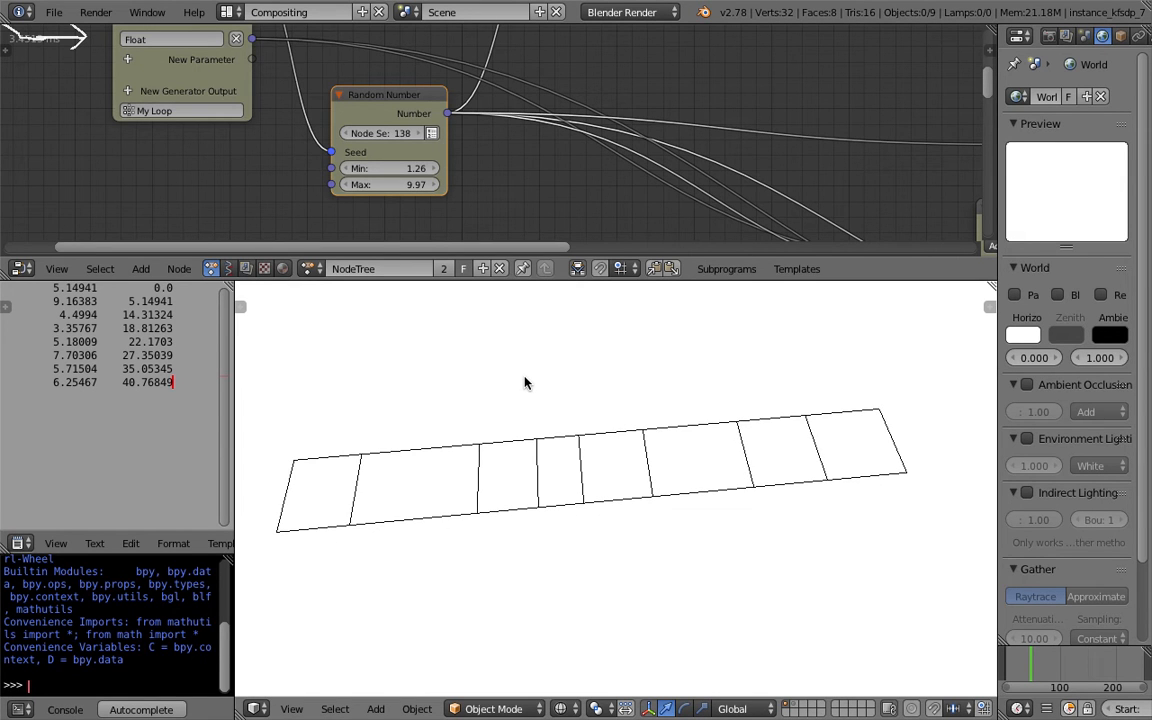
# Step: Examine the strip of planes by selecting individual neighbouring planes in the 3D view
pyautogui.moveTo(357, 411); pyautogui.dragTo(332, 435, button='middle')
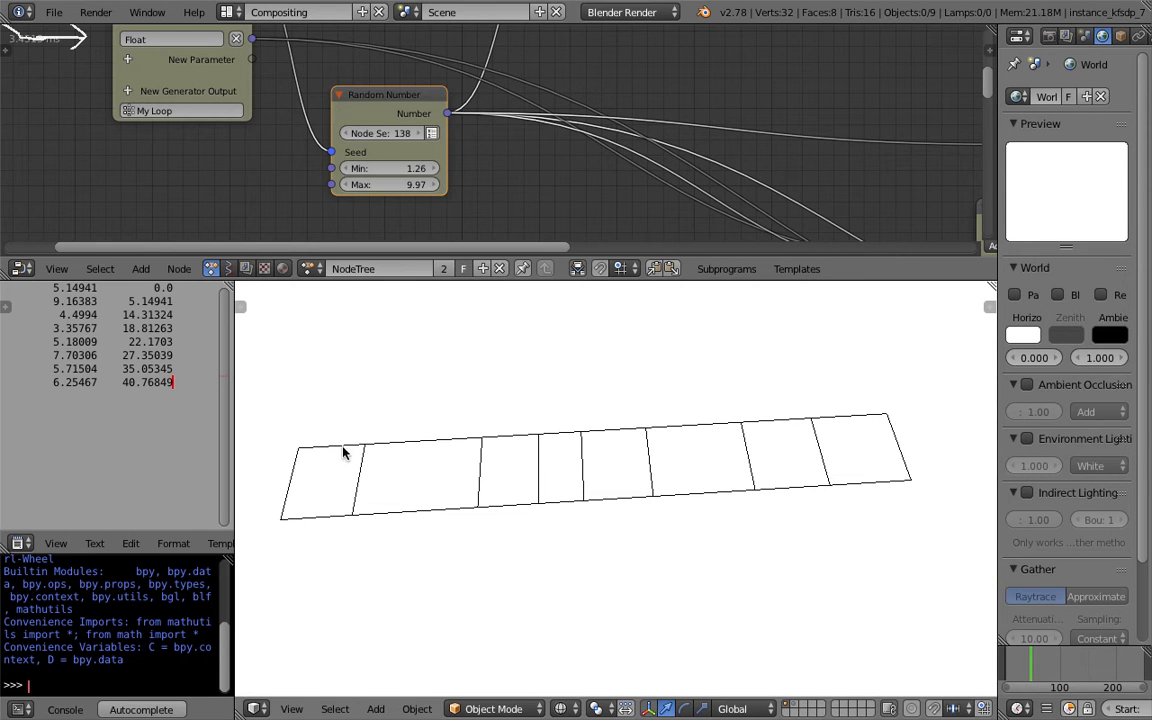
pyautogui.moveTo(352, 487); pyautogui.dragTo(350, 470, button='middle')
pyautogui.rightClick(521, 440)
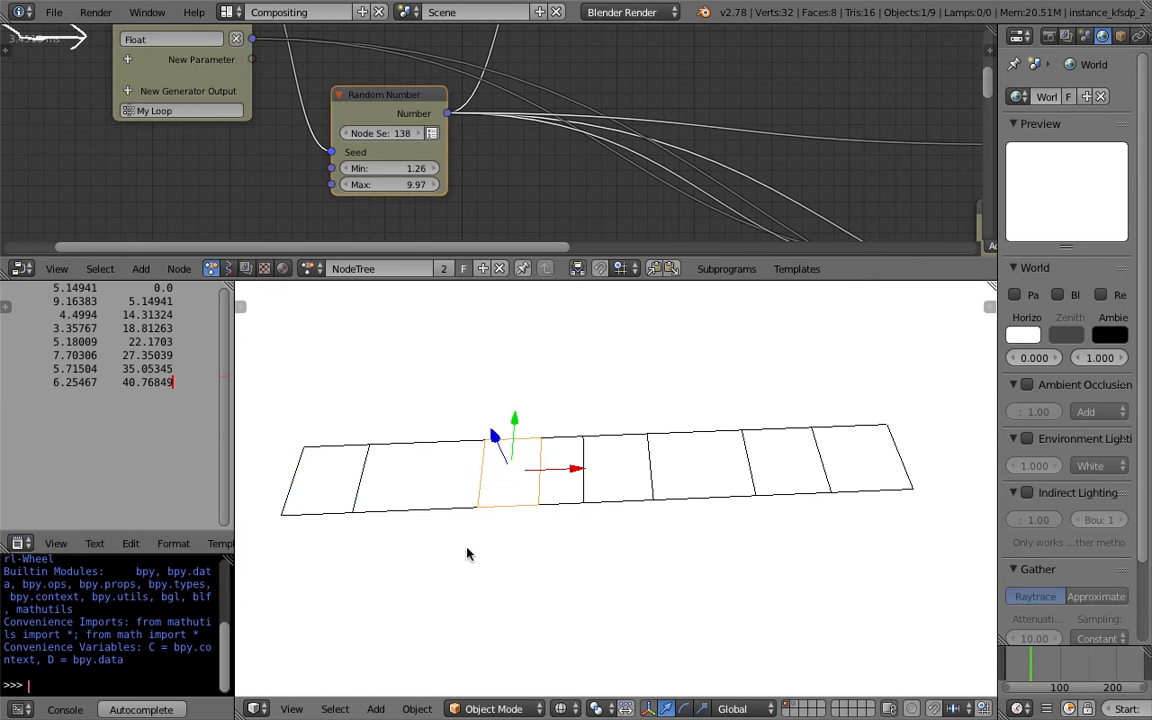
pyautogui.press('a')
pyautogui.rightClick(365, 450)
pyautogui.rightClick(352, 452)
pyautogui.keyDown('shift'); pyautogui.rightClick(407, 447); pyautogui.keyUp('shift')
pyautogui.keyDown('shift'); pyautogui.rightClick(496, 441); pyautogui.keyUp('shift')
# Step: Clear the selection and draw a freehand arrow above the strip, pointing along its length
pyautogui.moveTo(567, 402); pyautogui.dragTo(522, 527, button='middle')
pyautogui.press('a')
pyautogui.press('a')
pyautogui.press('a')
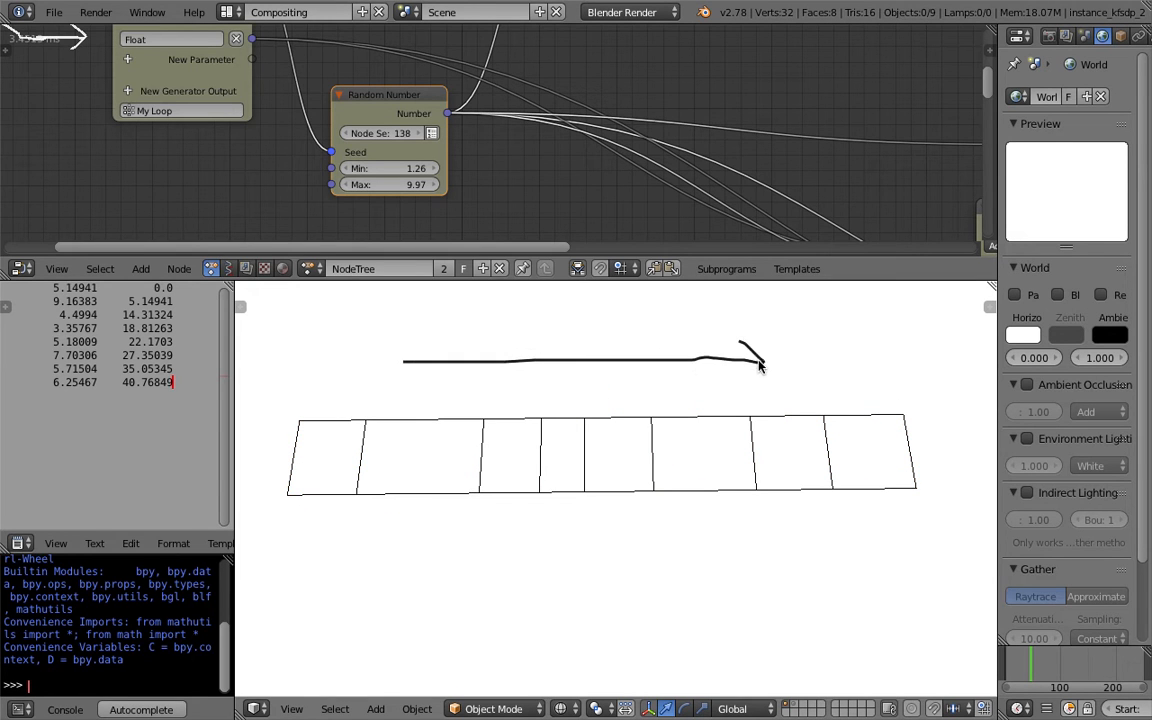
# Step: Select planes one after another along the strip to inspect their order and differing lengths
pyautogui.moveTo(350, 467); pyautogui.dragTo(322, 449, button='middle')
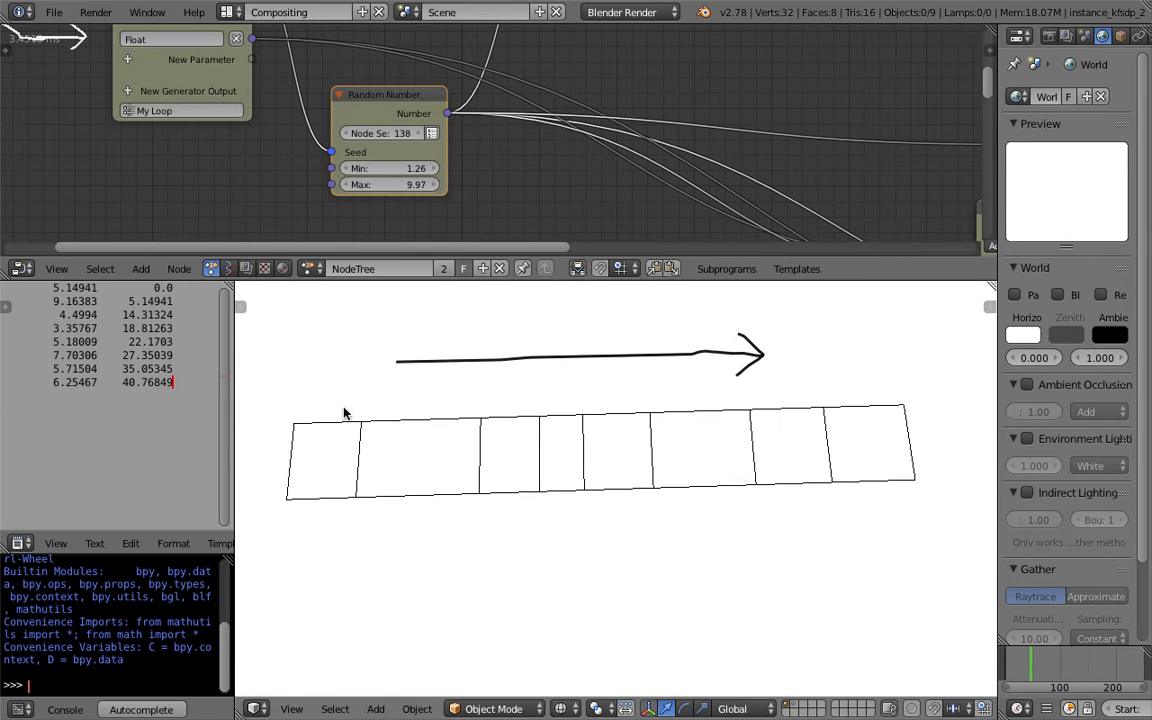
pyautogui.rightClick(395, 426)
pyautogui.rightClick(356, 430)
pyautogui.rightClick(395, 429)
pyautogui.rightClick(504, 425)
pyautogui.rightClick(545, 428)
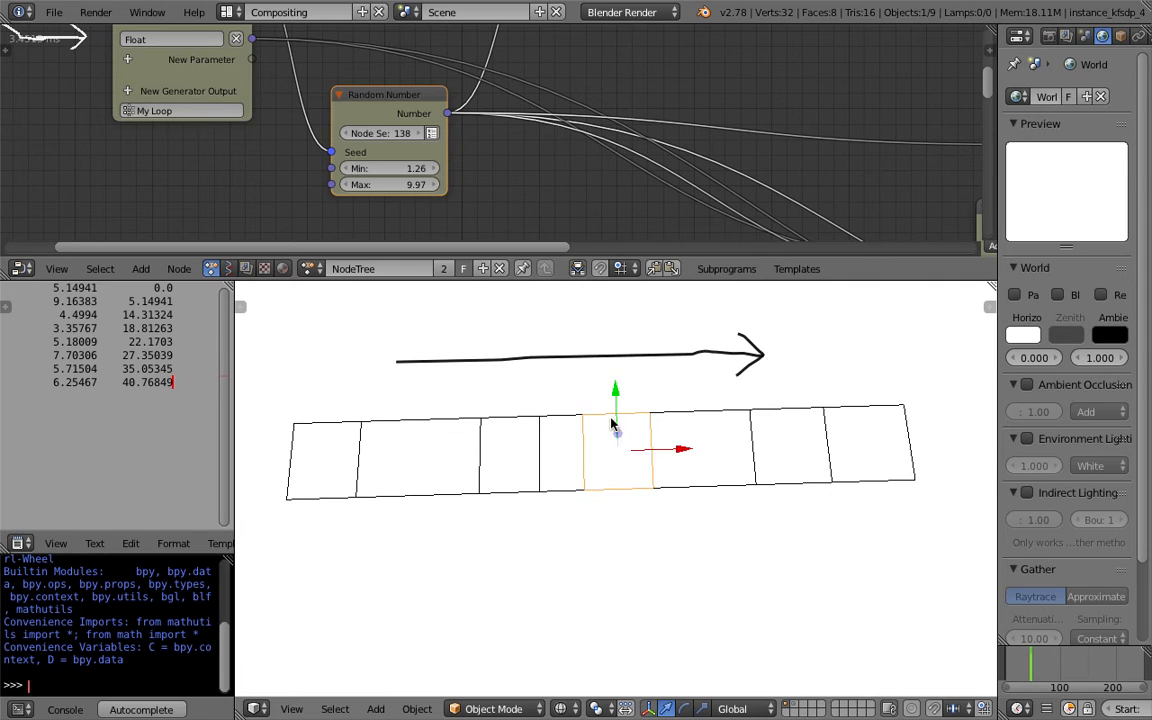
pyautogui.rightClick(836, 418)
pyautogui.rightClick(797, 413)
pyautogui.rightClick(500, 420)
pyautogui.rightClick(387, 420)
# Step: Set the Random Number node's range to a minimum of 1.86 and a maximum of 7.90
pyautogui.scroll(2, 387, 210)
pyautogui.moveTo(391, 190); pyautogui.dragTo(397, 179, button='middle')
pyautogui.moveTo(397, 151)
pyautogui.mouseDown()
pyautogui.moveTo(425, 151)
pyautogui.moveTo(378, 151)
pyautogui.moveTo(414, 172)
pyautogui.moveTo(448, 172)
pyautogui.moveTo(391, 172)
pyautogui.moveTo(436, 154)
pyautogui.moveTo(443, 171)
pyautogui.moveTo(485, 171)
pyautogui.moveTo(407, 171)
pyautogui.mouseUp()
pyautogui.moveTo(625, 491); pyautogui.dragTo(613, 459, button='middle')
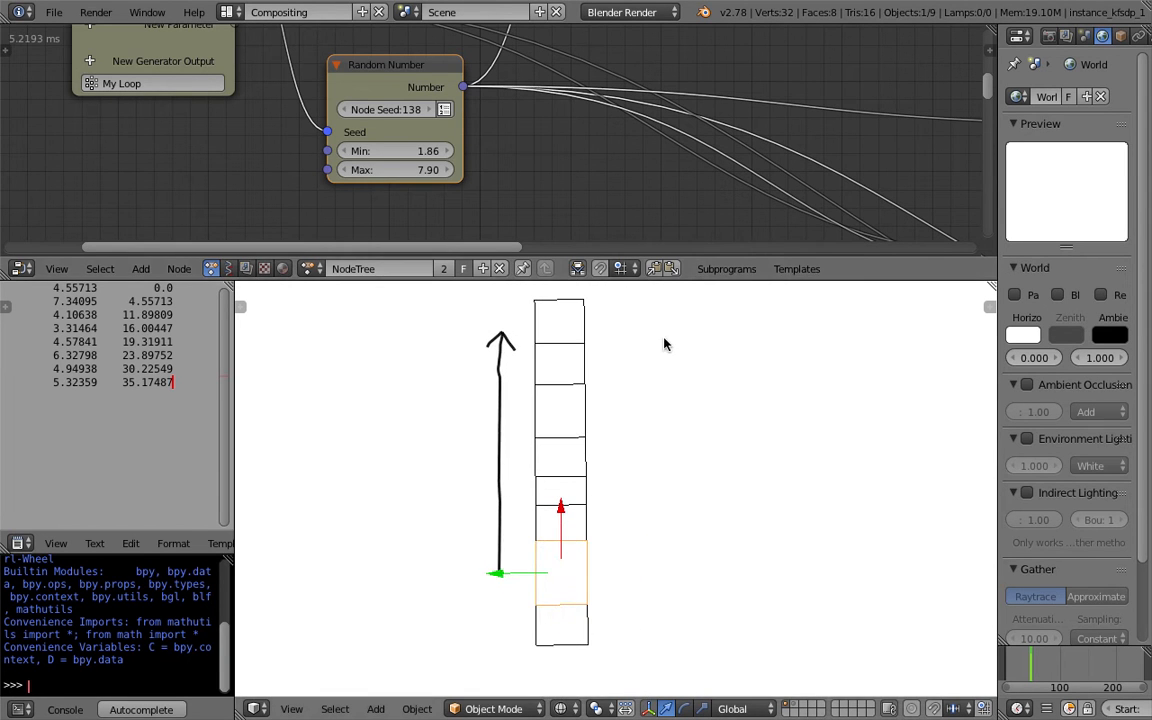
# Step: Enlarge the node editor and maximize it to show the entire node tree
pyautogui.moveTo(687, 288); pyautogui.dragTo(756, 405)
pyautogui.scroll(-1, 565, 217)
pyautogui.scroll(-4, 565, 217)
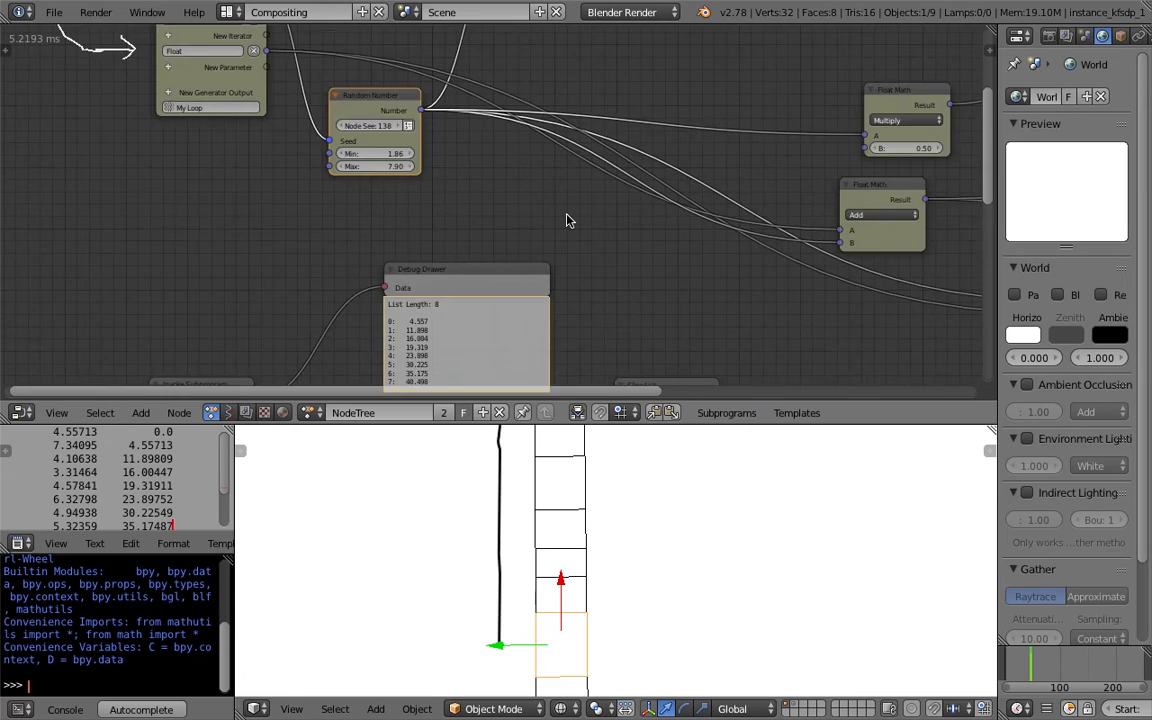
pyautogui.scroll(-2, 440, 305)
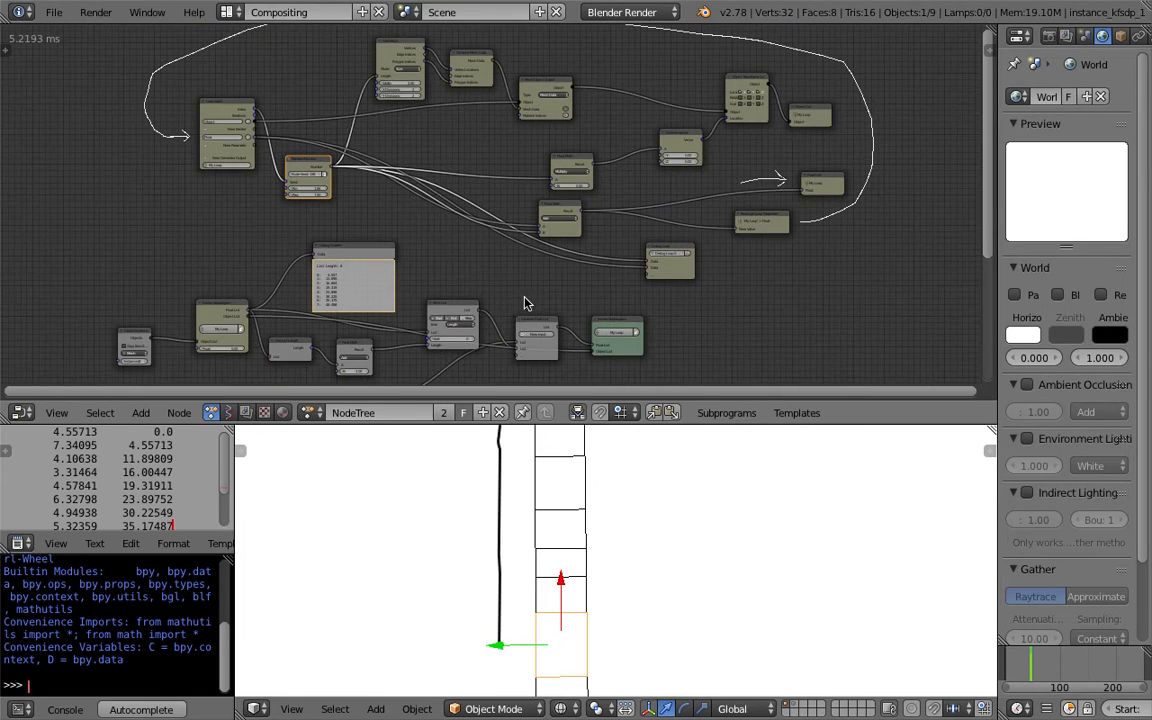
pyautogui.moveTo(710, 370); pyautogui.dragTo(615, 291, button='middle')
pyautogui.hotkey('ctrl', 'space')
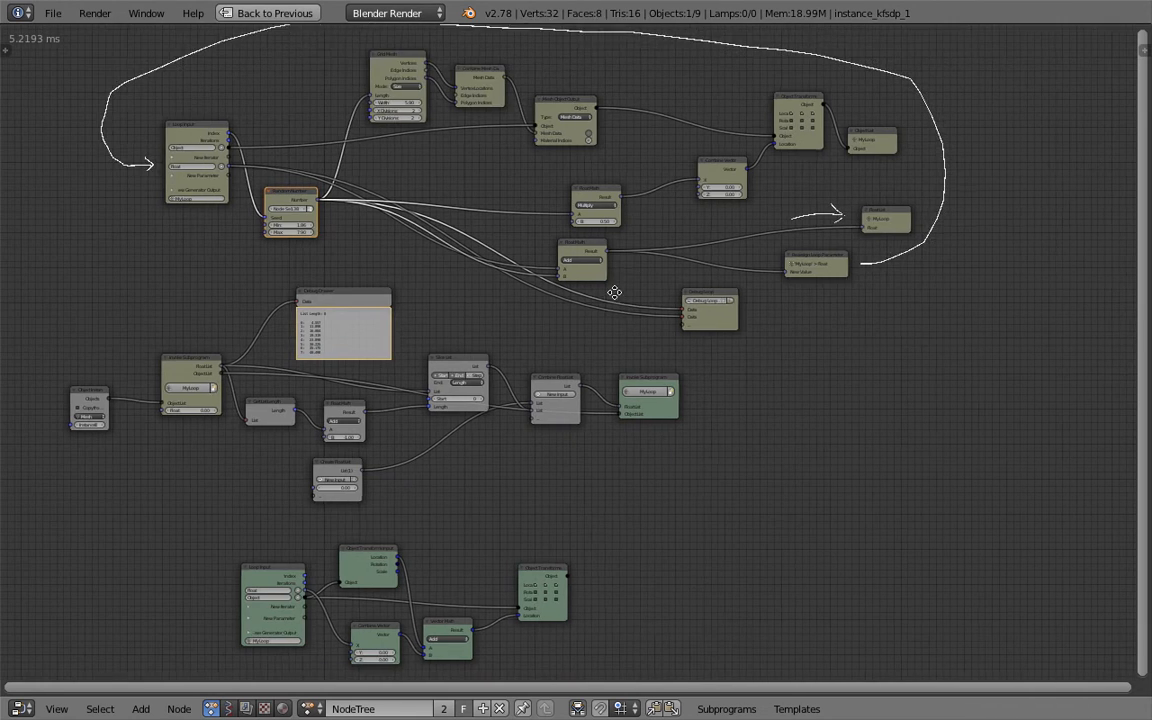
# Step: Move the whole green My Loop subprogram node group farther down, away from the main nodes
pyautogui.moveTo(259, 577); pyautogui.dragTo(296, 450, button='middle')
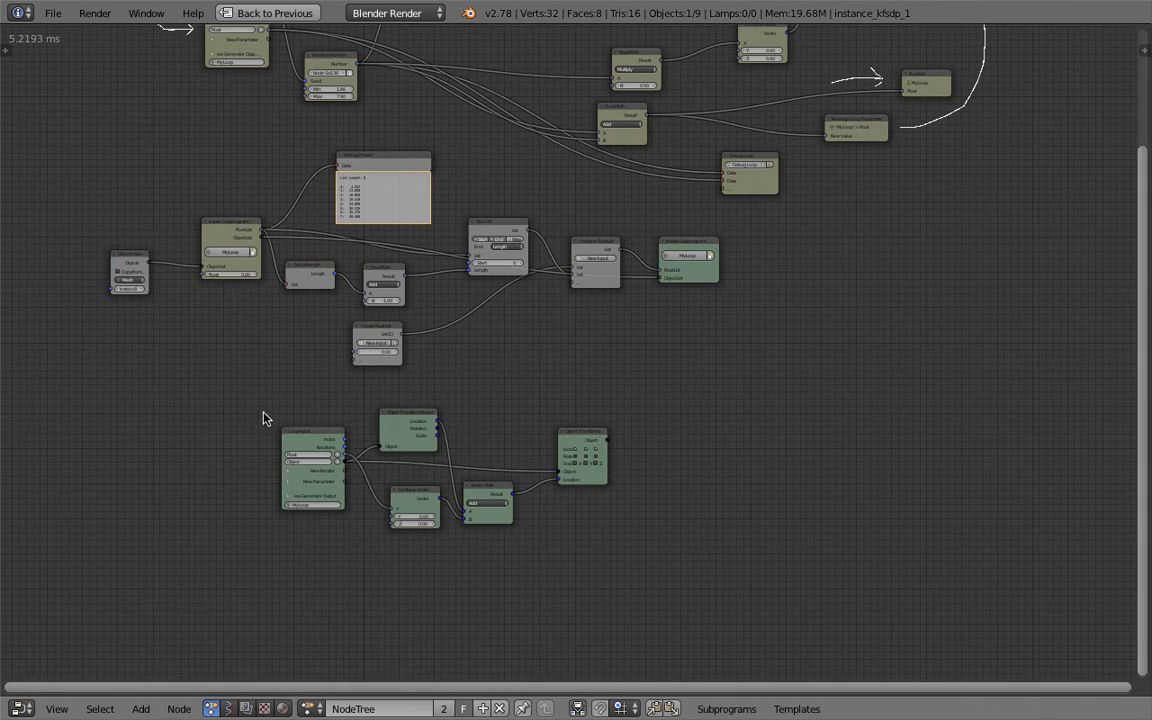
pyautogui.press('b')
pyautogui.moveTo(250, 395); pyautogui.dragTo(627, 540)
pyautogui.press('g')
pyautogui.click(594, 573)
# Step: Tidy the node layout by repositioning the Create Float List, Slice List, Combine Float List and Debug Drawer nodes
pyautogui.moveTo(530, 365); pyautogui.dragTo(556, 513, button='middle')
pyautogui.scroll(2, 425, 494)
pyautogui.moveTo(413, 473); pyautogui.dragTo(504, 462)
pyautogui.moveTo(535, 413); pyautogui.dragTo(502, 489, button='middle')
pyautogui.scroll(1, 502, 489)
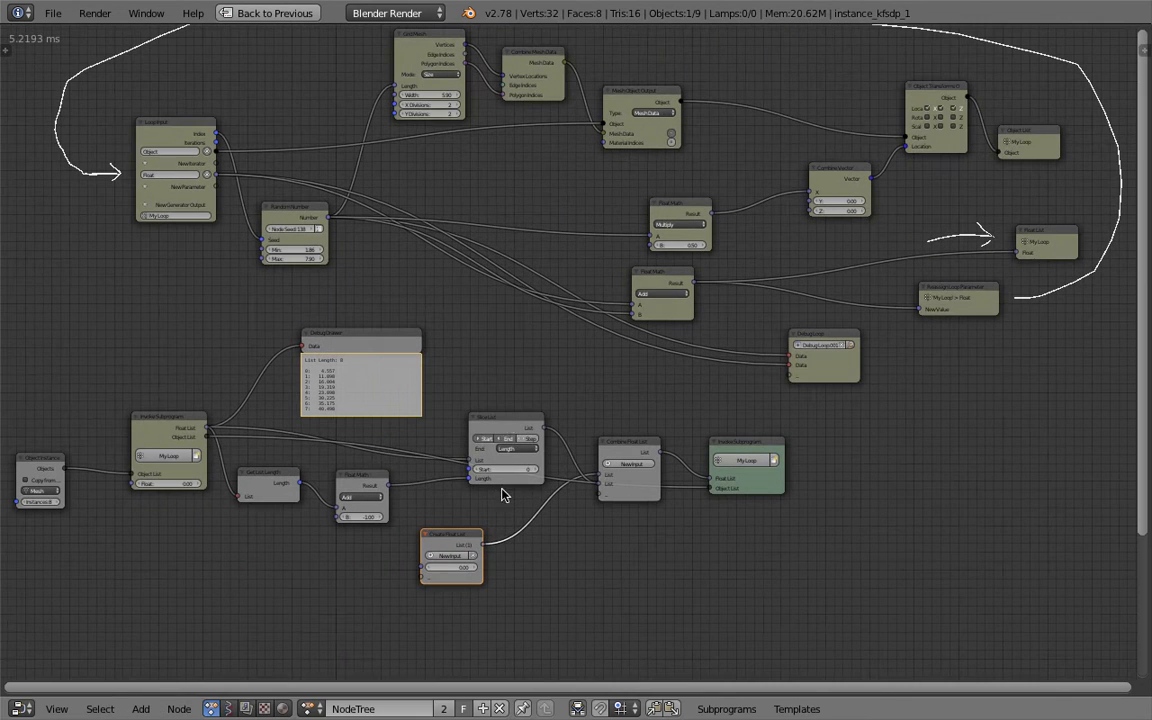
pyautogui.moveTo(508, 421); pyautogui.dragTo(491, 433)
pyautogui.moveTo(630, 458); pyautogui.dragTo(620, 466)
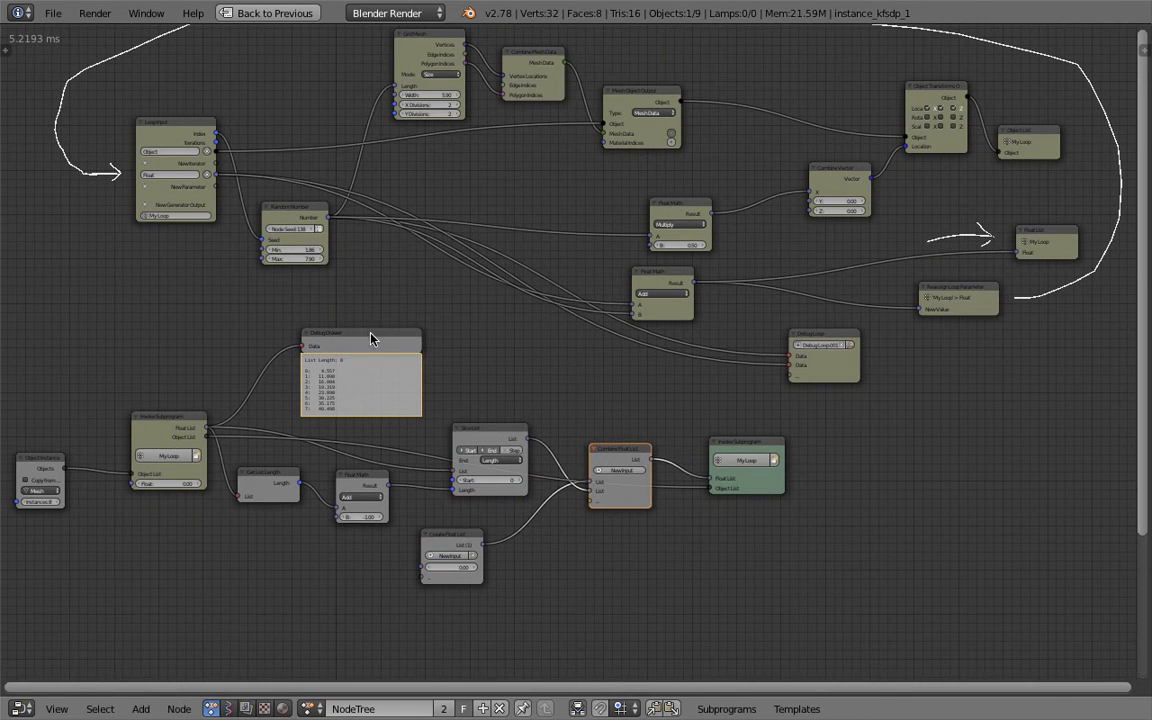
pyautogui.moveTo(373, 334); pyautogui.dragTo(362, 339)
pyautogui.click(740, 447)
pyautogui.scroll(-3, 689, 437)
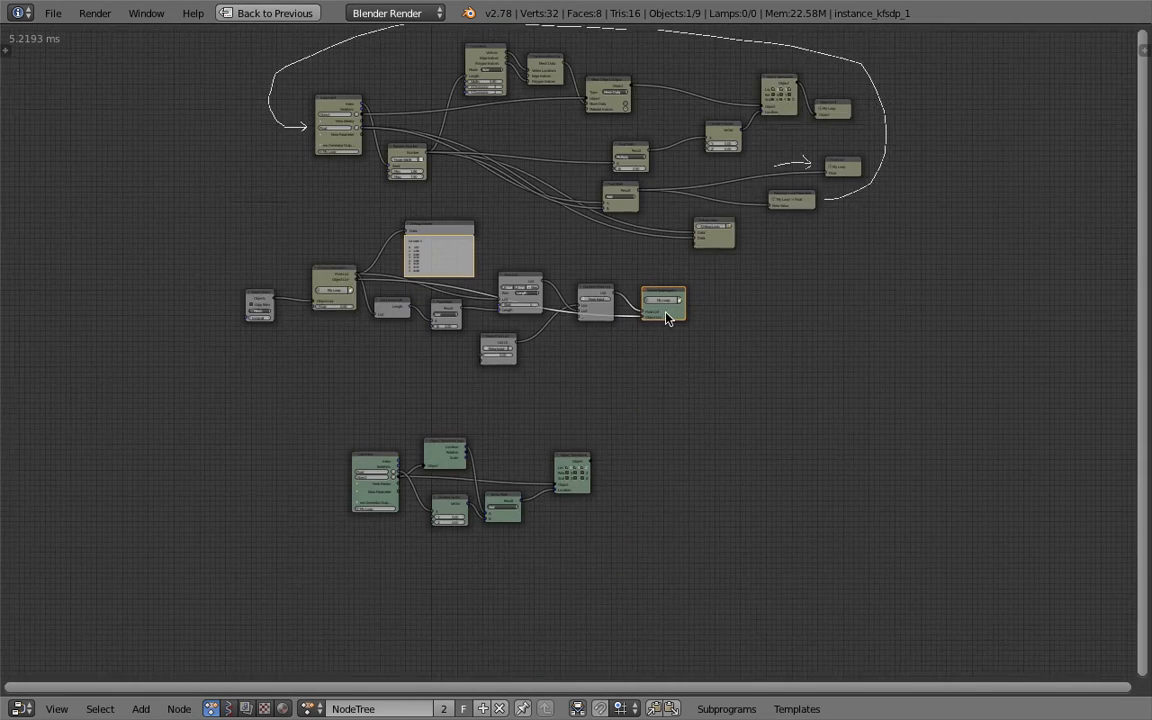
# Step: Restore the multi-editor layout with all planes deselected and divide the height between the node editor and 3D view
pyautogui.hotkey('ctrl', 'Up')
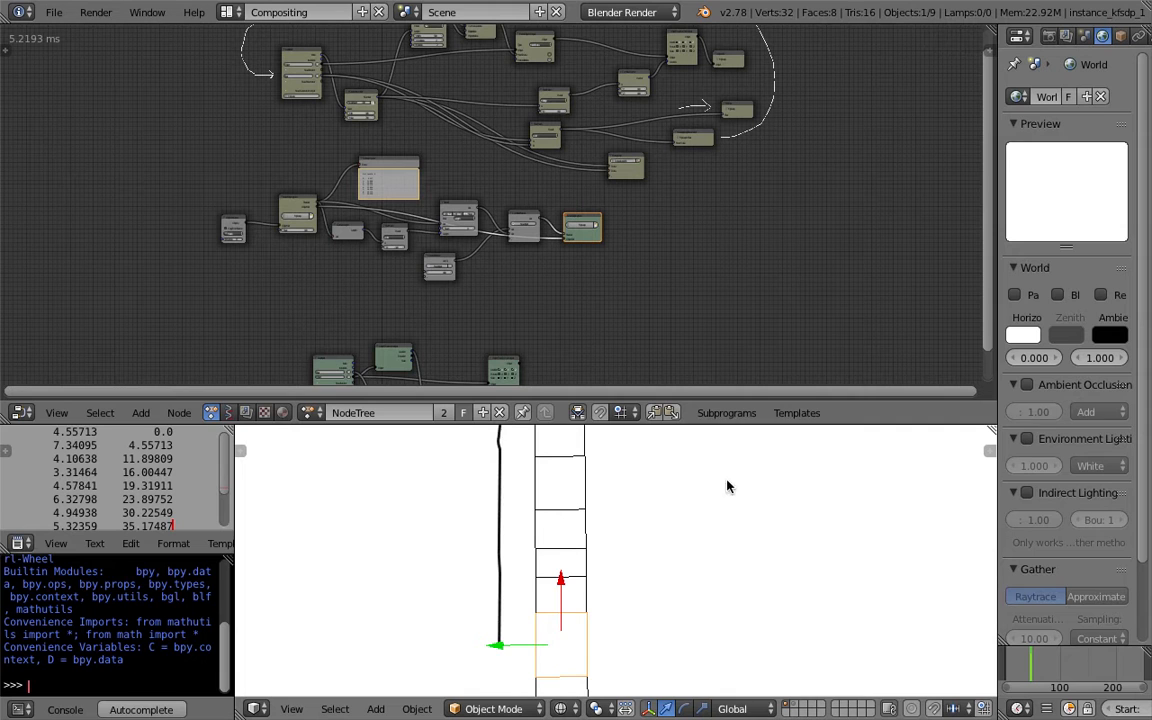
pyautogui.moveTo(745, 424); pyautogui.dragTo(745, 272)
pyautogui.moveTo(727, 539); pyautogui.dragTo(563, 527, button='middle')
pyautogui.scroll(4, 558, 504)
pyautogui.scroll(-1, 550, 492)
pyautogui.press('a')
pyautogui.press('a')
pyautogui.press('a')
pyautogui.moveTo(603, 250); pyautogui.dragTo(603, 365)
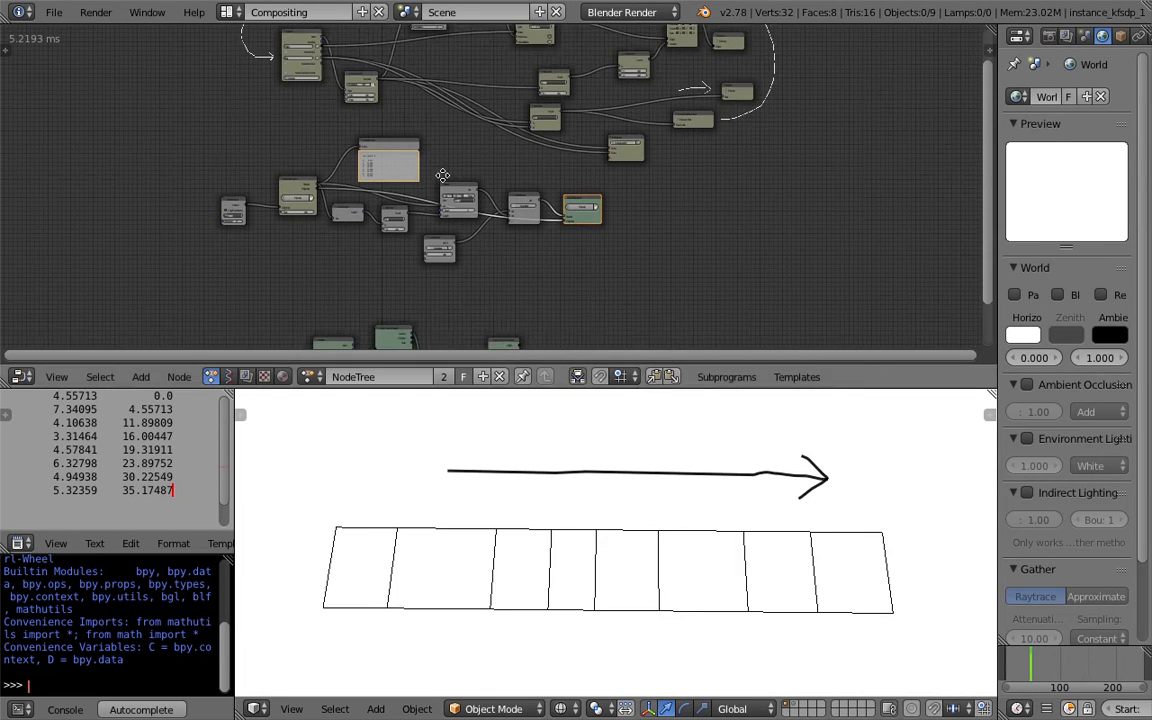
# Step: Set the Grid Mesh node's width to 6.41
pyautogui.press('Home')
pyautogui.scroll(10, 418, 163)
pyautogui.moveTo(402, 186); pyautogui.dragTo(505, 137, button='middle')
pyautogui.scroll(6, 547, 121)
pyautogui.scroll(-2, 490, 136)
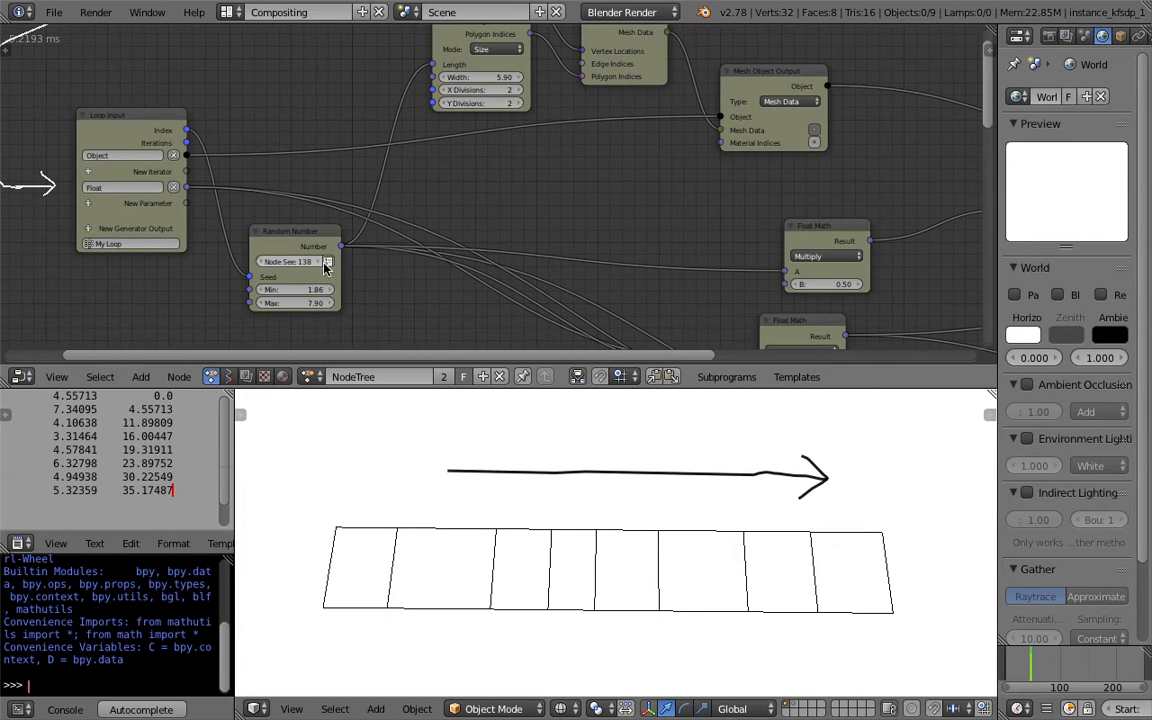
pyautogui.moveTo(627, 176)
pyautogui.mouseDown(button='middle')
pyautogui.moveTo(555, 162)
pyautogui.moveTo(528, 133)
pyautogui.moveTo(500, 214)
pyautogui.mouseUp(button='middle')
pyautogui.scroll(-1, 505, 152)
pyautogui.moveTo(402, 114); pyautogui.dragTo(425, 190, button='middle')
pyautogui.scroll(1, 426, 190)
pyautogui.moveTo(395, 168); pyautogui.dragTo(420, 165)
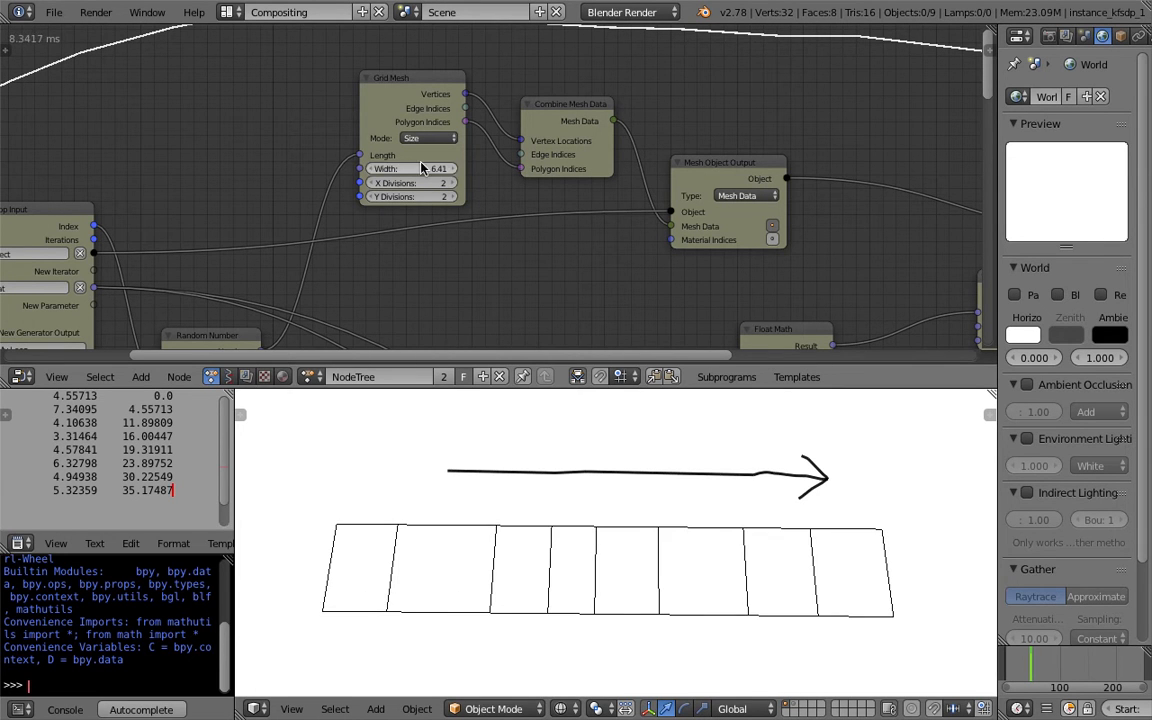
# Step: Change the node seed of the Random Number node to vary the plane lengths
pyautogui.moveTo(272, 352); pyautogui.dragTo(332, 254, button='middle')
pyautogui.moveTo(277, 266)
pyautogui.mouseDown()
pyautogui.moveTo(327, 266)
pyautogui.moveTo(296, 264)
pyautogui.mouseUp()
pyautogui.moveTo(620, 550); pyautogui.dragTo(654, 550, button='middle')
# Step: Set the Object Instancer node's instance count to 39
pyautogui.moveTo(370, 335); pyautogui.dragTo(353, 74, button='middle')
pyautogui.moveTo(210, 252); pyautogui.dragTo(323, 82, button='middle')
pyautogui.moveTo(263, 156); pyautogui.dragTo(577, 110, button='middle')
pyautogui.moveTo(301, 193); pyautogui.dragTo(330, 196)
pyautogui.scroll(-3, 531, 492)
pyautogui.keyDown('shift'); pyautogui.moveTo(598, 517); pyautogui.dragTo(401, 442, button='middle'); pyautogui.keyUp('shift')
pyautogui.moveTo(300, 193); pyautogui.dragTo(322, 193)
pyautogui.moveTo(476, 470); pyautogui.dragTo(567, 553, button='middle')
# Step: Save the current file
pyautogui.hotkey('ctrl', 's')
pyautogui.click(567, 553)
pyautogui.moveTo(558, 506); pyautogui.dragTo(560, 503, button='middle')
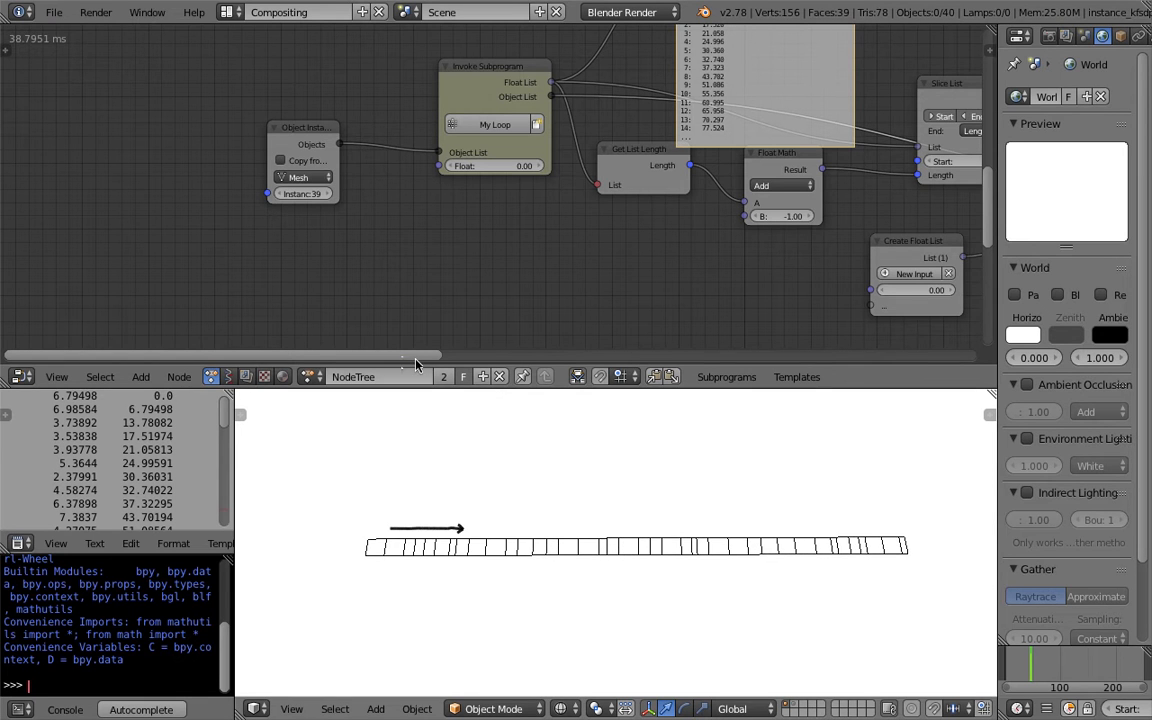
pyautogui.click(54, 12)
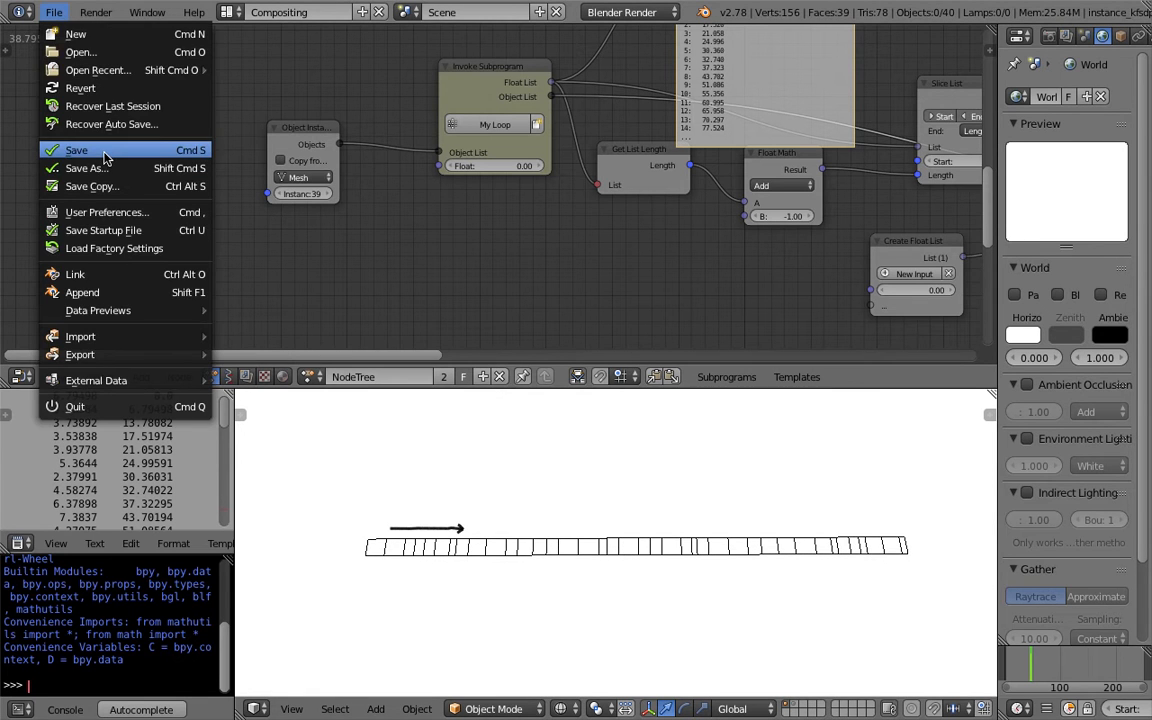
pyautogui.click(104, 156)
# Step: Start a new file from the start-up file and delete the default cube
pyautogui.click(60, 14)
pyautogui.click(68, 36)
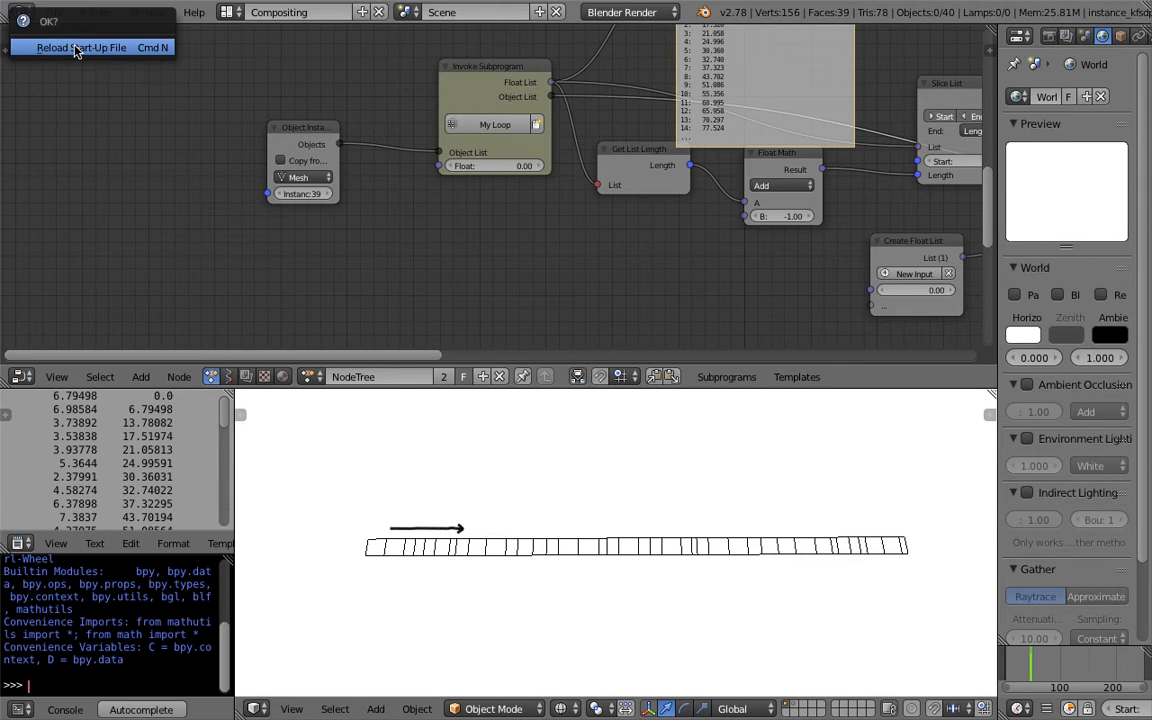
pyautogui.click(75, 48)
pyautogui.moveTo(494, 373); pyautogui.dragTo(563, 305, button='middle')
pyautogui.press('x')
pyautogui.click(524, 301)
# Step: Move the lamp and the camera to the second layer
pyautogui.rightClick(675, 109)
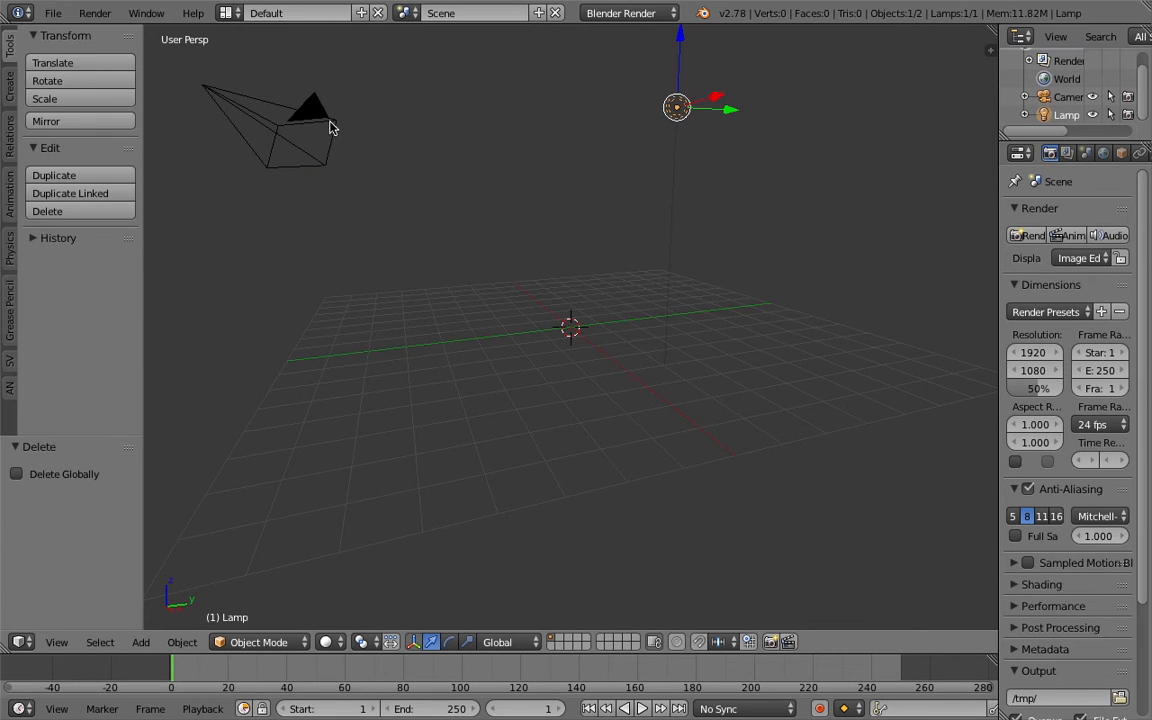
pyautogui.keyDown('shift'); pyautogui.rightClick(331, 123); pyautogui.keyUp('shift')
pyautogui.press('m')
pyautogui.press('2')
pyautogui.click(281, 144)
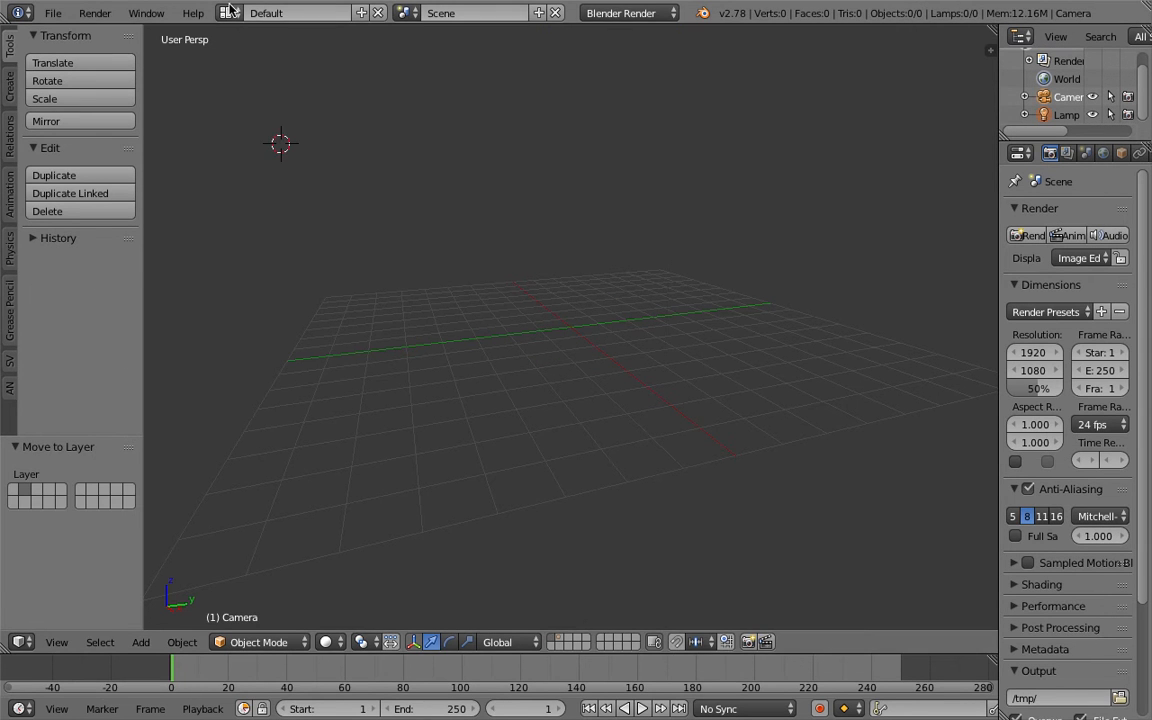
# Step: Switch to the Compositing screen layout and reduce the node editor's height to enlarge the editors below
pyautogui.click(229, 11)
pyautogui.click(272, 77)
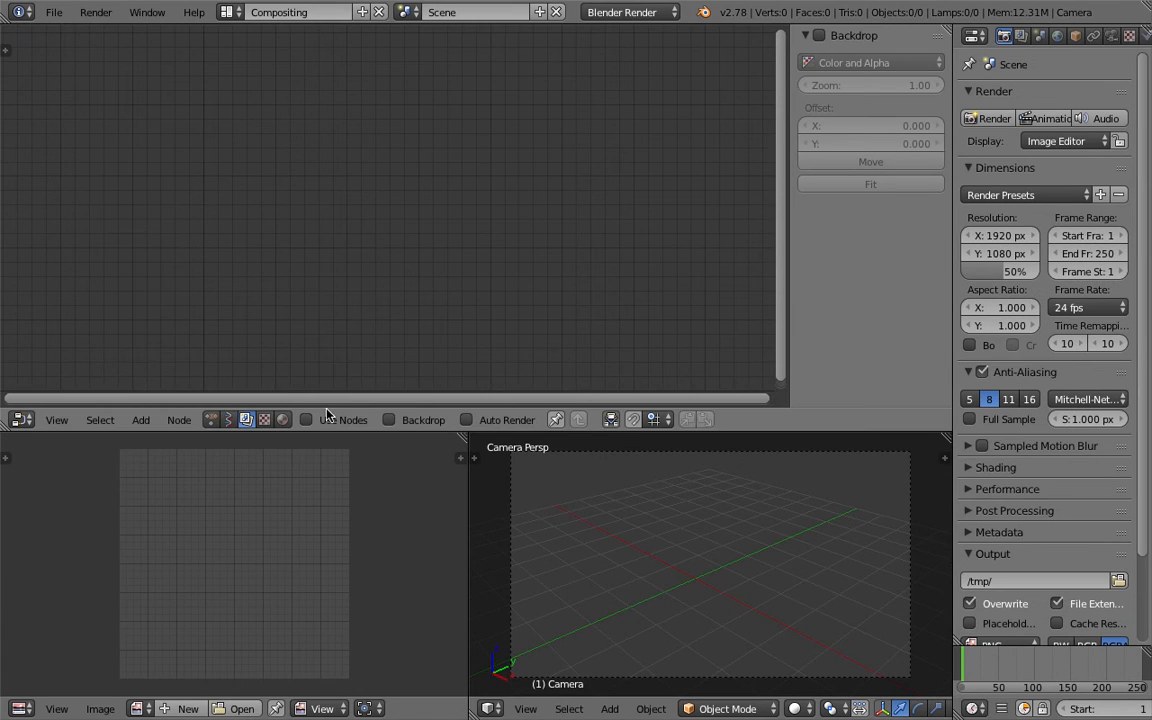
pyautogui.moveTo(336, 434); pyautogui.dragTo(300, 388)
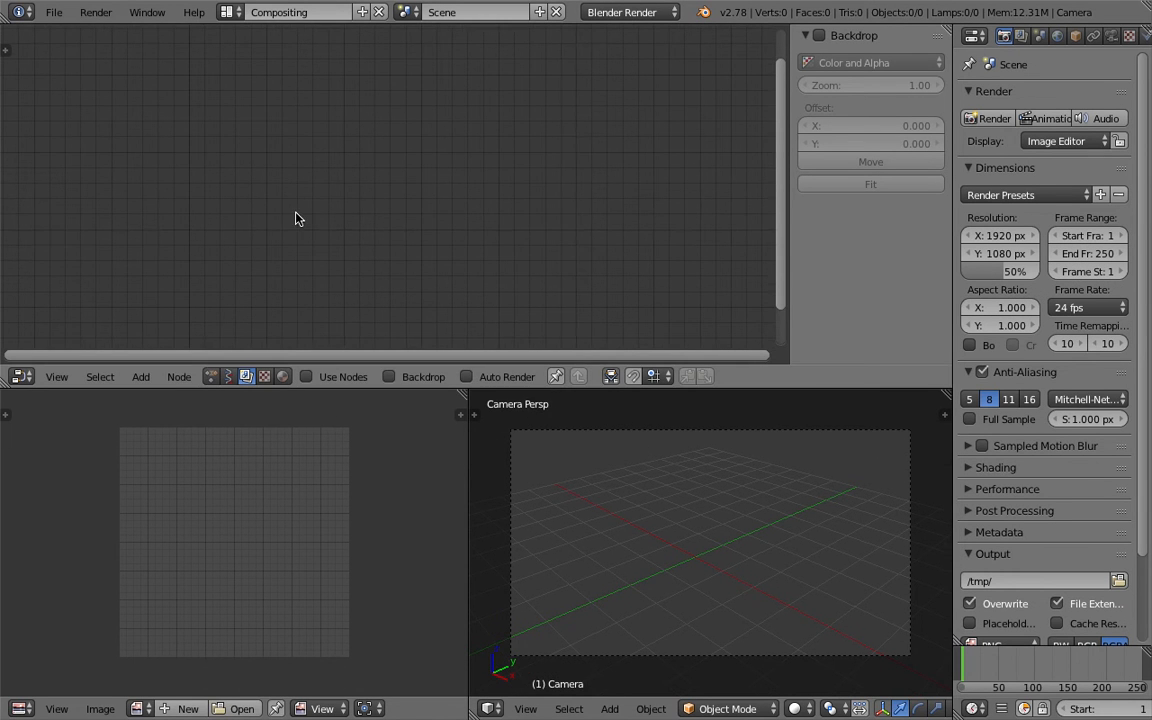
# Step: Create a new Animation Nodes tree and widen the 3D view beside the image editor
pyautogui.click(211, 376)
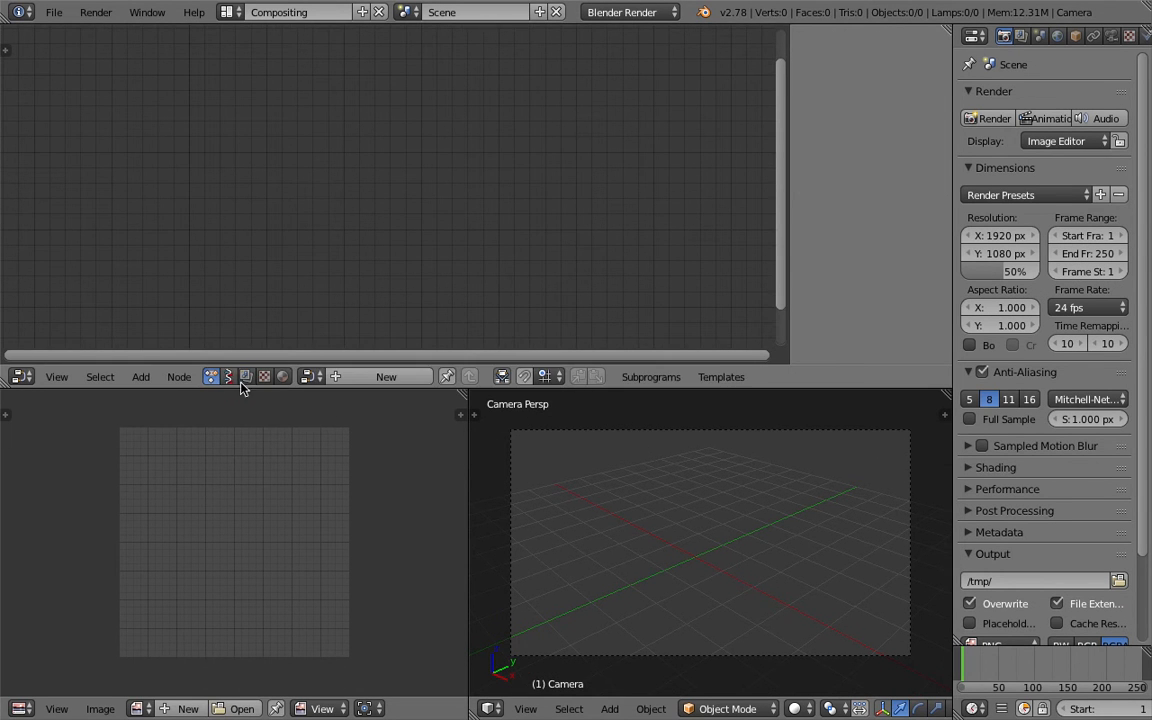
pyautogui.click(355, 379)
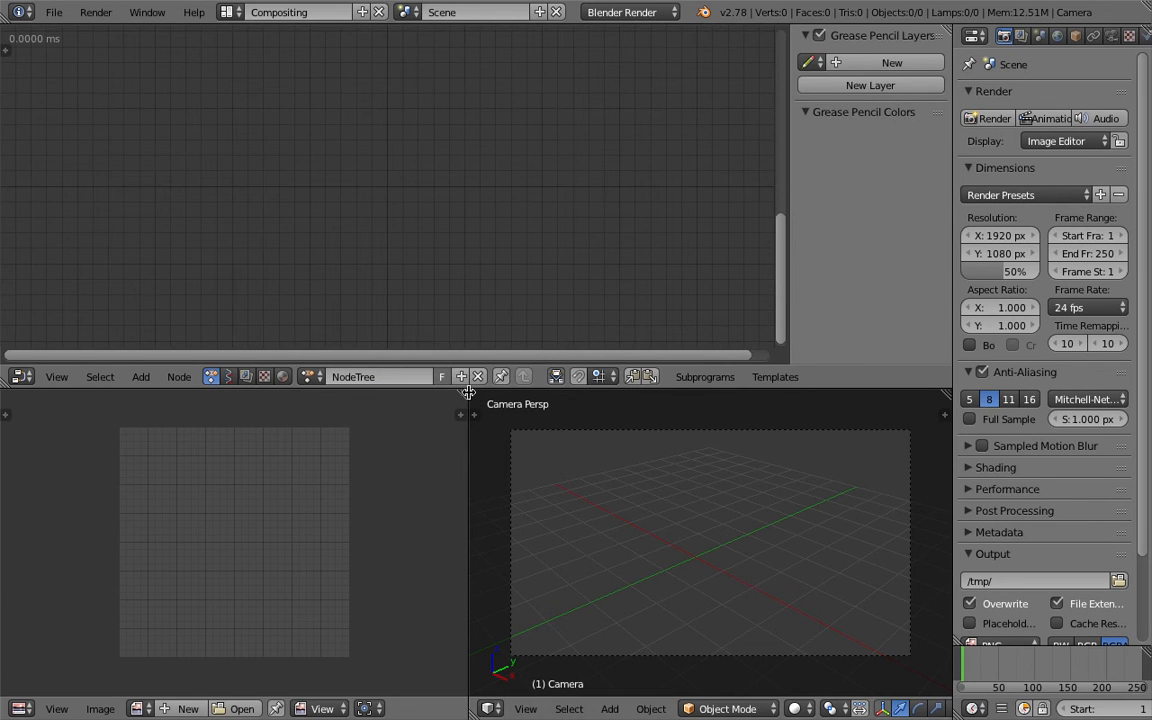
pyautogui.moveTo(468, 405); pyautogui.dragTo(219, 424)
pyautogui.moveTo(420, 480); pyautogui.dragTo(480, 524, button='middle')
# Step: Add a Grid Mesh node to the new node tree
pyautogui.hotkey('shift', 'a')
pyautogui.click(303, 193)
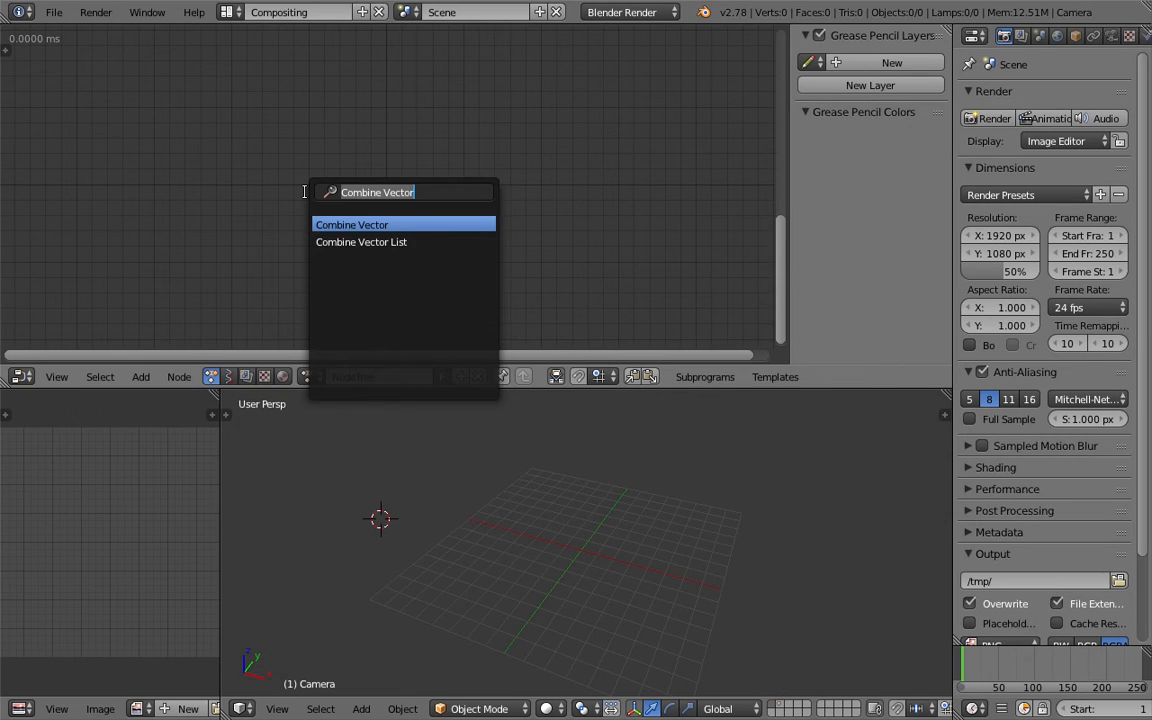
pyautogui.write('grid')
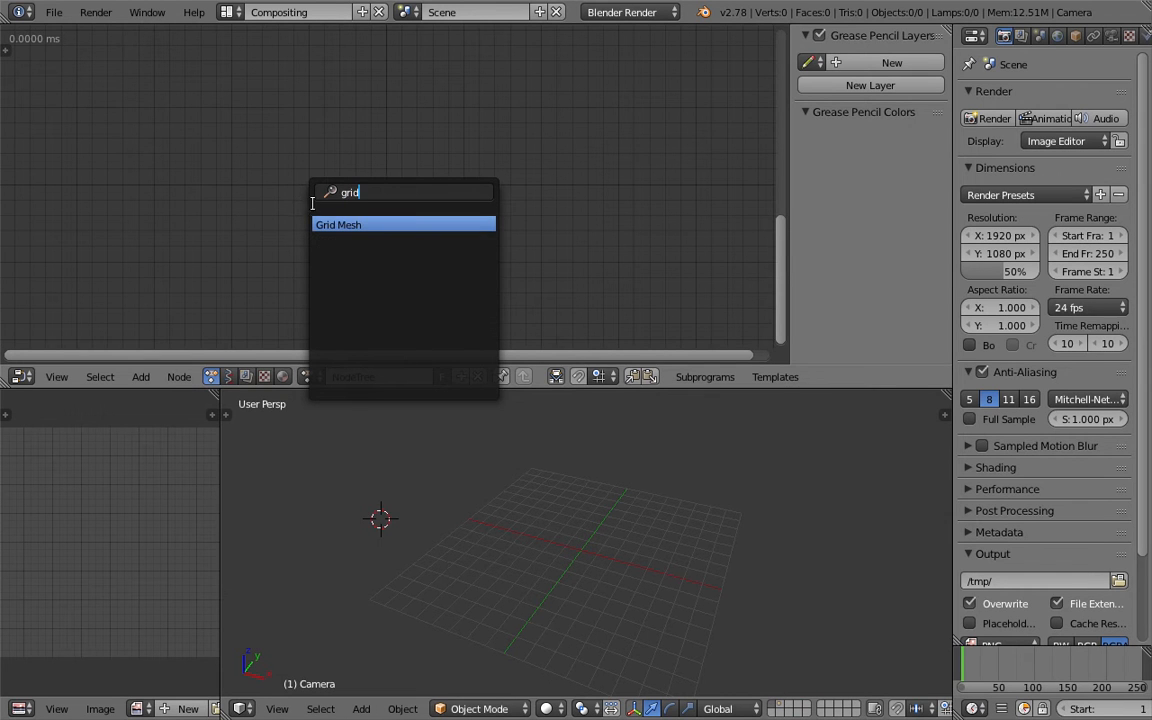
pyautogui.click(327, 224)
pyautogui.click(388, 132)
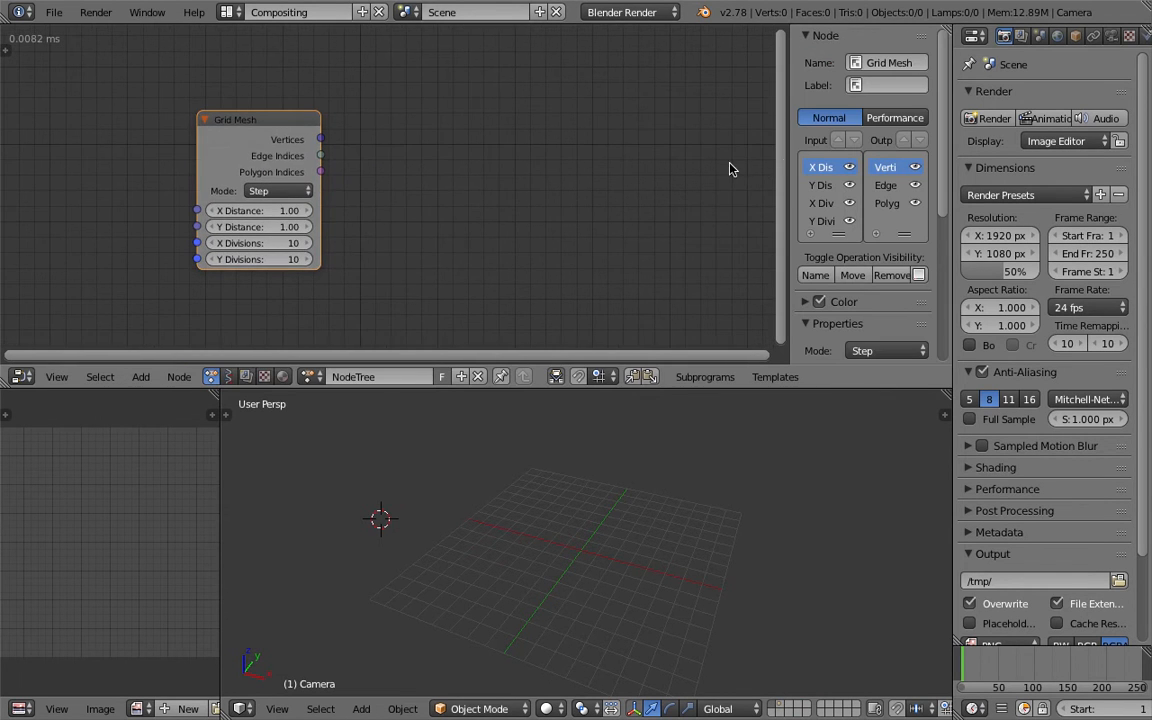
# Step: Collapse the node editor's properties sidebar to free space for nodes
pyautogui.press('n')
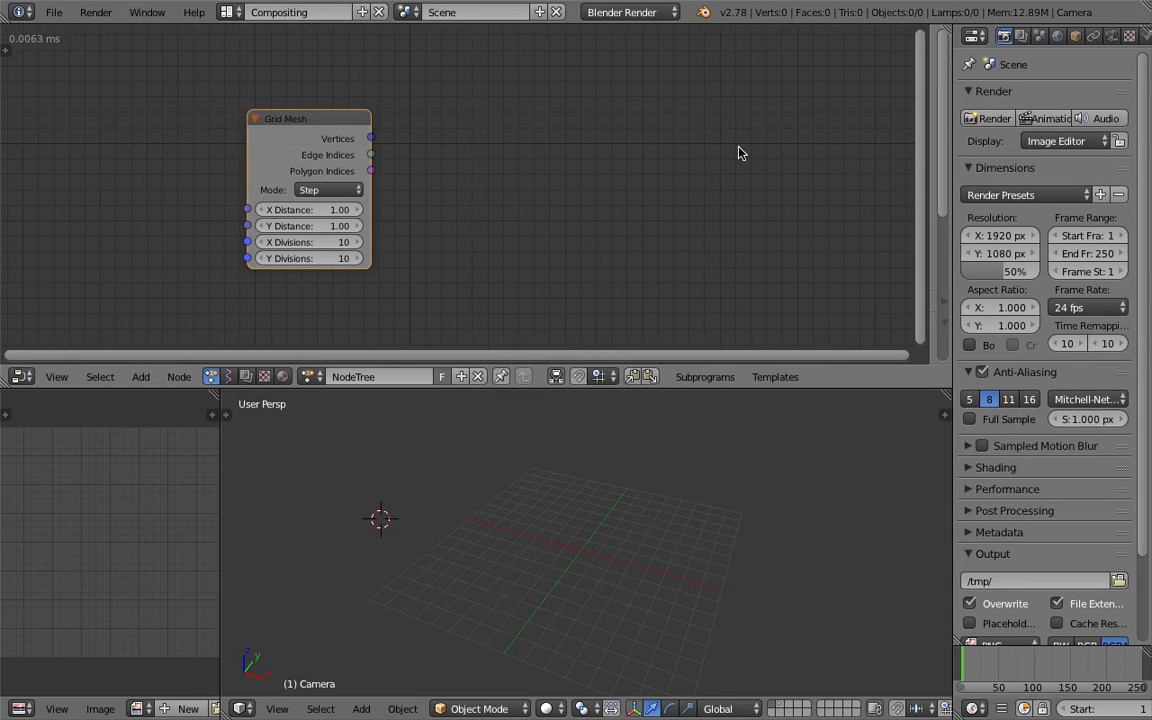
pyautogui.click(930, 139)
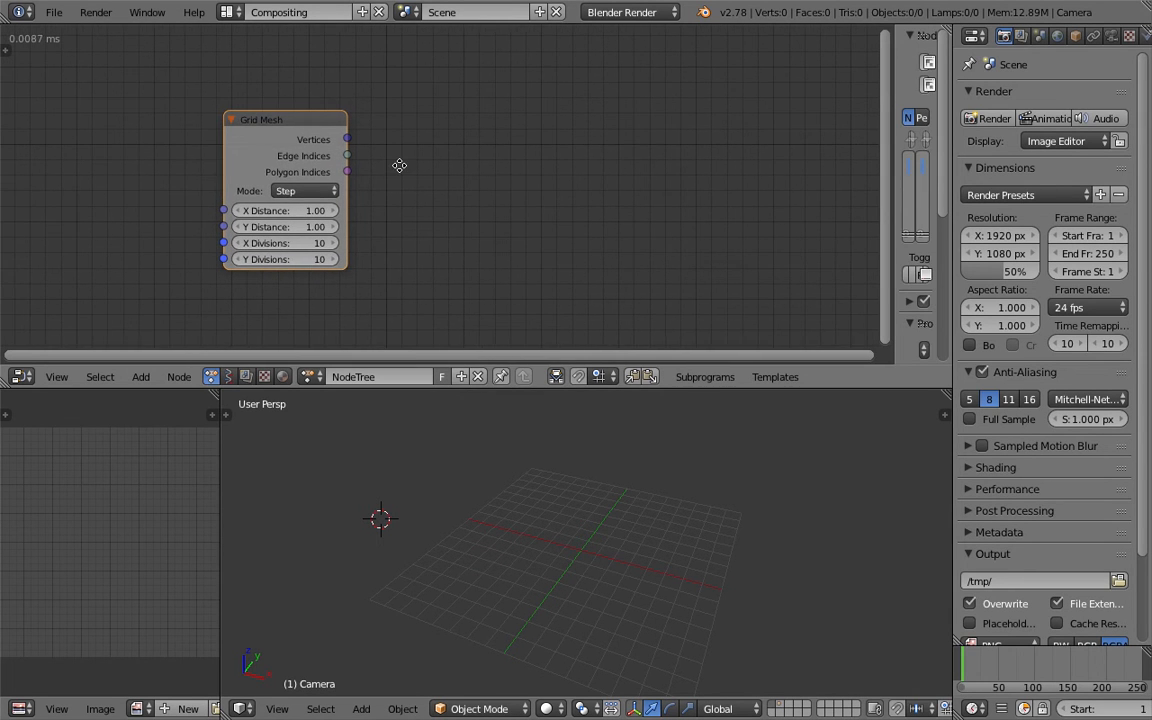
pyautogui.moveTo(894, 184); pyautogui.dragTo(940, 184)
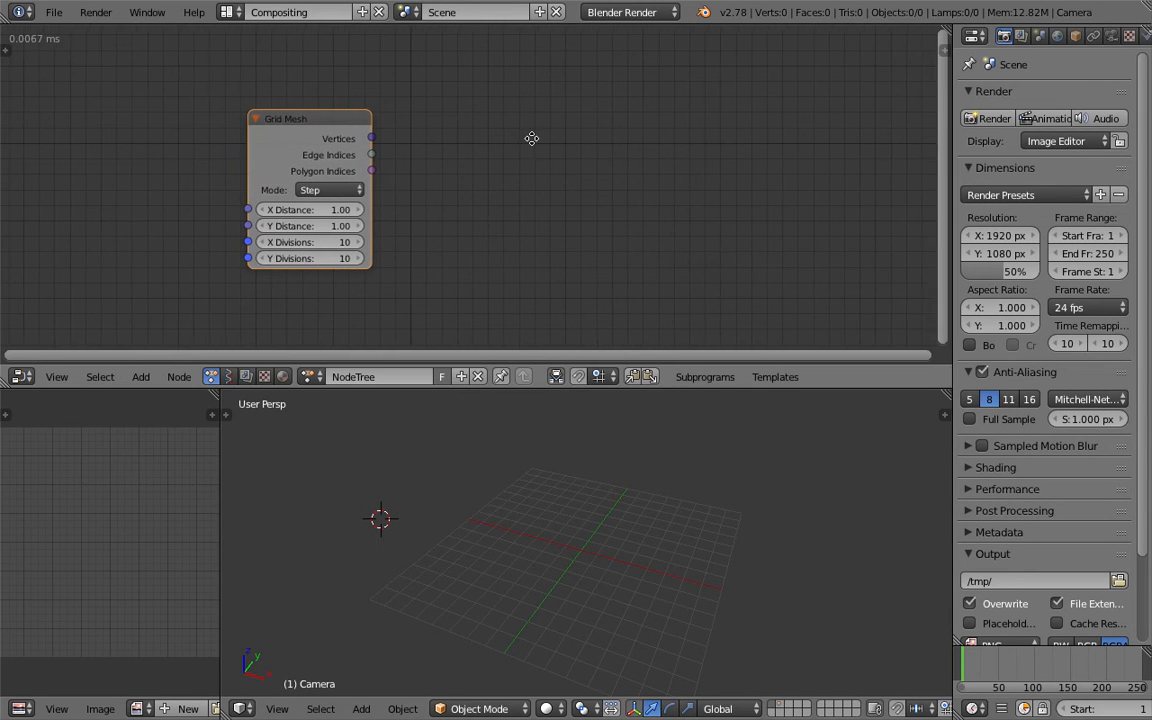
pyautogui.hotkey('shift', 'a')
pyautogui.click(529, 145)
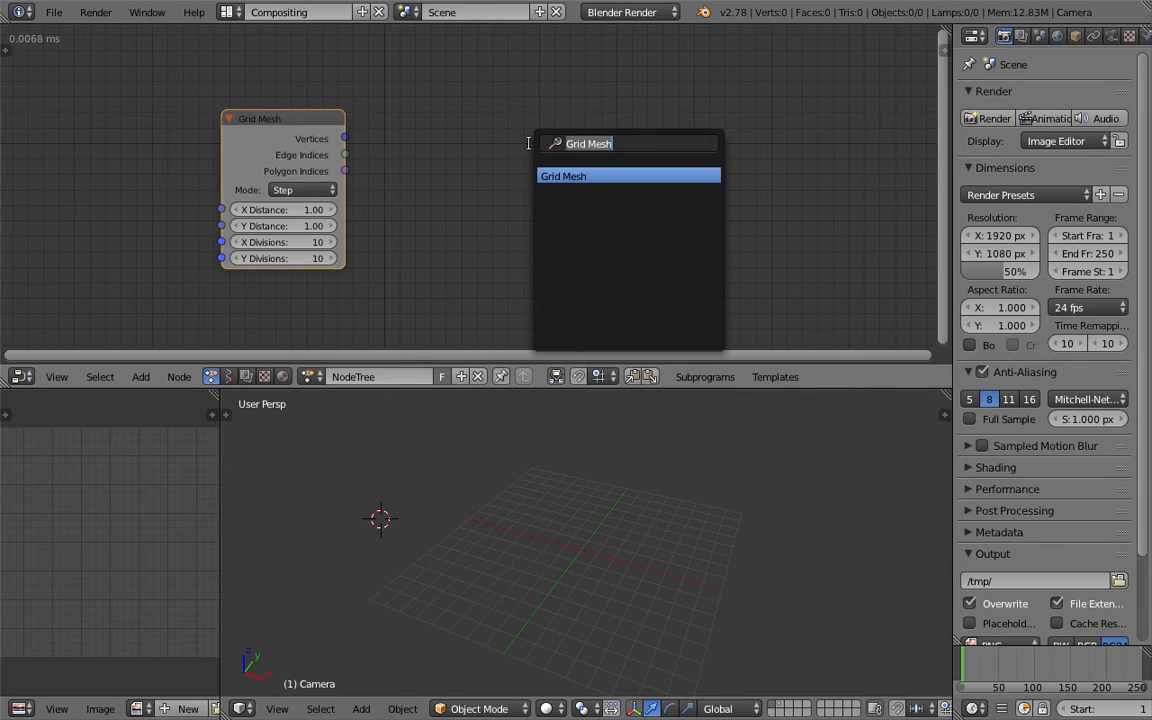
pyautogui.write('ob')
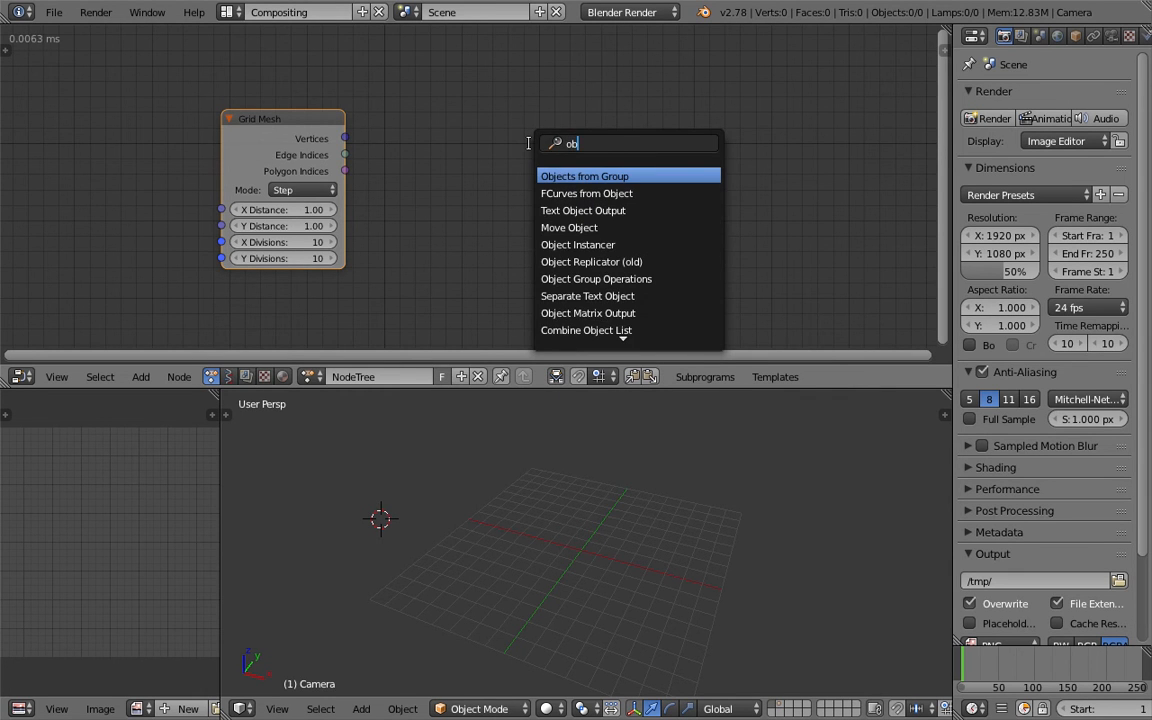
pyautogui.press('Escape')
# Step: Add a Mesh Object Output node to the right of the Grid Mesh node
pyautogui.hotkey('shift', 'a')
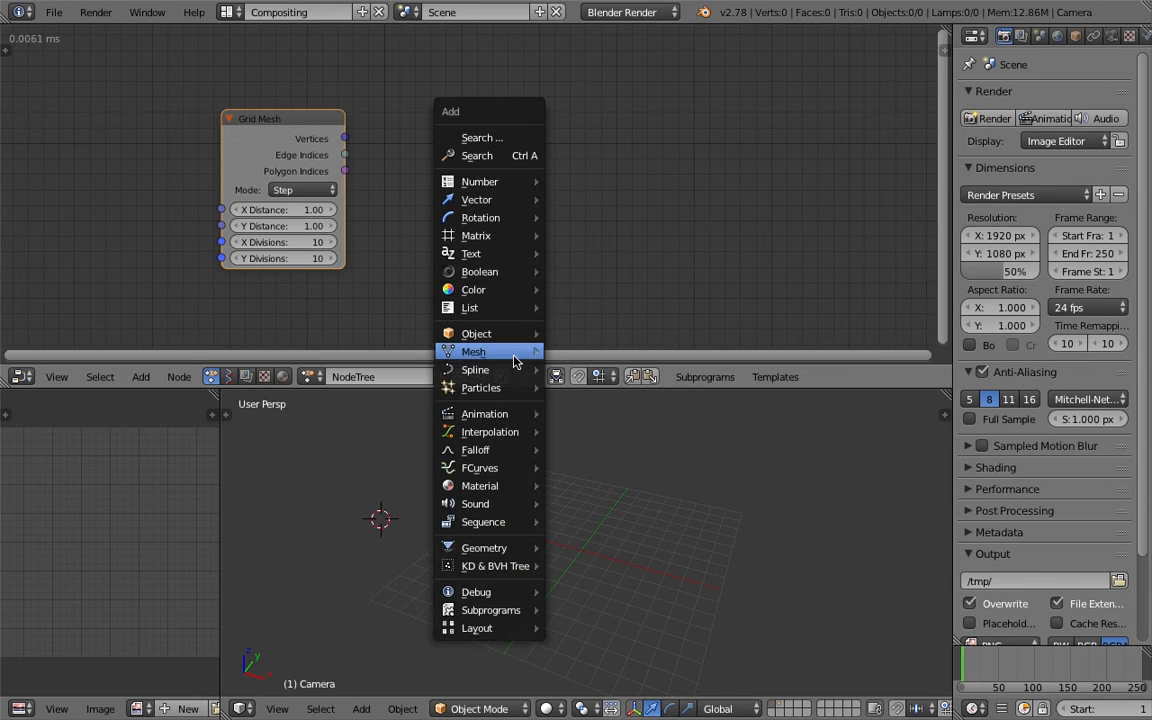
pyautogui.moveTo(516, 353)
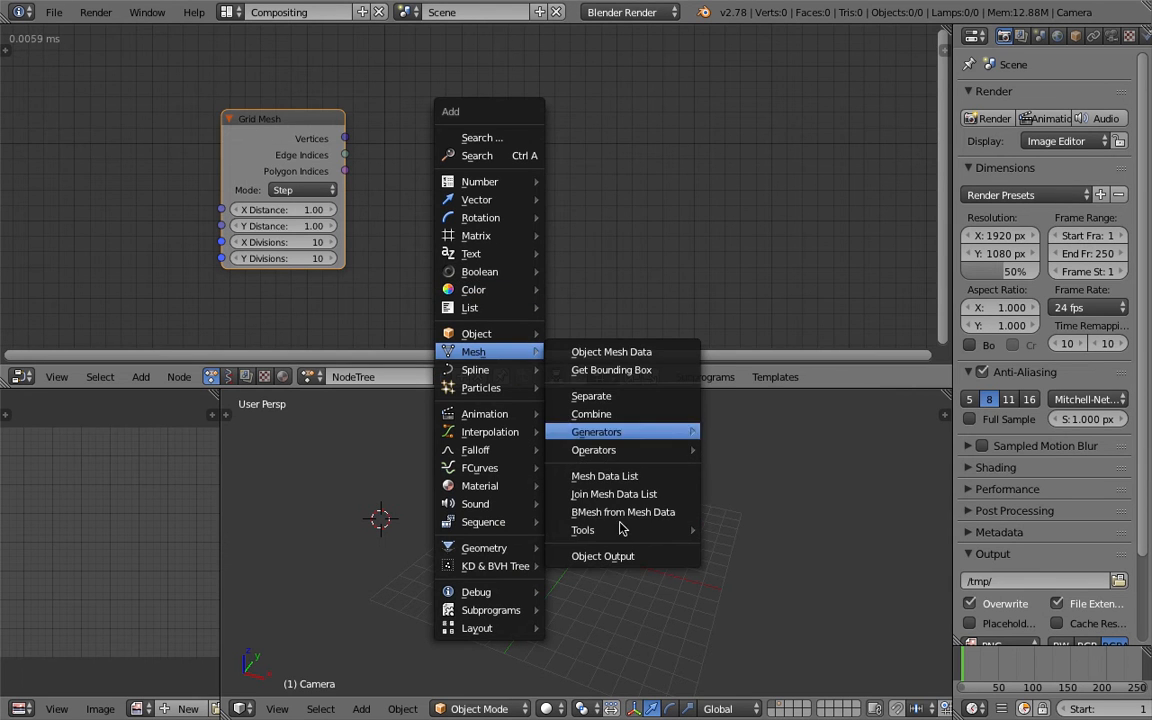
pyautogui.click(617, 556)
pyautogui.click(533, 137)
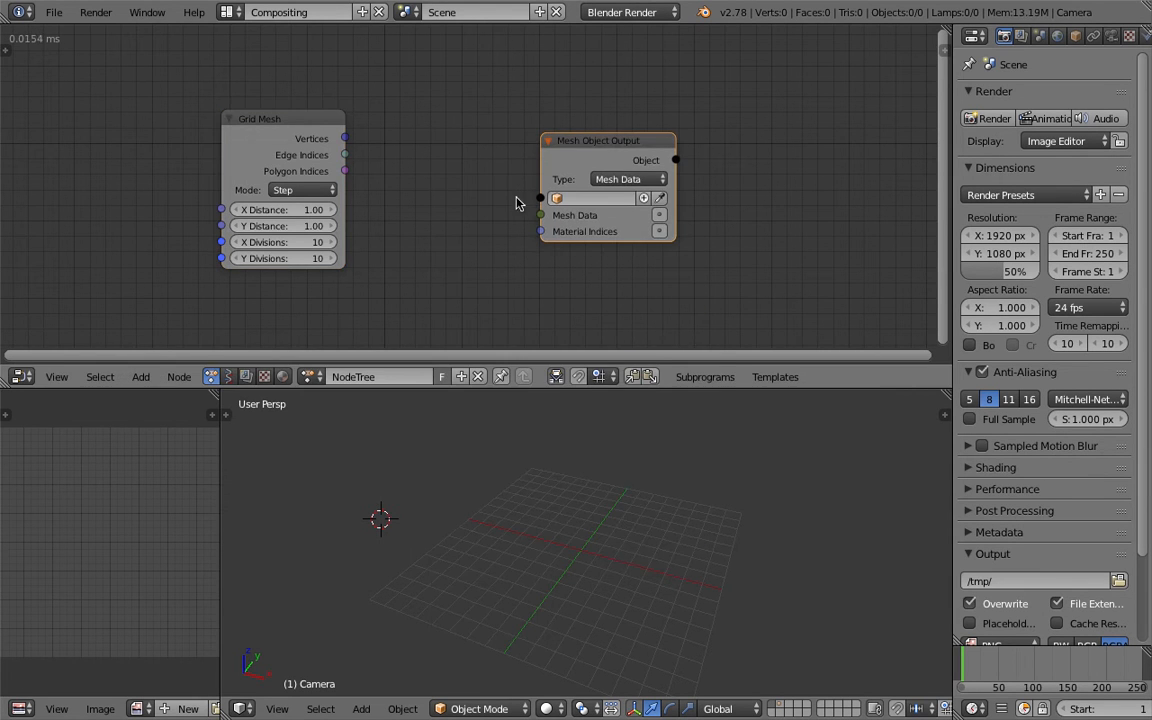
# Step: Link the Grid Mesh vertices and polygon indices through a Combine Mesh Data node to the output's Mesh Data input
pyautogui.moveTo(346, 139); pyautogui.dragTo(541, 215)
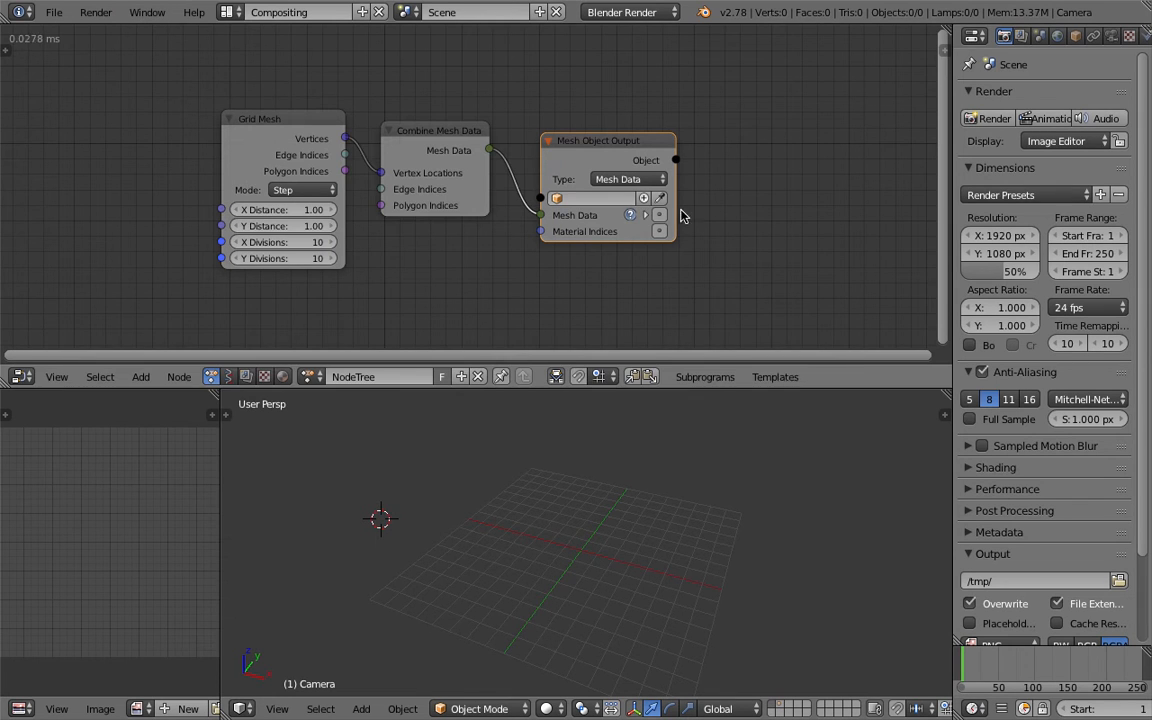
pyautogui.moveTo(270, 121); pyautogui.dragTo(228, 120)
pyautogui.moveTo(303, 170); pyautogui.dragTo(391, 206)
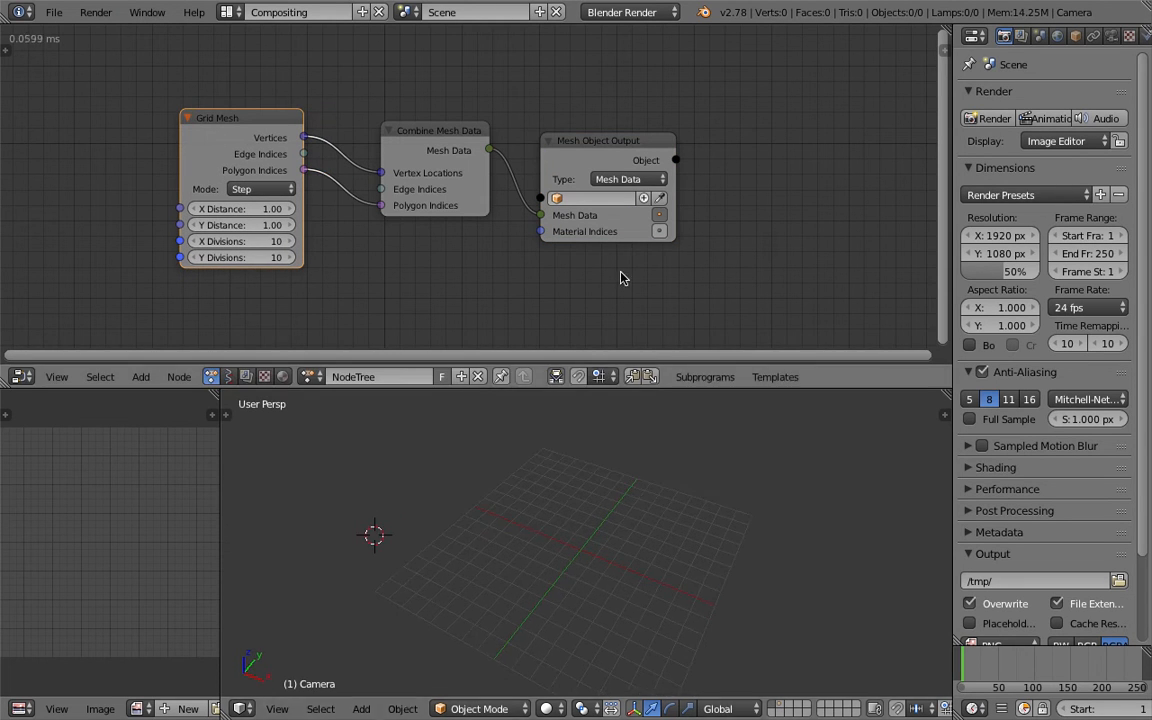
# Step: Create a target object for the Mesh Object Output node, select it and display it in wireframe
pyautogui.click(643, 201)
pyautogui.moveTo(618, 530); pyautogui.dragTo(557, 570, button='middle')
pyautogui.rightClick(585, 563)
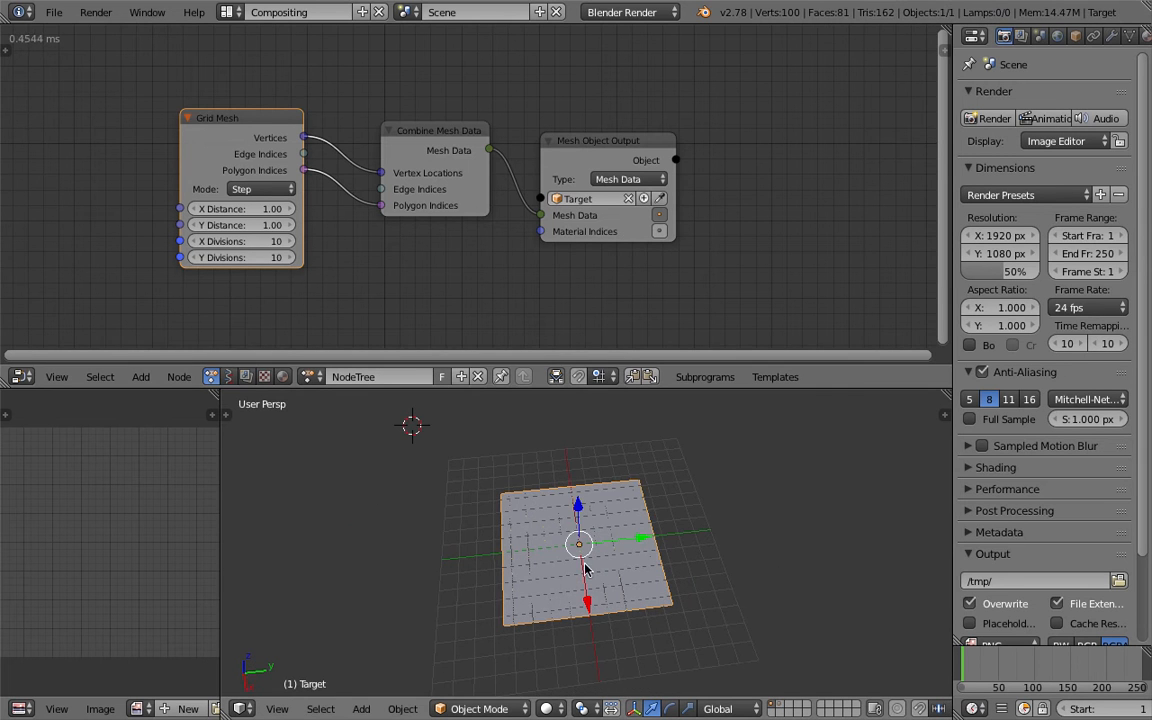
pyautogui.press('Home')
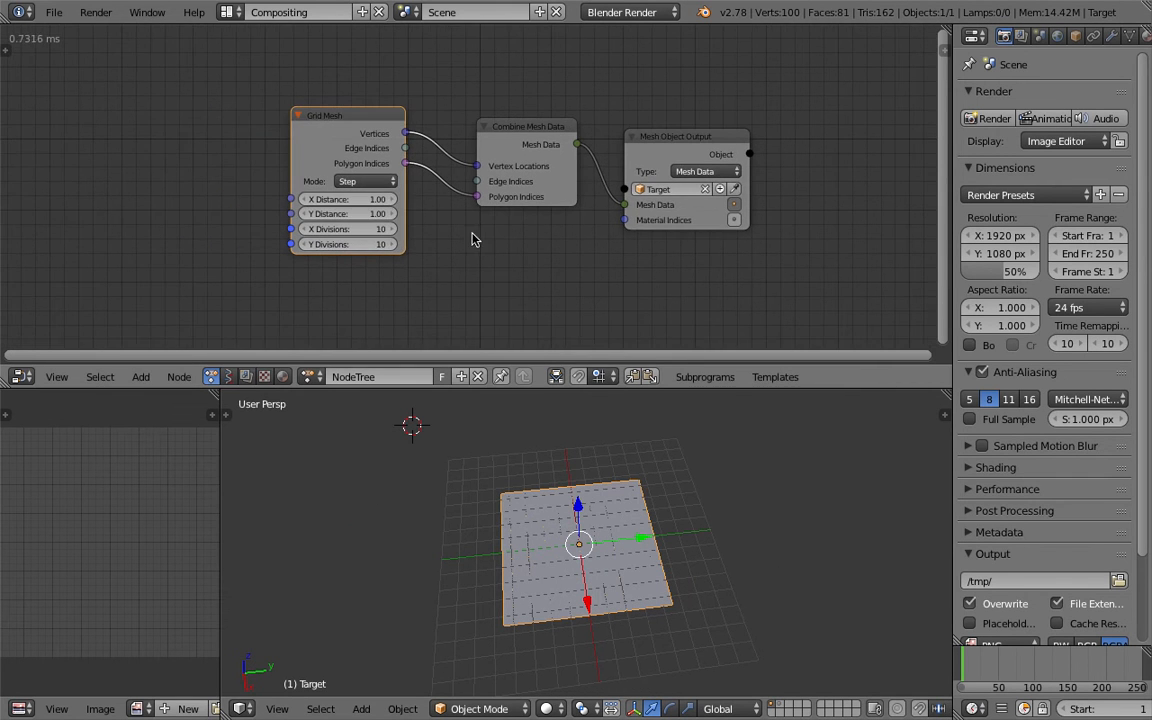
pyautogui.scroll(1, 414, 250)
pyautogui.press('z')
pyautogui.moveTo(592, 520); pyautogui.dragTo(612, 522, button='middle')
pyautogui.scroll(2, 587, 516)
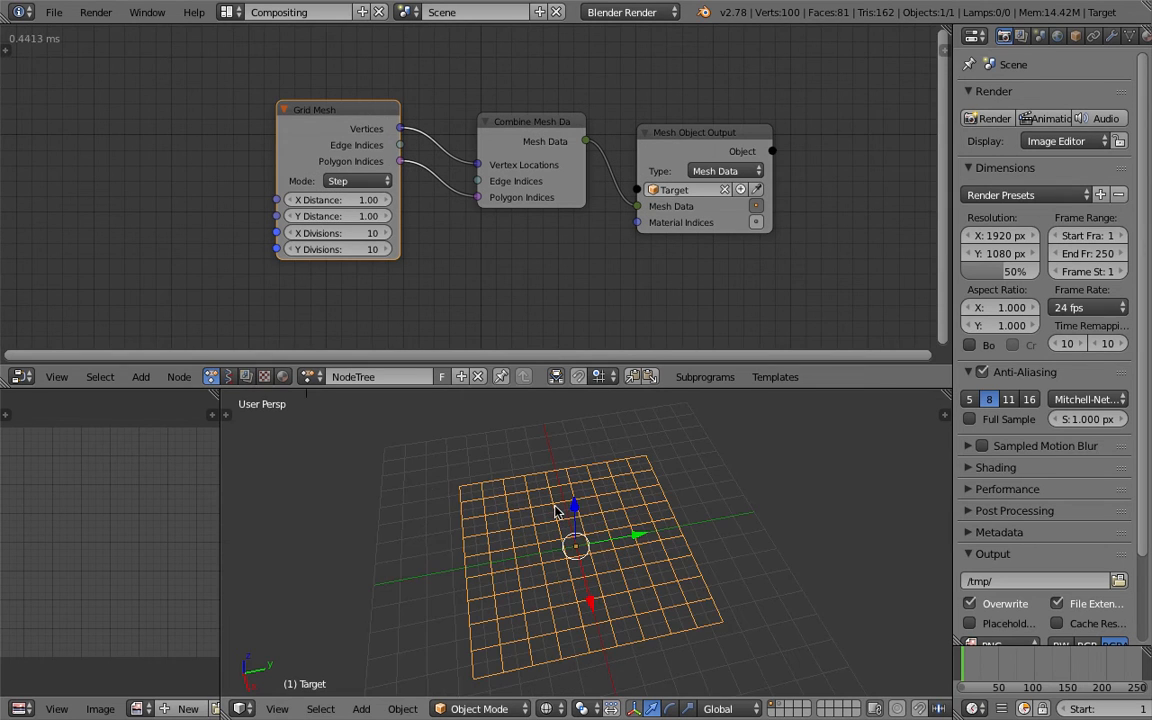
pyautogui.moveTo(594, 473); pyautogui.dragTo(540, 470, button='middle')
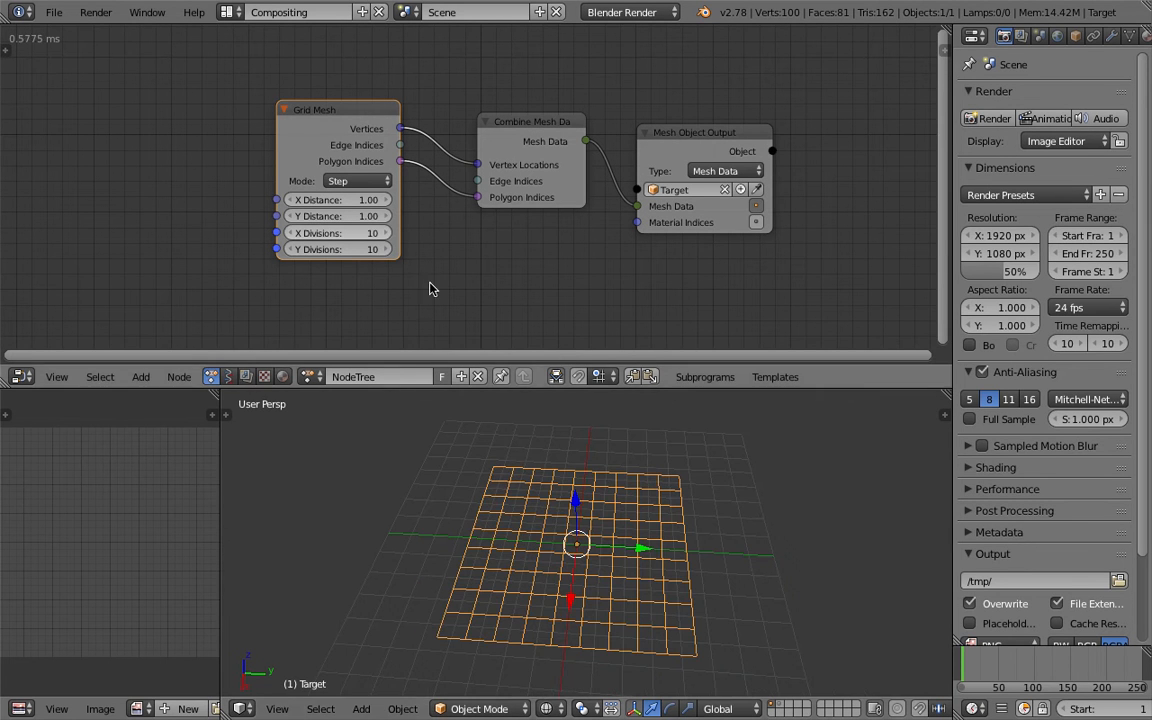
# Step: Set the Grid Mesh node's X and Y divisions to 2
pyautogui.write('2')
pyautogui.press('Return')
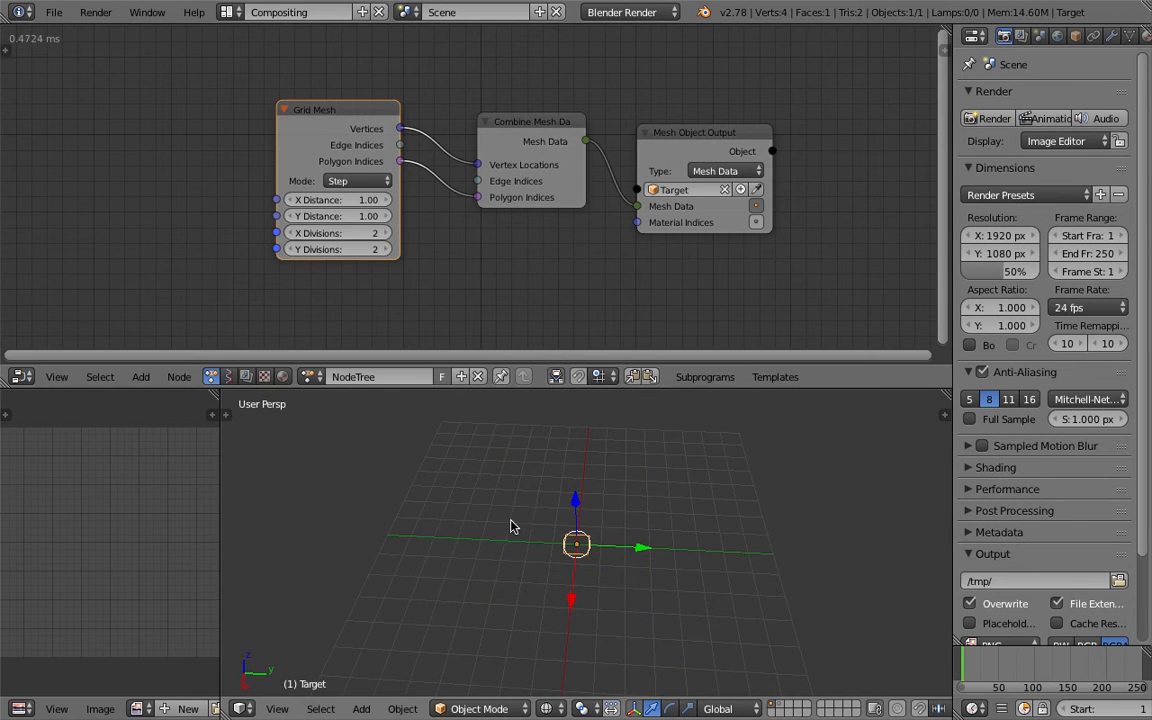
pyautogui.moveTo(541, 566); pyautogui.dragTo(586, 522, button='middle')
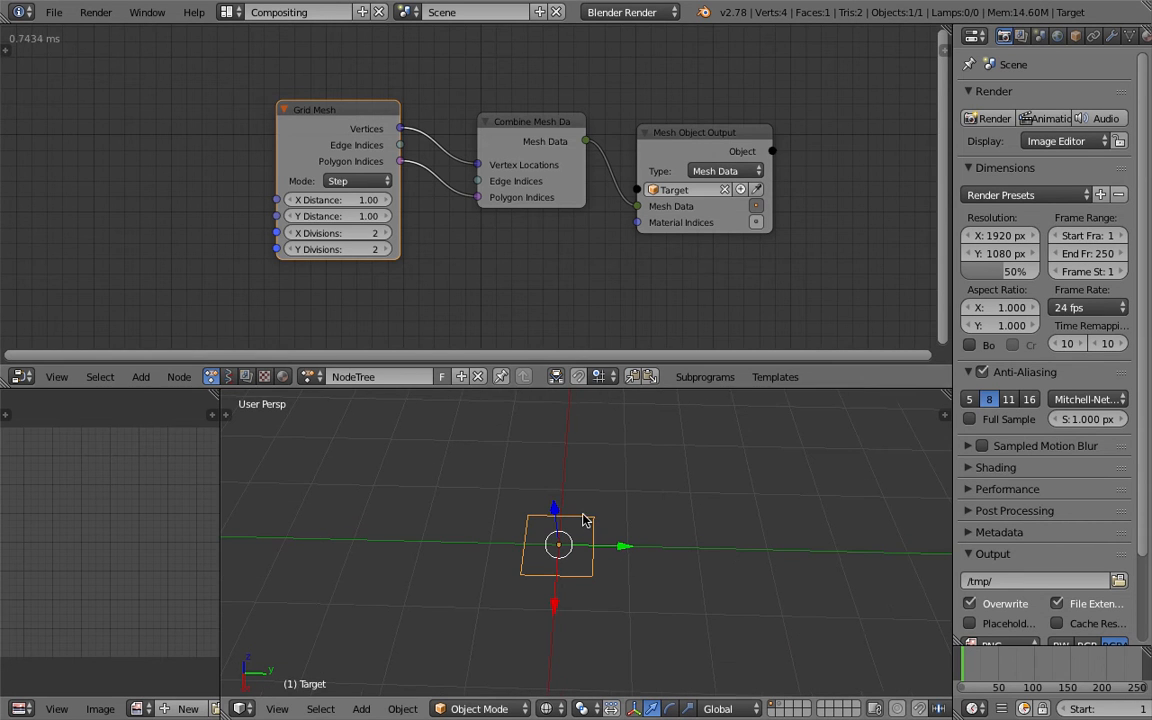
# Step: Switch the Grid Mesh node's mode to Size
pyautogui.scroll(1, 347, 190)
pyautogui.click(352, 186)
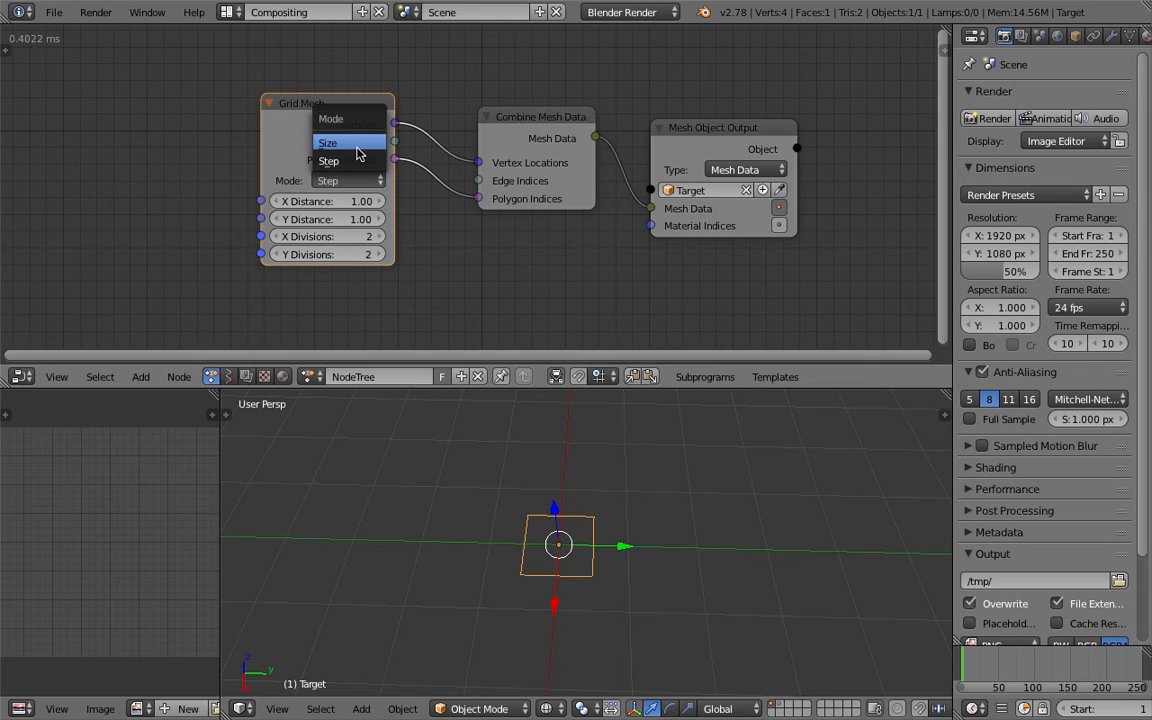
pyautogui.click(350, 143)
pyautogui.scroll(-3, 601, 536)
pyautogui.moveTo(601, 536); pyautogui.dragTo(607, 536, button='middle')
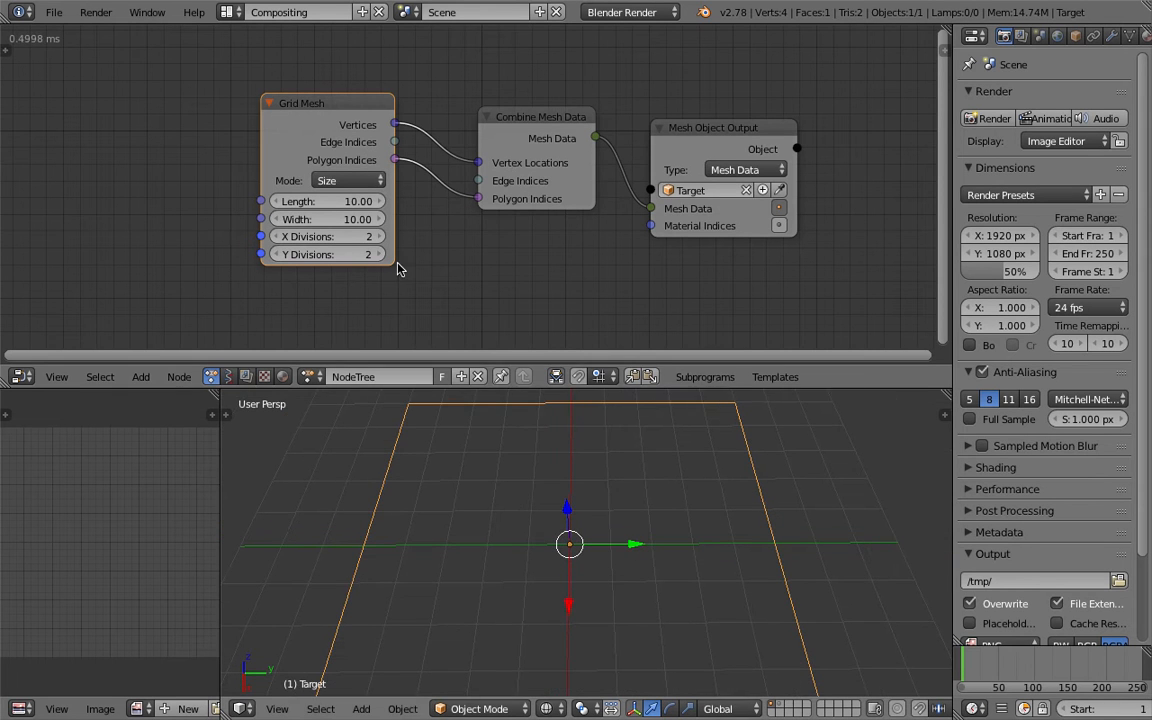
# Step: Set the grid's length to 3.70 and its width to 7.33
pyautogui.moveTo(348, 204); pyautogui.dragTo(310, 219)
pyautogui.moveTo(770, 500); pyautogui.dragTo(560, 470, button='middle')
pyautogui.moveTo(355, 201); pyautogui.dragTo(335, 201)
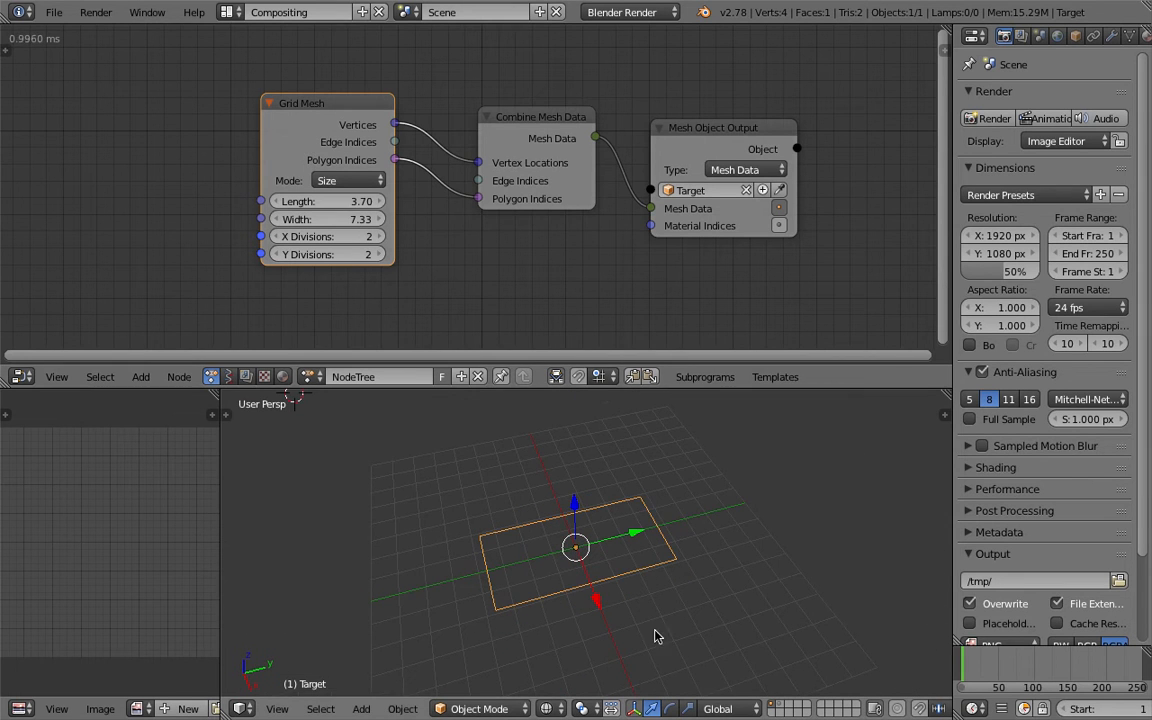
pyautogui.moveTo(587, 580); pyautogui.dragTo(528, 528, button='middle')
pyautogui.scroll(-2, 510, 536)
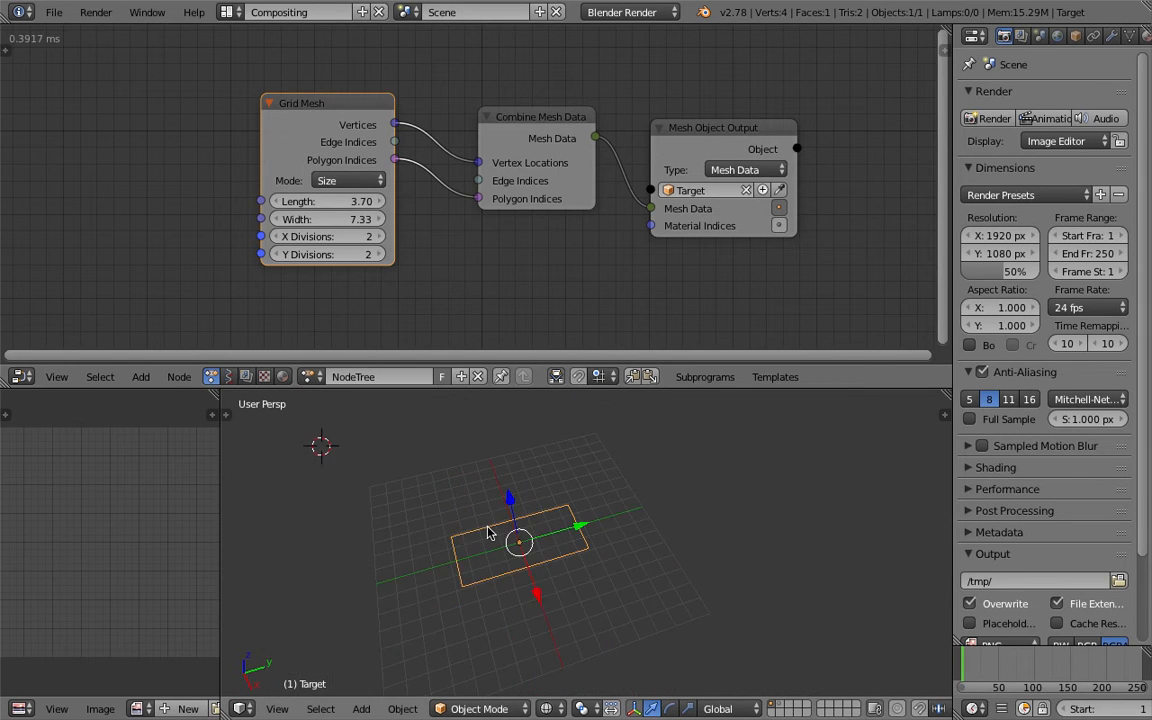
# Step: Duplicate the target plane twice along the Y axis to form a row of three planes
pyautogui.hotkey('shift', 'd')
pyautogui.press('y')
pyautogui.click(620, 532)
pyautogui.hotkey('shift', 'd')
pyautogui.press('y')
pyautogui.click(762, 507)
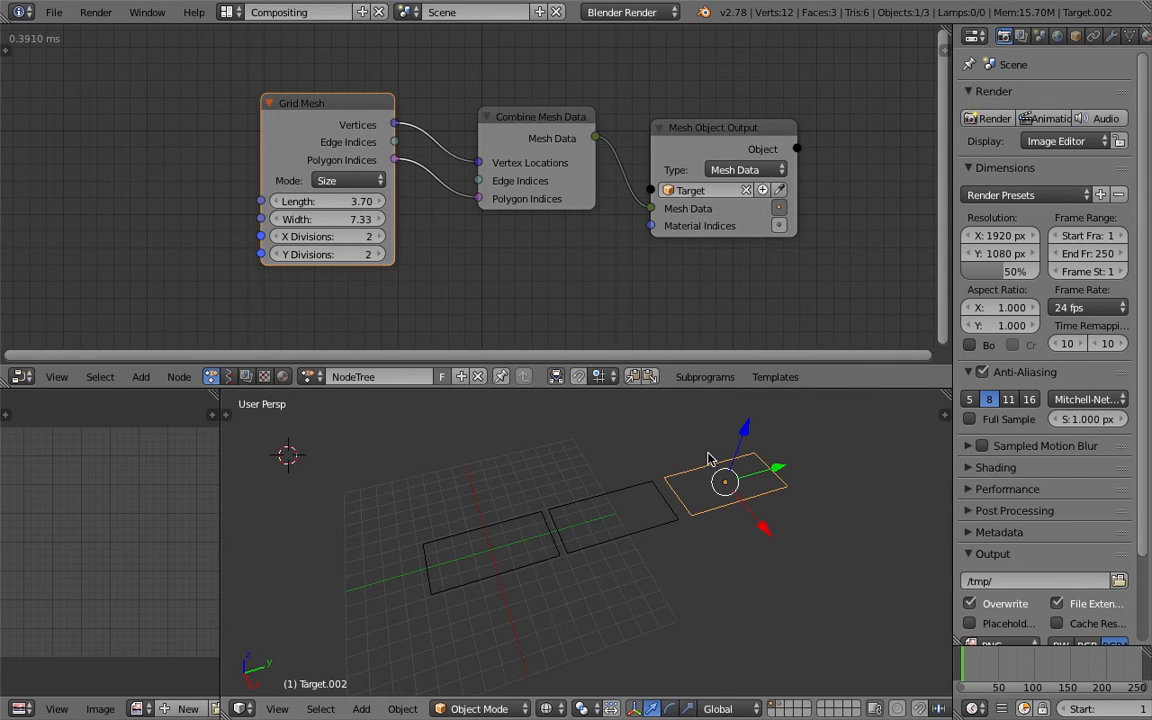
# Step: Delete the two duplicated planes, keeping only the original target plane
pyautogui.press('x')
pyautogui.click(640, 486)
pyautogui.rightClick(615, 520)
pyautogui.press('x')
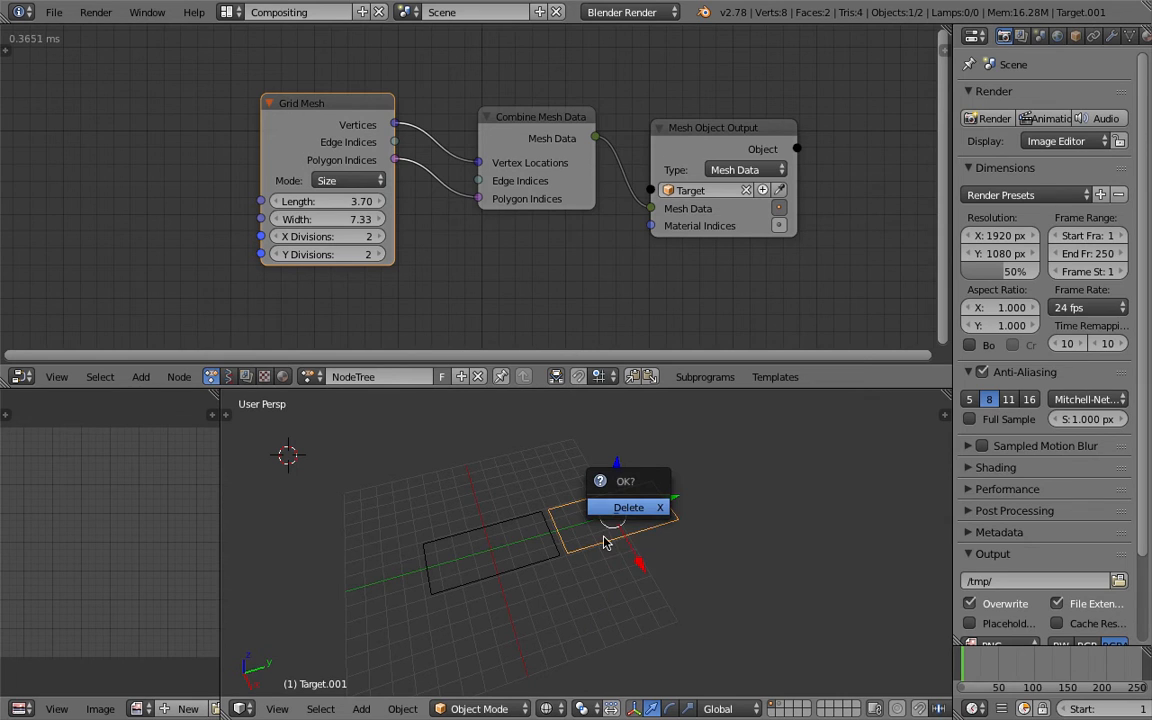
pyautogui.click(619, 511)
# Step: Save the Blender file in the Desktop folder under a name starting with AN_stacking_
pyautogui.hotkey('ctrl', 's')
pyautogui.click(263, 80)
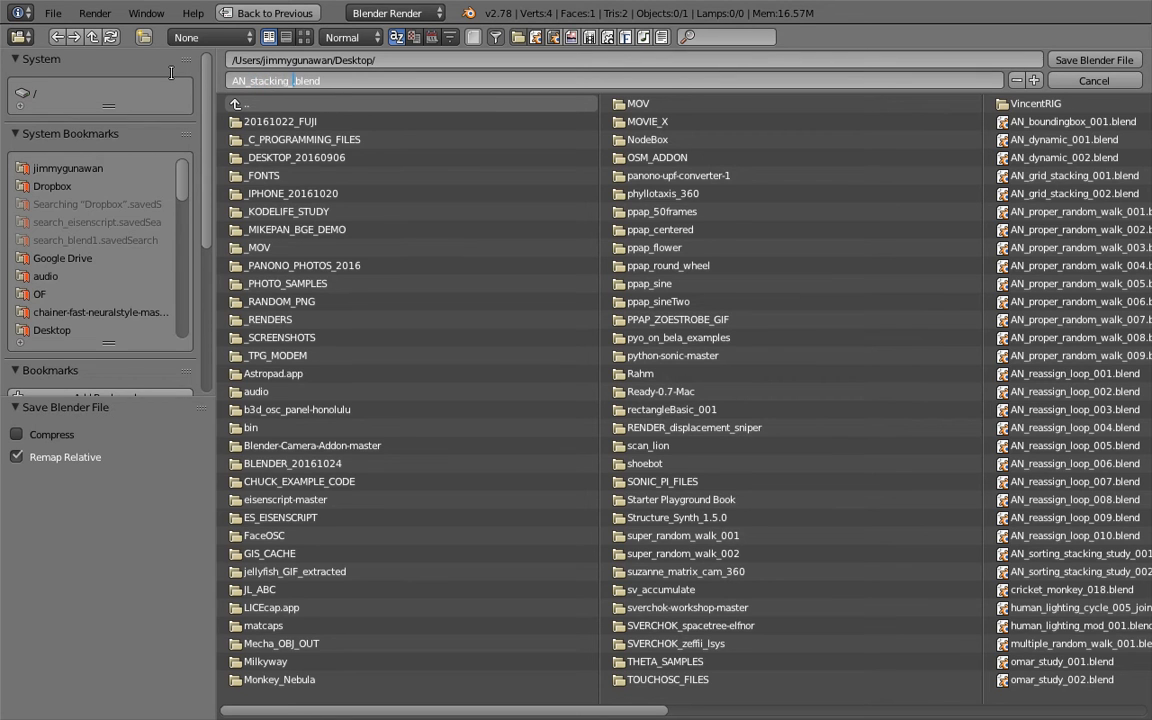
pyautogui.press('Return')
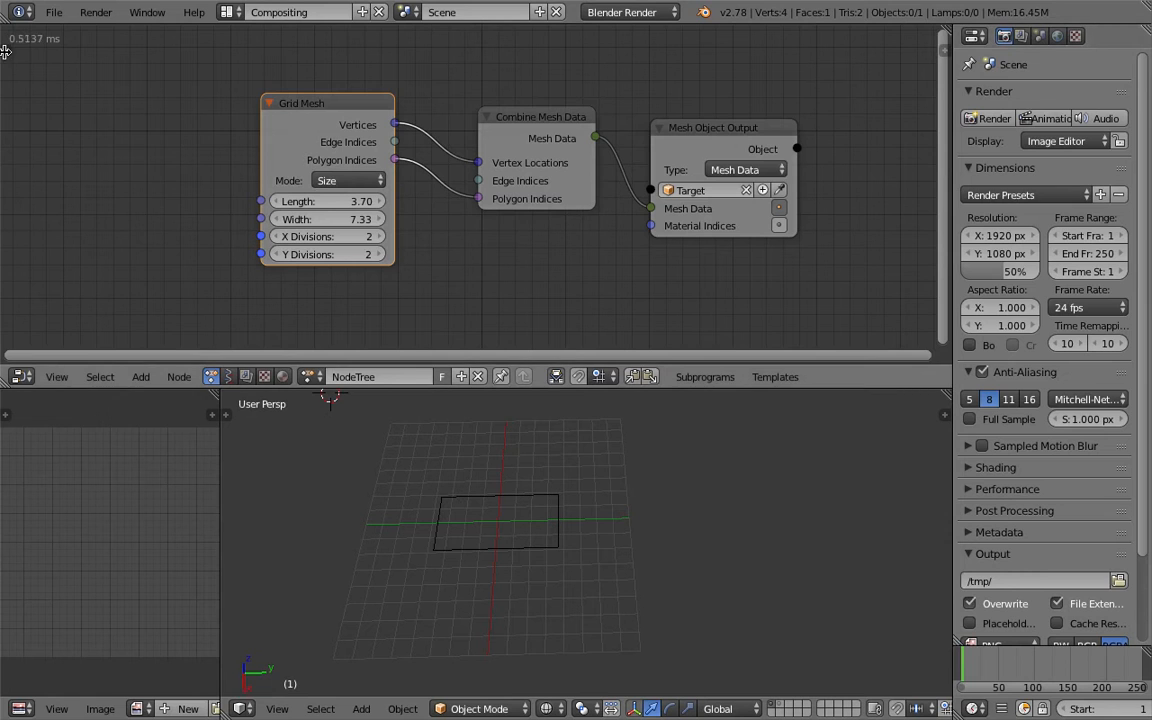
# Step: Turn off the Always option of the node tree's auto execution and hide the node editor's tool shelf again
pyautogui.press('t')
pyautogui.click(12, 145)
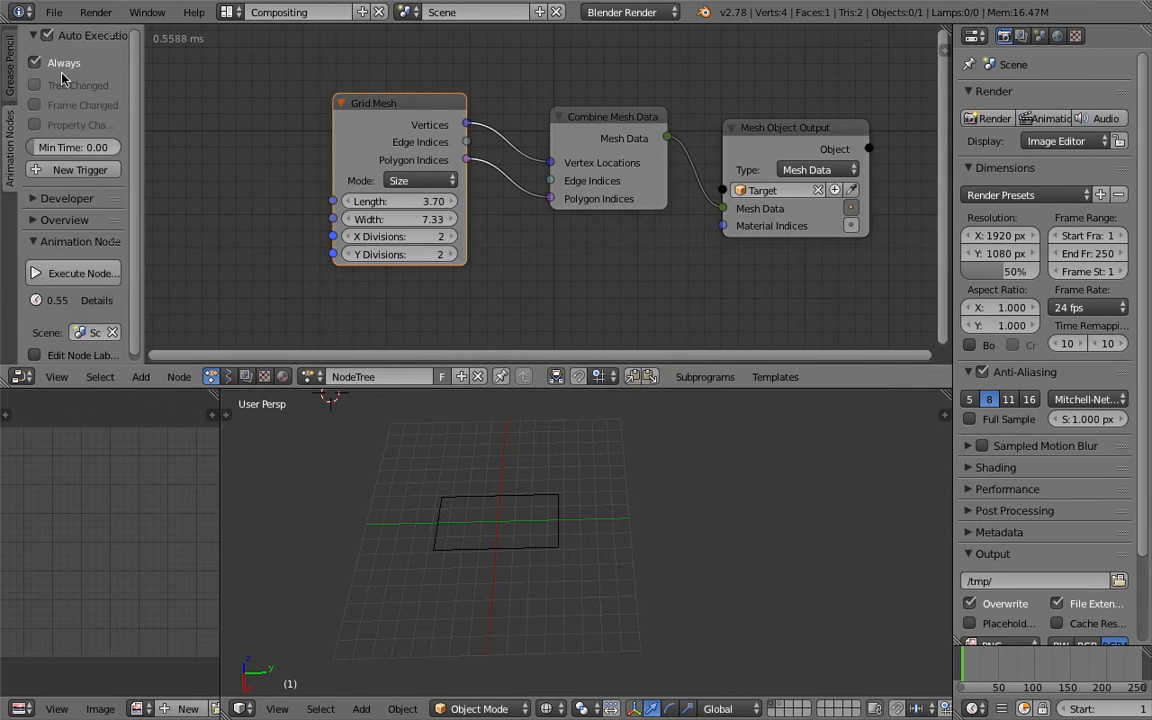
pyautogui.click(55, 63)
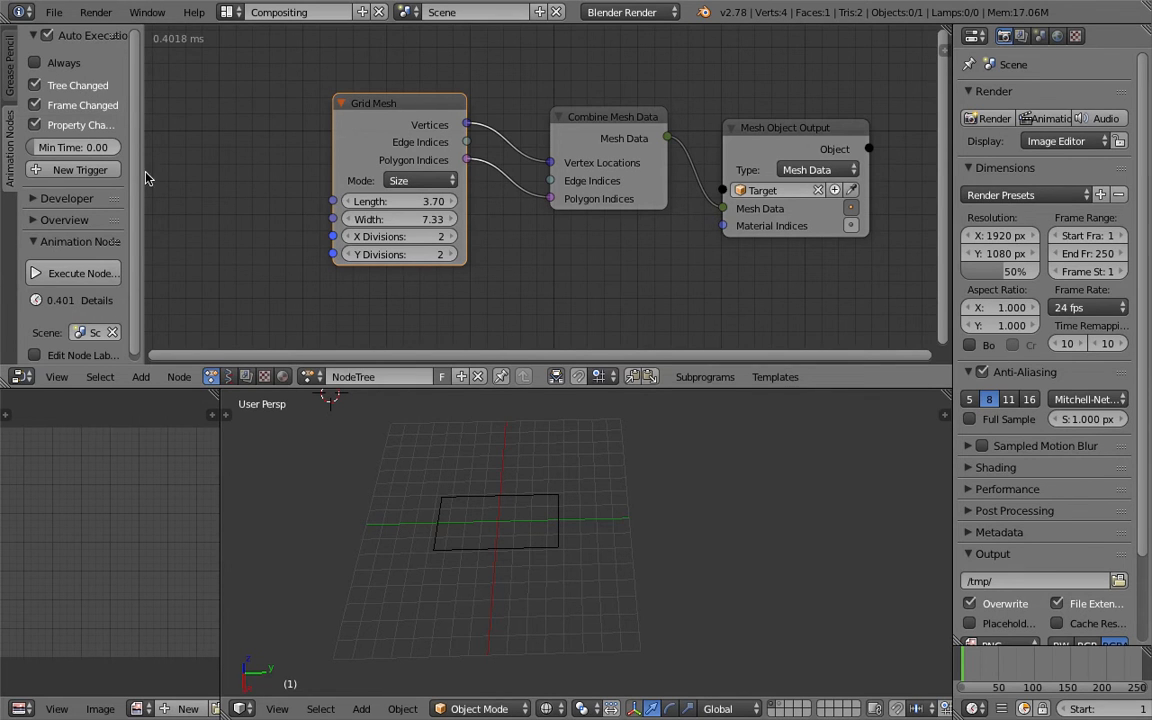
pyautogui.press('t')
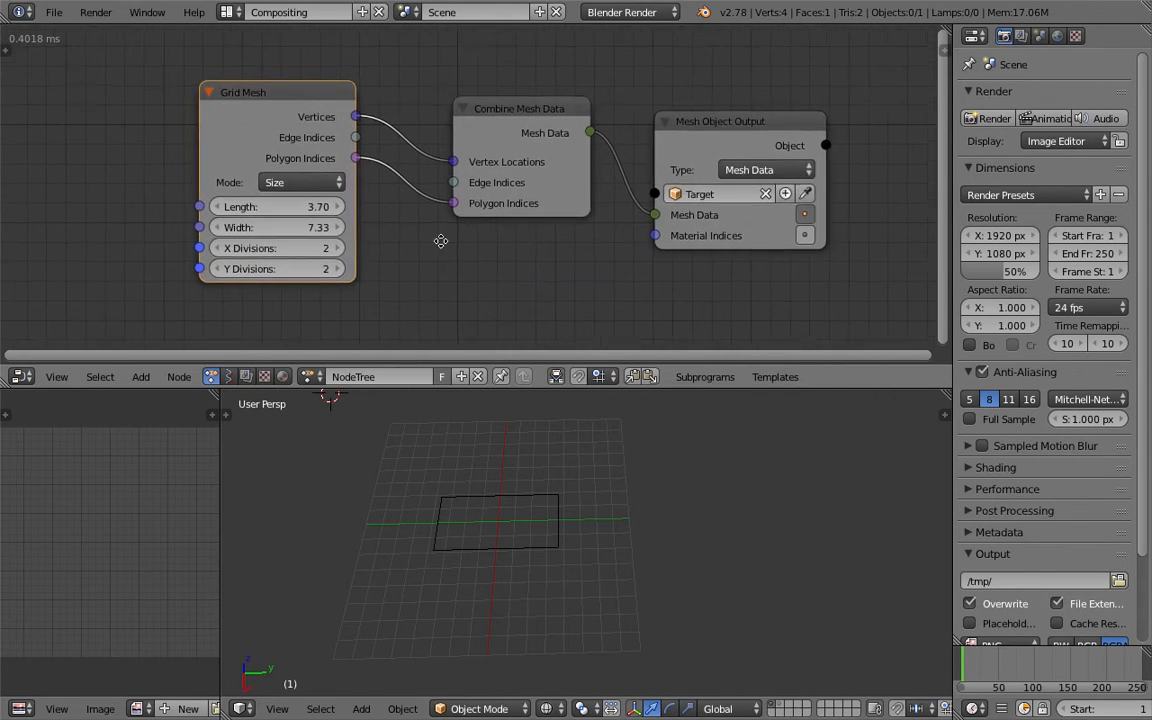
# Step: Make the node editor taller and select the target plane in the 3D view
pyautogui.moveTo(617, 389); pyautogui.dragTo(625, 429)
pyautogui.rightClick(545, 514)
pyautogui.moveTo(545, 514); pyautogui.dragTo(484, 556, button='middle')
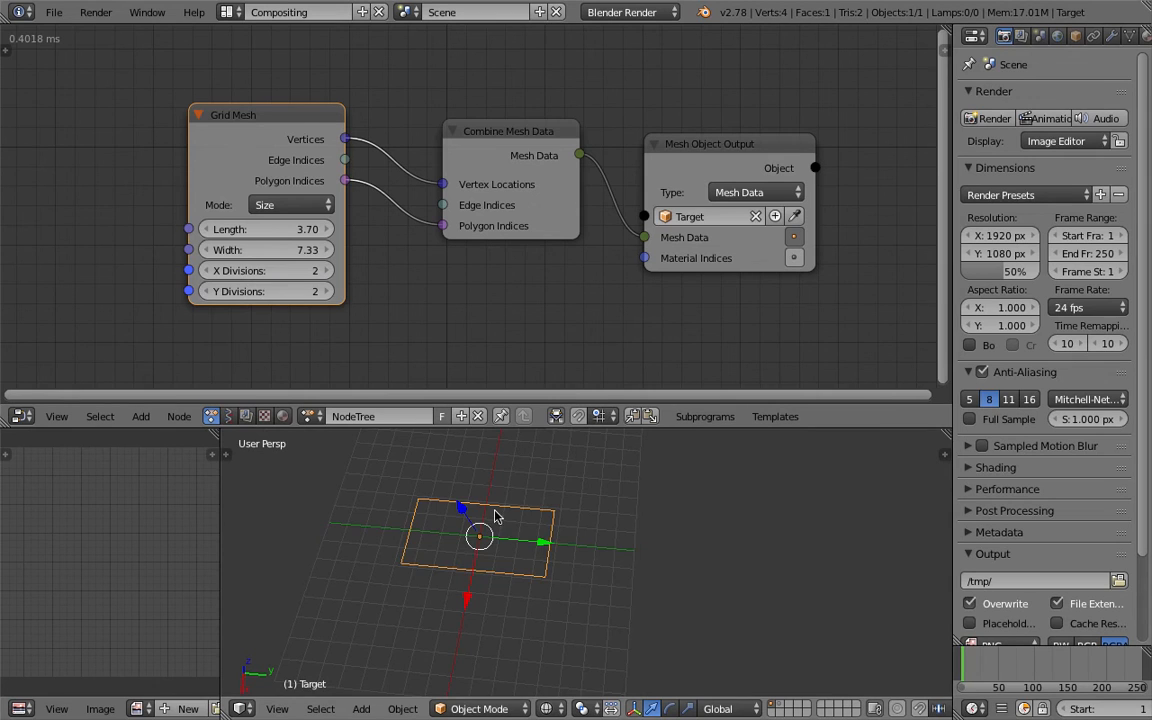
pyautogui.moveTo(463, 545); pyautogui.dragTo(457, 539, button='middle')
pyautogui.scroll(-2, 550, 513)
pyautogui.keyDown('shift'); pyautogui.moveTo(551, 515); pyautogui.dragTo(548, 566, button='middle'); pyautogui.keyUp('shift')
# Step: Enlarge the node editor further in height and width, saving the file
pyautogui.hotkey('ctrl', 's')
pyautogui.moveTo(665, 429); pyautogui.dragTo(662, 451)
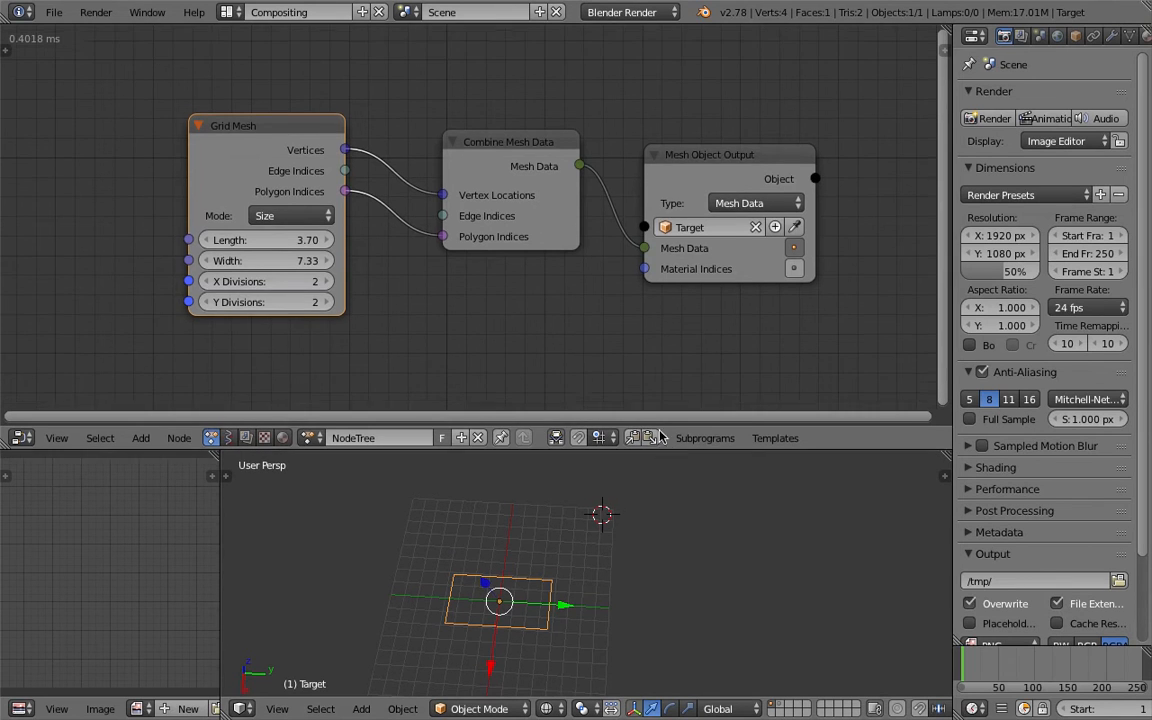
pyautogui.scroll(-3, 599, 306)
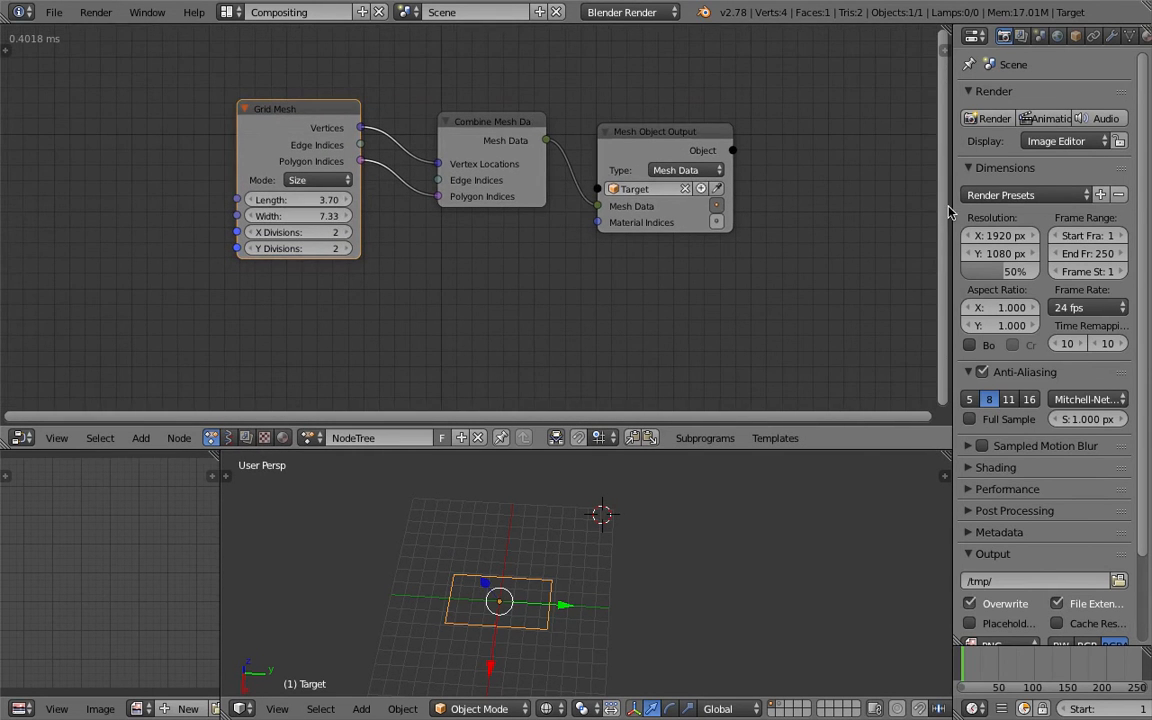
pyautogui.moveTo(953, 212); pyautogui.dragTo(994, 215)
pyautogui.moveTo(674, 288); pyautogui.dragTo(697, 258, button='middle')
pyautogui.hotkey('ctrl', 's')
pyautogui.click(650, 263)
# Step: Add a Loop Input node below the Grid Mesh node and give the node editor more height
pyautogui.scroll(-2, 460, 215)
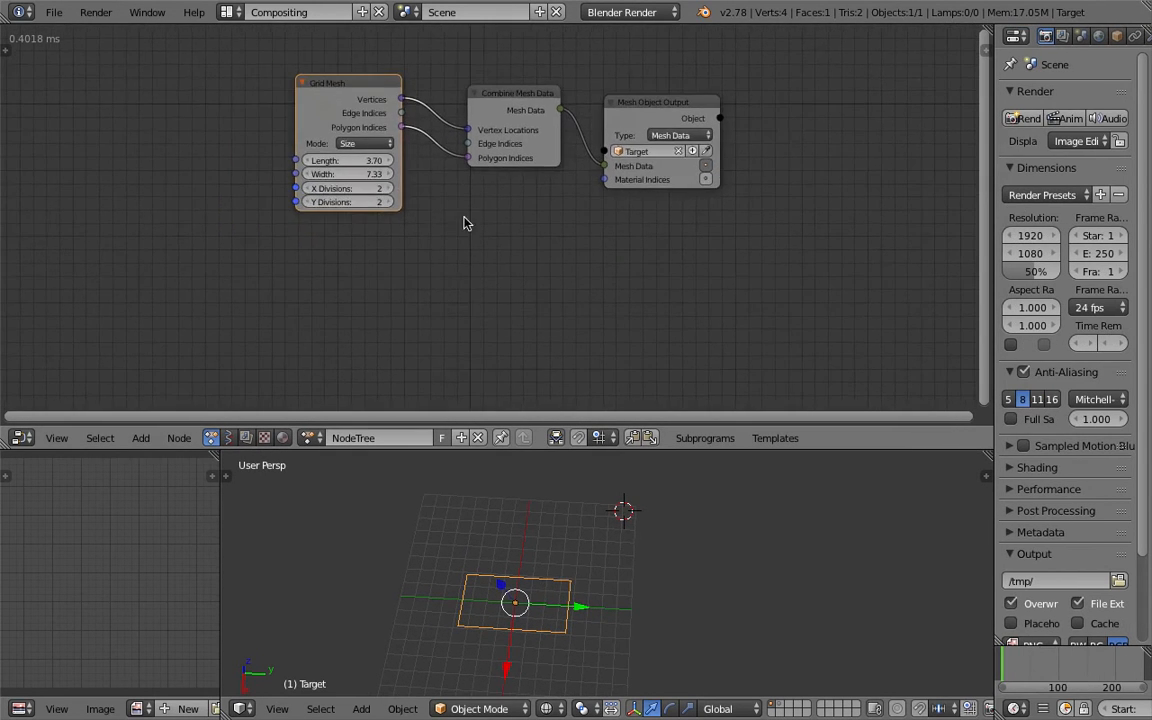
pyautogui.hotkey('shift', 'a')
pyautogui.moveTo(491, 509)
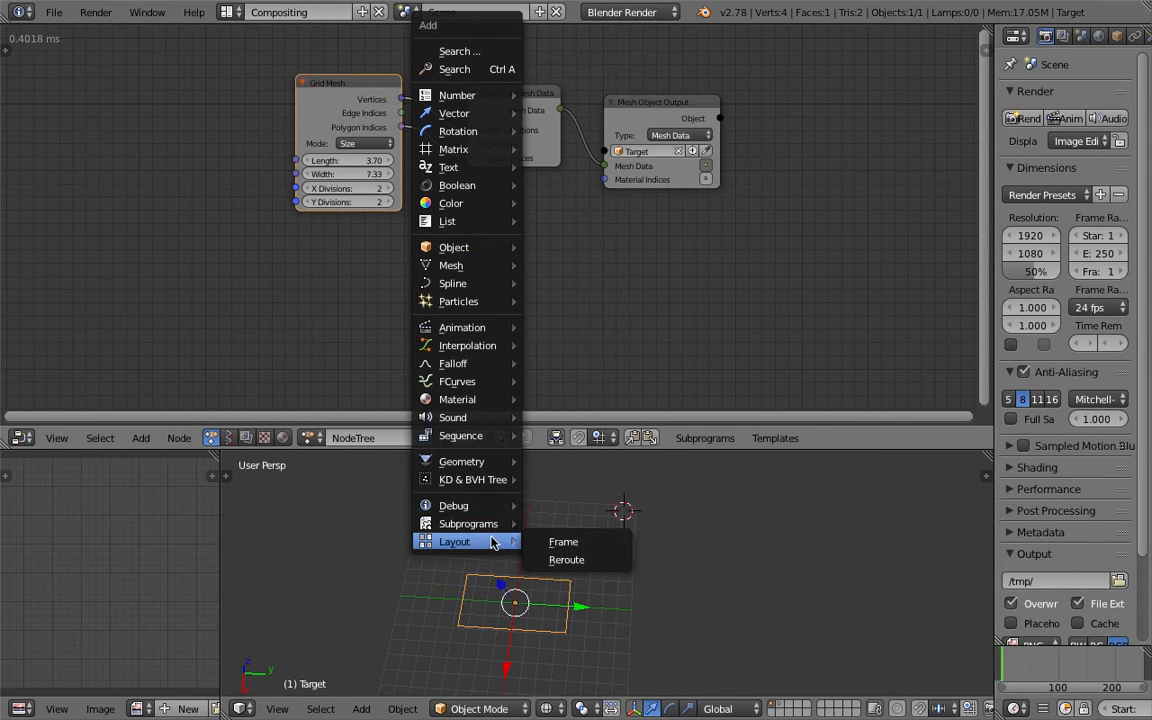
pyautogui.click(596, 586)
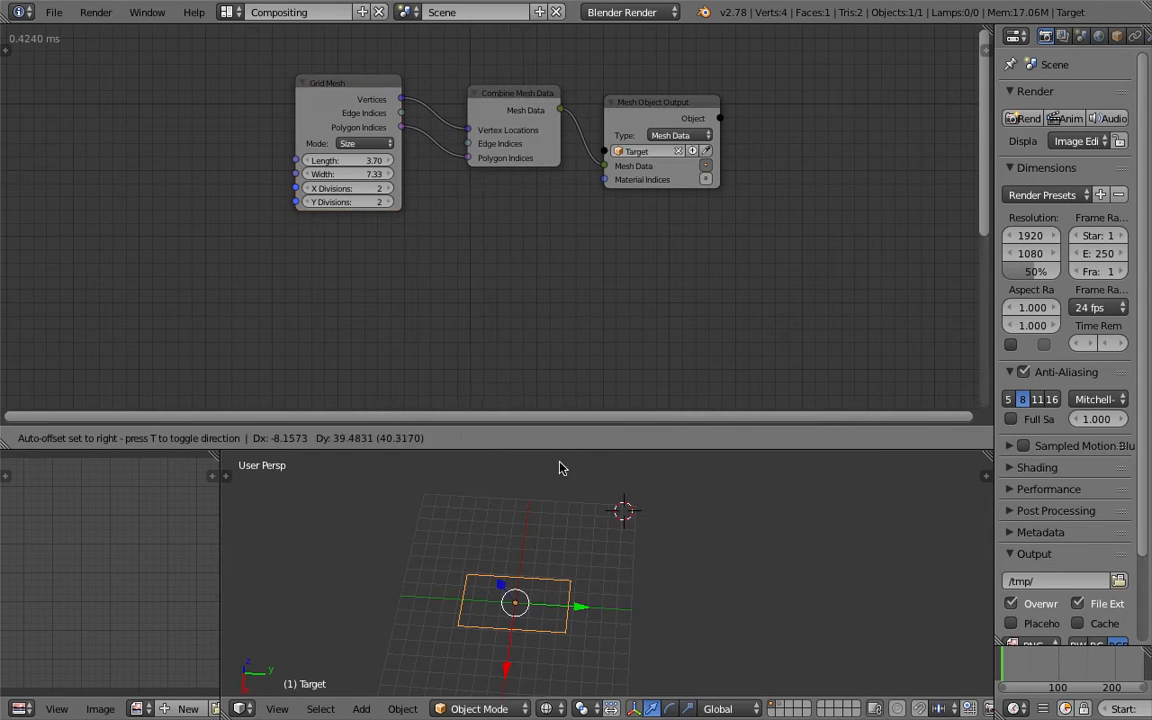
pyautogui.moveTo(504, 250); pyautogui.dragTo(321, 246)
pyautogui.moveTo(568, 449); pyautogui.dragTo(568, 496)
pyautogui.moveTo(513, 359); pyautogui.dragTo(541, 312, button='middle')
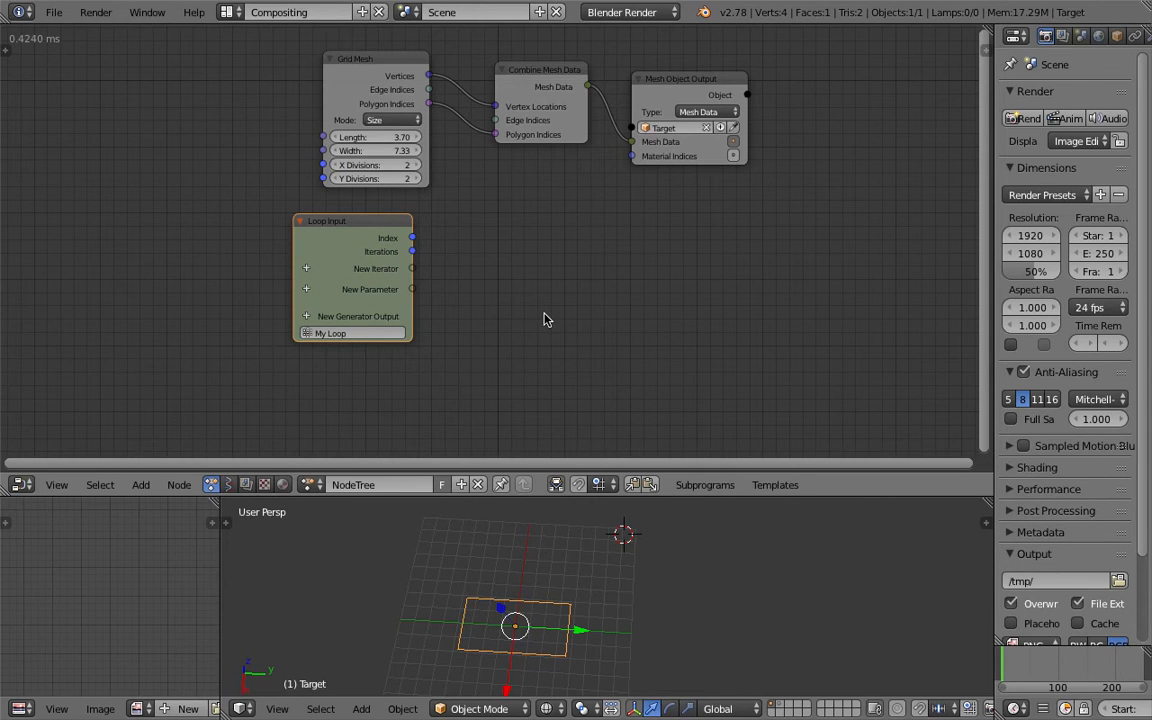
pyautogui.keyDown('shift'); pyautogui.moveTo(586, 636); pyautogui.dragTo(577, 573, button='middle'); pyautogui.keyUp('shift')
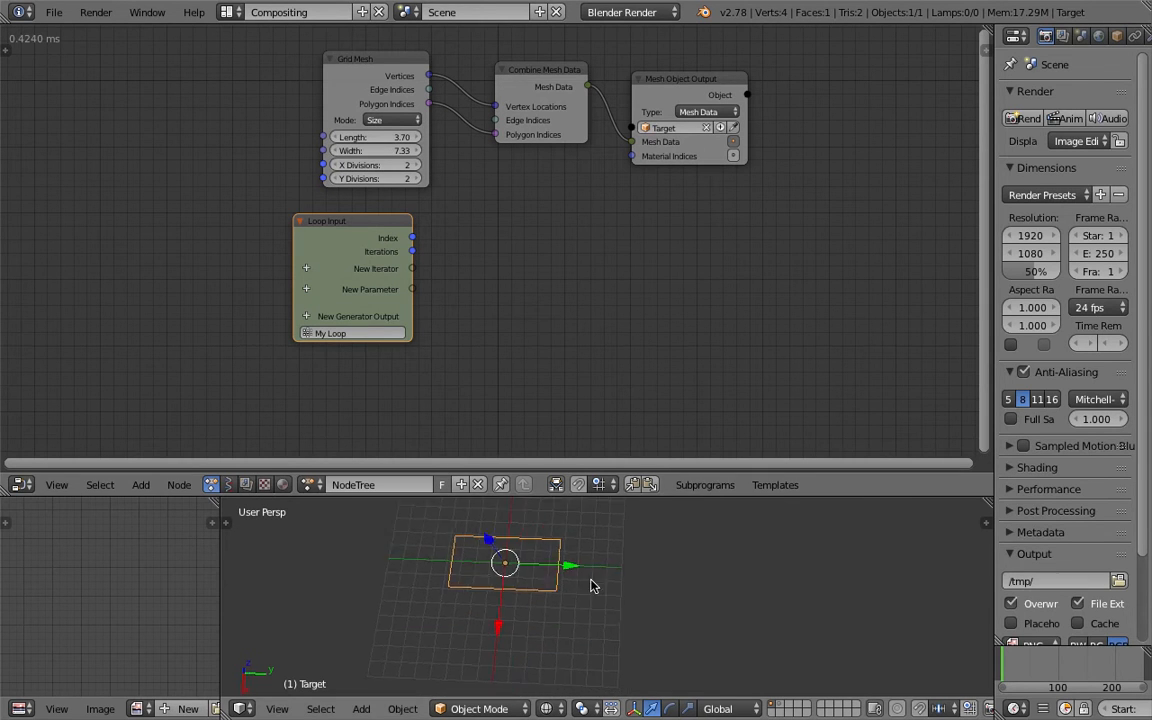
# Step: Add an Object Instancer node left of the Grid Mesh node and shift the Loop Input node further right
pyautogui.moveTo(172, 230); pyautogui.dragTo(190, 228, button='middle')
pyautogui.hotkey('shift', 'a')
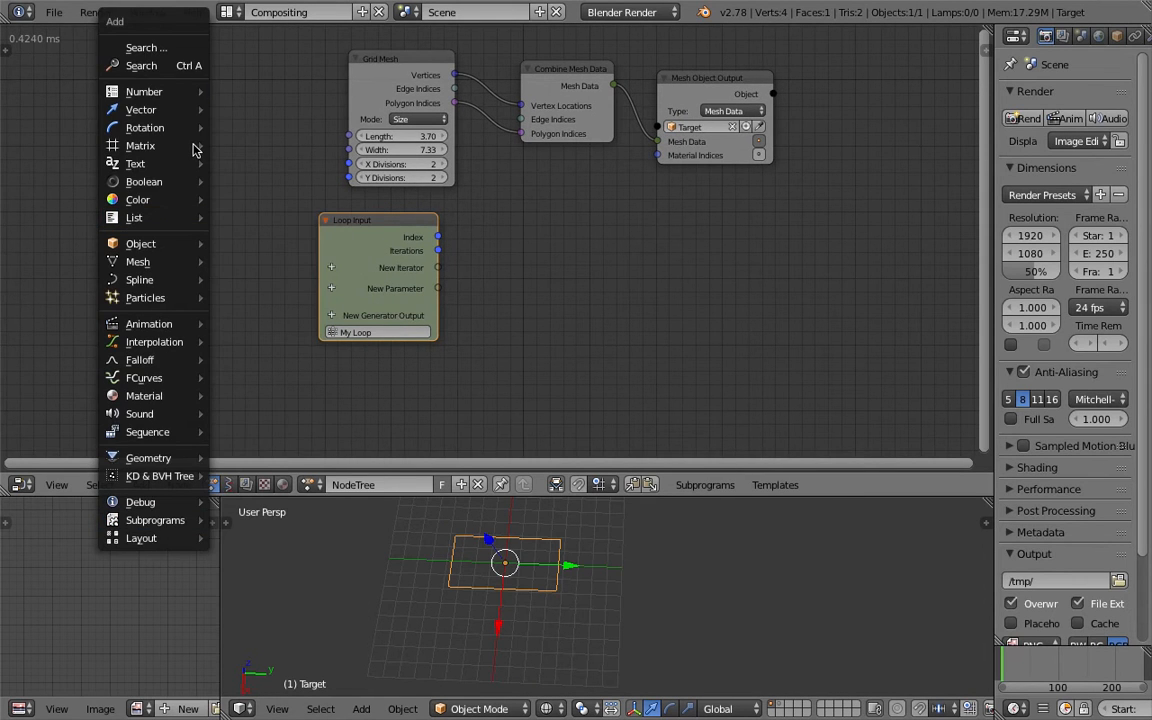
pyautogui.click(184, 66)
pyautogui.write('object ins')
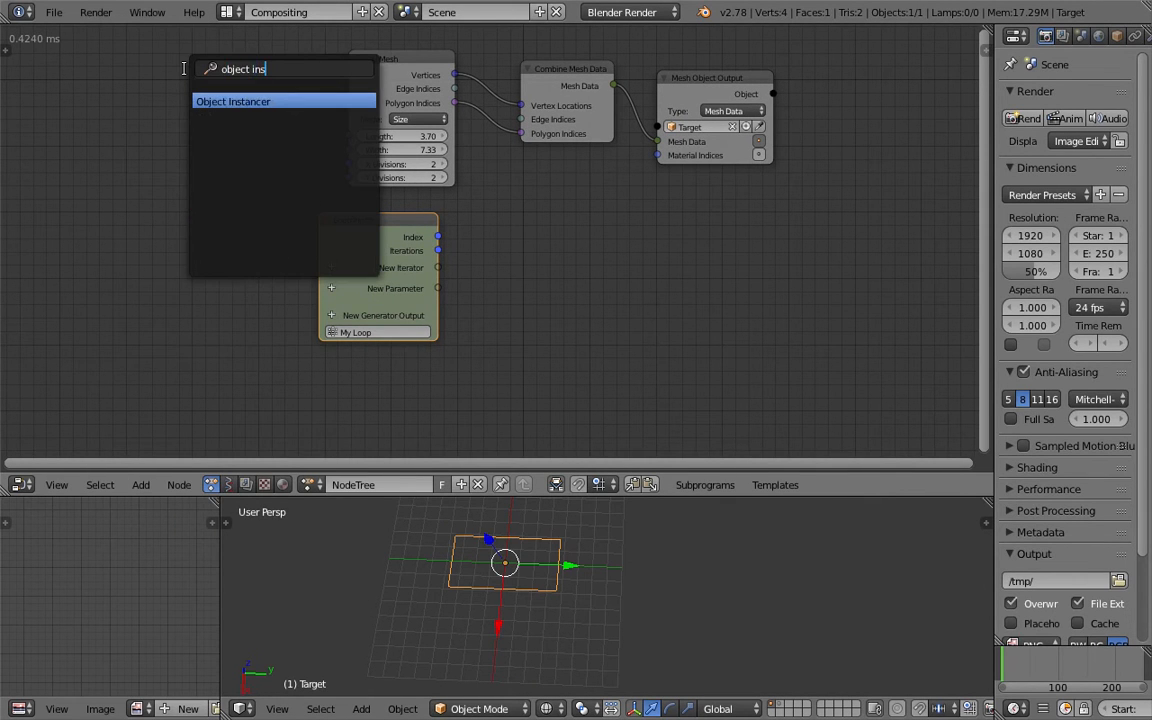
pyautogui.press('Return')
pyautogui.click(153, 164)
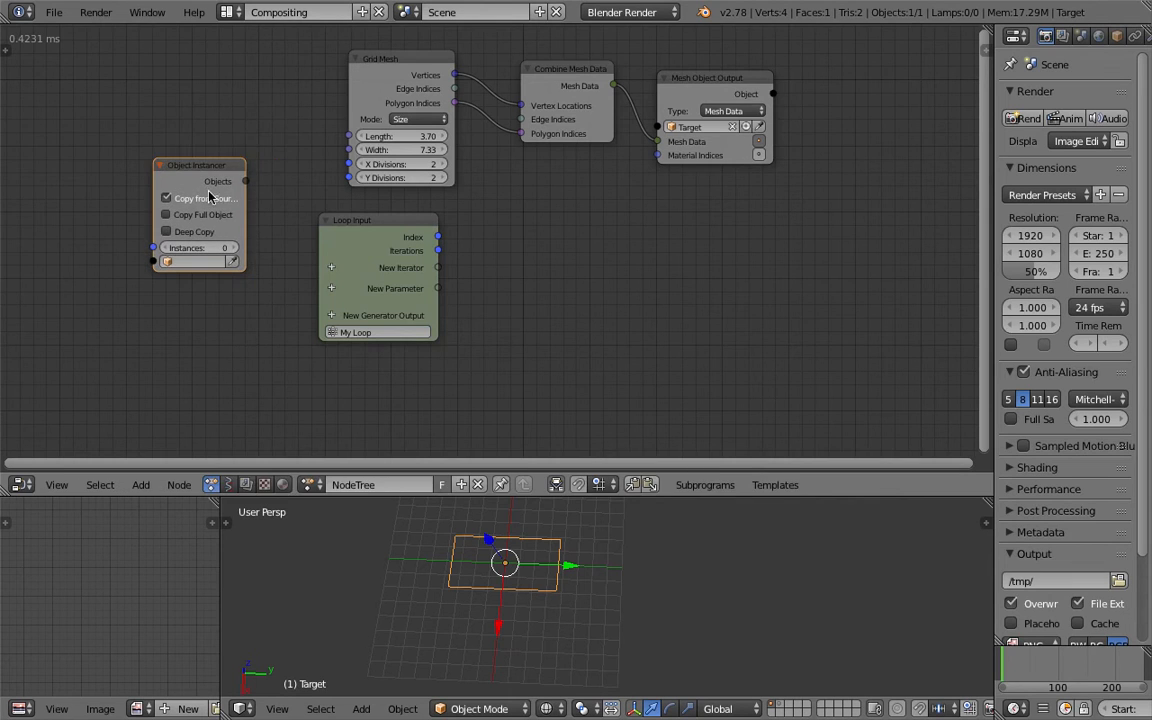
pyautogui.moveTo(350, 229); pyautogui.dragTo(411, 225)
# Step: Widen the Object Instancer node and turn off its Copy from Source option
pyautogui.scroll(2, 412, 240)
pyautogui.click(180, 158)
pyautogui.moveTo(235, 185); pyautogui.dragTo(254, 185)
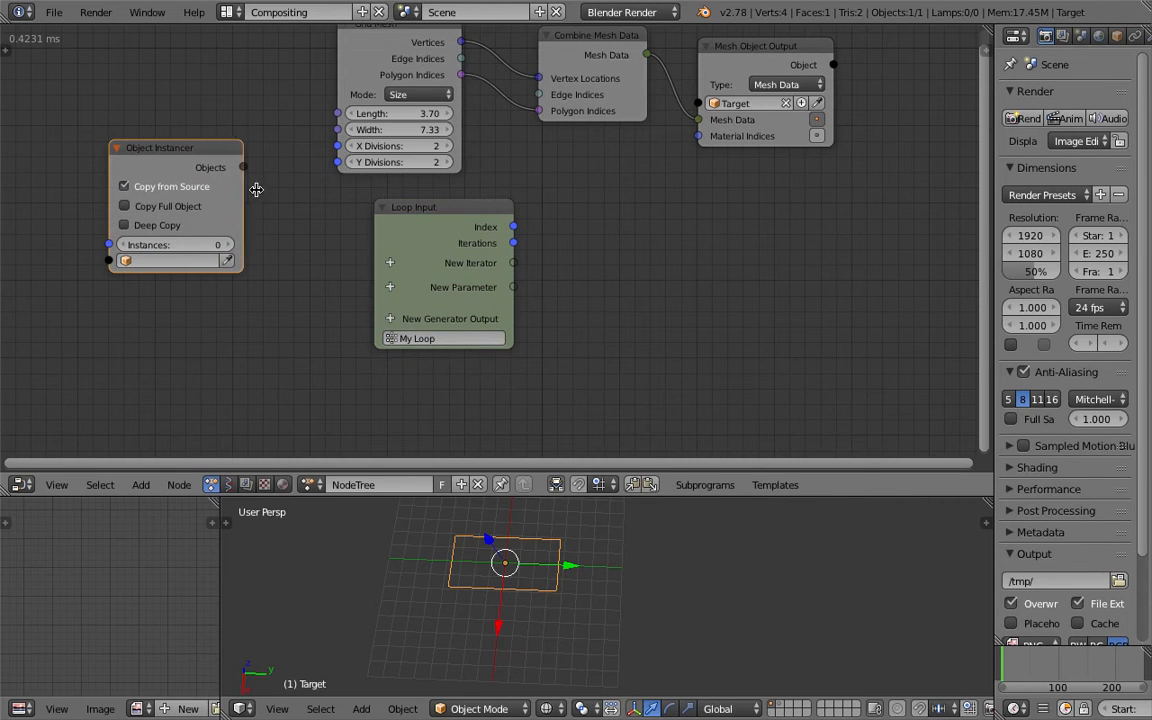
pyautogui.click(125, 186)
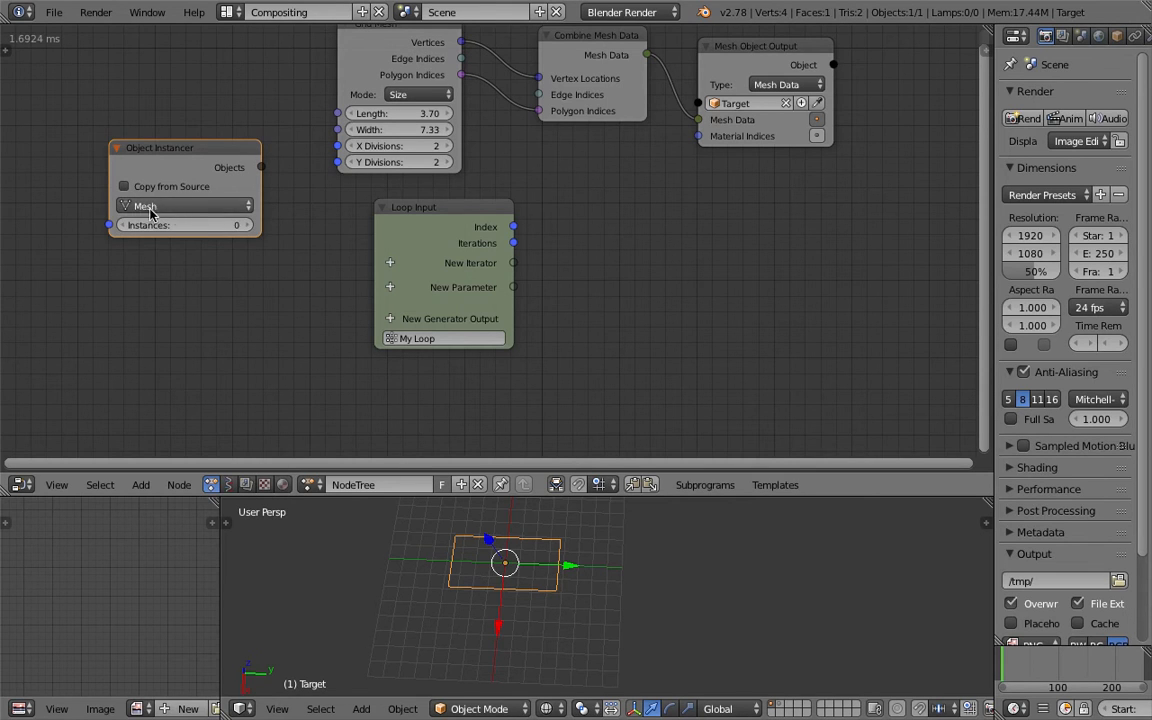
# Step: Set the Object Instancer to 5 instances and move the node lower
pyautogui.click(248, 226)
pyautogui.click(248, 226)
pyautogui.click(248, 226)
pyautogui.click(248, 226)
pyautogui.click(248, 226)
pyautogui.moveTo(230, 147); pyautogui.dragTo(240, 225)
pyautogui.moveTo(240, 225); pyautogui.dragTo(266, 202, button='middle')
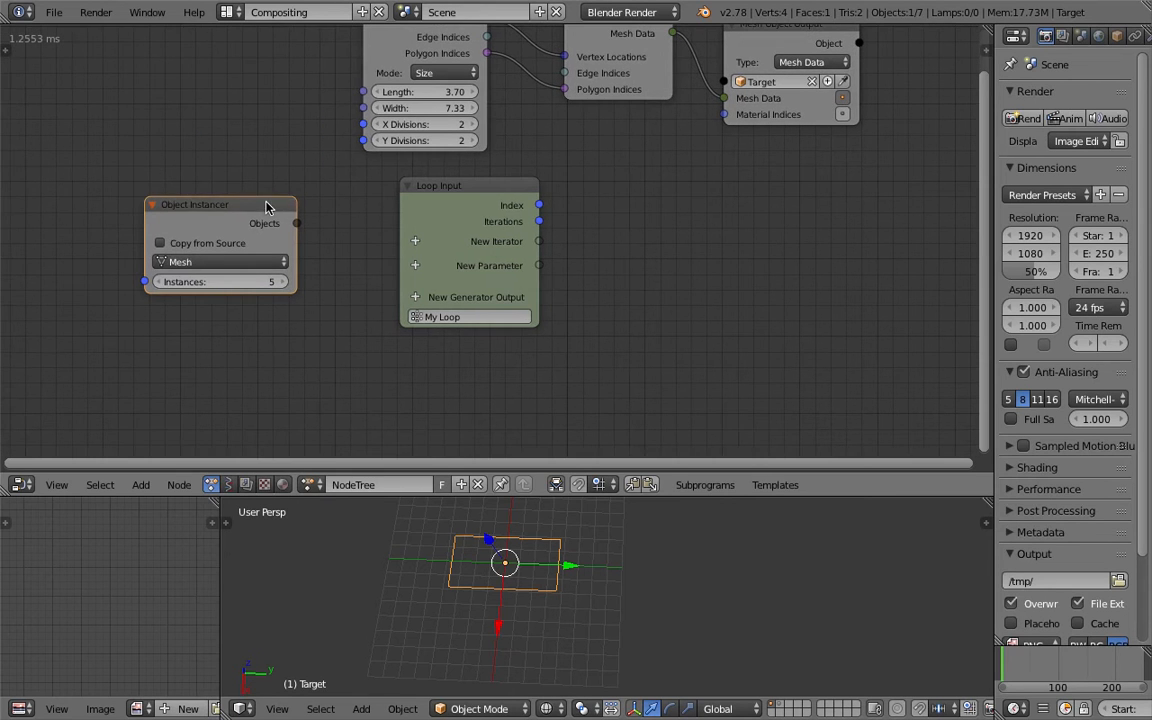
# Step: Space the Object Instancer and Loop Input nodes apart, with the Loop Input placed further right below the mesh nodes
pyautogui.moveTo(455, 197); pyautogui.dragTo(645, 192)
pyautogui.moveTo(490, 253); pyautogui.dragTo(473, 269, button='middle')
pyautogui.moveTo(279, 240); pyautogui.dragTo(250, 232)
pyautogui.moveTo(668, 199); pyautogui.dragTo(660, 209)
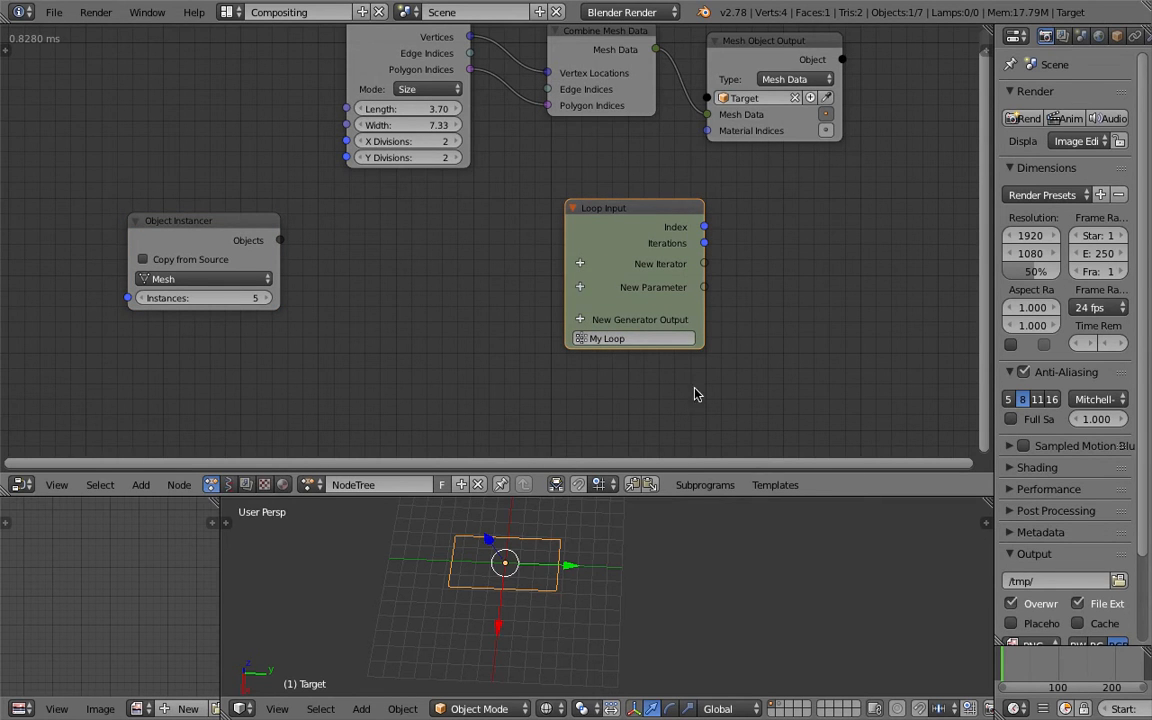
pyautogui.moveTo(737, 292); pyautogui.dragTo(673, 238, button='middle')
pyautogui.moveTo(563, 268); pyautogui.dragTo(647, 274, button='middle')
# Step: Create a loop through the Object Instancer's Objects output, placing its Loop Input node, and delete the unused Loop Input node
pyautogui.moveTo(292, 189); pyautogui.dragTo(165, 193)
pyautogui.press('w')
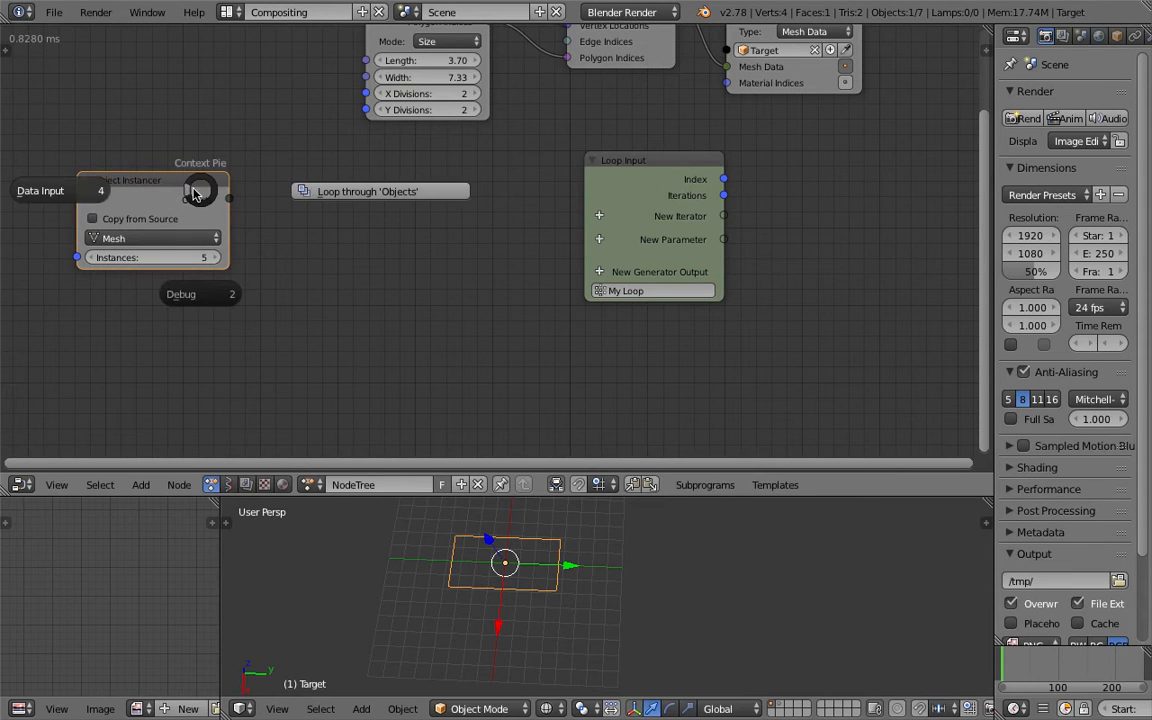
pyautogui.click(344, 195)
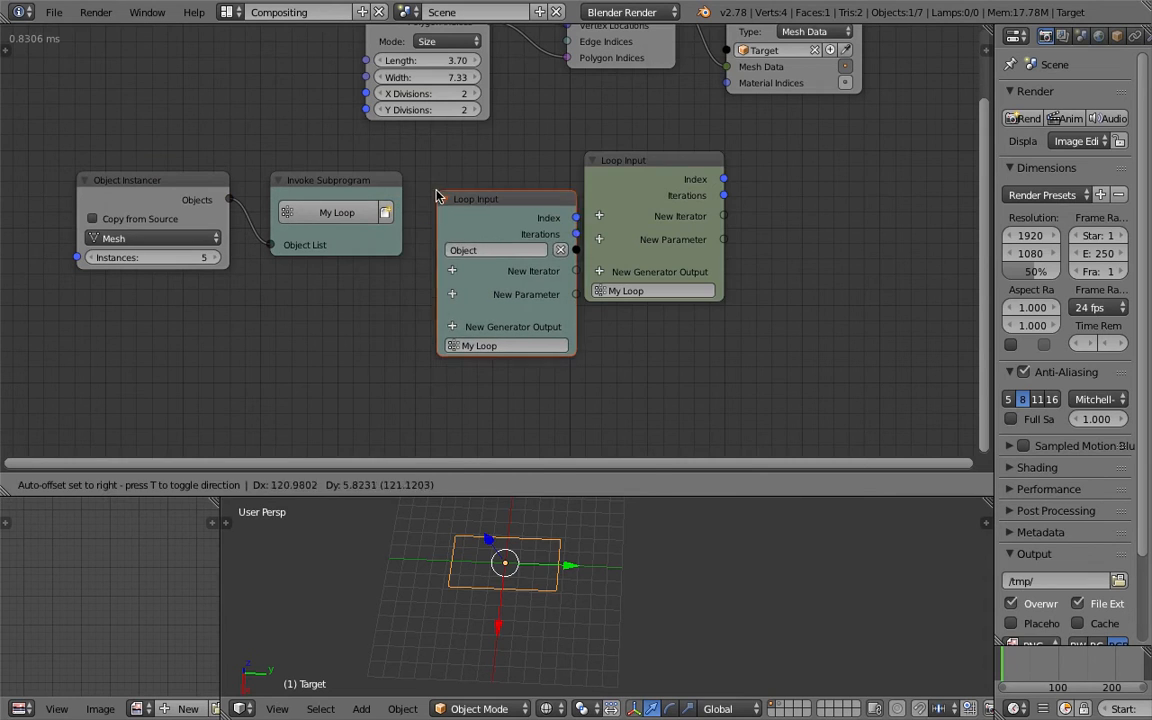
pyautogui.click(478, 200)
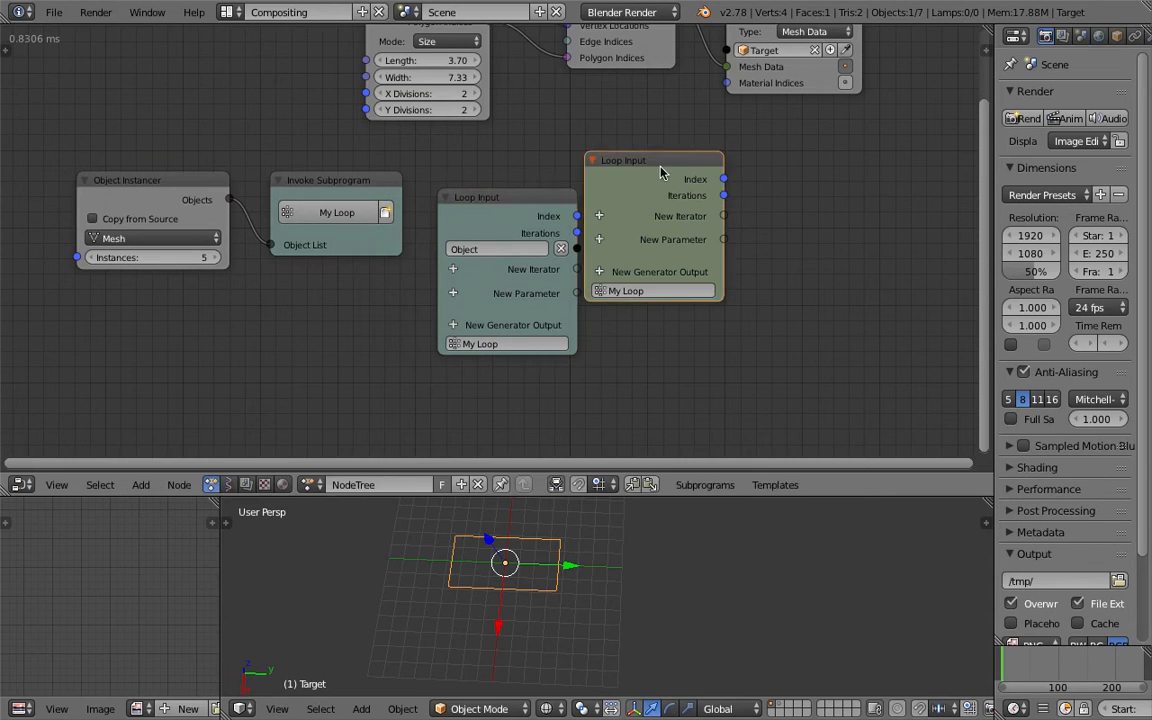
pyautogui.click(508, 249)
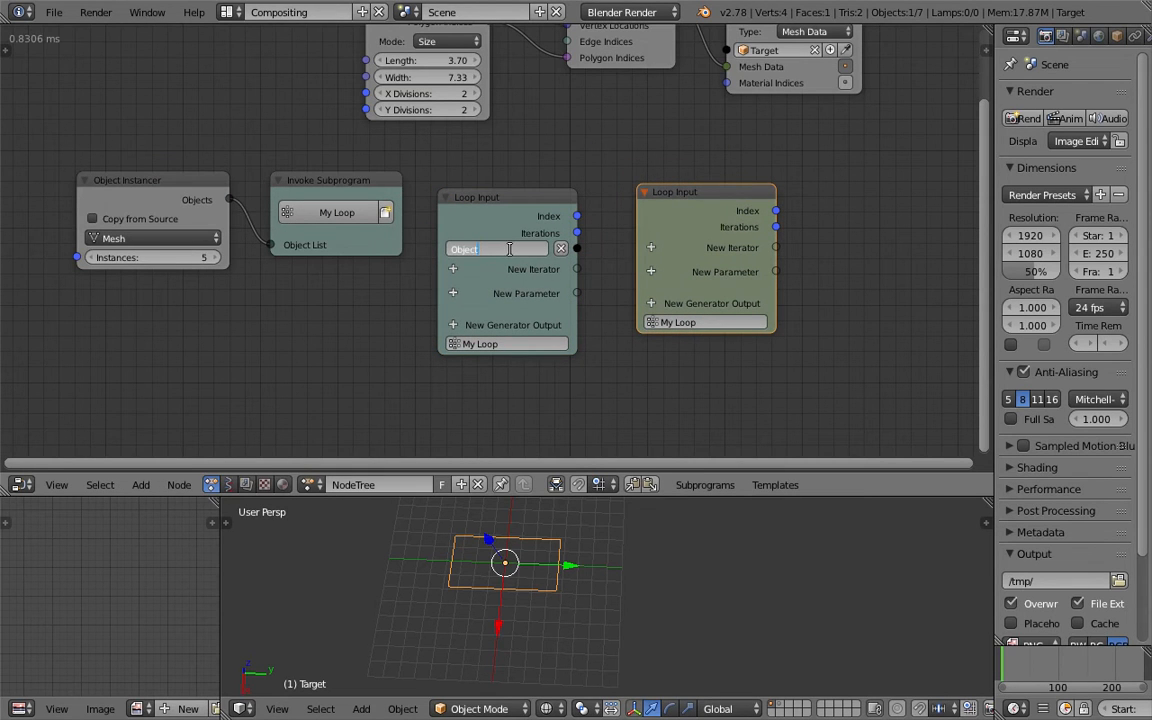
pyautogui.press('x')
# Step: Rename the loop's Object iterator to "Object Instances" and save the file
pyautogui.click(491, 248)
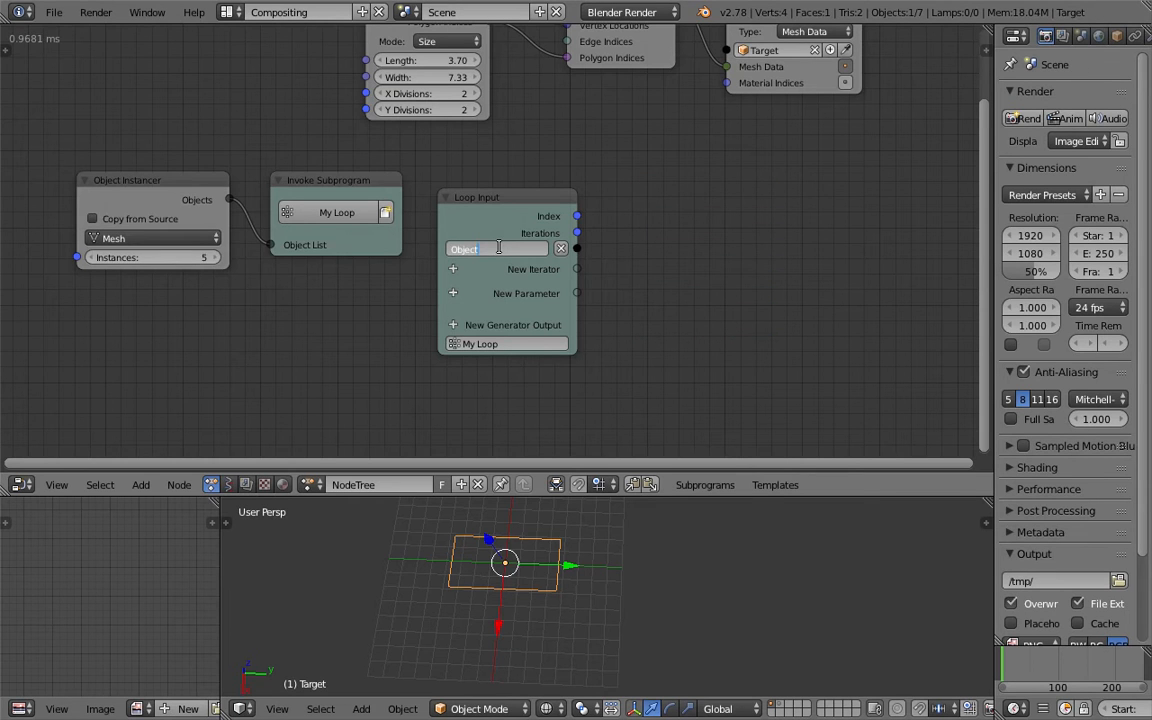
pyautogui.write('Instances')
pyautogui.press('Return')
pyautogui.hotkey('ctrl', 's')
pyautogui.press('Return')
pyautogui.scroll(-1, 596, 276)
pyautogui.hotkey('ctrl', 's')
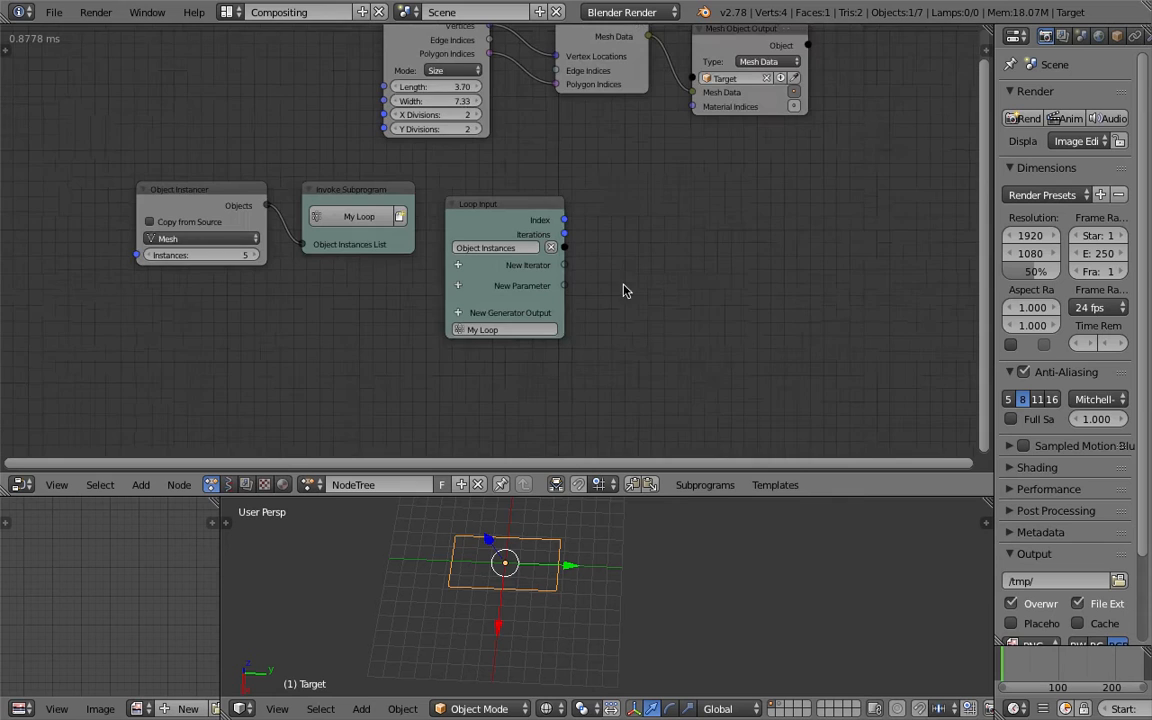
pyautogui.press('Return')
# Step: Move the Grid Mesh, Combine Mesh Data and Mesh Object Output nodes together to the right of the Loop Input node
pyautogui.moveTo(596, 207); pyautogui.dragTo(590, 288, button='middle')
pyautogui.click(712, 126)
pyautogui.keyDown('shift'); pyautogui.click(541, 102); pyautogui.keyUp('shift')
pyautogui.keyDown('shift'); pyautogui.click(397, 85); pyautogui.keyUp('shift')
pyautogui.press('g')
pyautogui.click(770, 293)
pyautogui.moveTo(770, 293); pyautogui.dragTo(548, 193, button='middle')
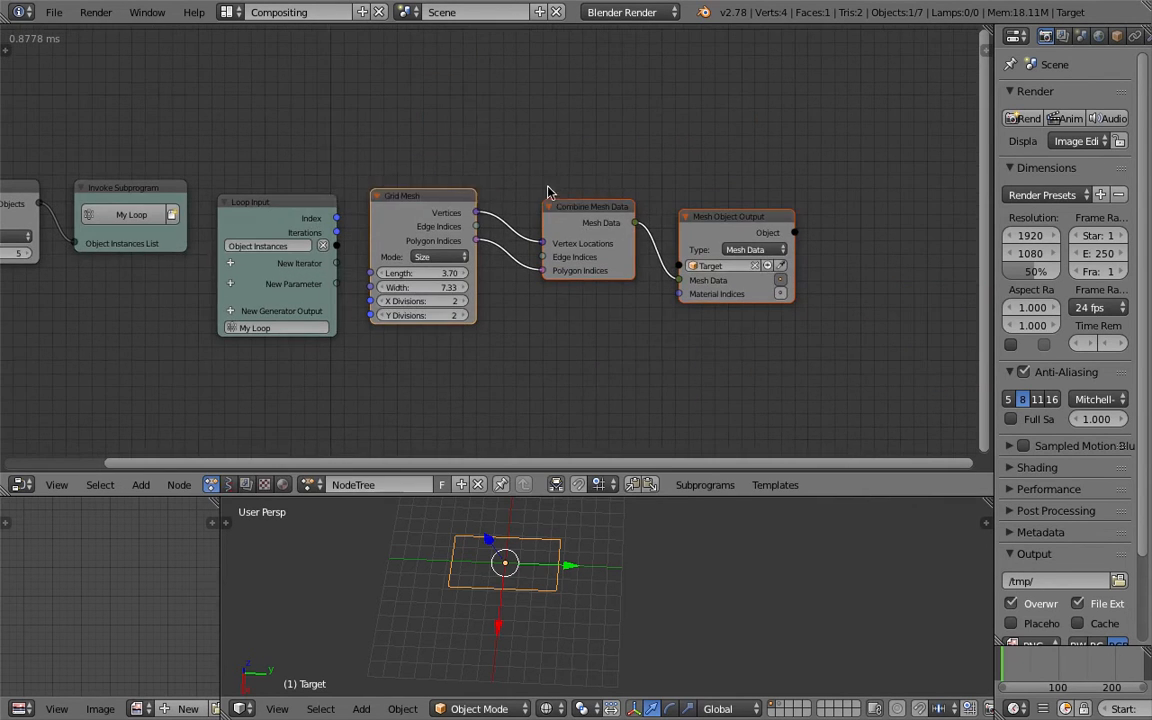
pyautogui.press('g')
pyautogui.click(590, 178)
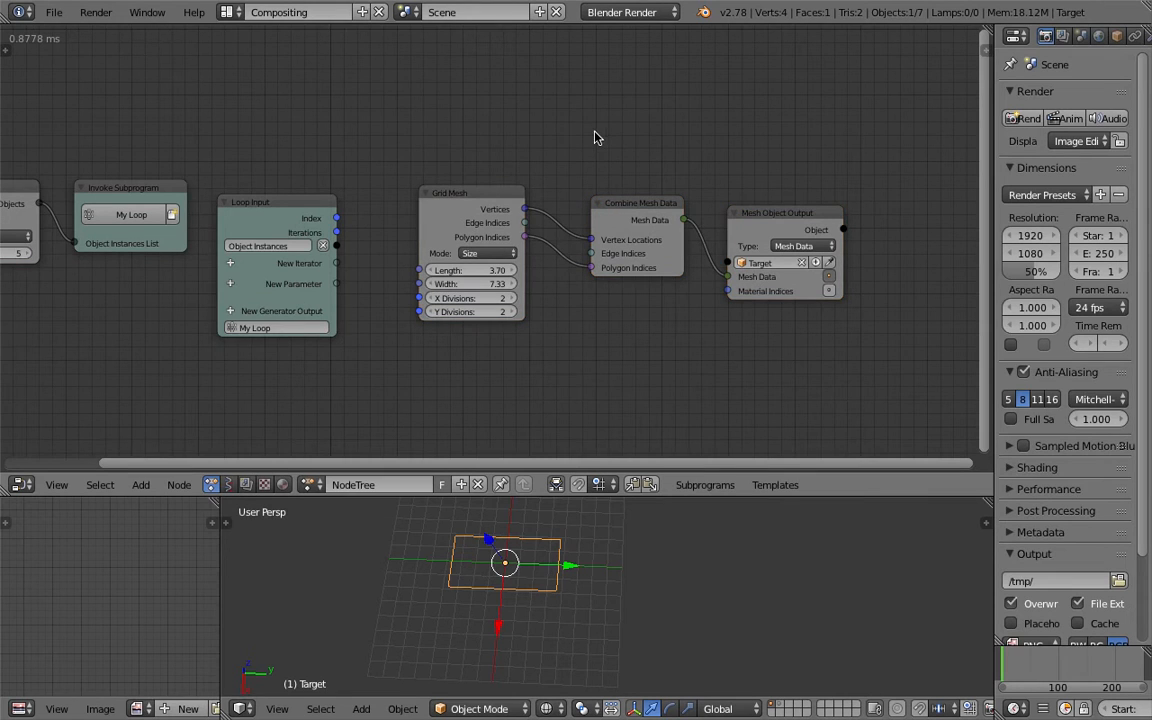
# Step: Link the loop's Object Instances output to the Mesh Object Output's Object input, rearrange the mesh nodes and save the file
pyautogui.moveTo(338, 249); pyautogui.dragTo(626, 148)
pyautogui.moveTo(481, 188); pyautogui.dragTo(457, 113)
pyautogui.moveTo(636, 157); pyautogui.dragTo(604, 160)
pyautogui.moveTo(468, 117); pyautogui.dragTo(466, 95)
pyautogui.hotkey('ctrl', 's')
pyautogui.click(468, 104)
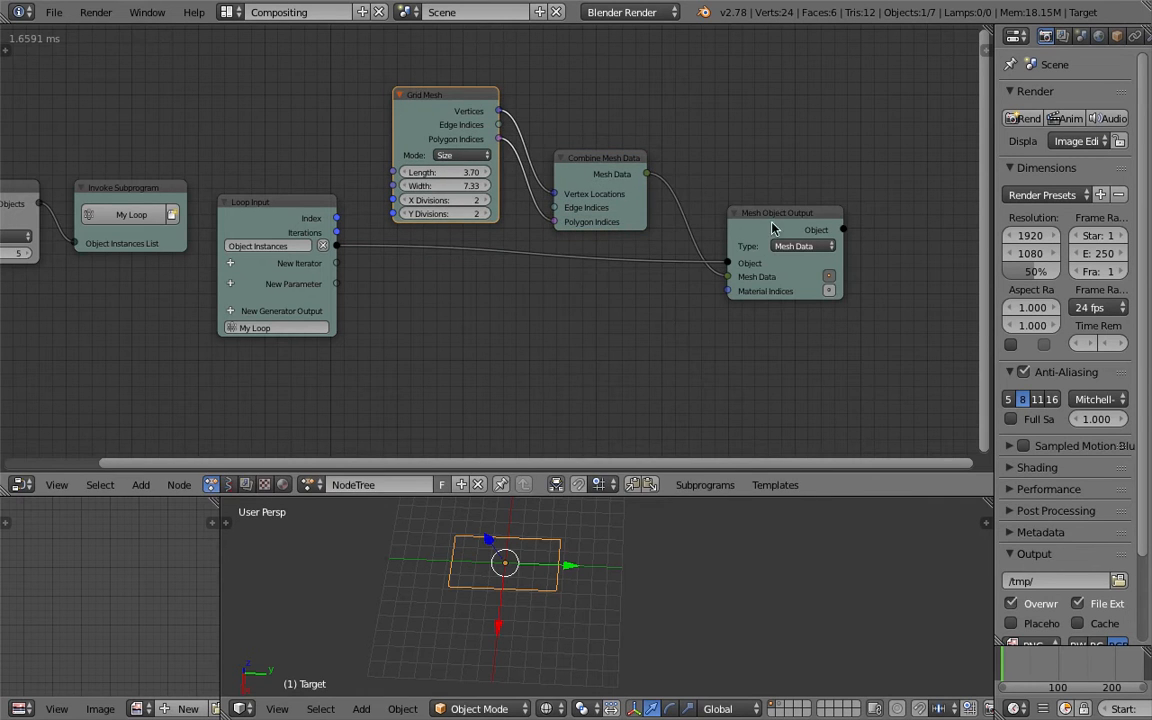
pyautogui.moveTo(774, 219); pyautogui.dragTo(731, 234)
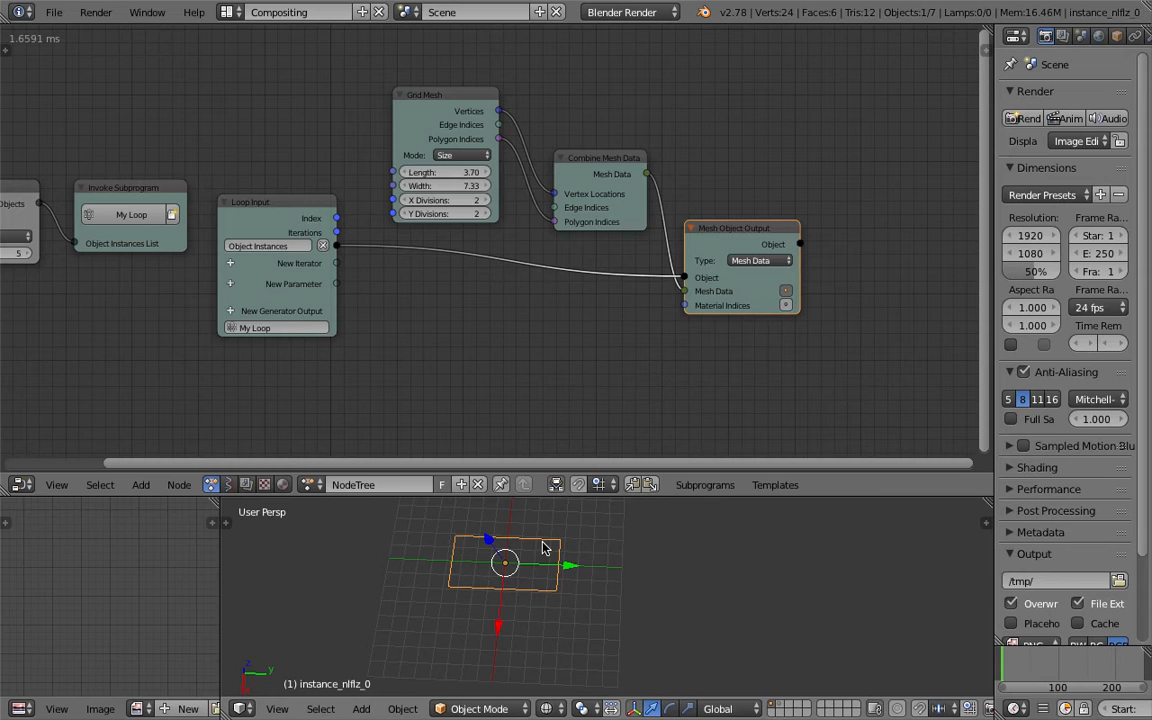
# Step: Delete the original Target plane from the 3D viewport and save the file
pyautogui.keyDown('shift'); pyautogui.moveTo(348, 663); pyautogui.dragTo(396, 625, button='middle'); pyautogui.keyUp('shift')
pyautogui.keyDown('shift'); pyautogui.moveTo(518, 601); pyautogui.dragTo(518, 621, button='middle'); pyautogui.keyUp('shift')
pyautogui.press('x')
pyautogui.click(488, 636)
pyautogui.hotkey('ctrl', 's')
pyautogui.click(488, 607)
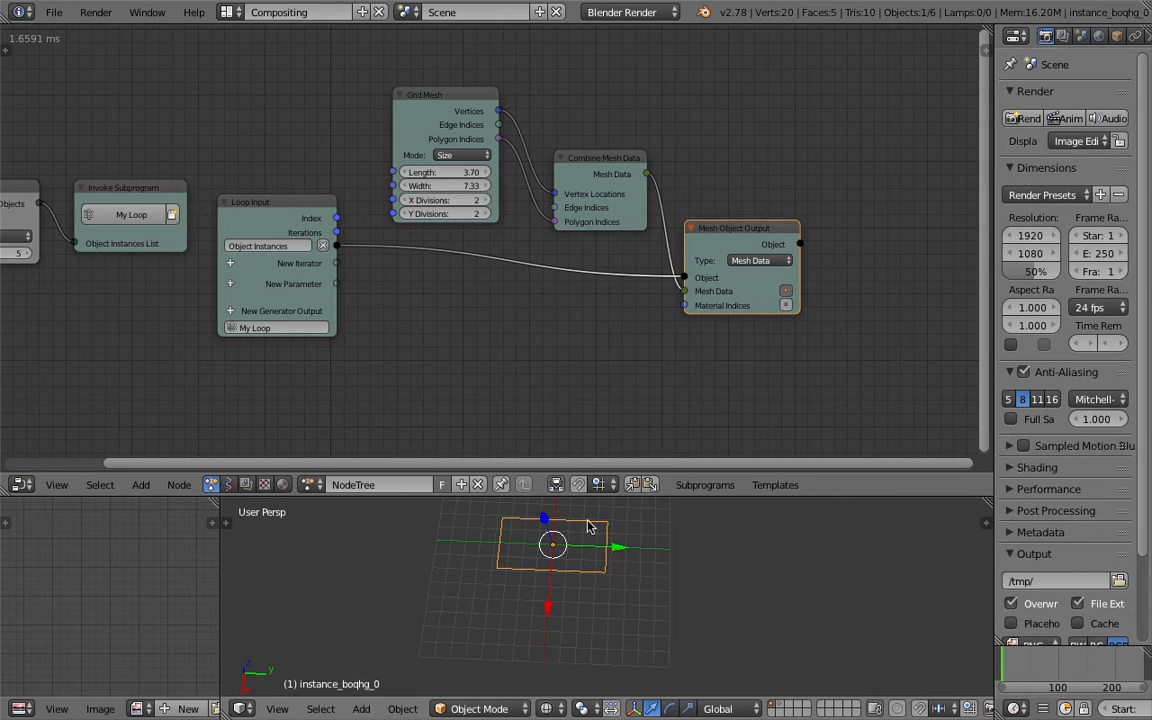
pyautogui.hotkey('ctrl', 's')
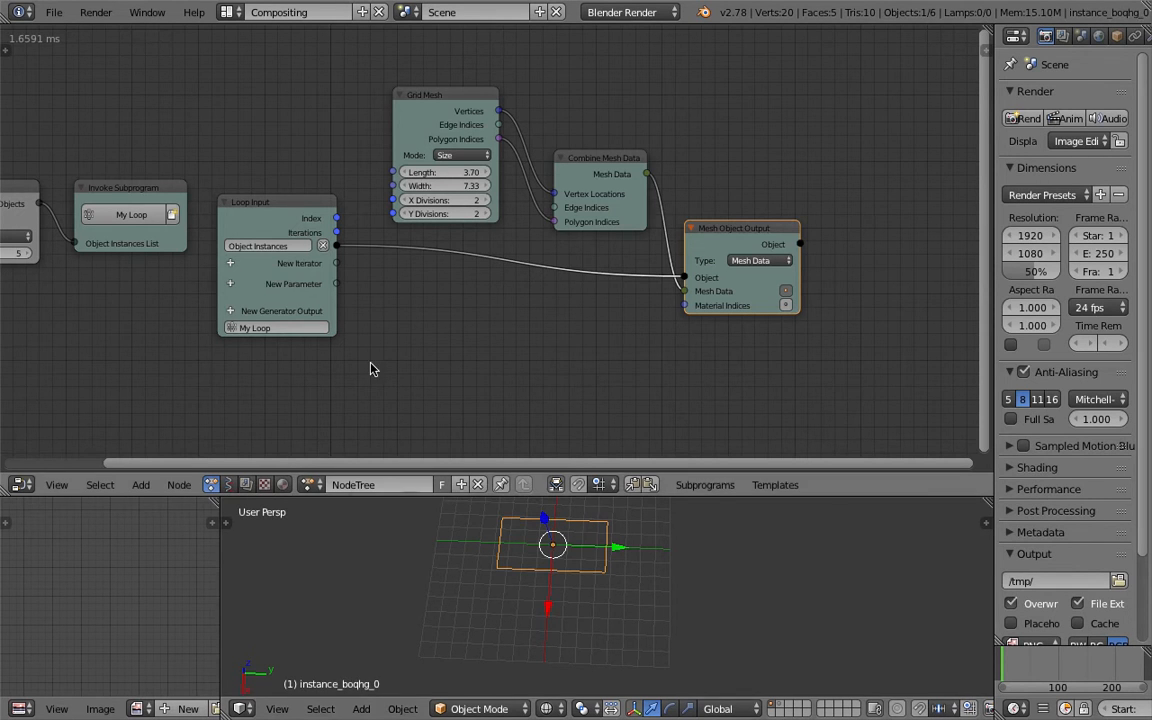
pyautogui.click(591, 527)
# Step: Add an Object Transforms Output node to the right of the Mesh Object Output node and save the file
pyautogui.moveTo(232, 360); pyautogui.dragTo(418, 347, button='middle')
pyautogui.moveTo(193, 193); pyautogui.dragTo(168, 193)
pyautogui.keyDown('shift'); pyautogui.moveTo(604, 571); pyautogui.dragTo(562, 602, button='middle'); pyautogui.keyUp('shift')
pyautogui.scroll(-2, 676, 335)
pyautogui.moveTo(717, 340); pyautogui.dragTo(572, 333, button='middle')
pyautogui.moveTo(880, 273); pyautogui.dragTo(767, 266, button='middle')
pyautogui.hotkey('ctrl', 'a')
pyautogui.write('object t')
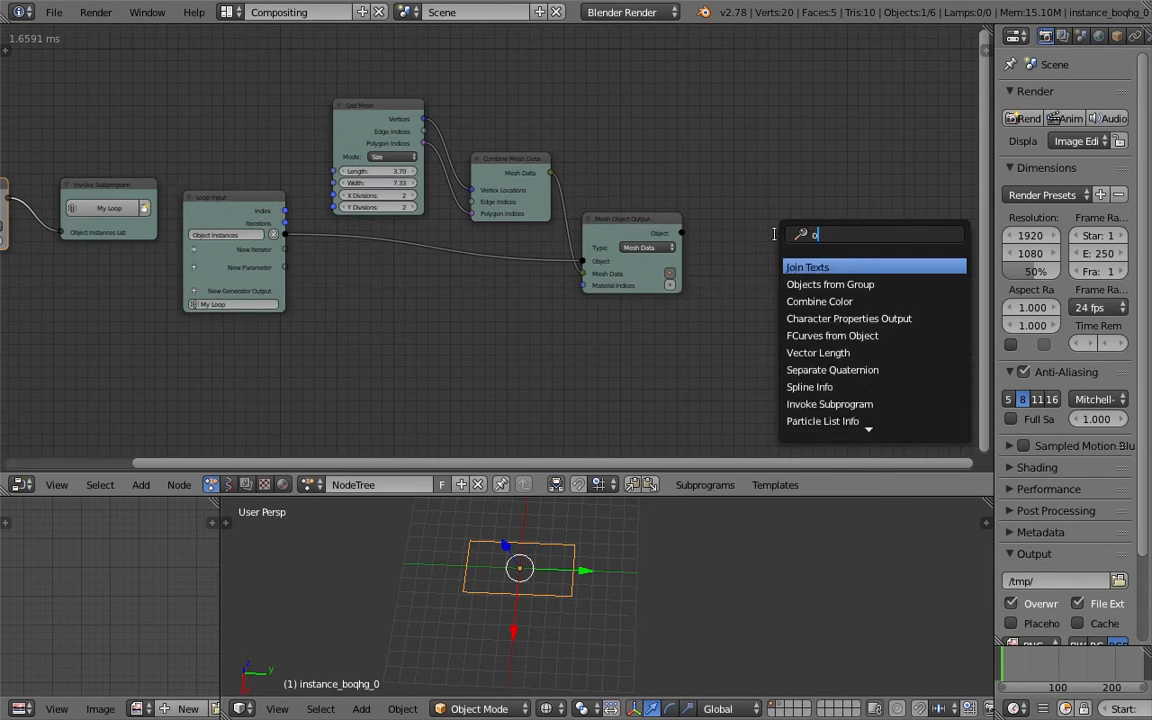
pyautogui.press('Down')
pyautogui.press('Up')
pyautogui.press('Return')
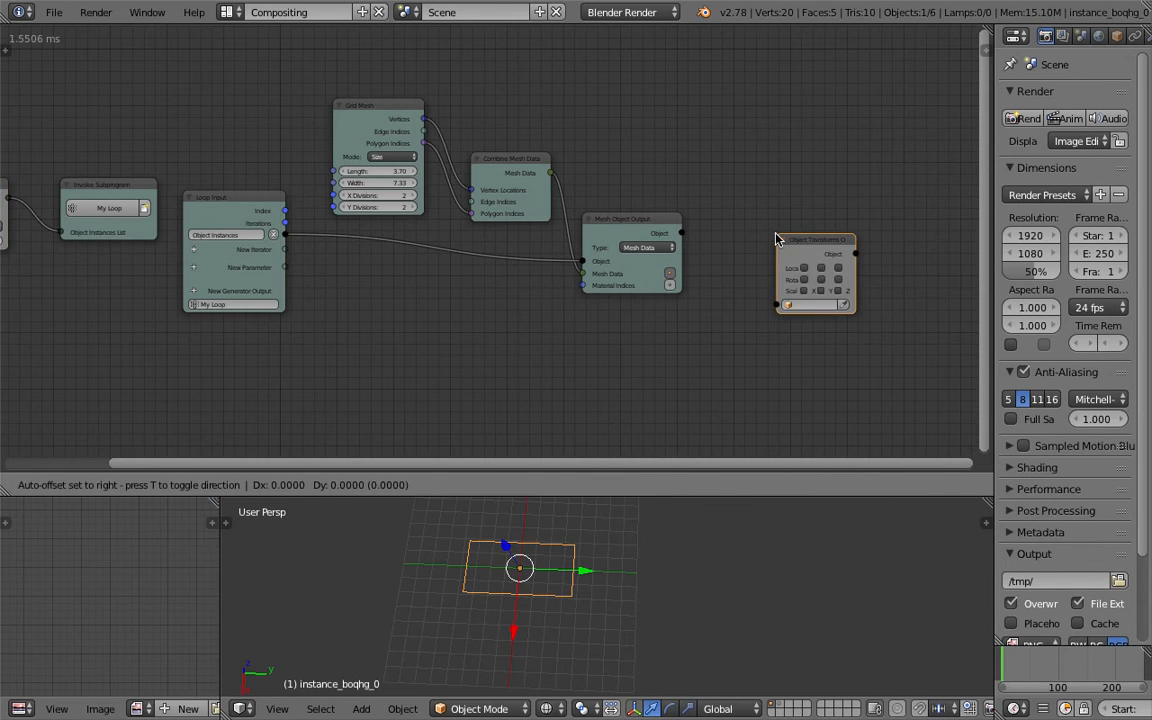
pyautogui.click(777, 236)
pyautogui.hotkey('ctrl', 's')
pyautogui.click(777, 237)
# Step: Enable X, Y and Z location on the Object Transforms Output node, link the Mesh Object Output's Object to it, and save
pyautogui.moveTo(805, 268); pyautogui.dragTo(840, 268)
pyautogui.moveTo(684, 233); pyautogui.dragTo(779, 307)
pyautogui.moveTo(810, 240); pyautogui.dragTo(781, 226)
pyautogui.moveTo(699, 207); pyautogui.dragTo(680, 159, button='middle')
pyautogui.scroll(1, 700, 178)
pyautogui.moveTo(812, 240); pyautogui.dragTo(832, 260)
pyautogui.hotkey('ctrl', 's')
pyautogui.click(832, 300)
pyautogui.moveTo(993, 265); pyautogui.dragTo(1000, 266)
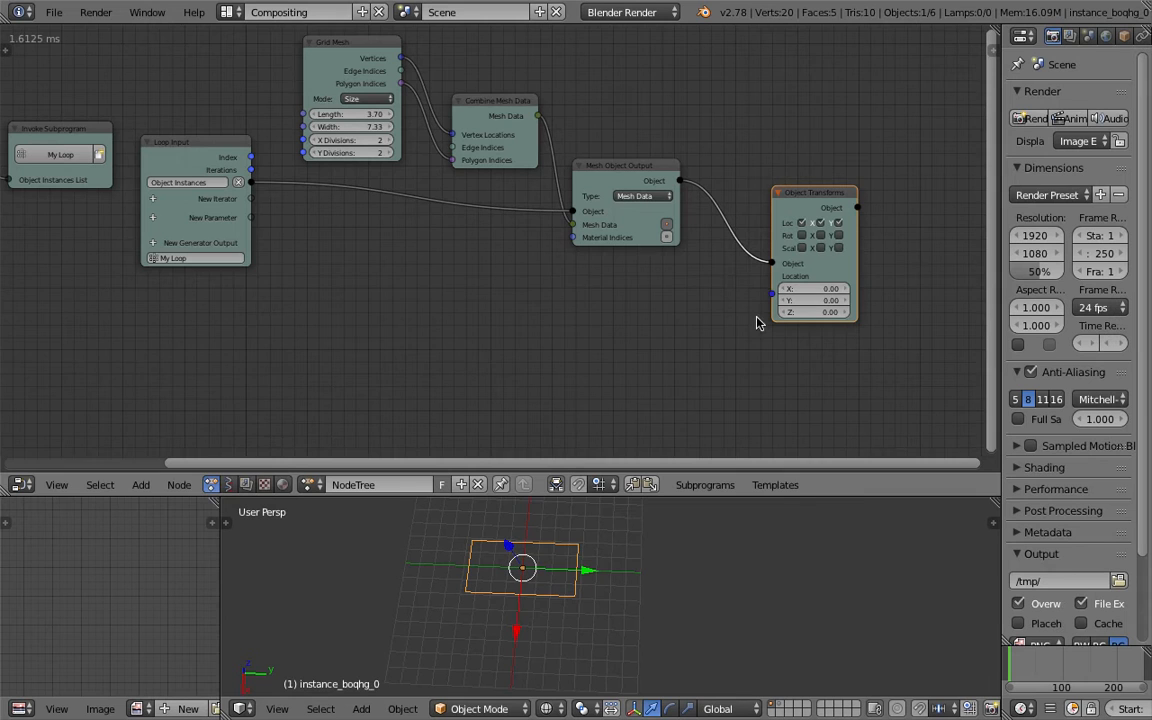
# Step: Link the loop's Index to the Object Transforms location through the Y input of a Combine Vector node, and save the file
pyautogui.moveTo(250, 159); pyautogui.dragTo(772, 293)
pyautogui.moveTo(519, 181); pyautogui.dragTo(591, 298)
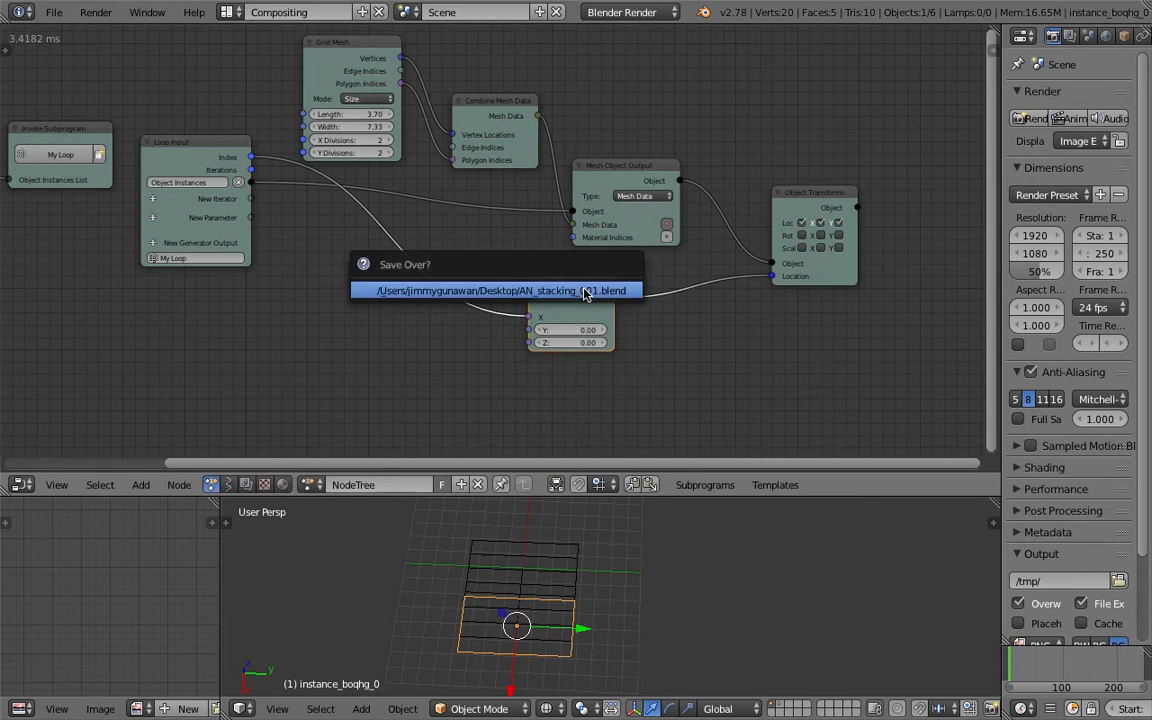
pyautogui.keyDown('ctrl'); pyautogui.moveTo(488, 281); pyautogui.dragTo(340, 207); pyautogui.keyUp('ctrl')
pyautogui.moveTo(251, 158); pyautogui.dragTo(529, 329)
pyautogui.moveTo(572, 288); pyautogui.dragTo(591, 288)
pyautogui.moveTo(818, 195); pyautogui.dragTo(844, 230)
pyautogui.hotkey('ctrl', 's')
pyautogui.click(743, 346)
pyautogui.moveTo(623, 552); pyautogui.dragTo(631, 540, button='middle')
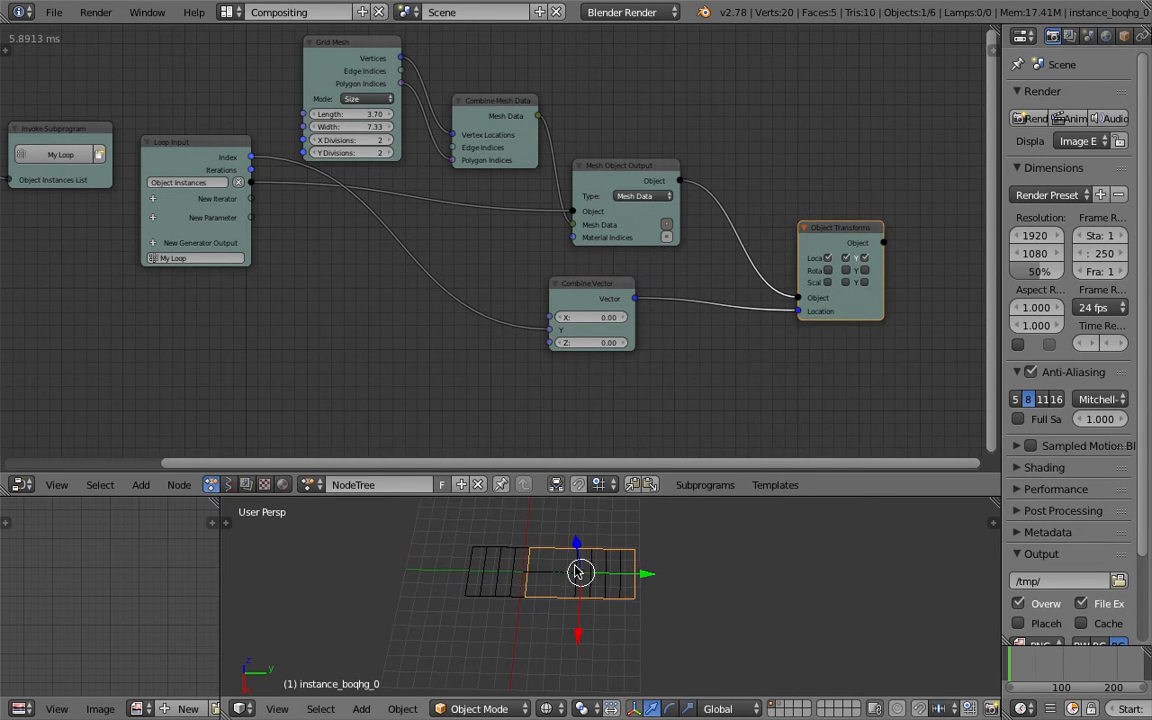
pyautogui.moveTo(371, 272); pyautogui.dragTo(391, 279, button='middle')
pyautogui.hotkey('shift', 'a')
pyautogui.click(368, 230)
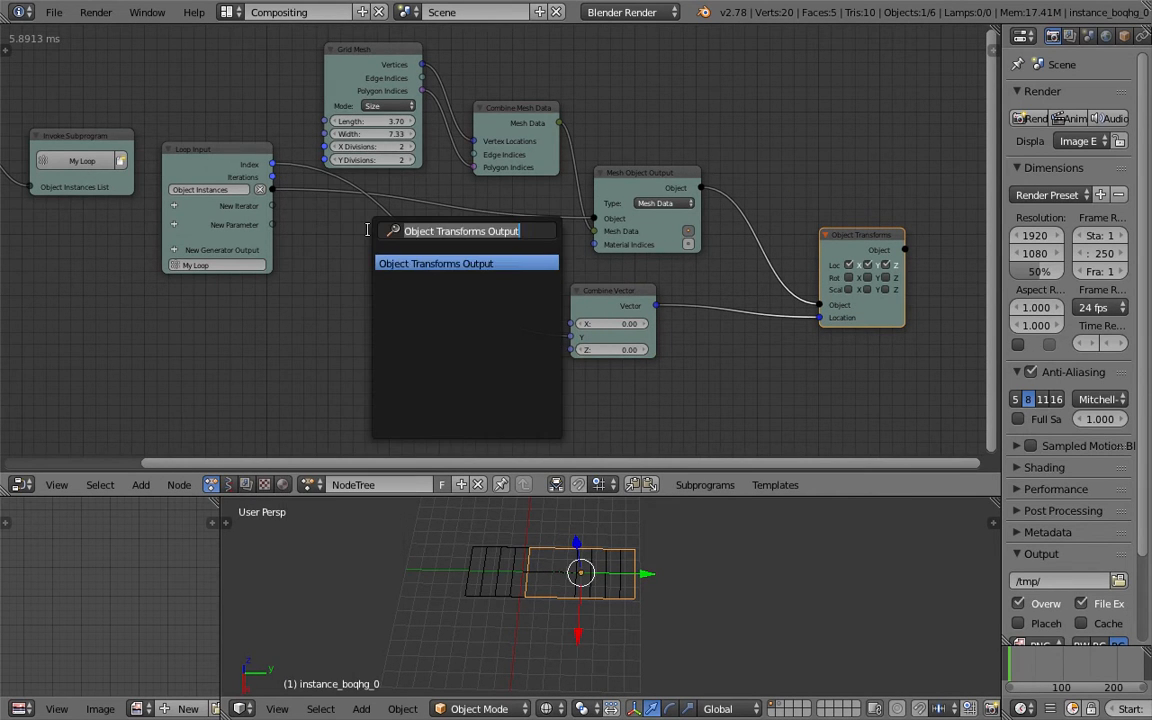
pyautogui.write('math')
pyautogui.press('Down')
pyautogui.press('Down')
pyautogui.press('Up')
pyautogui.press('Up')
pyautogui.press('Return')
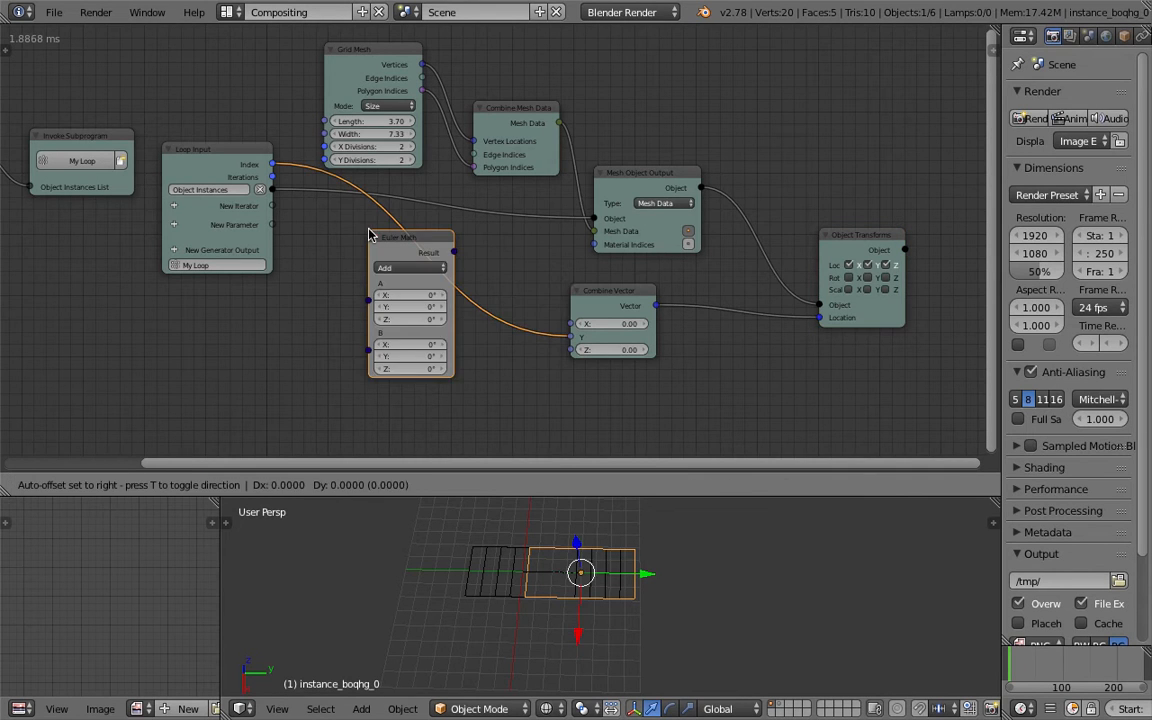
pyautogui.click(390, 248)
pyautogui.press('x')
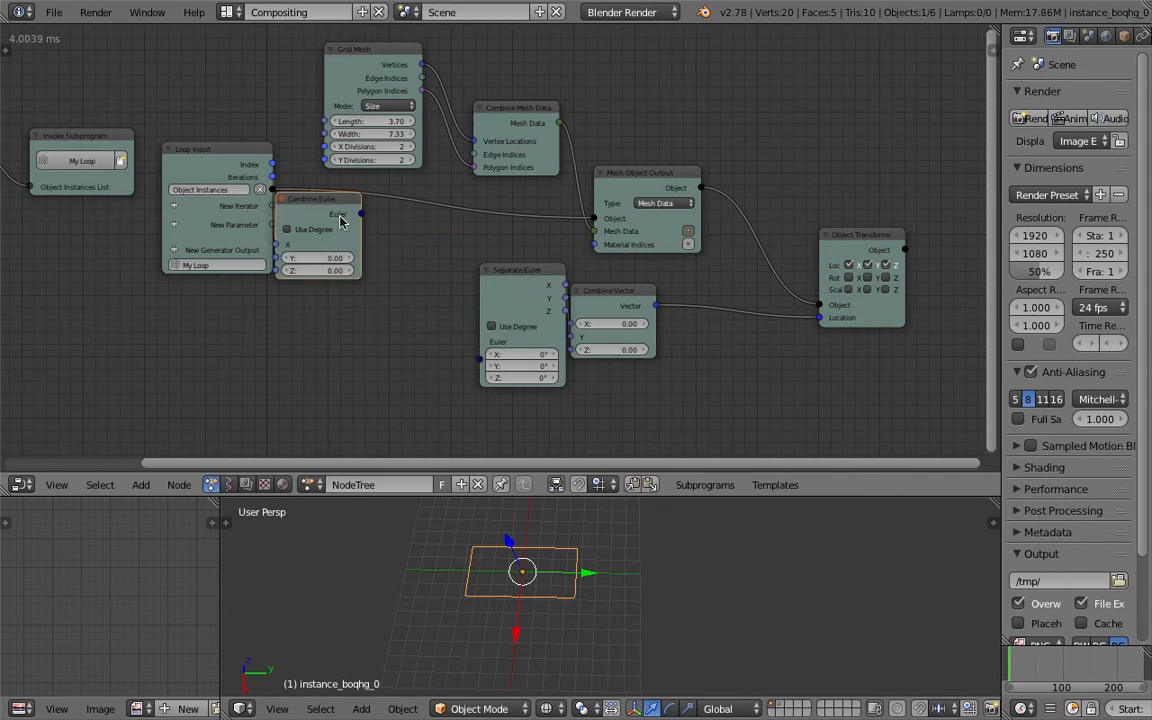
pyautogui.moveTo(342, 217); pyautogui.dragTo(371, 258, button='right')
pyautogui.press('x')
pyautogui.rightClick(488, 268)
pyautogui.press('x')
pyautogui.hotkey('shift', 'a')
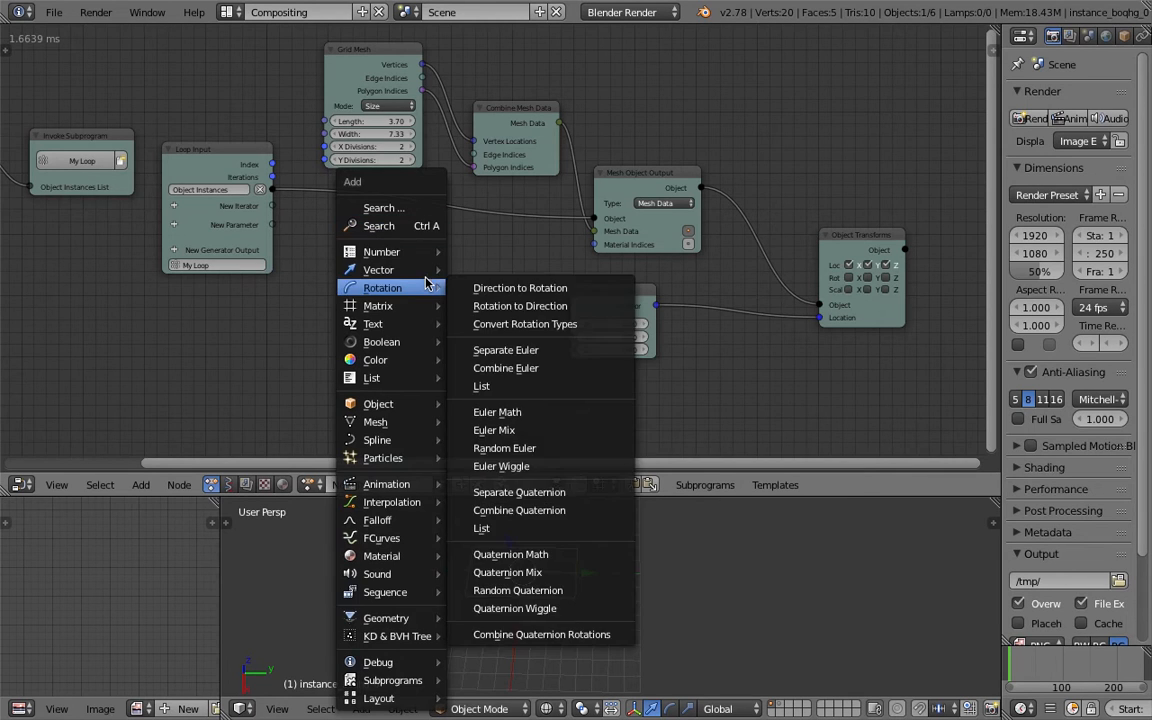
pyautogui.click(396, 210)
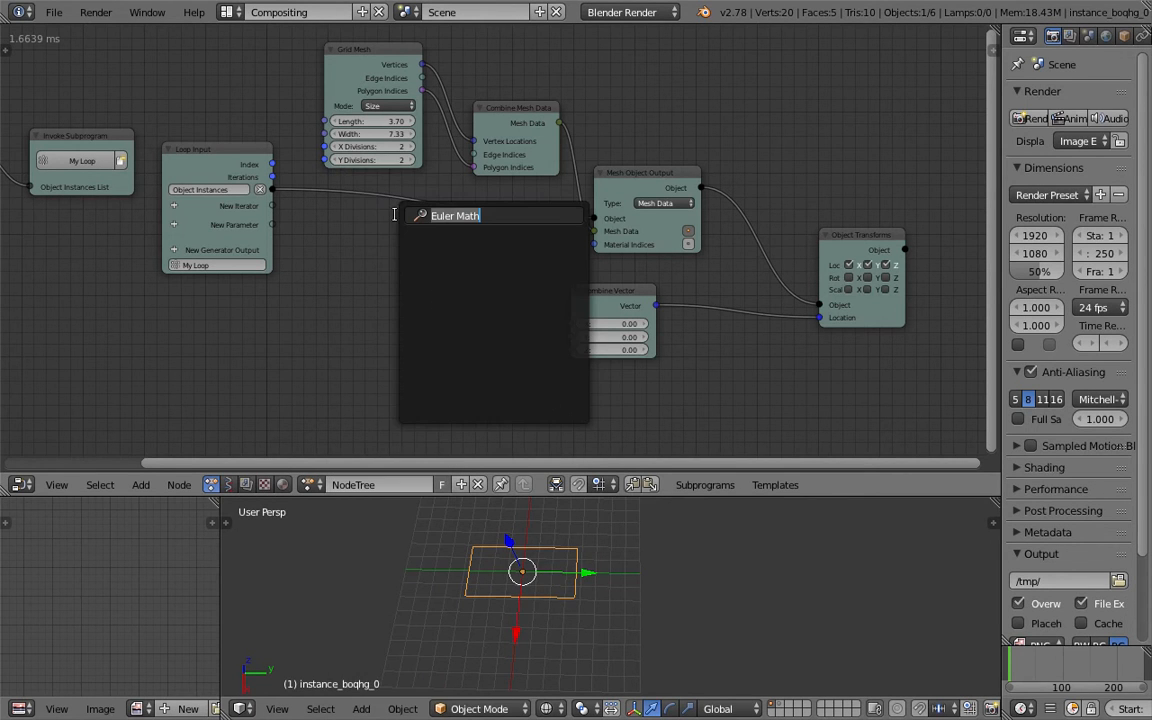
pyautogui.press('Escape')
# Step: Add a Float Math node between the Loop Input and Combine Vector nodes
pyautogui.hotkey('shift', 'a')
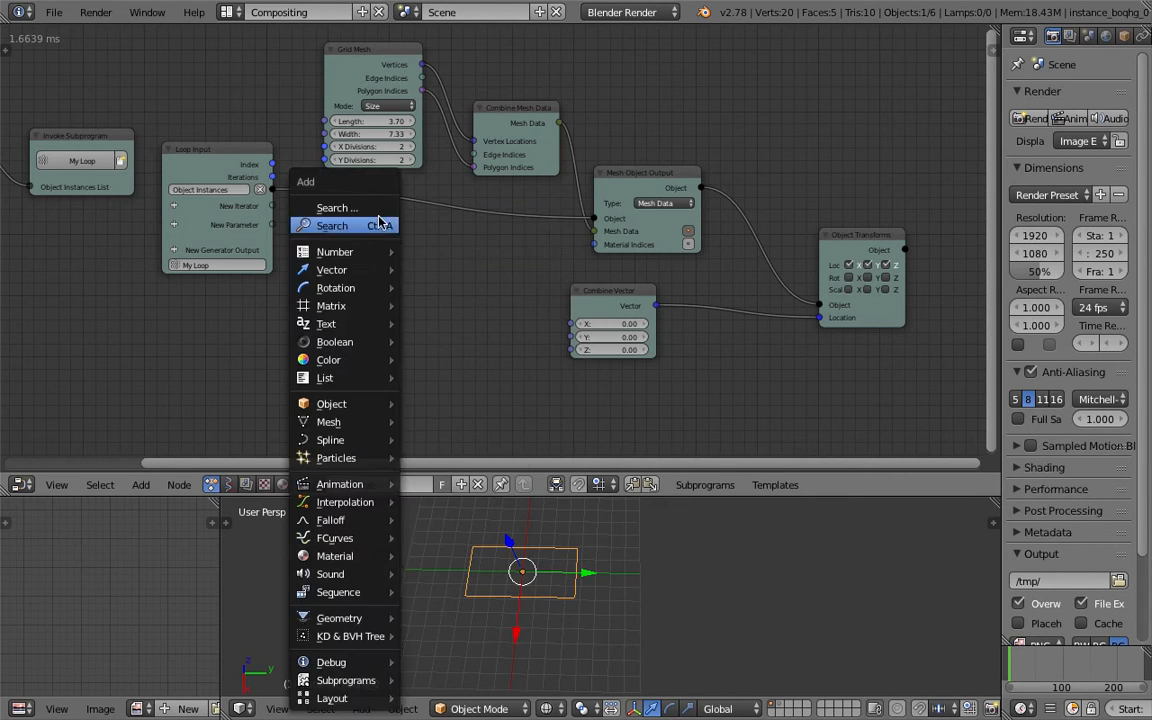
pyautogui.click(372, 208)
pyautogui.write('math')
pyautogui.press('Down')
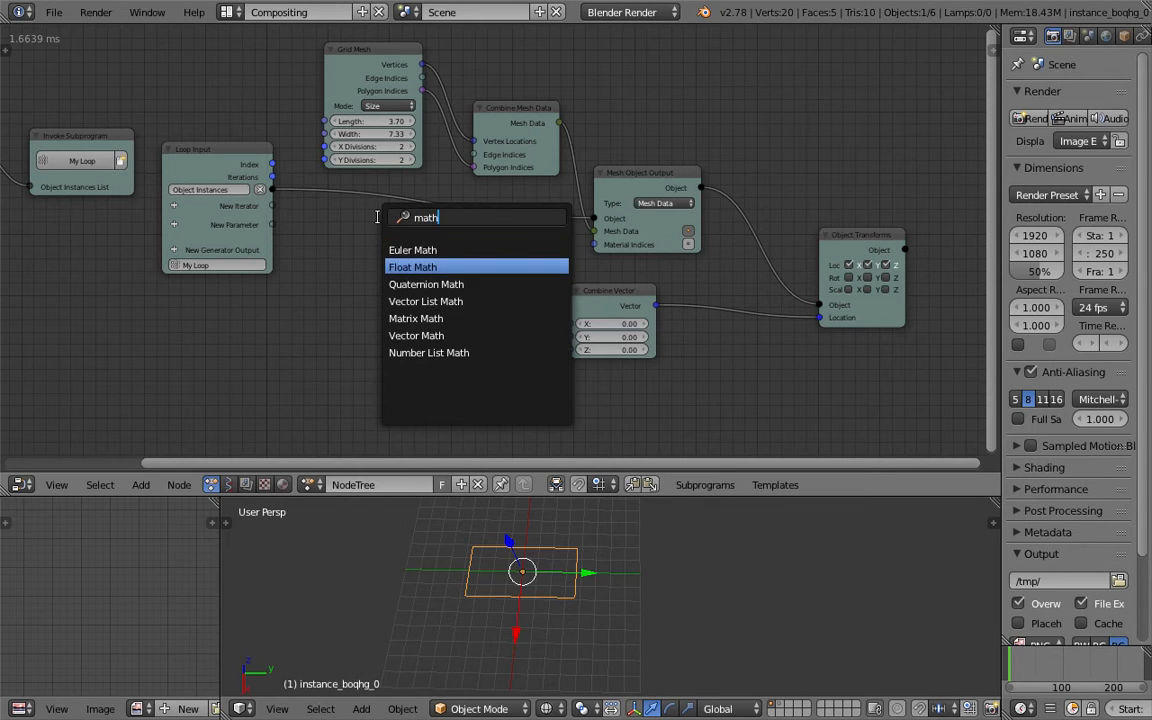
pyautogui.press('Return')
pyautogui.click(380, 267)
# Step: Link the loop's Index through Float Math's A input to the Combine Vector's Y, and set B to about 2.91
pyautogui.moveTo(272, 164); pyautogui.dragTo(381, 314)
pyautogui.moveTo(465, 283); pyautogui.dragTo(490, 300)
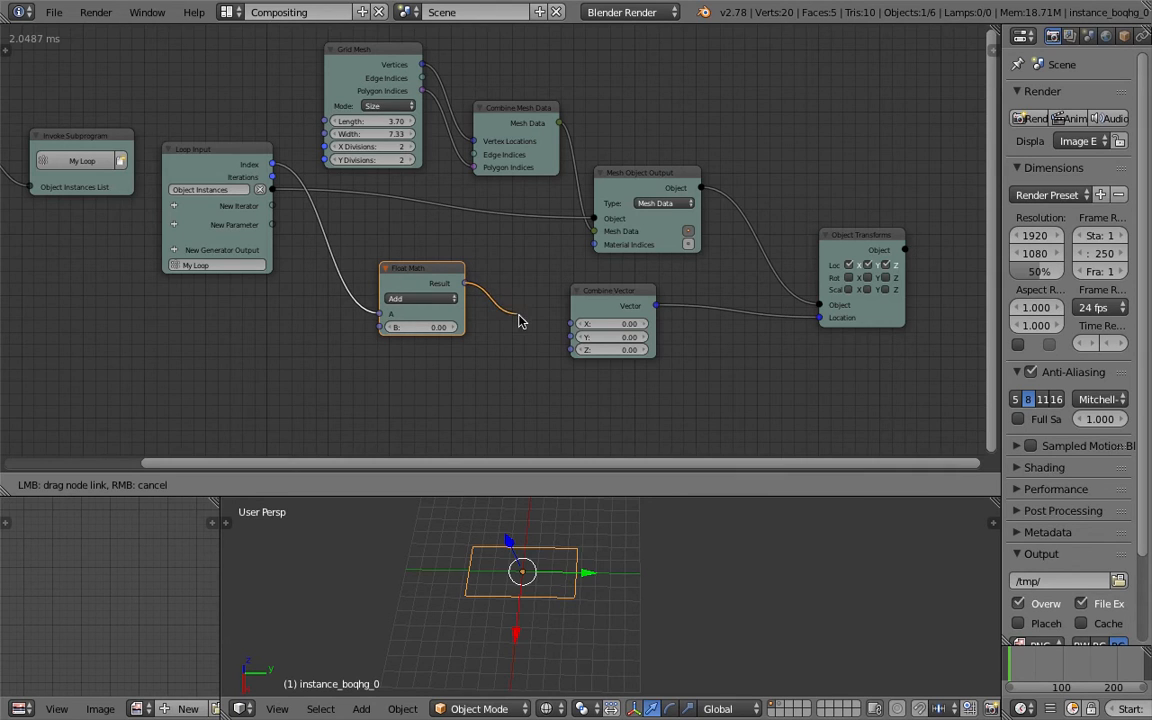
pyautogui.moveTo(561, 341); pyautogui.dragTo(571, 337)
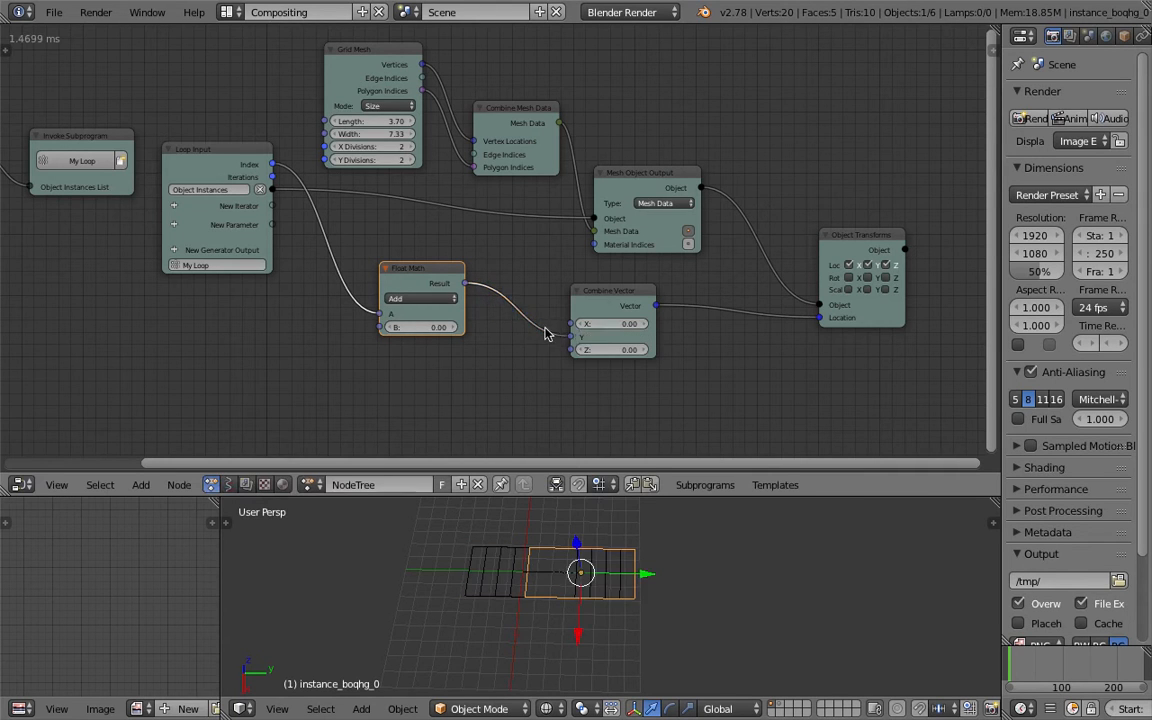
pyautogui.moveTo(425, 327); pyautogui.dragTo(490, 327)
pyautogui.moveTo(409, 277); pyautogui.dragTo(398, 283)
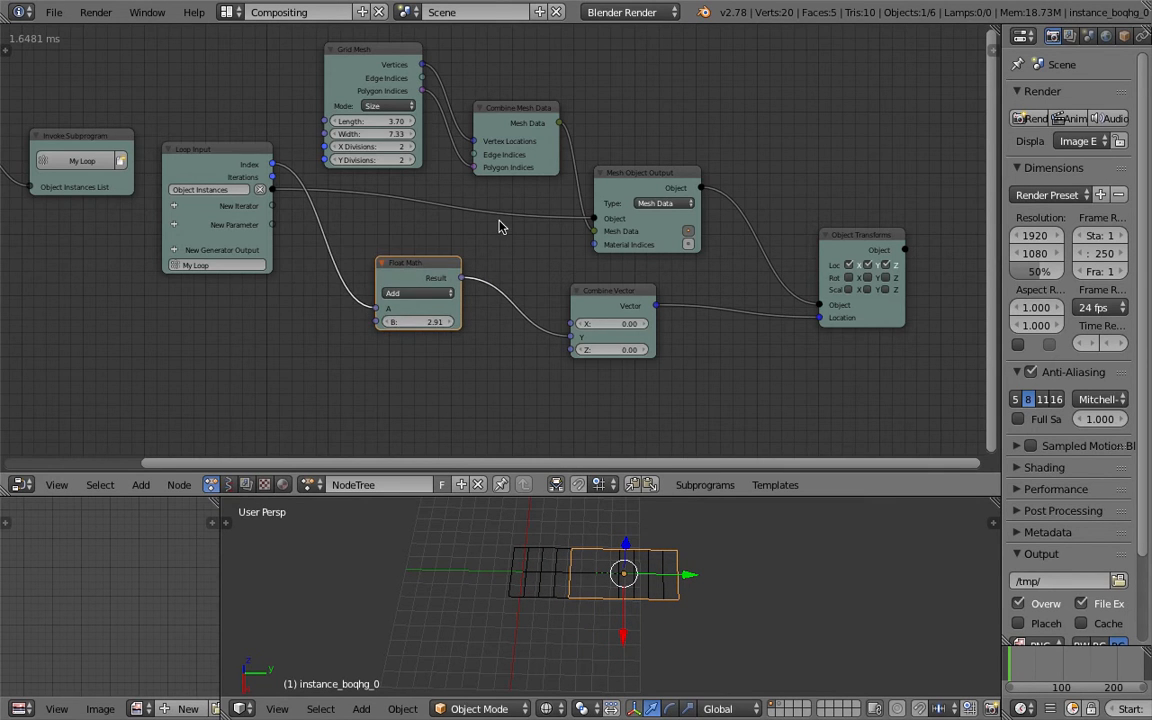
# Step: Change the Float Math operation to Multiply and save the file
pyautogui.scroll(2, 499, 224)
pyautogui.click(492, 275)
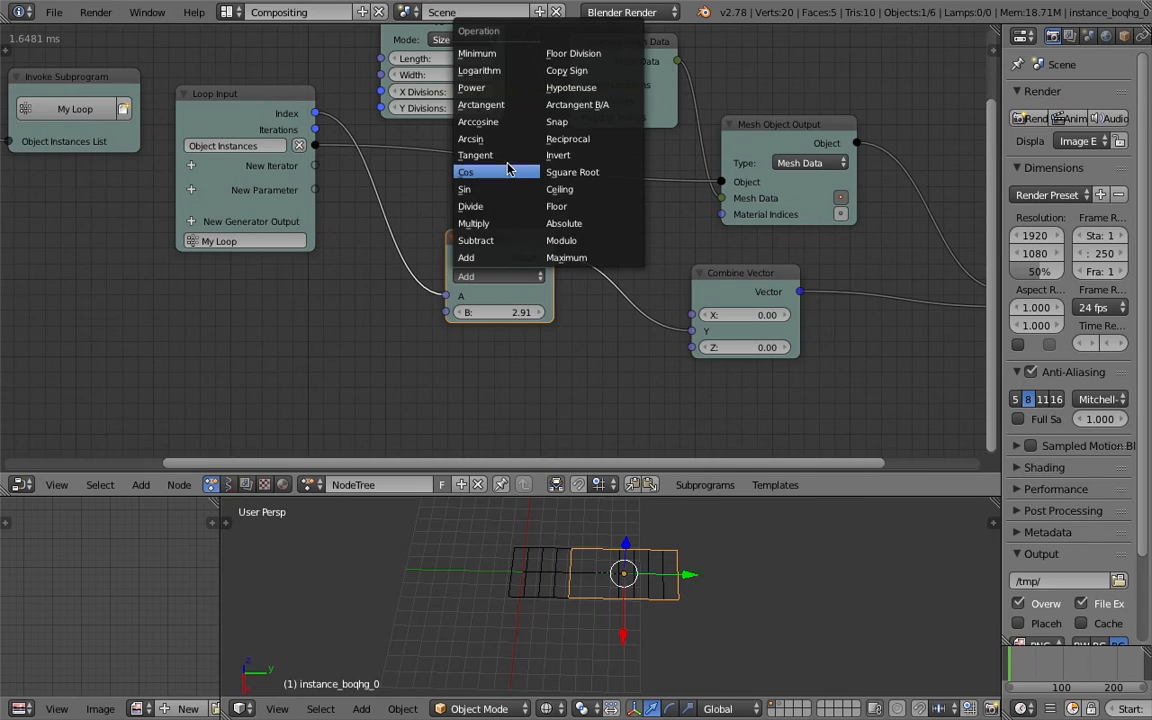
pyautogui.click(509, 227)
pyautogui.hotkey('ctrl', 's')
pyautogui.click(510, 226)
# Step: Set the Float Math node's B value to 7.11 to space the planes along Y, and save the file
pyautogui.moveTo(507, 313); pyautogui.dragTo(599, 313)
pyautogui.moveTo(720, 600); pyautogui.dragTo(528, 621, button='middle')
pyautogui.moveTo(524, 314); pyautogui.dragTo(517, 314)
pyautogui.hotkey('ctrl', 's')
pyautogui.click(592, 613)
pyautogui.moveTo(592, 613); pyautogui.dragTo(571, 597, button='middle')
pyautogui.press('super+s')
pyautogui.click(571, 597)
# Step: Save the scene under a new file name with Save As
pyautogui.click(54, 13)
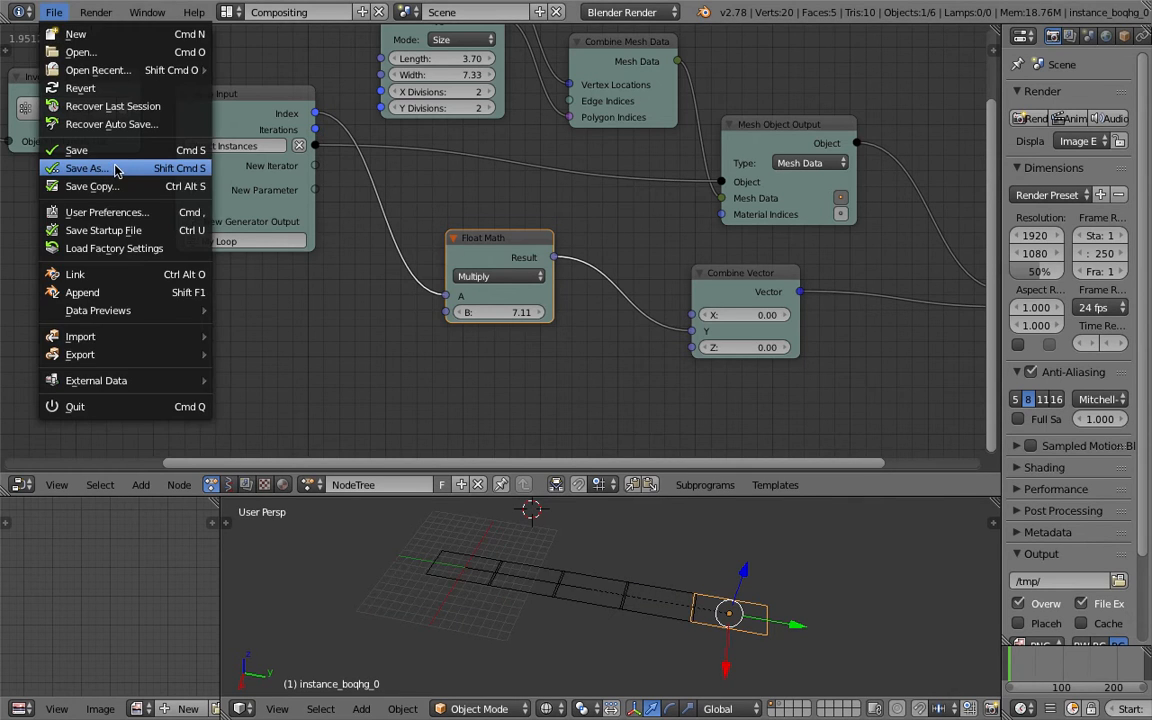
pyautogui.click(100, 168)
pyautogui.click(1021, 80)
pyautogui.press('Return')
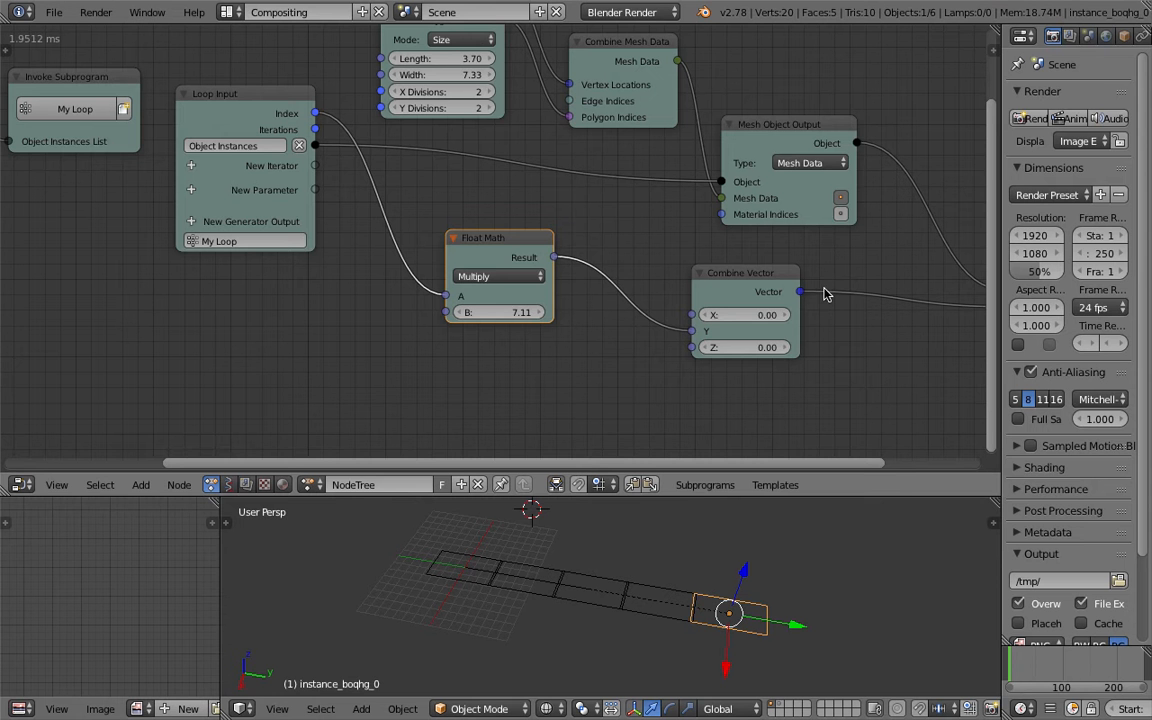
# Step: Give the 3D viewport more height and save the file
pyautogui.moveTo(695, 488); pyautogui.dragTo(695, 393)
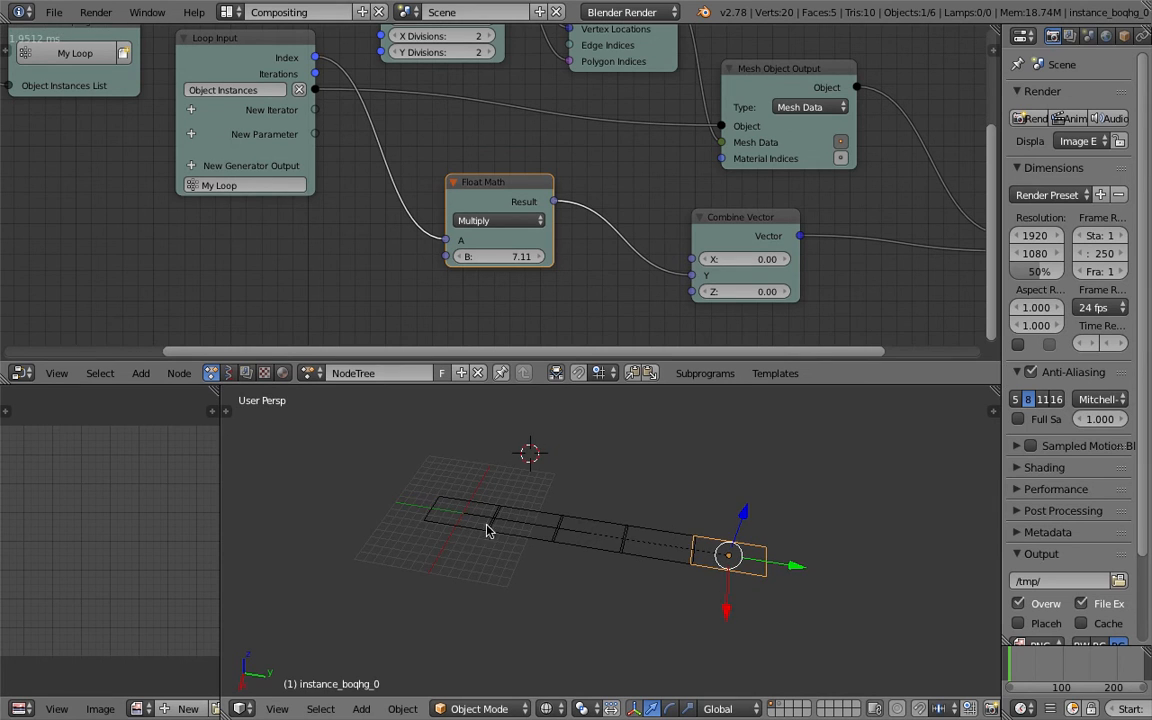
pyautogui.moveTo(575, 519); pyautogui.dragTo(474, 546, button='middle')
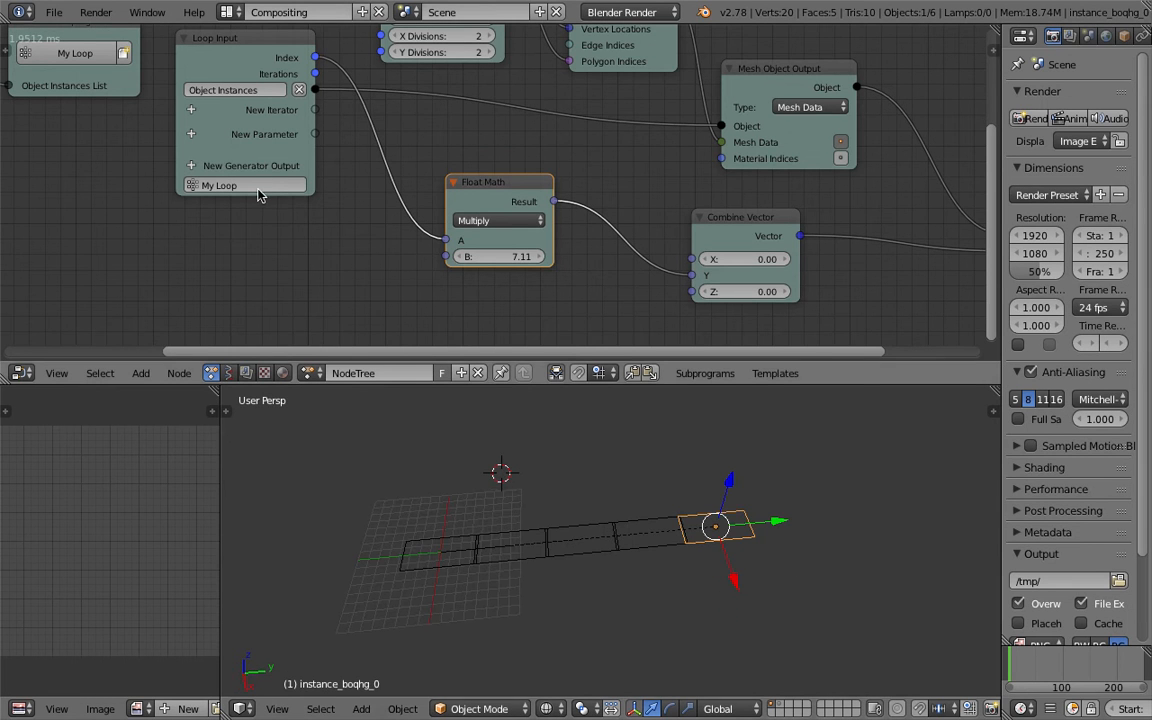
pyautogui.scroll(-3, 187, 224)
pyautogui.moveTo(186, 225); pyautogui.dragTo(424, 225, button='middle')
pyautogui.hotkey('ctrl', 's')
pyautogui.press('Return')
# Step: Set the Object Instancer to 10 instances and deselect all objects in the 3D viewport
pyautogui.click(270, 118)
pyautogui.click(270, 118)
pyautogui.click(270, 118)
pyautogui.click(270, 118)
pyautogui.click(270, 118)
pyautogui.moveTo(490, 430); pyautogui.dragTo(641, 465, button='middle')
pyautogui.press('a')
pyautogui.press('a')
pyautogui.moveTo(726, 542); pyautogui.dragTo(487, 490, button='middle')
pyautogui.press('a')
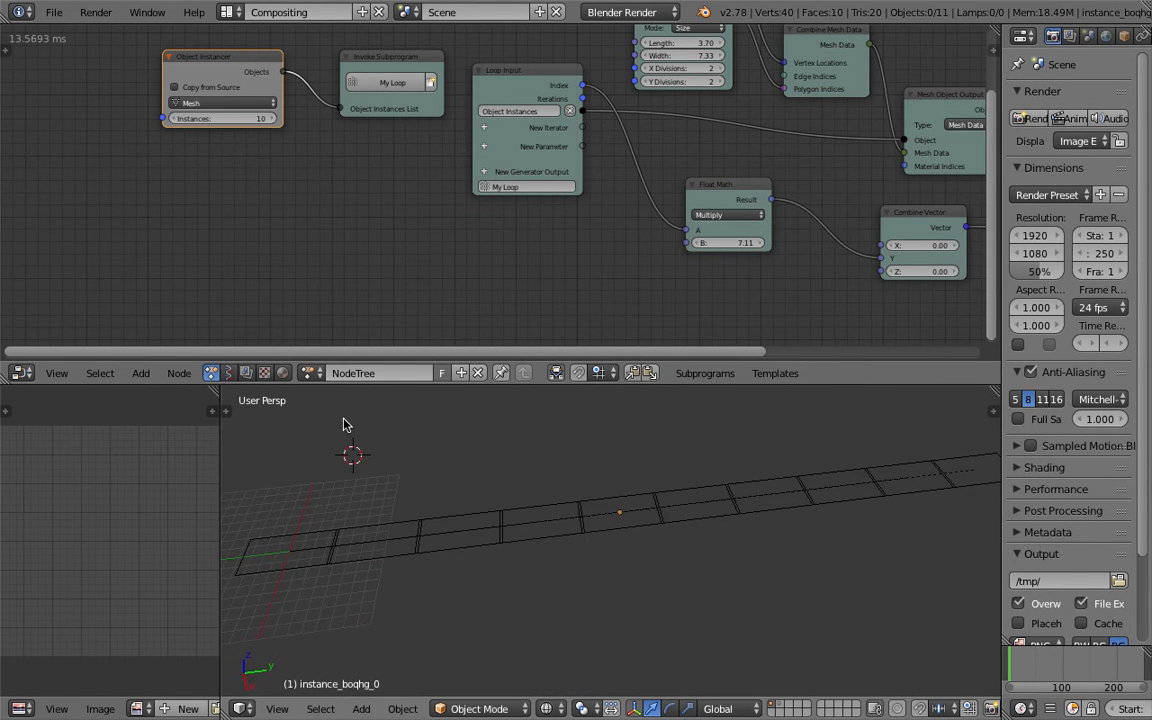
# Step: Widen the 3D viewport, bring the whole plane strip into view, and save the file
pyautogui.moveTo(222, 420); pyautogui.dragTo(177, 447)
pyautogui.keyDown('shift'); pyautogui.moveTo(591, 473); pyautogui.dragTo(562, 481); pyautogui.keyUp('shift')
pyautogui.scroll(1, 560, 495)
pyautogui.hotkey('ctrl', 's')
pyautogui.click(543, 510)
# Step: Select the second plane of the strip and set the Grid Mesh node's Width to 7.27 and Length to 5.00
pyautogui.rightClick(313, 548)
pyautogui.rightClick(353, 541)
pyautogui.moveTo(435, 212); pyautogui.dragTo(380, 262, button='middle')
pyautogui.scroll(1, 380, 262)
pyautogui.scroll(1, 380, 262)
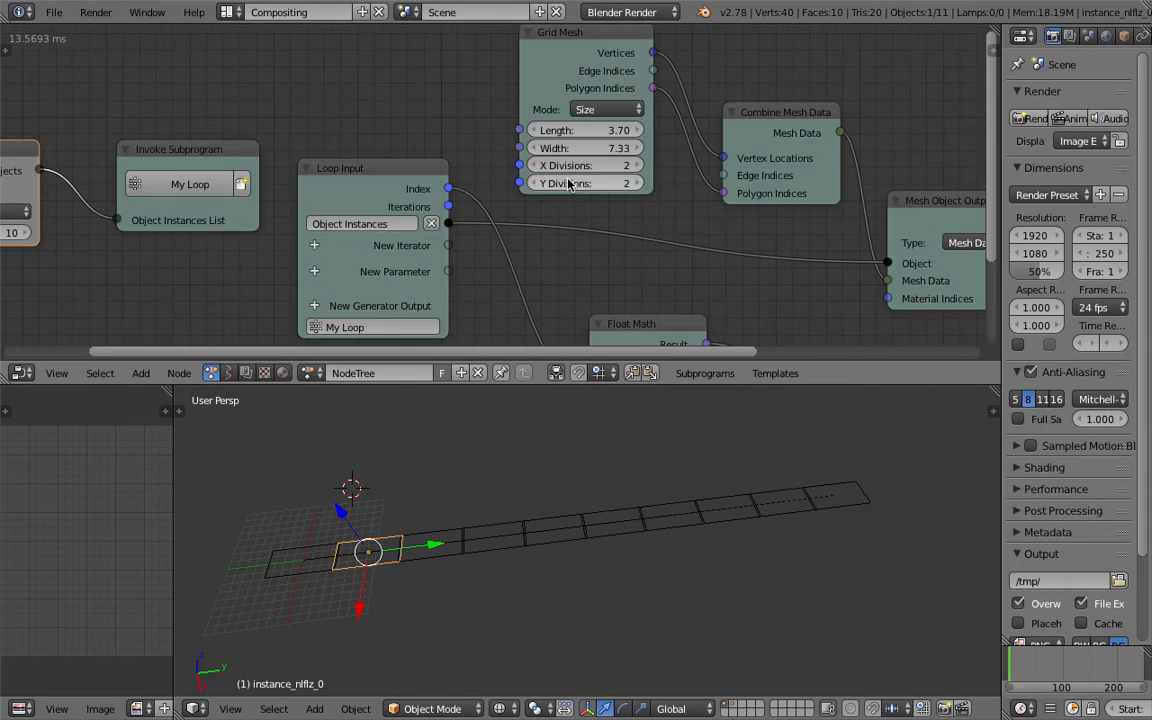
pyautogui.moveTo(607, 147); pyautogui.dragTo(545, 140)
pyautogui.hotkey('ctrl', 's')
pyautogui.click(545, 144)
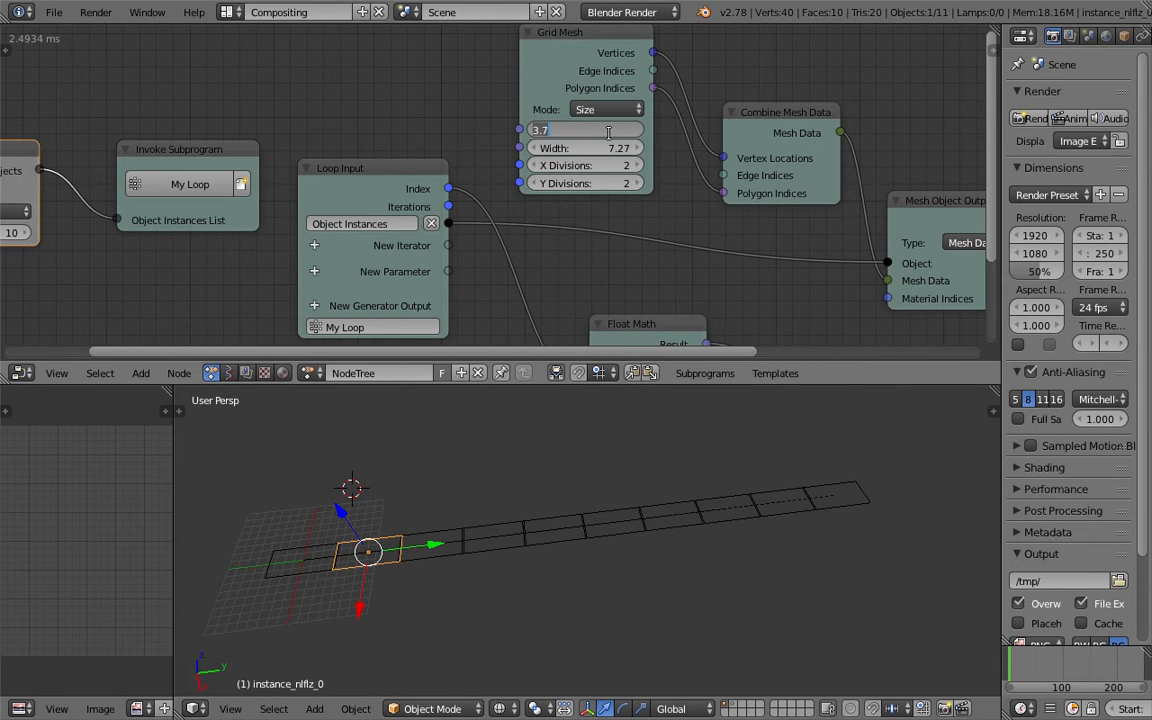
pyautogui.write('5')
pyautogui.press('Return')
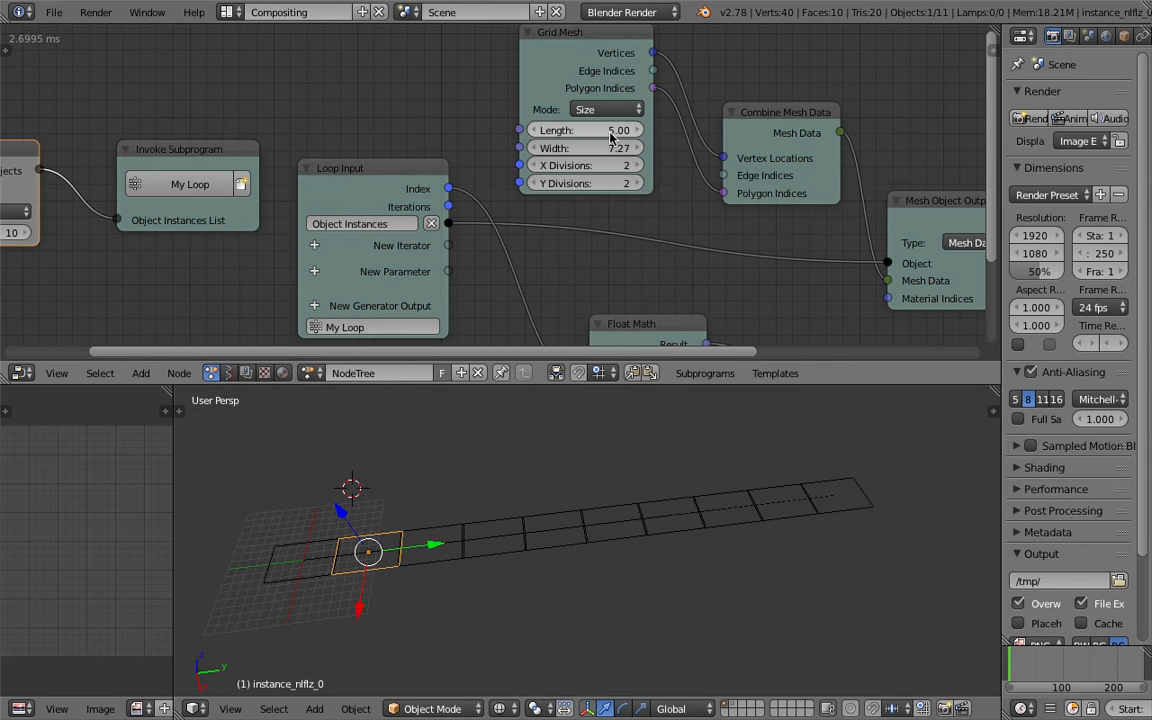
# Step: Fine-tune the Grid Mesh node's Width to a smaller value so gaps show between the planes, and save the file
pyautogui.moveTo(590, 148); pyautogui.dragTo(498, 148)
pyautogui.moveTo(635, 509); pyautogui.dragTo(625, 527, button='middle')
pyautogui.hotkey('ctrl', 's')
pyautogui.click(625, 527)
pyautogui.moveTo(598, 149); pyautogui.dragTo(622, 149)
pyautogui.scroll(-2, 595, 188)
# Step: Spread the Grid Mesh, Combine Mesh Data, Mesh Object Output and Object Transforms nodes away from the Loop Input node, and save the file
pyautogui.moveTo(588, 194); pyautogui.dragTo(477, 246, button='middle')
pyautogui.moveTo(635, 177); pyautogui.dragTo(702, 140)
pyautogui.moveTo(487, 110); pyautogui.dragTo(589, 76)
pyautogui.moveTo(789, 225); pyautogui.dragTo(632, 172, button='middle')
pyautogui.moveTo(687, 196); pyautogui.dragTo(781, 161)
pyautogui.moveTo(818, 181); pyautogui.dragTo(675, 150, button='middle')
pyautogui.moveTo(781, 239); pyautogui.dragTo(867, 214)
pyautogui.scroll(-3, 490, 186)
pyautogui.moveTo(502, 168); pyautogui.dragTo(607, 181, button='middle')
pyautogui.hotkey('ctrl', 's')
pyautogui.click(608, 179)
pyautogui.click(563, 97)
pyautogui.moveTo(563, 96); pyautogui.dragTo(588, 93)
pyautogui.hotkey('ctrl', 's')
pyautogui.click(554, 96)
# Step: Deselect all objects in the 3D viewport and save the file
pyautogui.moveTo(477, 260); pyautogui.dragTo(528, 185, button='middle')
pyautogui.scroll(1, 474, 512)
pyautogui.moveTo(397, 548); pyautogui.dragTo(465, 496, button='middle')
pyautogui.moveTo(558, 465); pyautogui.dragTo(655, 541, button='middle')
pyautogui.hotkey('ctrl', 's')
pyautogui.click(527, 640)
pyautogui.press('a')
pyautogui.press('a')
pyautogui.press('a')
pyautogui.scroll(3, 635, 543)
pyautogui.hotkey('ctrl', 's')
pyautogui.click(636, 543)
pyautogui.scroll(-1, 650, 526)
pyautogui.hotkey('ctrl', 's')
pyautogui.click(655, 541)
# Step: Rearrange the Float Math, Combine Vector and Object Transforms nodes, and set the Float Math B value to 6.21
pyautogui.moveTo(710, 280); pyautogui.dragTo(681, 305, button='middle')
pyautogui.moveTo(603, 245); pyautogui.dragTo(617, 206)
pyautogui.moveTo(403, 226); pyautogui.dragTo(477, 208)
pyautogui.moveTo(596, 201); pyautogui.dragTo(619, 200)
pyautogui.moveTo(884, 163); pyautogui.dragTo(791, 139)
pyautogui.scroll(1, 725, 198)
pyautogui.moveTo(524, 263); pyautogui.dragTo(486, 263)
pyautogui.moveTo(527, 509); pyautogui.dragTo(465, 560, button='middle')
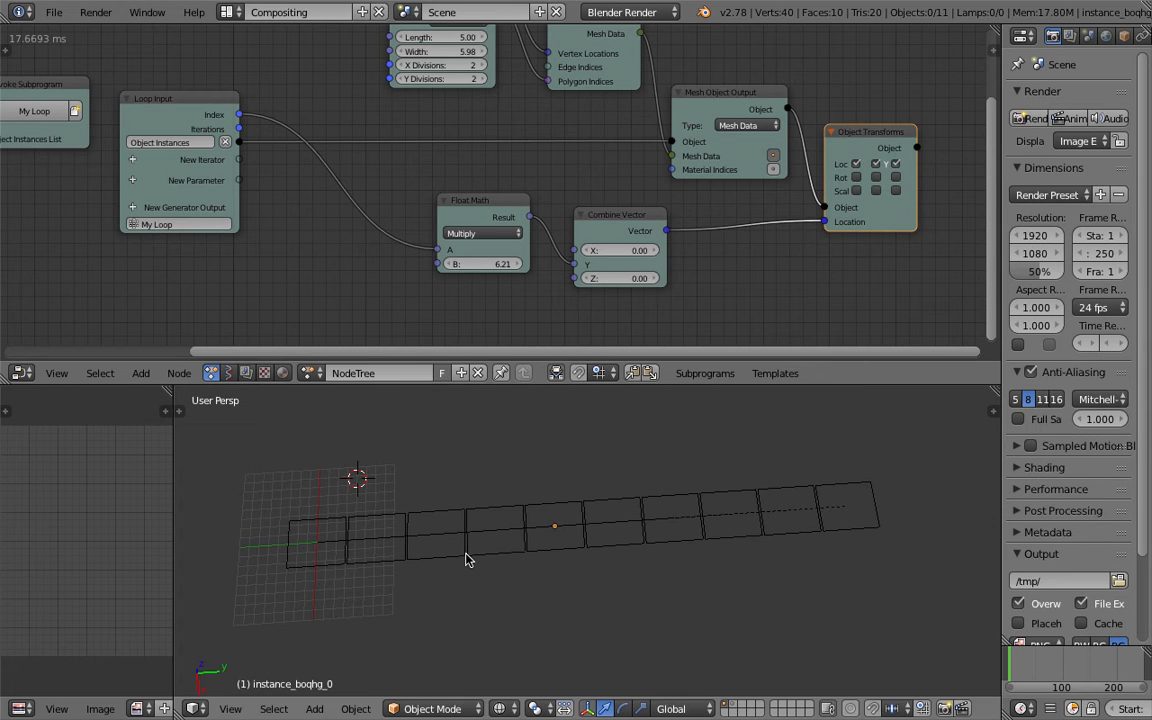
# Step: Select the planes along the strip one after another, ending on the first plane at the origin
pyautogui.rightClick(400, 515)
pyautogui.rightClick(470, 512)
pyautogui.rightClick(580, 508)
pyautogui.rightClick(645, 507)
pyautogui.rightClick(675, 507)
pyautogui.rightClick(733, 505)
pyautogui.rightClick(789, 503)
pyautogui.rightClick(835, 500)
pyautogui.rightClick(364, 538)
pyautogui.rightClick(336, 525)
# Step: Draw a freehand annotation line through the first plane along the X axis
pyautogui.moveTo(308, 523); pyautogui.dragTo(576, 560, button='middle')
pyautogui.moveTo(380, 591); pyautogui.dragTo(344, 585, button='middle')
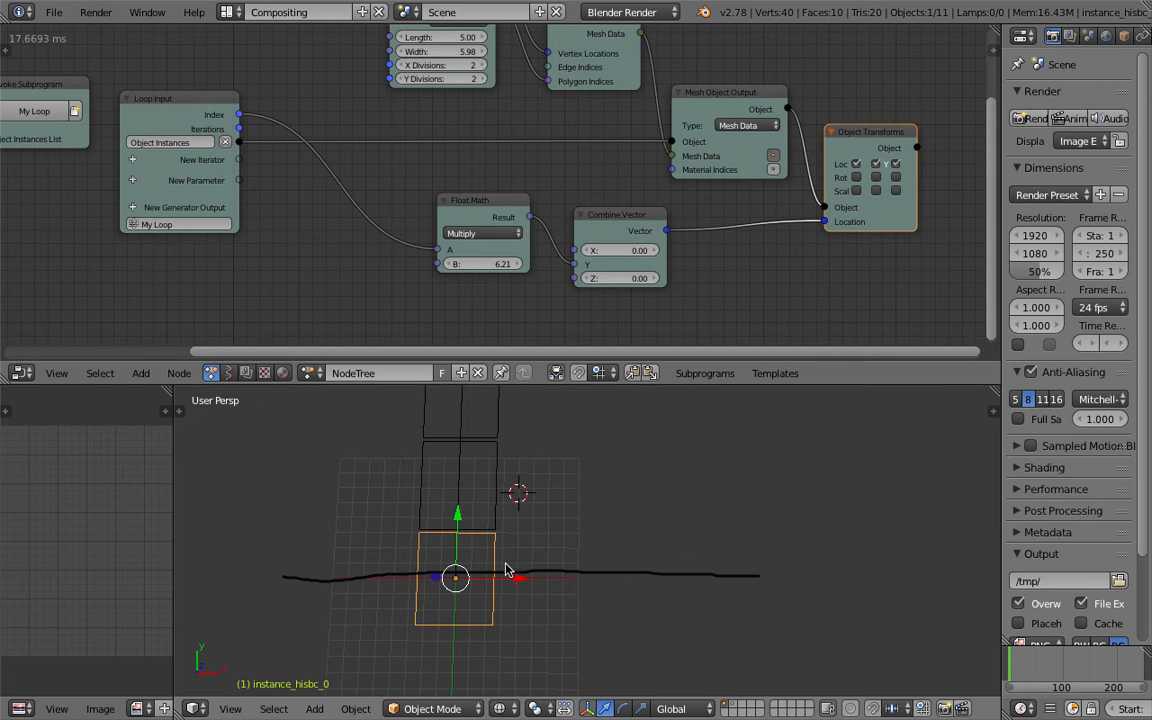
pyautogui.moveTo(555, 525); pyautogui.dragTo(527, 571, button='middle')
# Step: Move the Grid Mesh node slightly and set its Width to 6.28
pyautogui.moveTo(388, 115); pyautogui.dragTo(411, 210, button='middle')
pyautogui.moveTo(476, 76); pyautogui.dragTo(484, 71)
pyautogui.scroll(1, 457, 162)
pyautogui.moveTo(464, 147); pyautogui.dragTo(500, 147)
# Step: Add a Random Number node and place it between the Loop Input and Grid Mesh nodes
pyautogui.hotkey('ctrl', 'a')
pyautogui.write('rand')
pyautogui.press('Down')
pyautogui.press('Down')
pyautogui.press('Down')
pyautogui.press('Down')
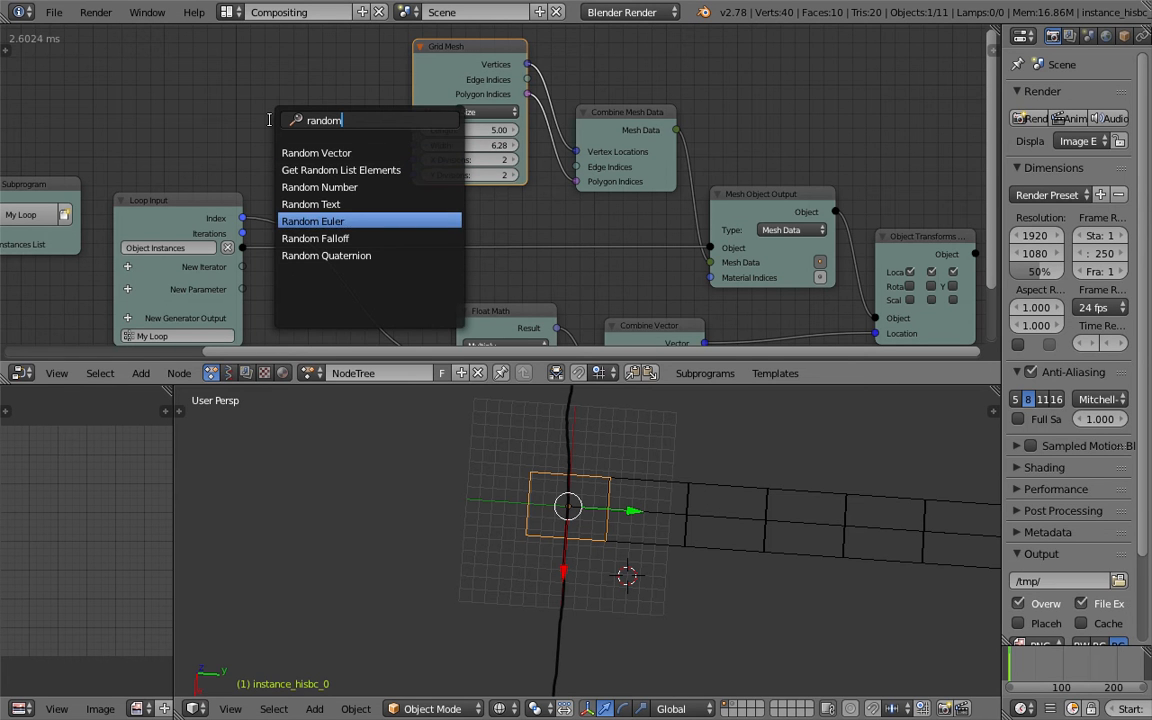
pyautogui.press('Up')
pyautogui.press('Up')
pyautogui.press('Return')
pyautogui.click(260, 177)
pyautogui.moveTo(236, 204); pyautogui.dragTo(224, 206)
# Step: Make room by shifting the Invoke Subprogram and Loop Input nodes, and connect the loop's Index to the Random Number's Seed
pyautogui.moveTo(89, 186); pyautogui.dragTo(274, 177, button='middle')
pyautogui.moveTo(263, 185); pyautogui.dragTo(237, 191)
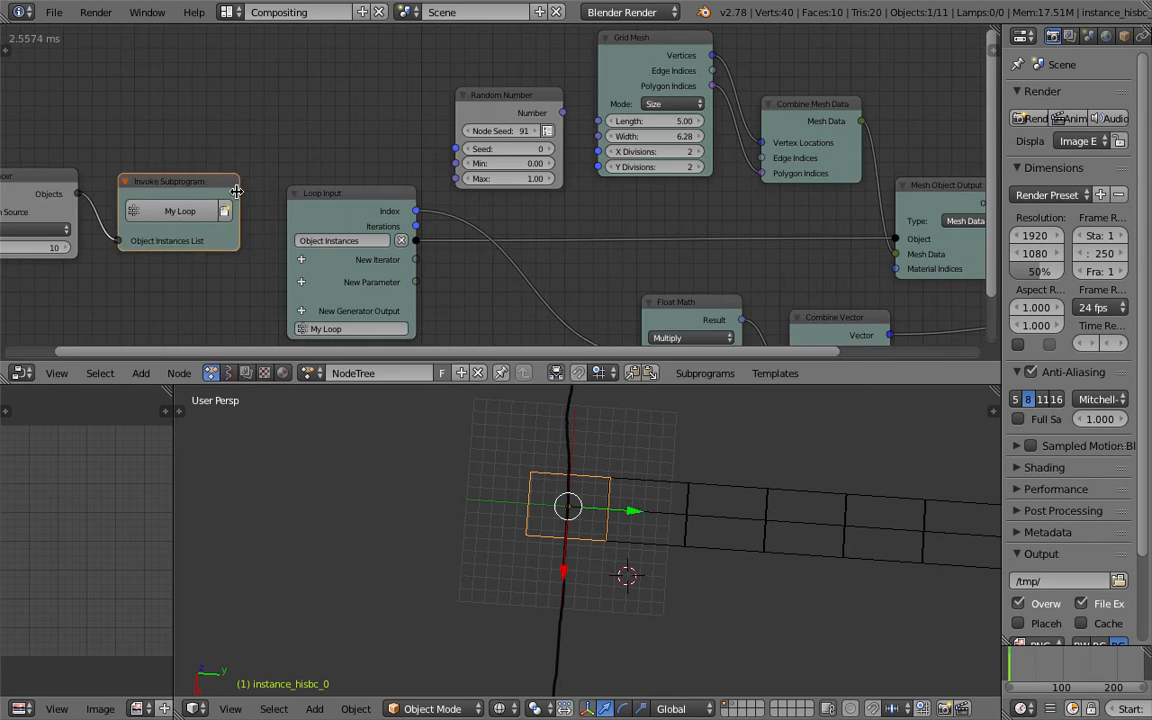
pyautogui.moveTo(336, 198); pyautogui.dragTo(311, 198)
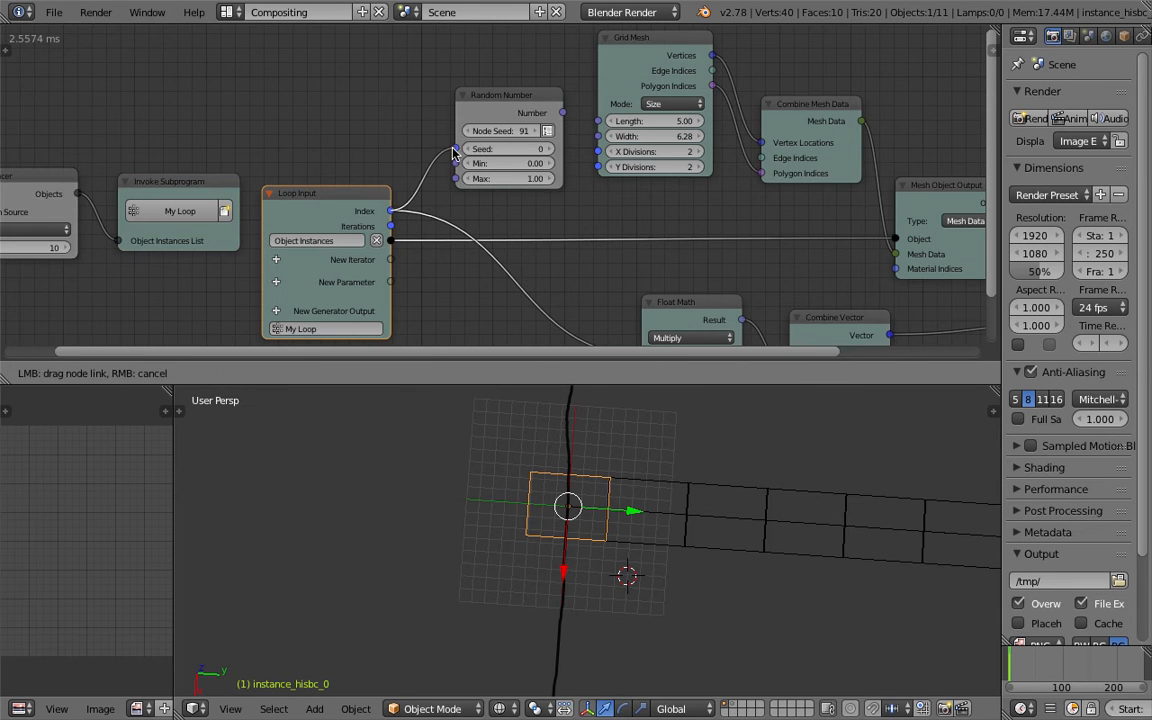
pyautogui.moveTo(454, 152); pyautogui.dragTo(456, 149)
# Step: Set the Random Number range to Min 1.00 and Max 5.00, connect it to the Grid Mesh Width, and save the file
pyautogui.scroll(2, 430, 155)
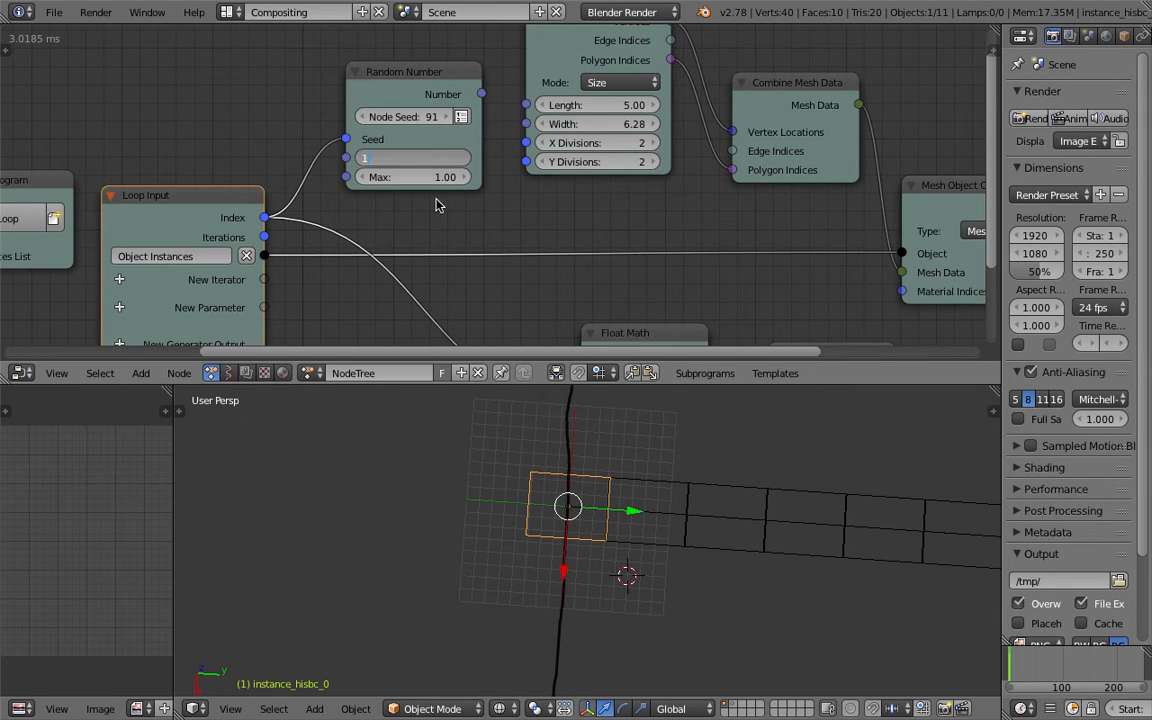
pyautogui.scroll(-2, 442, 210)
pyautogui.moveTo(401, 148); pyautogui.dragTo(442, 174)
pyautogui.moveTo(900, 527); pyautogui.dragTo(933, 522, button='middle')
pyautogui.hotkey('ctrl', 's')
pyautogui.click(933, 522)
pyautogui.keyDown('shift'); pyautogui.moveTo(824, 507); pyautogui.dragTo(513, 531, button='middle'); pyautogui.keyUp('shift')
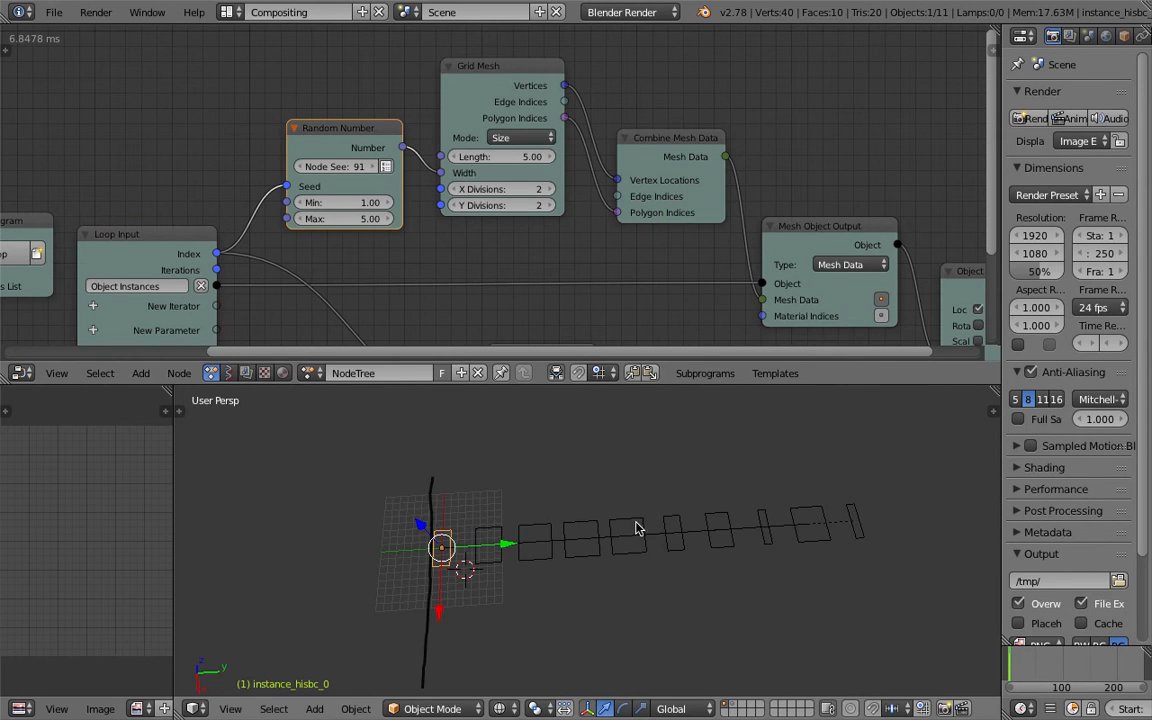
pyautogui.moveTo(725, 528); pyautogui.dragTo(681, 489, button='middle')
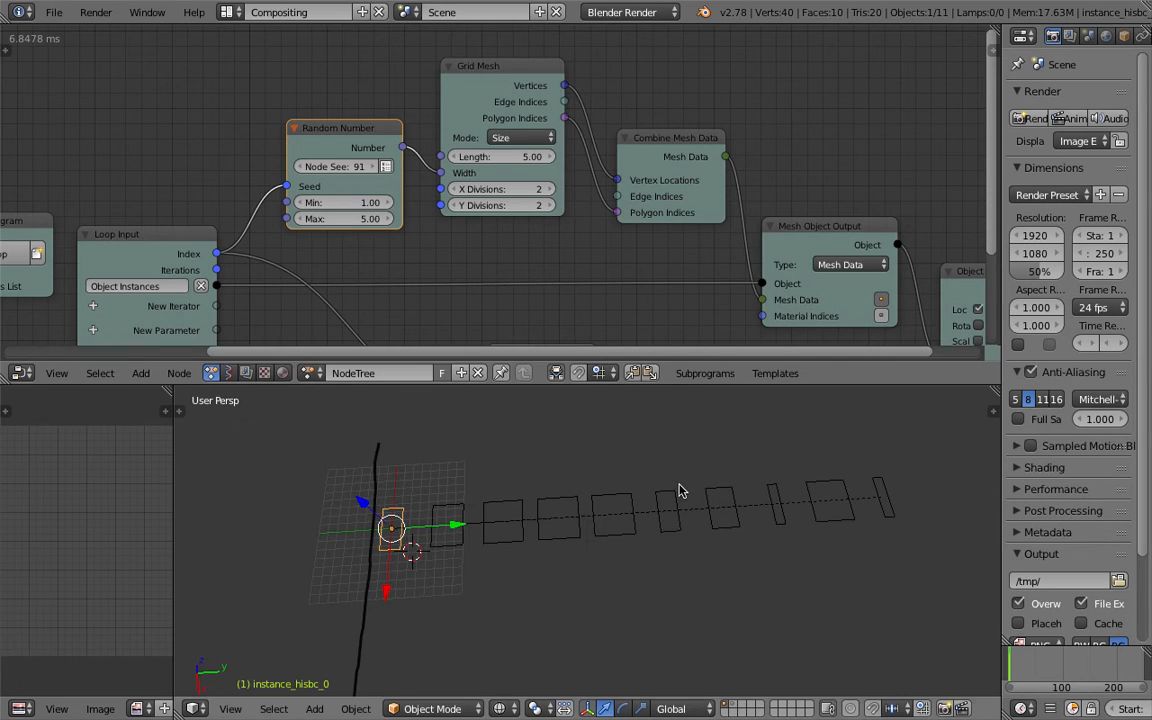
# Step: Try another Random Number Max, restore it to 5.00, and change the Node Seed to vary the plane widths
pyautogui.moveTo(342, 220)
pyautogui.mouseDown()
pyautogui.moveTo(374, 220)
pyautogui.moveTo(362, 220)
pyautogui.mouseUp()
pyautogui.hotkey('ctrl', 's')
pyautogui.click(345, 222)
pyautogui.write('5')
pyautogui.press('Return')
pyautogui.hotkey('ctrl', 's')
pyautogui.press('Return')
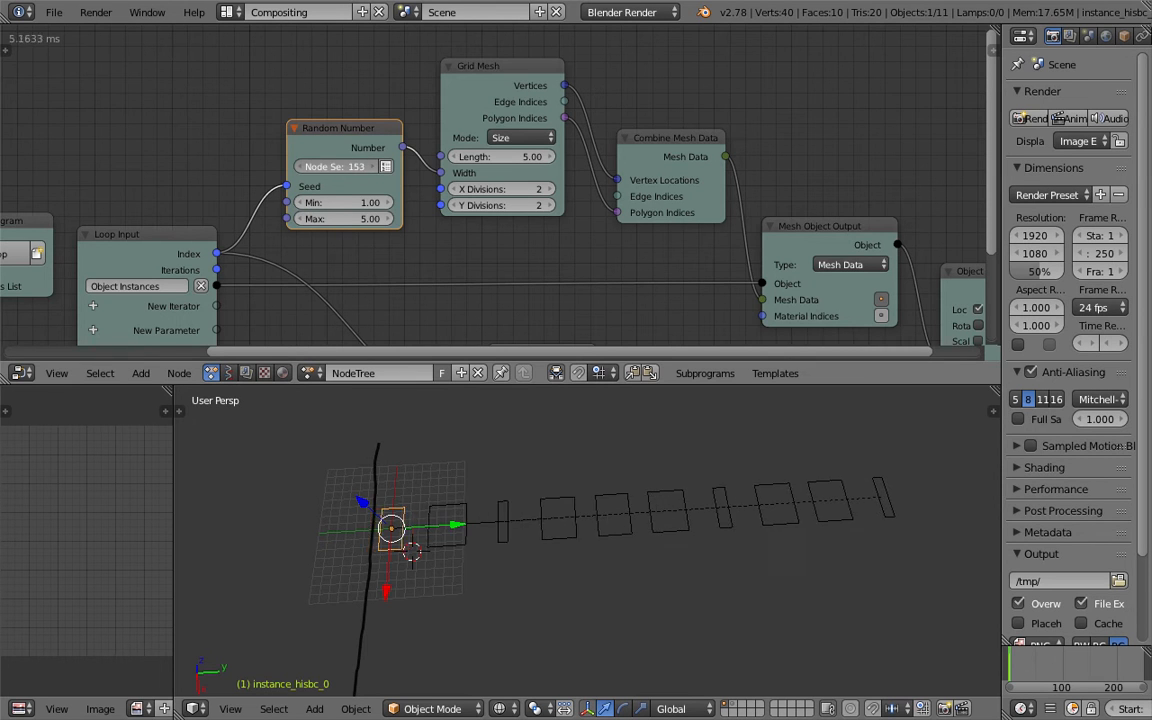
# Step: Try a Float Math B value of 5.00 and set it to 6.68 to space the planes further apart
pyautogui.moveTo(422, 278); pyautogui.dragTo(429, 137, button='middle')
pyautogui.moveTo(502, 222); pyautogui.dragTo(472, 222)
pyautogui.moveTo(614, 457); pyautogui.dragTo(602, 480, button='middle')
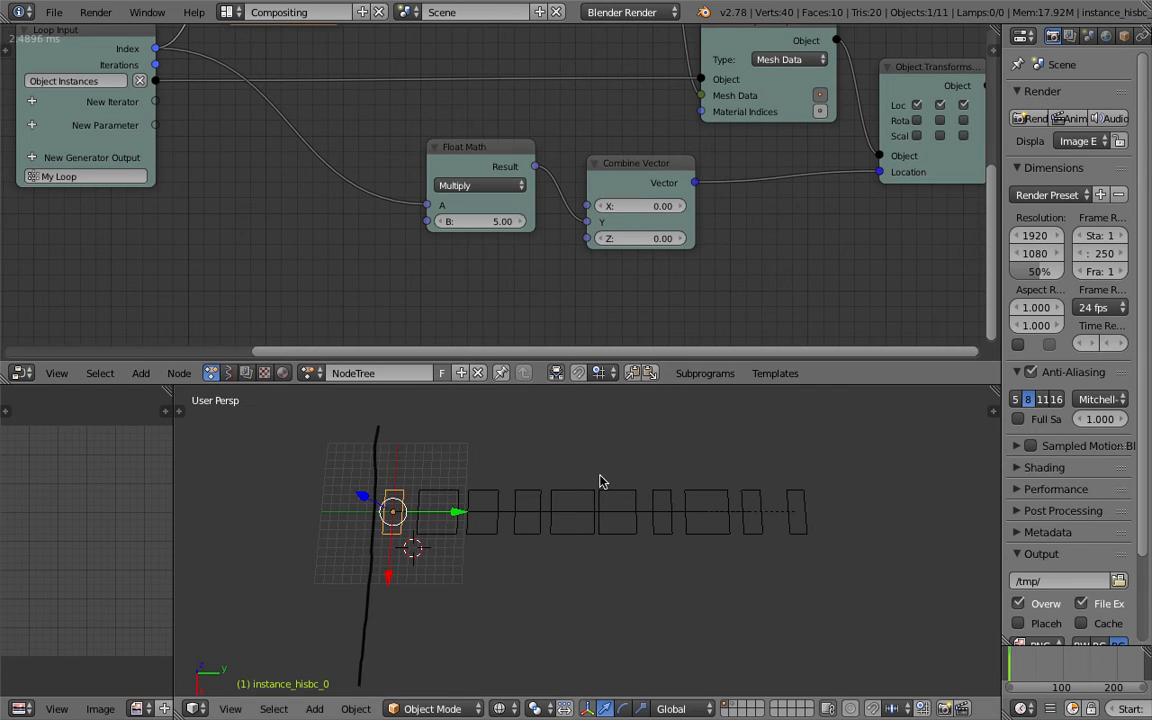
pyautogui.moveTo(503, 222); pyautogui.dragTo(540, 222)
pyautogui.scroll(-3, 609, 502)
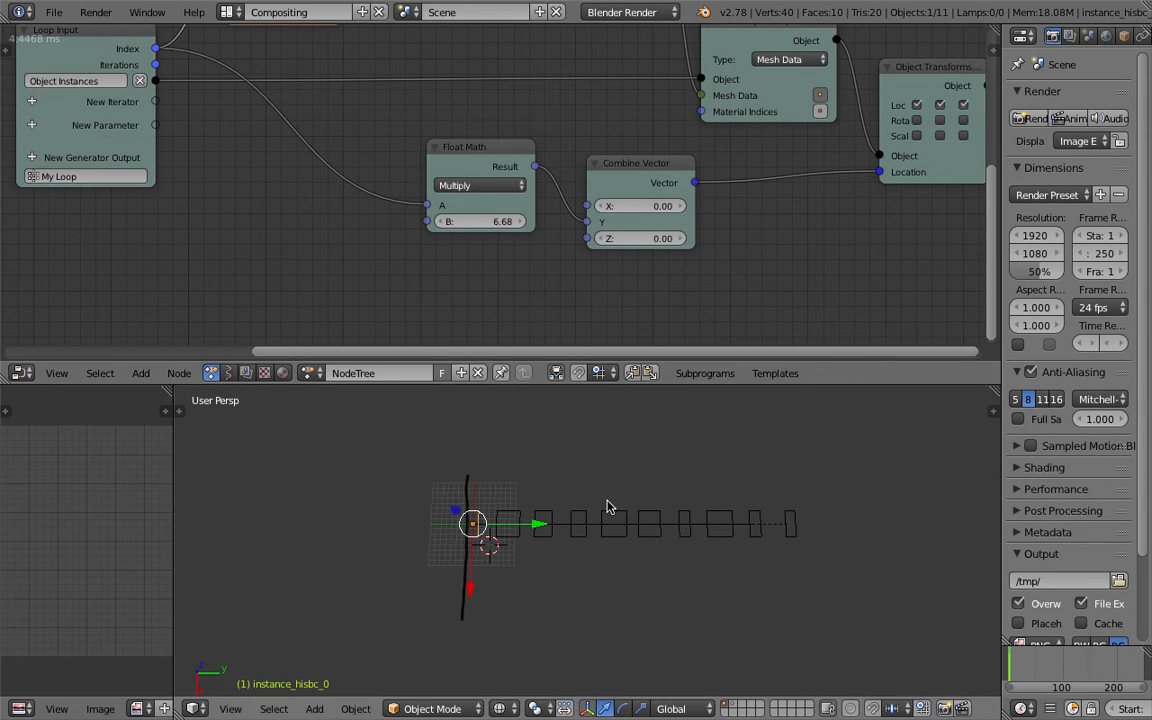
# Step: Move the Float Math and Combine Vector nodes closer to the Loop Input node and save the file
pyautogui.moveTo(509, 191); pyautogui.dragTo(482, 233, button='middle')
pyautogui.scroll(-4, 482, 238)
pyautogui.moveTo(463, 192); pyautogui.dragTo(435, 196)
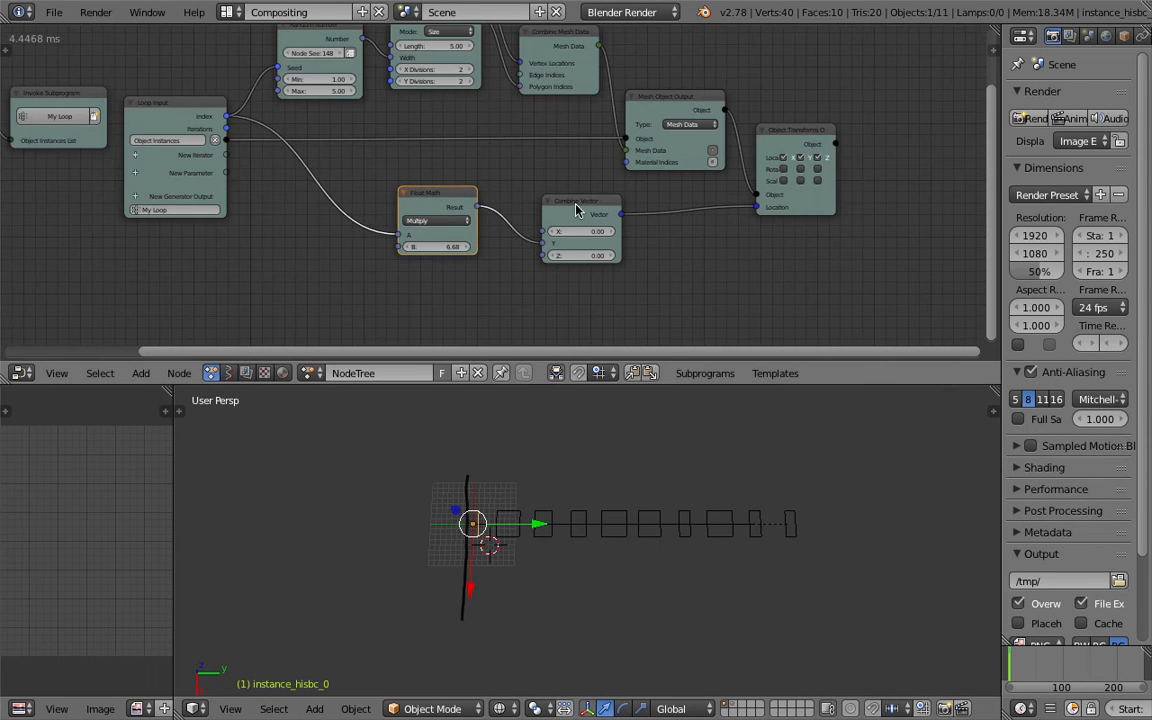
pyautogui.moveTo(578, 204); pyautogui.dragTo(536, 204)
pyautogui.moveTo(599, 520); pyautogui.dragTo(567, 522, button='middle')
pyautogui.hotkey('ctrl', 's')
pyautogui.click(567, 522)
# Step: Examine the uneven spacing of the random-width planes in a taller 3D viewport
pyautogui.moveTo(501, 568); pyautogui.dragTo(560, 528, button='middle')
pyautogui.moveTo(670, 551); pyautogui.dragTo(700, 560, button='middle')
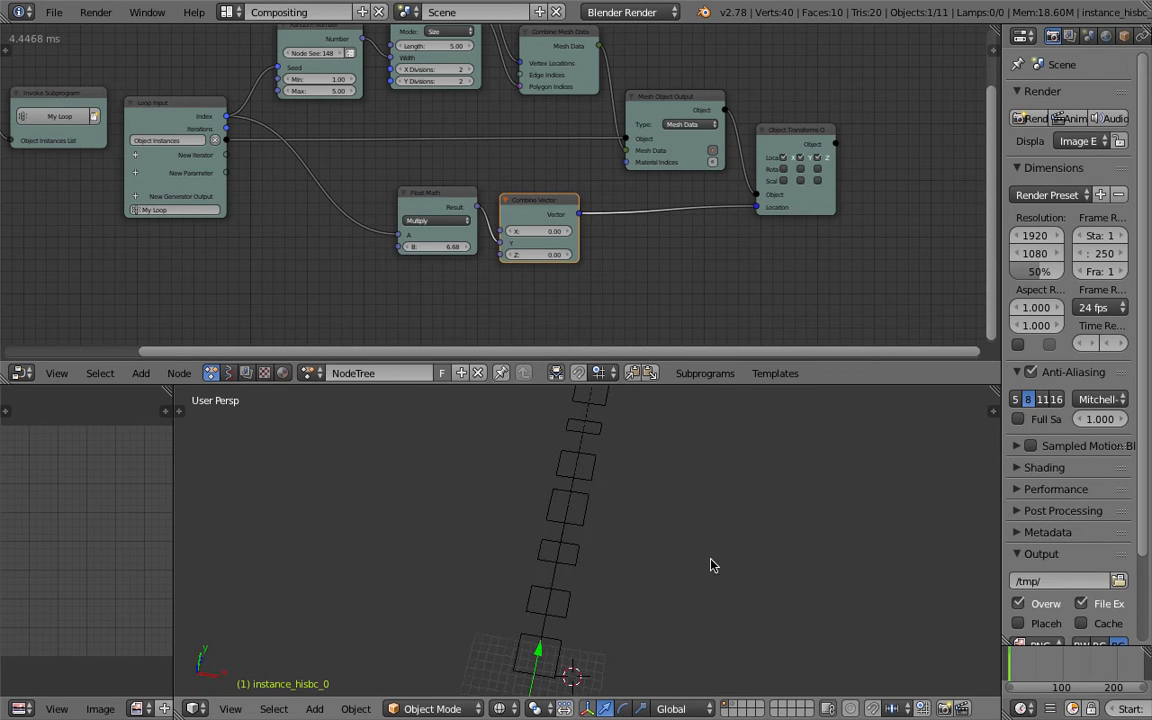
pyautogui.moveTo(689, 384); pyautogui.dragTo(689, 308)
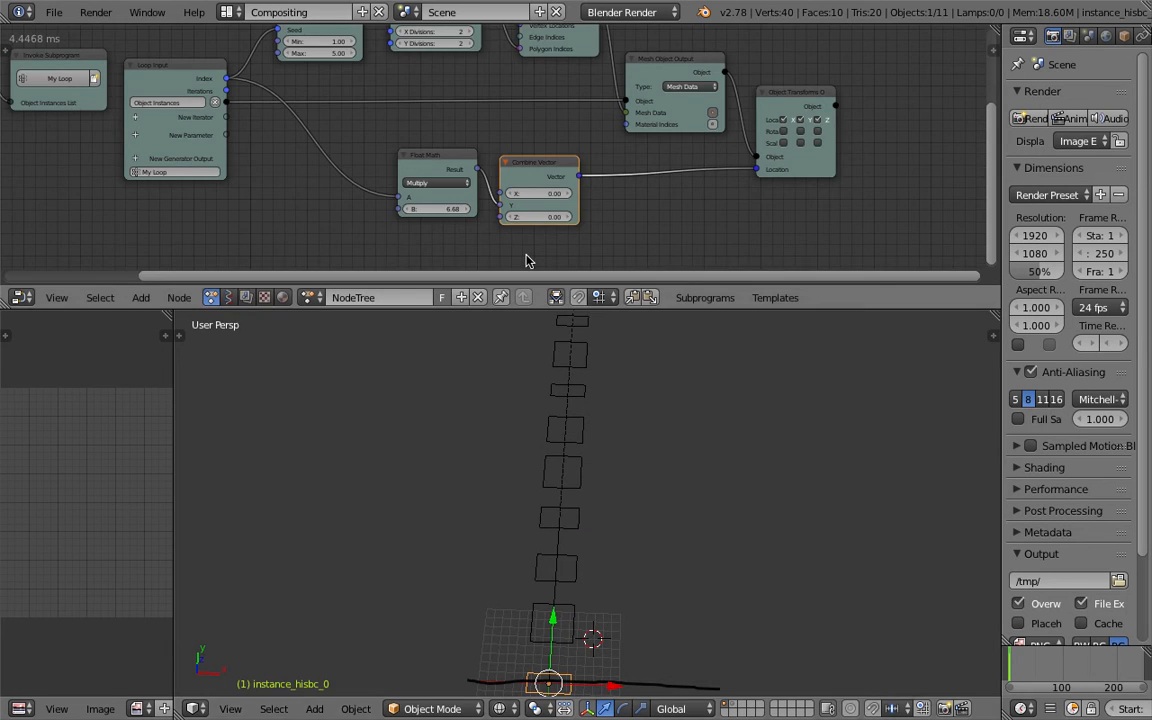
pyautogui.moveTo(462, 128); pyautogui.dragTo(442, 194, button='middle')
pyautogui.moveTo(455, 284); pyautogui.dragTo(454, 220, button='middle')
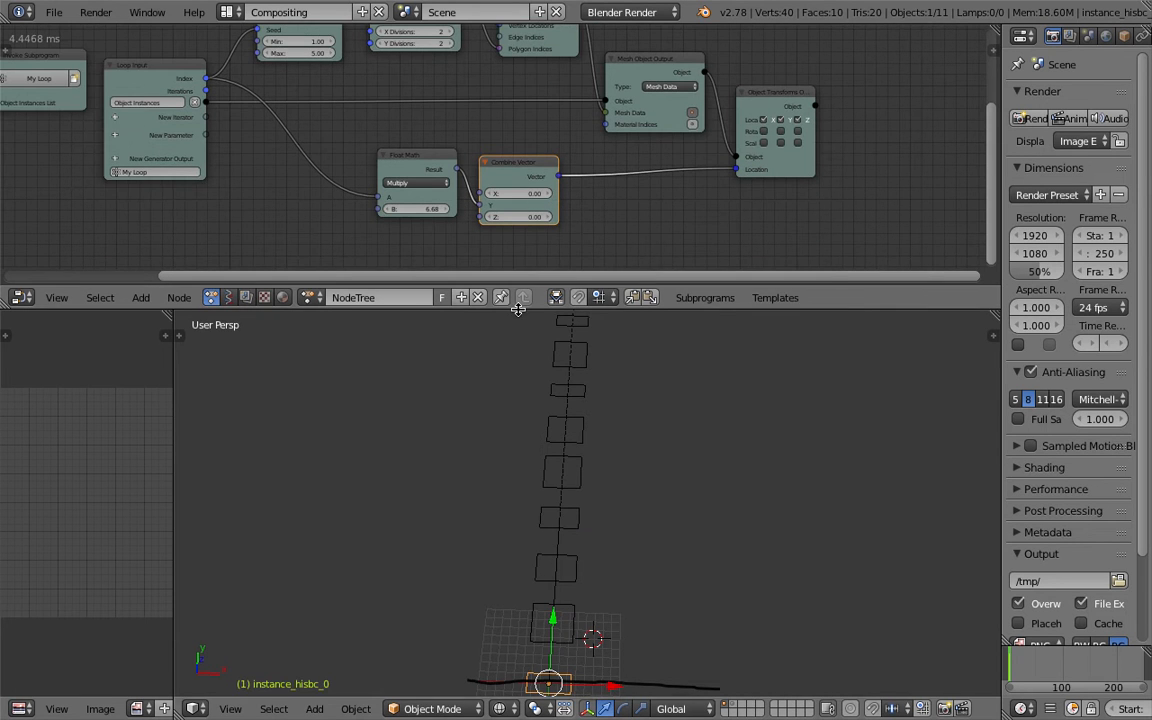
# Step: Give the node editor more height and delete the Float Math and Combine Vector nodes
pyautogui.moveTo(519, 308); pyautogui.dragTo(500, 389)
pyautogui.click(393, 207)
pyautogui.press('x')
pyautogui.click(505, 212)
pyautogui.press('x')
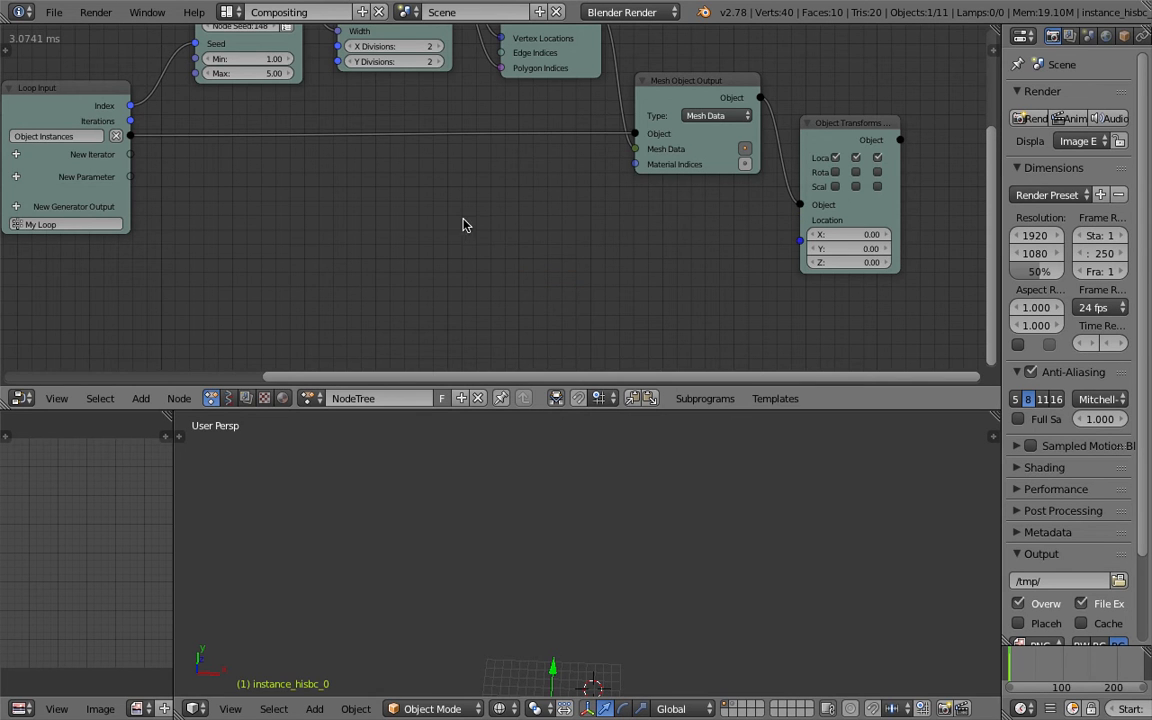
# Step: Annotate the stacked planes with a double-headed arrow across the origin line, marking 1/2 on each side
pyautogui.scroll(-1, 597, 704)
pyautogui.keyDown('shift'); pyautogui.moveTo(596, 684); pyautogui.dragTo(484, 626, button='middle'); pyautogui.keyUp('shift')
pyautogui.scroll(5, 621, 552)
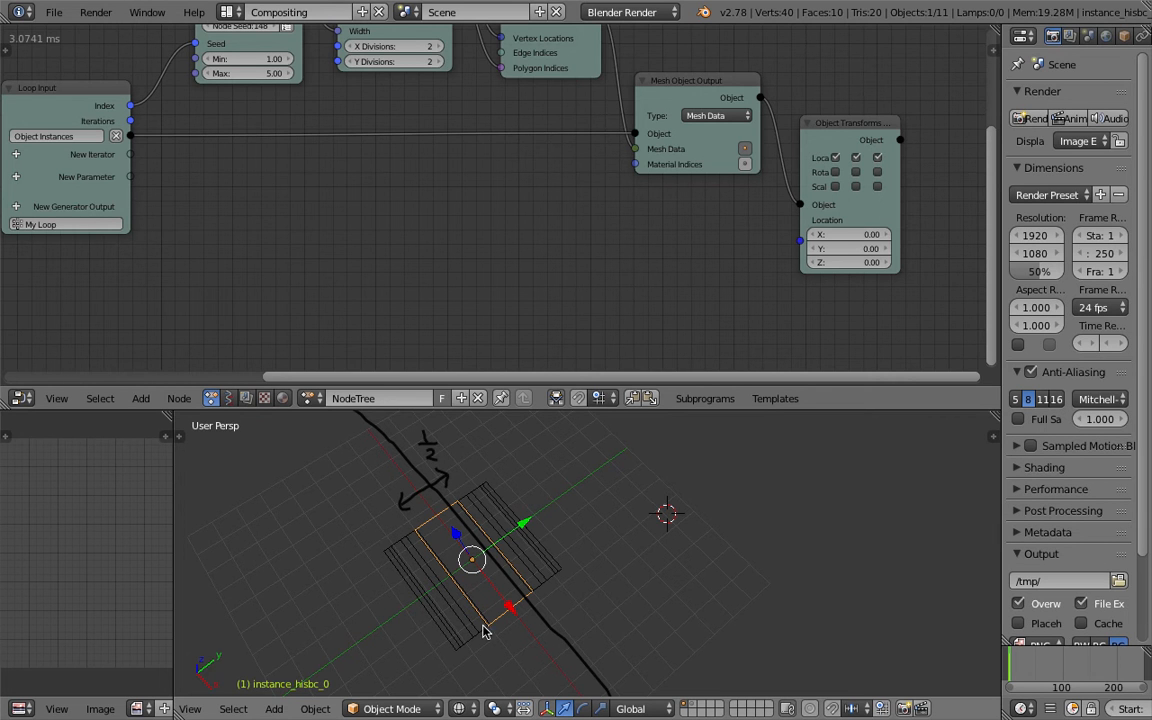
pyautogui.moveTo(537, 563); pyautogui.dragTo(492, 563, button='middle')
pyautogui.moveTo(481, 497); pyautogui.dragTo(385, 452, button='middle')
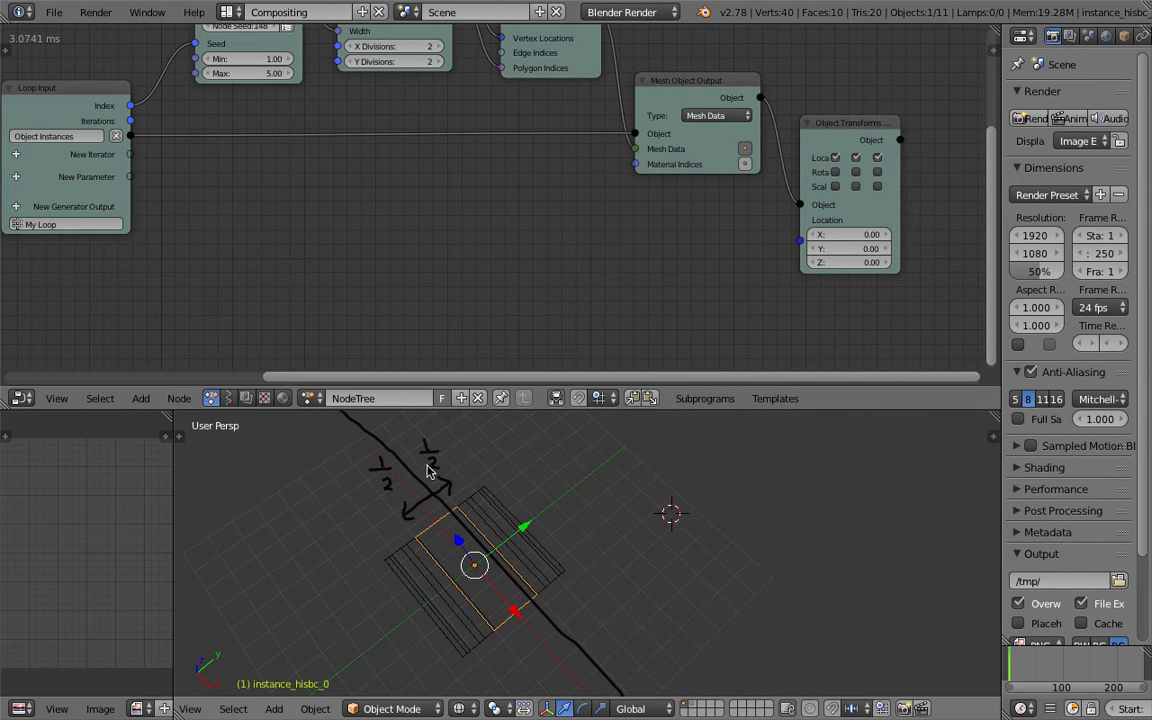
pyautogui.moveTo(458, 447); pyautogui.dragTo(689, 555, button='middle')
# Step: Add a mesh cube, clear its location to the origin, and undo a trial move of it
pyautogui.hotkey('ctrl', 's')
pyautogui.hotkey('shift', 'a')
pyautogui.moveTo(665, 443)
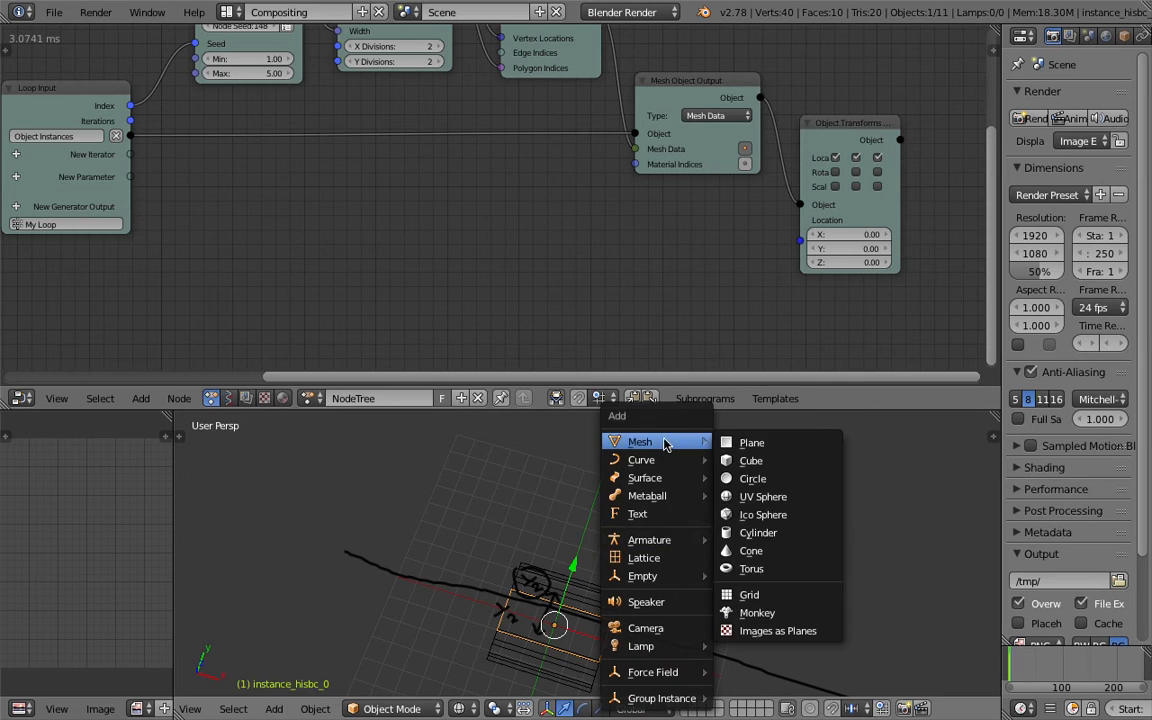
pyautogui.click(750, 460)
pyautogui.moveTo(750, 465); pyautogui.dragTo(636, 547, button='middle')
pyautogui.hotkey('alt', 'g')
pyautogui.moveTo(616, 587); pyautogui.dragTo(671, 585)
pyautogui.hotkey('ctrl', 'z')
# Step: Raise the cube along the Z axis to demonstrate its origin offset, and delete the cube
pyautogui.moveTo(654, 585); pyautogui.dragTo(608, 538, button='middle')
pyautogui.scroll(4, 641, 557)
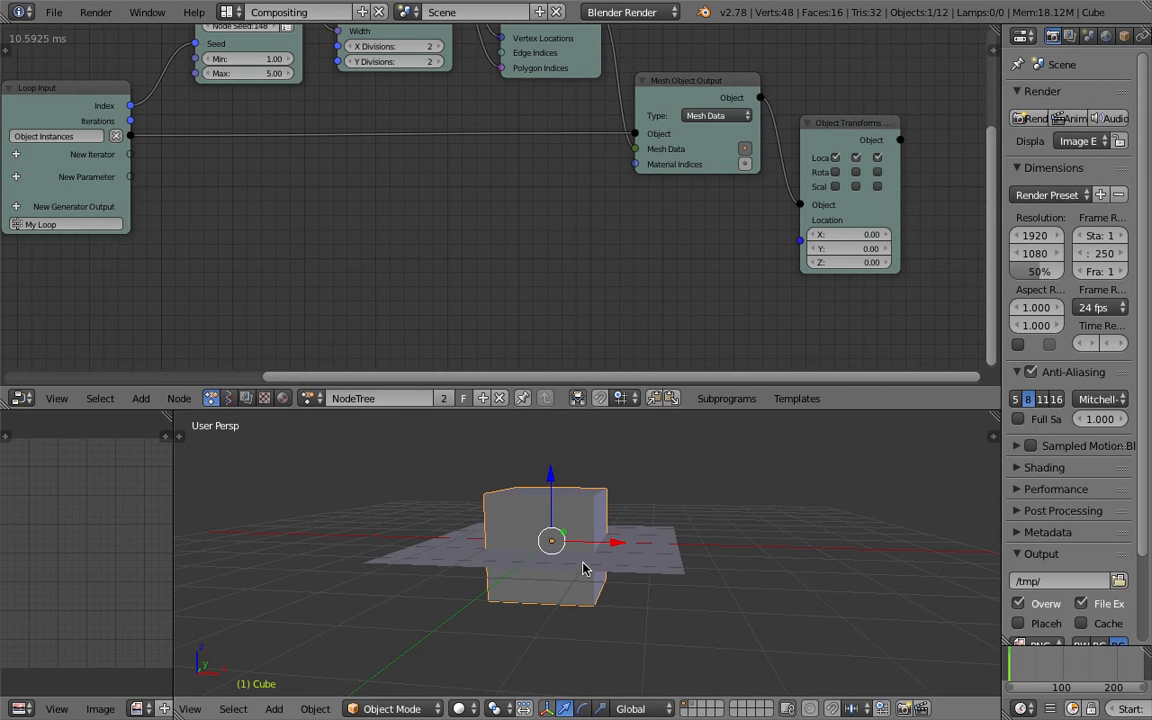
pyautogui.moveTo(703, 529); pyautogui.dragTo(580, 523, button='middle')
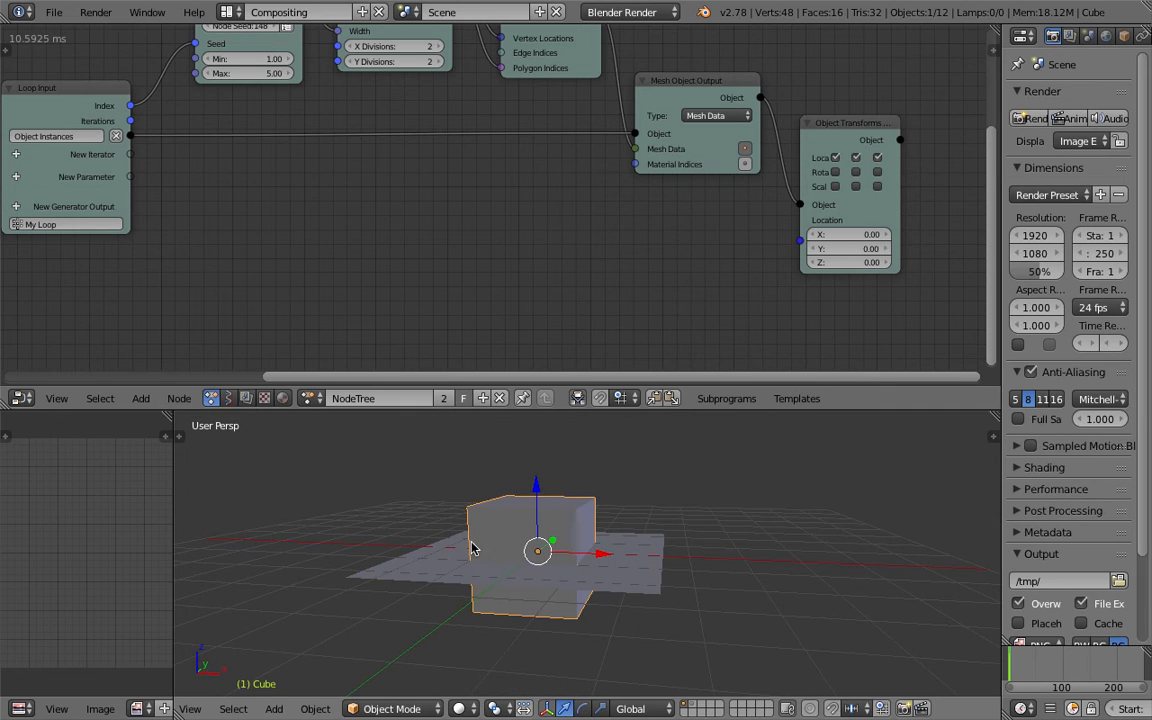
pyautogui.moveTo(537, 497); pyautogui.dragTo(537, 447)
pyautogui.moveTo(612, 476); pyautogui.dragTo(609, 504, button='middle')
pyautogui.press('x')
pyautogui.click(616, 514)
# Step: Select one of the stacked planes at the origin and save the file
pyautogui.rightClick(571, 552)
pyautogui.moveTo(571, 552); pyautogui.dragTo(545, 606, button='middle')
pyautogui.moveTo(417, 158); pyautogui.dragTo(445, 239, button='middle')
pyautogui.hotkey('ctrl', 's')
pyautogui.click(445, 239)
# Step: Reposition the Random Number node between the Loop Input and Grid Mesh nodes
pyautogui.moveTo(263, 265); pyautogui.dragTo(341, 287, button='middle')
pyautogui.scroll(-1, 341, 287)
pyautogui.moveTo(358, 137); pyautogui.dragTo(335, 121)
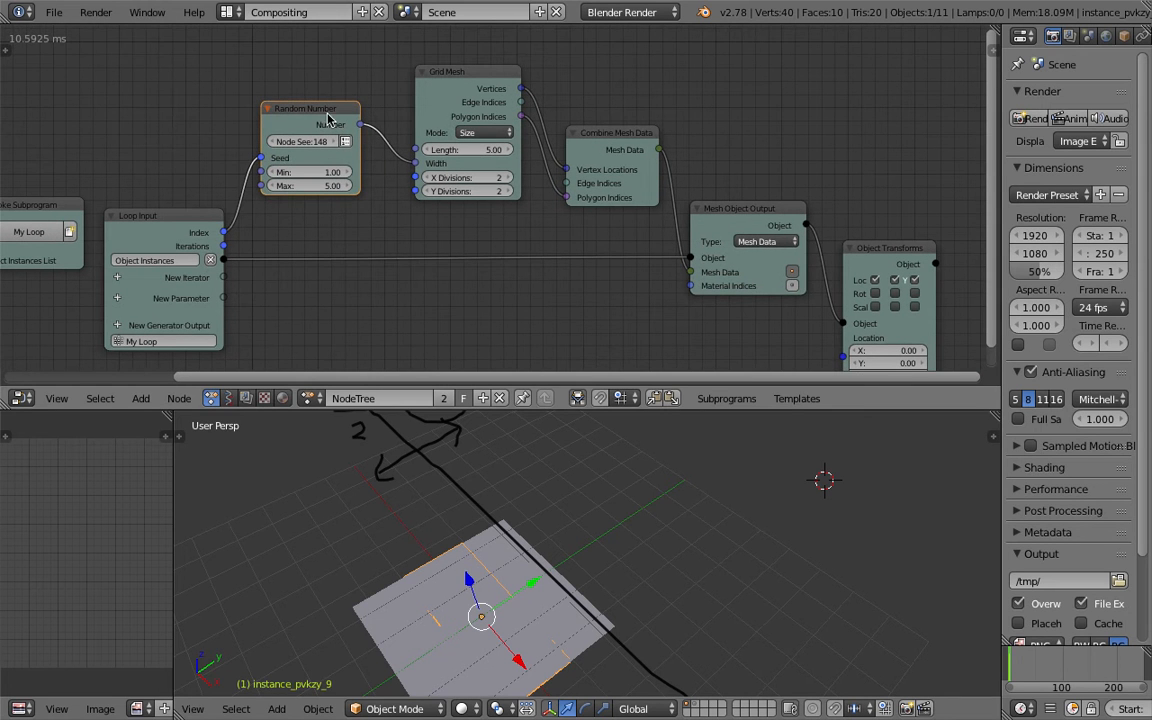
pyautogui.moveTo(438, 256); pyautogui.dragTo(437, 221, button='middle')
pyautogui.moveTo(345, 93); pyautogui.dragTo(350, 121)
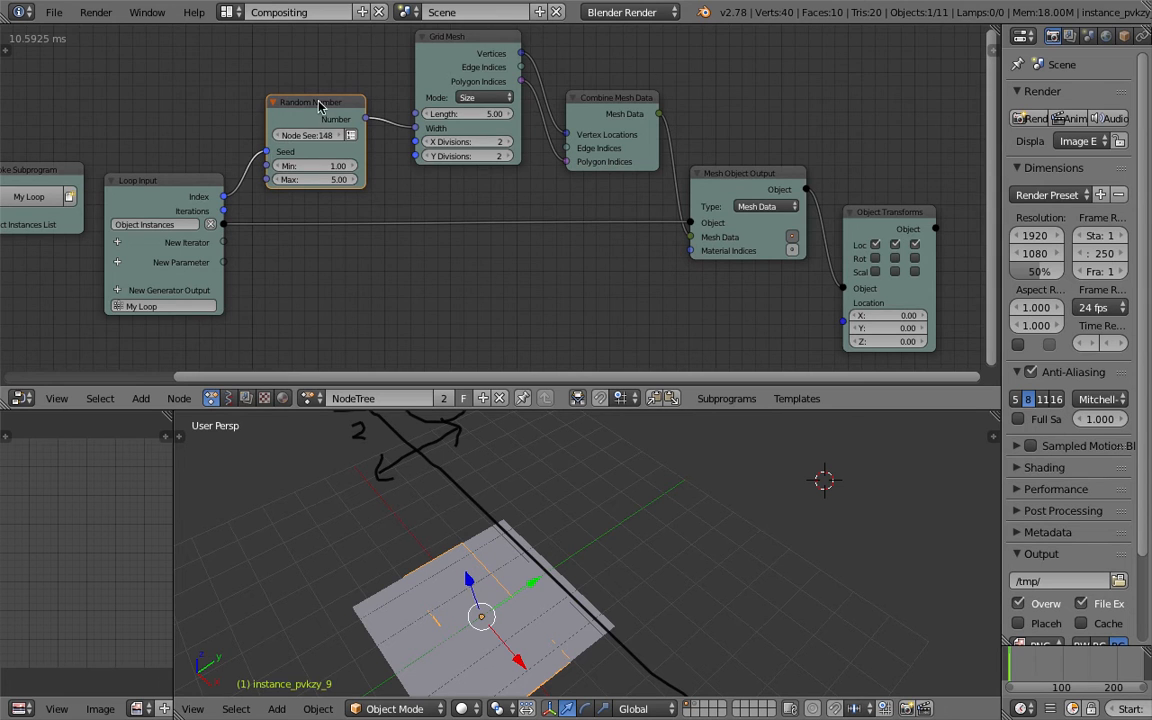
# Step: Add a Float Math node below the Grid Mesh node and save the file
pyautogui.keyDown('shift'); pyautogui.scroll(-1, 452, 260); pyautogui.keyUp('shift')
pyautogui.hotkey('shift', 'a')
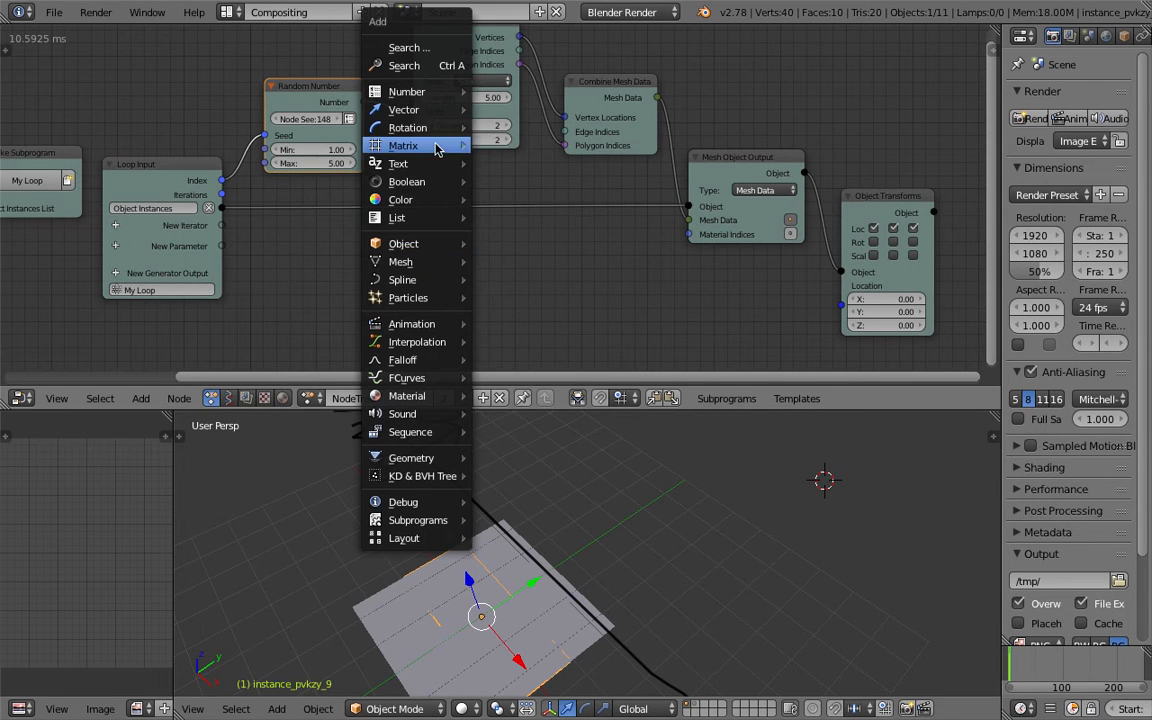
pyautogui.moveTo(437, 108)
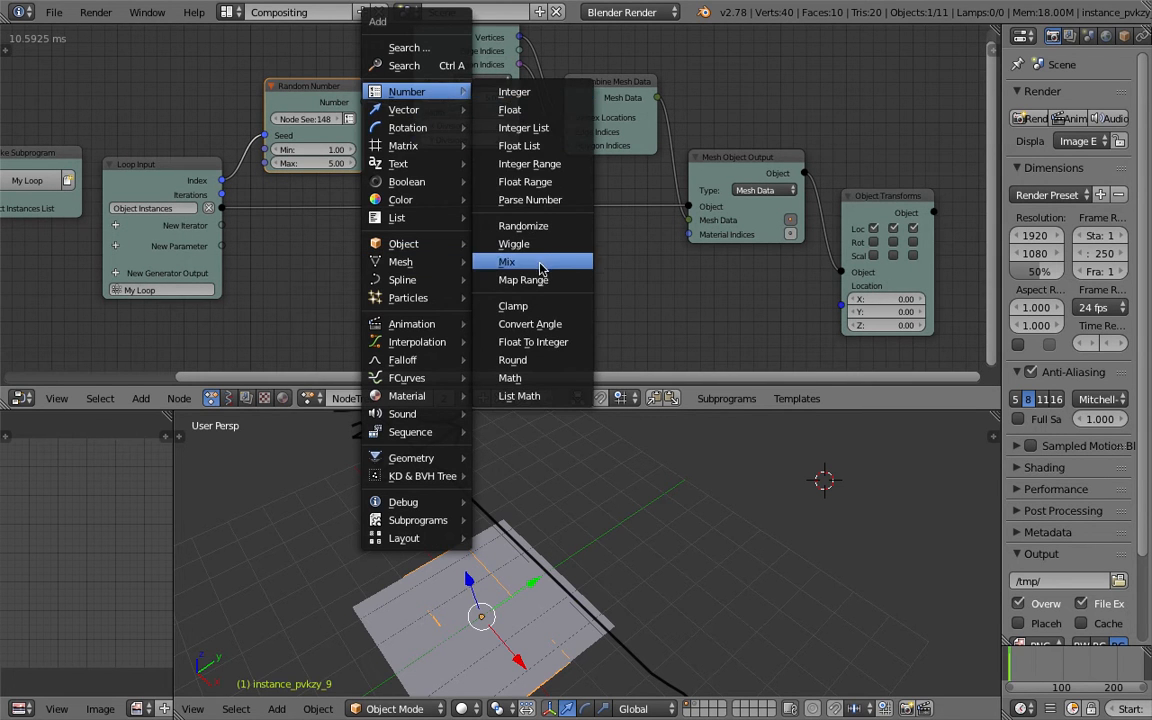
pyautogui.click(452, 65)
pyautogui.write('math')
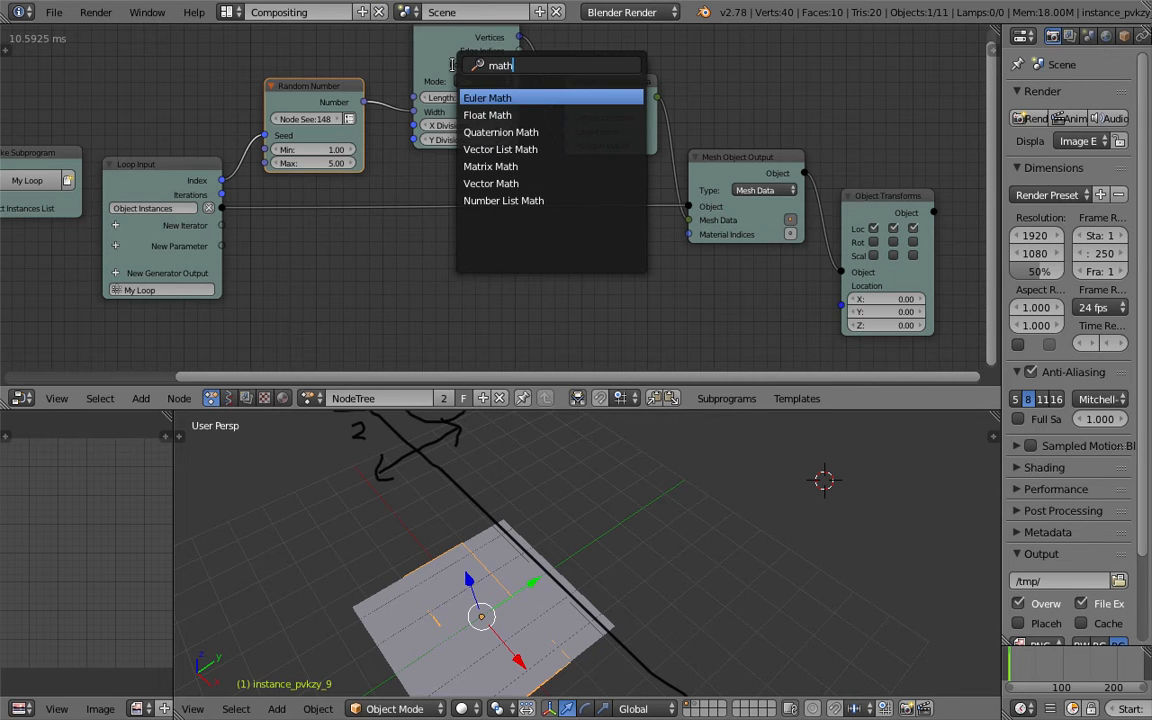
pyautogui.press('Down')
pyautogui.press('Up')
pyautogui.press('Down')
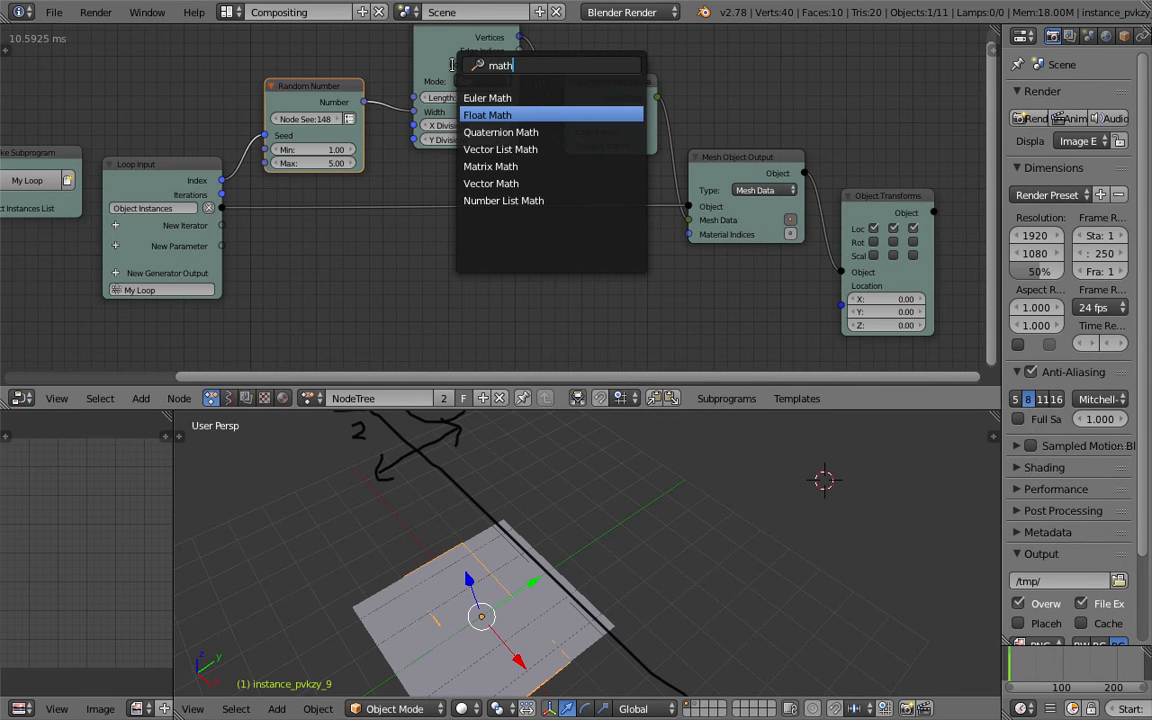
pyautogui.press('Up')
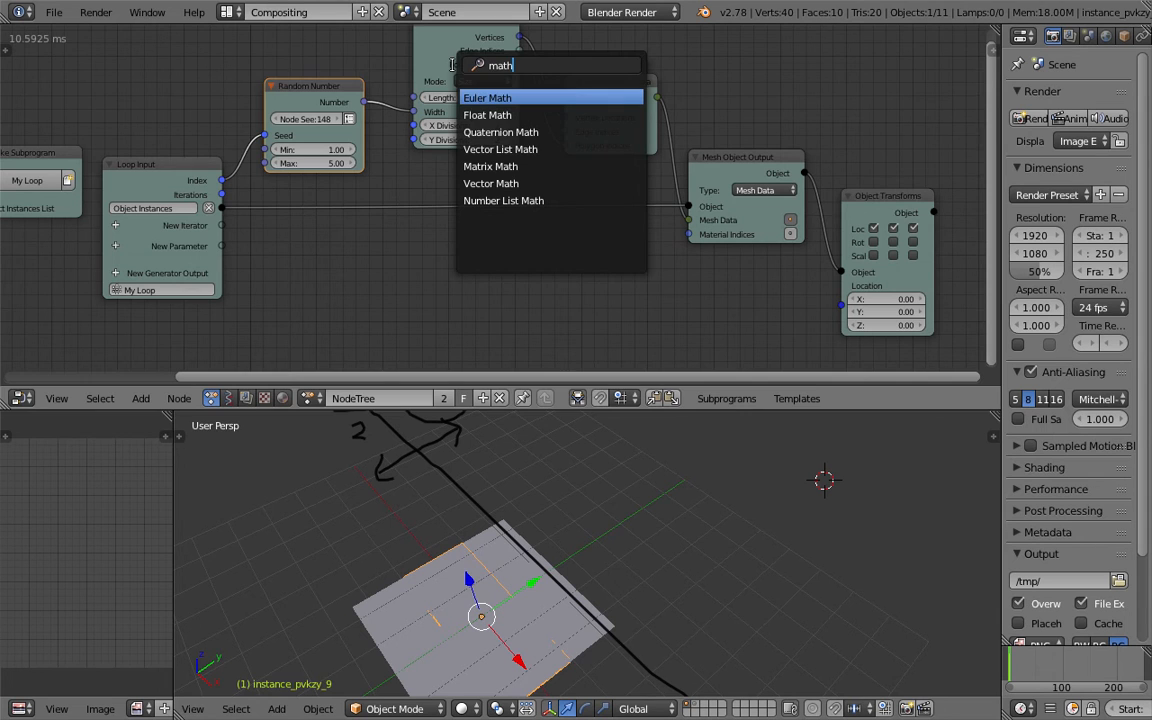
pyautogui.press('Down')
pyautogui.press('Return')
pyautogui.click(483, 218)
pyautogui.hotkey('ctrl', 's')
pyautogui.click(483, 218)
# Step: Link the Random Number output to Float Math input A and set the node to Divide with B at 2.00
pyautogui.moveTo(363, 101); pyautogui.dragTo(485, 276)
pyautogui.click(508, 260)
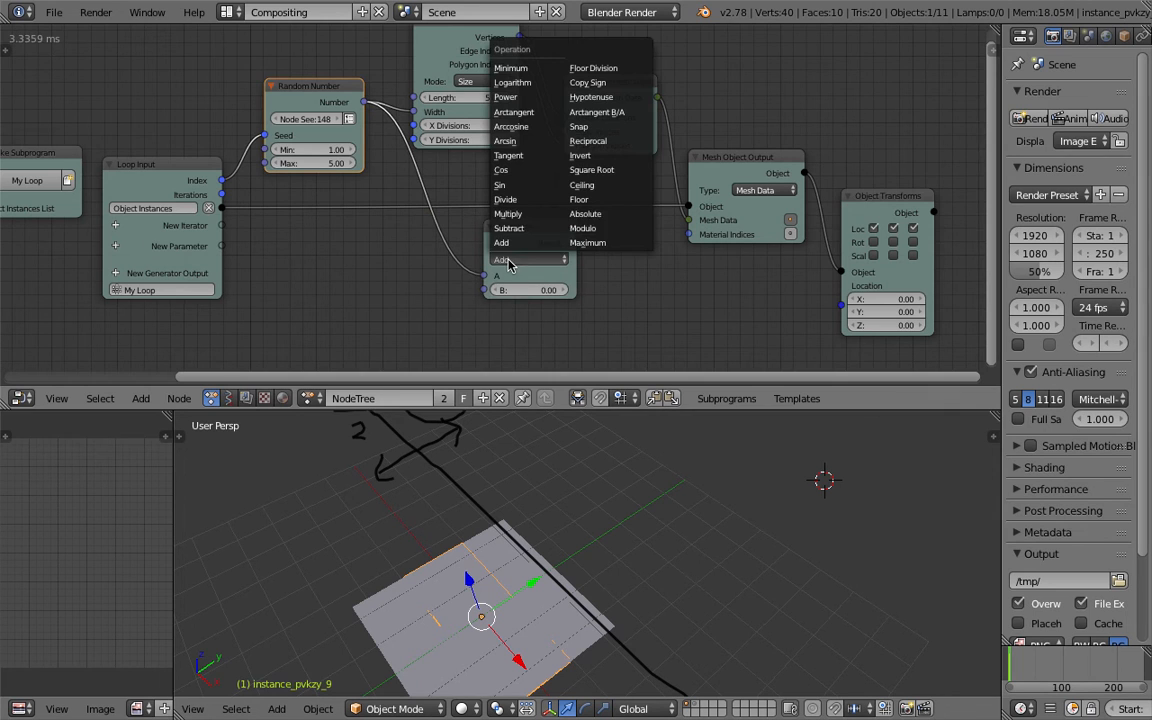
pyautogui.click(510, 200)
pyautogui.moveTo(553, 228); pyautogui.dragTo(562, 270)
pyautogui.moveTo(568, 246); pyautogui.dragTo(523, 195, button='middle')
# Step: Link the Divide result to the Y input of a Combine Vector node that feeds the Object Transforms location
pyautogui.moveTo(867, 228); pyautogui.dragTo(888, 221)
pyautogui.moveTo(530, 231); pyautogui.dragTo(818, 228)
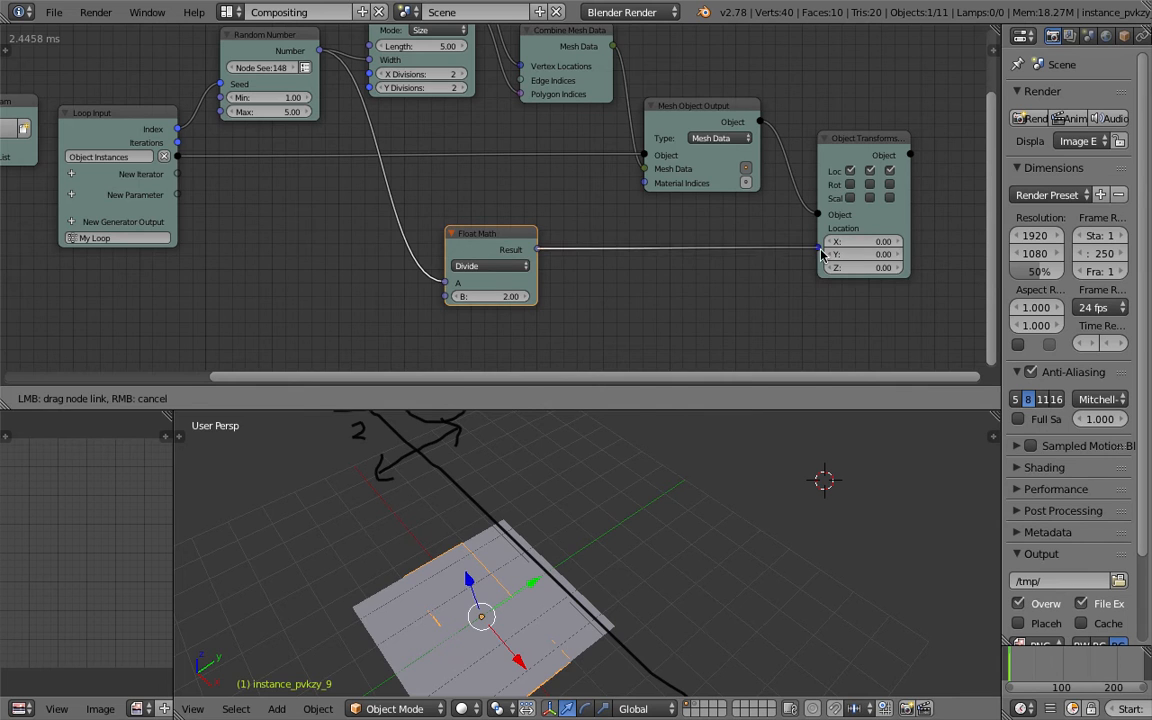
pyautogui.moveTo(696, 519); pyautogui.dragTo(640, 500, button='middle')
pyautogui.moveTo(539, 250)
pyautogui.mouseDown()
pyautogui.moveTo(585, 250)
pyautogui.moveTo(651, 275)
pyautogui.moveTo(628, 237)
pyautogui.mouseUp()
# Step: Display the offset planes as wireframe in the 3D view
pyautogui.moveTo(705, 505)
pyautogui.mouseDown(button='middle')
pyautogui.moveTo(552, 542)
pyautogui.moveTo(537, 501)
pyautogui.moveTo(550, 520)
pyautogui.moveTo(532, 516)
pyautogui.moveTo(590, 535)
pyautogui.moveTo(603, 598)
pyautogui.moveTo(609, 591)
pyautogui.moveTo(517, 563)
pyautogui.mouseUp(button='middle')
pyautogui.press('z')
pyautogui.rightClick(550, 545)
pyautogui.rightClick(550, 545)
pyautogui.press('z')
# Step: Select the overlapping offset planes one after another and save the file
pyautogui.rightClick(542, 497)
pyautogui.rightClick(532, 516)
pyautogui.rightClick(532, 516)
pyautogui.rightClick(571, 507)
pyautogui.rightClick(582, 508)
pyautogui.hotkey('ctrl', 's')
pyautogui.click(517, 563)
# Step: Show the 3D view properties and delete the grease pencil annotation layer
pyautogui.press('n')
pyautogui.scroll(-10, 913, 586)
pyautogui.click(971, 470)
pyautogui.moveTo(690, 545); pyautogui.dragTo(636, 566, button='middle')
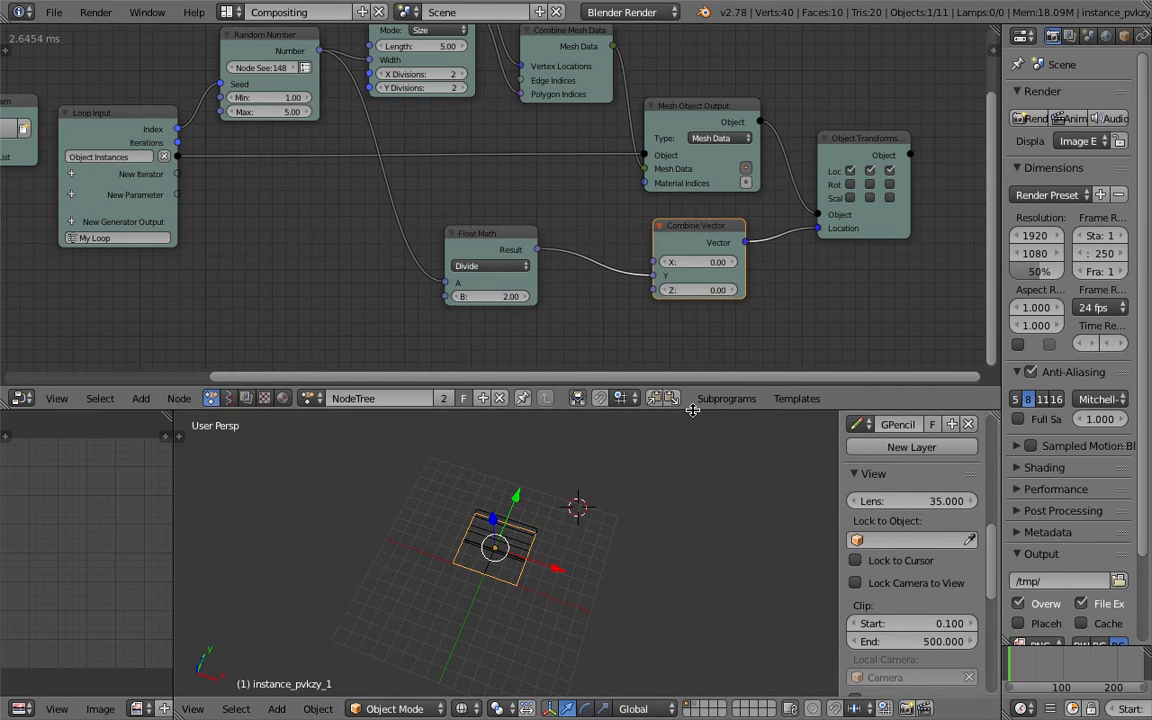
# Step: Enlarge the 3D view below the node editor and save the file
pyautogui.moveTo(692, 410); pyautogui.dragTo(690, 327)
pyautogui.scroll(5, 645, 460)
pyautogui.hotkey('ctrl', 's')
pyautogui.click(612, 496)
pyautogui.moveTo(612, 496); pyautogui.dragTo(560, 507, button='middle')
pyautogui.hotkey('ctrl', 's')
pyautogui.click(532, 498)
# Step: Save the scene as a new version named AN_stacking_003.blend
pyautogui.click(54, 12)
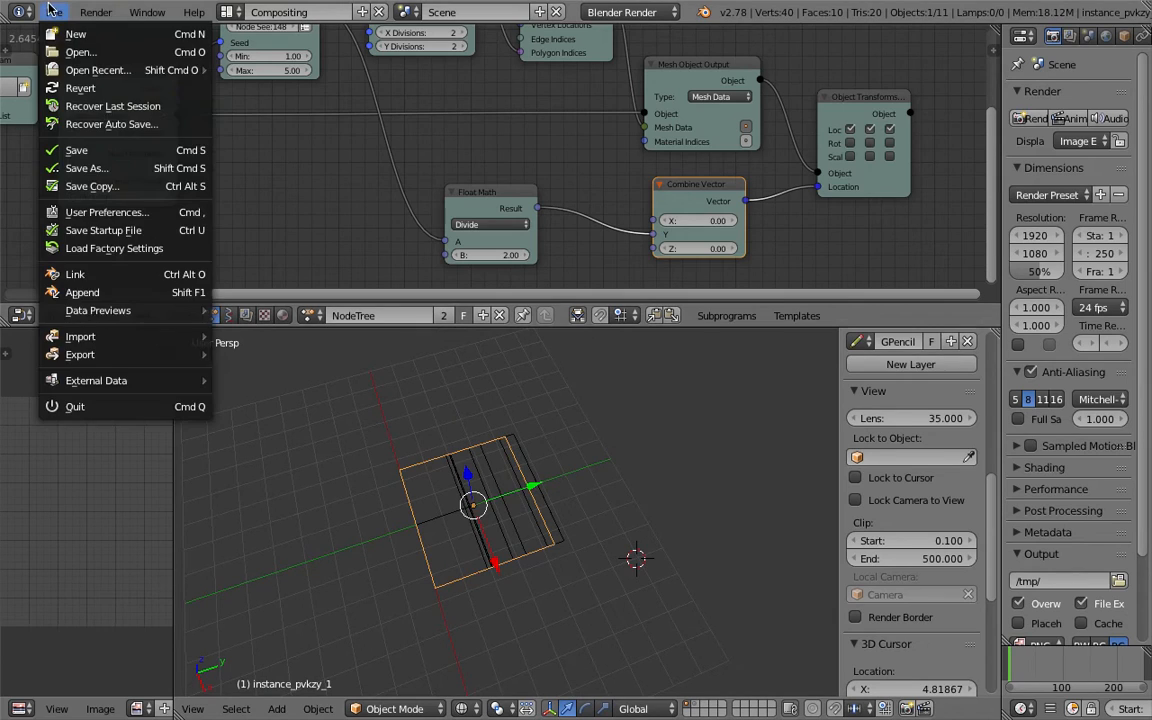
pyautogui.click(85, 165)
pyautogui.click(1019, 81)
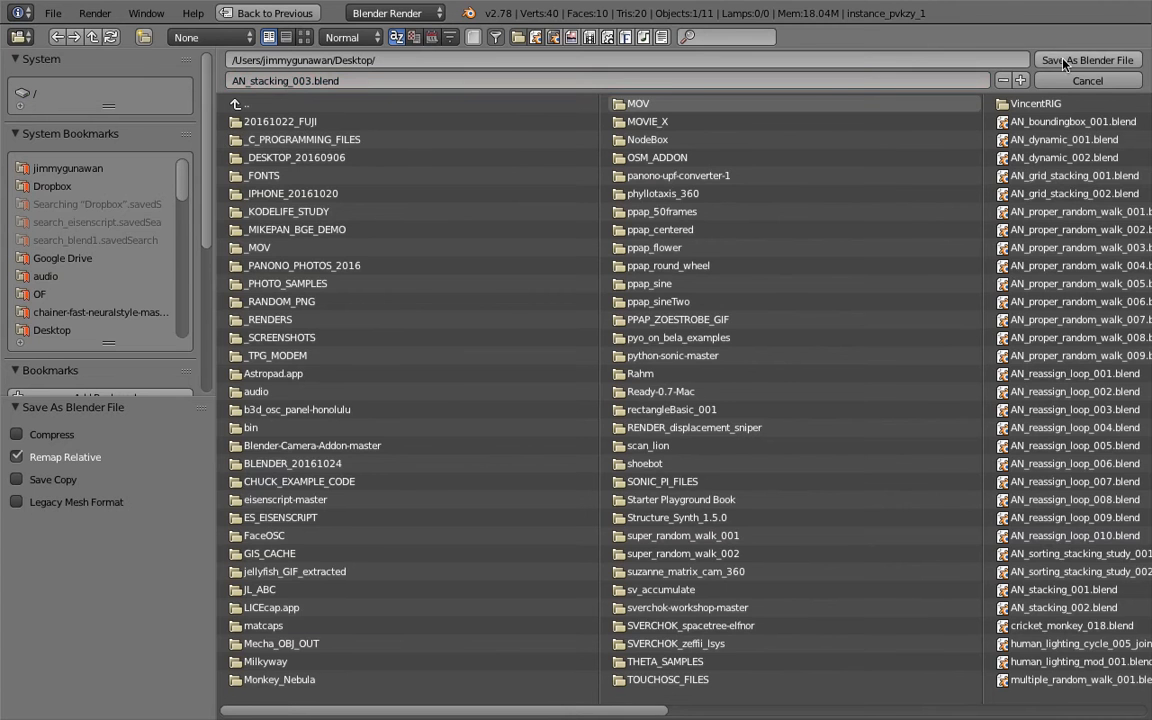
pyautogui.click(1045, 60)
# Step: Select the overlapping planes in turn to check how their edges and origins line up, and save the file
pyautogui.rightClick(463, 506)
pyautogui.rightClick(485, 494)
pyautogui.rightClick(496, 488)
pyautogui.rightClick(518, 482)
pyautogui.rightClick(523, 481)
pyautogui.rightClick(530, 480)
pyautogui.rightClick(530, 480)
pyautogui.rightClick(470, 491)
pyautogui.rightClick(516, 483)
pyautogui.moveTo(484, 475); pyautogui.dragTo(466, 480, button='middle')
pyautogui.hotkey('ctrl', 's')
pyautogui.click(466, 480)
# Step: Set the number of instances in the Object Instancer node to 3
pyautogui.moveTo(254, 210); pyautogui.dragTo(403, 171, button='middle')
pyautogui.hotkey('ctrl', 's')
pyautogui.click(395, 172)
pyautogui.scroll(2, 380, 178)
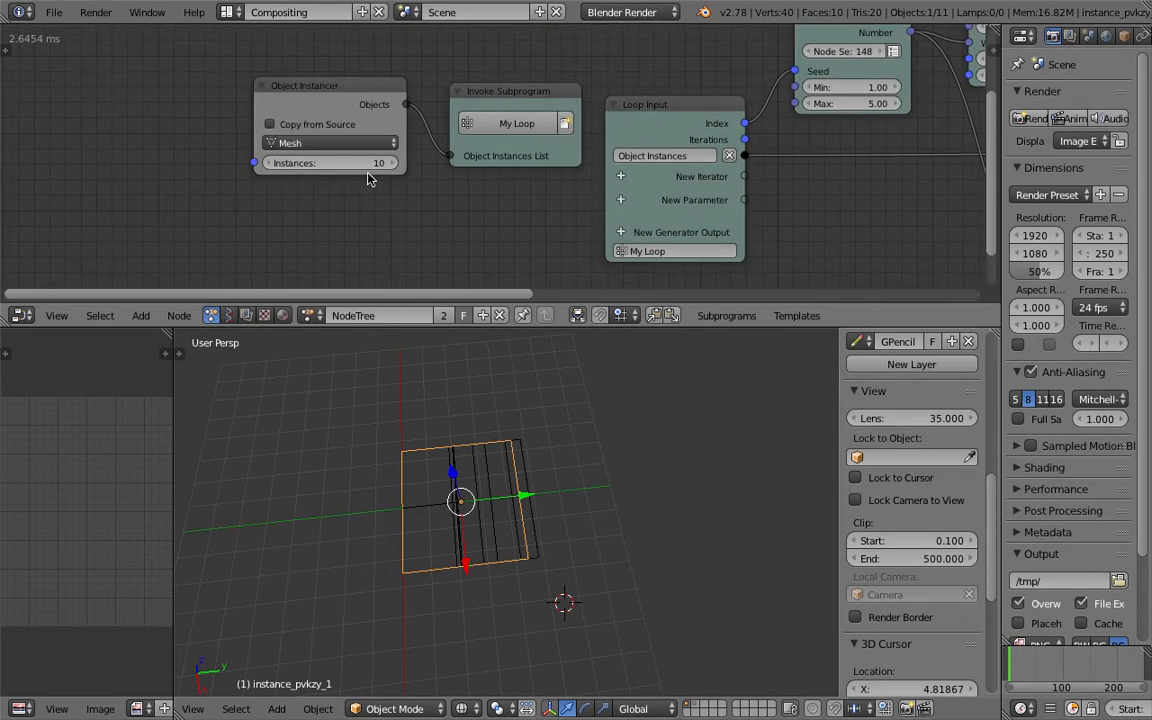
pyautogui.press('Return')
pyautogui.moveTo(347, 195); pyautogui.dragTo(281, 184, button='middle')
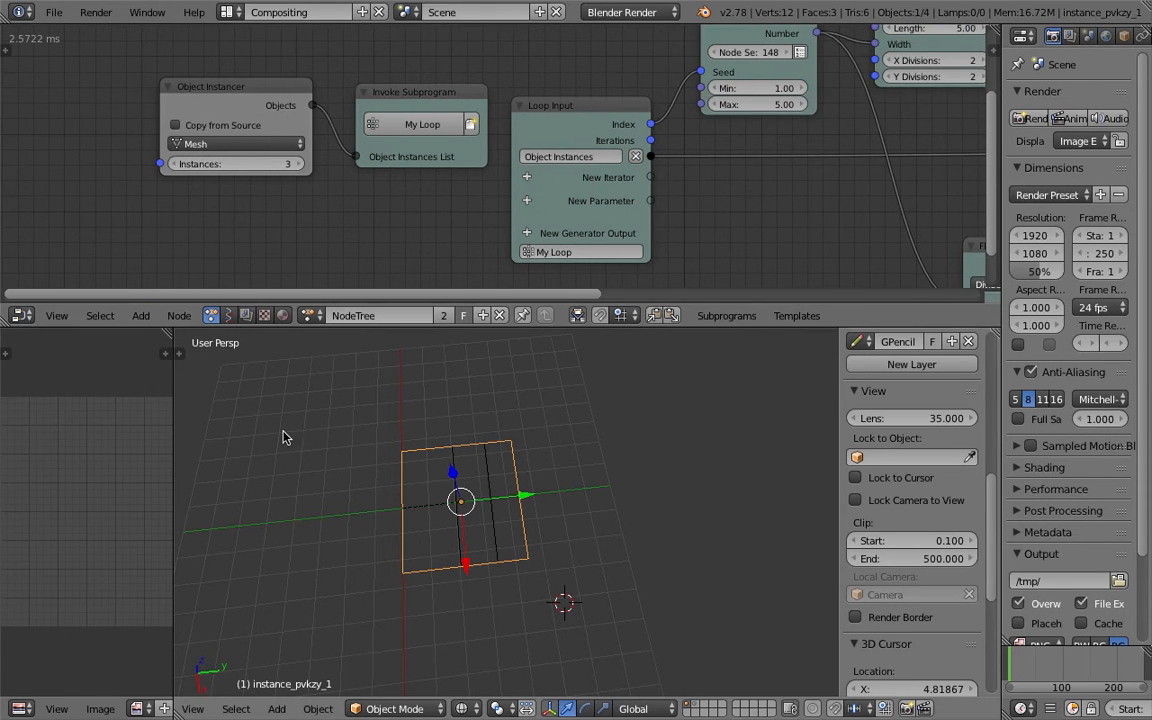
# Step: Widen the image editor, enlarge the node editor above the 3D view, and save the file
pyautogui.moveTo(175, 383); pyautogui.dragTo(217, 383)
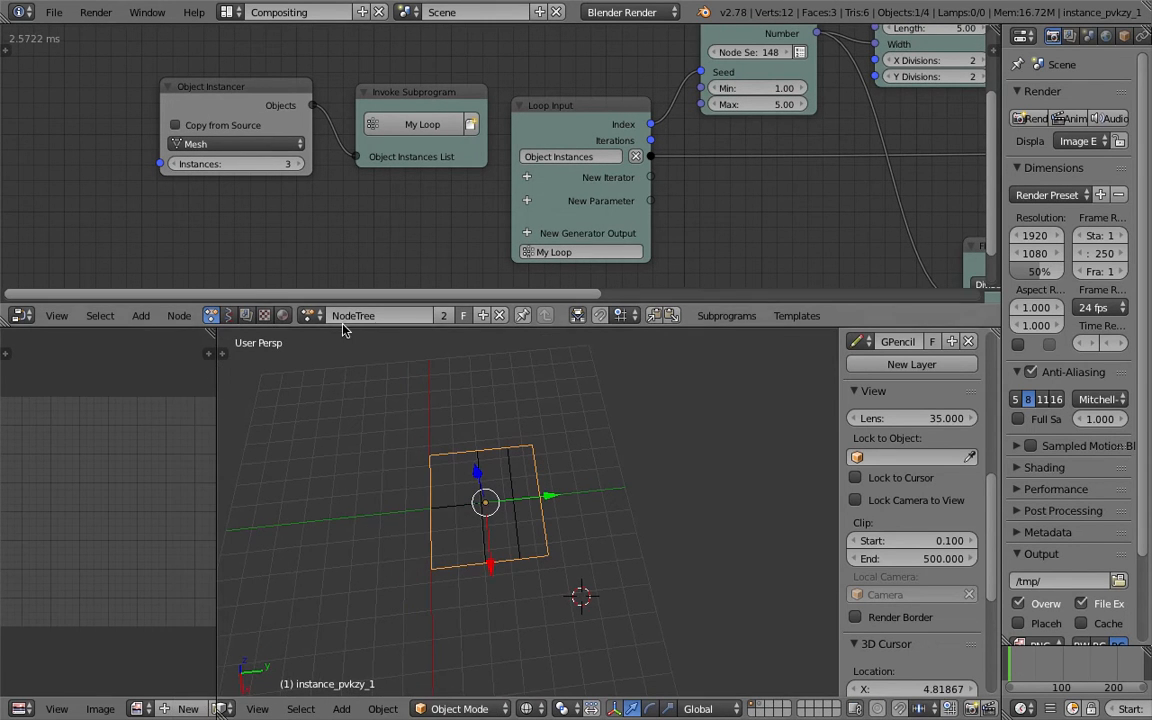
pyautogui.moveTo(346, 327); pyautogui.dragTo(348, 402)
pyautogui.hotkey('ctrl', 's')
pyautogui.click(472, 506)
# Step: Select each of the three remaining planes in turn to compare their extents and origins
pyautogui.rightClick(482, 507)
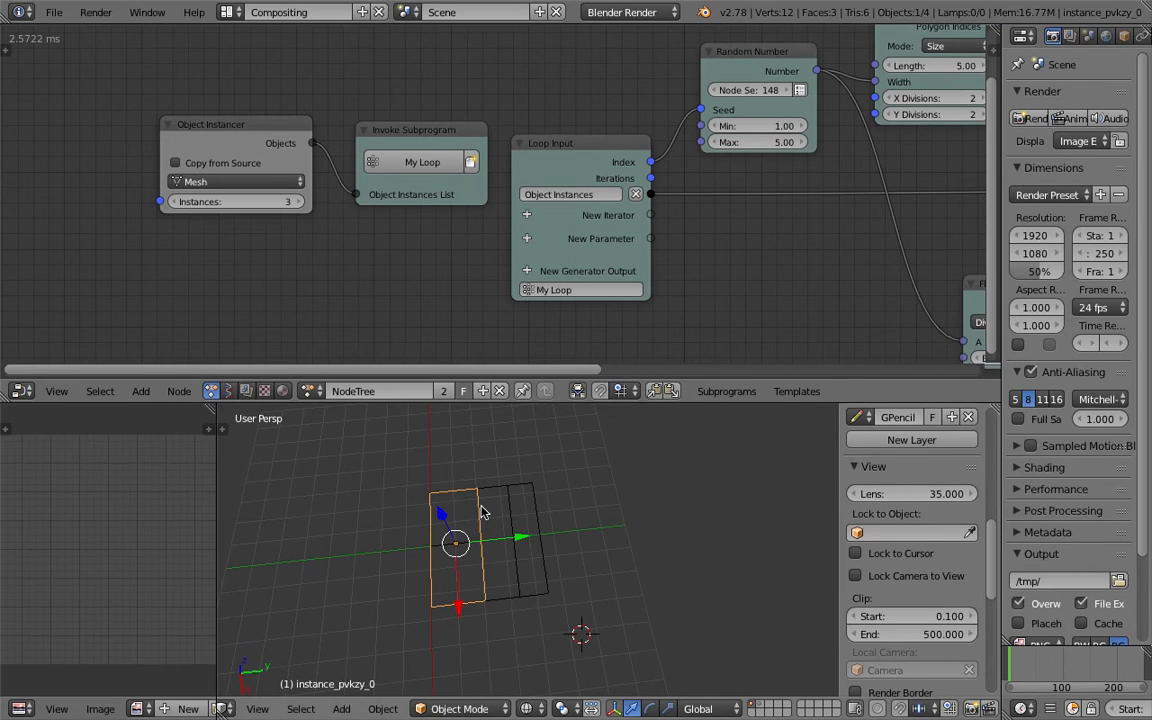
pyautogui.rightClick(515, 510)
pyautogui.rightClick(534, 510)
pyautogui.rightClick(484, 513)
pyautogui.hotkey('ctrl', 's')
pyautogui.click(484, 514)
pyautogui.rightClick(541, 523)
pyautogui.rightClick(487, 515)
# Step: Enlarge the node editor and add a Debug Loop node below the Combine Vector node
pyautogui.moveTo(684, 314); pyautogui.dragTo(417, 296, button='middle')
pyautogui.moveTo(623, 403); pyautogui.dragTo(632, 465)
pyautogui.moveTo(514, 643); pyautogui.dragTo(526, 586, button='middle')
pyautogui.moveTo(567, 526); pyautogui.dragTo(517, 561, button='middle')
pyautogui.scroll(-4, 620, 338)
pyautogui.moveTo(558, 342); pyautogui.dragTo(355, 321, button='middle')
pyautogui.moveTo(543, 312); pyautogui.dragTo(538, 275, button='middle')
pyautogui.hotkey('shift', 'a')
pyautogui.click(640, 226)
pyautogui.write('debug l')
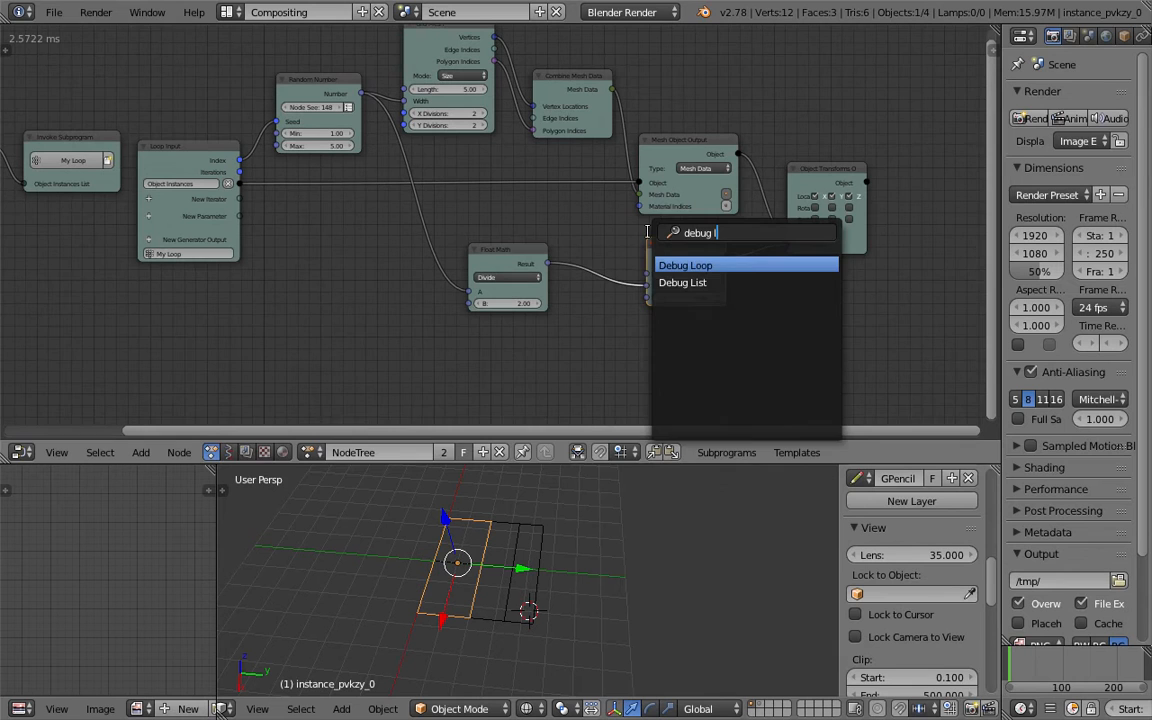
pyautogui.press('Return')
pyautogui.click(606, 330)
pyautogui.hotkey('ctrl', 's')
pyautogui.click(607, 331)
# Step: Reposition the Combine Vector and Loop Input nodes slightly, saving the file in between
pyautogui.moveTo(673, 248); pyautogui.dragTo(679, 238)
pyautogui.scroll(1, 497, 246)
pyautogui.moveTo(497, 246); pyautogui.dragTo(533, 201, button='middle')
pyautogui.hotkey('ctrl', 's')
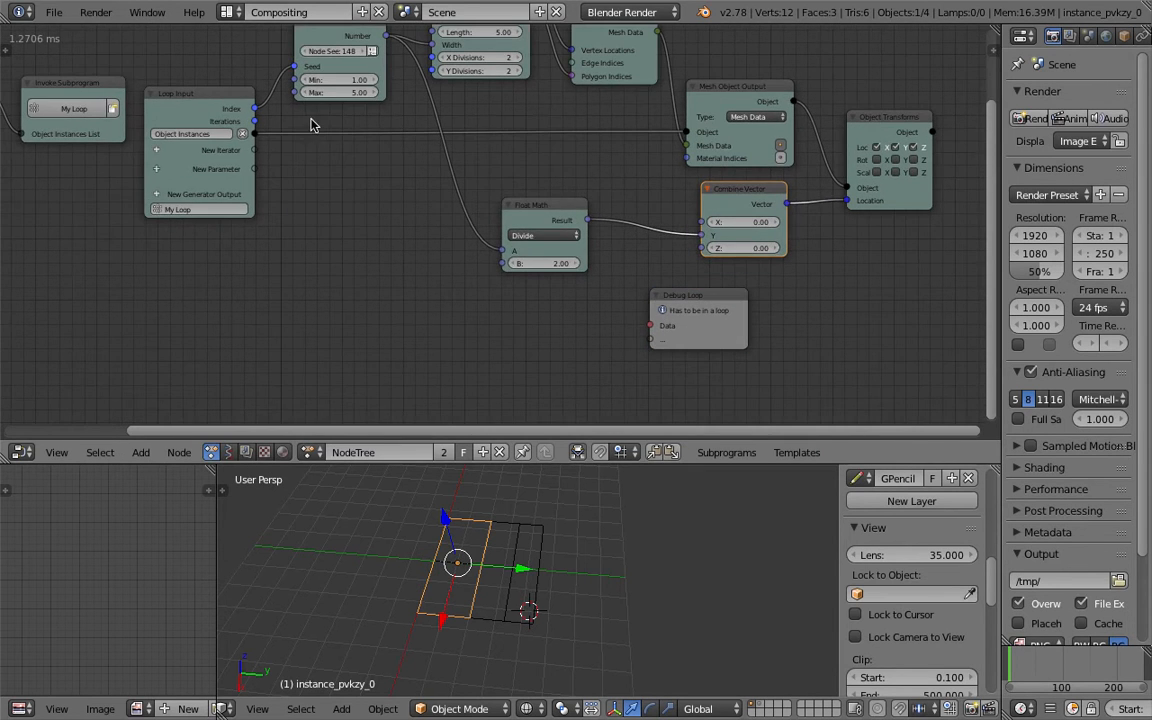
pyautogui.moveTo(228, 102); pyautogui.dragTo(224, 132)
pyautogui.moveTo(303, 120); pyautogui.dragTo(307, 173, button='middle')
# Step: Link the Random Number output to the Debug Loop node's Data input and create its text block
pyautogui.moveTo(343, 76); pyautogui.dragTo(654, 377)
pyautogui.keyDown('shift'); pyautogui.scroll(-2, 620, 288); pyautogui.keyUp('shift')
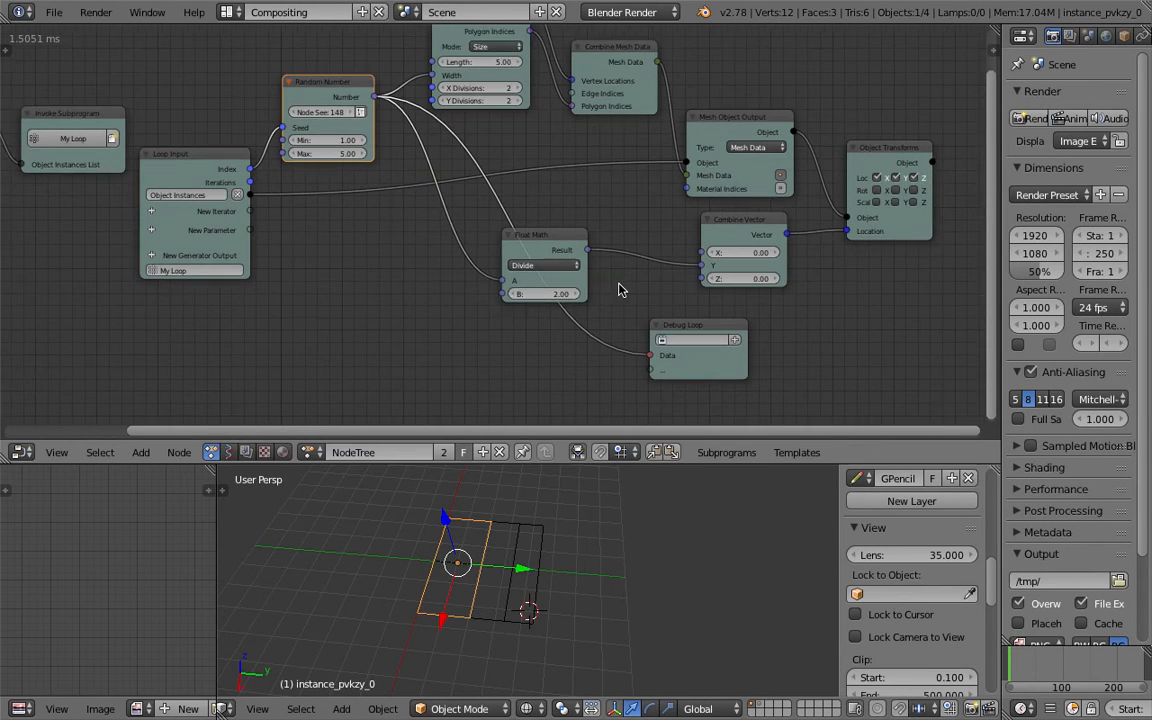
pyautogui.click(734, 327)
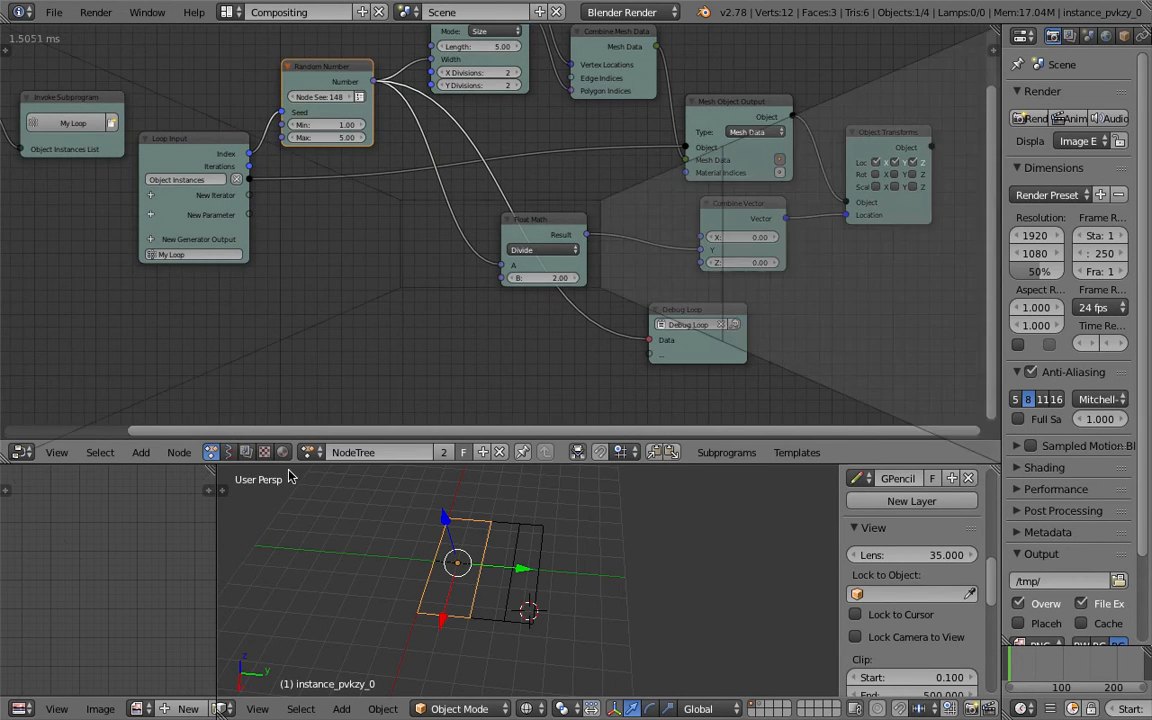
# Step: Show the Debug Loop text block in the area beside the 3D view and widen that area
pyautogui.click(94, 585)
pyautogui.moveTo(216, 519); pyautogui.dragTo(305, 525)
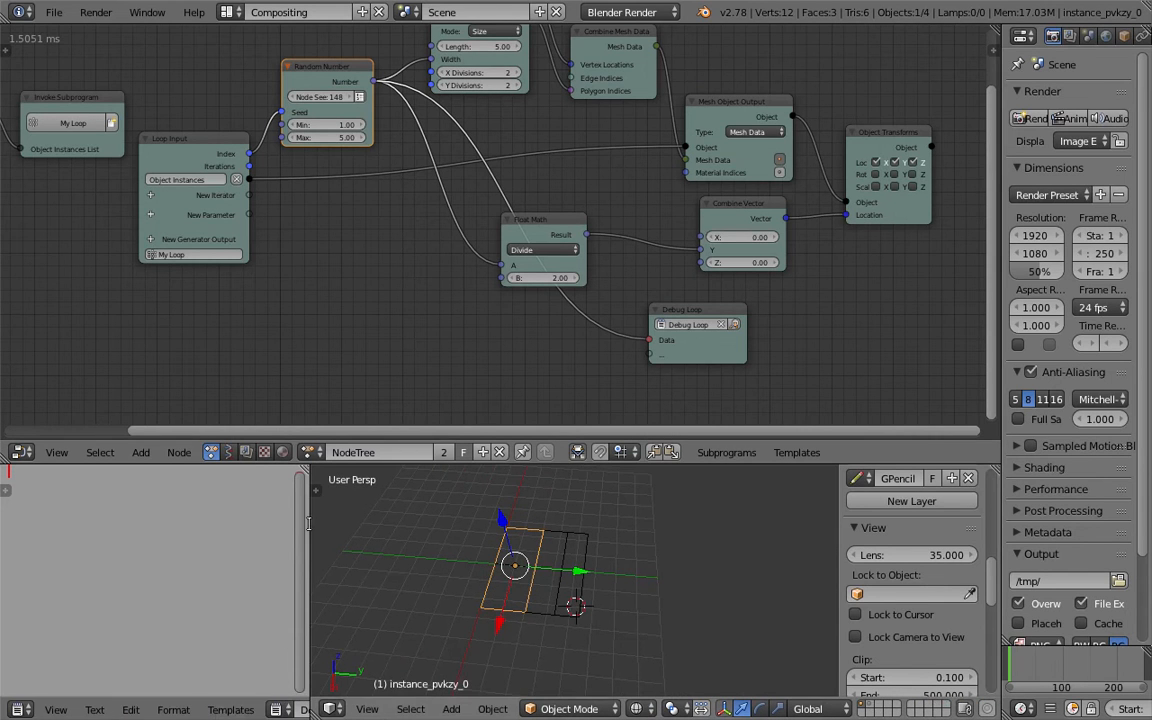
pyautogui.moveTo(211, 321); pyautogui.dragTo(223, 323, button='middle')
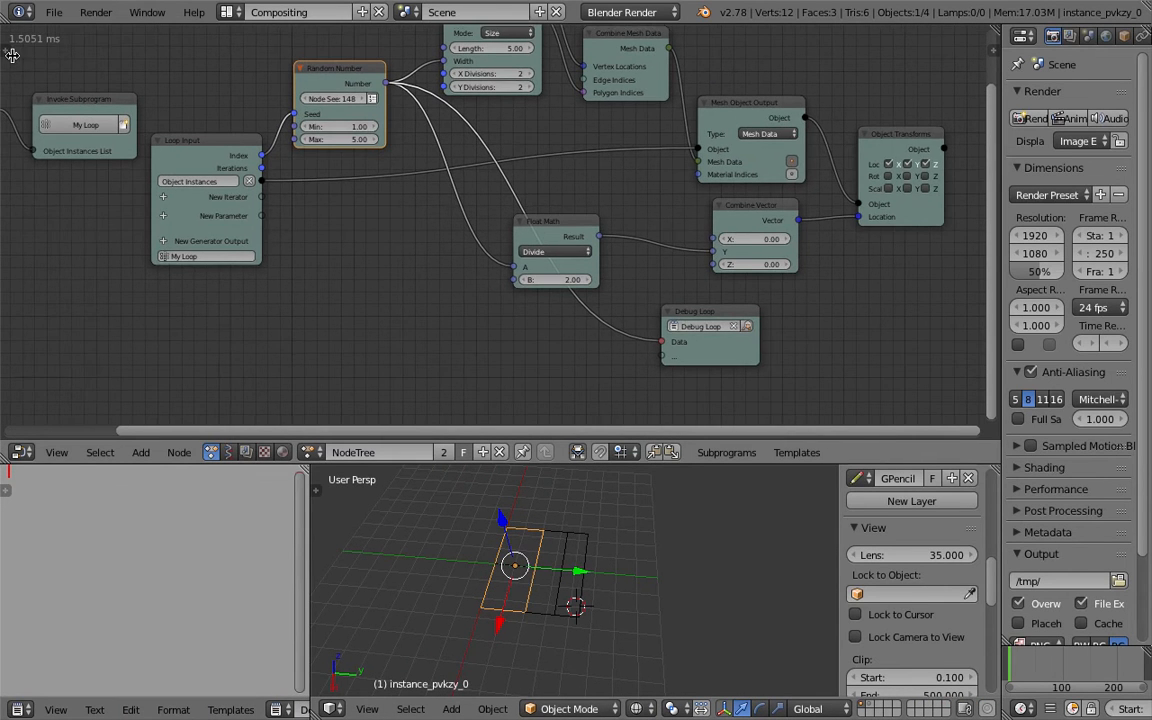
# Step: Show the Animation Nodes settings beside the node tree and move the timeline to frame 44 to write the debug values
pyautogui.click(5, 49)
pyautogui.click(1033, 669)
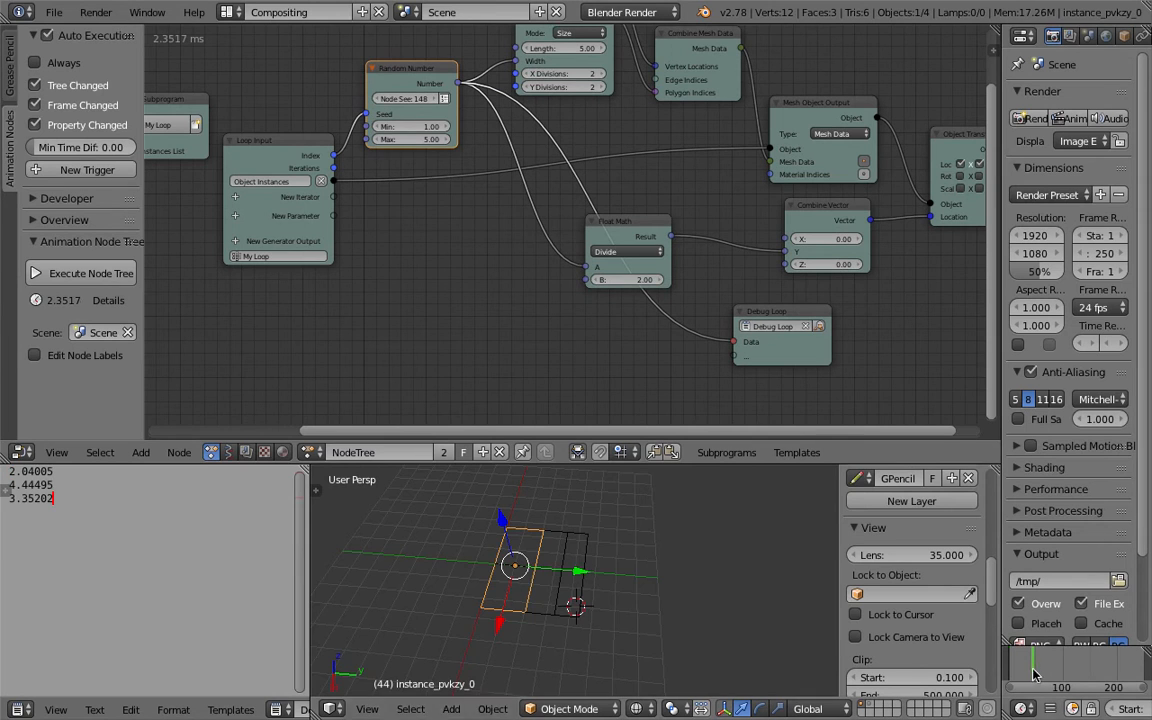
pyautogui.scroll(3, 580, 582)
pyautogui.keyDown('shift'); pyautogui.moveTo(576, 585); pyautogui.dragTo(562, 560, button='middle'); pyautogui.keyUp('shift')
pyautogui.hotkey('ctrl', 's')
pyautogui.click(626, 568)
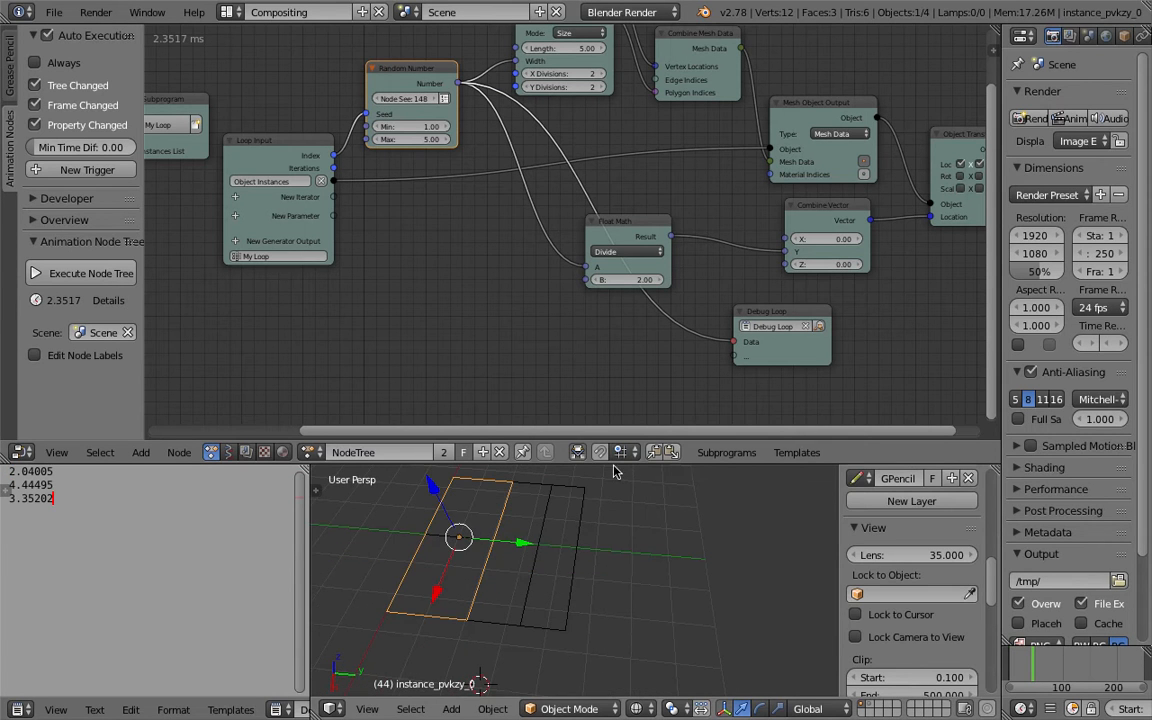
# Step: Enlarge the 3D view around the three planes and save the file
pyautogui.moveTo(614, 464); pyautogui.dragTo(612, 407)
pyautogui.hotkey('ctrl', 's')
pyautogui.click(520, 492)
pyautogui.moveTo(520, 492); pyautogui.dragTo(486, 501, button='middle')
pyautogui.hotkey('ctrl', 's')
pyautogui.click(486, 501)
# Step: Select the three planes repeatedly in turn to match each one to its debug value
pyautogui.rightClick(518, 469)
pyautogui.rightClick(583, 474)
pyautogui.rightClick(510, 479)
pyautogui.rightClick(584, 470)
pyautogui.rightClick(582, 470)
pyautogui.rightClick(570, 471)
pyautogui.rightClick(558, 473)
pyautogui.rightClick(506, 472)
pyautogui.rightClick(503, 473)
pyautogui.rightClick(503, 474)
# Step: Select the first plane and look up its Y dimension to compare it with the debugged random number
pyautogui.scroll(-6, 900, 520)
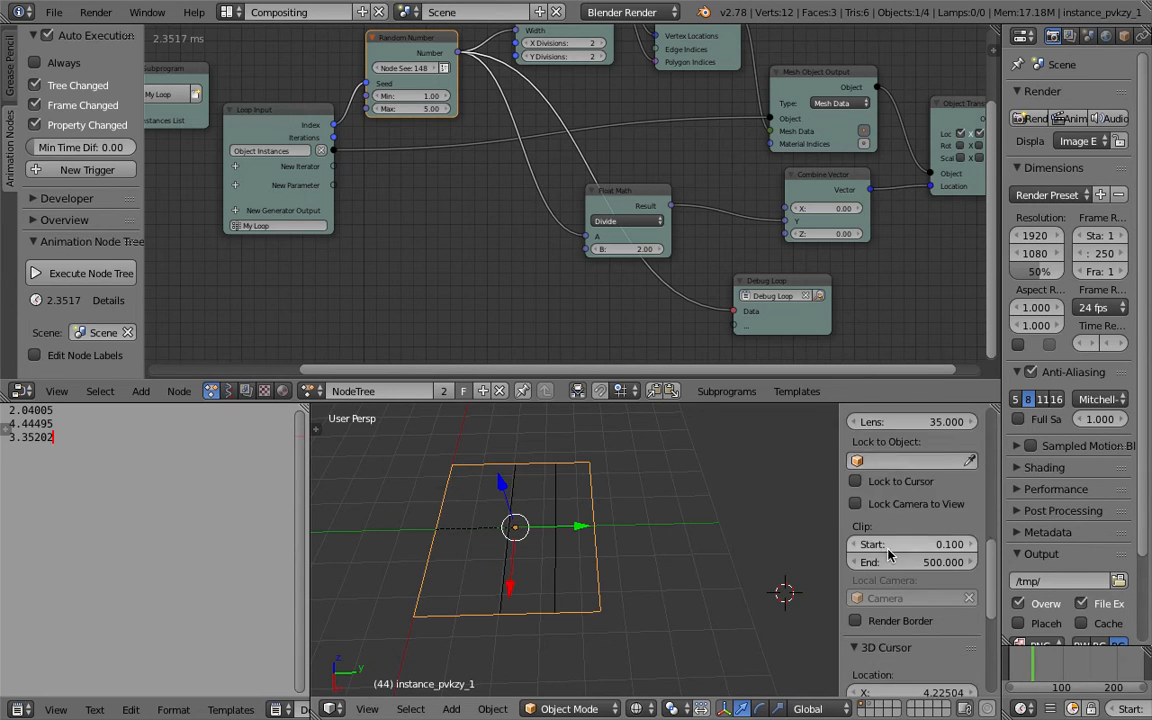
pyautogui.rightClick(513, 483)
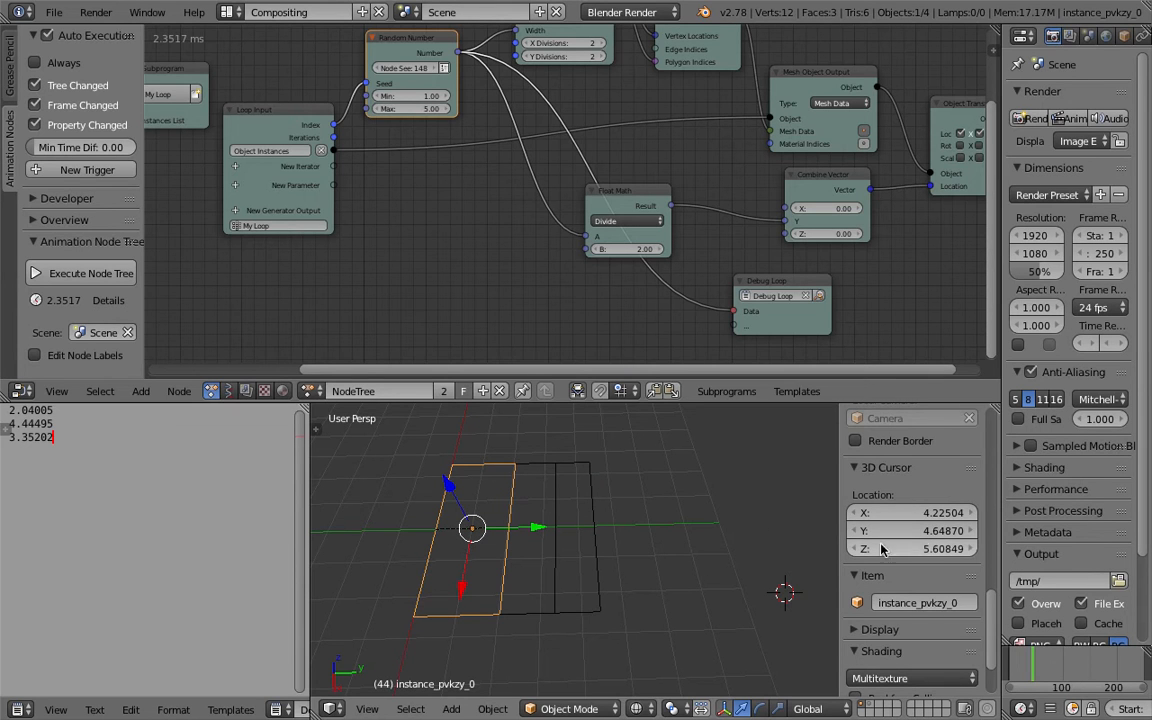
pyautogui.scroll(-3, 936, 521)
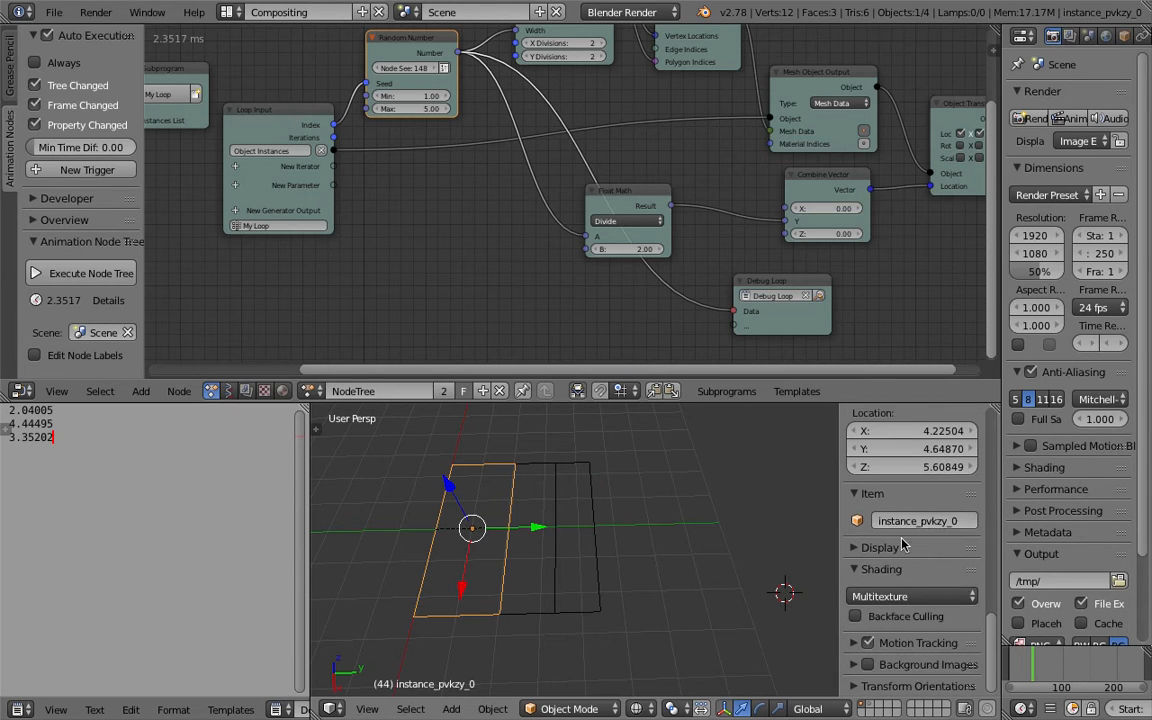
pyautogui.scroll(8, 903, 545)
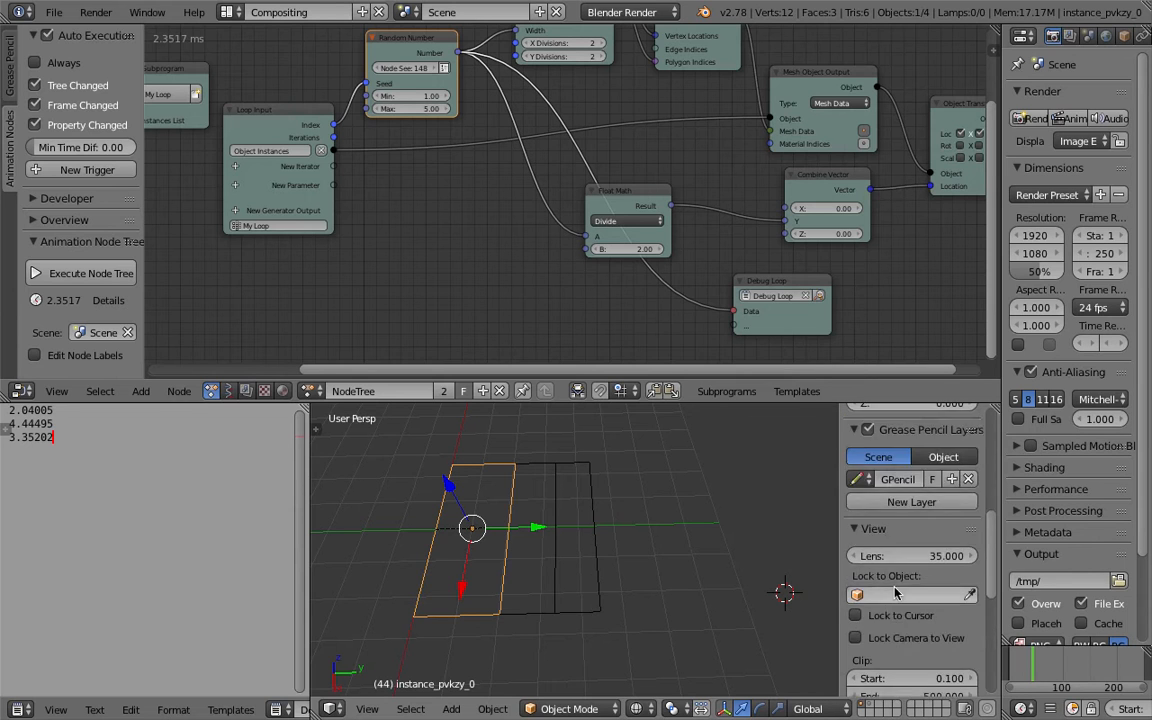
pyautogui.scroll(8, 895, 590)
pyautogui.scroll(-3, 895, 570)
pyautogui.rightClick(528, 496)
pyautogui.rightClick(518, 505)
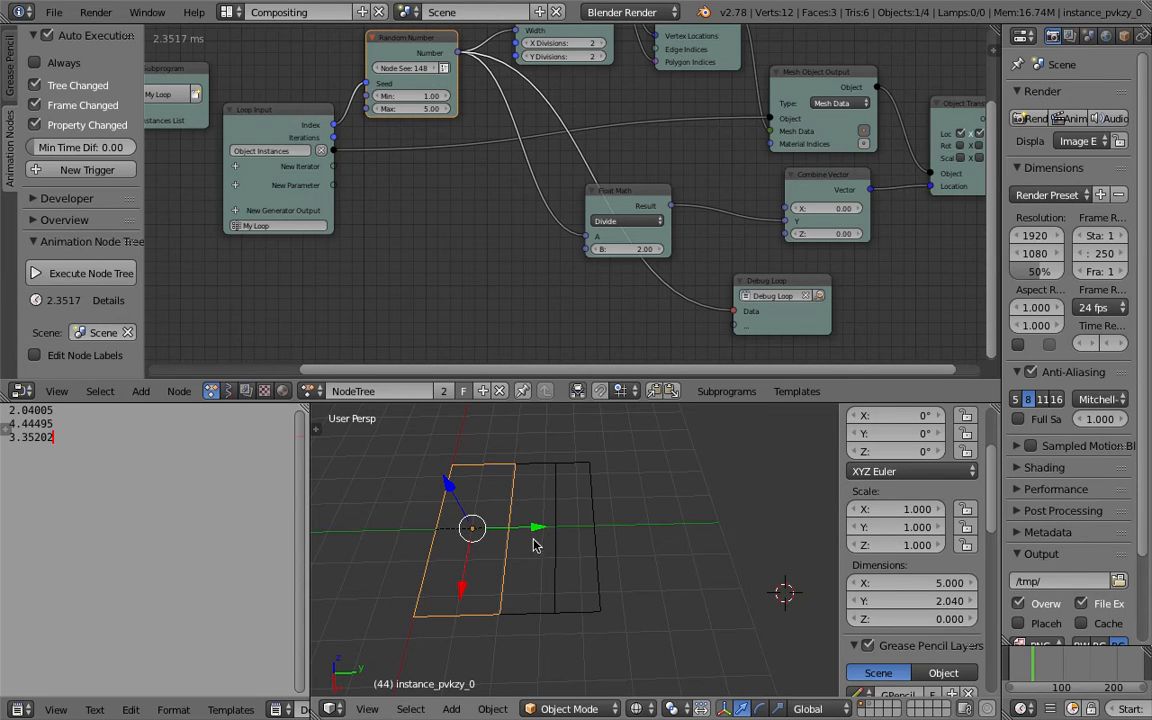
# Step: Select all three planes, duplicate them, and move the copies along the X axis clear of the originals
pyautogui.scroll(-4, 557, 509)
pyautogui.keyDown('shift'); pyautogui.rightClick(569, 516); pyautogui.keyUp('shift')
pyautogui.keyDown('shift'); pyautogui.rightClick(576, 516); pyautogui.keyUp('shift')
pyautogui.keyDown('shift'); pyautogui.moveTo(574, 516); pyautogui.dragTo(578, 483, button='middle'); pyautogui.keyUp('shift')
pyautogui.hotkey('shift', 'd')
pyautogui.press('z')
pyautogui.rightClick(597, 546)
pyautogui.moveTo(539, 564); pyautogui.dragTo(548, 665)
pyautogui.keyDown('shift'); pyautogui.moveTo(548, 665); pyautogui.dragTo(554, 595, button='middle'); pyautogui.keyUp('shift')
pyautogui.scroll(2, 555, 547)
# Step: Spread the second and third copied planes along the Y axis beside the first copy, and save the file
pyautogui.rightClick(546, 494)
pyautogui.rightClick(560, 520)
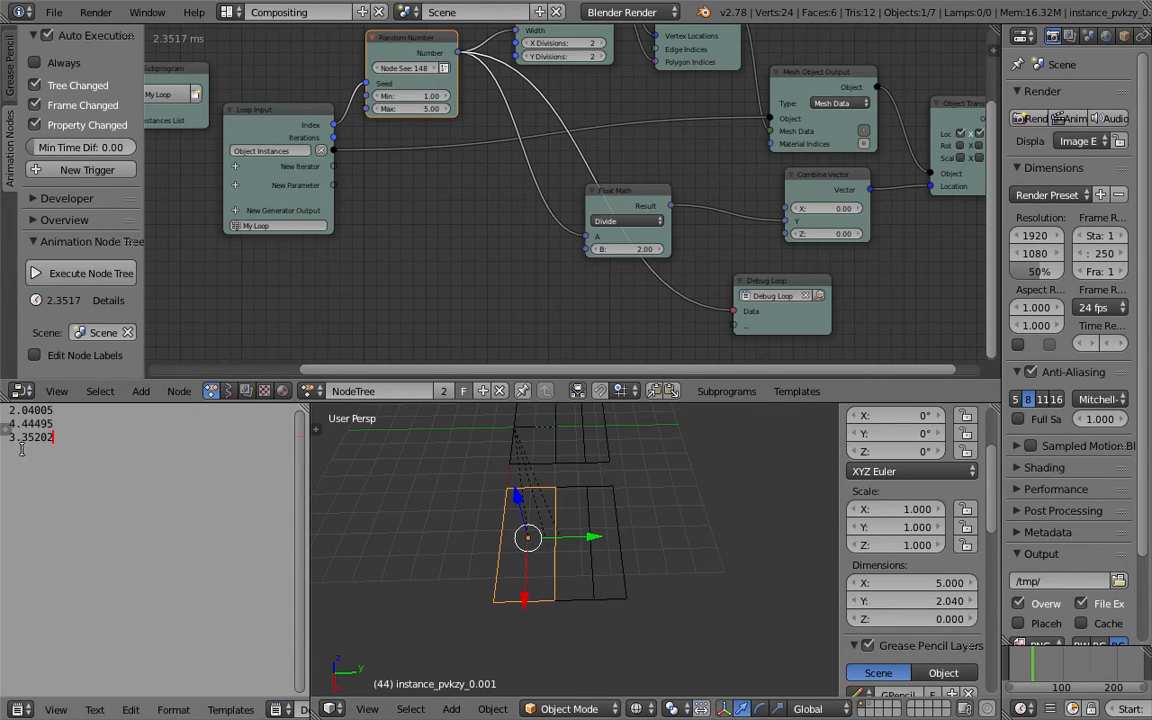
pyautogui.rightClick(565, 496)
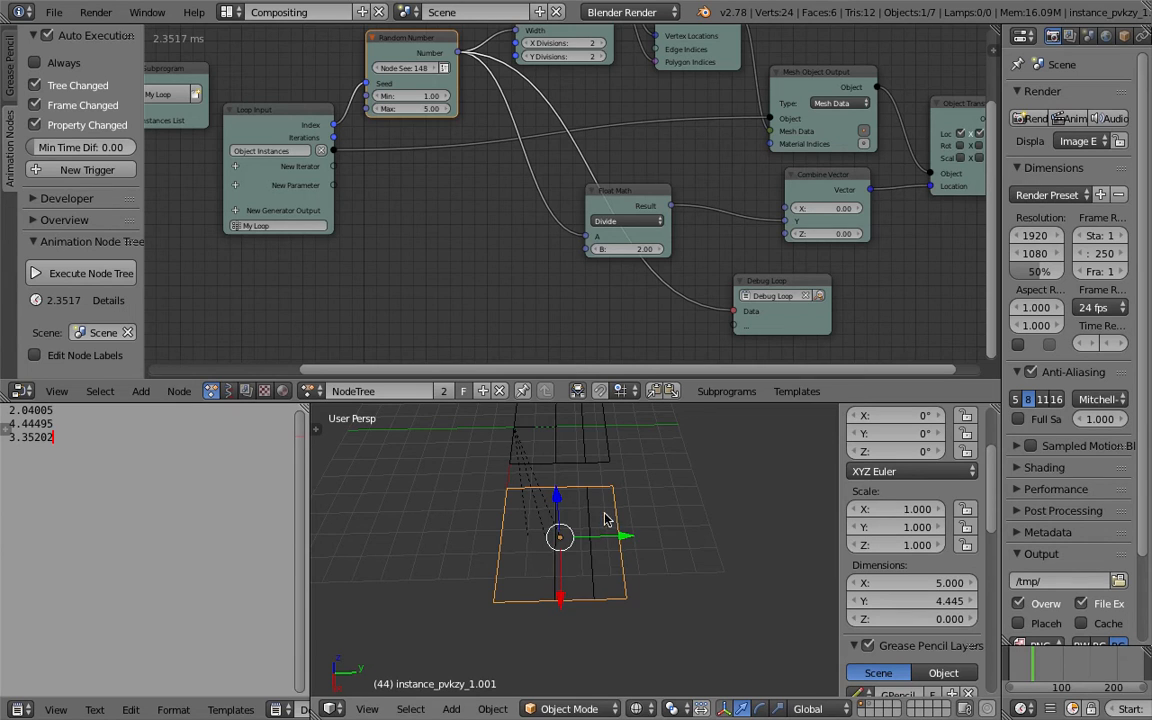
pyautogui.moveTo(626, 538); pyautogui.dragTo(691, 539)
pyautogui.rightClick(592, 519)
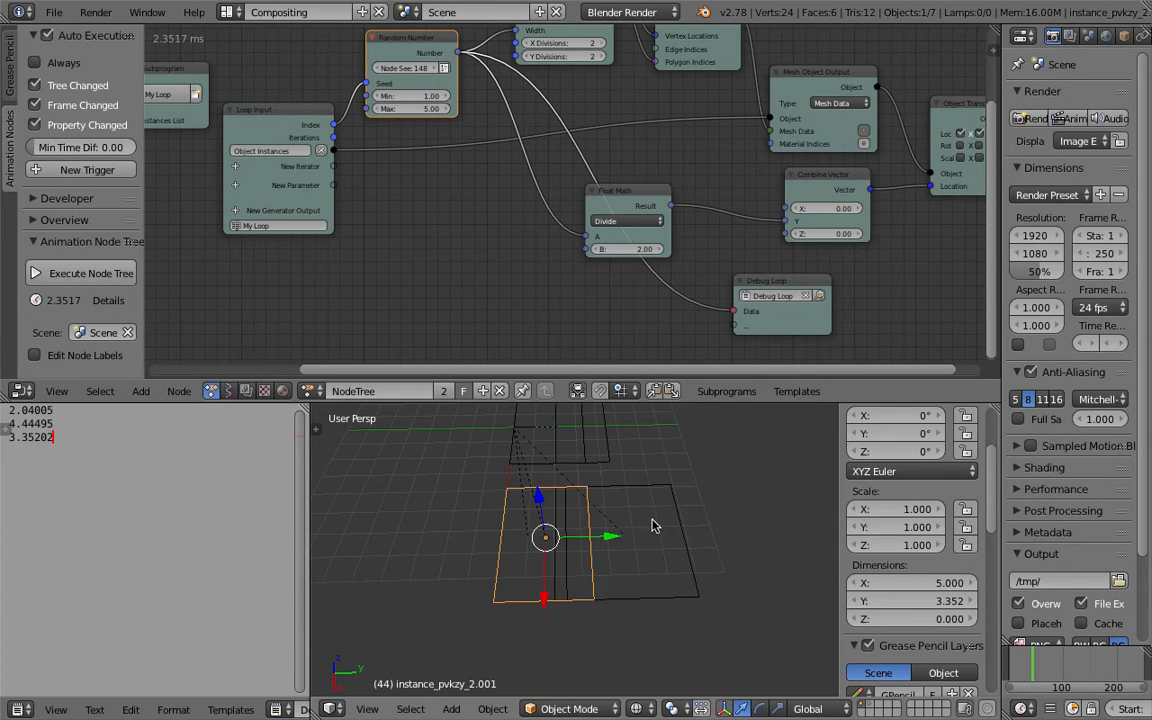
pyautogui.moveTo(609, 539); pyautogui.dragTo(799, 539)
pyautogui.keyDown('shift'); pyautogui.moveTo(738, 523); pyautogui.dragTo(519, 537, button='middle'); pyautogui.keyUp('shift')
pyautogui.hotkey('ctrl', 's')
pyautogui.click(600, 555)
# Step: Select the spread-out copies in turn to examine their Y dimensions, and save the file
pyautogui.rightClick(478, 519)
pyautogui.rightClick(608, 530)
pyautogui.rightClick(490, 495)
pyautogui.hotkey('ctrl', 's')
pyautogui.click(512, 497)
pyautogui.rightClick(626, 553)
pyautogui.hotkey('ctrl', 's')
pyautogui.click(604, 565)
pyautogui.rightClick(496, 522)
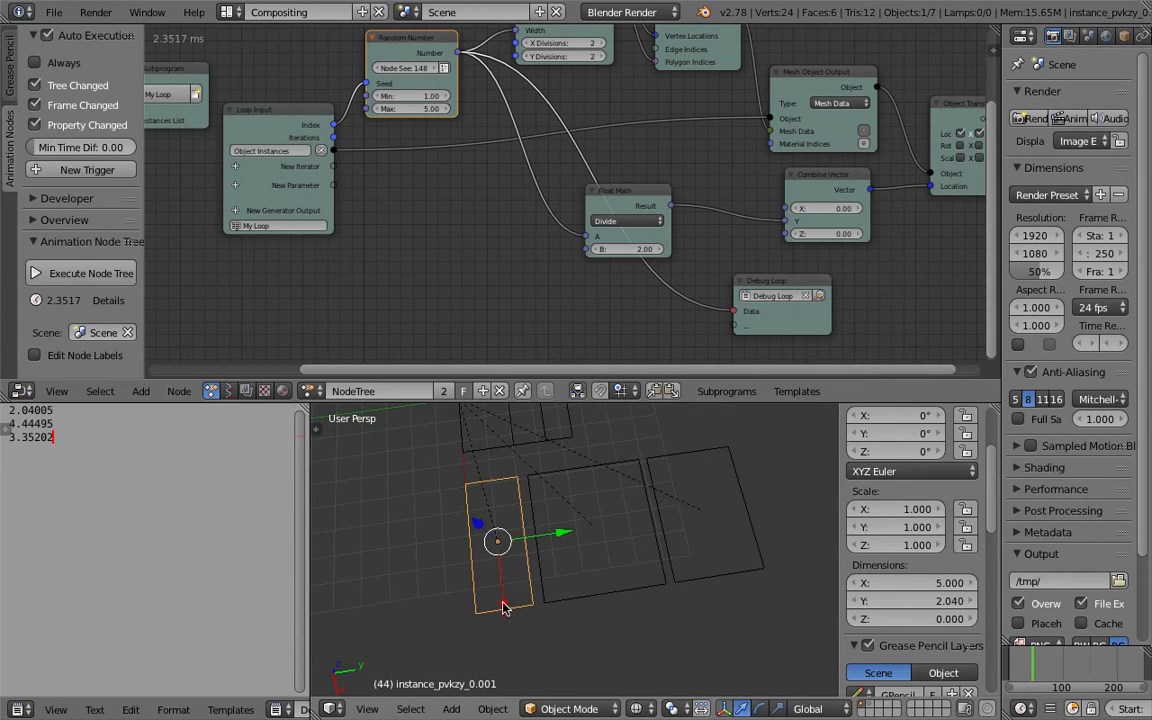
# Step: Move the middle copied plane along the Y axis until it nearly touches the first copy
pyautogui.rightClick(640, 513)
pyautogui.press('g')
pyautogui.press('y')
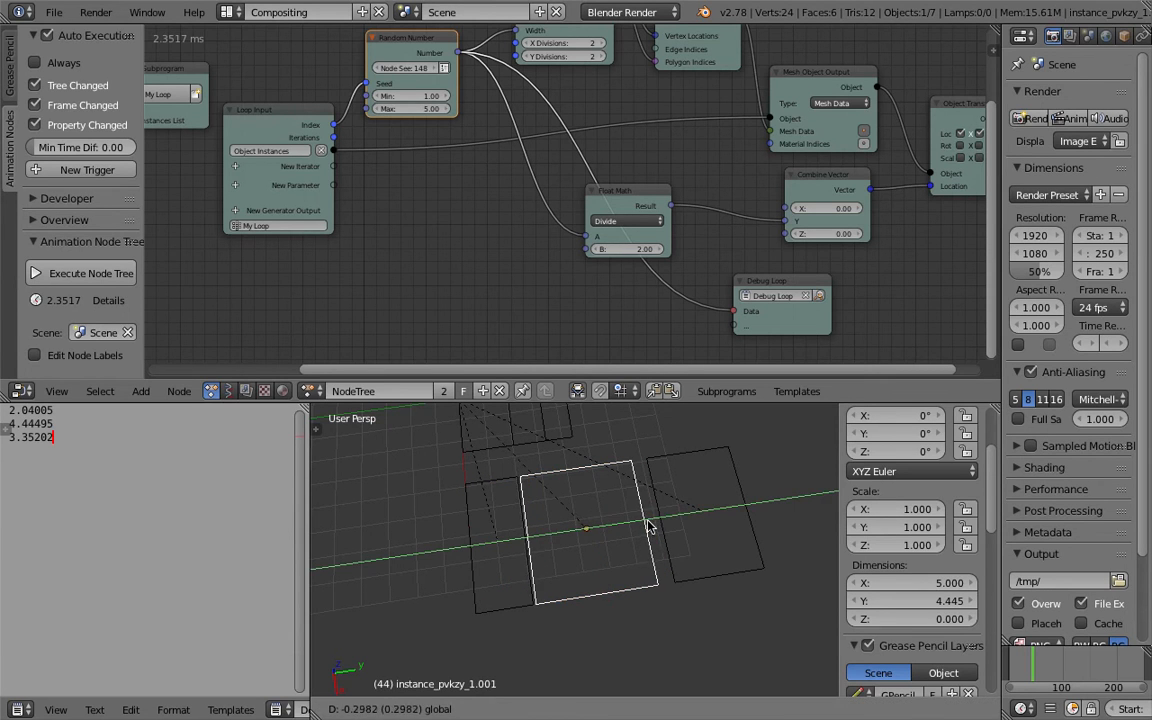
pyautogui.click(626, 528)
pyautogui.rightClick(475, 530)
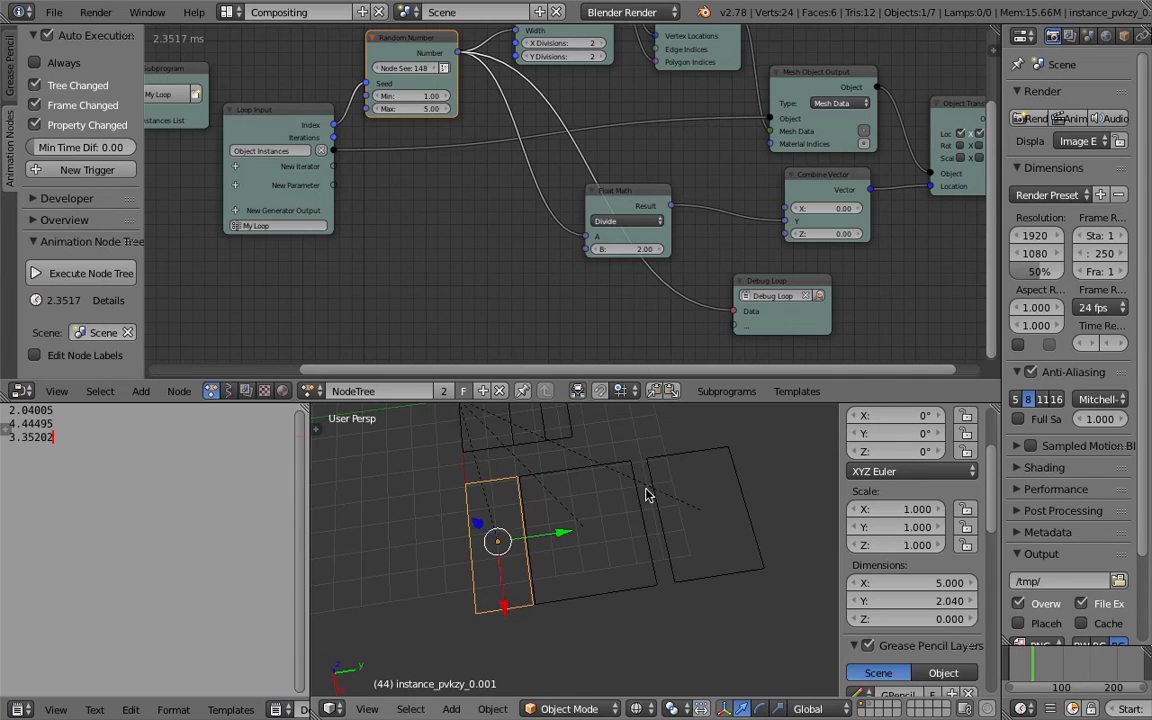
# Step: Move the third copied plane along the Y axis up against the middle copy, and save the file
pyautogui.rightClick(690, 500)
pyautogui.press('g')
pyautogui.press('y')
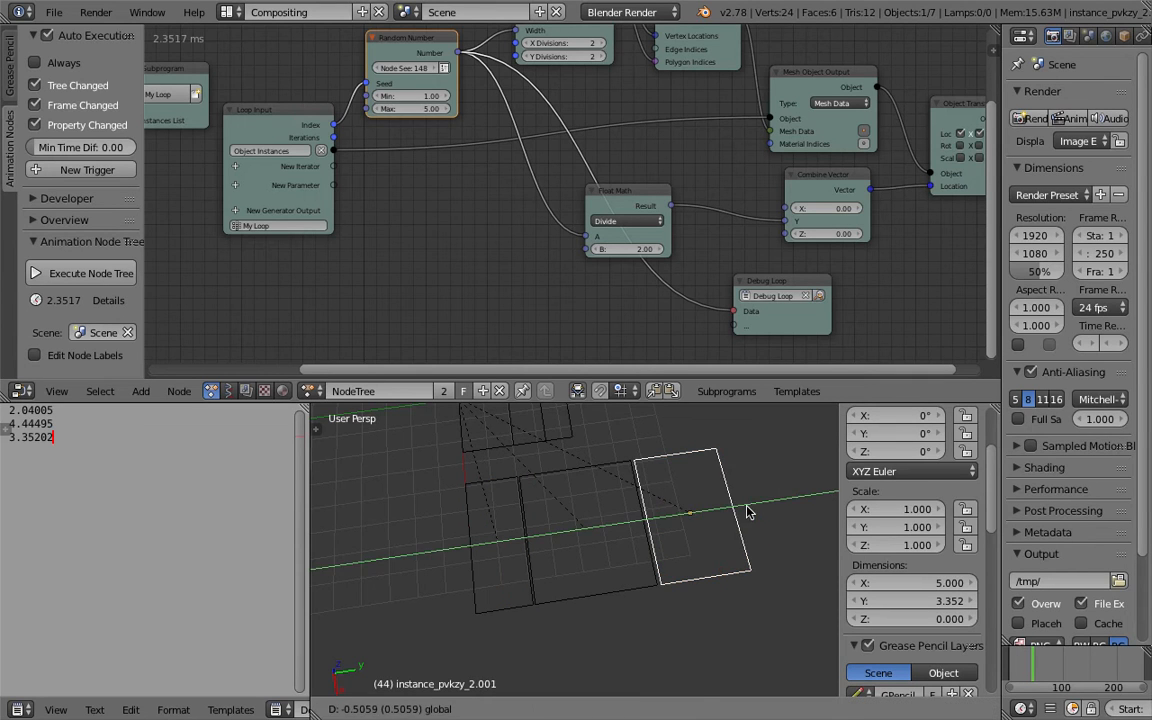
pyautogui.click(748, 511)
pyautogui.hotkey('ctrl', 's')
pyautogui.click(748, 511)
# Step: Select the adjoining copies singly and together to examine how each offset depends on the preceding widths, and save the file
pyautogui.rightClick(508, 489)
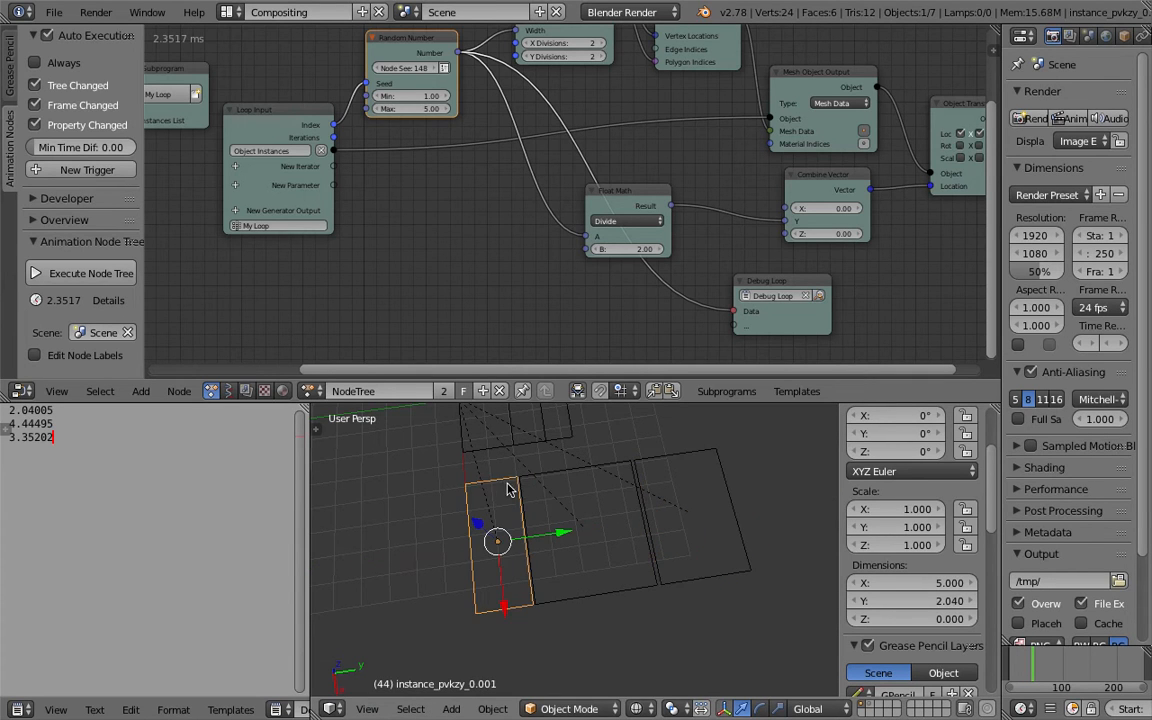
pyautogui.keyDown('shift'); pyautogui.rightClick(563, 478); pyautogui.keyUp('shift')
pyautogui.moveTo(570, 540); pyautogui.dragTo(563, 497, button='middle')
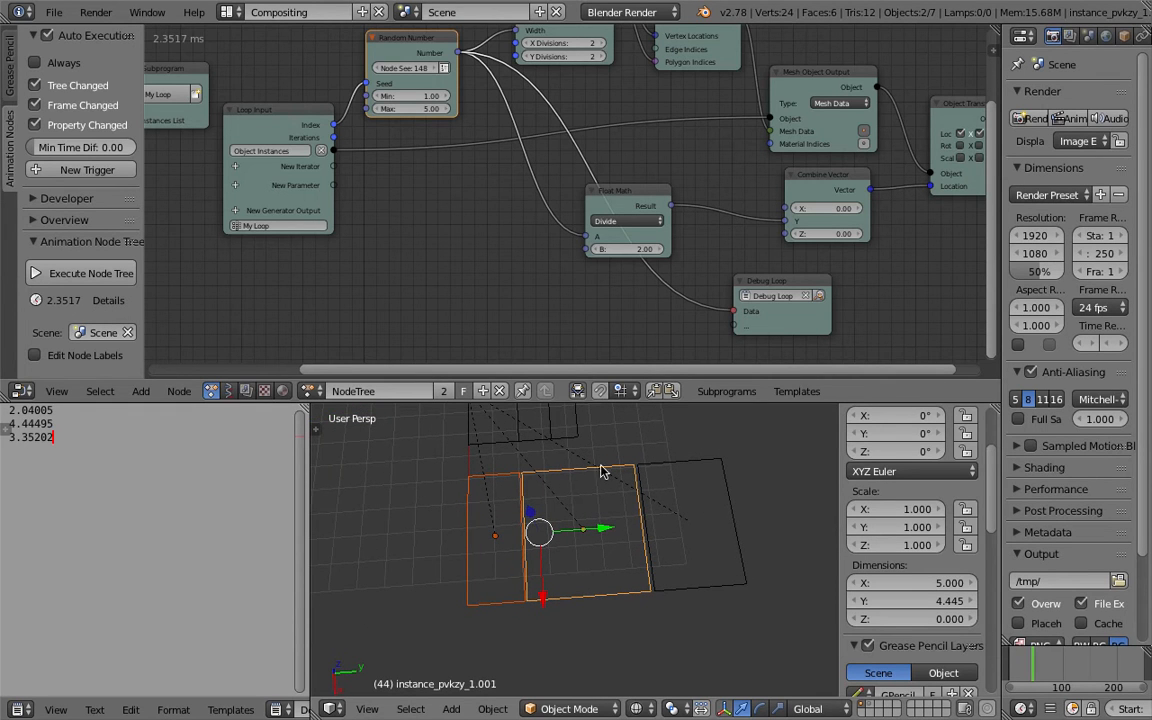
pyautogui.rightClick(670, 497)
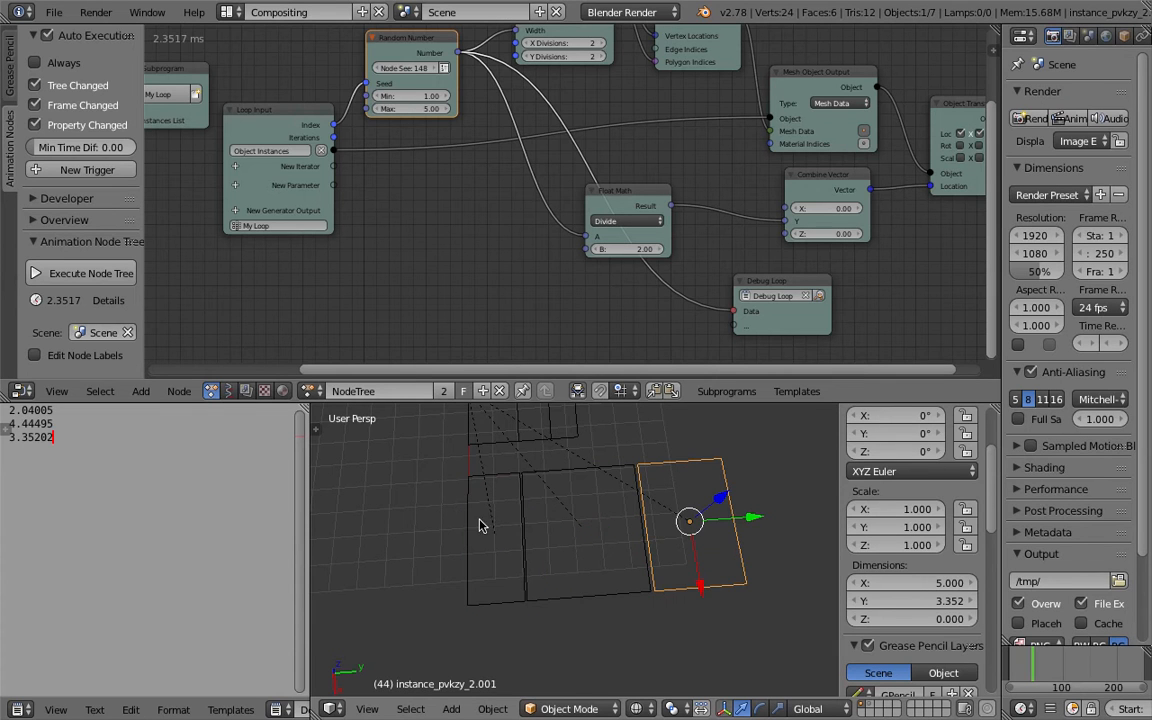
pyautogui.rightClick(579, 466)
pyautogui.rightClick(494, 475)
pyautogui.rightClick(604, 467)
pyautogui.rightClick(659, 462)
pyautogui.hotkey('ctrl', 's')
pyautogui.click(645, 463)
# Step: Delete the three copied planes from the scene and save the file
pyautogui.moveTo(593, 469); pyautogui.dragTo(734, 487, button='middle')
pyautogui.rightClick(580, 545)
pyautogui.keyDown('shift'); pyautogui.rightClick(594, 560); pyautogui.keyUp('shift')
pyautogui.rightClick(676, 447)
pyautogui.keyDown('shift'); pyautogui.rightClick(674, 490); pyautogui.keyUp('shift')
pyautogui.keyDown('shift'); pyautogui.rightClick(664, 562); pyautogui.keyUp('shift')
pyautogui.press('x')
pyautogui.click(654, 567)
pyautogui.moveTo(654, 567); pyautogui.dragTo(561, 547, button='middle')
pyautogui.hotkey('ctrl', 's')
pyautogui.click(561, 547)
# Step: Select the third original plane, look at the overlapping planes from above, and save the file
pyautogui.rightClick(470, 543)
pyautogui.scroll(-3, 475, 543)
pyautogui.moveTo(483, 543); pyautogui.dragTo(491, 555, button='middle')
pyautogui.hotkey('ctrl', 's')
pyautogui.click(491, 553)
pyautogui.scroll(6, 490, 580)
pyautogui.hotkey('ctrl', 's')
pyautogui.click(522, 545)
pyautogui.scroll(-6, 500, 552)
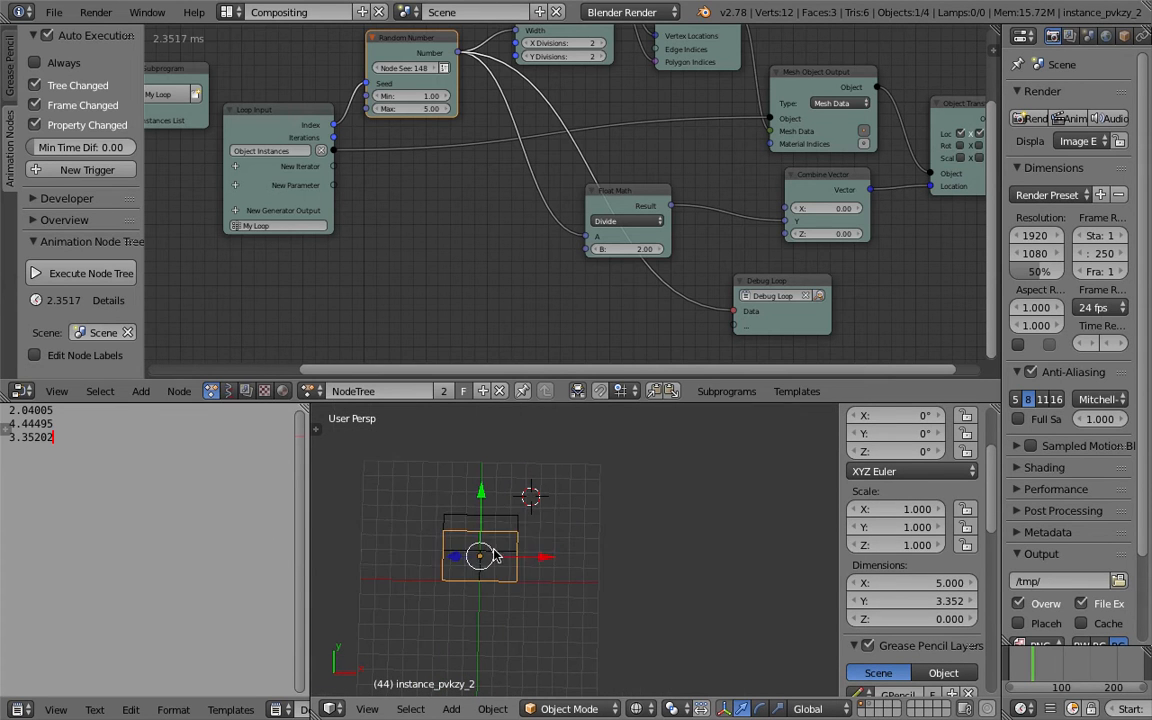
# Step: Narrow the 3D view's properties region and save the file
pyautogui.moveTo(848, 470); pyautogui.dragTo(880, 466)
pyautogui.hotkey('ctrl', 's')
pyautogui.click(876, 460)
pyautogui.scroll(3, 468, 197)
pyautogui.hotkey('ctrl', 's')
pyautogui.click(454, 220)
# Step: Reduce the Grid Mesh node's Length to 2.63 and save the file
pyautogui.scroll(2, 555, 237)
pyautogui.moveTo(590, 171); pyautogui.dragTo(563, 171)
pyautogui.moveTo(536, 242); pyautogui.dragTo(511, 106, button='middle')
pyautogui.scroll(-2, 513, 120)
pyautogui.scroll(2, 530, 562)
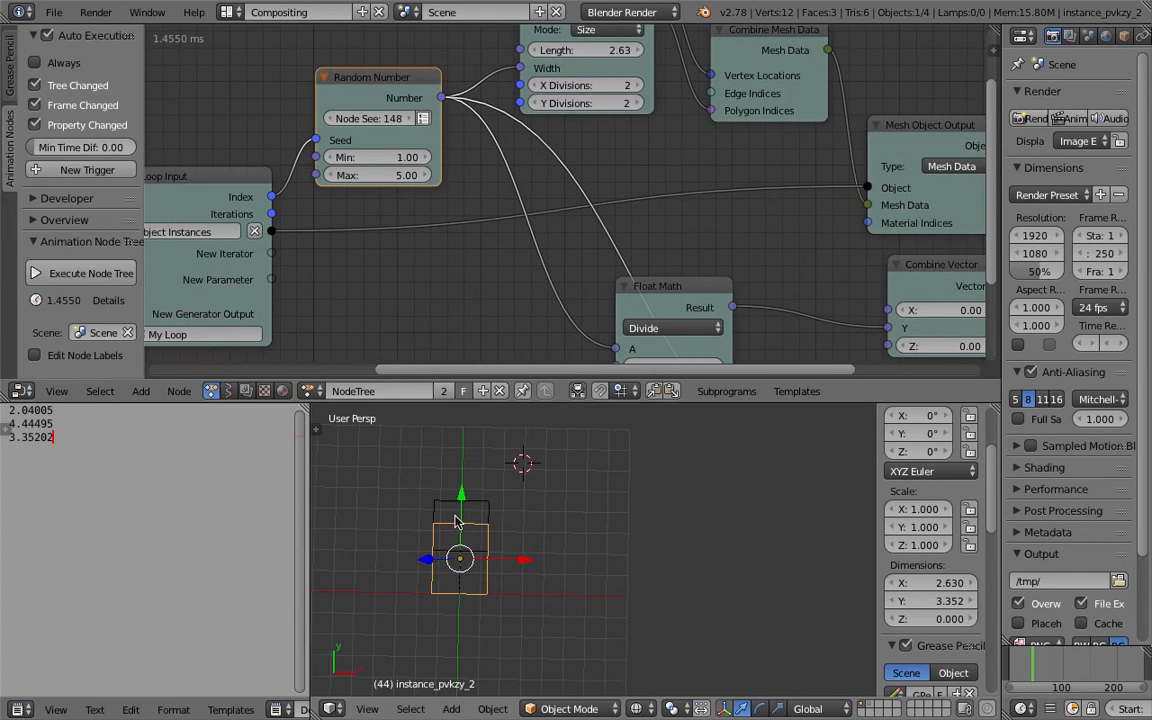
pyautogui.moveTo(561, 293); pyautogui.dragTo(545, 234, button='middle')
pyautogui.moveTo(449, 514)
pyautogui.mouseDown(button='middle')
pyautogui.moveTo(444, 532)
pyautogui.moveTo(451, 524)
pyautogui.mouseUp(button='middle')
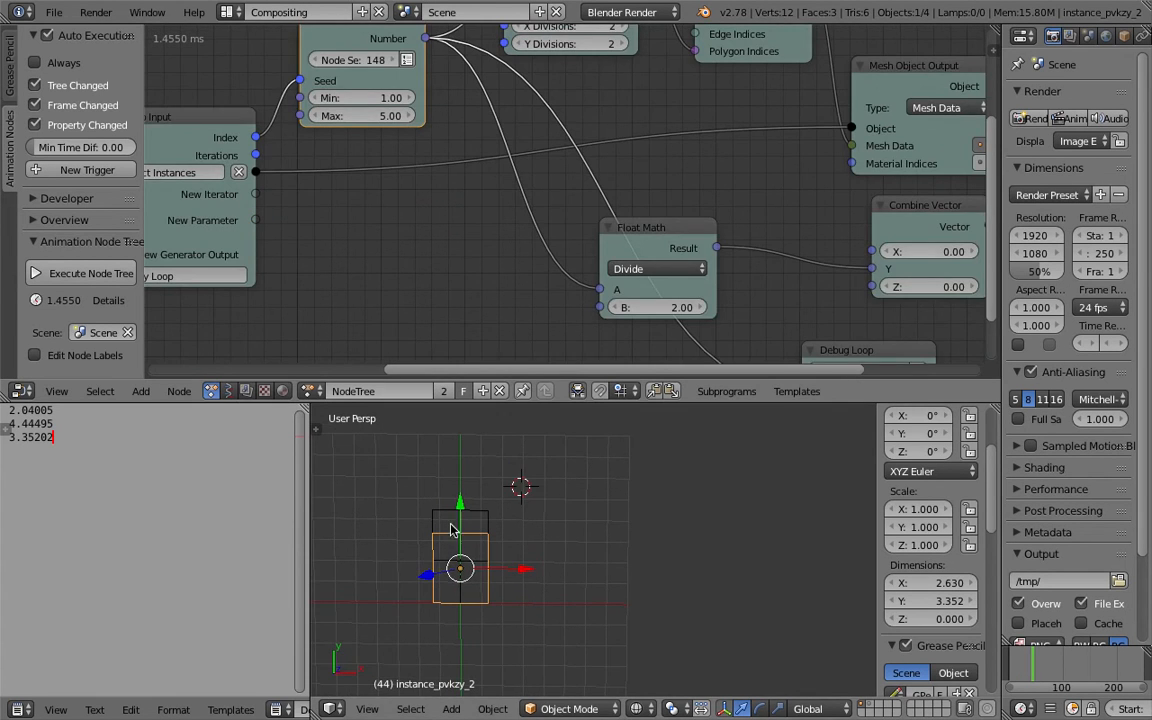
pyautogui.hotkey('ctrl', 's')
pyautogui.press('Return')
# Step: Rearrange the Float Math and Combine Vector nodes to leave more room between them, and save the file
pyautogui.moveTo(496, 252); pyautogui.dragTo(528, 189, button='middle')
pyautogui.moveTo(693, 148); pyautogui.dragTo(729, 119)
pyautogui.moveTo(866, 176); pyautogui.dragTo(688, 189, button='middle')
pyautogui.scroll(-1, 714, 187)
pyautogui.click(729, 145)
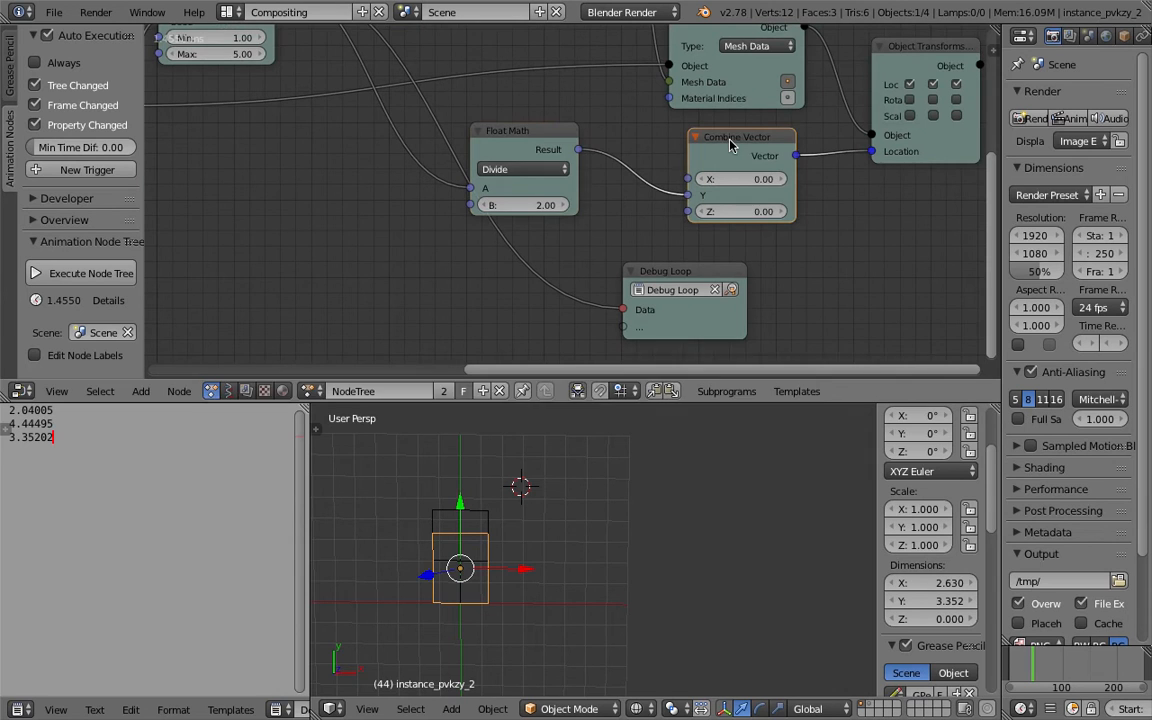
pyautogui.moveTo(729, 145); pyautogui.dragTo(741, 145)
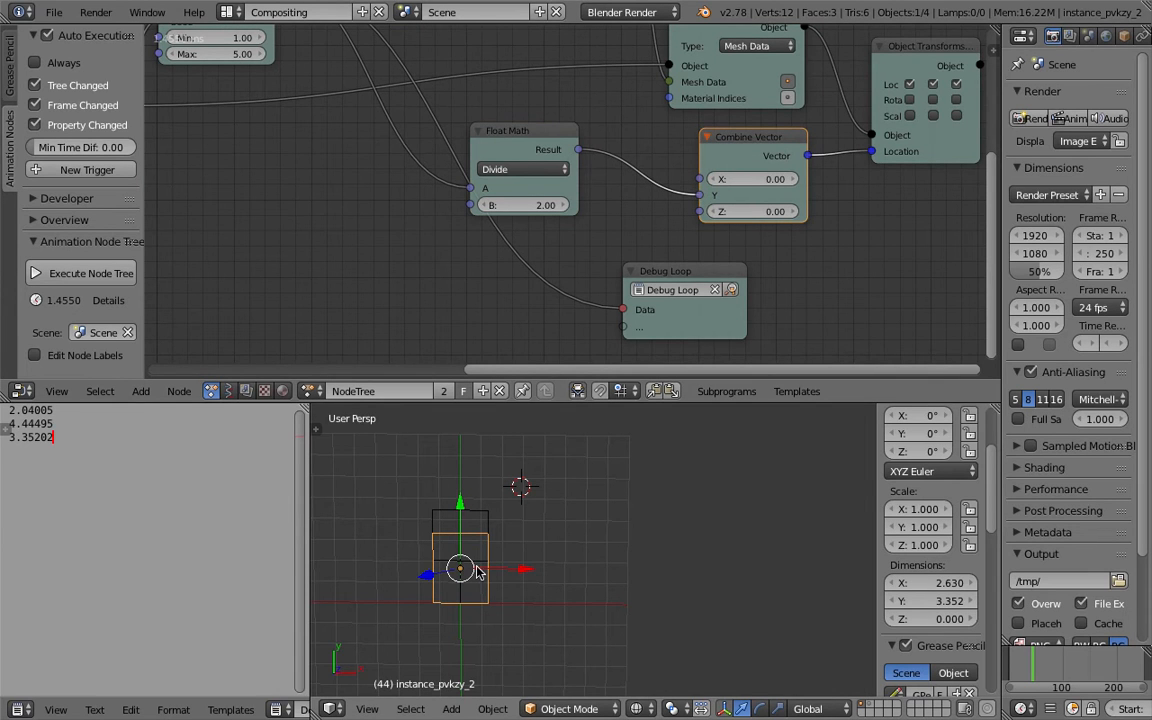
pyautogui.hotkey('ctrl', 's')
pyautogui.click(373, 249)
# Step: Add a Line Mesh node near the Float Math node and delete it
pyautogui.hotkey('shift', 'a')
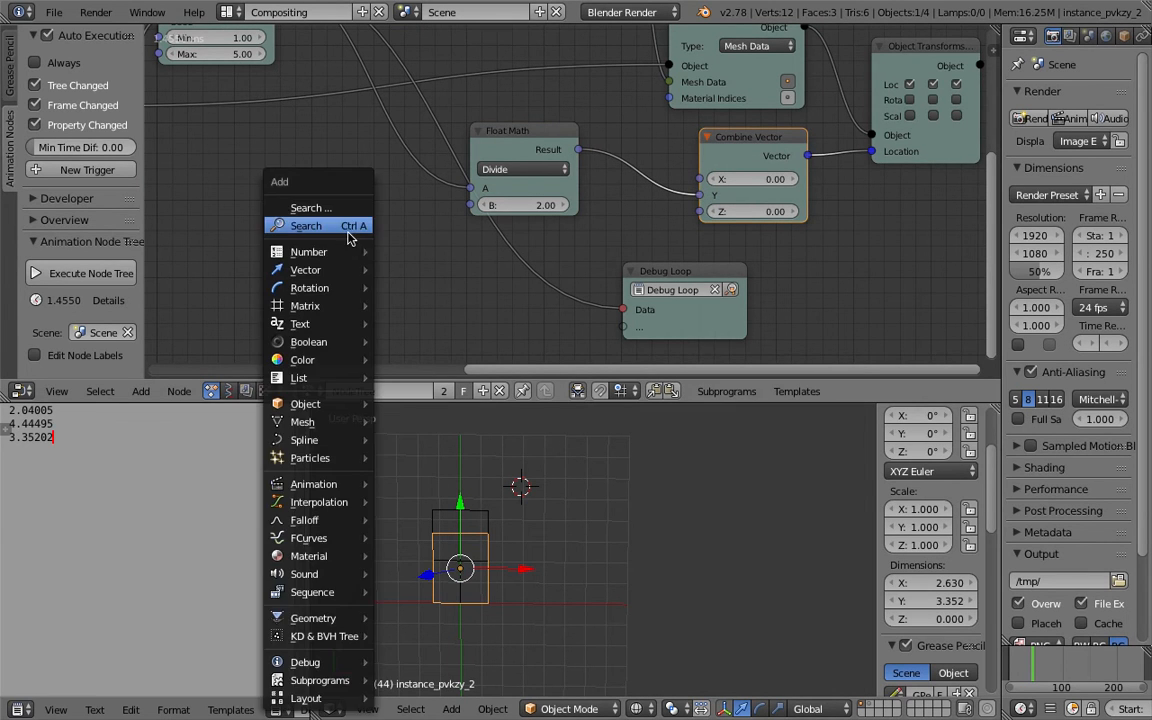
pyautogui.click(348, 238)
pyautogui.write('line mesh')
pyautogui.press('Return')
pyautogui.click(288, 200)
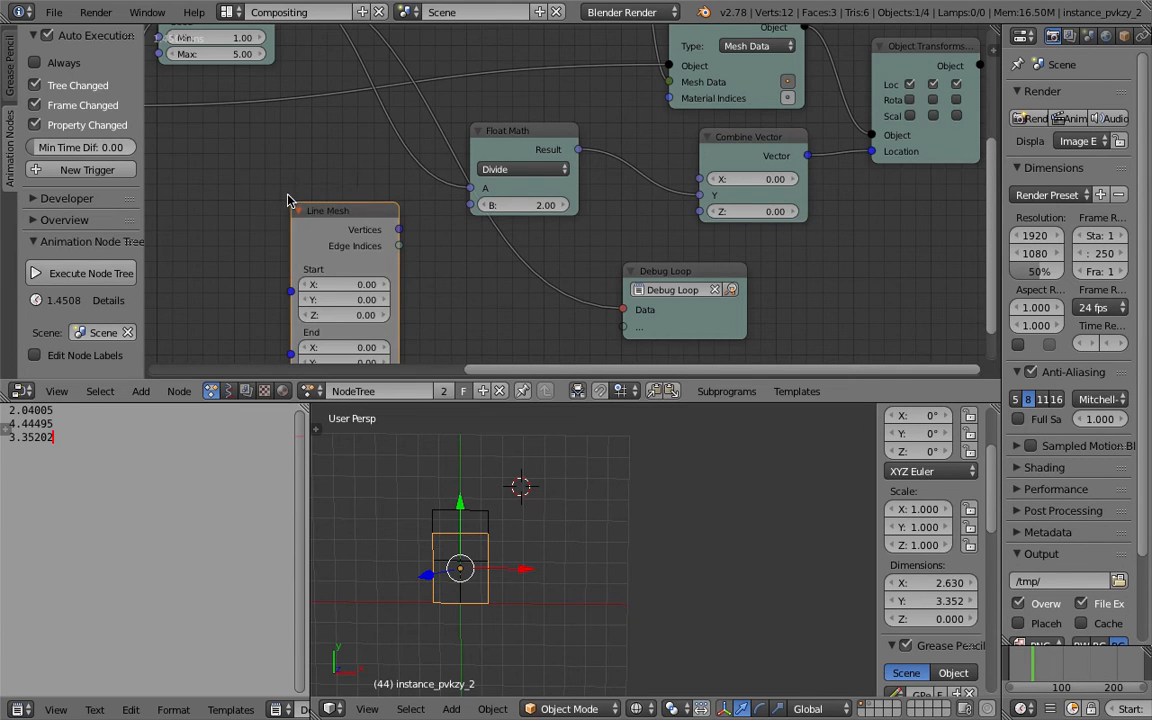
pyautogui.scroll(-1, 288, 200)
pyautogui.press('x')
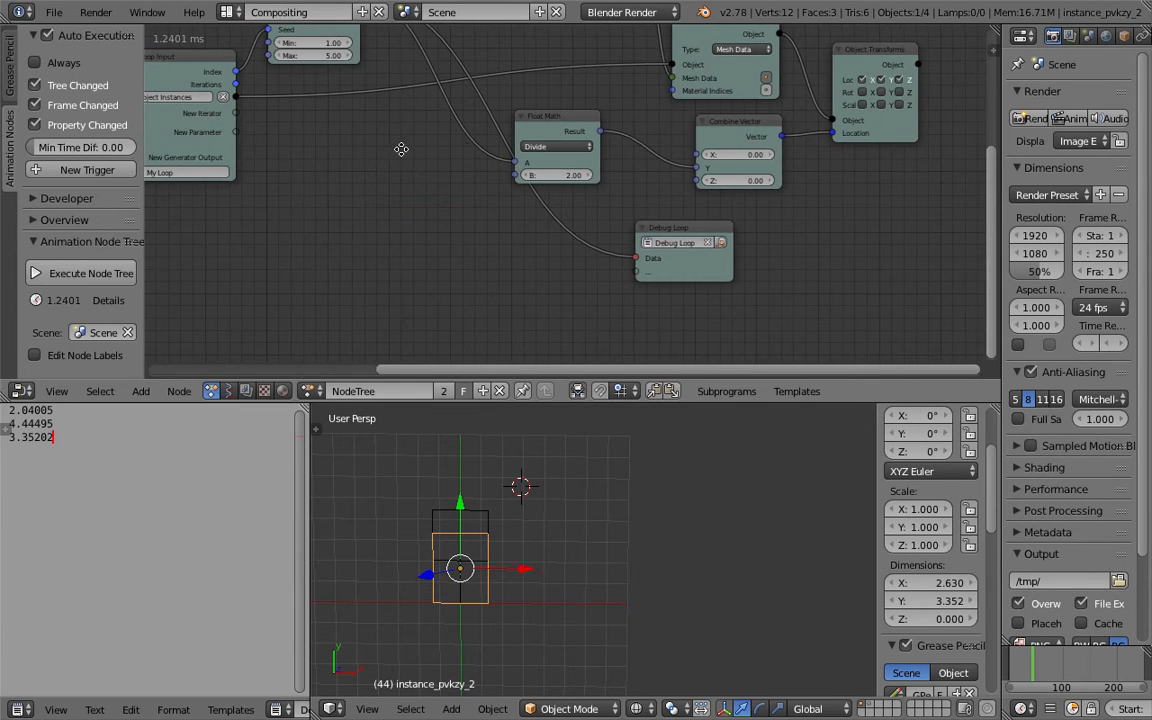
# Step: Link the Loop Input's Index output to the X input of the Combine Vector node
pyautogui.moveTo(399, 147); pyautogui.dragTo(436, 173, button='middle')
pyautogui.moveTo(270, 115); pyautogui.dragTo(310, 130)
pyautogui.moveTo(446, 203); pyautogui.dragTo(725, 197)
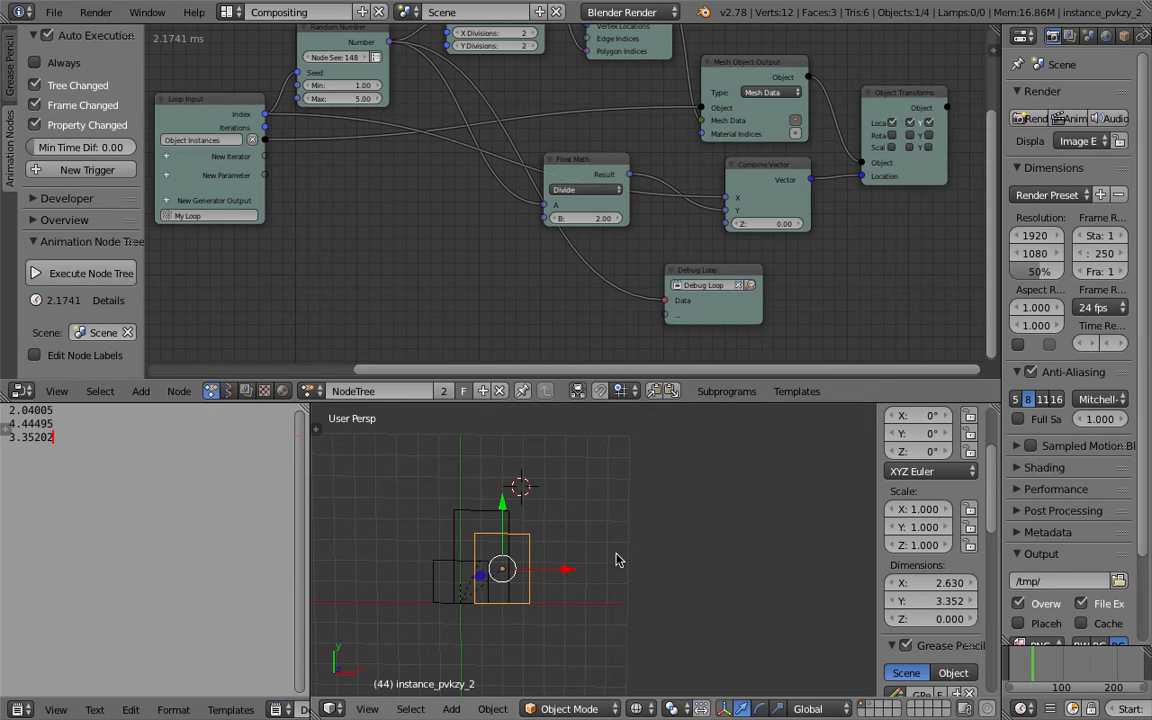
# Step: Duplicate the Float Math node and insert the copy into the link between Index and the Combine Vector's X
pyautogui.moveTo(601, 163); pyautogui.dragTo(631, 136)
pyautogui.moveTo(614, 138); pyautogui.dragTo(619, 176, button='middle')
pyautogui.hotkey('shift', 'd')
pyautogui.click(459, 192)
# Step: Change the duplicated Float Math node to Multiply with B at 3.26, and save the file
pyautogui.click(460, 221)
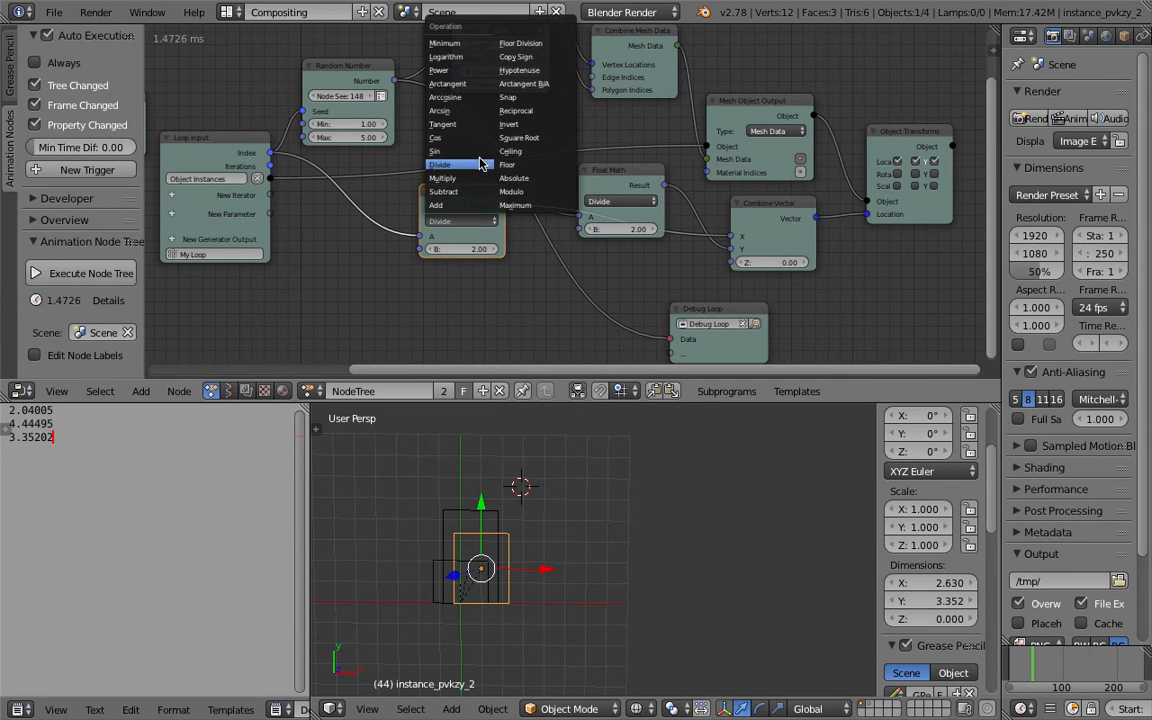
pyautogui.click(474, 180)
pyautogui.moveTo(468, 249); pyautogui.dragTo(510, 249)
pyautogui.moveTo(523, 143); pyautogui.dragTo(525, 260, button='middle')
pyautogui.hotkey('ctrl', 's')
pyautogui.click(526, 261)
# Step: Reduce the Grid Mesh node's Length to 1.37 and the Multiply node's B value to 1.88
pyautogui.moveTo(336, 205); pyautogui.dragTo(411, 187, button='middle')
pyautogui.moveTo(578, 145); pyautogui.dragTo(538, 145)
pyautogui.moveTo(592, 241); pyautogui.dragTo(601, 174, button='middle')
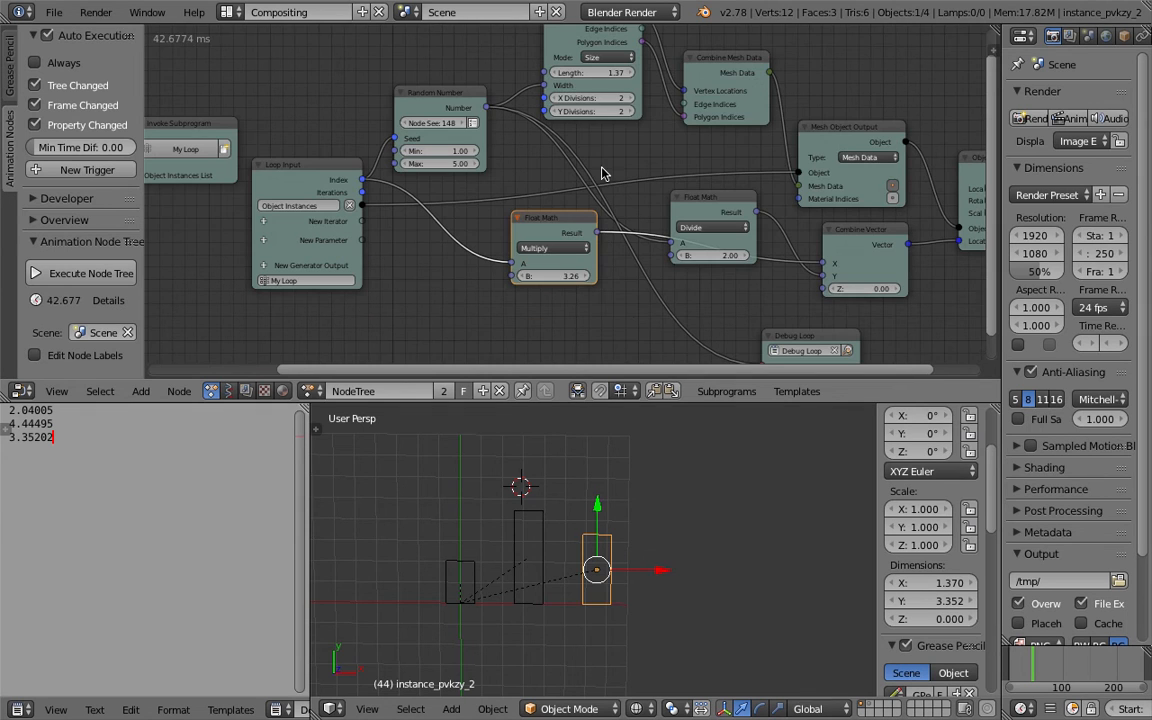
pyautogui.moveTo(562, 277); pyautogui.dragTo(565, 286)
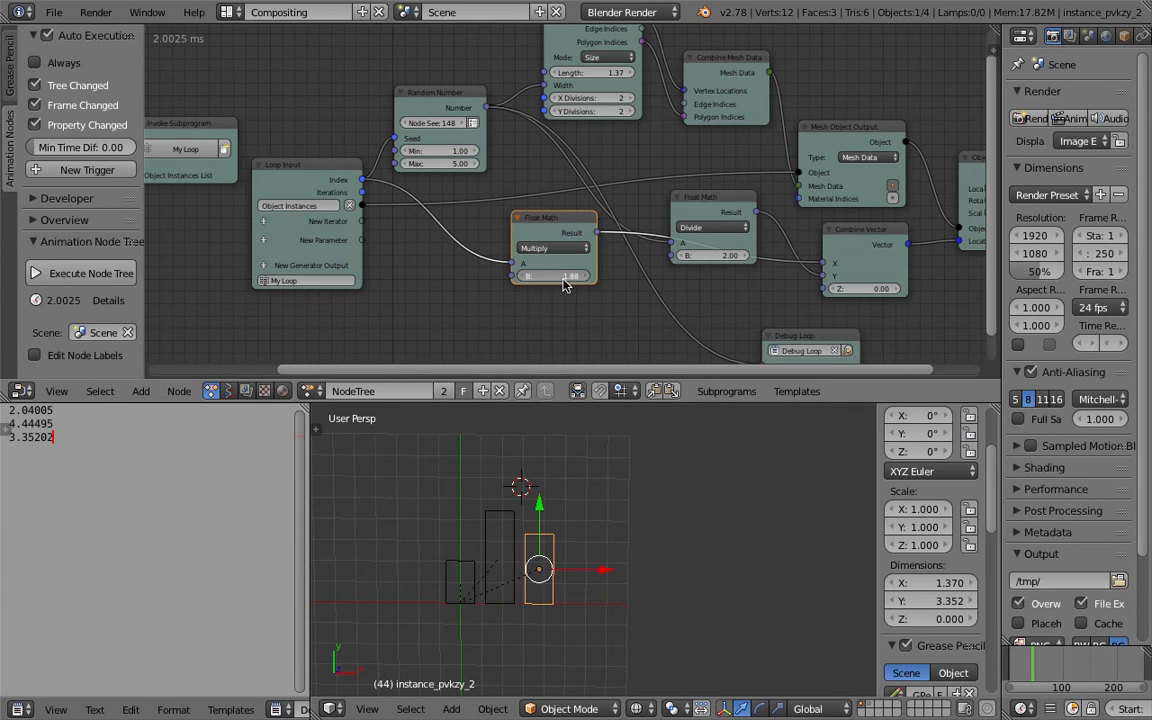
# Step: Switch the 3D view to solid shading and save the file
pyautogui.press('z')
pyautogui.moveTo(664, 580)
pyautogui.mouseDown(button='middle')
pyautogui.moveTo(645, 550)
pyautogui.moveTo(662, 563)
pyautogui.mouseUp(button='middle')
pyautogui.hotkey('ctrl', 's')
pyautogui.click(662, 563)
# Step: Save the file and raise the Object Instancer's instance count to 20, and further to 30
pyautogui.moveTo(215, 275); pyautogui.dragTo(476, 223, button='middle')
pyautogui.hotkey('ctrl', 's')
pyautogui.click(476, 223)
pyautogui.moveTo(300, 128); pyautogui.dragTo(352, 128)
pyautogui.scroll(-4, 671, 512)
pyautogui.keyDown('shift'); pyautogui.moveTo(722, 511); pyautogui.dragTo(514, 527, button='middle'); pyautogui.keyUp('shift')
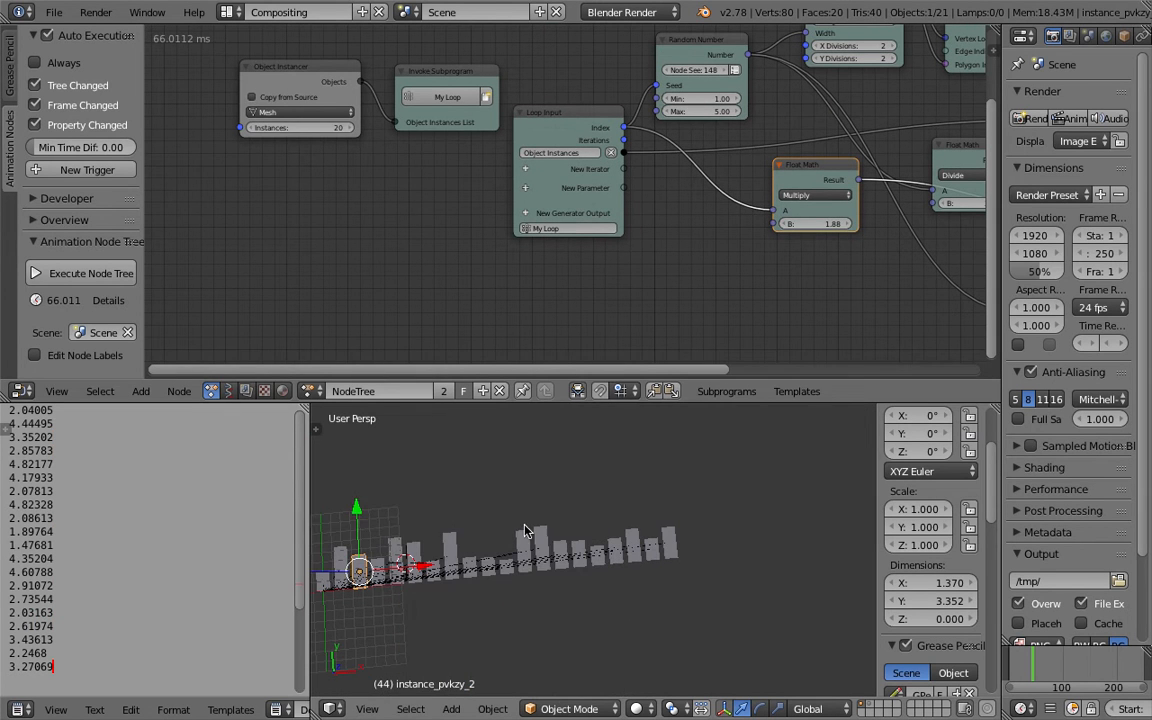
pyautogui.moveTo(266, 127); pyautogui.dragTo(301, 130)
pyautogui.moveTo(603, 525); pyautogui.dragTo(674, 483, button='middle')
# Step: Set the Random Number node's Min to 1.57 and Max to 17.30, and save the file
pyautogui.moveTo(642, 167); pyautogui.dragTo(598, 202, button='middle')
pyautogui.scroll(2, 622, 188)
pyautogui.moveTo(671, 144); pyautogui.dragTo(790, 144)
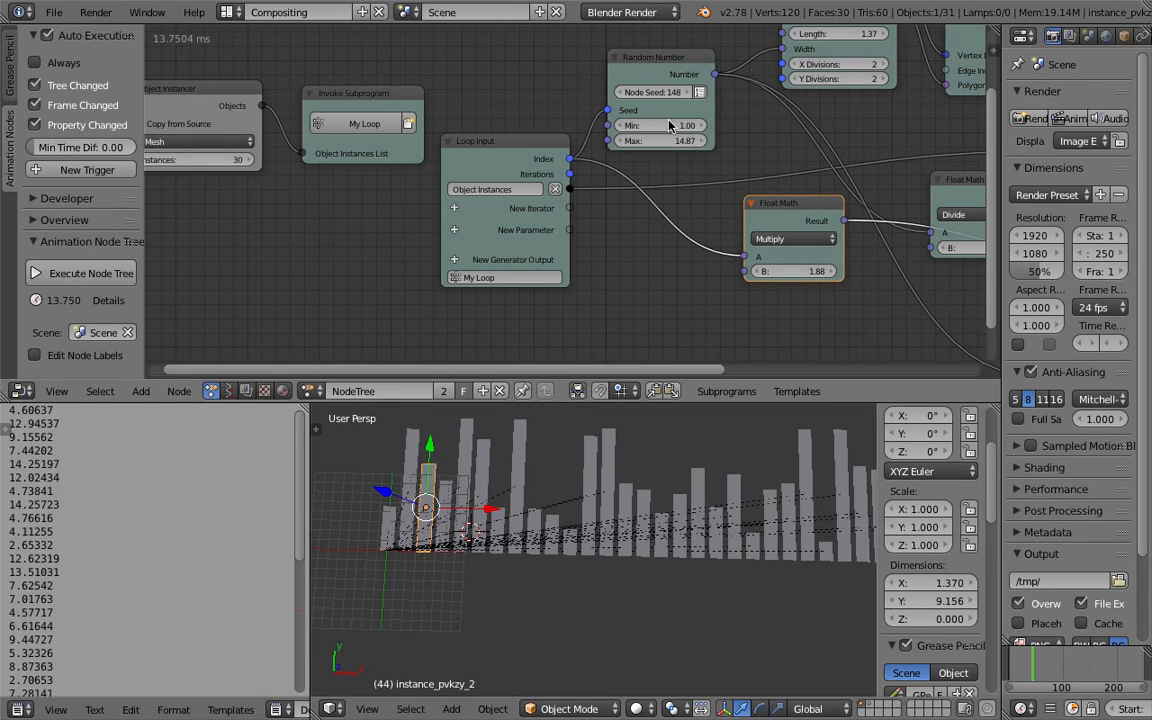
pyautogui.moveTo(671, 126); pyautogui.dragTo(712, 141)
pyautogui.moveTo(598, 428); pyautogui.dragTo(625, 530, button='middle')
pyautogui.hotkey('ctrl', 's')
pyautogui.click(625, 530)
# Step: Shift the Object Instancer node slightly away from Invoke Subprogram and turn off relationship lines in the 3D view
pyautogui.moveTo(248, 103); pyautogui.dragTo(568, 180, button='middle')
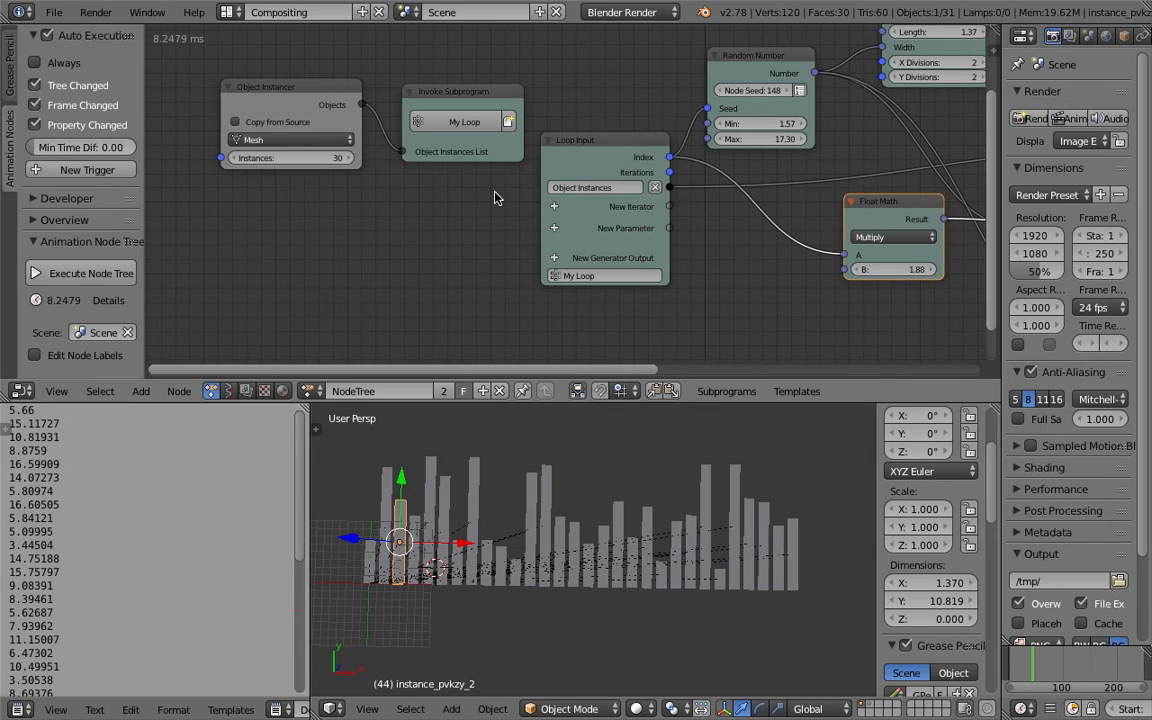
pyautogui.moveTo(328, 94); pyautogui.dragTo(311, 92)
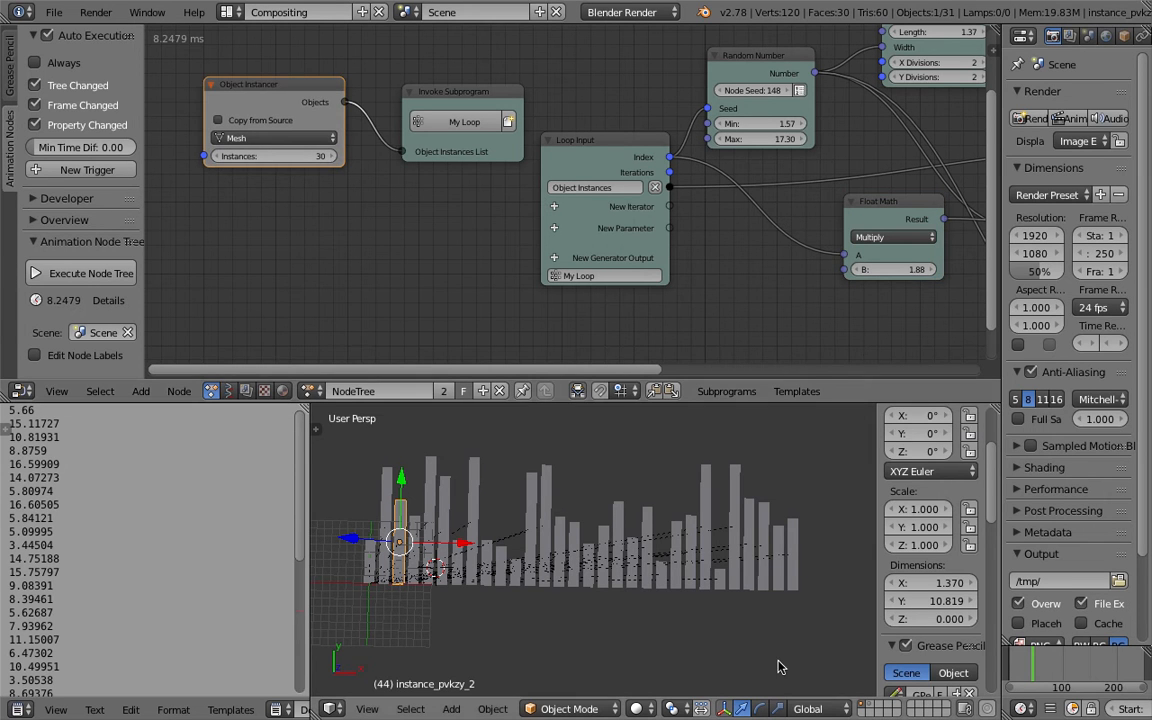
pyautogui.scroll(-15, 925, 560)
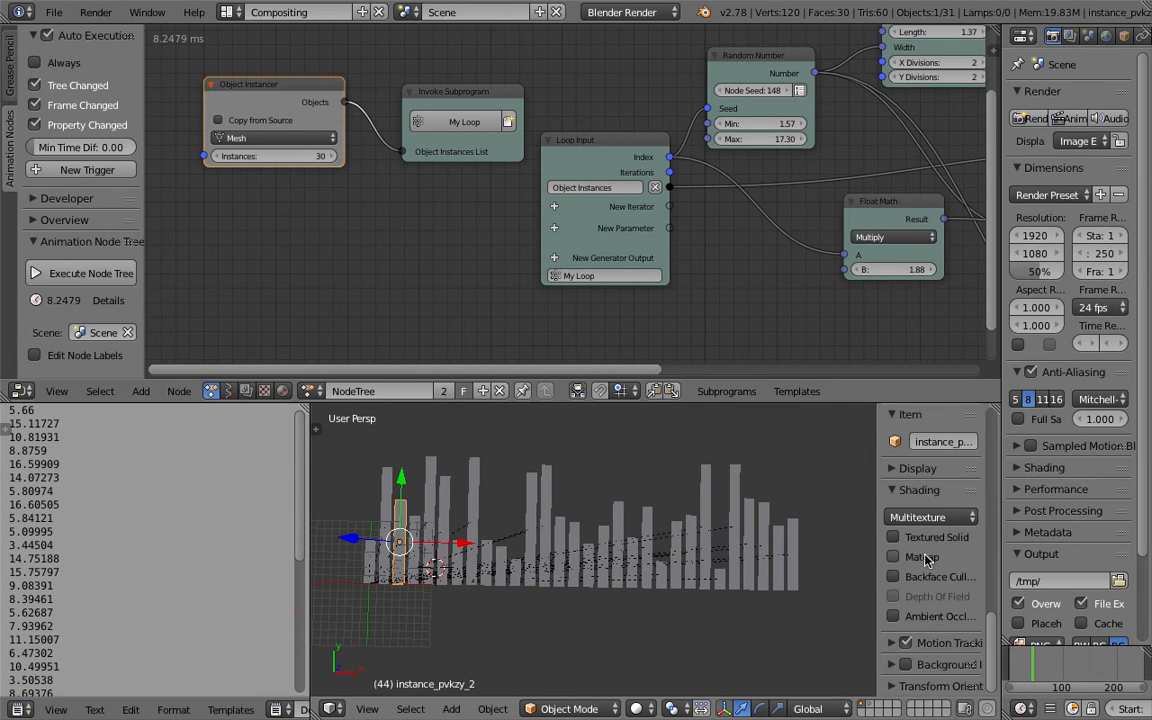
pyautogui.moveTo(876, 525); pyautogui.dragTo(810, 525)
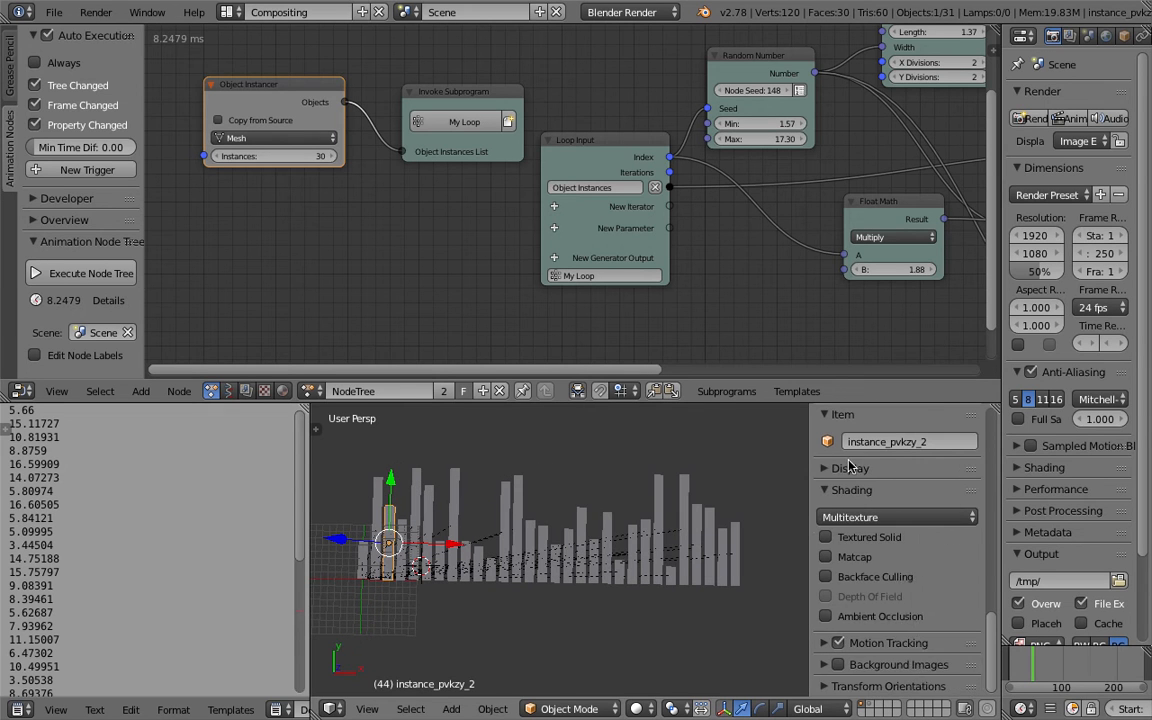
pyautogui.click(850, 468)
pyautogui.click(873, 580)
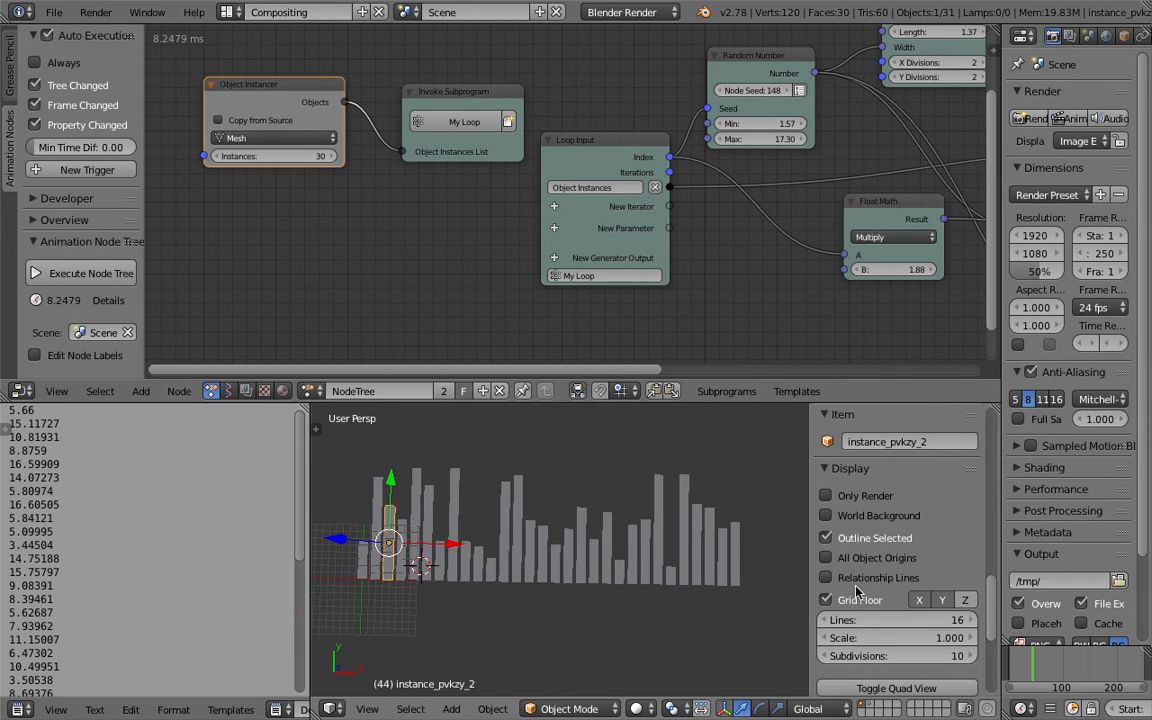
pyautogui.moveTo(590, 518); pyautogui.dragTo(508, 492, button='middle')
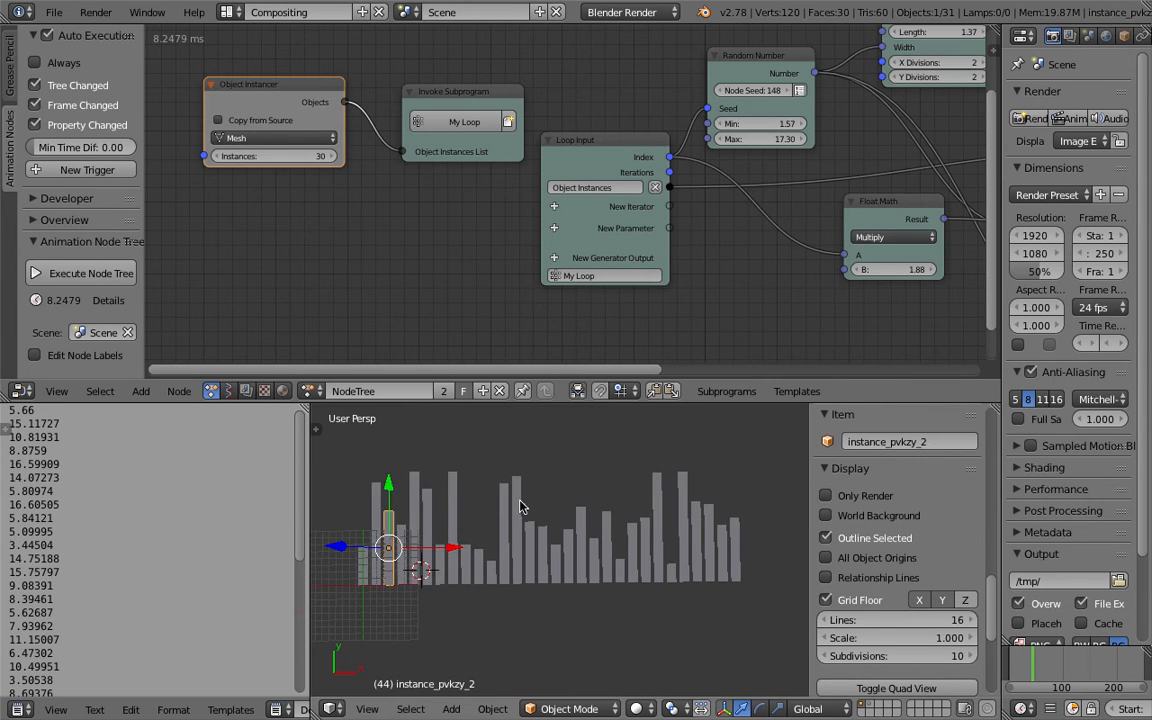
# Step: Show the world background in the 3D view and set the world's horizon colour to a 0.429 RGB grey
pyautogui.click(1105, 36)
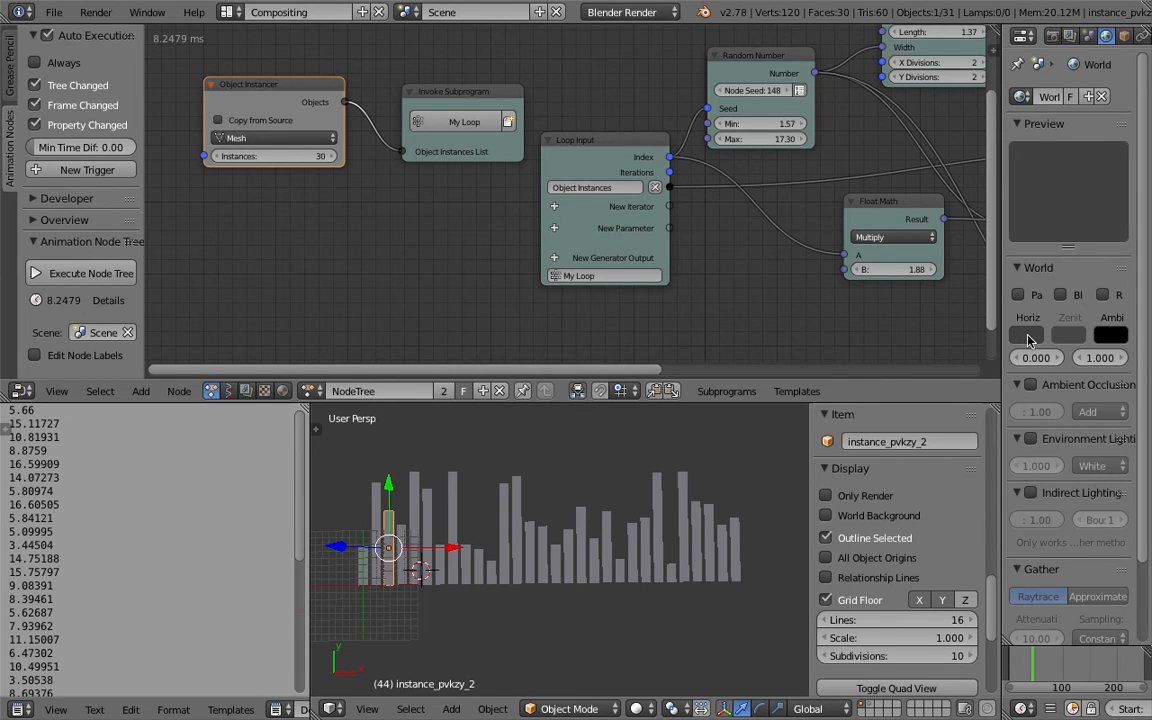
pyautogui.click(1035, 336)
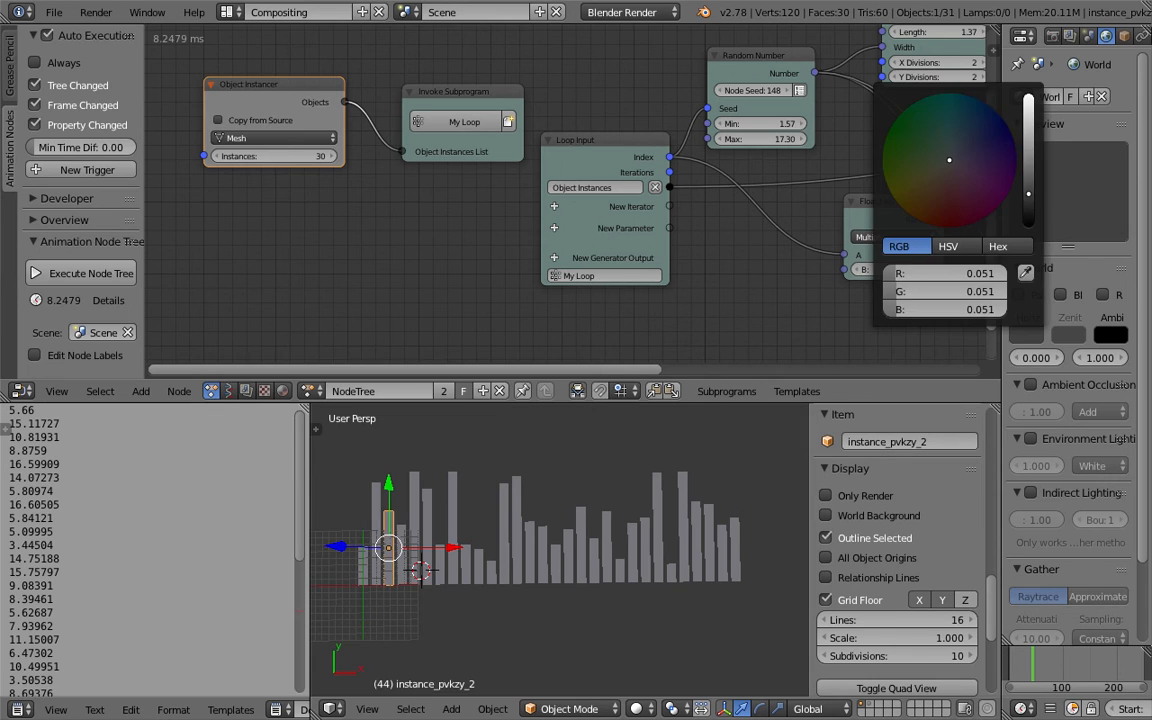
pyautogui.doubleClick(900, 516)
pyautogui.click(902, 516)
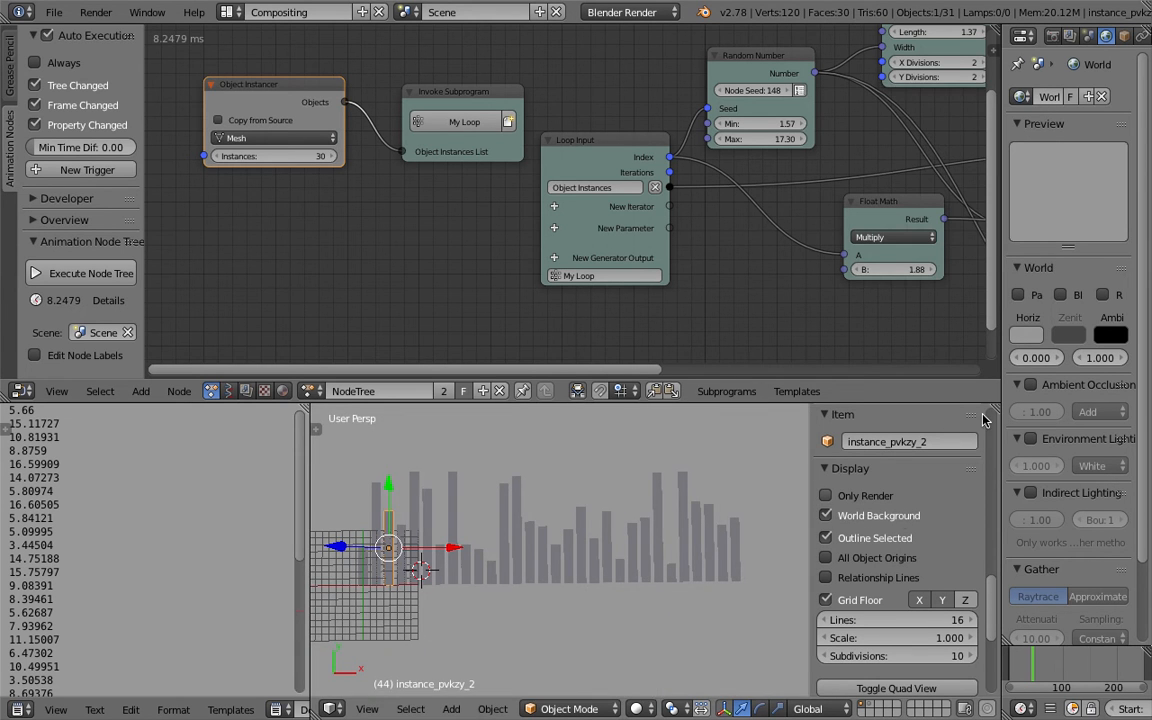
pyautogui.click(1068, 336)
pyautogui.moveTo(1037, 181); pyautogui.dragTo(1030, 134)
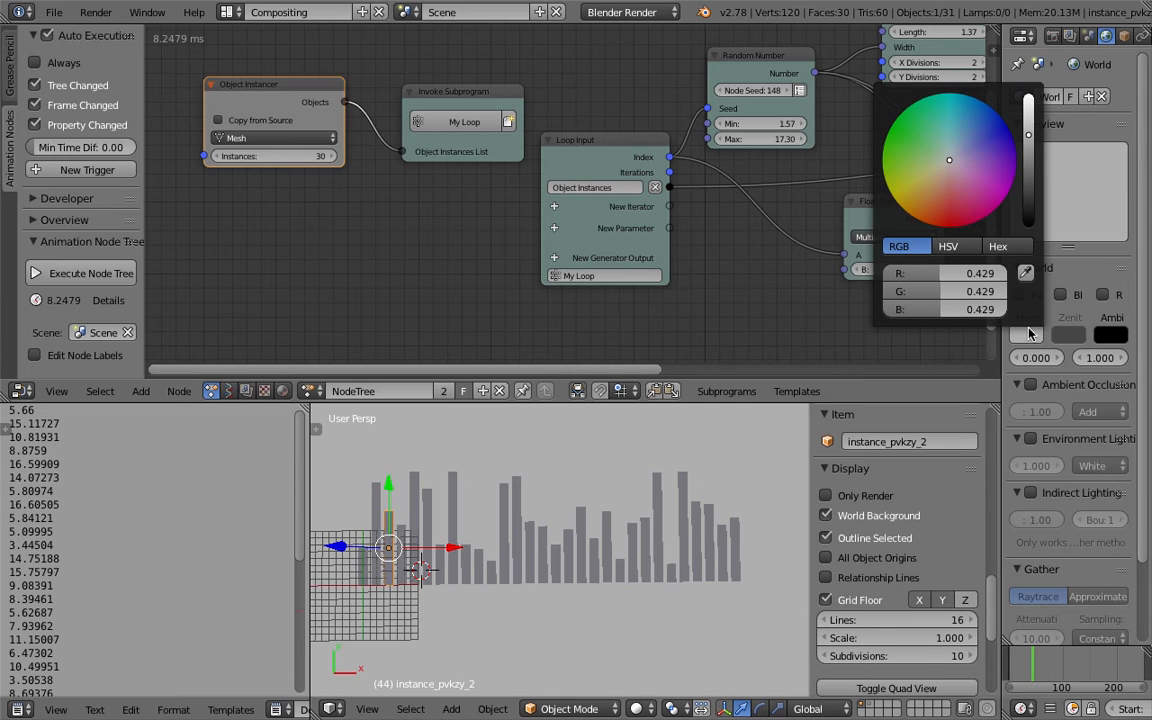
pyautogui.moveTo(640, 500); pyautogui.dragTo(585, 523, button='middle')
# Step: Enlarge the 3D view at the expense of the node editor and save the file
pyautogui.click(651, 404)
pyautogui.moveTo(652, 402); pyautogui.dragTo(655, 277)
pyautogui.moveTo(392, 466); pyautogui.dragTo(422, 470, button='middle')
pyautogui.hotkey('ctrl', 's')
pyautogui.click(422, 470)
# Step: Set the Object Instancer's instance count to 5
pyautogui.moveTo(267, 150); pyautogui.dragTo(327, 174, button='middle')
pyautogui.press('Return')
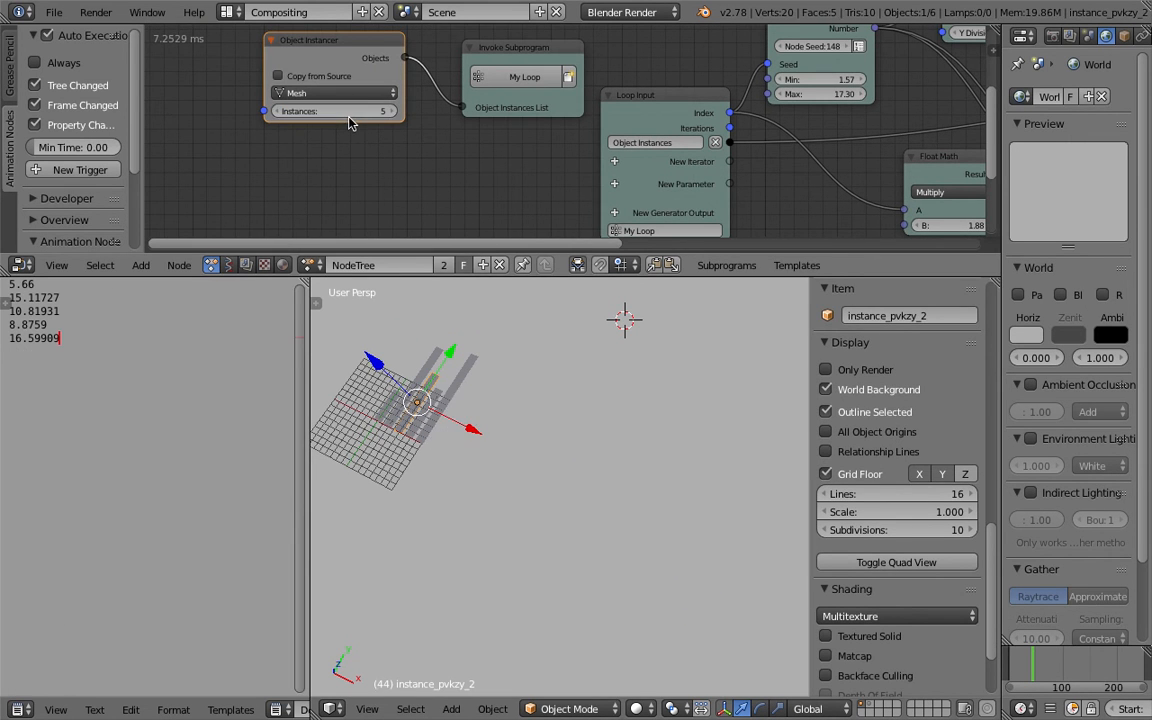
# Step: Turn off the grid floor in the 3D view and save the file
pyautogui.moveTo(500, 430); pyautogui.dragTo(535, 463, button='middle')
pyautogui.hotkey('ctrl', 's')
pyautogui.click(553, 455)
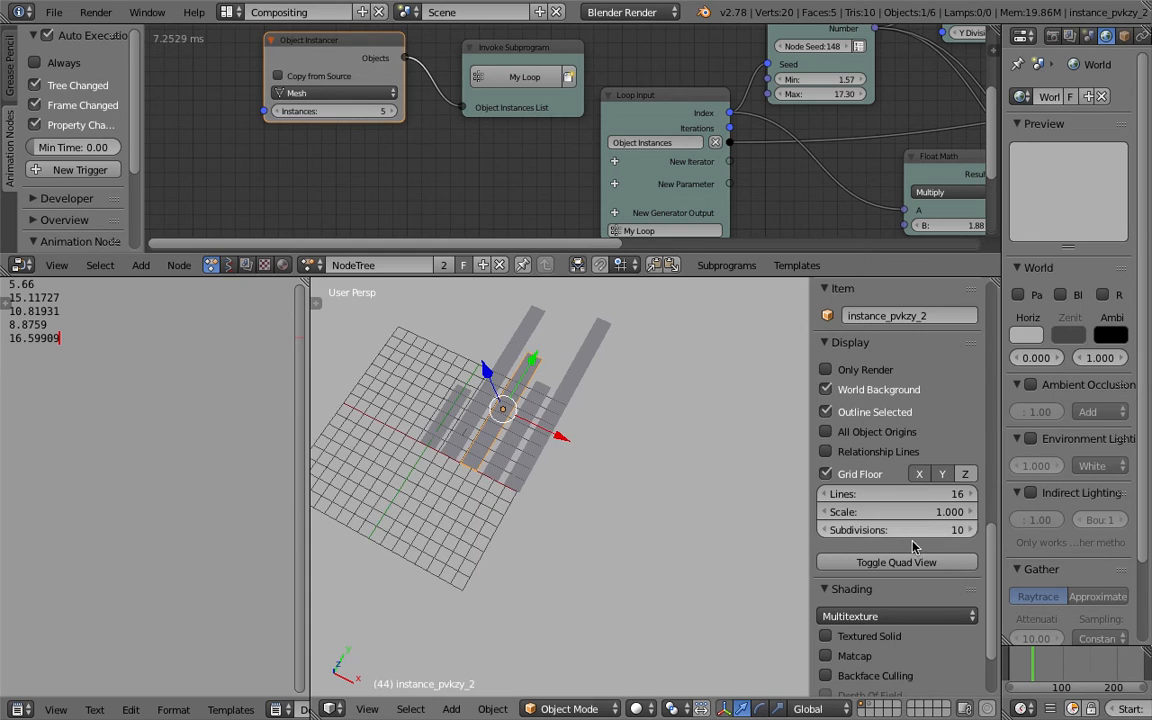
pyautogui.scroll(-3, 862, 545)
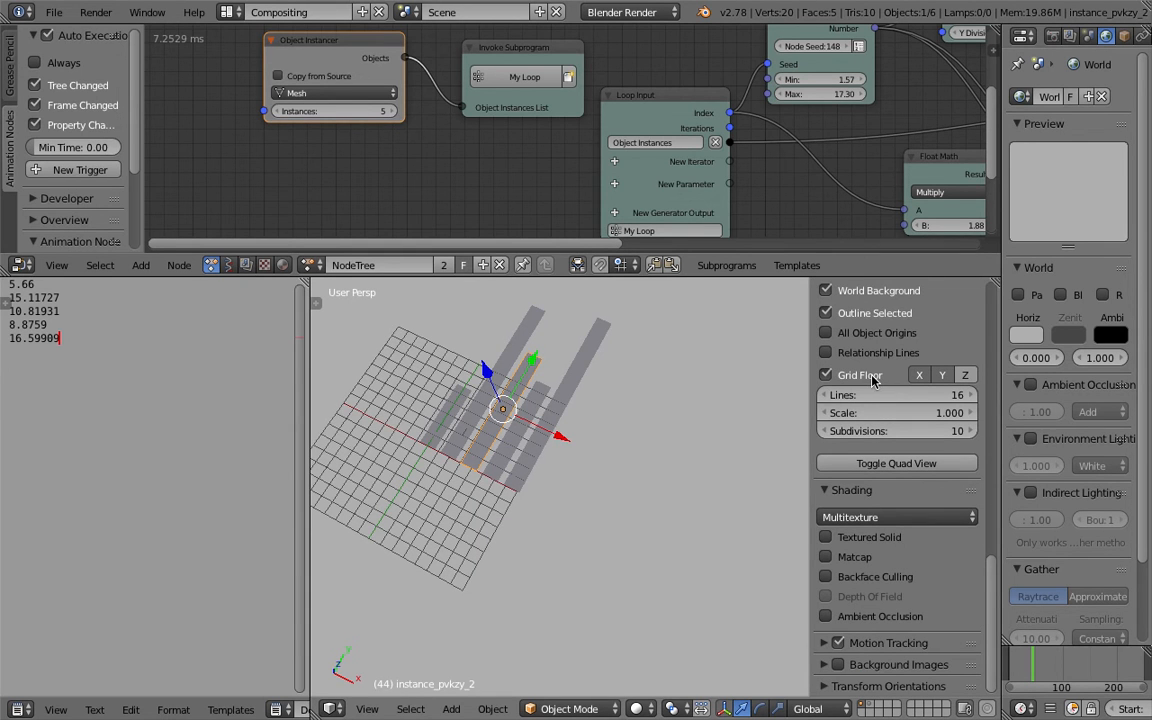
pyautogui.click(826, 375)
pyautogui.moveTo(646, 444); pyautogui.dragTo(721, 455, button='middle')
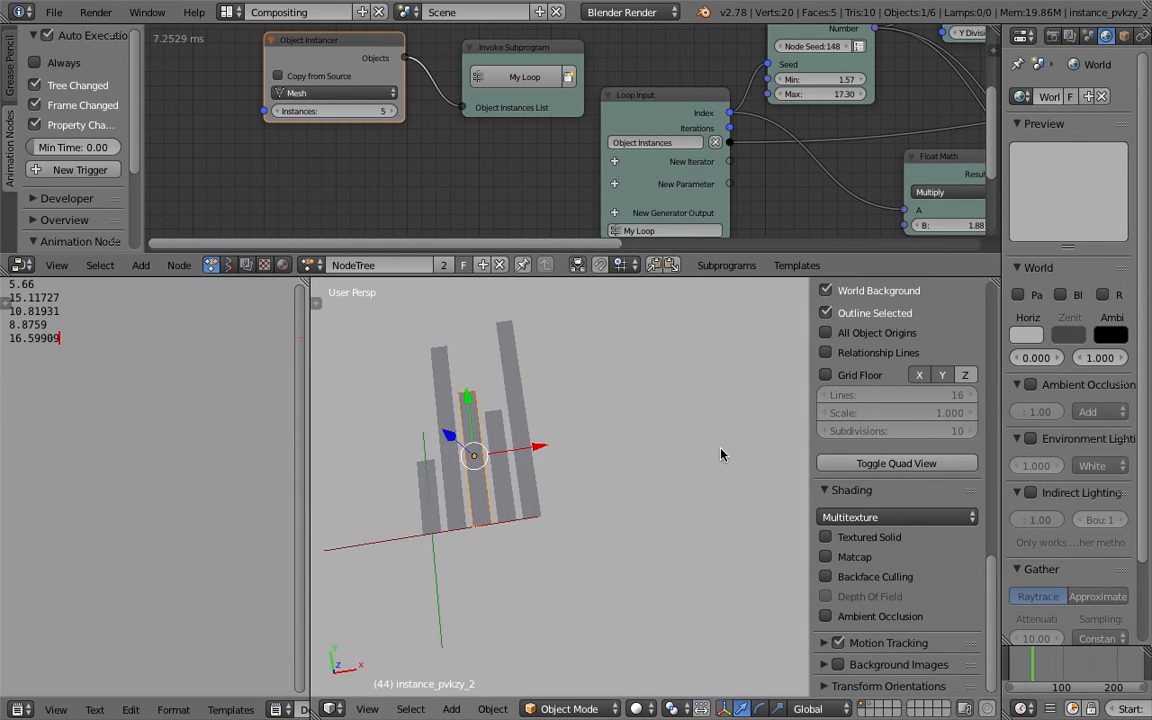
pyautogui.moveTo(480, 501); pyautogui.dragTo(450, 519, button='middle')
pyautogui.hotkey('ctrl', 's')
pyautogui.click(450, 518)
pyautogui.moveTo(540, 534); pyautogui.dragTo(463, 527, button='middle')
pyautogui.hotkey('ctrl', 's')
pyautogui.click(463, 527)
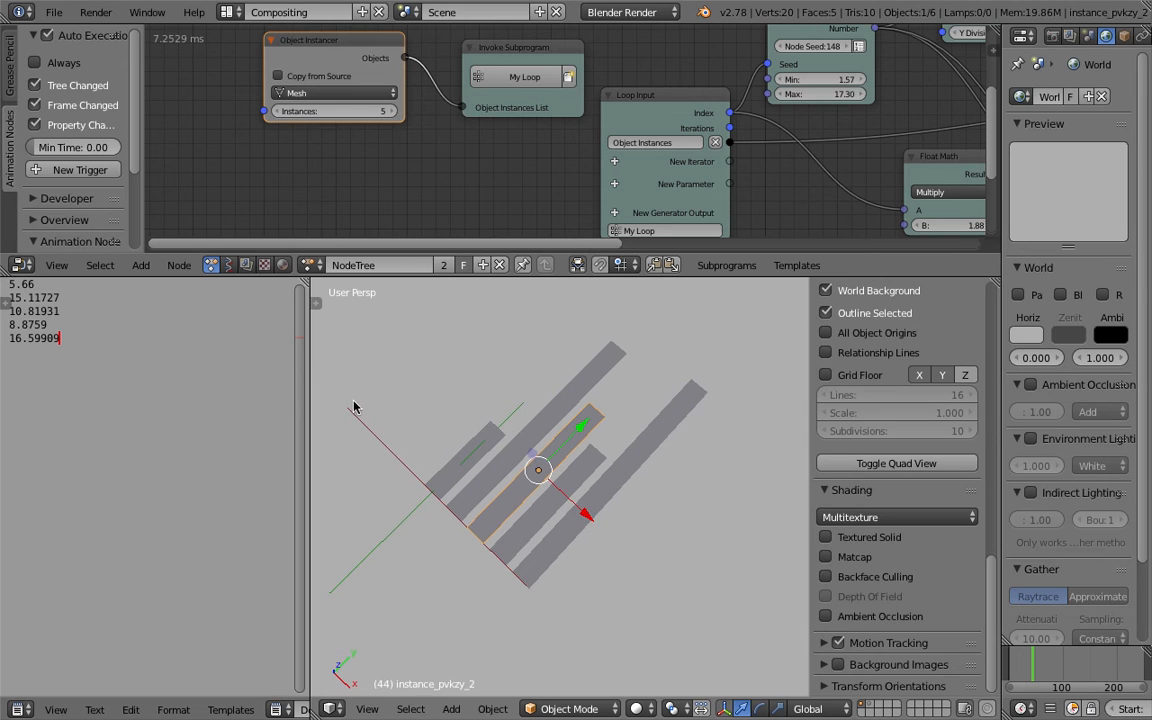
# Step: Widen the 3D view at the expense of the text editor and save the file as AN_stacking_004.blend
pyautogui.moveTo(312, 385); pyautogui.dragTo(200, 385)
pyautogui.hotkey('ctrl', 's')
pyautogui.click(200, 385)
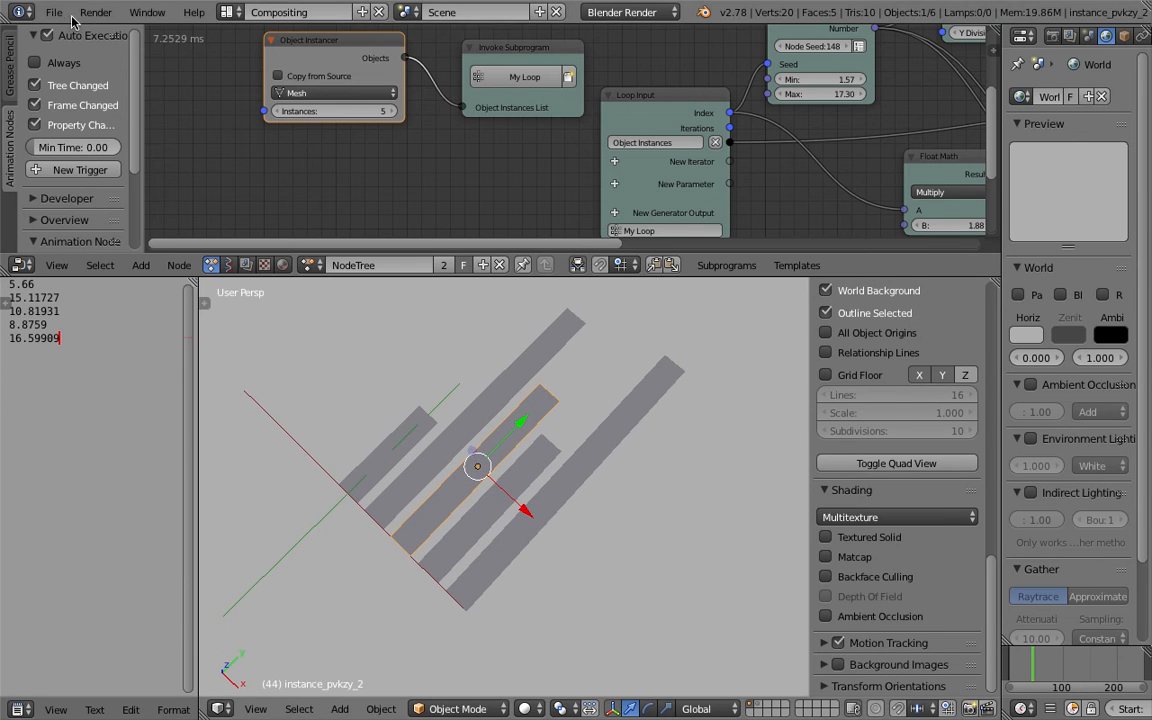
pyautogui.click(54, 12)
pyautogui.click(116, 168)
pyautogui.click(1020, 80)
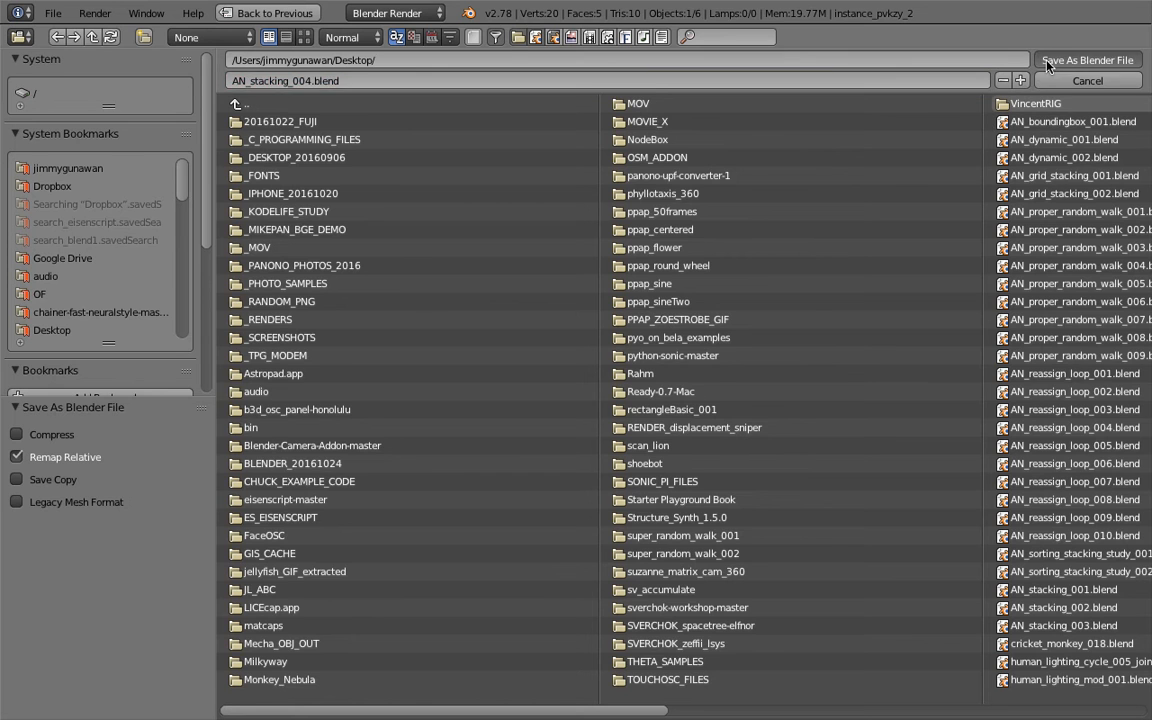
pyautogui.click(1042, 63)
# Step: Duplicate the five planes and place the copies beside the originals, about 16 units away along X
pyautogui.moveTo(575, 462); pyautogui.dragTo(502, 496, button='middle')
pyautogui.hotkey('shift', 'd')
pyautogui.click(640, 490)
pyautogui.moveTo(582, 465); pyautogui.dragTo(392, 507, button='middle')
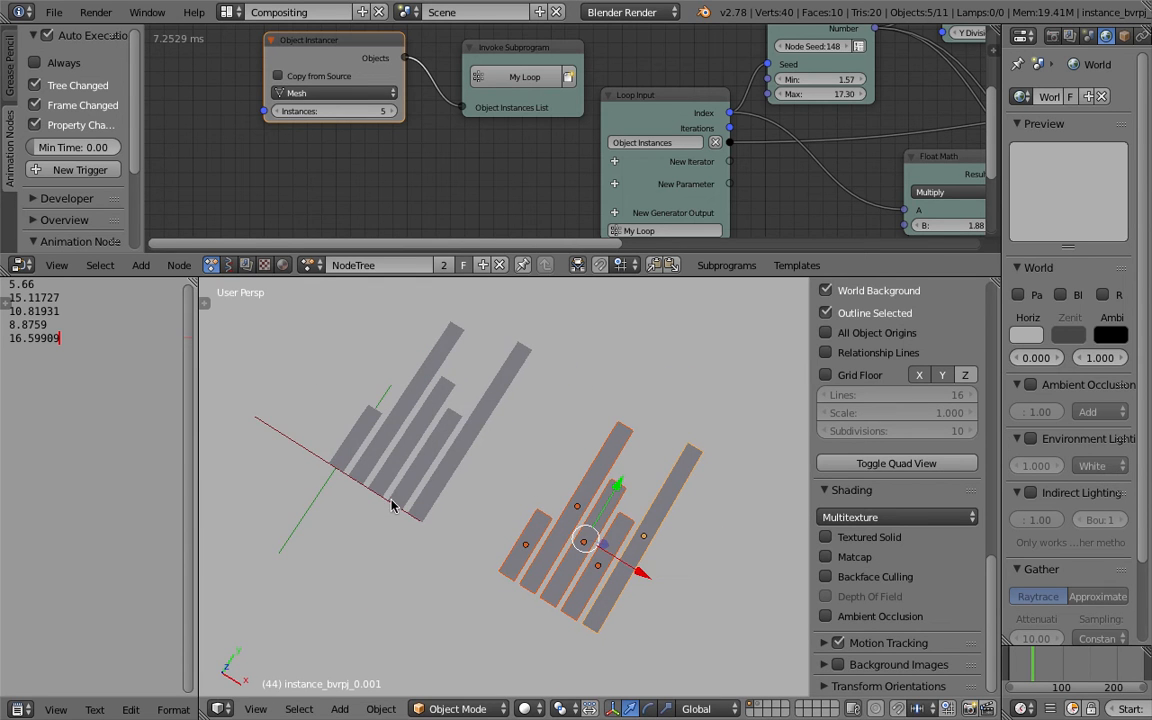
# Step: Select the original planes in turn and examine their location and dimensions
pyautogui.rightClick(353, 445)
pyautogui.rightClick(401, 423)
pyautogui.scroll(17, 915, 448)
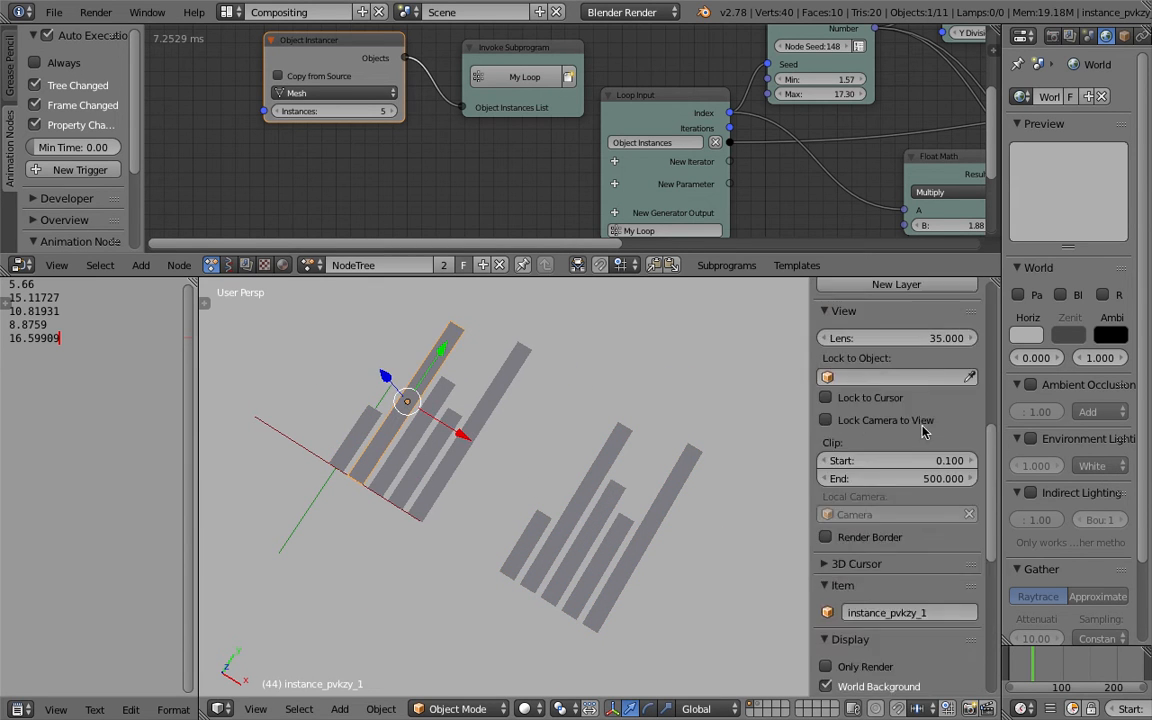
pyautogui.scroll(4, 921, 413)
pyautogui.moveTo(559, 409); pyautogui.dragTo(396, 567, button='middle')
pyautogui.rightClick(349, 450)
pyautogui.rightClick(400, 415)
pyautogui.rightClick(366, 431)
pyautogui.rightClick(408, 438)
pyautogui.rightClick(354, 516)
pyautogui.rightClick(372, 509)
pyautogui.hotkey('ctrl', 's')
pyautogui.click(360, 567)
pyautogui.scroll(3, 316, 592)
pyautogui.keyDown('shift'); pyautogui.moveTo(316, 592); pyautogui.dragTo(386, 519, button='middle'); pyautogui.keyUp('shift')
pyautogui.scroll(-4, 360, 567)
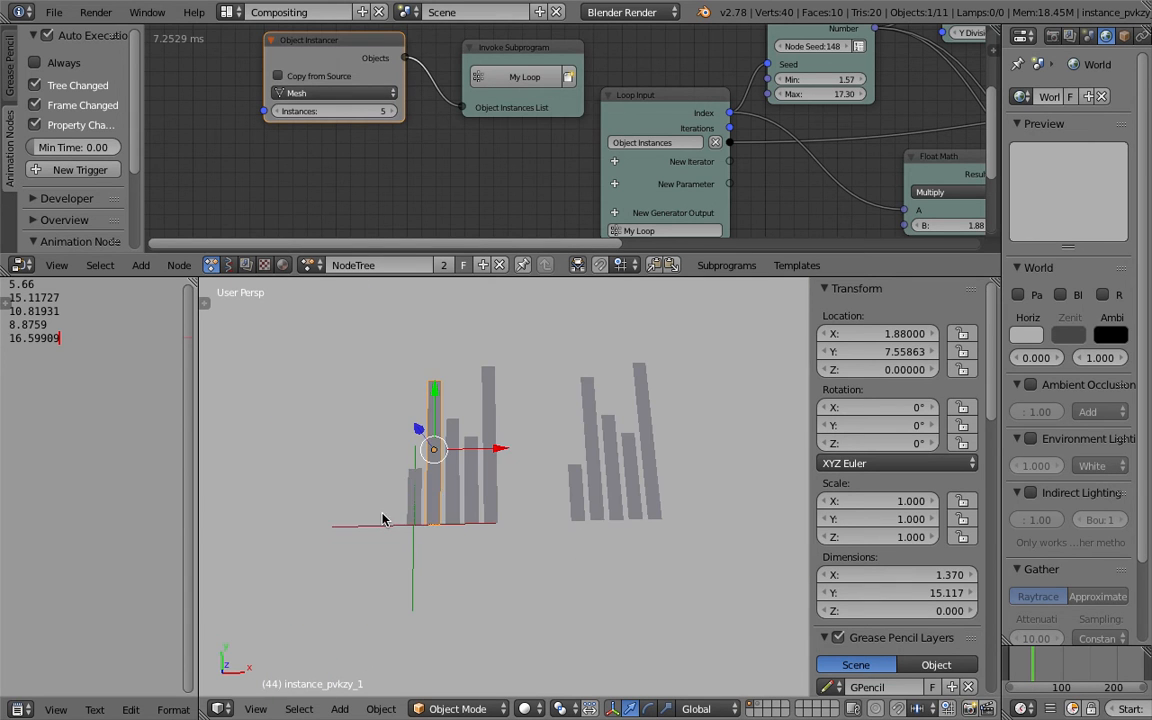
# Step: Select several of the duplicated planes in turn and examine their location and dimensions
pyautogui.rightClick(590, 476)
pyautogui.rightClick(628, 466)
pyautogui.rightClick(645, 457)
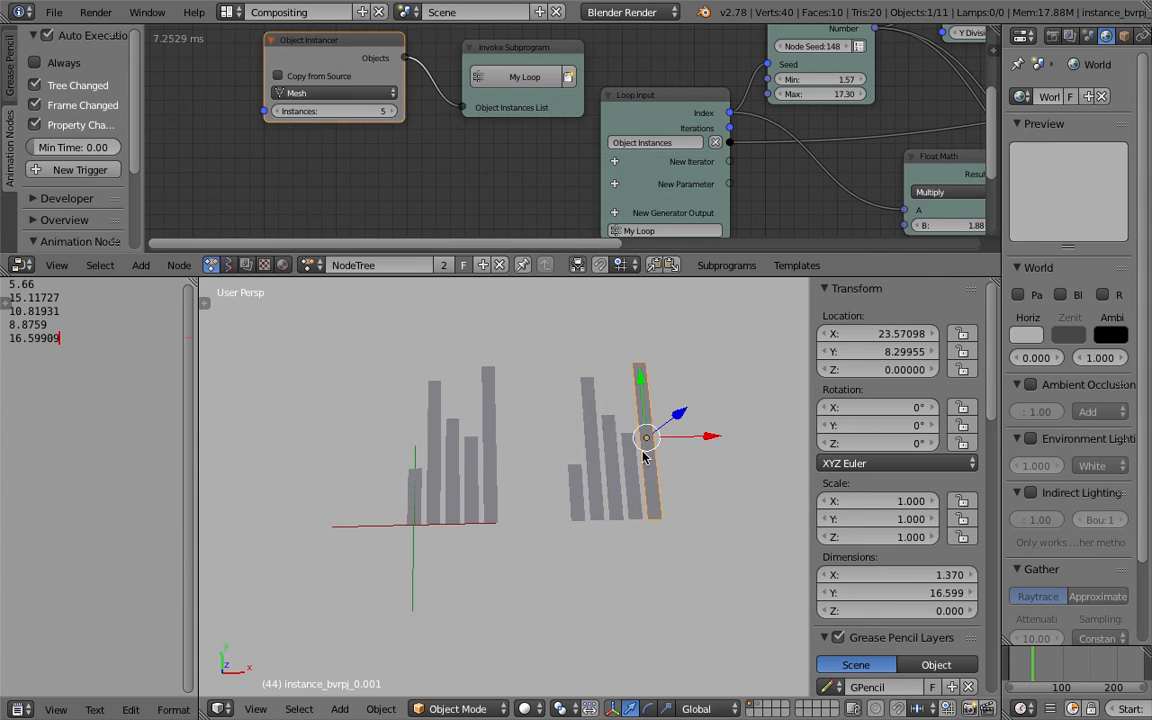
pyautogui.scroll(1, 637, 451)
pyautogui.rightClick(613, 438)
pyautogui.moveTo(613, 440); pyautogui.dragTo(609, 514, button='middle')
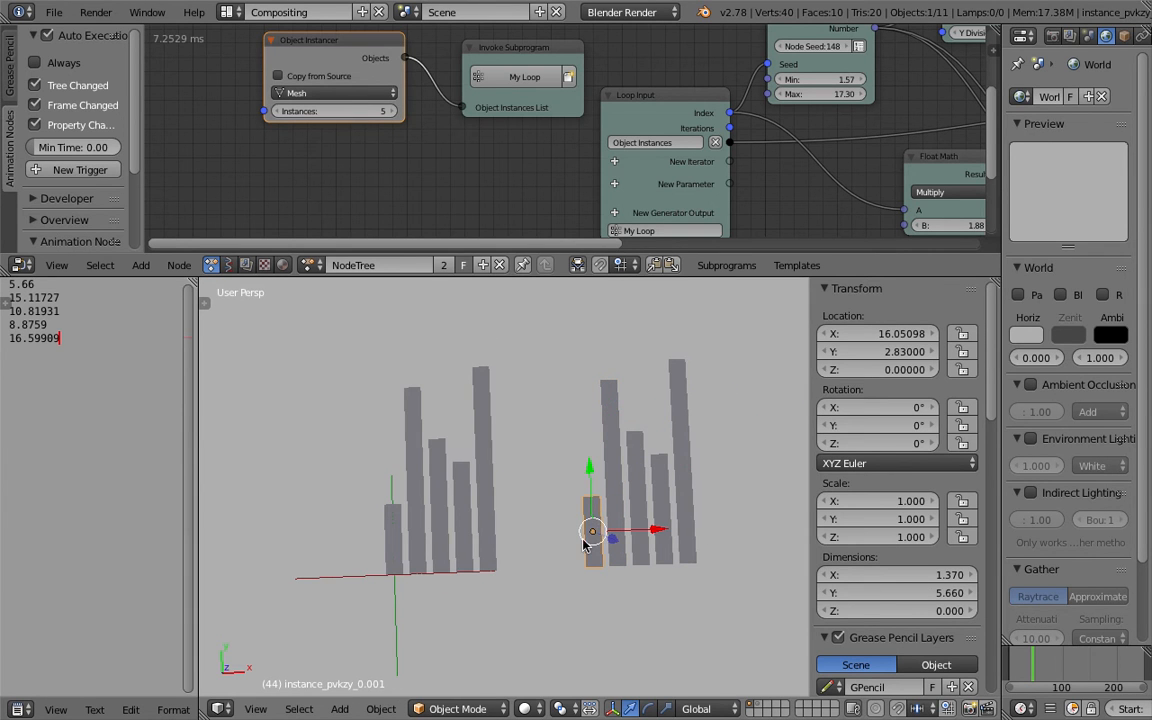
# Step: Move the second duplicated plane to about X 15.95, Y 13.30 so it sits end to end on the first copy
pyautogui.rightClick(607, 527)
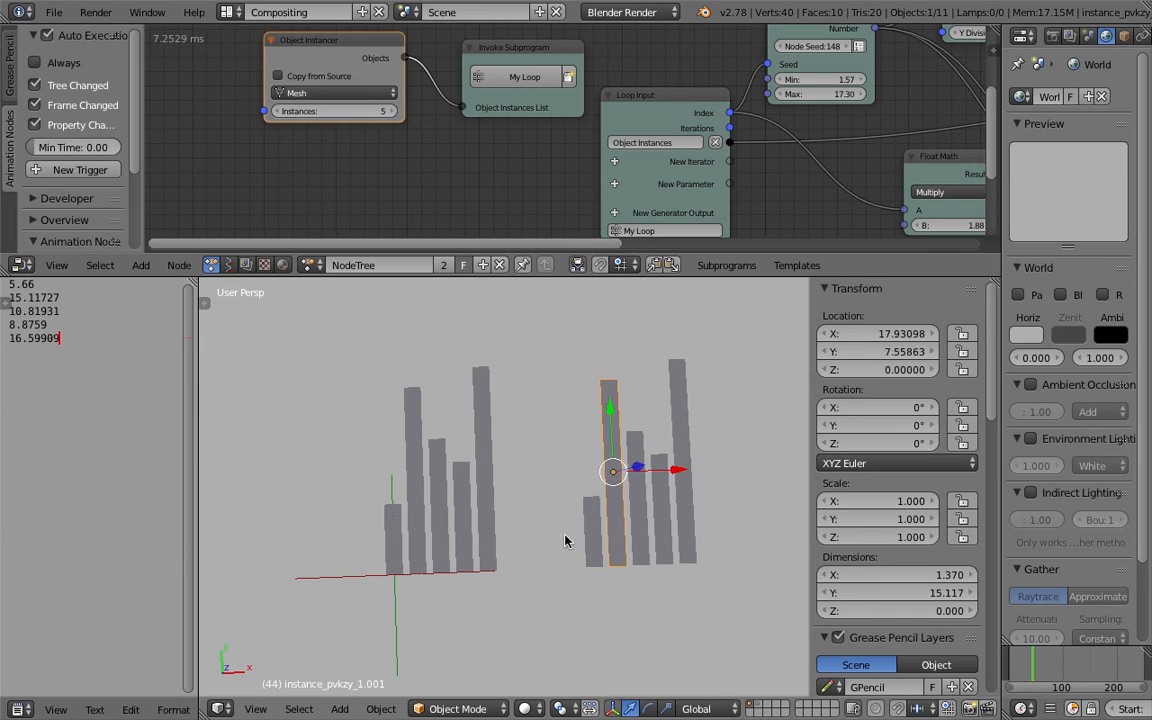
pyautogui.moveTo(611, 416); pyautogui.dragTo(607, 352)
pyautogui.moveTo(679, 406); pyautogui.dragTo(654, 408)
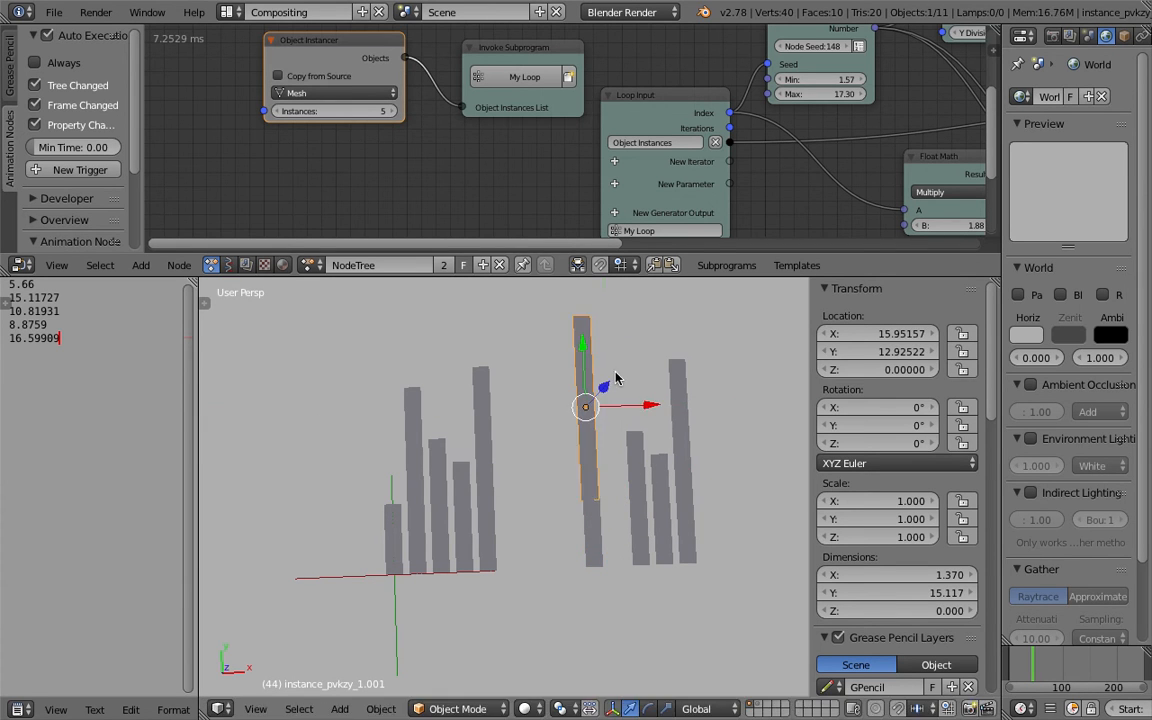
pyautogui.moveTo(585, 351); pyautogui.dragTo(583, 347)
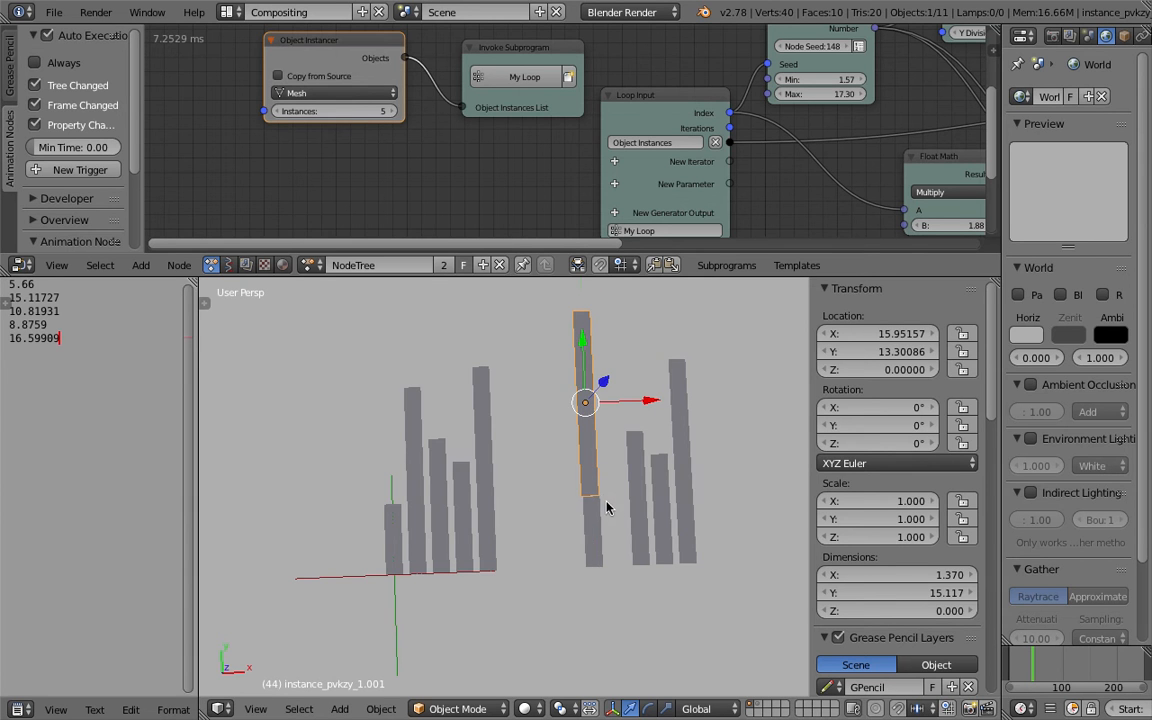
pyautogui.moveTo(606, 507); pyautogui.dragTo(584, 494, button='middle')
# Step: Move the third duplicated plane to the far end of the second one, in line with the column
pyautogui.rightClick(583, 545)
pyautogui.rightClick(645, 497)
pyautogui.keyDown('shift'); pyautogui.moveTo(623, 493); pyautogui.dragTo(625, 521, button='middle'); pyautogui.keyUp('shift')
pyautogui.moveTo(622, 519); pyautogui.dragTo(689, 691)
pyautogui.moveTo(709, 349); pyautogui.dragTo(672, 342)
# Step: Move the fourth duplicated plane to the far end of the third one to extend the column
pyautogui.rightClick(584, 440)
pyautogui.keyDown('shift'); pyautogui.rightClick(565, 604); pyautogui.keyUp('shift')
pyautogui.rightClick(630, 583)
pyautogui.keyDown('shift'); pyautogui.moveTo(629, 565); pyautogui.dragTo(615, 579, button='middle'); pyautogui.keyUp('shift')
pyautogui.moveTo(618, 562); pyautogui.dragTo(649, 383)
pyautogui.keyDown('shift'); pyautogui.moveTo(650, 385); pyautogui.dragTo(637, 496, button='middle'); pyautogui.keyUp('shift')
pyautogui.moveTo(637, 496); pyautogui.dragTo(634, 272)
pyautogui.moveTo(685, 342); pyautogui.dragTo(647, 360)
# Step: Move the fifth duplicated plane to the end of the column, at about X 15.93, Y 50.13
pyautogui.moveTo(645, 375); pyautogui.dragTo(568, 470, button='middle')
pyautogui.scroll(-3, 556, 590)
pyautogui.rightClick(516, 604)
pyautogui.moveTo(527, 594); pyautogui.dragTo(469, 580, button='middle')
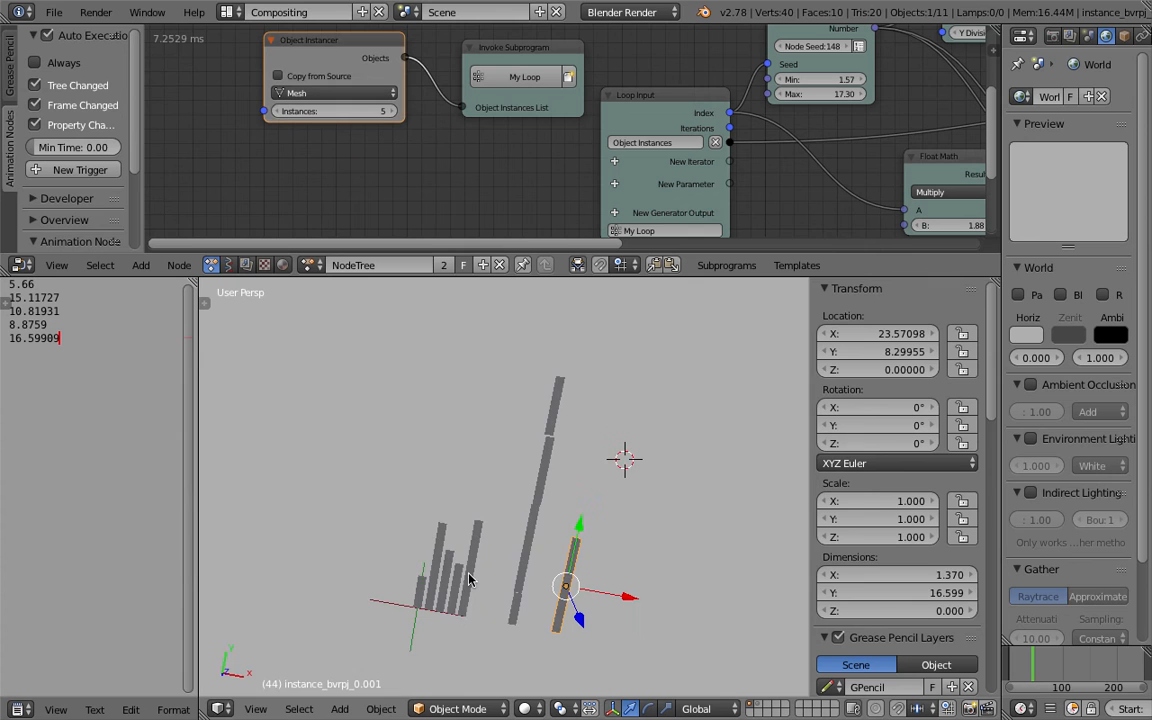
pyautogui.scroll(2, 501, 496)
pyautogui.moveTo(590, 551); pyautogui.dragTo(397, 528, button='middle')
pyautogui.moveTo(399, 566); pyautogui.dragTo(822, 632)
pyautogui.keyDown('shift'); pyautogui.moveTo(434, 598); pyautogui.dragTo(366, 541, button='middle'); pyautogui.keyUp('shift')
pyautogui.moveTo(684, 664); pyautogui.dragTo(778, 567)
pyautogui.moveTo(778, 567); pyautogui.dragTo(656, 483, button='middle')
pyautogui.moveTo(520, 380); pyautogui.dragTo(563, 375, button='middle')
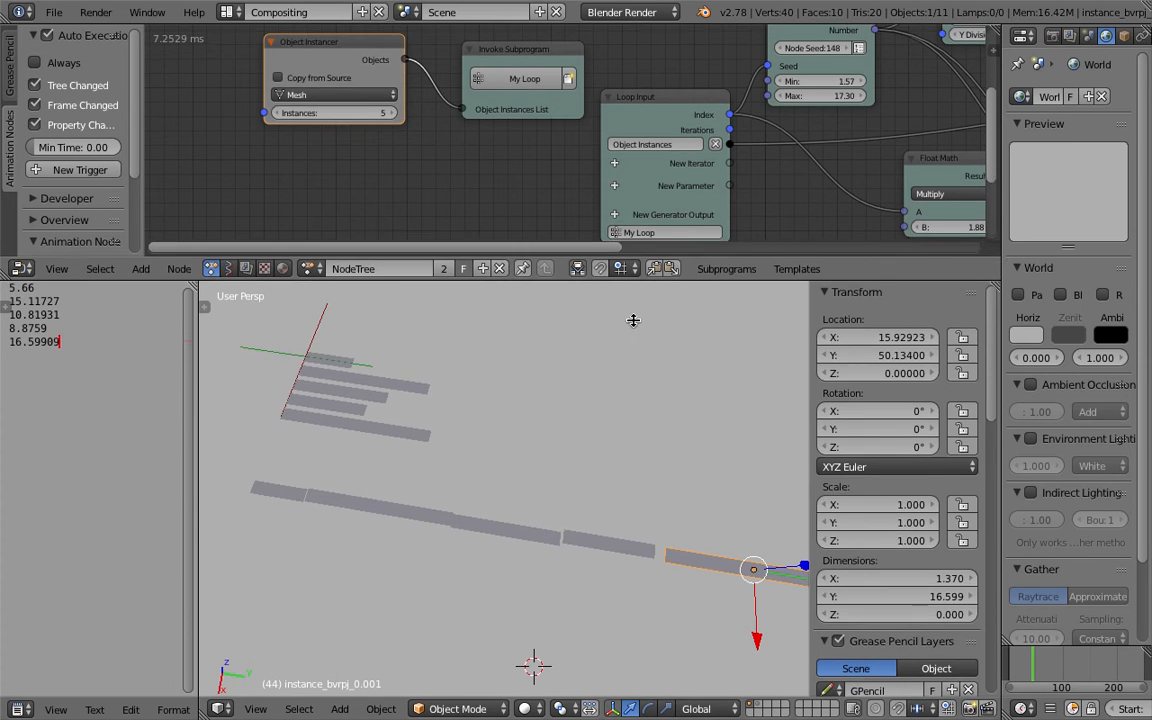
# Step: Enlarge the node editor at the expense of the 3D view, save the file, and move the Debug Loop node closer to Combine Vector
pyautogui.moveTo(629, 278); pyautogui.dragTo(629, 490)
pyautogui.scroll(-2, 527, 321)
pyautogui.moveTo(497, 214); pyautogui.dragTo(455, 183)
pyautogui.moveTo(643, 205); pyautogui.dragTo(288, 193, button='middle')
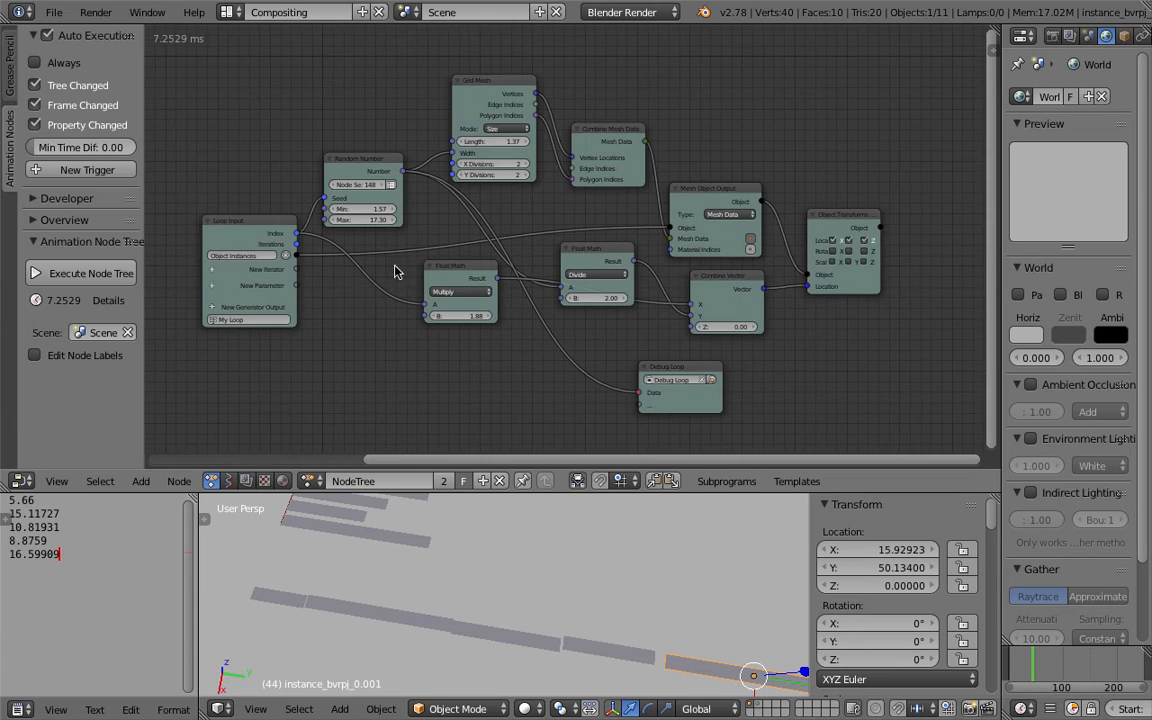
pyautogui.moveTo(764, 360); pyautogui.dragTo(720, 334, button='middle')
pyautogui.hotkey('ctrl', 's')
pyautogui.click(711, 325)
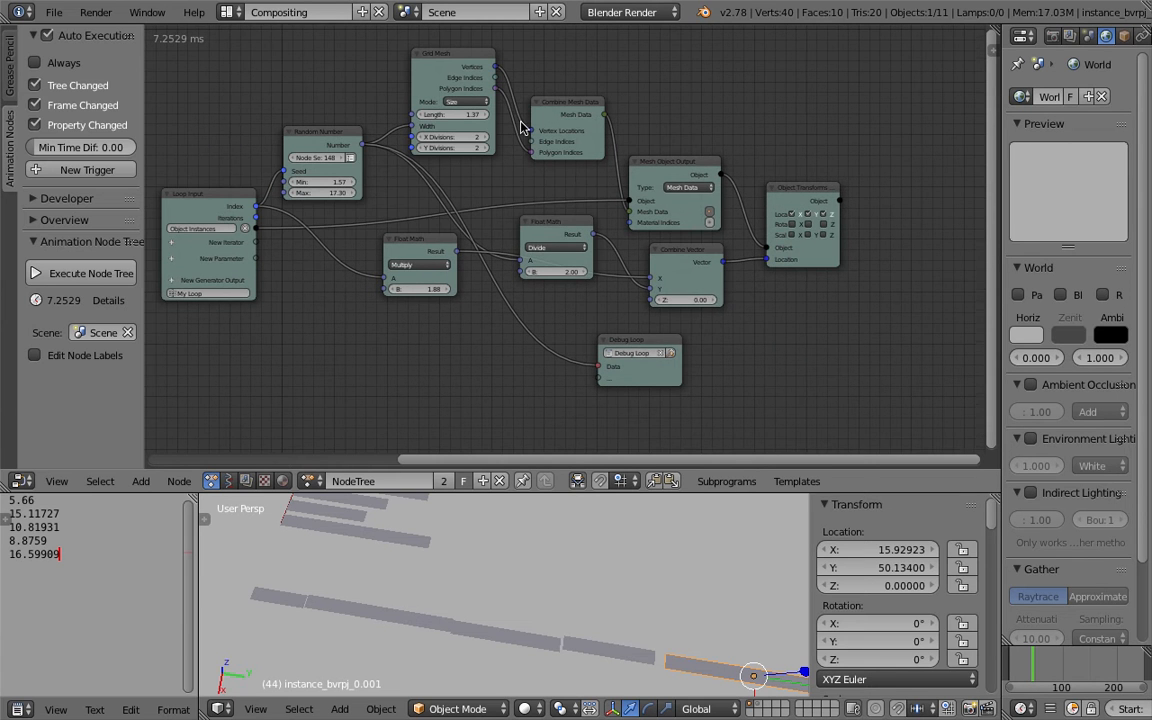
pyautogui.moveTo(479, 199); pyautogui.dragTo(535, 192, button='middle')
pyautogui.moveTo(684, 333); pyautogui.dragTo(653, 317)
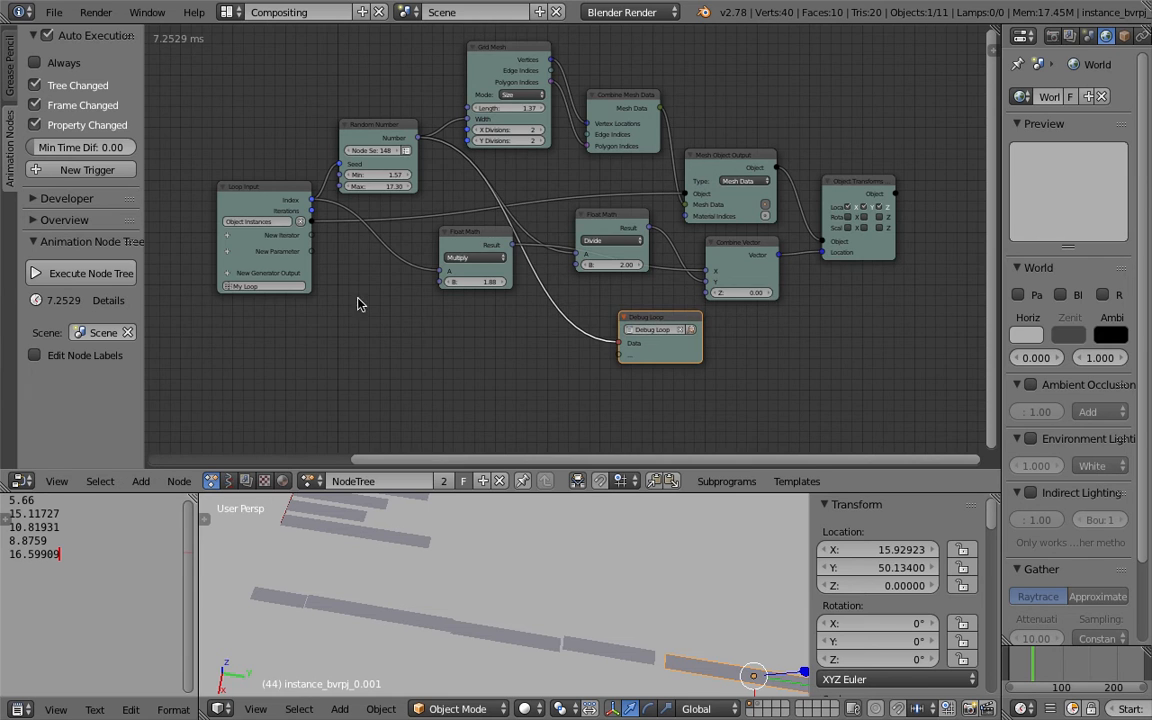
# Step: Tidy the nodes ahead of Loop Input and widen the node editor by closing its tool shelf and narrowing the properties editor
pyautogui.moveTo(360, 304); pyautogui.dragTo(465, 290, button='middle')
pyautogui.scroll(-1, 447, 259)
pyautogui.moveTo(356, 163); pyautogui.dragTo(522, 205, button='middle')
pyautogui.moveTo(367, 162); pyautogui.dragTo(413, 181)
pyautogui.moveTo(326, 173); pyautogui.dragTo(311, 186)
pyautogui.moveTo(145, 121); pyautogui.dragTo(24, 139)
pyautogui.moveTo(475, 169); pyautogui.dragTo(349, 153, button='middle')
pyautogui.moveTo(1001, 177); pyautogui.dragTo(1124, 177)
pyautogui.scroll(2, 630, 235)
# Step: Reposition the Debug Loop, Divide Float Math and Combine Vector nodes slightly and save the file
pyautogui.moveTo(682, 352); pyautogui.dragTo(600, 352)
pyautogui.hotkey('ctrl', 's')
pyautogui.press('Return')
pyautogui.moveTo(598, 263)
pyautogui.mouseDown()
pyautogui.moveTo(607, 257)
pyautogui.moveTo(581, 275)
pyautogui.mouseUp()
pyautogui.moveTo(754, 281); pyautogui.dragTo(738, 276)
# Step: Collapse the Divide Float Math node and shift it slightly between Random Number and Combine Vector
pyautogui.click(573, 257)
pyautogui.press('h')
pyautogui.moveTo(585, 255); pyautogui.dragTo(594, 266)
pyautogui.scroll(1, 622, 288)
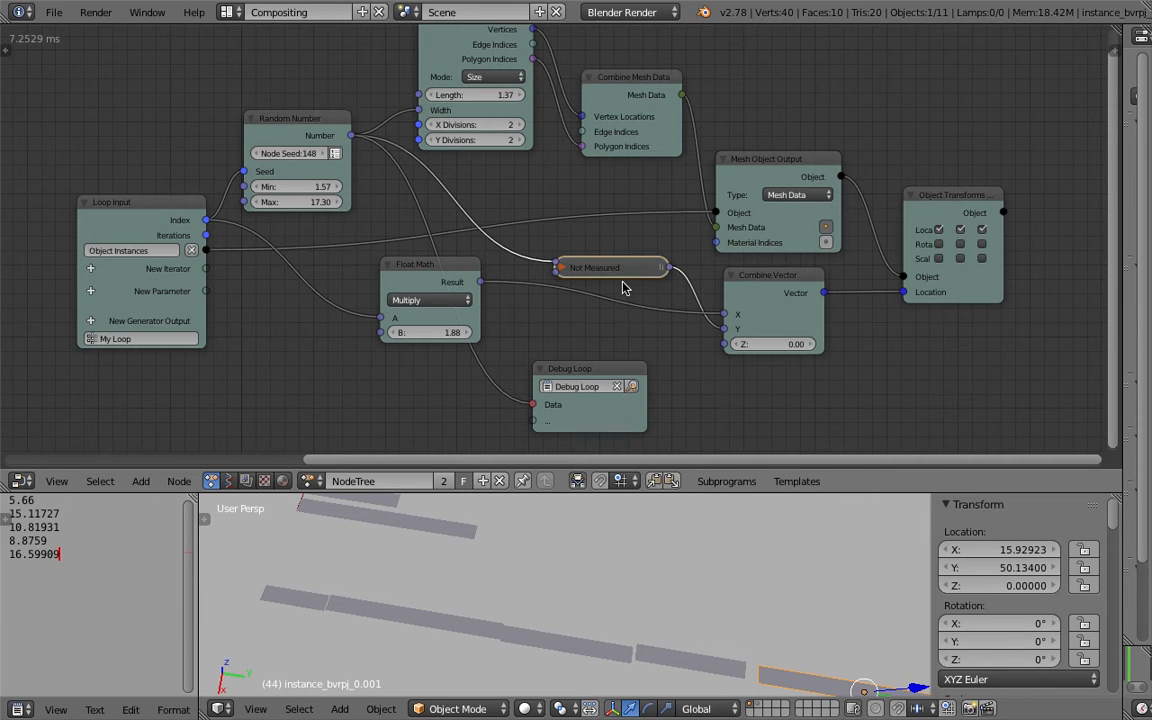
# Step: Expand the collapsed Divide math node, space out the Combine Vector, Mesh Object Output and Object Transforms nodes, and save the file
pyautogui.press('h')
pyautogui.moveTo(591, 272); pyautogui.dragTo(574, 270)
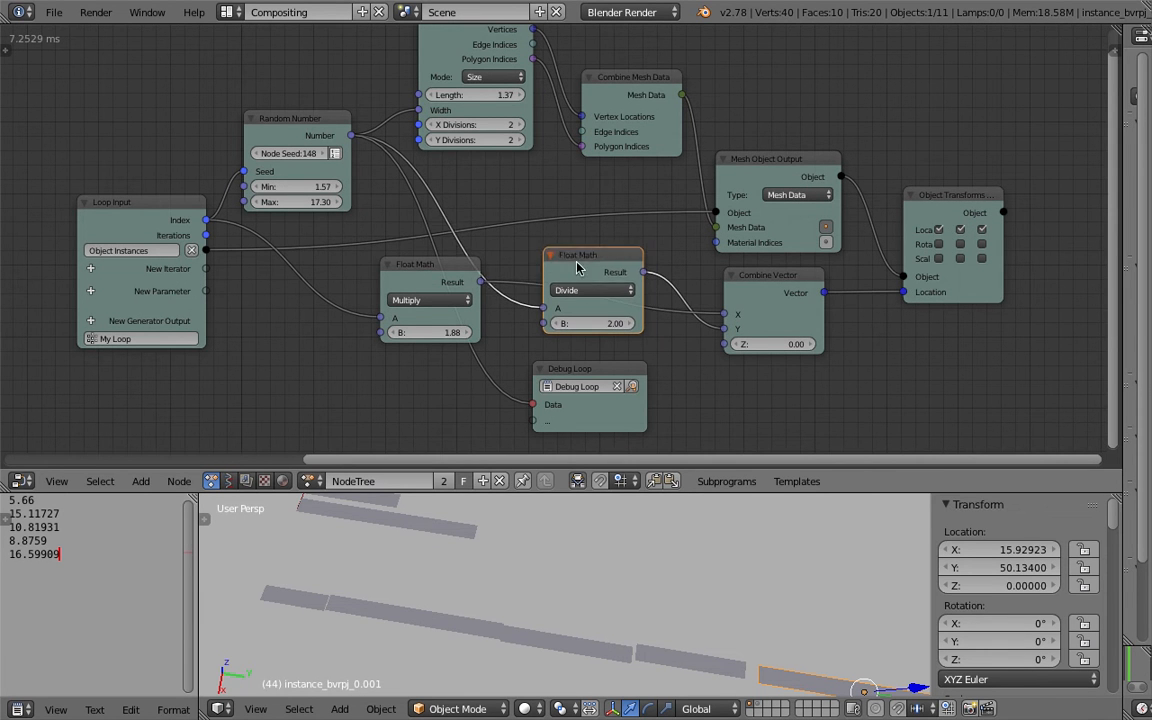
pyautogui.moveTo(790, 278); pyautogui.dragTo(778, 282)
pyautogui.moveTo(786, 166); pyautogui.dragTo(780, 134)
pyautogui.hotkey('ctrl', 's')
pyautogui.click(780, 134)
pyautogui.moveTo(947, 205); pyautogui.dragTo(920, 211)
# Step: Add a new Float parameter to the My Loop Loop Input node
pyautogui.scroll(-1, 886, 227)
pyautogui.moveTo(880, 225); pyautogui.dragTo(861, 213, button='middle')
pyautogui.scroll(-1, 857, 250)
pyautogui.moveTo(806, 296); pyautogui.dragTo(813, 247, button='middle')
pyautogui.scroll(-2, 480, 280)
pyautogui.scroll(2, 214, 283)
pyautogui.moveTo(158, 269); pyautogui.dragTo(258, 268, button='middle')
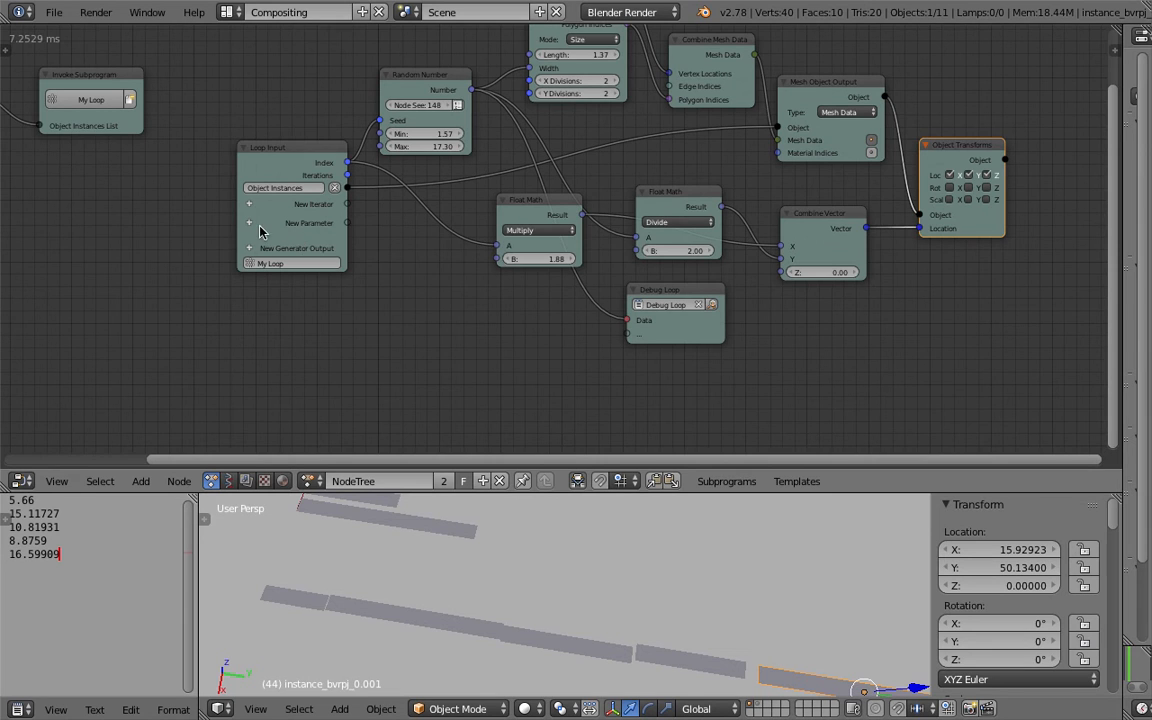
pyautogui.click(249, 222)
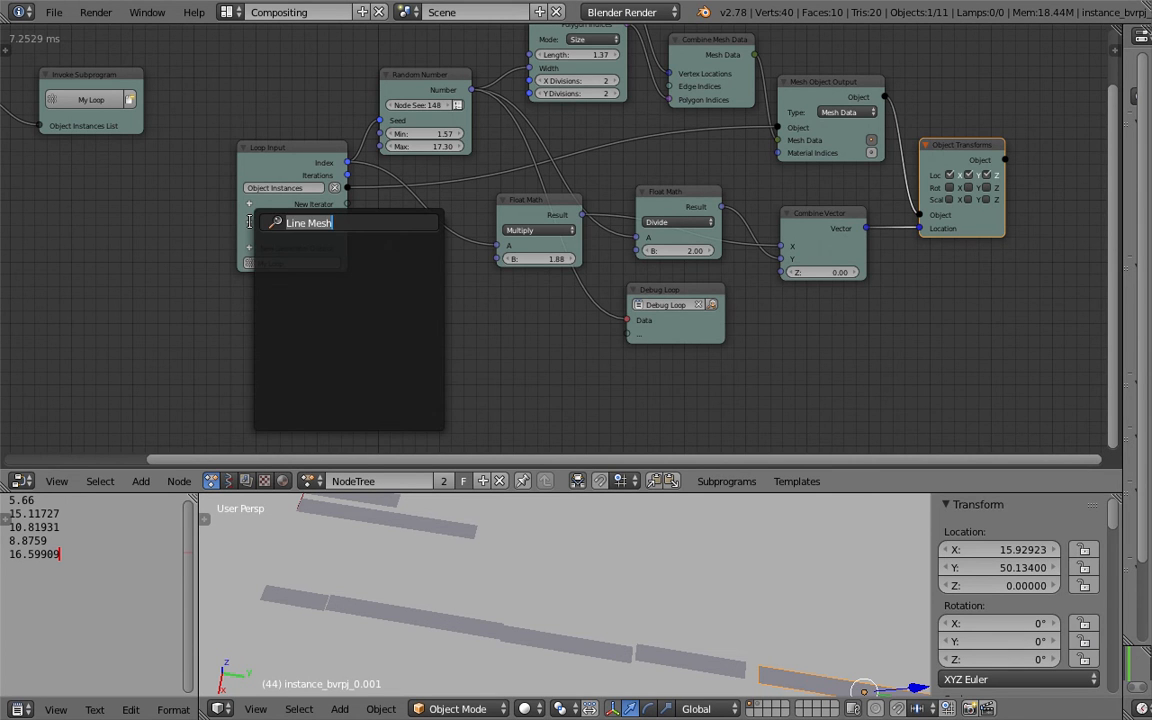
pyautogui.write('flo')
pyautogui.press('Return')
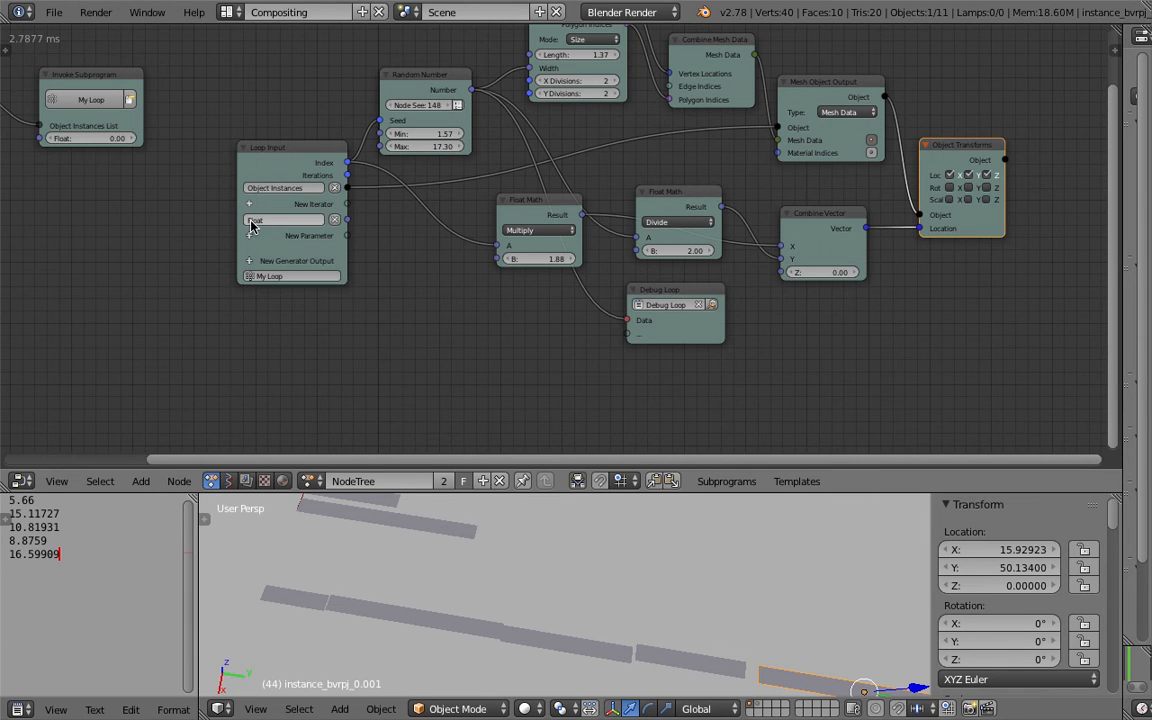
pyautogui.moveTo(121, 203); pyautogui.dragTo(180, 212, button='middle')
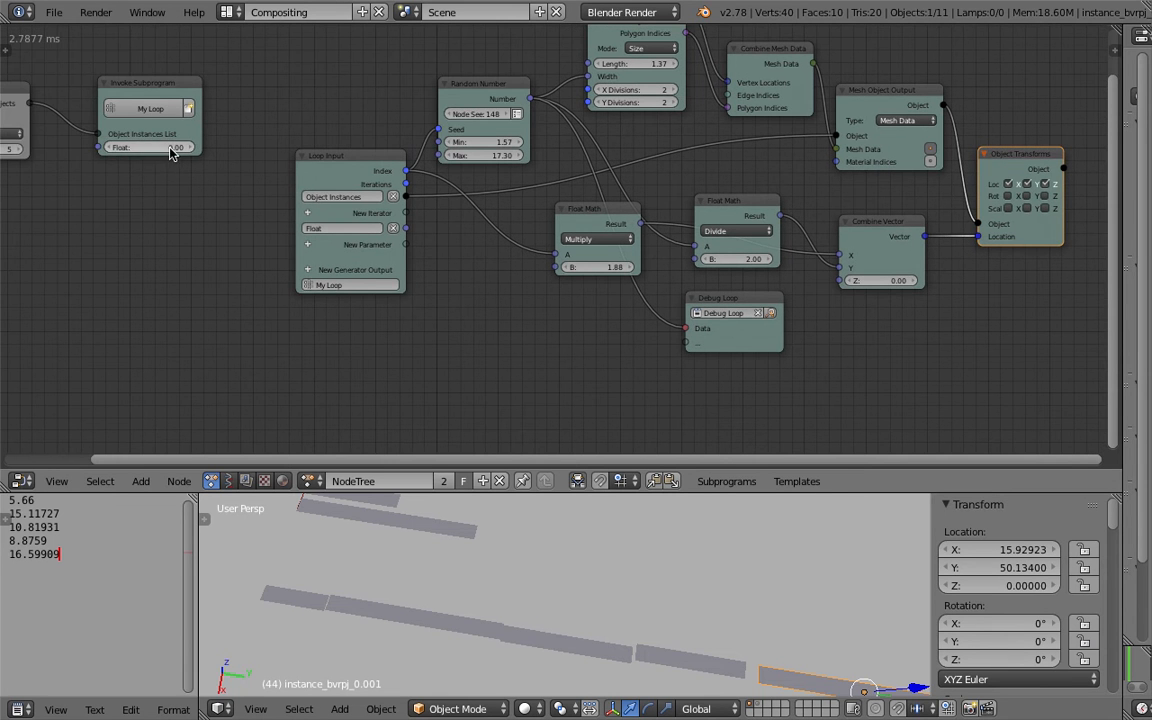
# Step: Spread out the Multiply, Divide and Object Transforms nodes so their links are clearer, and save over AN_stacking_004.blend
pyautogui.moveTo(603, 302); pyautogui.dragTo(463, 249, button='middle')
pyautogui.moveTo(475, 162); pyautogui.dragTo(432, 198)
pyautogui.moveTo(588, 153); pyautogui.dragTo(575, 128)
pyautogui.hotkey('ctrl', 's')
pyautogui.click(575, 130)
pyautogui.moveTo(511, 531); pyautogui.dragTo(535, 545, button='middle')
pyautogui.hotkey('ctrl', 's')
pyautogui.click(535, 545)
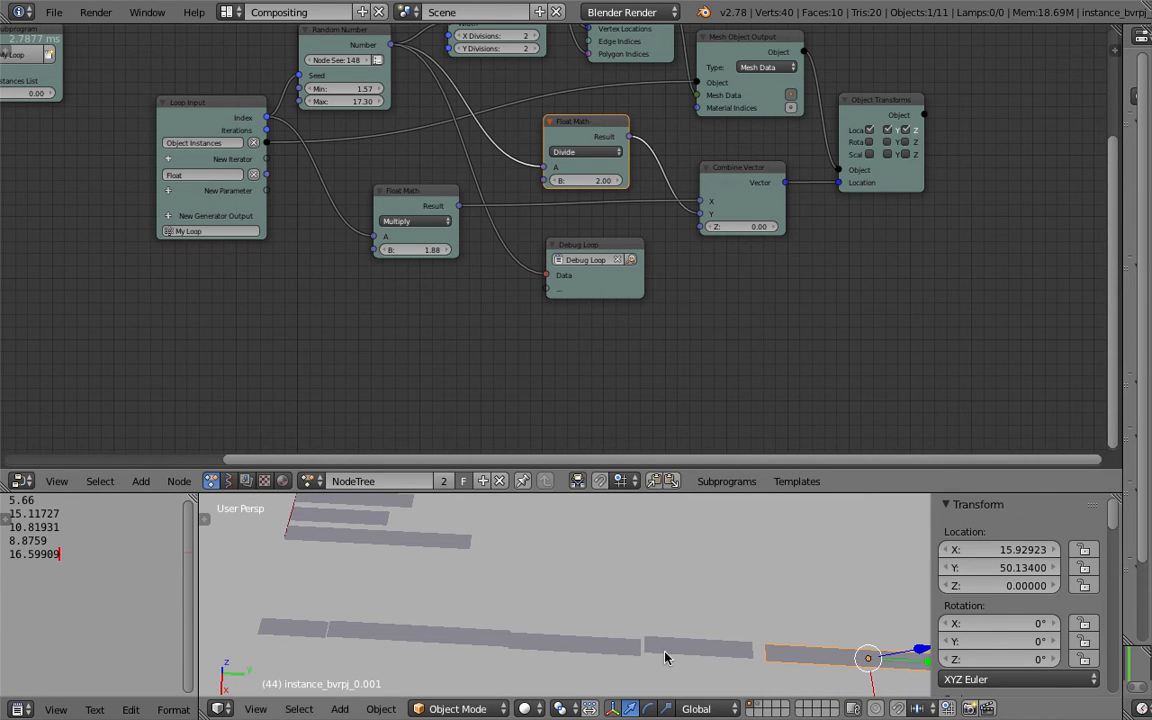
pyautogui.moveTo(505, 313); pyautogui.dragTo(466, 306, button='middle')
pyautogui.moveTo(874, 169); pyautogui.dragTo(907, 185)
pyautogui.hotkey('ctrl', 's')
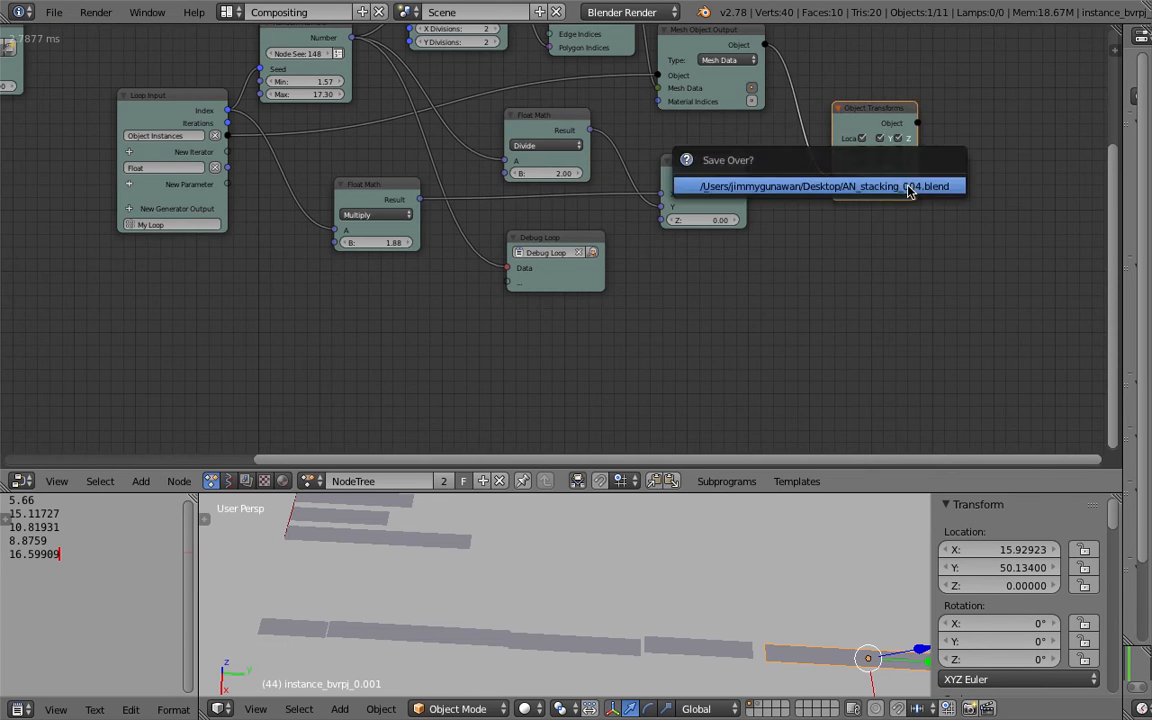
pyautogui.click(907, 185)
# Step: Show the Loop Input node's advanced settings and widen the sidebar so the parameter socket options are readable
pyautogui.moveTo(245, 178); pyautogui.dragTo(226, 233, button='middle')
pyautogui.click(155, 157)
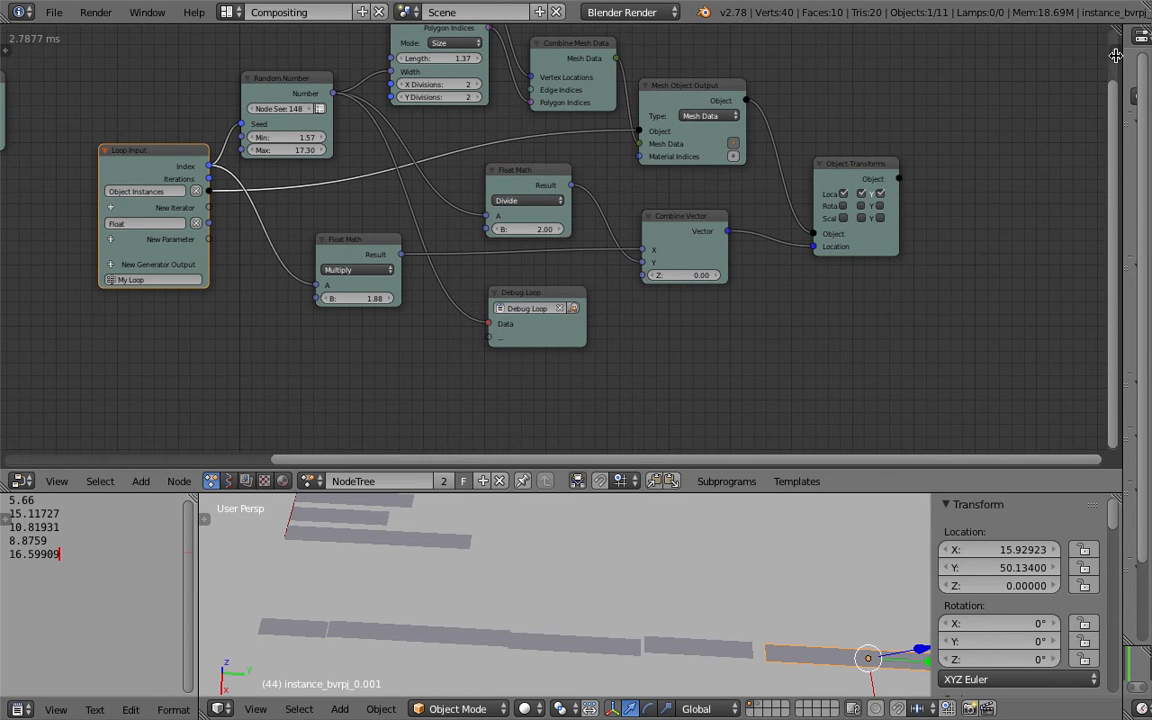
pyautogui.press('n')
pyautogui.moveTo(1064, 217); pyautogui.dragTo(922, 220)
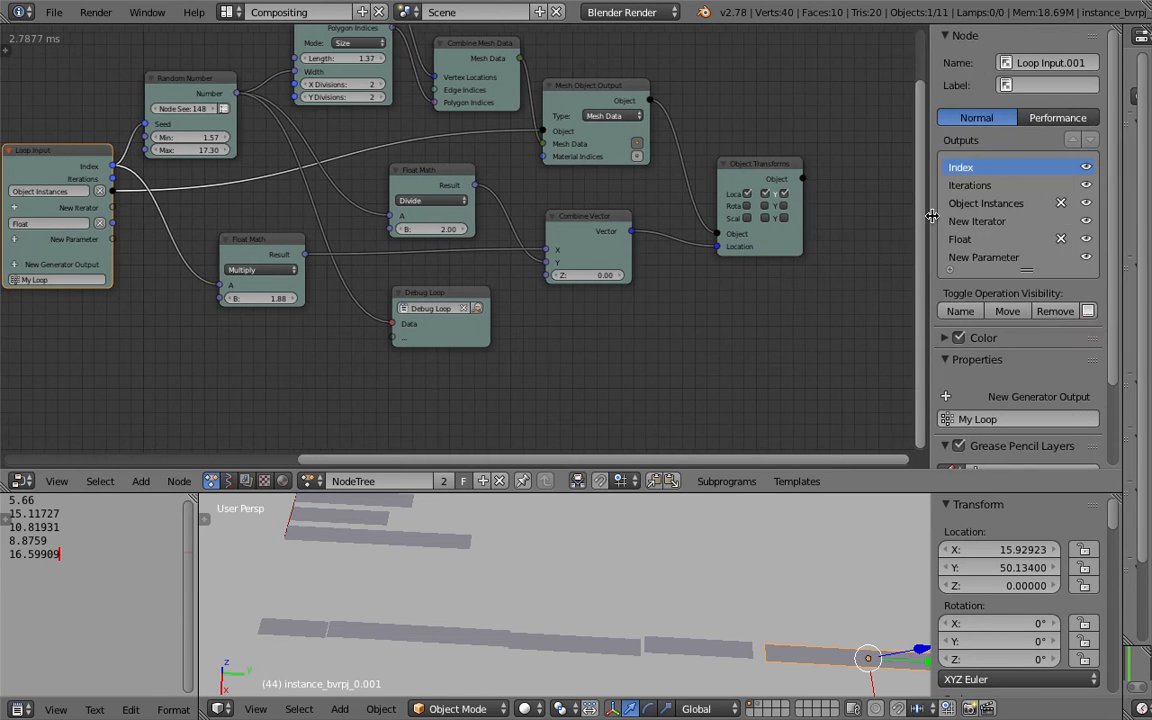
pyautogui.scroll(-3, 1010, 300)
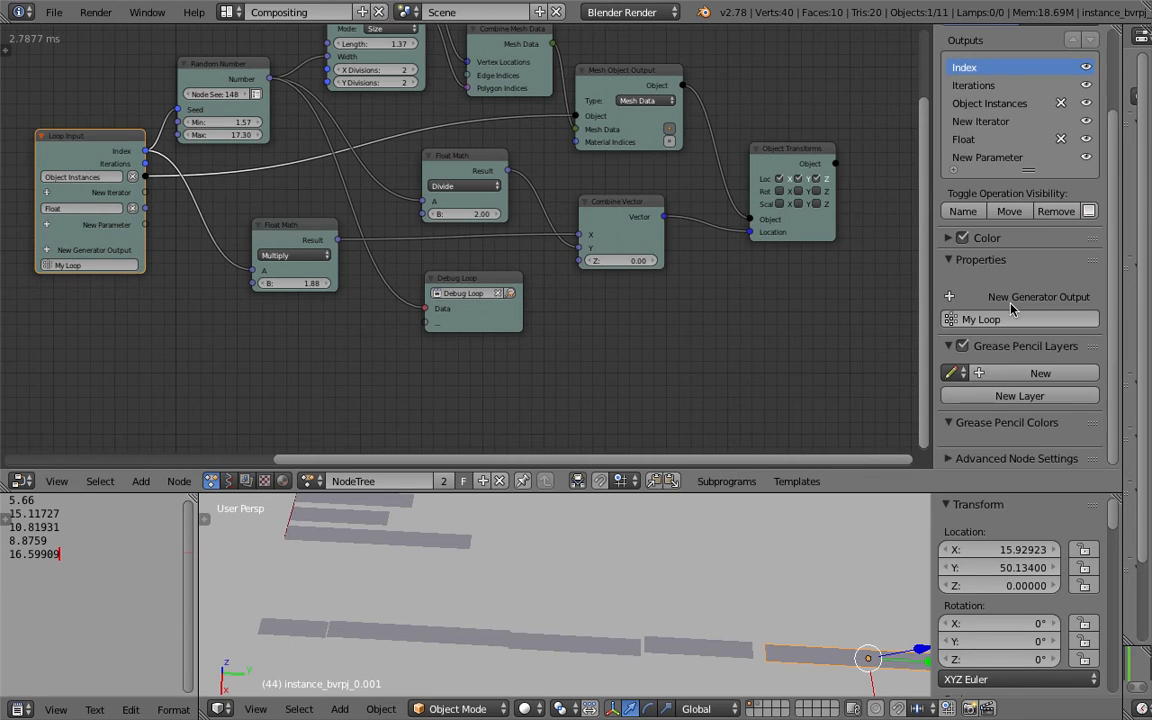
pyautogui.click(1016, 458)
pyautogui.scroll(-8, 1040, 330)
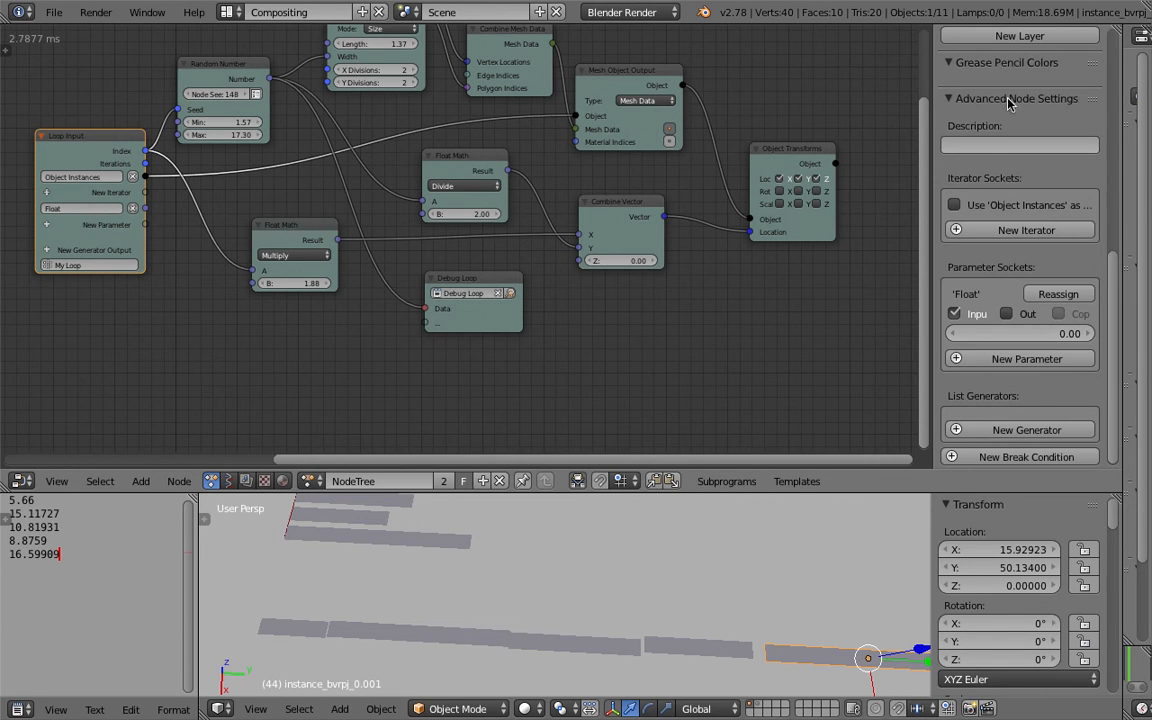
pyautogui.moveTo(933, 224); pyautogui.dragTo(879, 226)
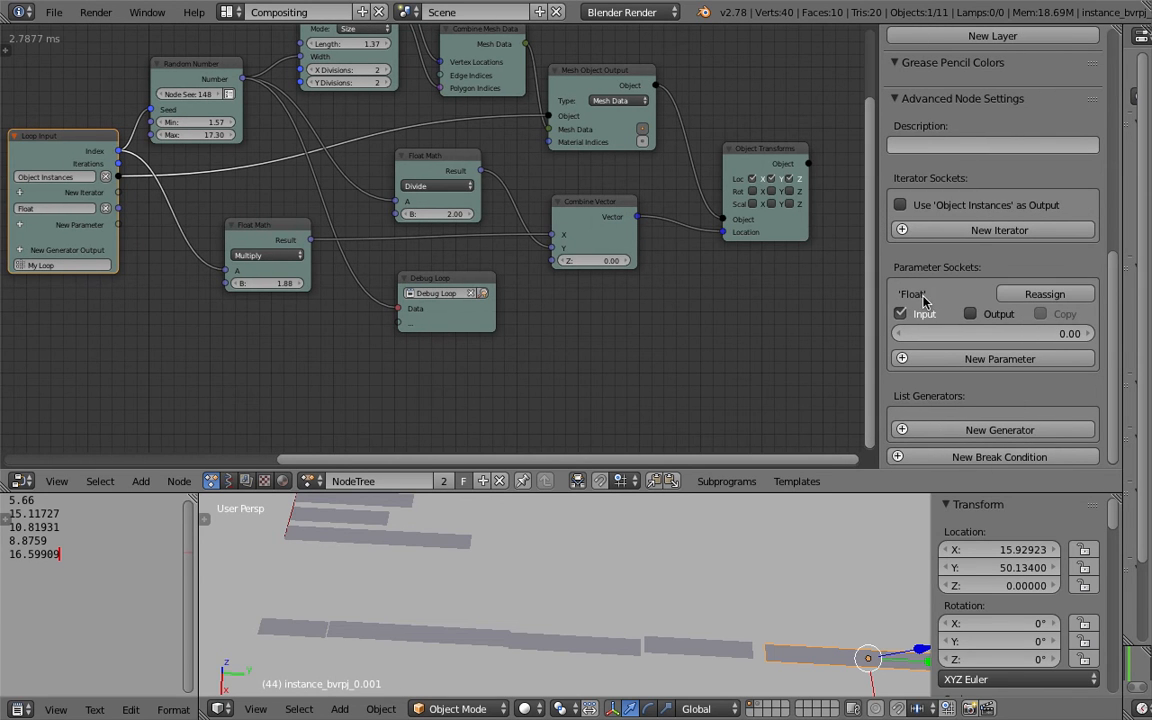
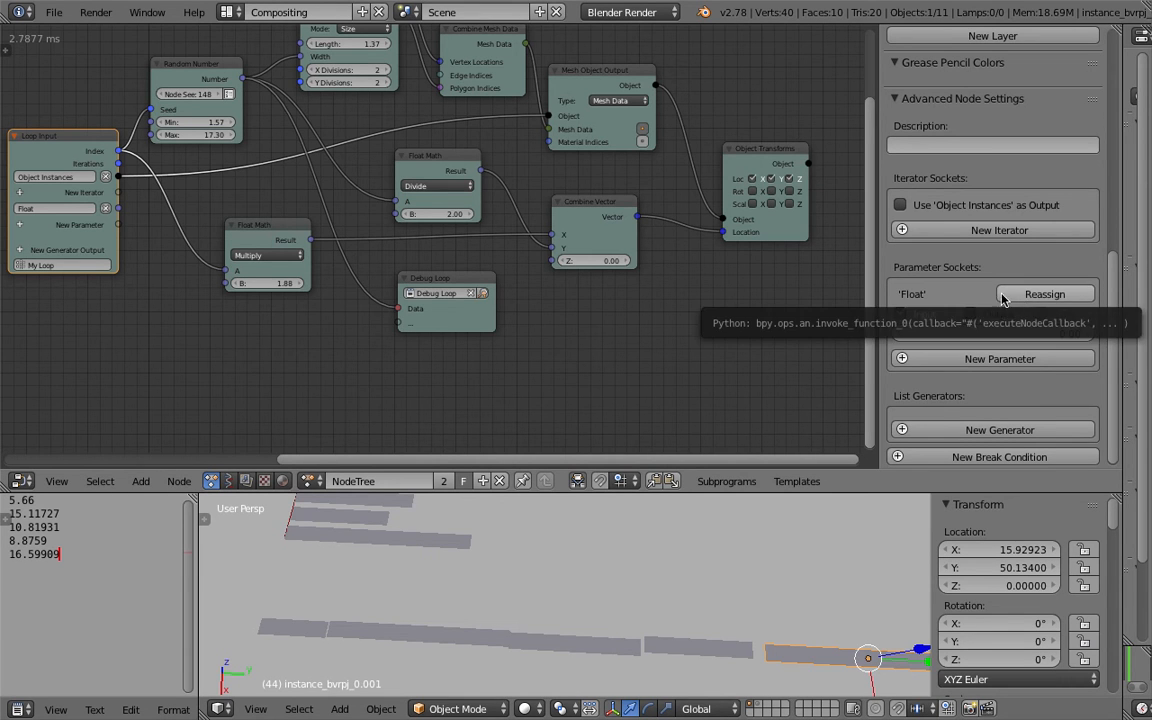
# Step: Create a Reassign Loop Parameter node for My Loop's Float parameter, place it below Object Transforms, and save the file
pyautogui.click(1017, 298)
pyautogui.click(823, 252)
pyautogui.hotkey('ctrl', 's')
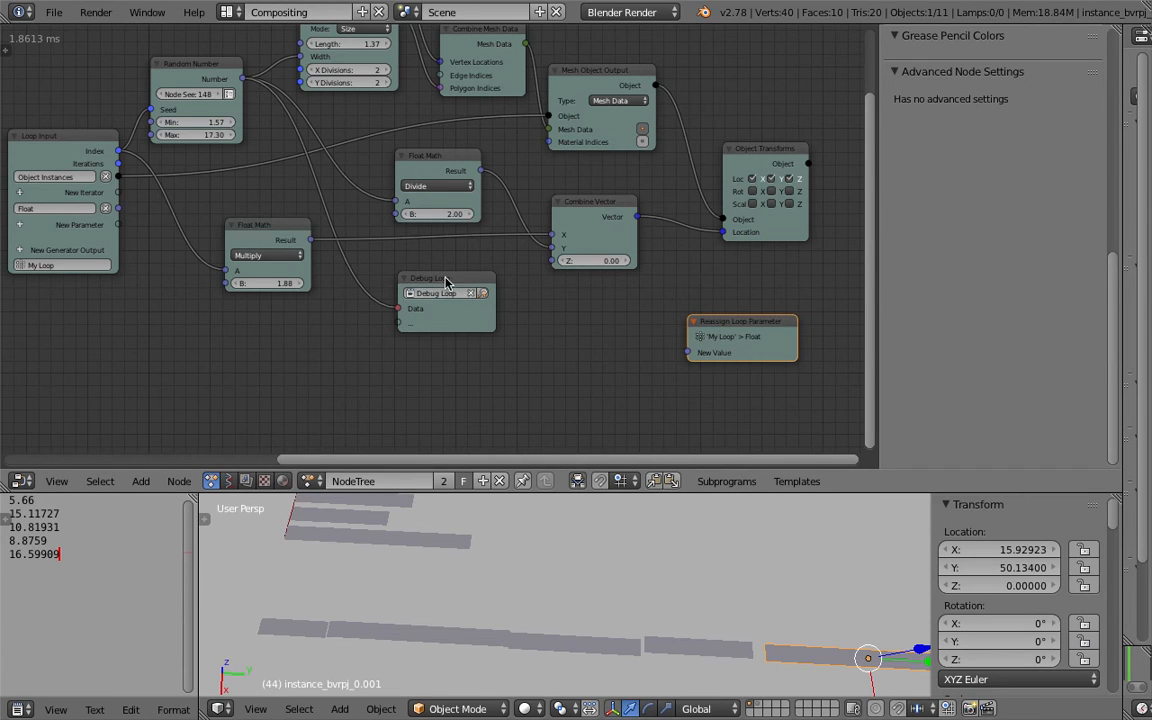
# Step: Connect the Random Number node's Number output to New Value on the Reassign Loop Parameter node and save the file
pyautogui.moveTo(161, 237); pyautogui.dragTo(176, 238, button='middle')
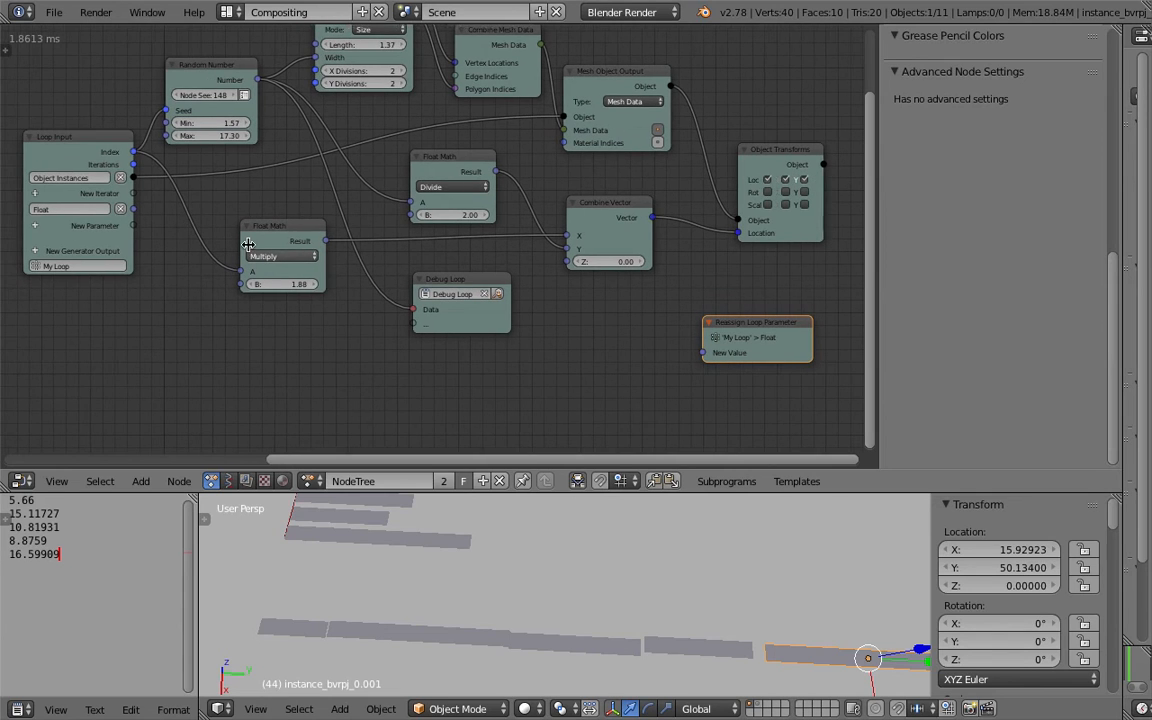
pyautogui.moveTo(236, 88); pyautogui.dragTo(730, 291)
pyautogui.scroll(-2, 730, 291)
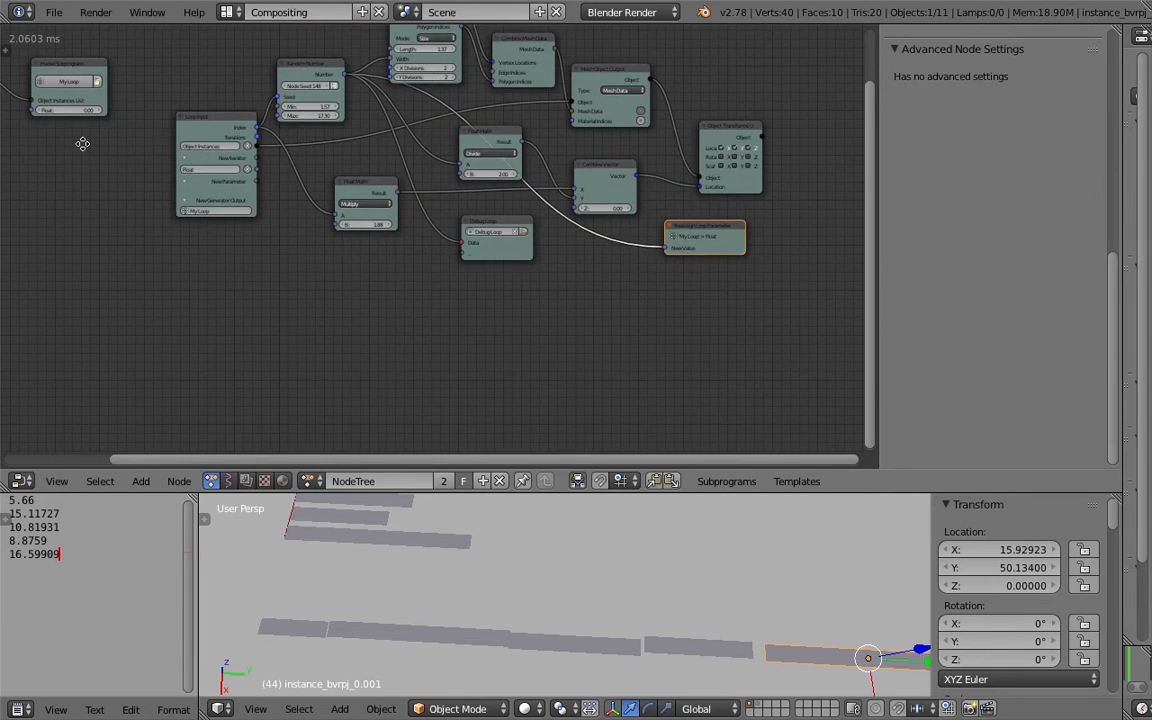
pyautogui.moveTo(83, 144); pyautogui.dragTo(191, 180, button='middle')
pyautogui.hotkey('ctrl', 's')
pyautogui.click(236, 195)
pyautogui.moveTo(270, 199)
pyautogui.mouseDown(button='middle')
pyautogui.moveTo(288, 236)
pyautogui.moveTo(262, 218)
pyautogui.mouseUp(button='middle')
pyautogui.scroll(2, 305, 238)
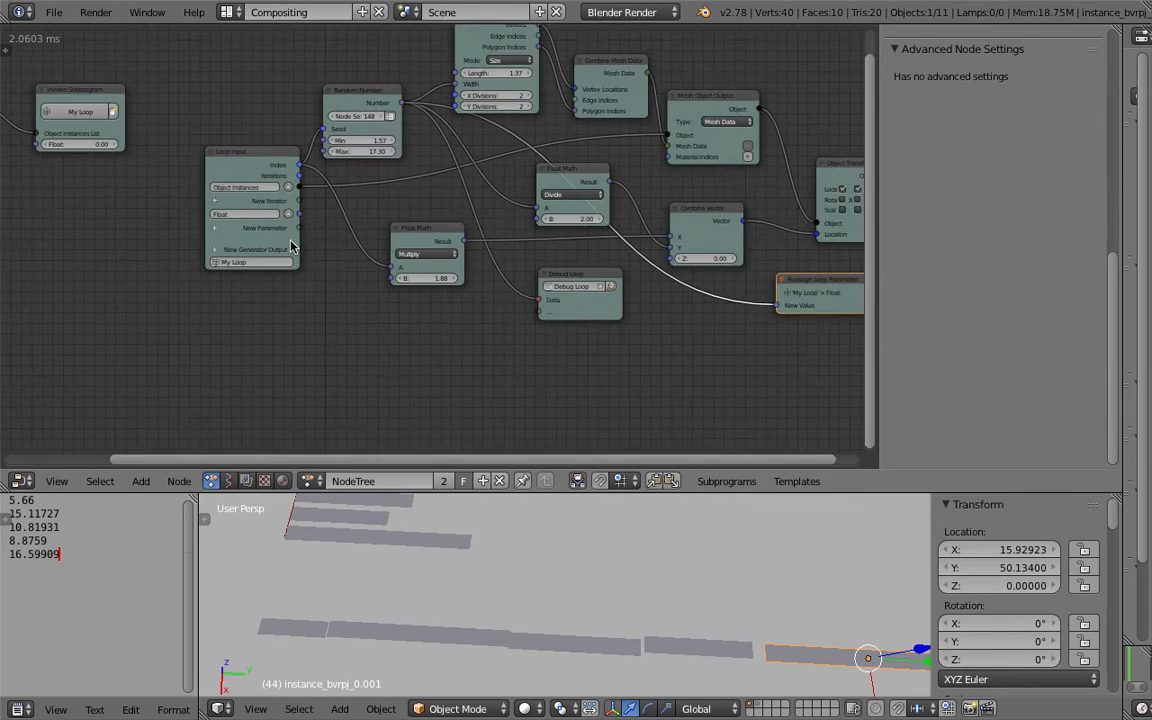
pyautogui.moveTo(474, 299); pyautogui.dragTo(392, 272, button='middle')
pyautogui.hotkey('ctrl', 's')
pyautogui.click(396, 272)
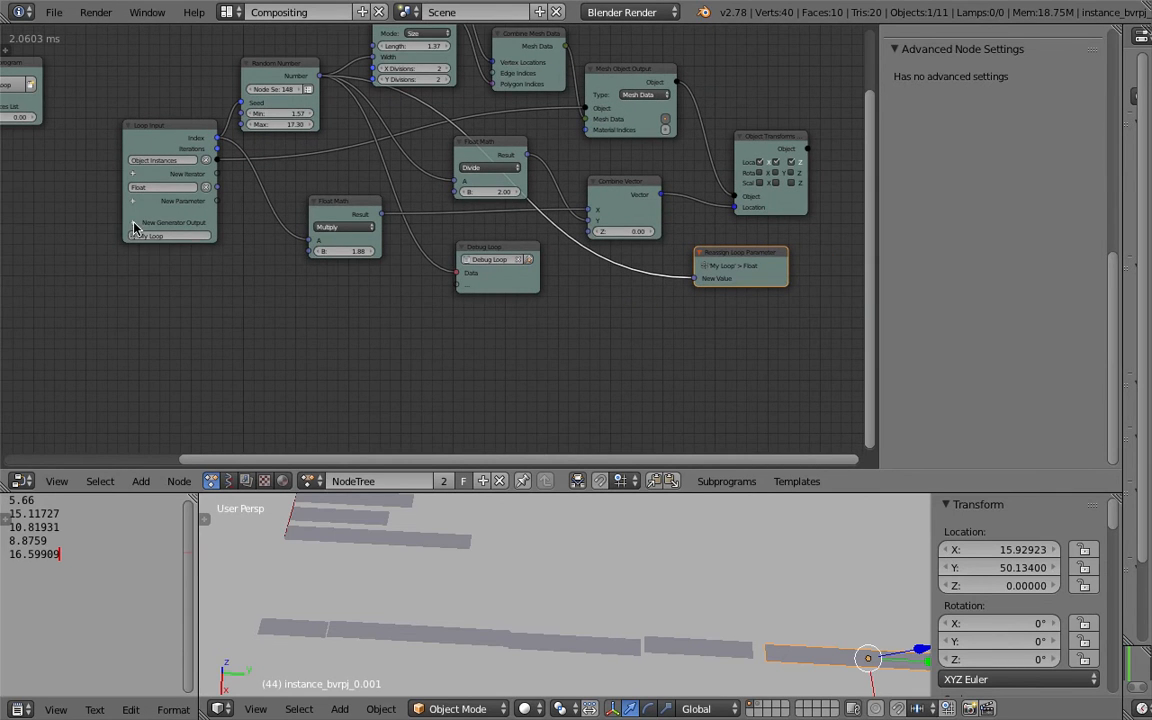
# Step: Add a Float List generator output to My Loop and connect the Loop Input's Float parameter to it
pyautogui.click(134, 226)
pyautogui.press('Return')
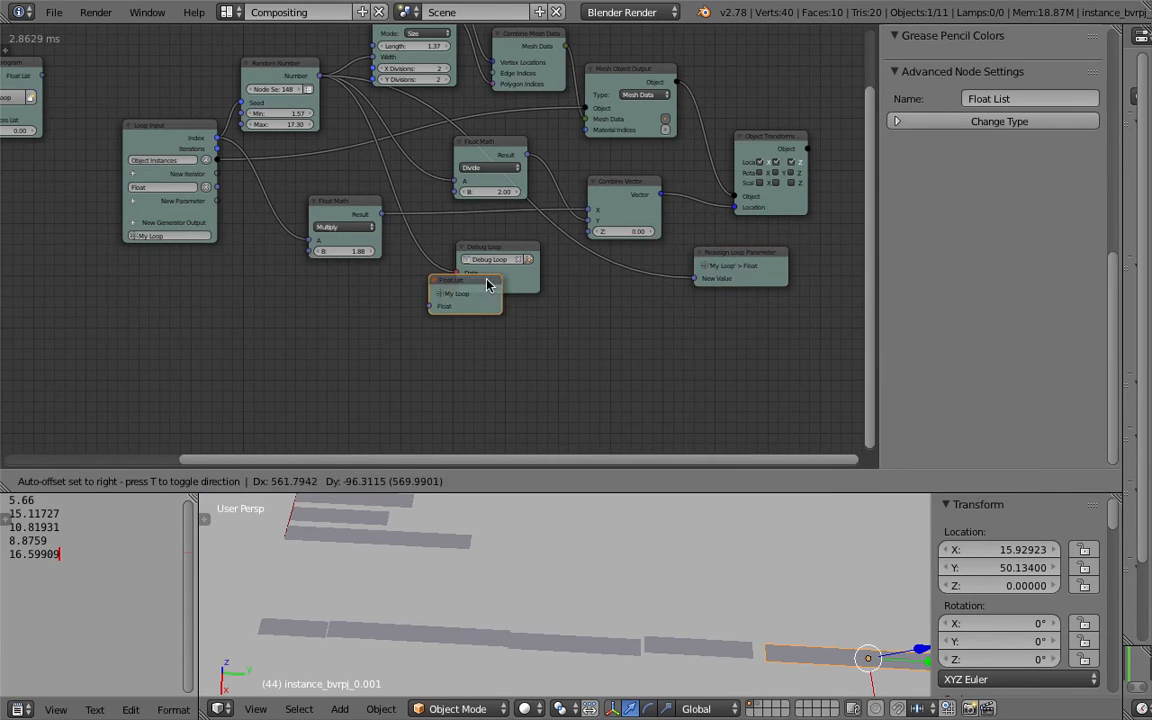
pyautogui.click(696, 308)
pyautogui.moveTo(206, 182); pyautogui.dragTo(745, 313)
# Step: Stack the Reassign Loop Parameter node above the Float List node and join both in a new frame
pyautogui.moveTo(745, 313); pyautogui.dragTo(759, 379)
pyautogui.moveTo(746, 254); pyautogui.dragTo(762, 333)
pyautogui.moveTo(730, 298); pyautogui.dragTo(694, 262, button='middle')
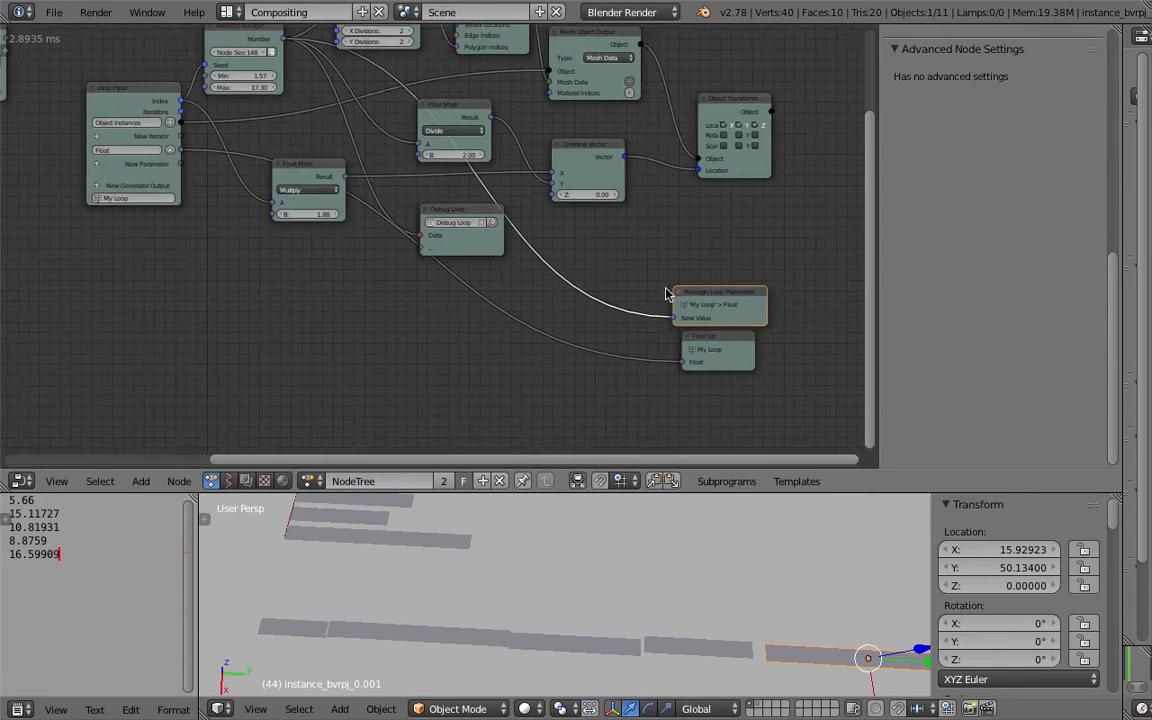
pyautogui.scroll(1, 165, 275)
pyautogui.moveTo(165, 275); pyautogui.dragTo(257, 288, button='middle')
pyautogui.moveTo(691, 330); pyautogui.dragTo(487, 266, button='middle')
pyautogui.keyDown('shift'); pyautogui.click(670, 302); pyautogui.keyUp('shift')
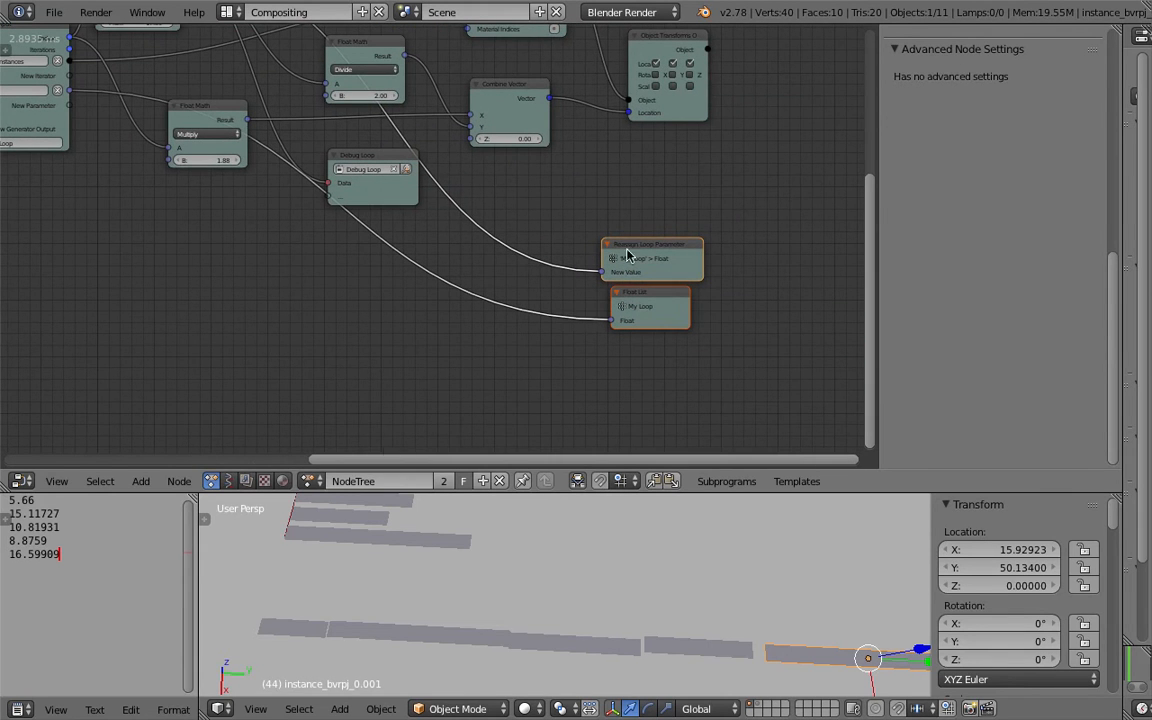
pyautogui.click(110, 481)
pyautogui.moveTo(177, 480)
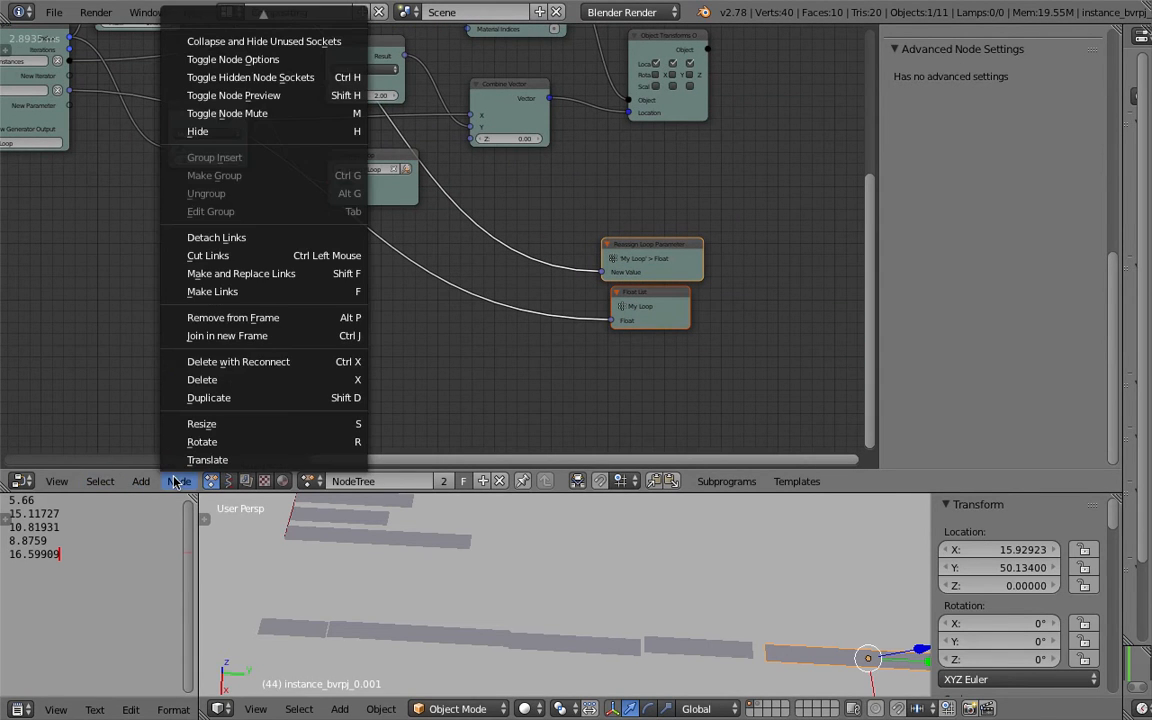
pyautogui.click(288, 335)
pyautogui.moveTo(638, 229); pyautogui.dragTo(676, 210)
# Step: Move the Object Instancer and Invoke Subprogram nodes into the empty area below the loop's node network
pyautogui.scroll(-1, 655, 257)
pyautogui.moveTo(655, 257); pyautogui.dragTo(743, 266, button='middle')
pyautogui.scroll(-2, 321, 208)
pyautogui.moveTo(93, 98); pyautogui.dragTo(197, 123, button='middle')
pyautogui.moveTo(177, 110); pyautogui.dragTo(276, 326)
pyautogui.moveTo(274, 112); pyautogui.dragTo(518, 373)
pyautogui.moveTo(280, 326); pyautogui.dragTo(444, 375)
# Step: Add a Debug Drawer node beside the Invoke Subprogram node
pyautogui.moveTo(444, 375); pyautogui.dragTo(246, 242, button='middle')
pyautogui.scroll(2, 400, 240)
pyautogui.scroll(2, 401, 234)
pyautogui.scroll(1, 340, 235)
pyautogui.moveTo(351, 232); pyautogui.dragTo(375, 220, button='middle')
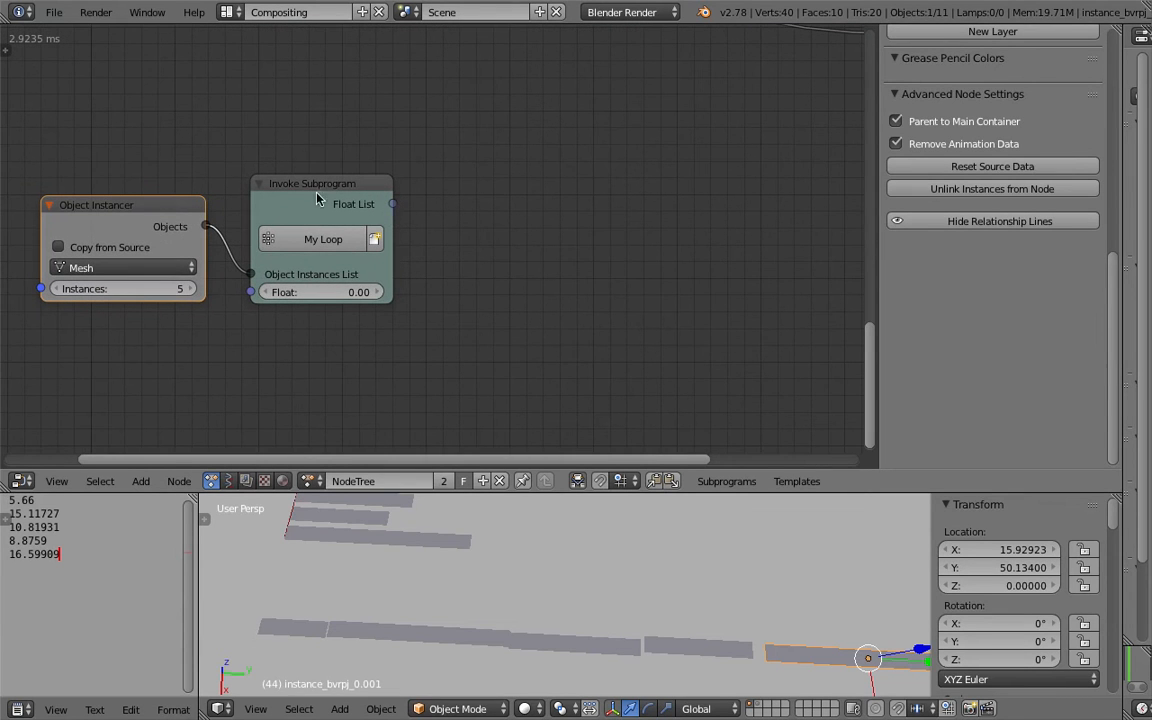
pyautogui.hotkey('shift', 'a')
pyautogui.click(586, 216)
pyautogui.write('deb')
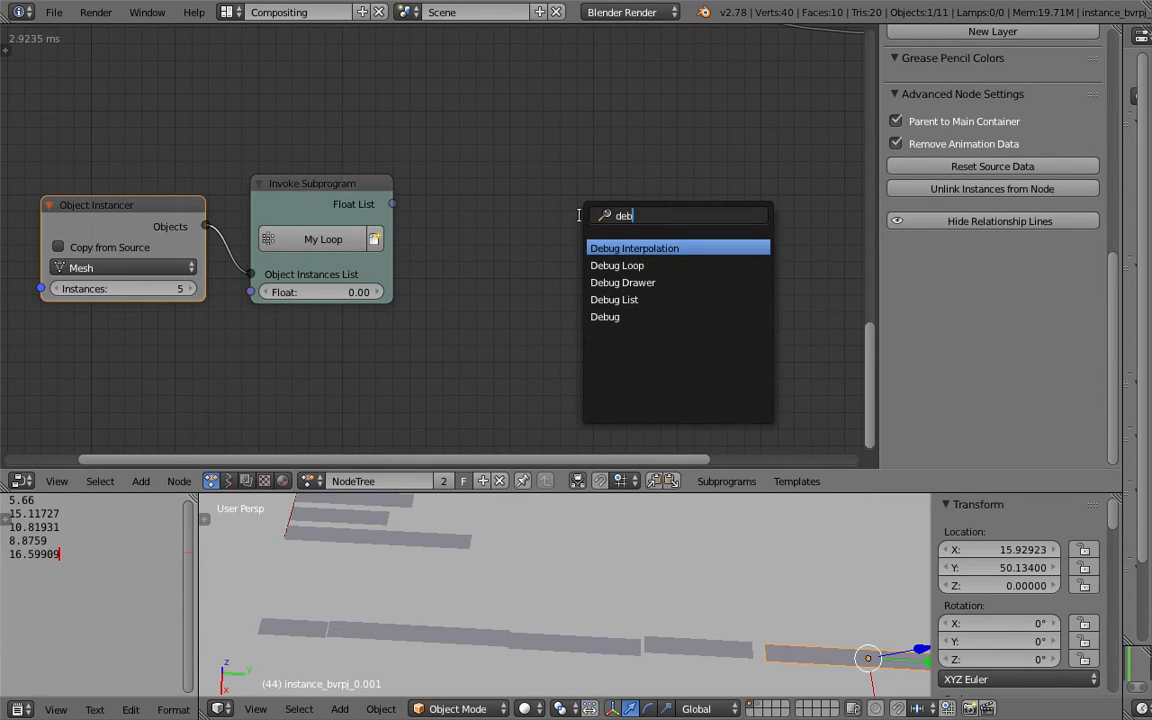
pyautogui.press('Down')
pyautogui.press('Down')
pyautogui.press('Return')
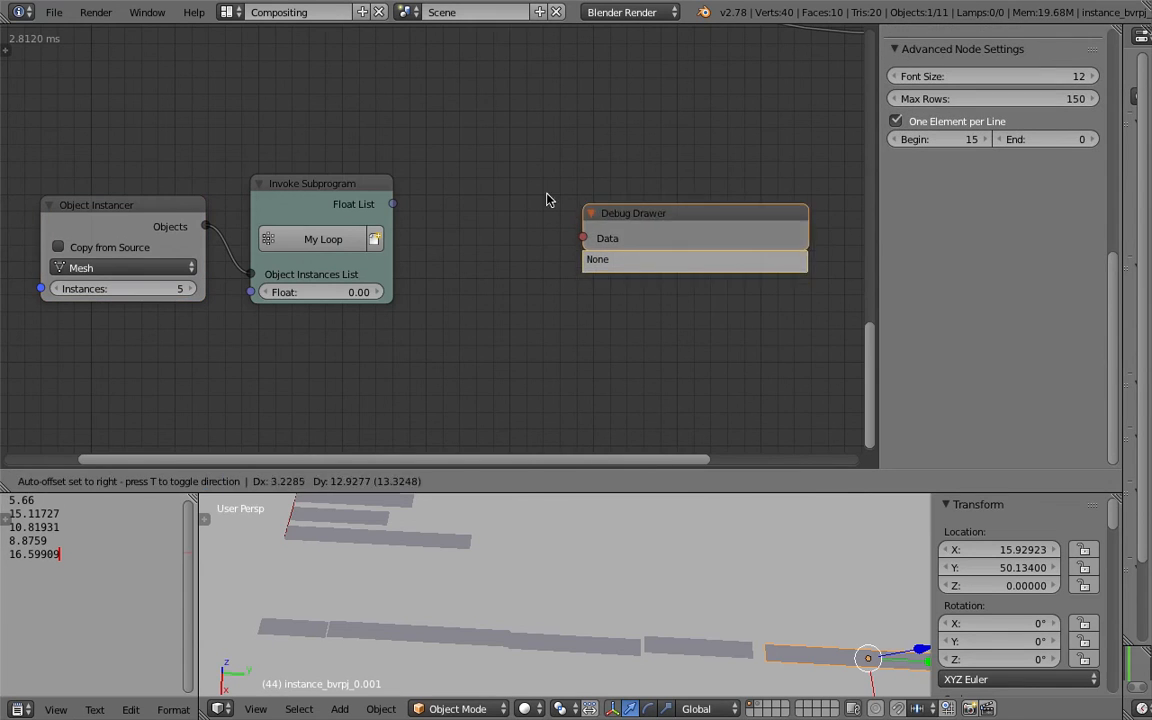
pyautogui.click(488, 178)
# Step: Connect Invoke Subprogram's Float List output to the Debug Drawer's Data input and adjust the drawer's position
pyautogui.moveTo(392, 204); pyautogui.dragTo(541, 225)
pyautogui.scroll(-1, 990, 100)
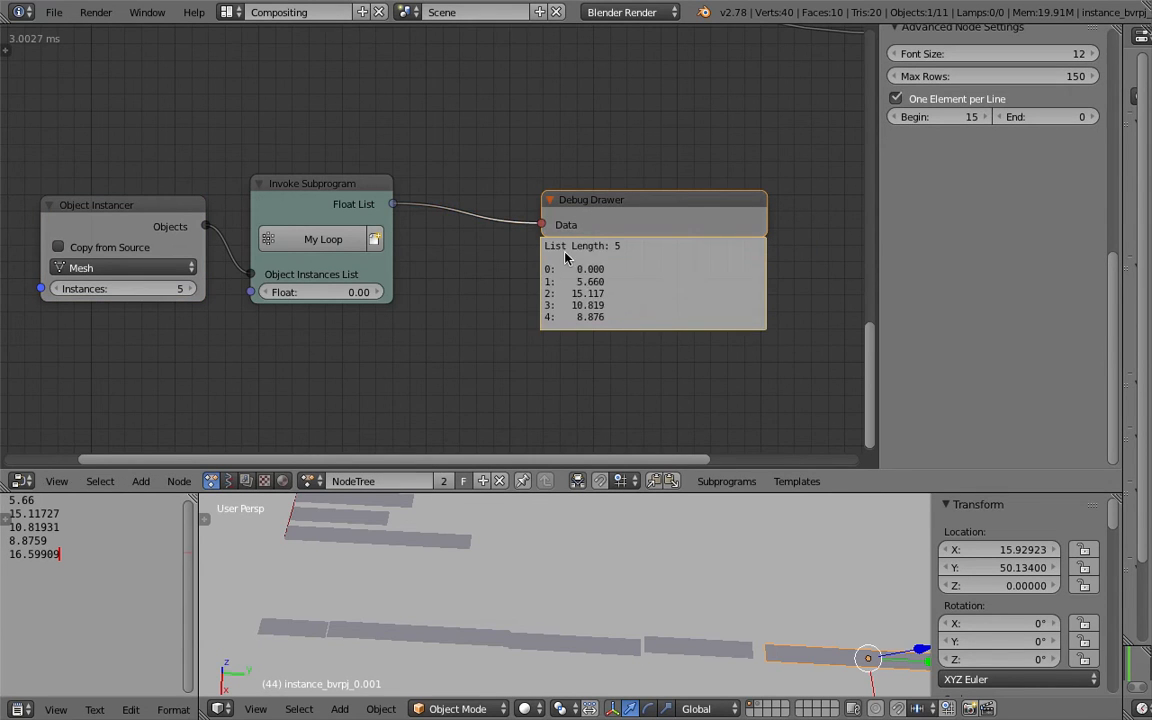
pyautogui.scroll(1, 605, 297)
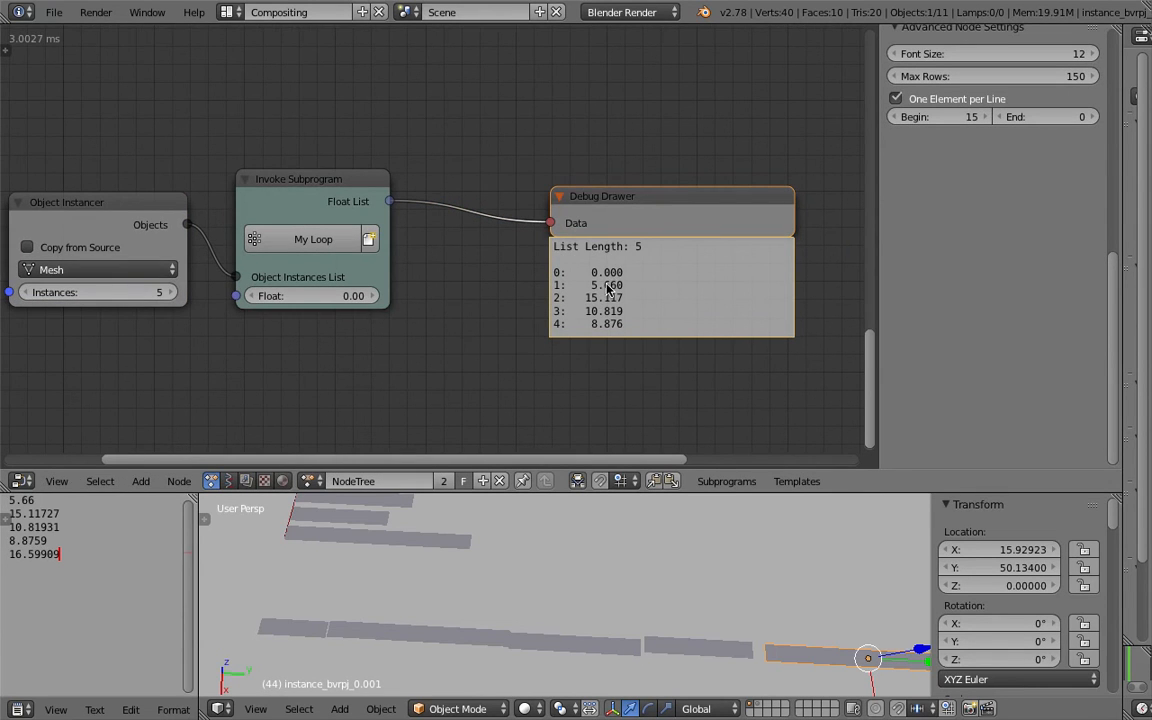
pyautogui.press('g')
pyautogui.click(627, 272)
pyautogui.press('g')
pyautogui.click(593, 281)
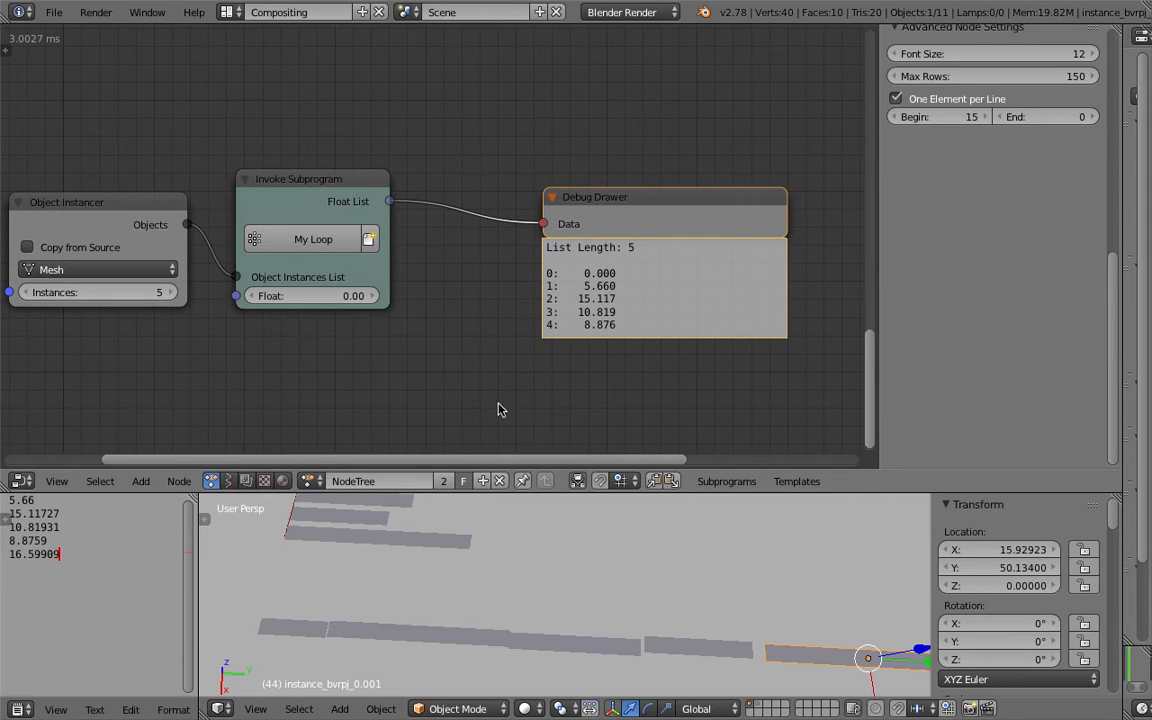
# Step: Select the second and the first bar instance in the 3D view to compare them with the listed float values
pyautogui.scroll(-2, 361, 566)
pyautogui.rightClick(439, 519)
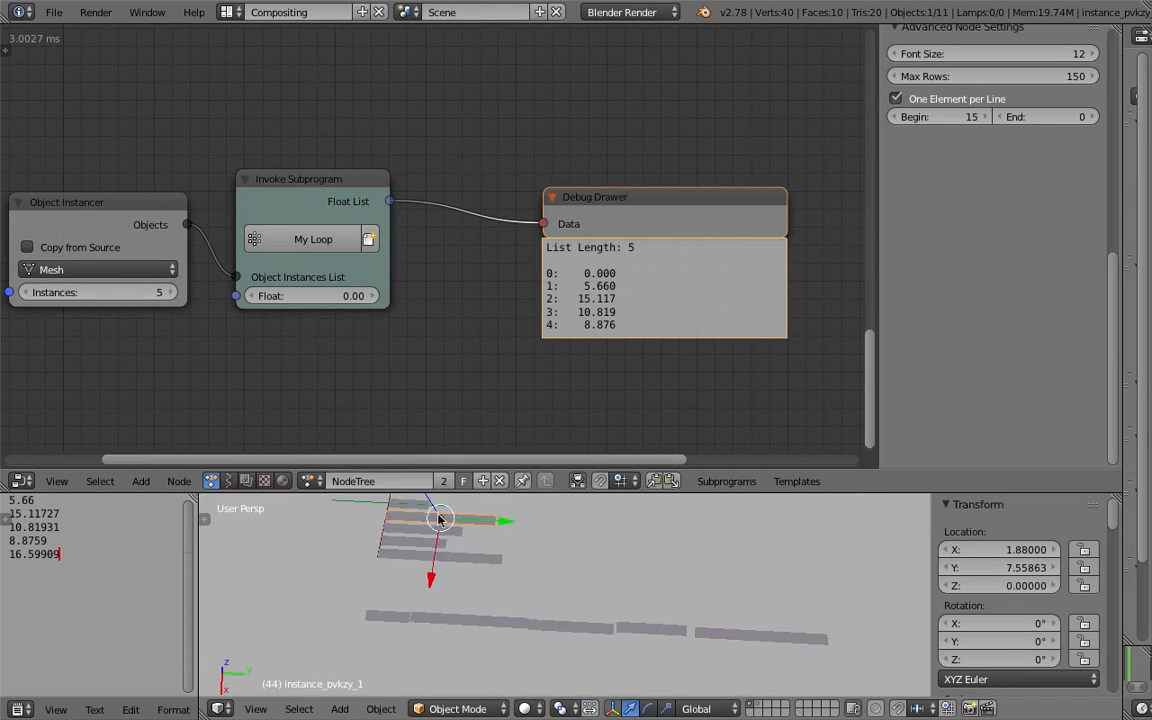
pyautogui.moveTo(439, 519); pyautogui.dragTo(404, 537, button='middle')
pyautogui.rightClick(377, 529)
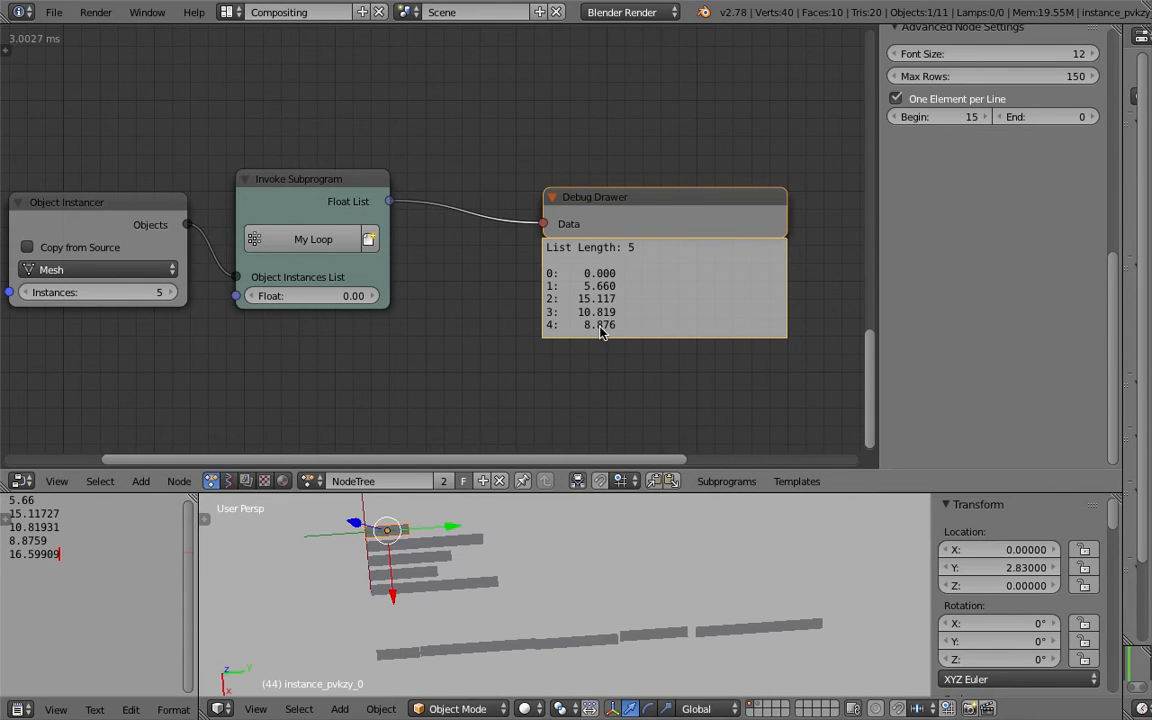
# Step: Move the Debug Drawer closer to the Invoke Subprogram node and save the file
pyautogui.moveTo(600, 326); pyautogui.dragTo(574, 308, button='middle')
pyautogui.scroll(-1, 572, 298)
pyautogui.moveTo(589, 185); pyautogui.dragTo(562, 173)
pyautogui.scroll(1, 561, 178)
pyautogui.hotkey('ctrl', 's')
pyautogui.click(477, 154)
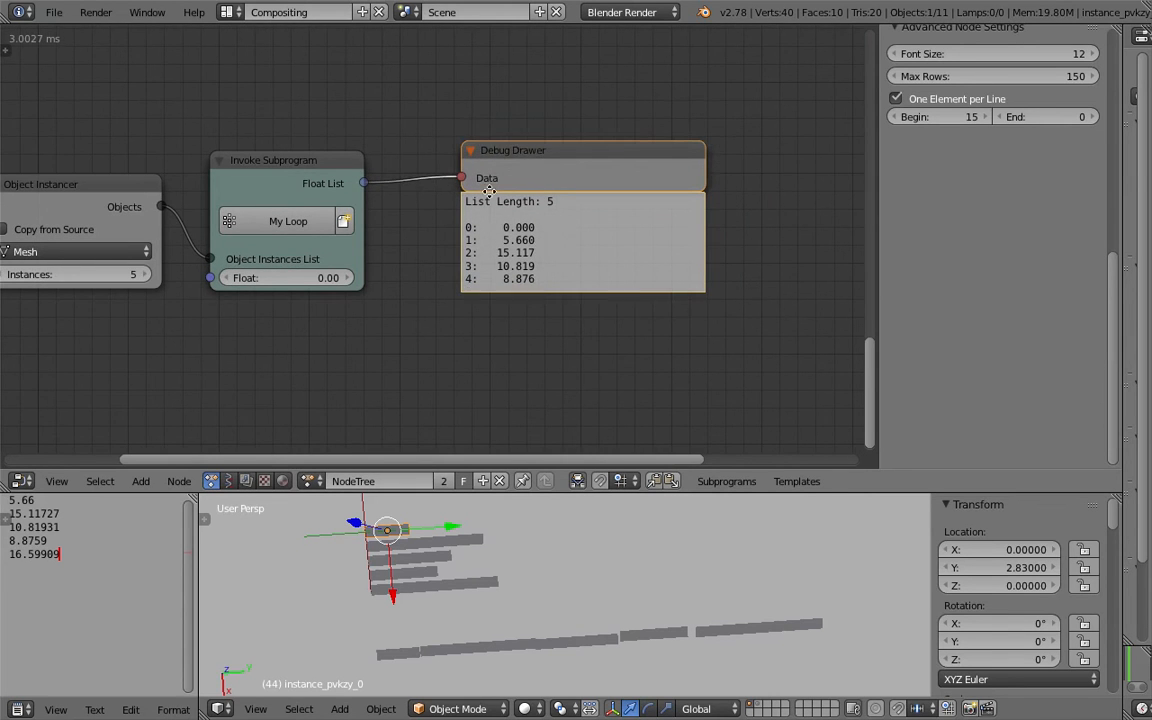
# Step: Align the Invoke Subprogram, Object Instancer and Debug Drawer nodes in a tidy row
pyautogui.scroll(-1, 440, 175)
pyautogui.scroll(-1, 535, 224)
pyautogui.moveTo(470, 187); pyautogui.dragTo(496, 307, button='middle')
pyautogui.moveTo(436, 241); pyautogui.dragTo(427, 167, button='middle')
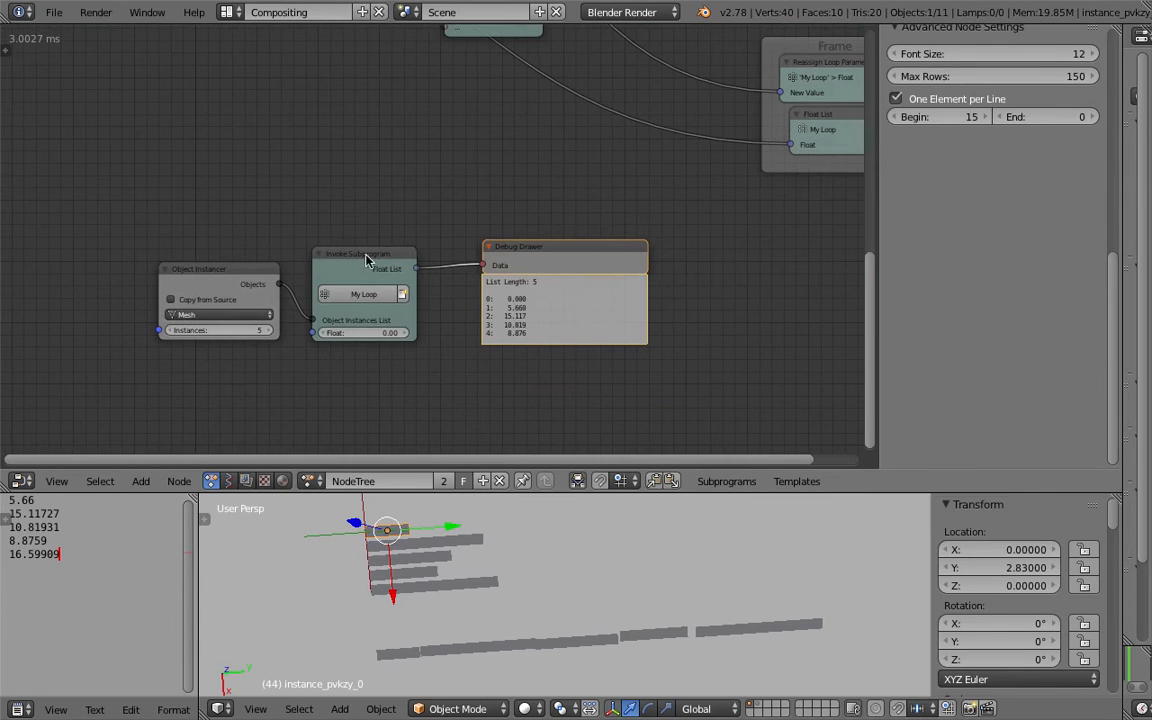
pyautogui.moveTo(366, 261); pyautogui.dragTo(371, 234)
pyautogui.moveTo(257, 277); pyautogui.dragTo(255, 246)
pyautogui.click(529, 254)
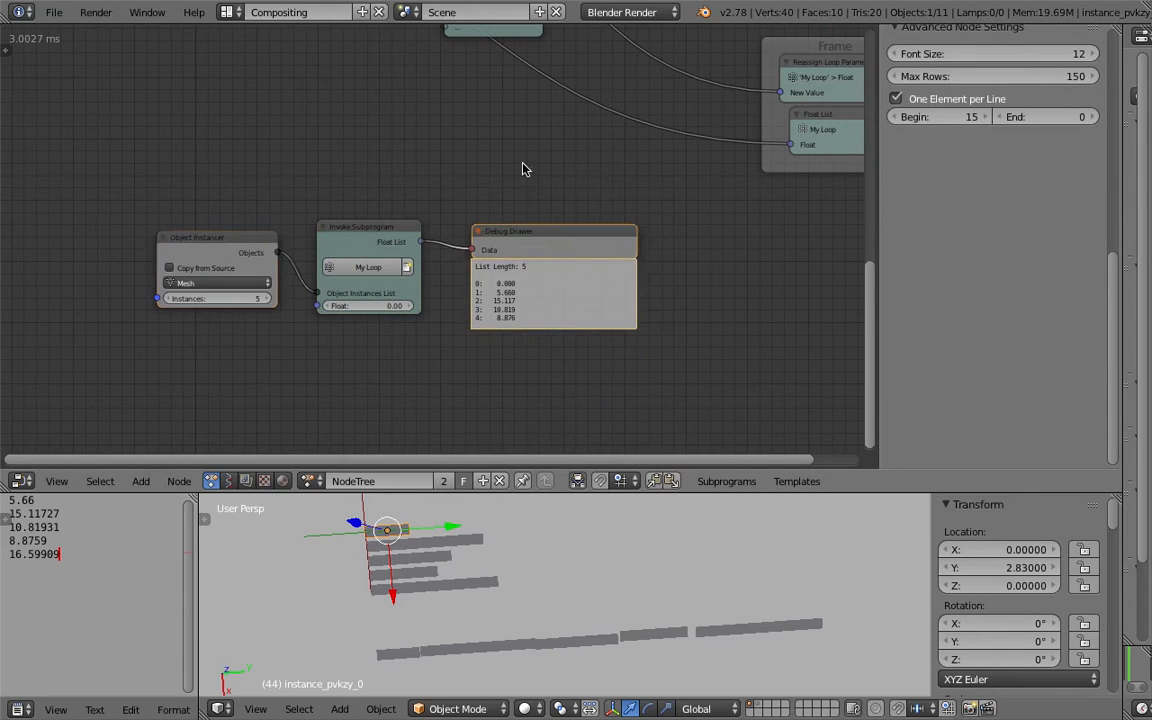
# Step: Open the recent file AN_grid_stacking_002.blend to consult its finished stacking setup
pyautogui.scroll(-2, 483, 278)
pyautogui.moveTo(483, 278); pyautogui.dragTo(488, 311, button='middle')
pyautogui.moveTo(401, 201); pyautogui.dragTo(421, 203, button='middle')
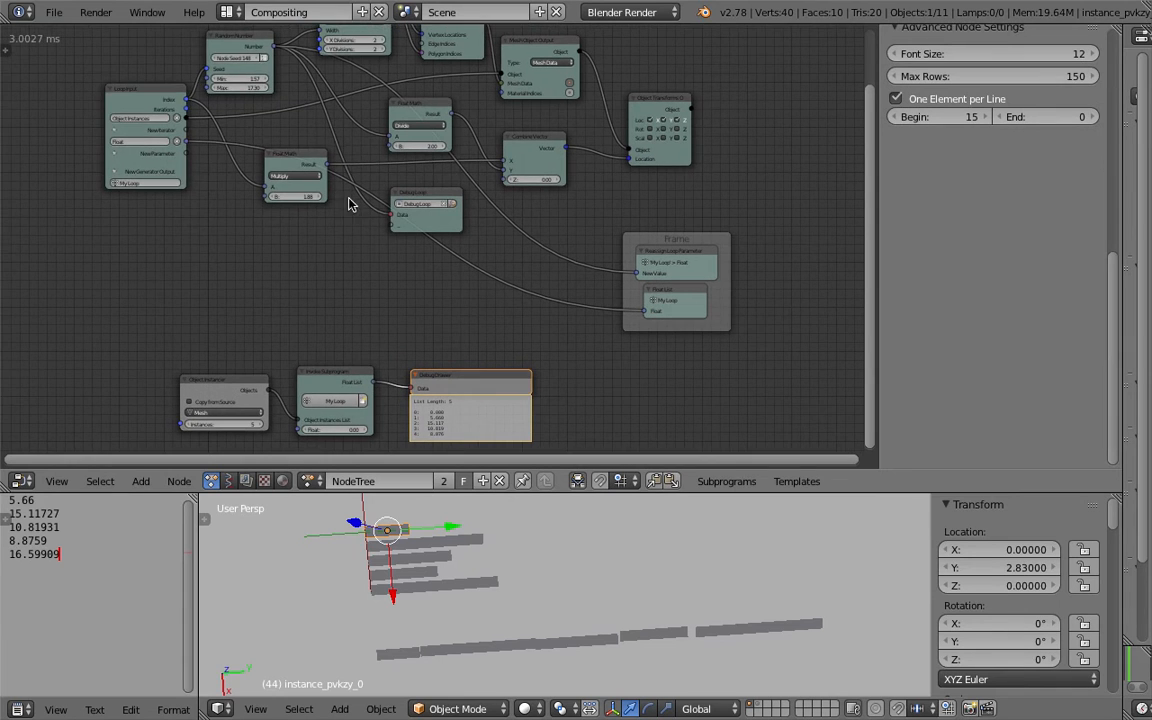
pyautogui.click(54, 12)
pyautogui.moveTo(98, 70)
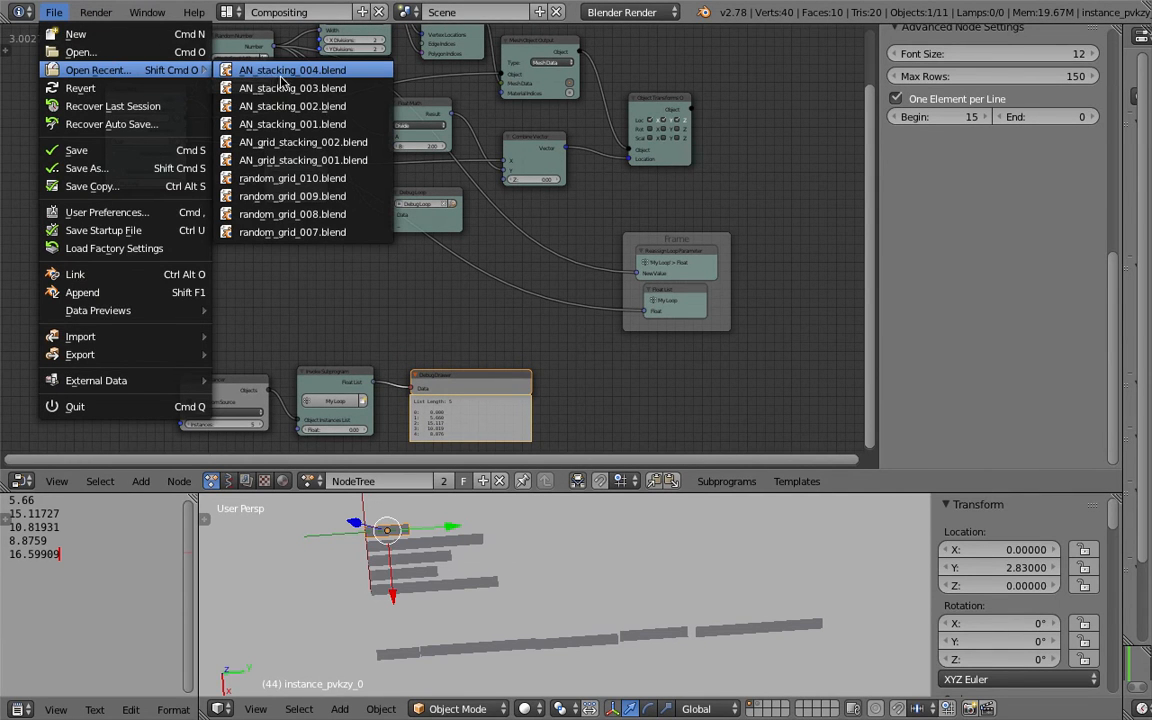
pyautogui.click(309, 142)
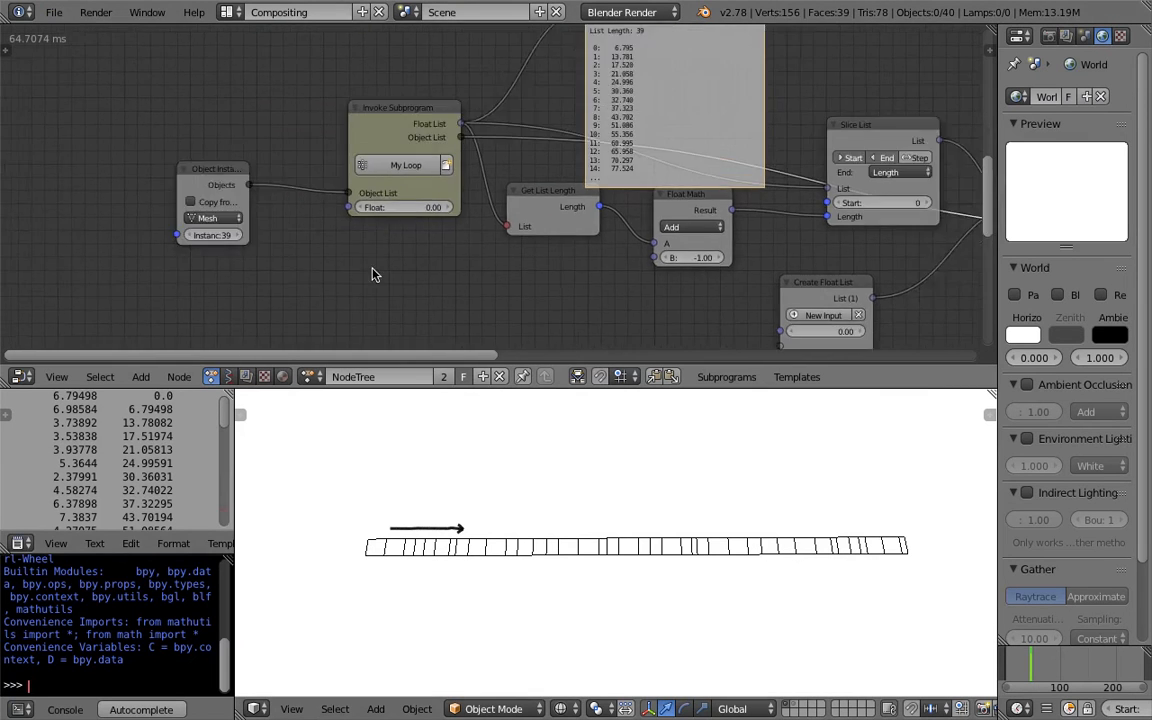
# Step: Enlarge the node editor and set the Object Instancer's Instances to 5
pyautogui.moveTo(508, 389); pyautogui.dragTo(506, 472)
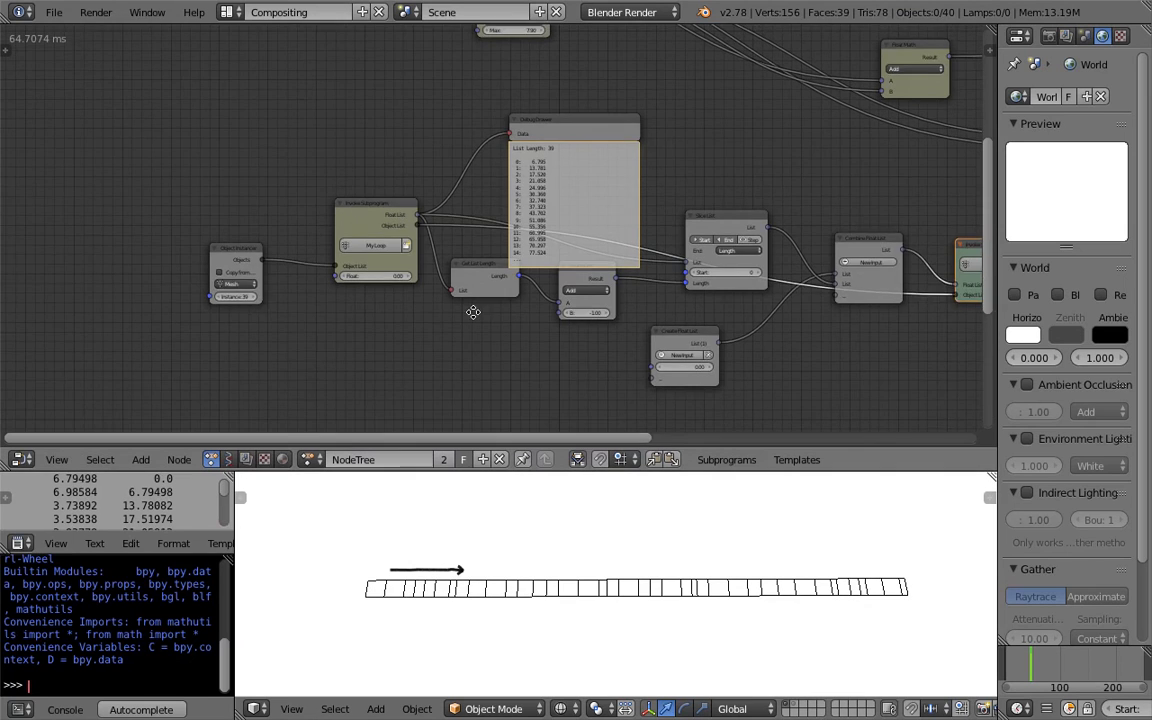
pyautogui.moveTo(473, 311); pyautogui.dragTo(459, 331, button='middle')
pyautogui.moveTo(267, 306); pyautogui.dragTo(360, 250, button='middle')
pyautogui.scroll(2, 360, 250)
pyautogui.scroll(1, 362, 252)
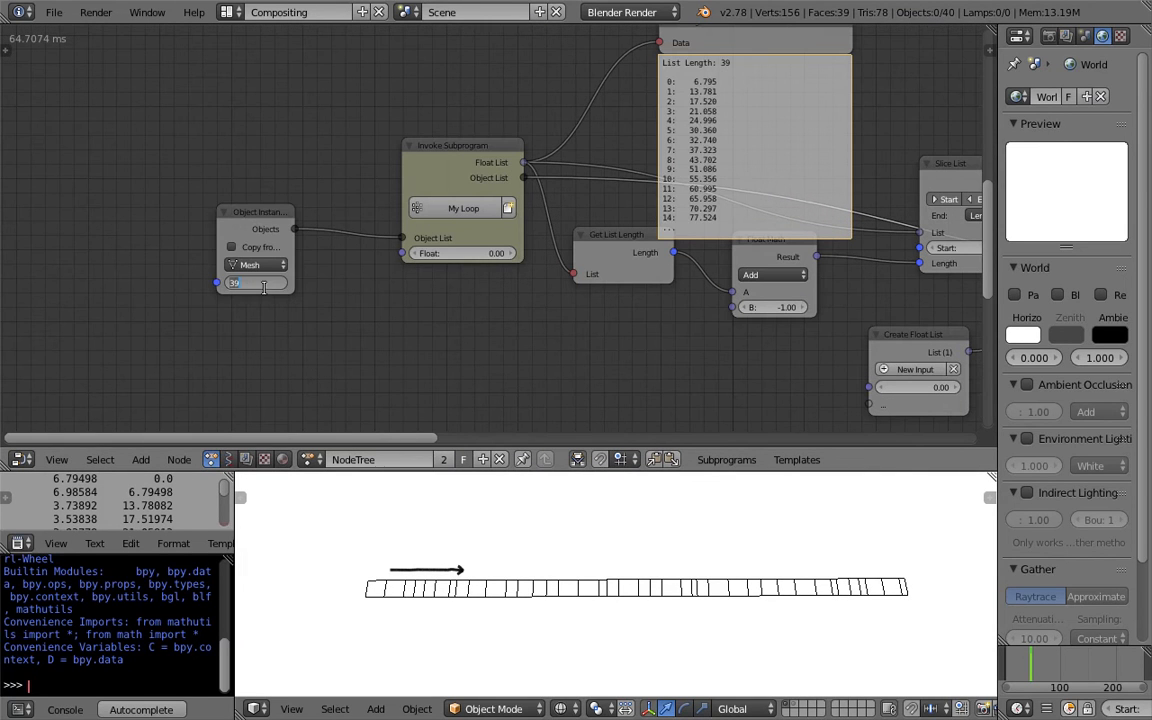
pyautogui.write('5')
pyautogui.press('Return')
# Step: Reposition the Object Instancer and Invoke Subprogram nodes clear of the Debug Drawer's list
pyautogui.moveTo(255, 213); pyautogui.dragTo(199, 111)
pyautogui.moveTo(493, 178); pyautogui.dragTo(428, 143)
pyautogui.moveTo(231, 123); pyautogui.dragTo(272, 160)
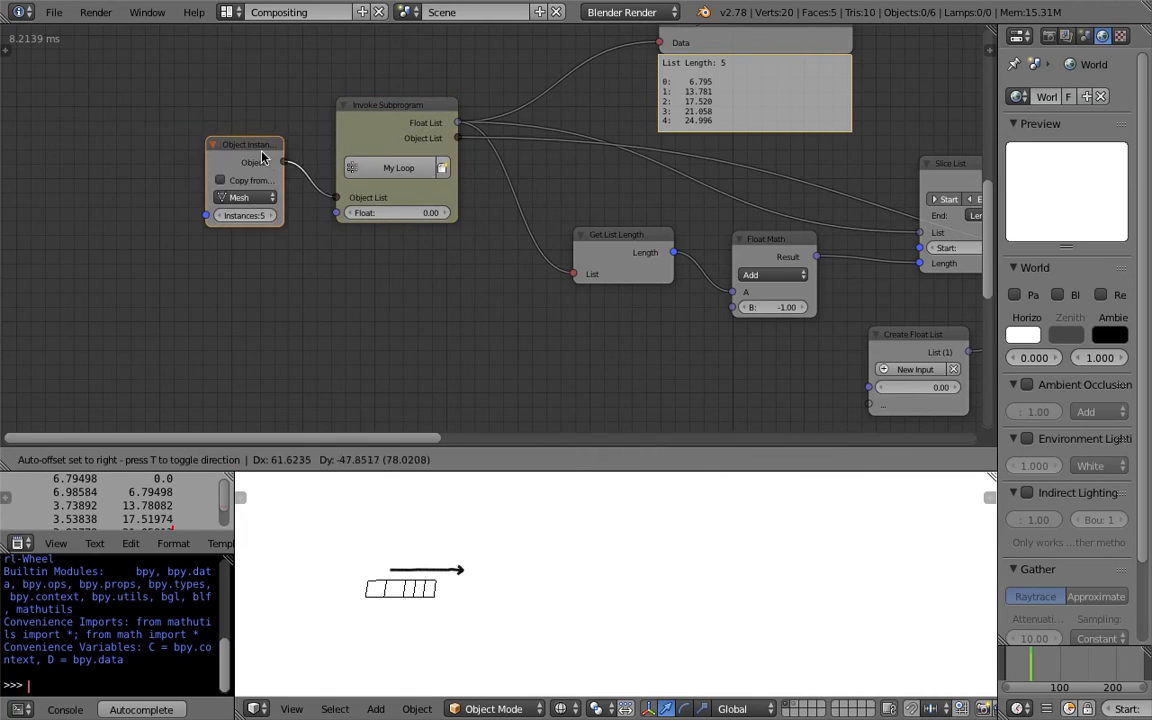
pyautogui.moveTo(403, 176); pyautogui.dragTo(378, 218, button='middle')
pyautogui.moveTo(360, 150); pyautogui.dragTo(386, 176)
pyautogui.moveTo(424, 267); pyautogui.dragTo(182, 240, button='middle')
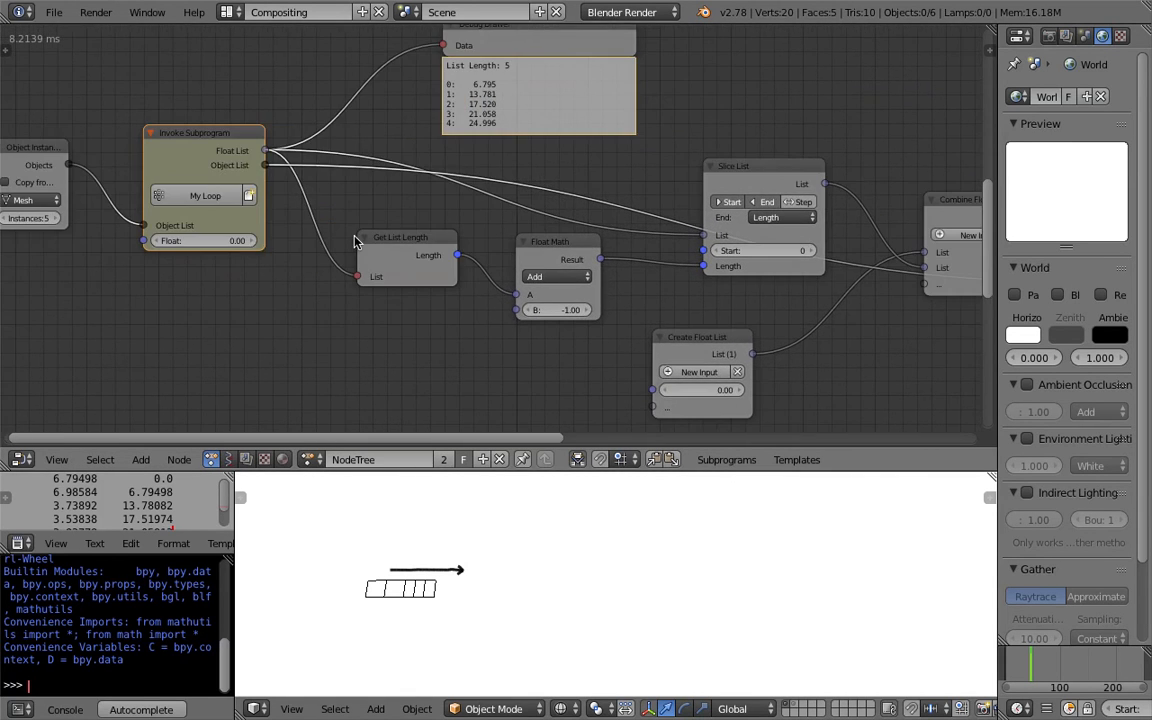
# Step: Tighten the layout of the list-processing nodes after Invoke Subprogram and nudge the Loop Input node
pyautogui.scroll(-1, 356, 240)
pyautogui.moveTo(441, 249); pyautogui.dragTo(427, 244, button='middle')
pyautogui.moveTo(415, 233); pyautogui.dragTo(383, 220)
pyautogui.moveTo(529, 245); pyautogui.dragTo(476, 248)
pyautogui.moveTo(687, 318); pyautogui.dragTo(641, 314)
pyautogui.moveTo(631, 270); pyautogui.dragTo(619, 278, button='middle')
pyautogui.scroll(-3, 619, 278)
pyautogui.moveTo(666, 186); pyautogui.dragTo(642, 179)
pyautogui.moveTo(555, 138); pyautogui.dragTo(591, 262, button='middle')
pyautogui.moveTo(395, 98); pyautogui.dragTo(442, 388, button='middle')
pyautogui.moveTo(384, 248); pyautogui.dragTo(381, 241)
# Step: Set the Random Number node's Min to 1 and Max to 5
pyautogui.scroll(3, 381, 241)
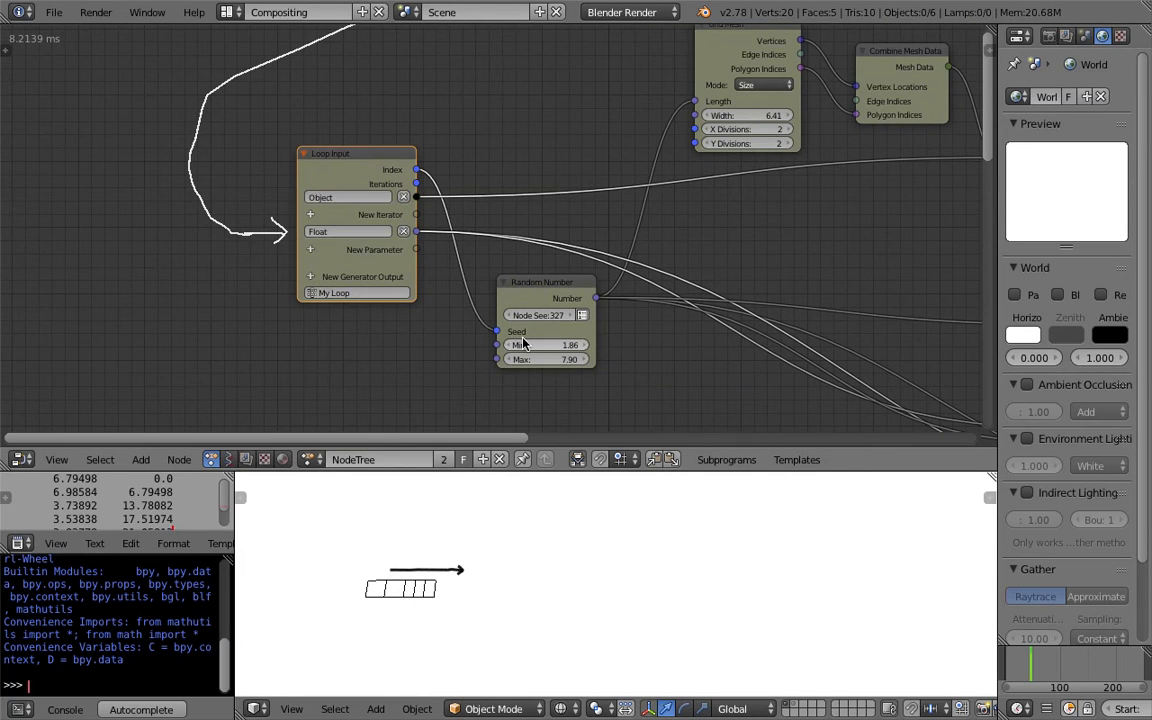
pyautogui.press('Tab')
pyautogui.write('5')
pyautogui.press('Return')
pyautogui.moveTo(630, 366); pyautogui.dragTo(581, 340, button='middle')
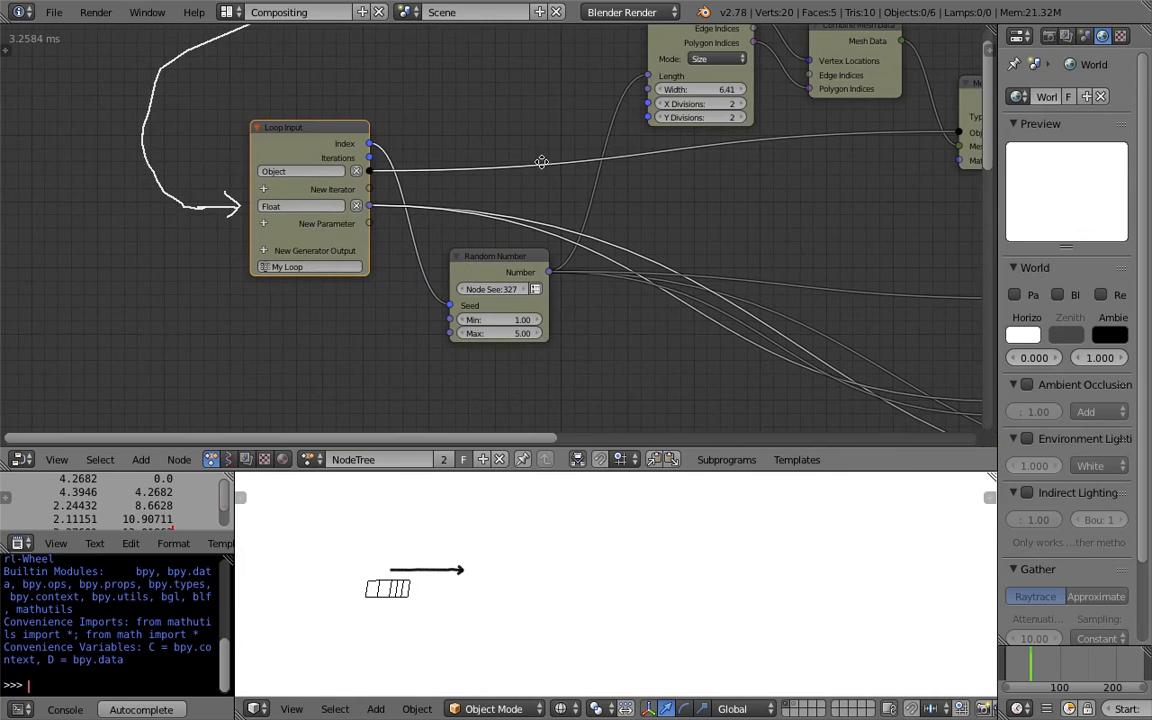
# Step: Set the Grid Mesh node's Width to 4
pyautogui.moveTo(540, 162); pyautogui.dragTo(464, 240, button='middle')
pyautogui.moveTo(631, 165); pyautogui.dragTo(582, 169, button='middle')
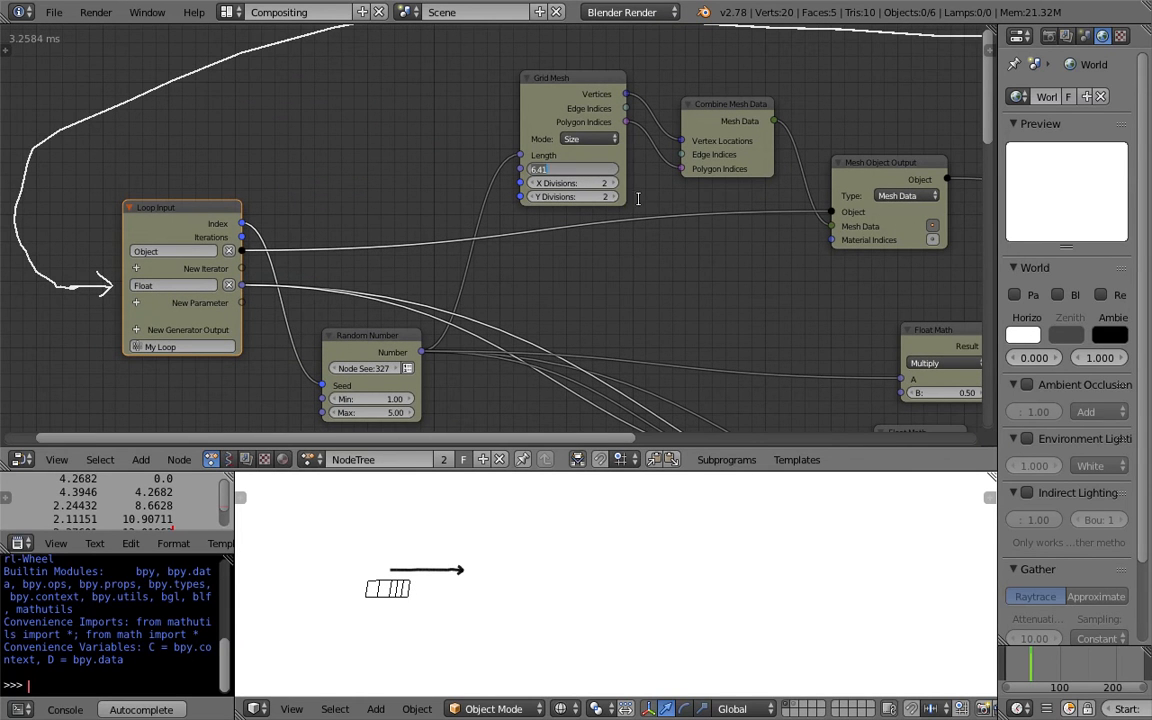
pyautogui.press('Return')
# Step: Move the Multiply, Random Number and Add nodes apart so their links can be traced
pyautogui.moveTo(717, 272); pyautogui.dragTo(599, 216, button='middle')
pyautogui.scroll(-1, 620, 260)
pyautogui.moveTo(620, 260); pyautogui.dragTo(576, 191, button='middle')
pyautogui.moveTo(763, 203); pyautogui.dragTo(712, 185)
pyautogui.moveTo(702, 207); pyautogui.dragTo(653, 187, button='middle')
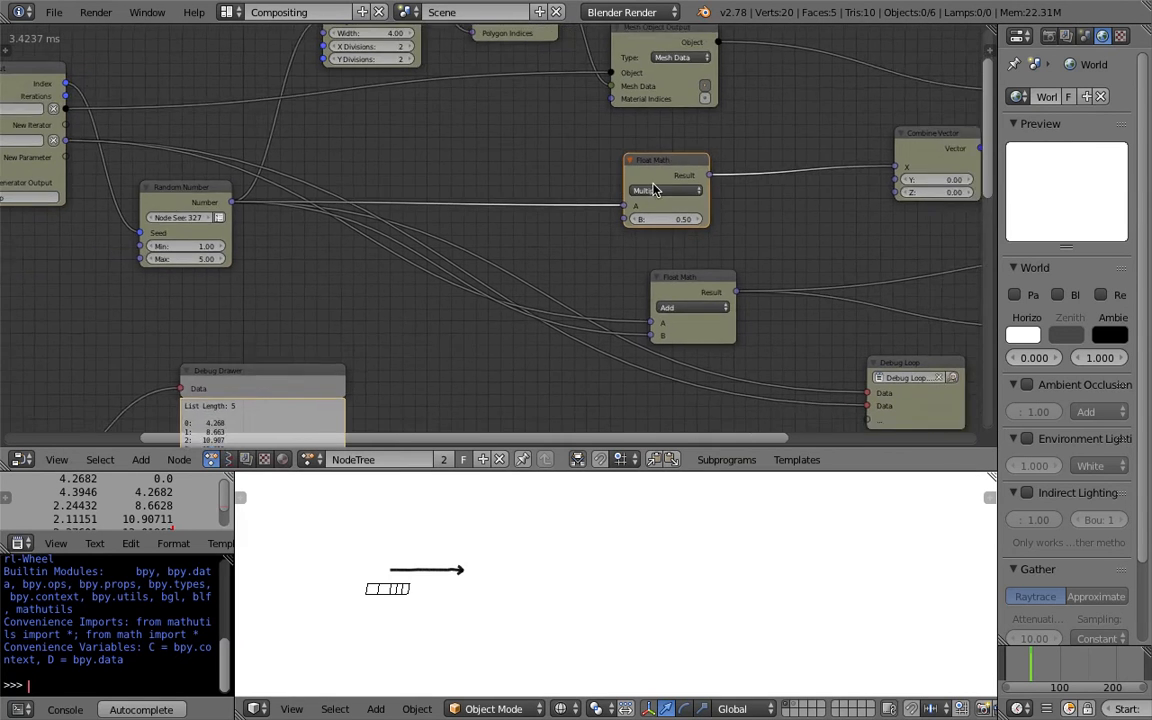
pyautogui.scroll(-2, 700, 225)
pyautogui.moveTo(759, 248); pyautogui.dragTo(537, 208, button='middle')
pyautogui.moveTo(91, 193); pyautogui.dragTo(250, 174, button='middle')
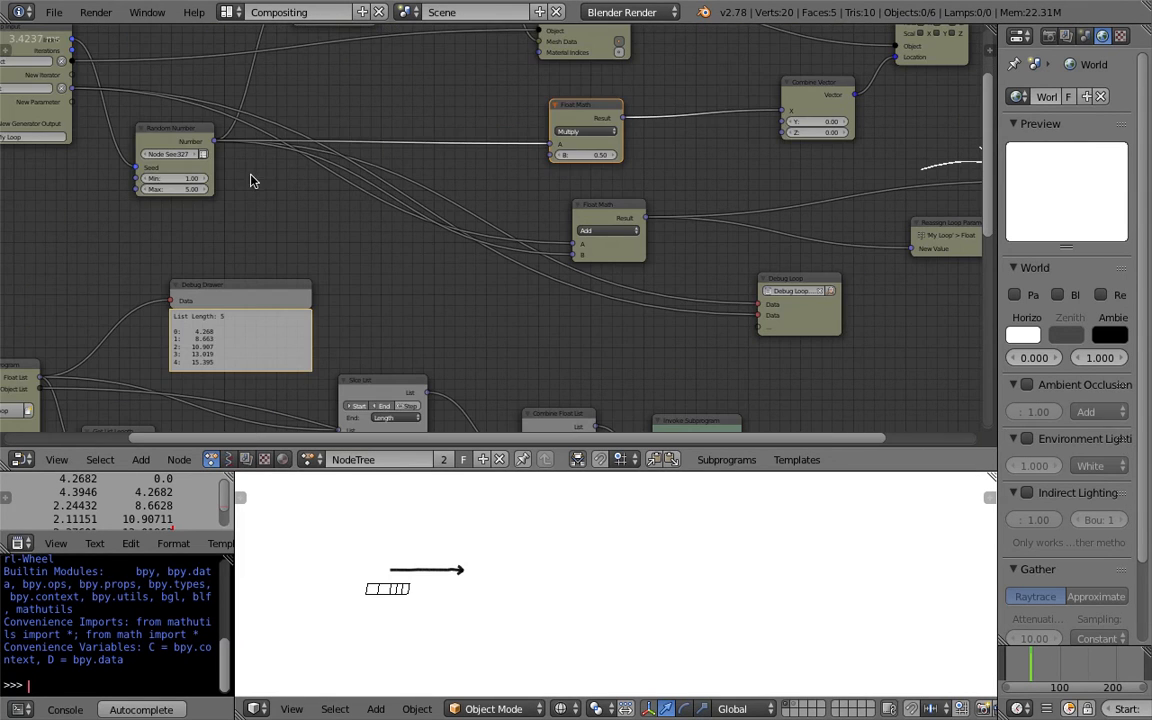
pyautogui.moveTo(179, 129); pyautogui.dragTo(195, 174)
pyautogui.moveTo(496, 193); pyautogui.dragTo(439, 200, button='middle')
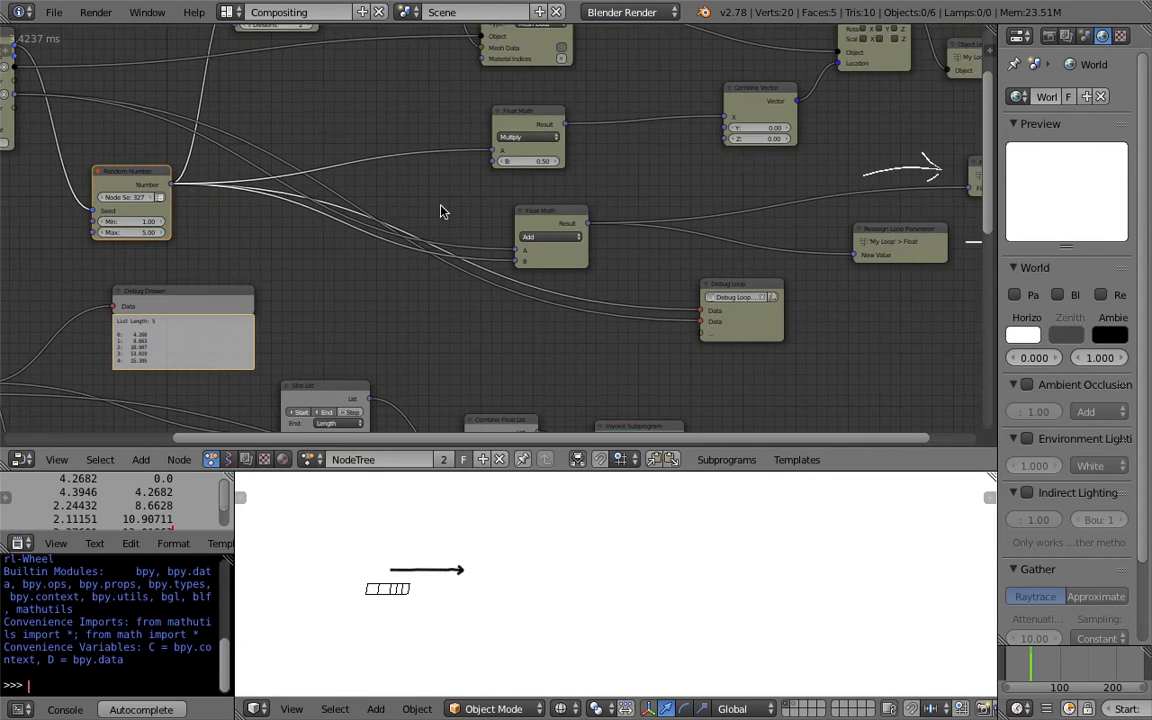
pyautogui.moveTo(550, 212); pyautogui.dragTo(628, 183)
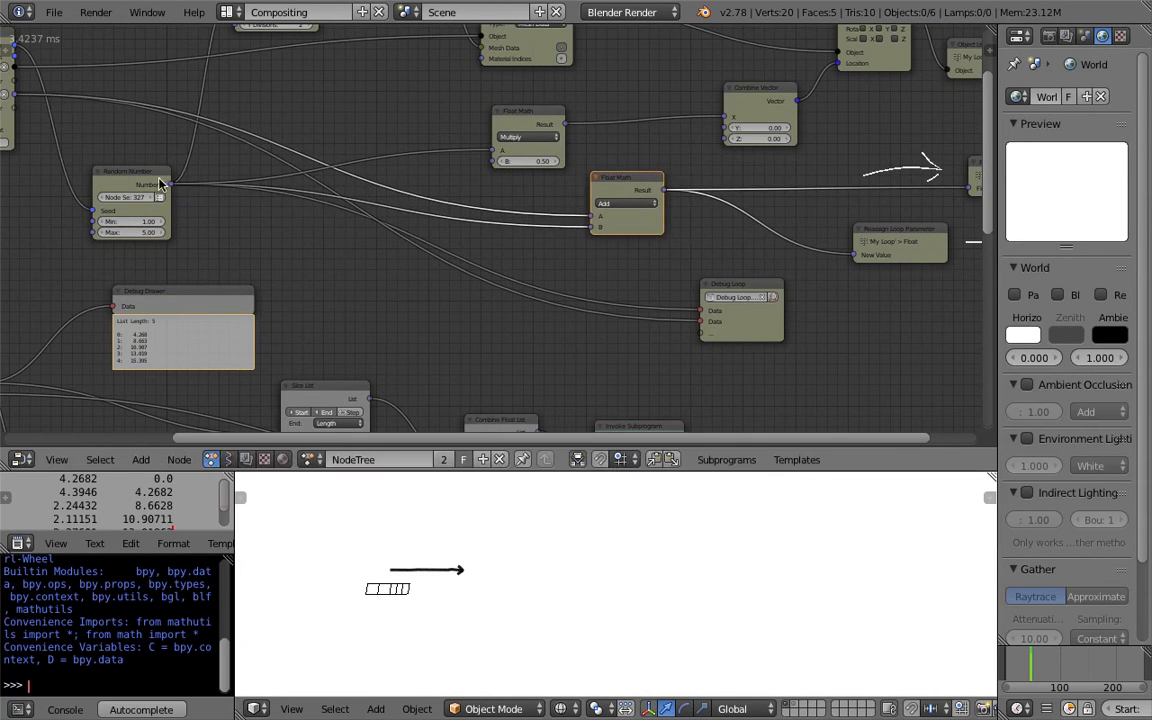
# Step: Trace the links from Loop Input and Random Number, shifting the Random Number, Add and Multiply nodes for clarity
pyautogui.moveTo(157, 174); pyautogui.dragTo(205, 185)
pyautogui.moveTo(207, 174); pyautogui.dragTo(290, 204, button='middle')
pyautogui.moveTo(174, 150); pyautogui.dragTo(231, 165, button='middle')
pyautogui.moveTo(135, 172); pyautogui.dragTo(258, 174, button='middle')
pyautogui.scroll(-1, 258, 174)
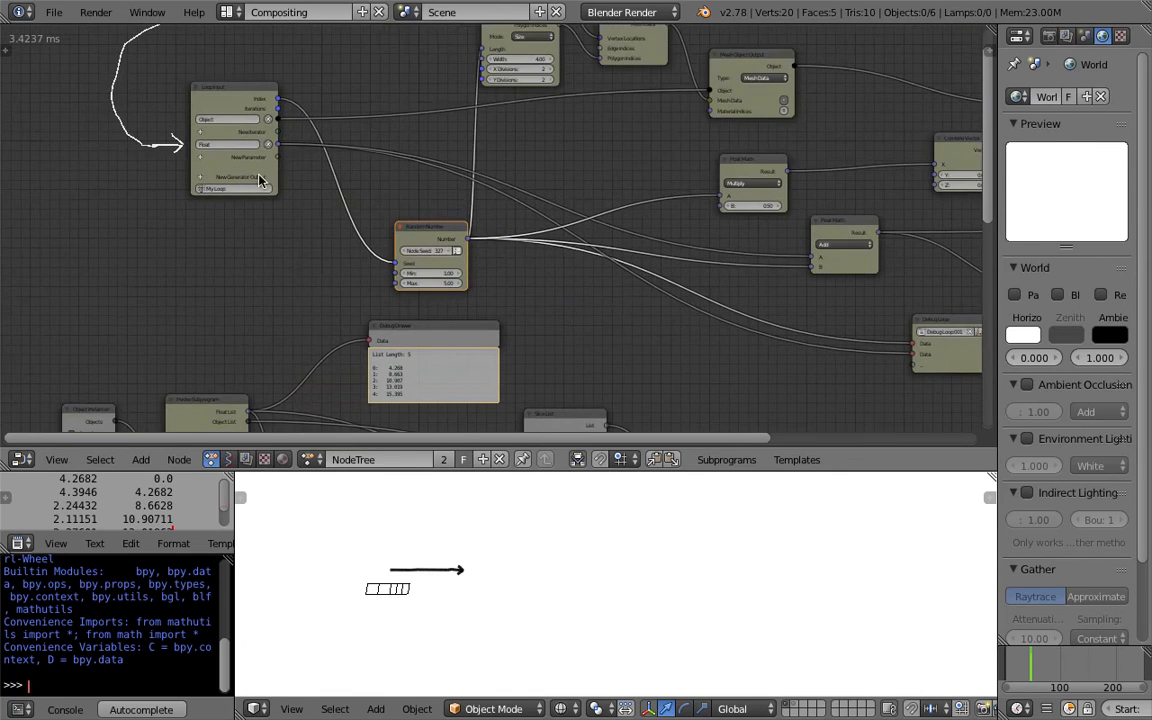
pyautogui.scroll(1, 257, 168)
pyautogui.moveTo(434, 231); pyautogui.dragTo(388, 220, button='middle')
pyautogui.moveTo(388, 220); pyautogui.dragTo(354, 220)
pyautogui.moveTo(815, 217); pyautogui.dragTo(775, 226)
pyautogui.moveTo(740, 151); pyautogui.dragTo(758, 131)
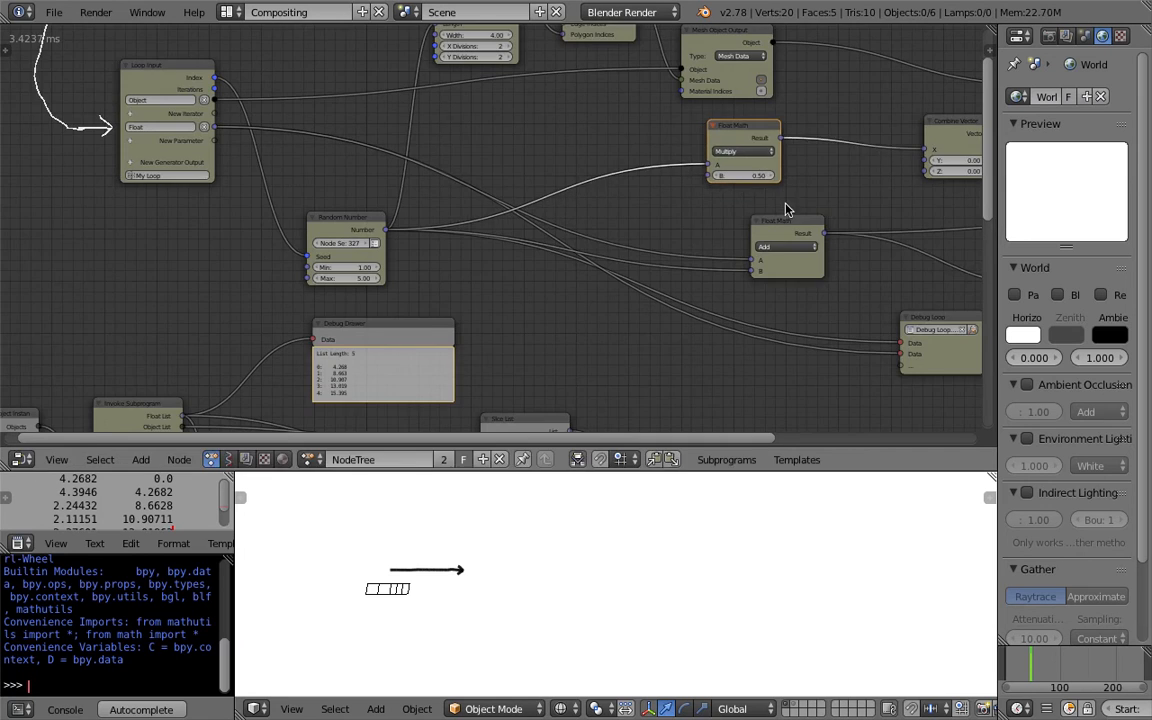
# Step: Move the Add node beneath the Multiply node and the Random Number node closer to it
pyautogui.scroll(1, 802, 222)
pyautogui.moveTo(820, 230); pyautogui.dragTo(800, 223, button='middle')
pyautogui.moveTo(810, 219); pyautogui.dragTo(711, 201)
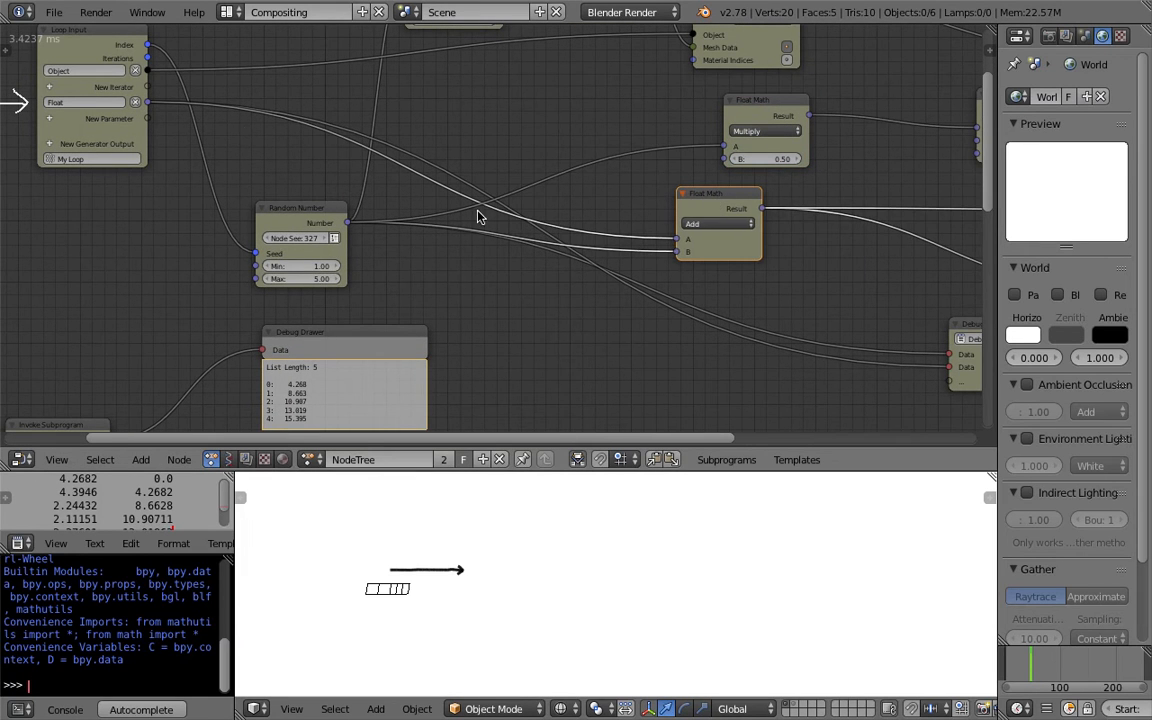
pyautogui.moveTo(314, 219); pyautogui.dragTo(361, 217)
pyautogui.moveTo(509, 224); pyautogui.dragTo(422, 208, button='middle')
pyautogui.scroll(-1, 430, 195)
pyautogui.moveTo(460, 153); pyautogui.dragTo(430, 156, button='middle')
pyautogui.moveTo(490, 155); pyautogui.dragTo(502, 144)
pyautogui.moveTo(505, 142); pyautogui.dragTo(330, 140, button='middle')
pyautogui.scroll(-1, 685, 205)
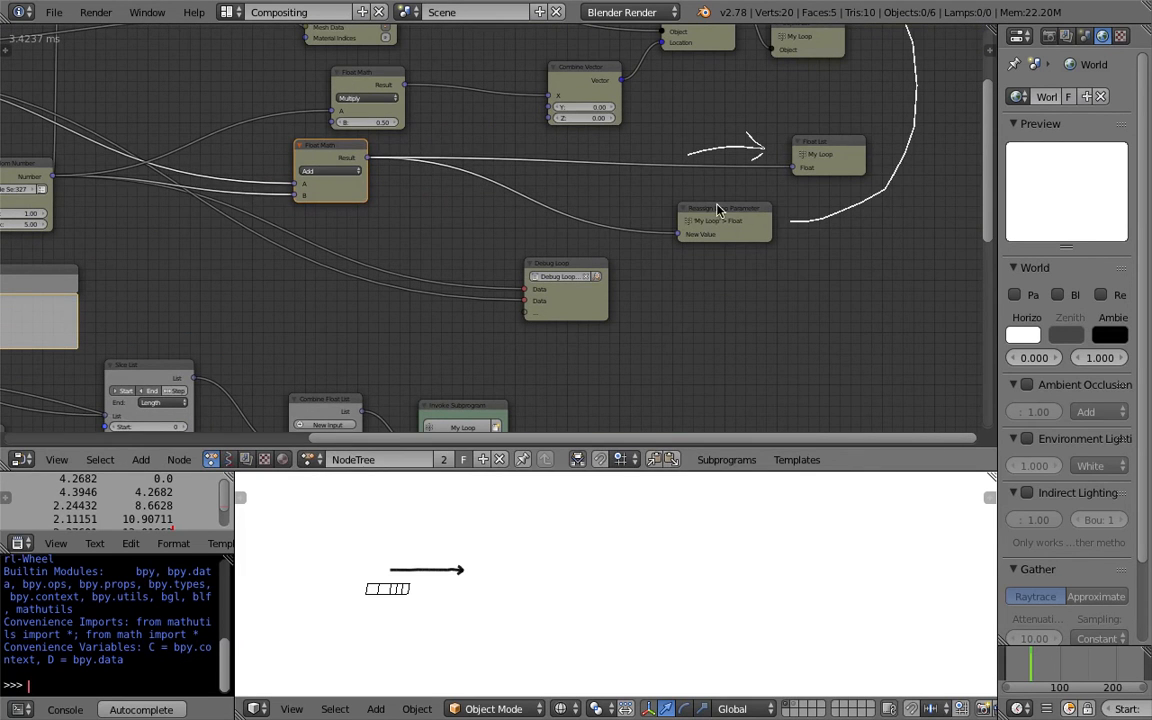
# Step: Place the Float List output node directly above the Reassign Loop Parameter node
pyautogui.moveTo(717, 206); pyautogui.dragTo(725, 211)
pyautogui.moveTo(826, 142)
pyautogui.mouseDown()
pyautogui.moveTo(738, 173)
pyautogui.moveTo(806, 142)
pyautogui.mouseUp()
pyautogui.press('g')
pyautogui.click(652, 238)
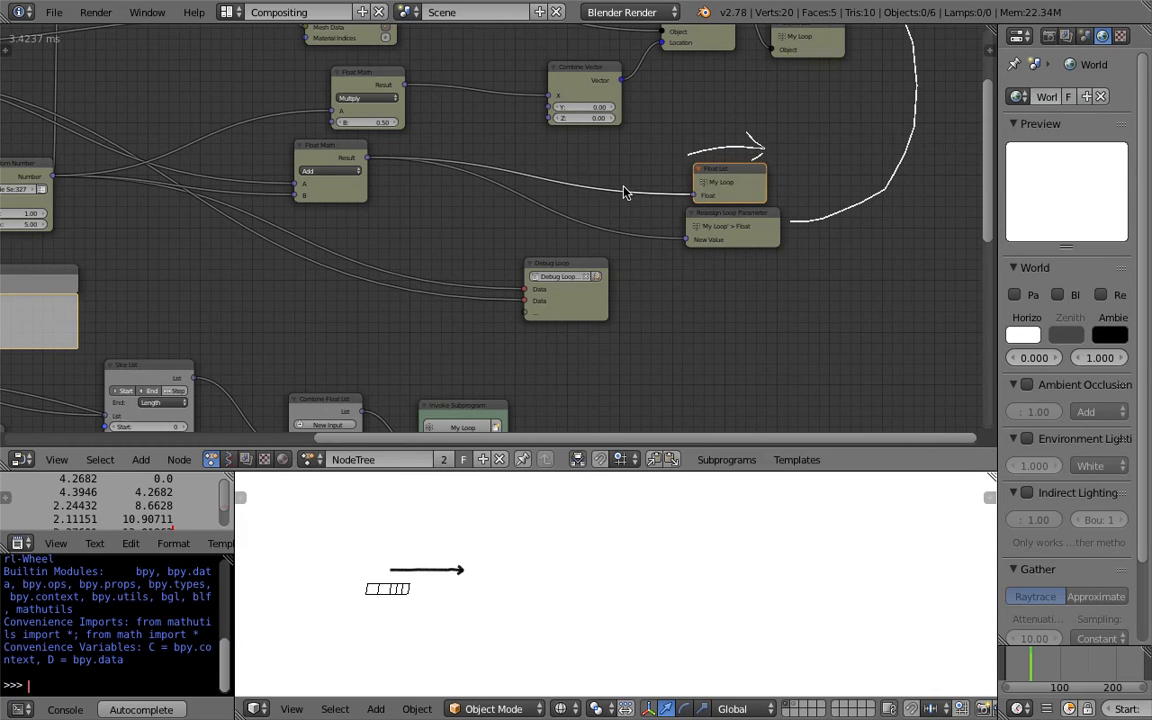
# Step: Discard the changes to the reference file and reopen the recent file AN_stacking_004.blend
pyautogui.moveTo(625, 192); pyautogui.dragTo(728, 185, button='middle')
pyautogui.scroll(-1, 795, 95)
pyautogui.scroll(-2, 275, 196)
pyautogui.moveTo(275, 196); pyautogui.dragTo(447, 238, button='middle')
pyautogui.moveTo(228, 175); pyautogui.dragTo(300, 113, button='middle')
pyautogui.scroll(1, 303, 150)
pyautogui.moveTo(341, 183); pyautogui.dragTo(267, 200, button='middle')
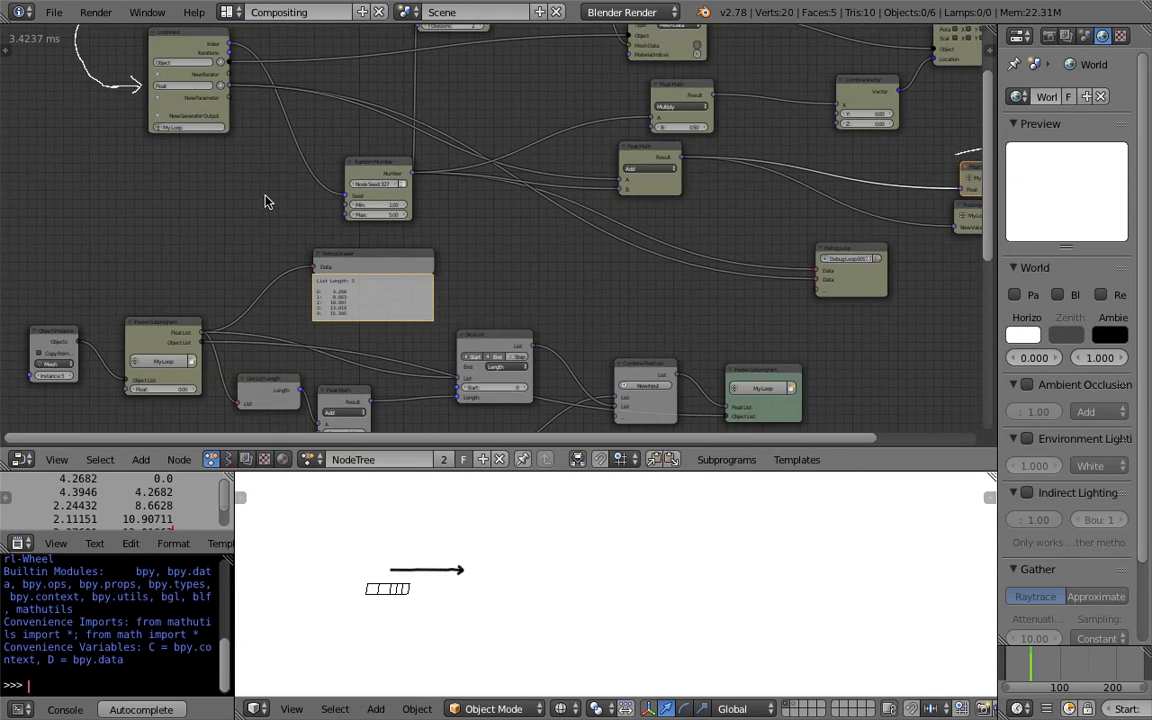
pyautogui.click(55, 14)
pyautogui.moveTo(105, 70)
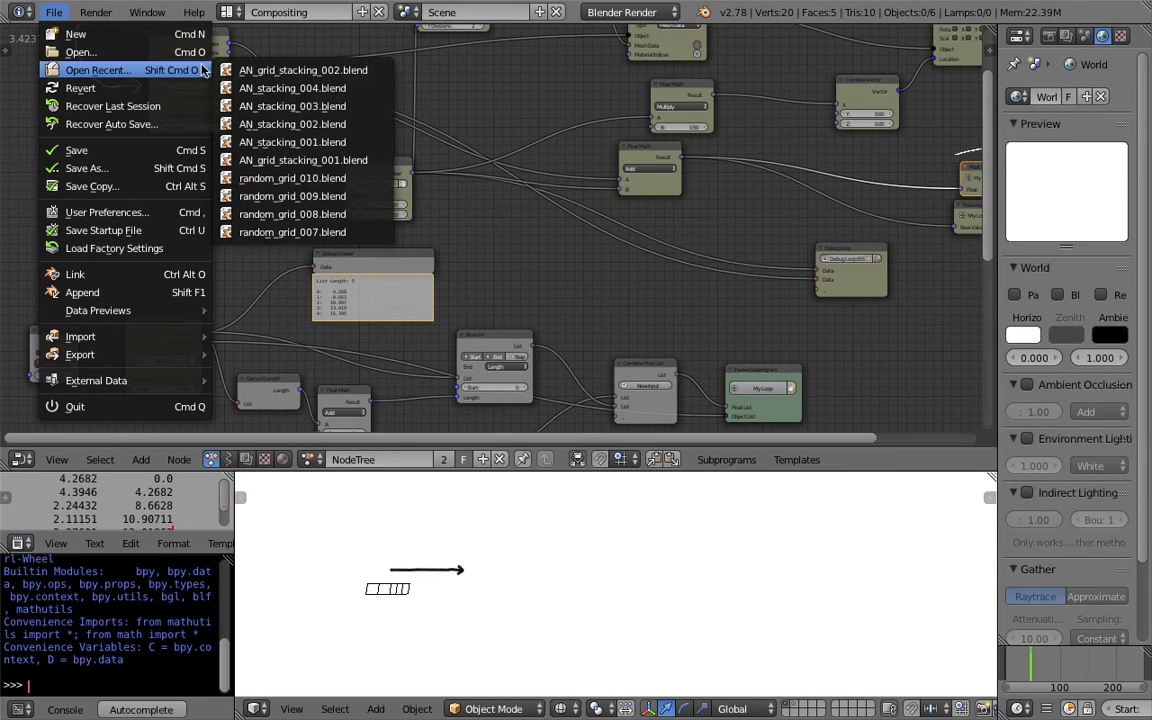
pyautogui.click(332, 94)
# Step: Spread the Loop Input and Debug Loop nodes outward from the Multiply node
pyautogui.moveTo(324, 262); pyautogui.dragTo(429, 211, button='middle')
pyautogui.scroll(2, 429, 211)
pyautogui.moveTo(375, 96); pyautogui.dragTo(412, 195, button='middle')
pyautogui.scroll(3, 412, 195)
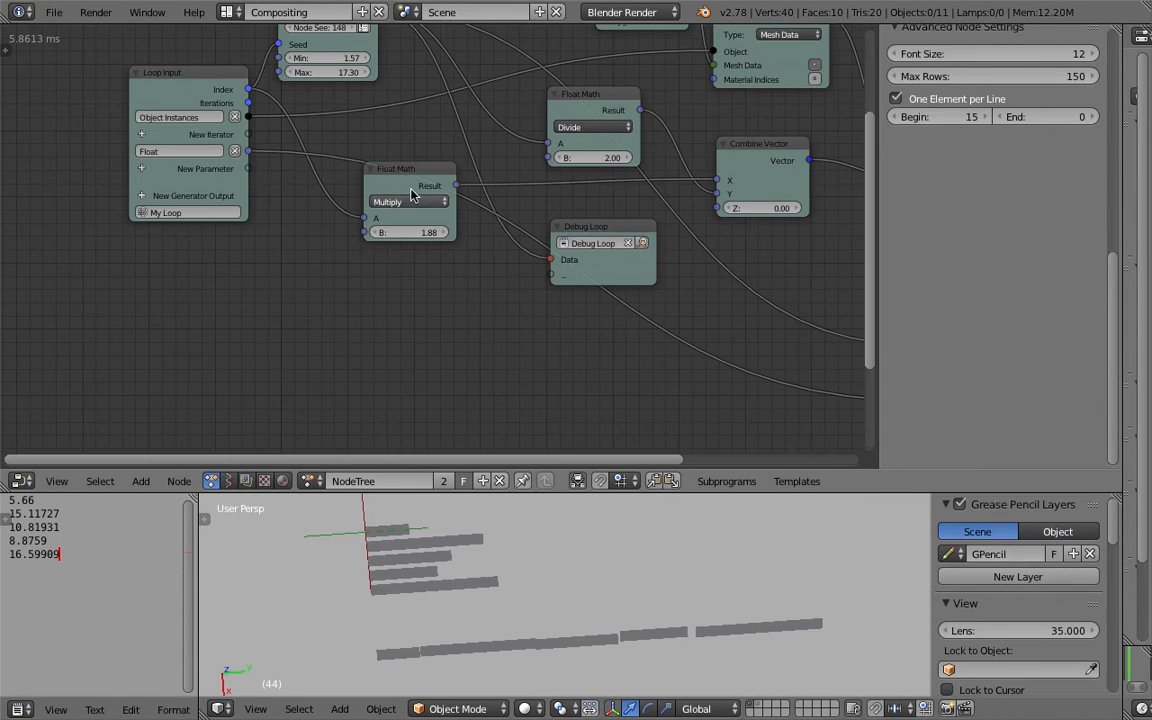
pyautogui.moveTo(211, 98); pyautogui.dragTo(177, 108)
pyautogui.moveTo(594, 331); pyautogui.dragTo(515, 238, button='middle')
pyautogui.scroll(-1, 512, 243)
pyautogui.moveTo(515, 152); pyautogui.dragTo(529, 144)
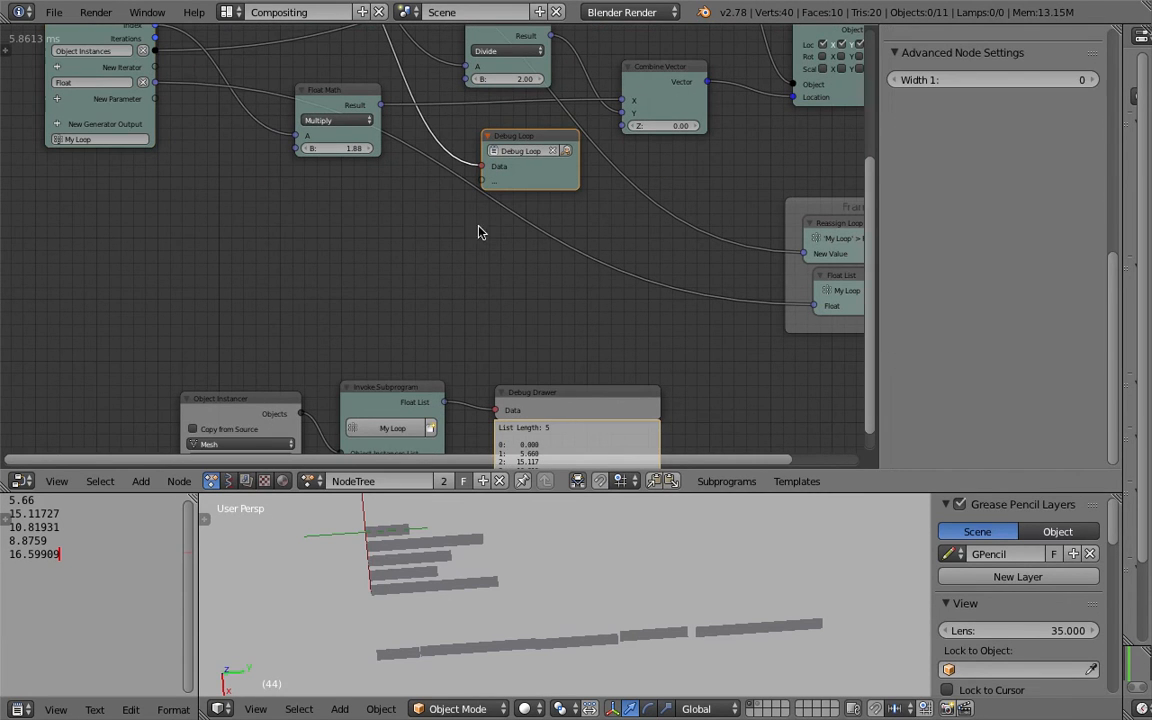
# Step: Duplicate the Multiply Float Math node, place the copy below it and set its operation to Add
pyautogui.hotkey('shift', 'a')
pyautogui.click(360, 95)
pyautogui.moveTo(339, 92); pyautogui.dragTo(340, 88)
pyautogui.hotkey('shift', 'd')
pyautogui.click(368, 214)
pyautogui.click(366, 245)
pyautogui.click(361, 225)
pyautogui.moveTo(272, 189); pyautogui.dragTo(304, 253, button='middle')
pyautogui.moveTo(312, 60); pyautogui.dragTo(305, 82, button='middle')
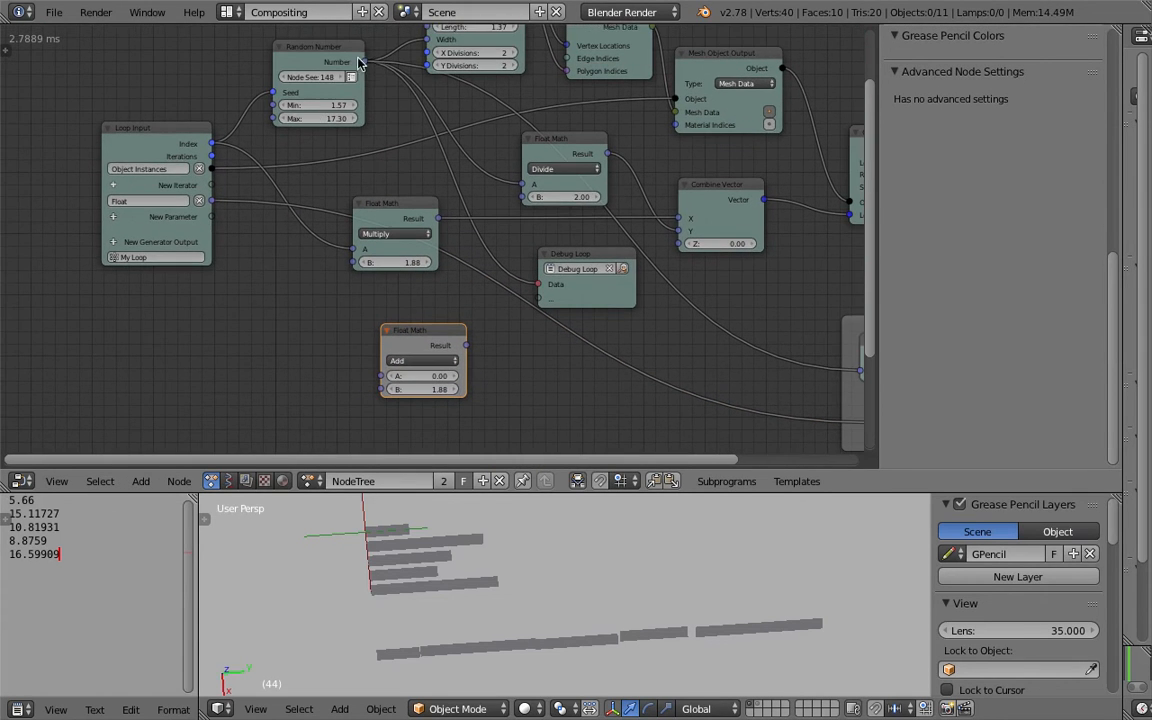
# Step: Connect Random Number's Number output to the Add node's A input and Loop Input's Float to its B input
pyautogui.moveTo(363, 62); pyautogui.dragTo(381, 376)
pyautogui.moveTo(199, 201); pyautogui.dragTo(335, 343)
pyautogui.moveTo(386, 391); pyautogui.dragTo(385, 390)
pyautogui.moveTo(598, 358); pyautogui.dragTo(305, 241, button='middle')
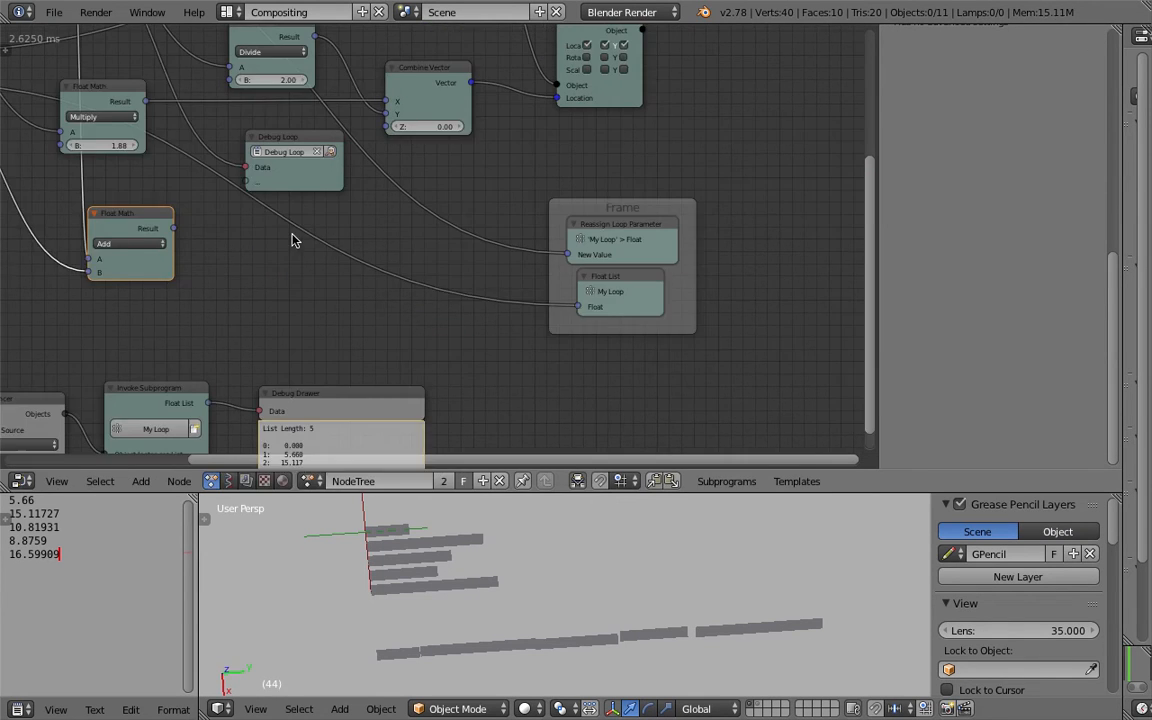
# Step: Connect the Add node's Result to the Float List output node in the frame and save the file
pyautogui.scroll(-2, 305, 264)
pyautogui.moveTo(206, 226); pyautogui.dragTo(551, 293)
pyautogui.moveTo(586, 269); pyautogui.dragTo(593, 280)
pyautogui.hotkey('ctrl', 's')
pyautogui.click(592, 278)
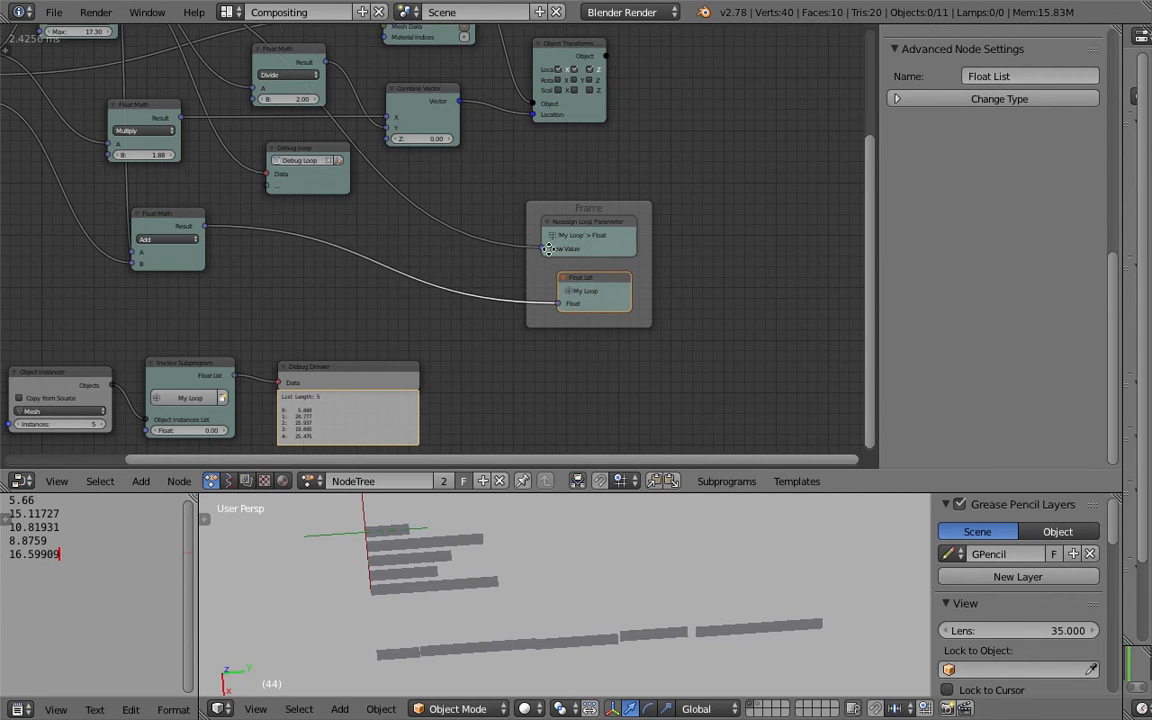
# Step: Check the Reassign Loop Parameter link and examine the summed values listed in the Debug Drawer
pyautogui.moveTo(559, 252); pyautogui.dragTo(685, 209, button='middle')
pyautogui.click(716, 189)
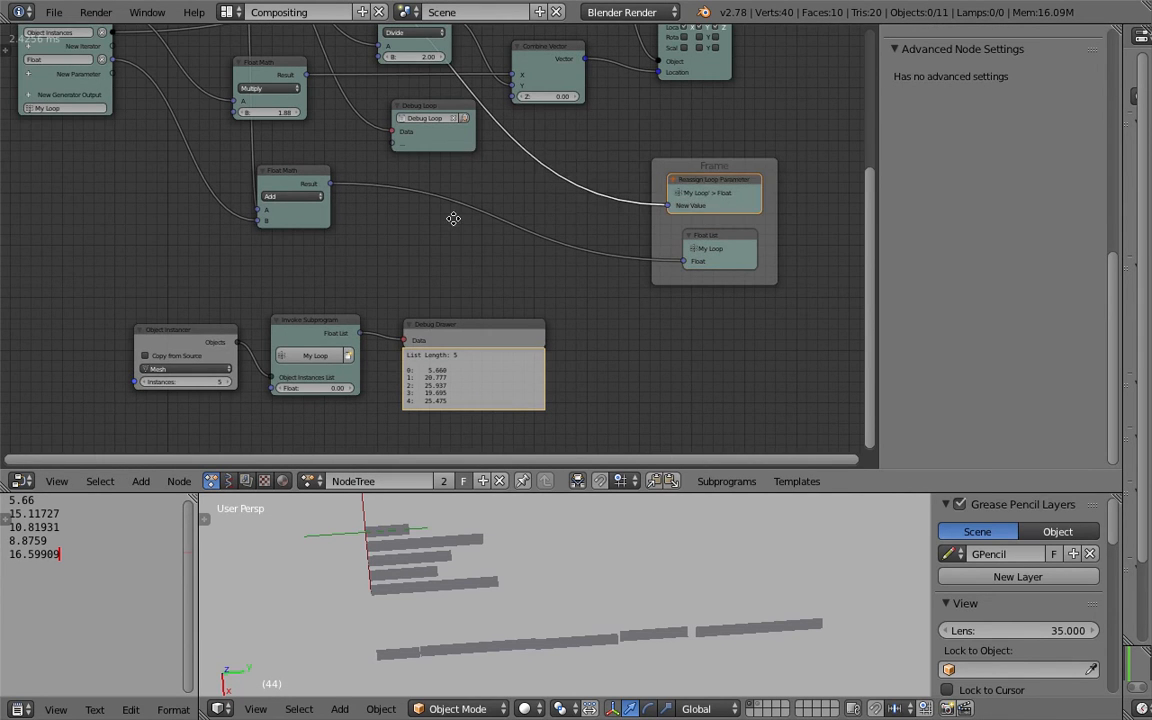
pyautogui.moveTo(453, 219); pyautogui.dragTo(597, 139, button='middle')
pyautogui.scroll(3, 431, 230)
pyautogui.moveTo(603, 232); pyautogui.dragTo(481, 199, button='middle')
pyautogui.scroll(5, 573, 303)
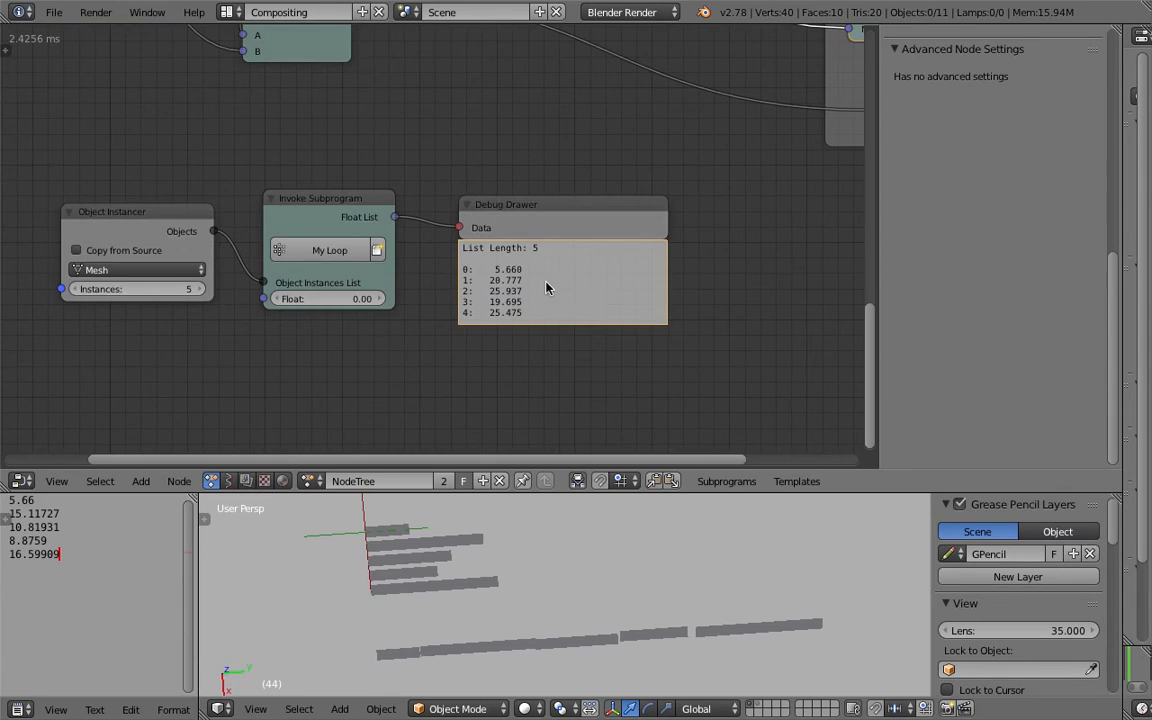
pyautogui.moveTo(539, 291); pyautogui.dragTo(573, 289, button='middle')
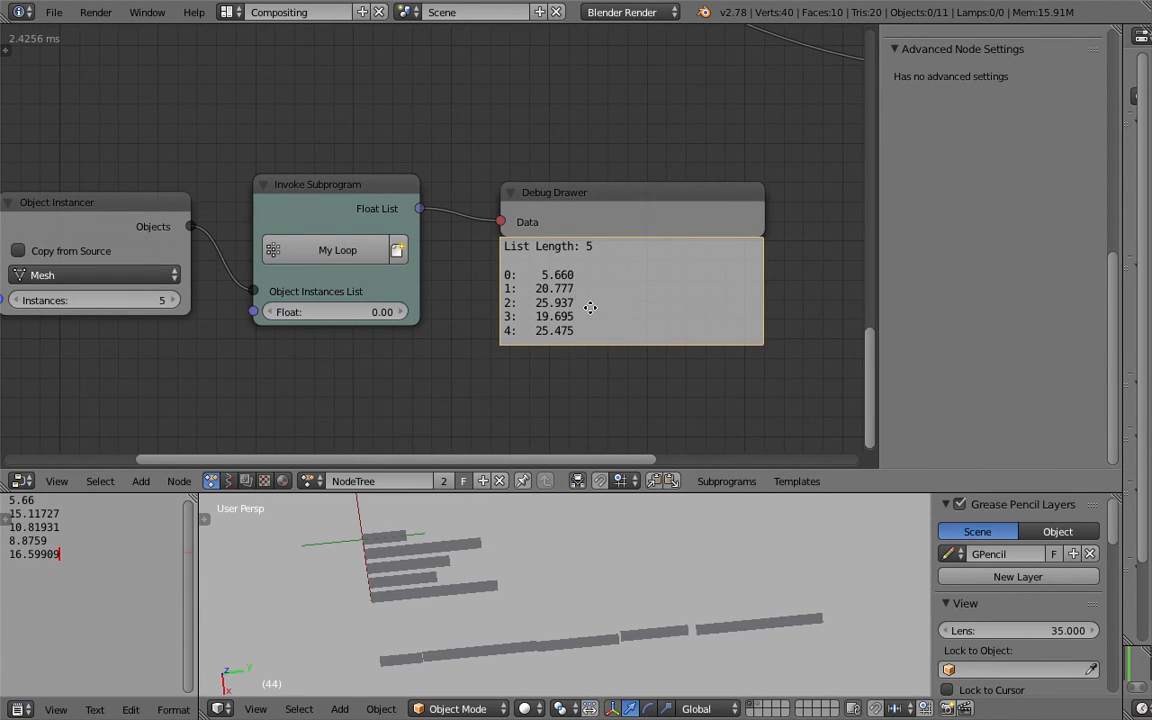
pyautogui.scroll(-2, 497, 274)
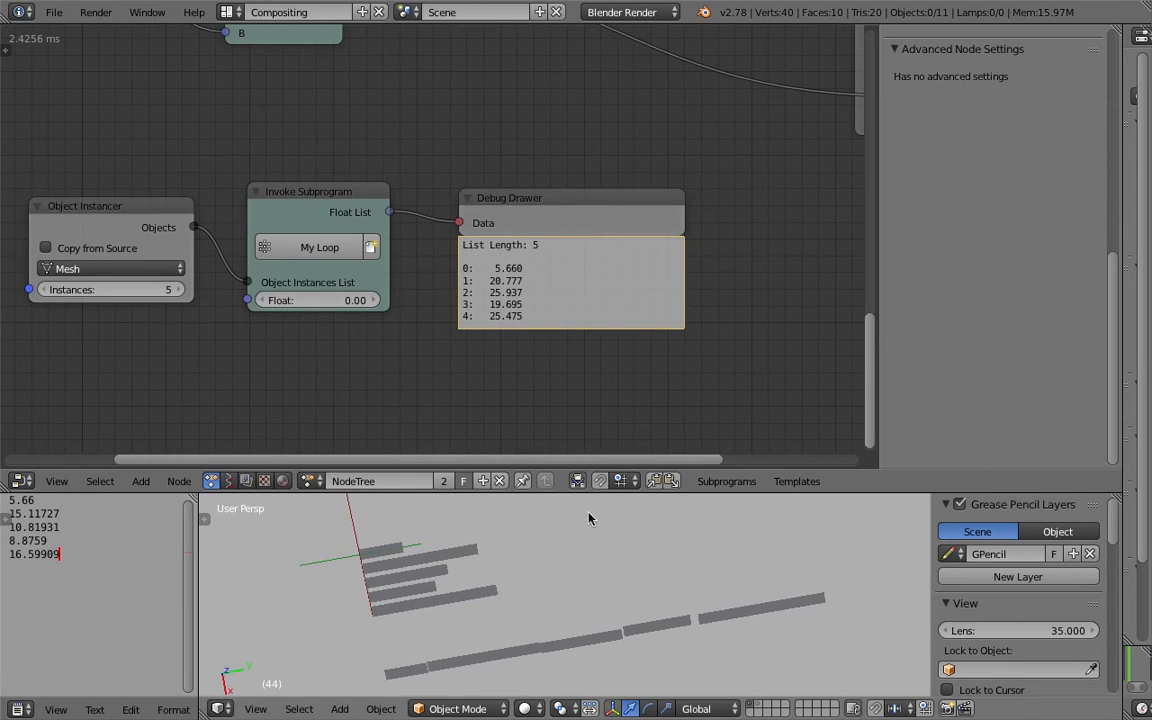
# Step: Enlarge the 3D view and select the second and last bars of the end-to-end row to compare with the list
pyautogui.moveTo(537, 493); pyautogui.dragTo(537, 435)
pyautogui.rightClick(456, 645)
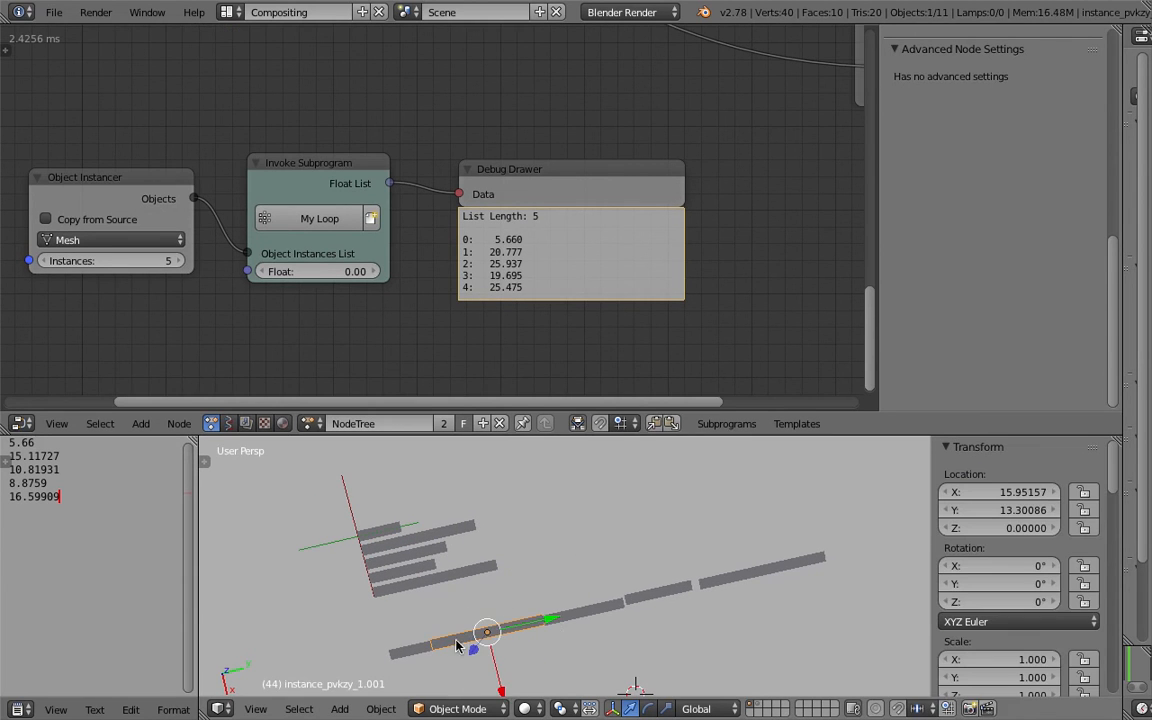
pyautogui.moveTo(665, 585); pyautogui.dragTo(707, 571)
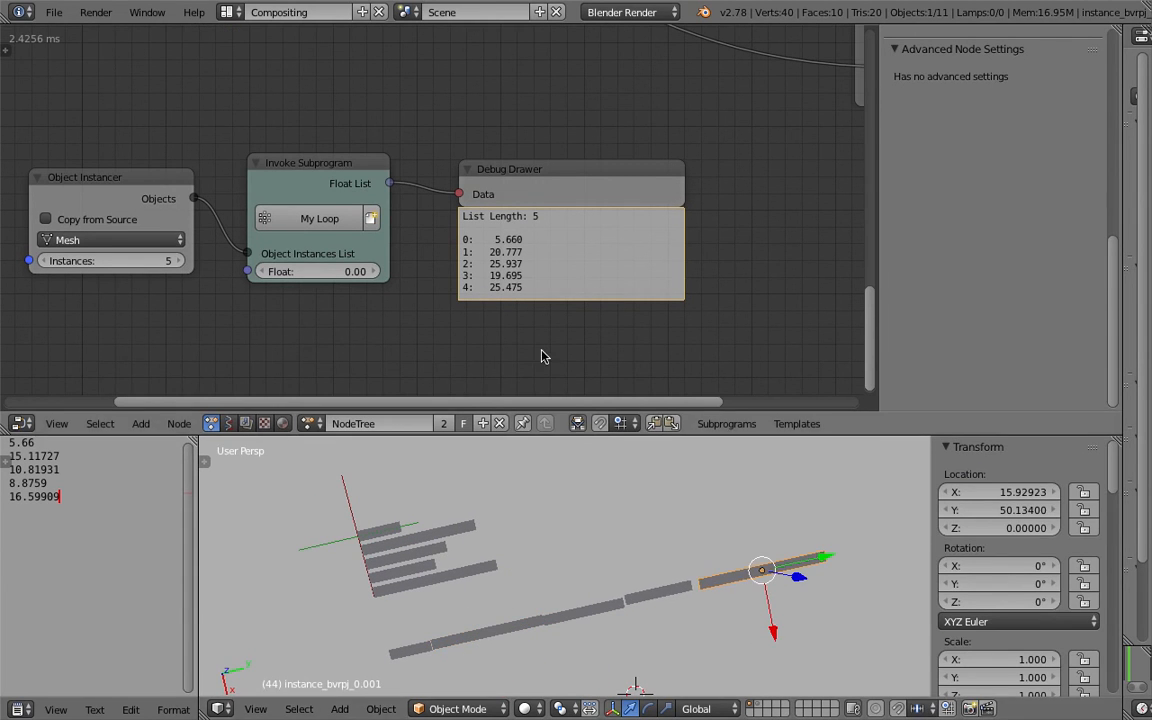
pyautogui.scroll(1, 540, 272)
pyautogui.scroll(2, 522, 302)
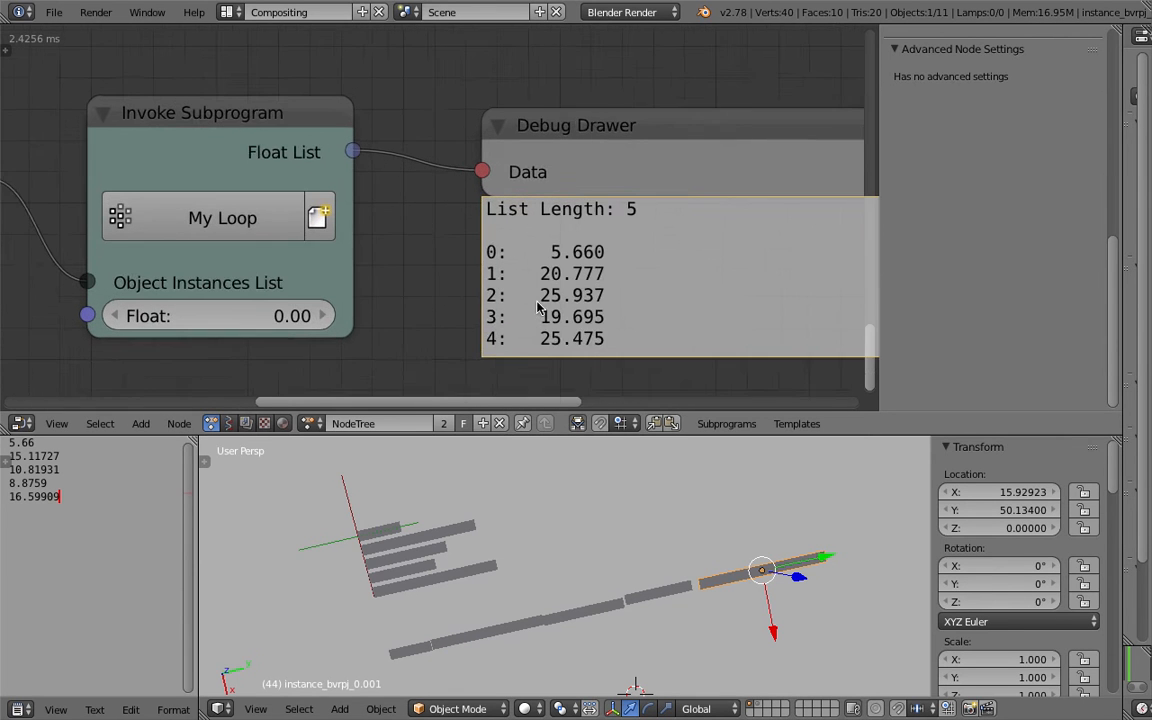
# Step: Move the Debug Drawer farther from the Invoke Subprogram node and save the file
pyautogui.moveTo(625, 116); pyautogui.dragTo(703, 106)
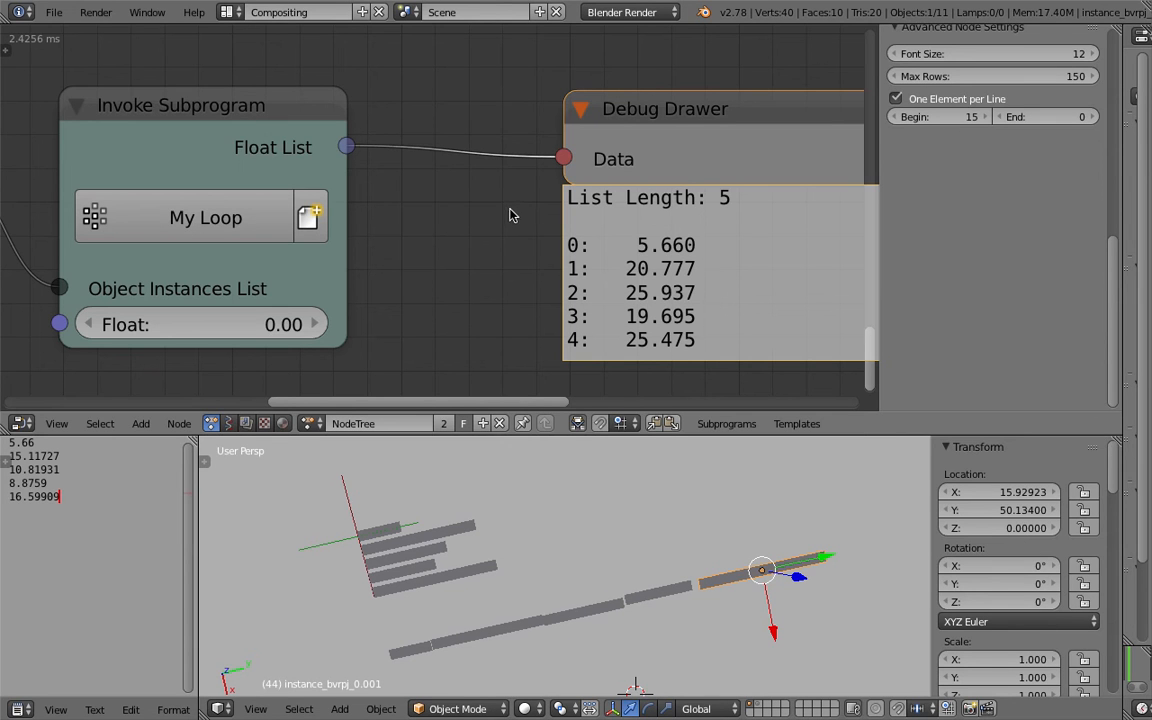
pyautogui.scroll(-2, 509, 215)
pyautogui.hotkey('ctrl', 's')
pyautogui.click(506, 274)
pyautogui.scroll(-2, 512, 262)
pyautogui.hotkey('ctrl', 's')
pyautogui.click(571, 236)
pyautogui.moveTo(532, 252); pyautogui.dragTo(610, 218, button='middle')
pyautogui.moveTo(657, 133); pyautogui.dragTo(647, 116)
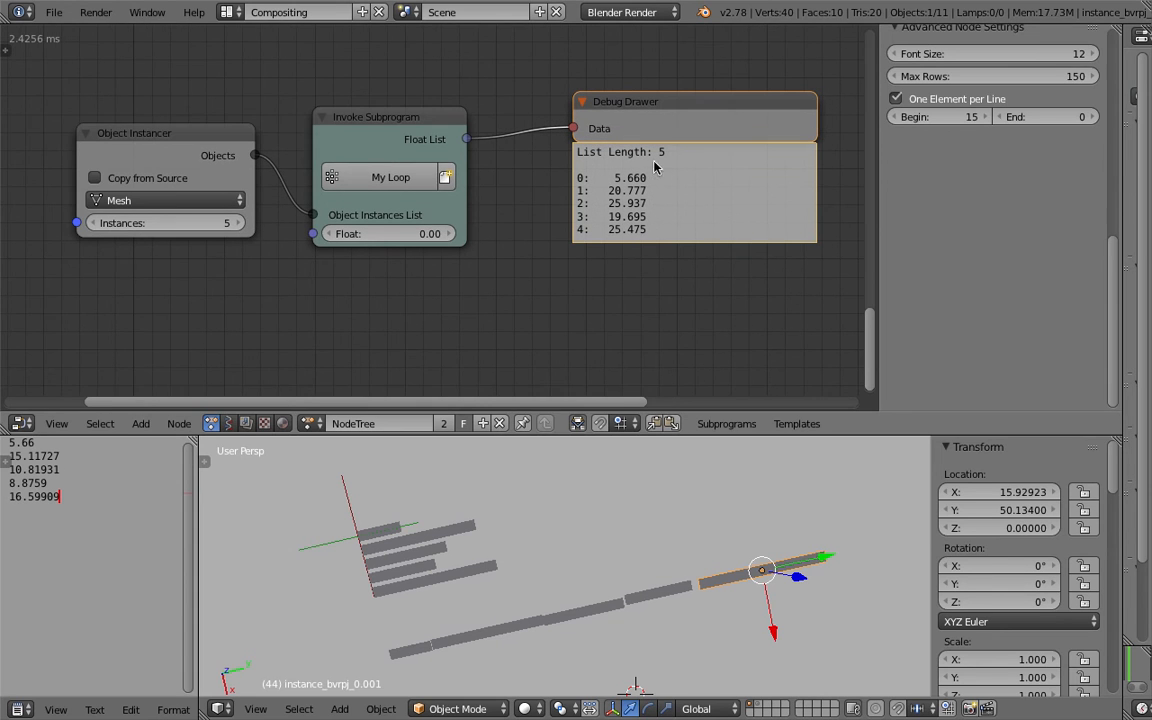
# Step: Select the bars of the end-to-end row one after another in the 3D view to compare their positions
pyautogui.moveTo(570, 567); pyautogui.dragTo(581, 567, button='middle')
pyautogui.rightClick(484, 646)
pyautogui.rightClick(592, 610)
pyautogui.rightClick(660, 583)
pyautogui.rightClick(728, 557)
pyautogui.rightClick(492, 653)
pyautogui.rightClick(594, 603)
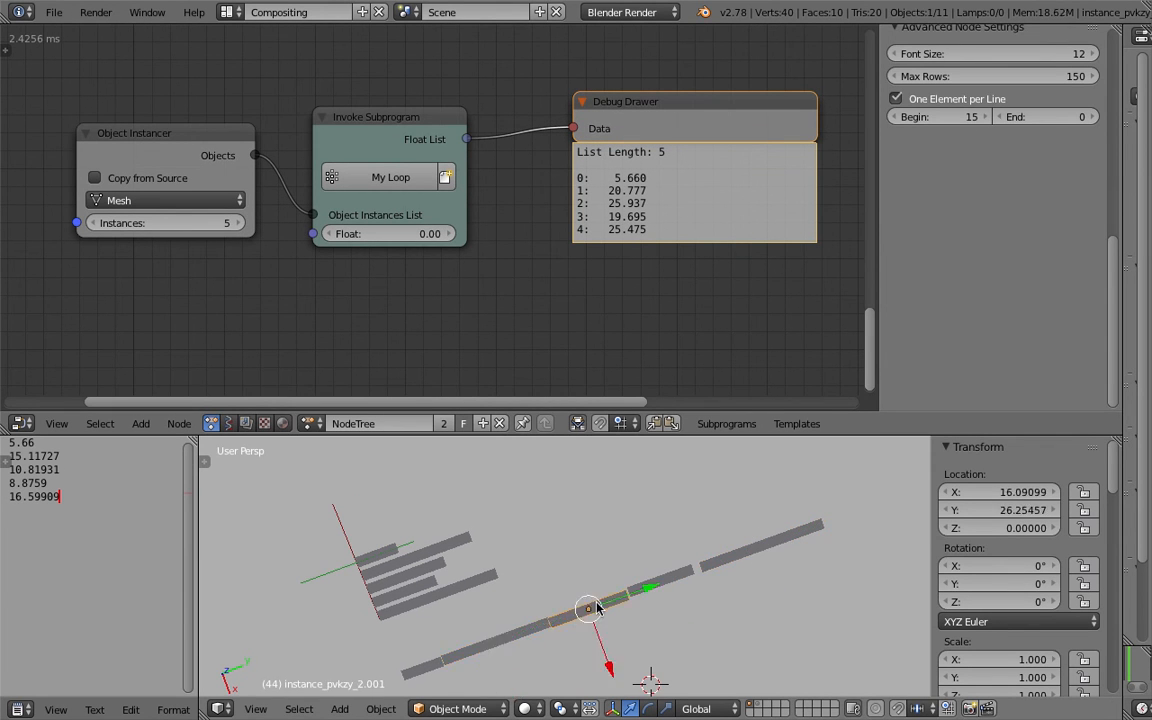
# Step: Open the recent file AN_grid_stacking_002.blend
pyautogui.scroll(-5, 520, 246)
pyautogui.moveTo(496, 226); pyautogui.dragTo(526, 239, button='middle')
pyautogui.click(54, 12)
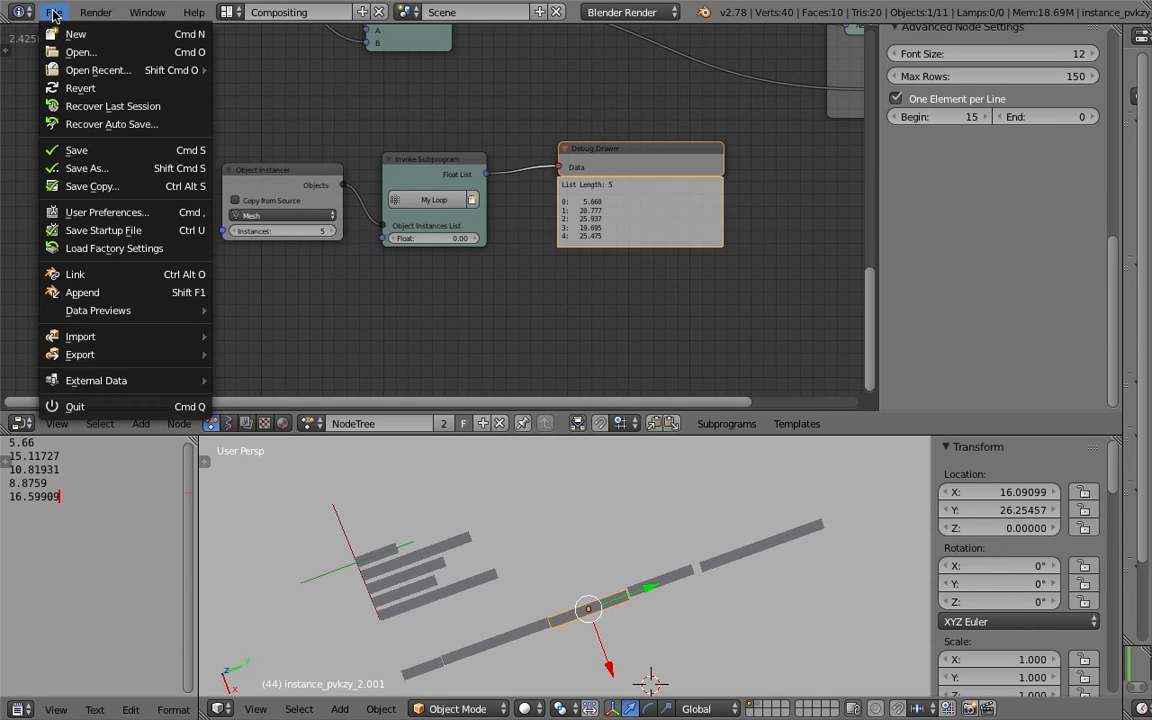
pyautogui.moveTo(88, 70)
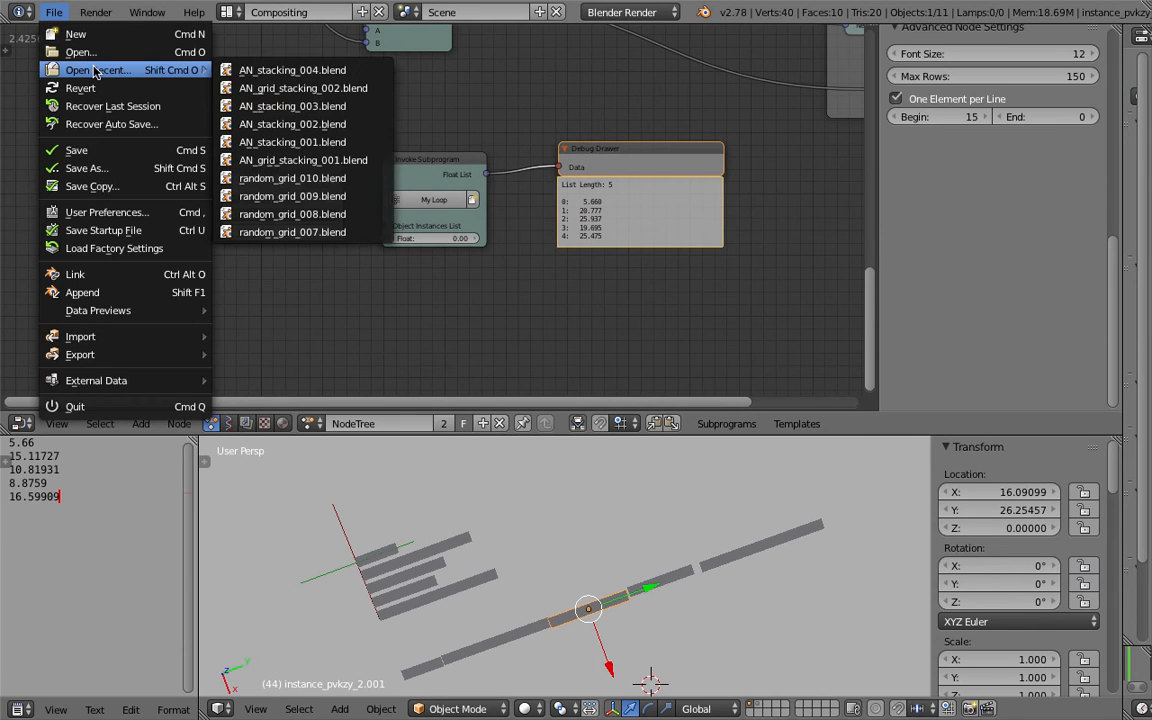
pyautogui.click(331, 88)
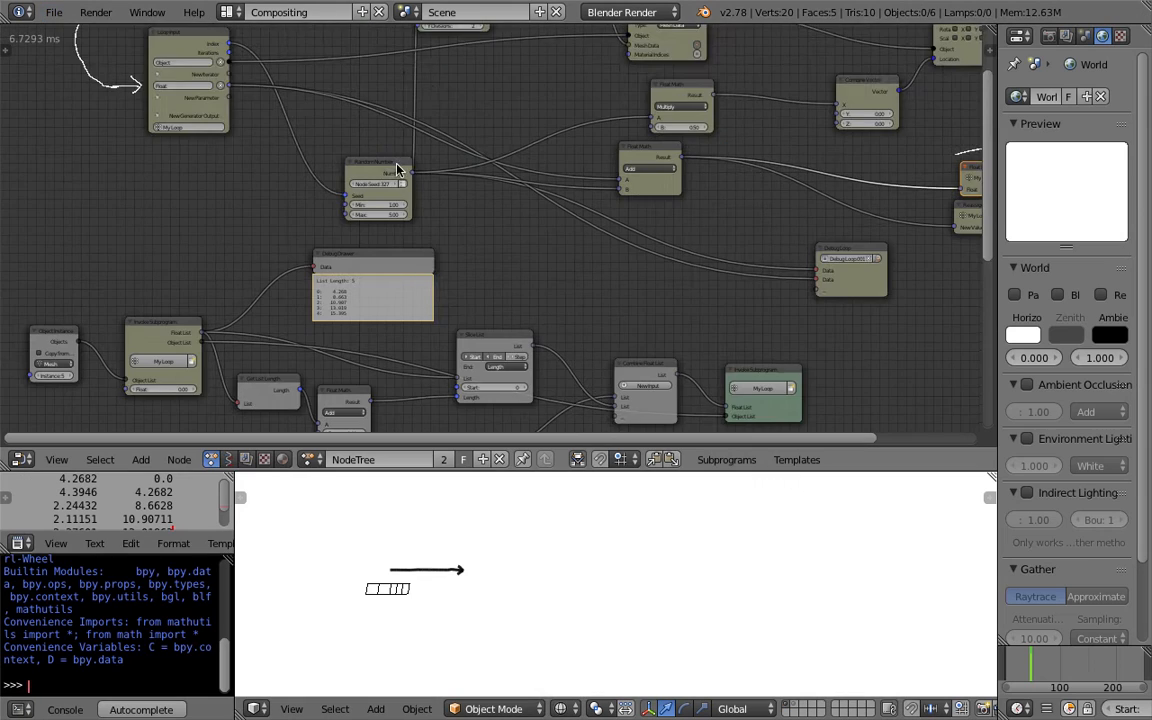
# Step: Reposition the Debug Drawer, olive Invoke Subprogram and Object Instancer nodes so the drawer sits above and beyond the subprogram's outputs
pyautogui.moveTo(441, 180); pyautogui.dragTo(441, 153, button='middle')
pyautogui.scroll(2, 441, 153)
pyautogui.moveTo(373, 199); pyautogui.dragTo(471, 191, button='middle')
pyautogui.moveTo(428, 166); pyautogui.dragTo(369, 161)
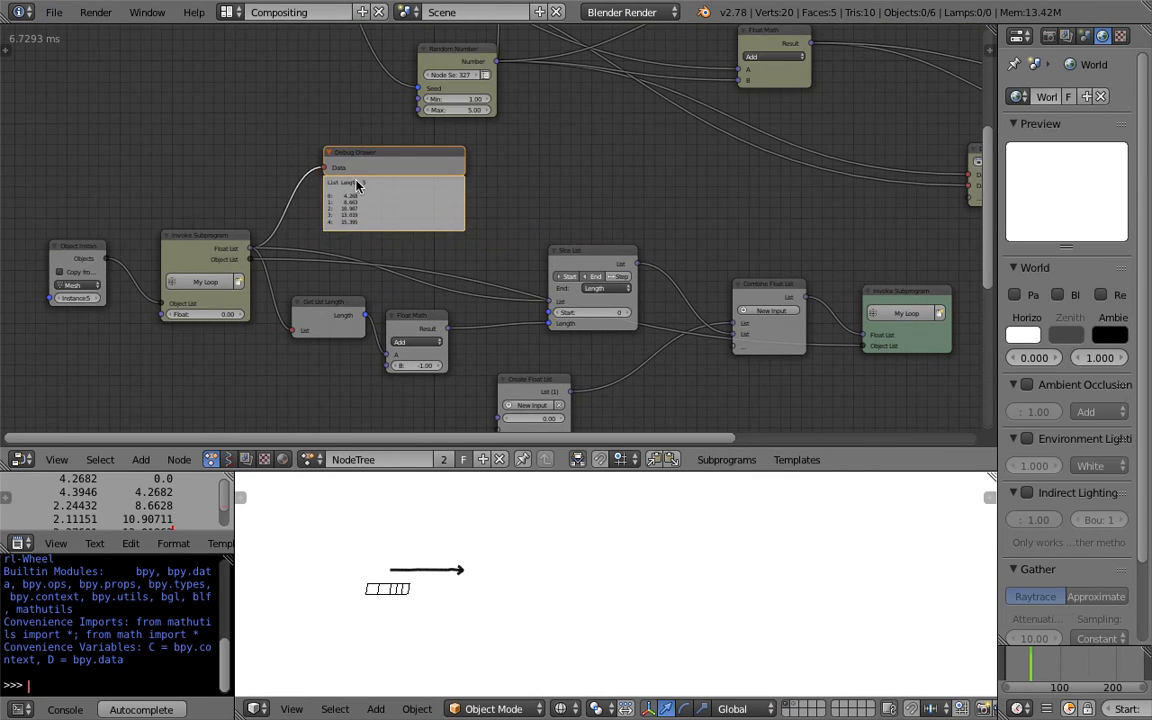
pyautogui.scroll(4, 352, 184)
pyautogui.moveTo(350, 185); pyautogui.dragTo(474, 196, button='middle')
pyautogui.scroll(3, 473, 191)
pyautogui.moveTo(486, 127); pyautogui.dragTo(492, 142)
pyautogui.scroll(-1, 386, 220)
pyautogui.moveTo(365, 232); pyautogui.dragTo(453, 130, button='middle')
pyautogui.moveTo(346, 179); pyautogui.dragTo(346, 134)
pyautogui.moveTo(141, 182); pyautogui.dragTo(159, 146)
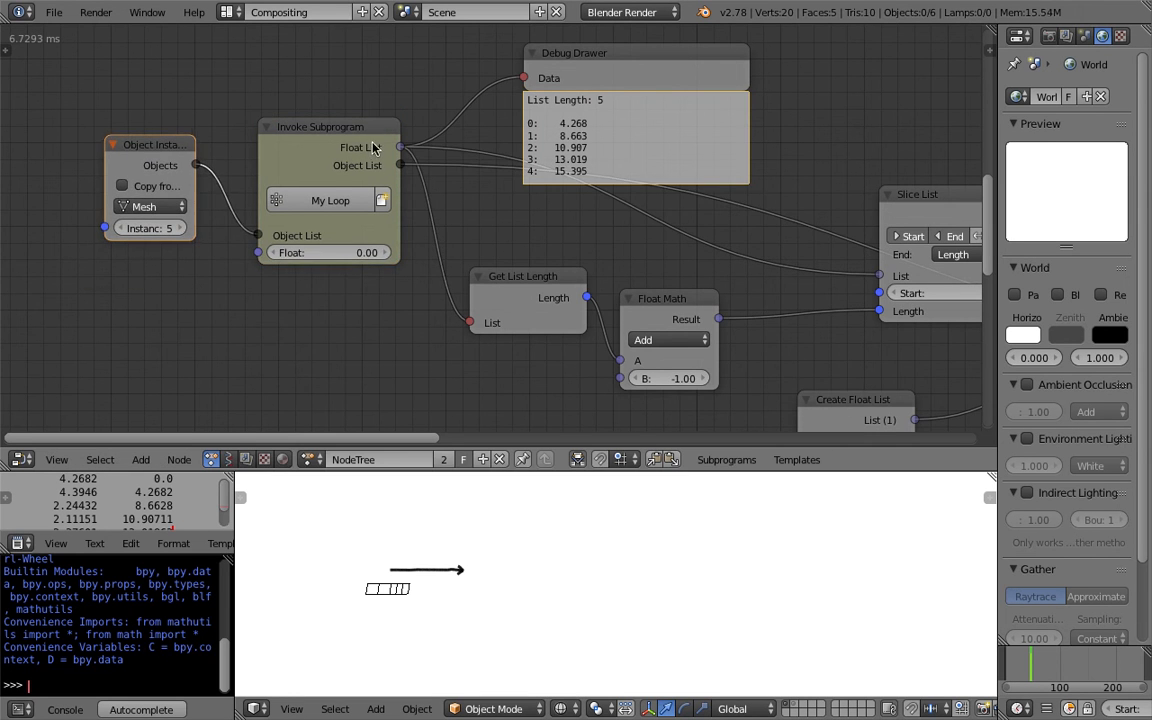
pyautogui.moveTo(373, 140); pyautogui.dragTo(358, 163)
# Step: Rearrange the Get List Length, Float Math, Slice List and Create Float List nodes, with Create Float List directly below Slice List
pyautogui.scroll(-5, 358, 163)
pyautogui.moveTo(463, 246); pyautogui.dragTo(354, 181, button='middle')
pyautogui.moveTo(393, 202); pyautogui.dragTo(374, 211)
pyautogui.scroll(1, 480, 231)
pyautogui.moveTo(483, 231); pyautogui.dragTo(375, 232, button='middle')
pyautogui.scroll(1, 374, 232)
pyautogui.moveTo(374, 212); pyautogui.dragTo(384, 211)
pyautogui.moveTo(545, 301); pyautogui.dragTo(592, 280)
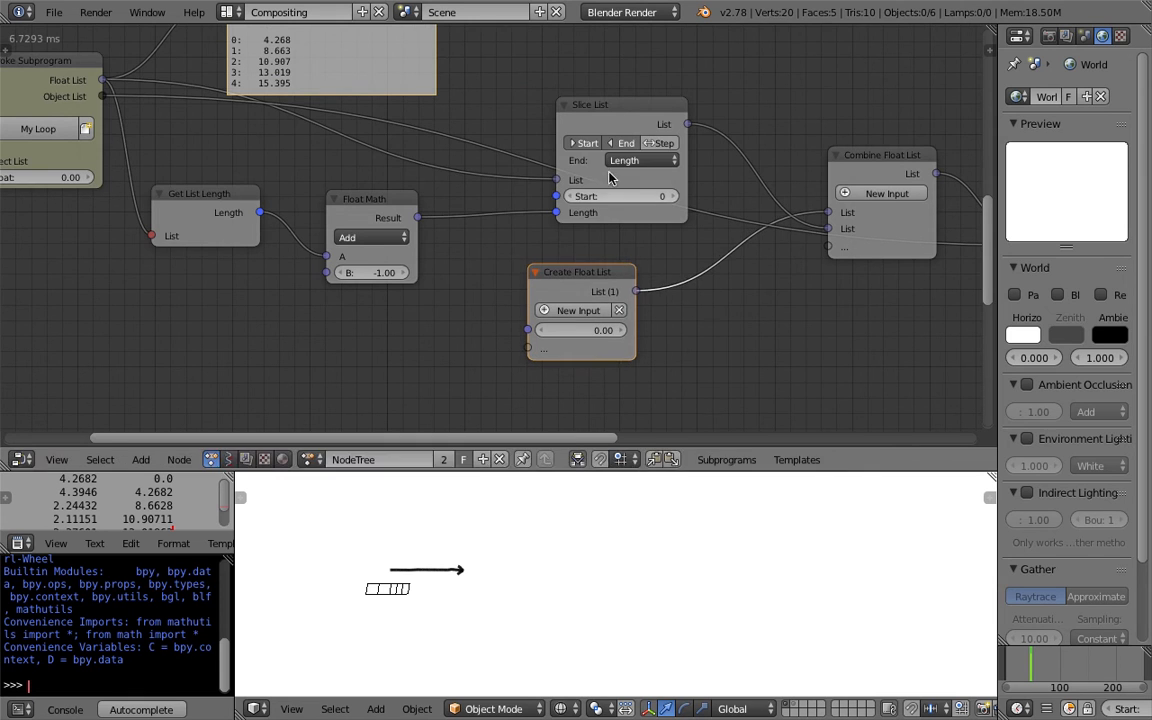
pyautogui.moveTo(616, 113); pyautogui.dragTo(588, 126)
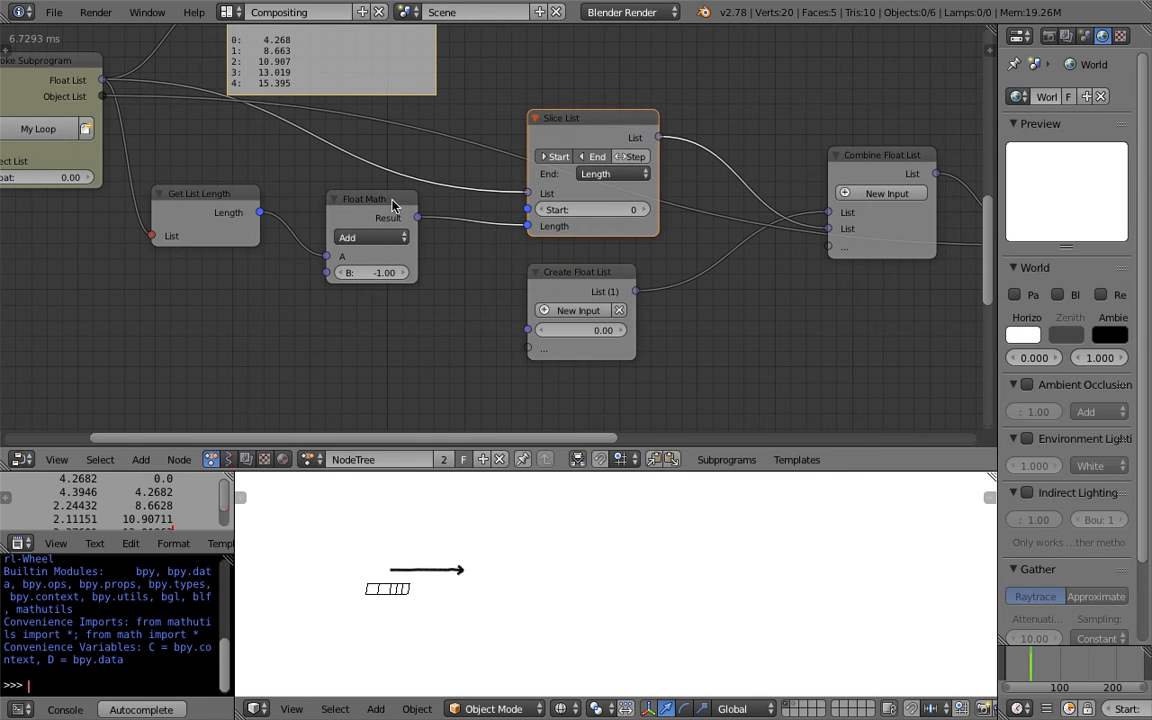
pyautogui.moveTo(350, 194); pyautogui.dragTo(323, 212)
pyautogui.moveTo(243, 211); pyautogui.dragTo(274, 264)
pyautogui.moveTo(632, 135); pyautogui.dragTo(604, 192, button='middle')
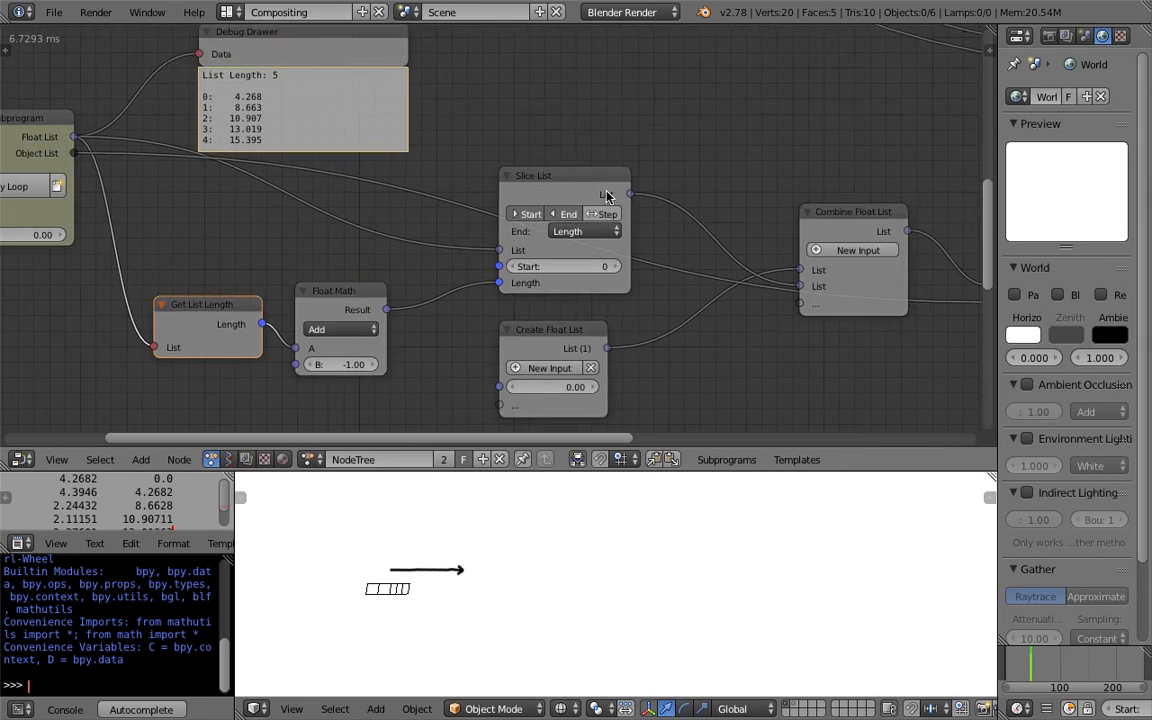
# Step: Duplicate the Debug Drawer, place it above the Combine Float List node and connect the Slice List output to its Data input
pyautogui.scroll(-1, 602, 192)
pyautogui.moveTo(478, 75); pyautogui.dragTo(467, 120, button='middle')
pyautogui.moveTo(399, 103); pyautogui.dragTo(473, 90)
pyautogui.hotkey('shift', 'd')
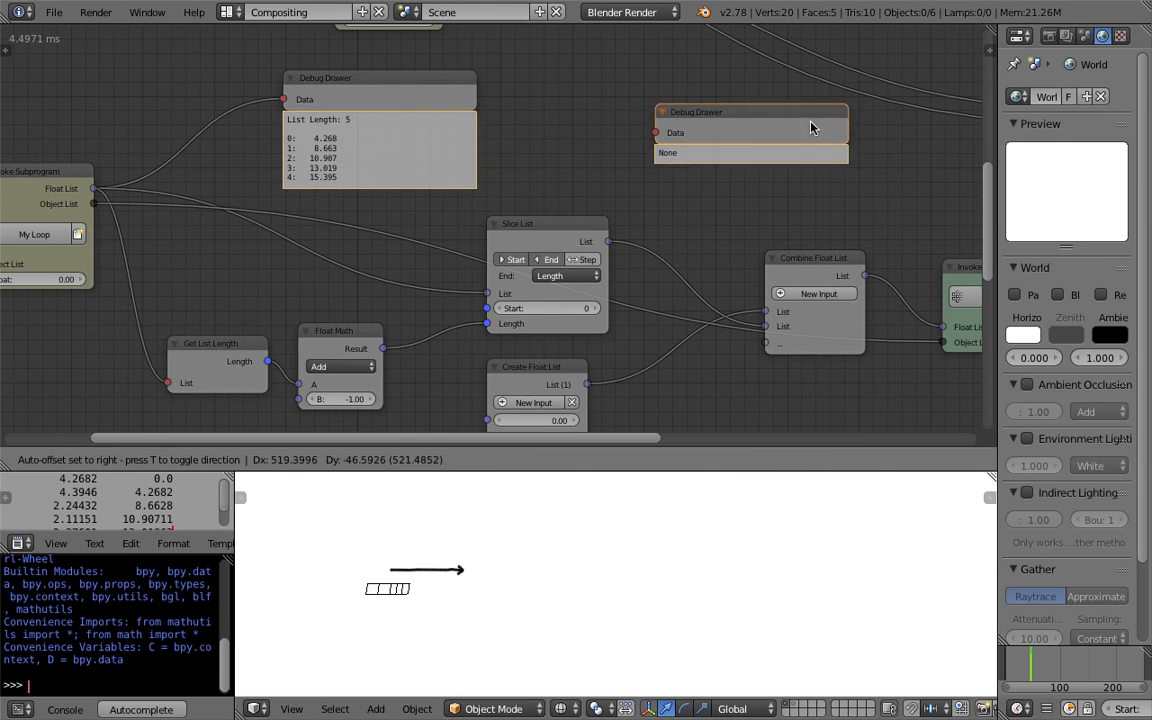
pyautogui.click(809, 148)
pyautogui.moveTo(607, 241); pyautogui.dragTo(652, 158)
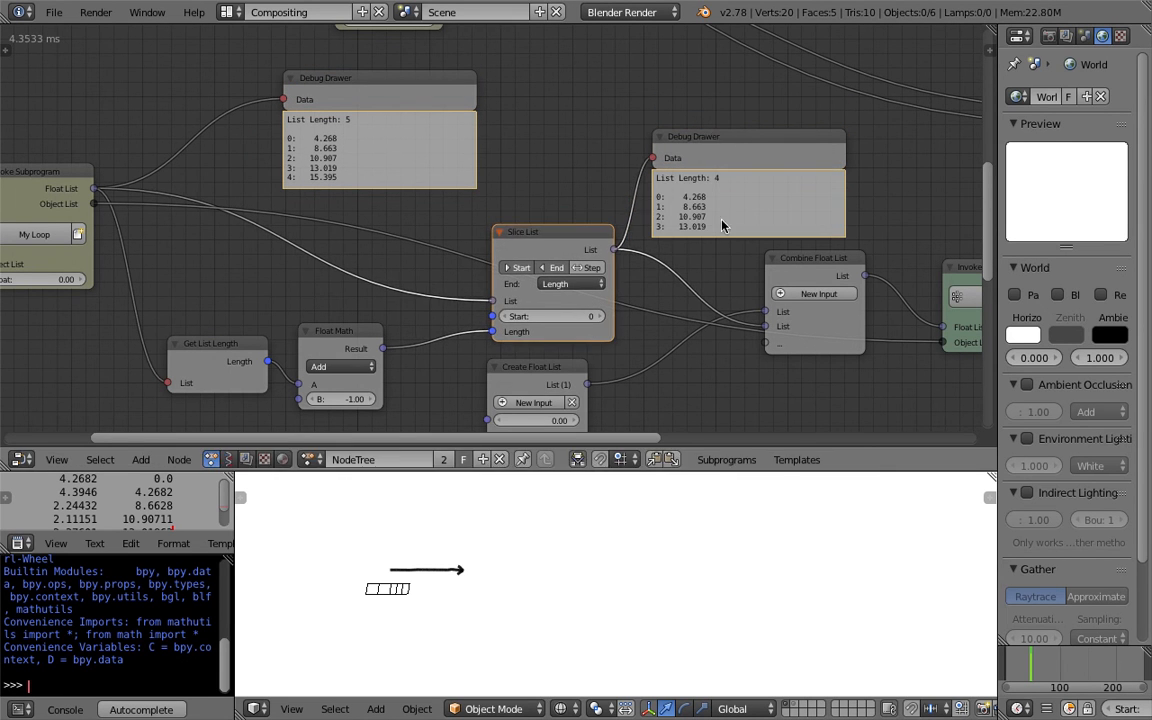
pyautogui.moveTo(729, 141); pyautogui.dragTo(763, 133)
# Step: Adjust the spacing of the Slice List, Float Math, Create Float List and second Debug Drawer nodes
pyautogui.scroll(1, 280, 168)
pyautogui.moveTo(449, 175); pyautogui.dragTo(462, 122, button='middle')
pyautogui.scroll(-1, 464, 124)
pyautogui.moveTo(557, 184); pyautogui.dragTo(541, 173)
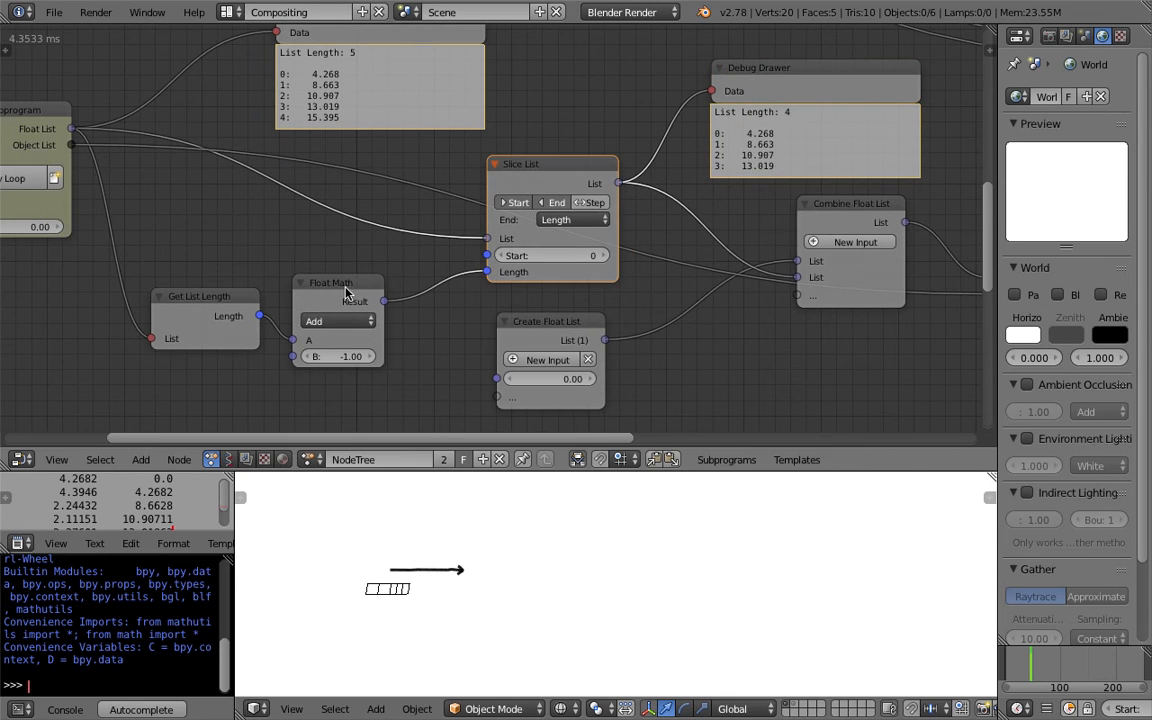
pyautogui.moveTo(345, 287); pyautogui.dragTo(370, 279)
pyautogui.scroll(-1, 625, 165)
pyautogui.moveTo(630, 162); pyautogui.dragTo(575, 194, button='middle')
pyautogui.moveTo(690, 122); pyautogui.dragTo(681, 117)
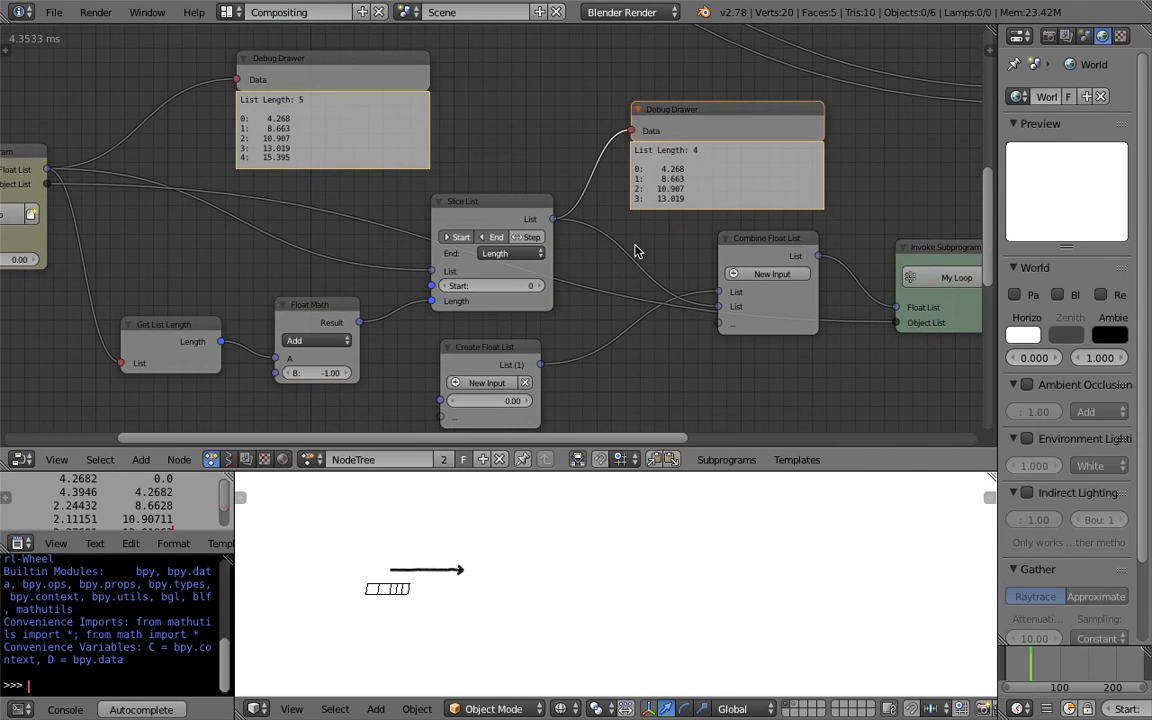
pyautogui.moveTo(515, 350); pyautogui.dragTo(540, 344)
pyautogui.moveTo(540, 344); pyautogui.dragTo(544, 316, button='middle')
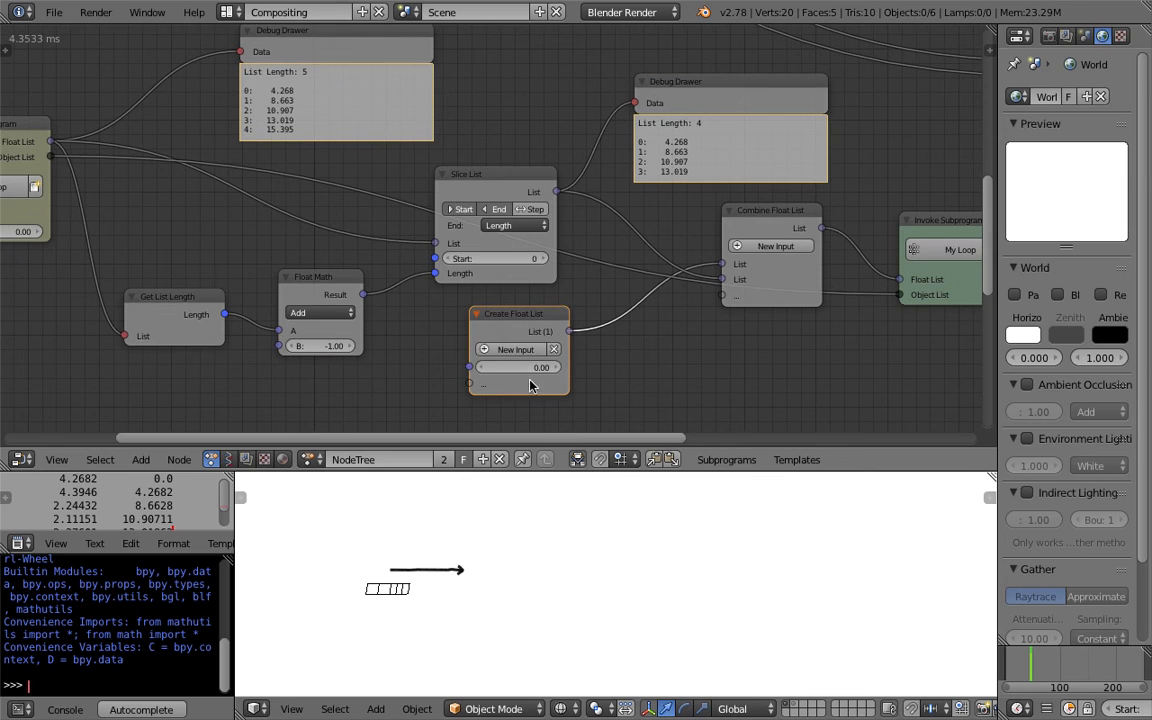
# Step: Duplicate a Debug Drawer above the green Invoke Subprogram node, fed by Combine Float List's List output, and move Invoke Subprogram lower
pyautogui.scroll(-1, 565, 362)
pyautogui.keyDown('ctrl'); pyautogui.hscroll(1, 584, 278); pyautogui.keyUp('ctrl')
pyautogui.moveTo(875, 231); pyautogui.dragTo(895, 268)
pyautogui.moveTo(674, 212); pyautogui.dragTo(823, 131)
pyautogui.click(631, 99)
pyautogui.hotkey('shift', 'd')
pyautogui.click(861, 169)
pyautogui.moveTo(852, 264); pyautogui.dragTo(853, 286)
pyautogui.scroll(1, 815, 264)
pyautogui.moveTo(606, 195); pyautogui.dragTo(592, 253, button='middle')
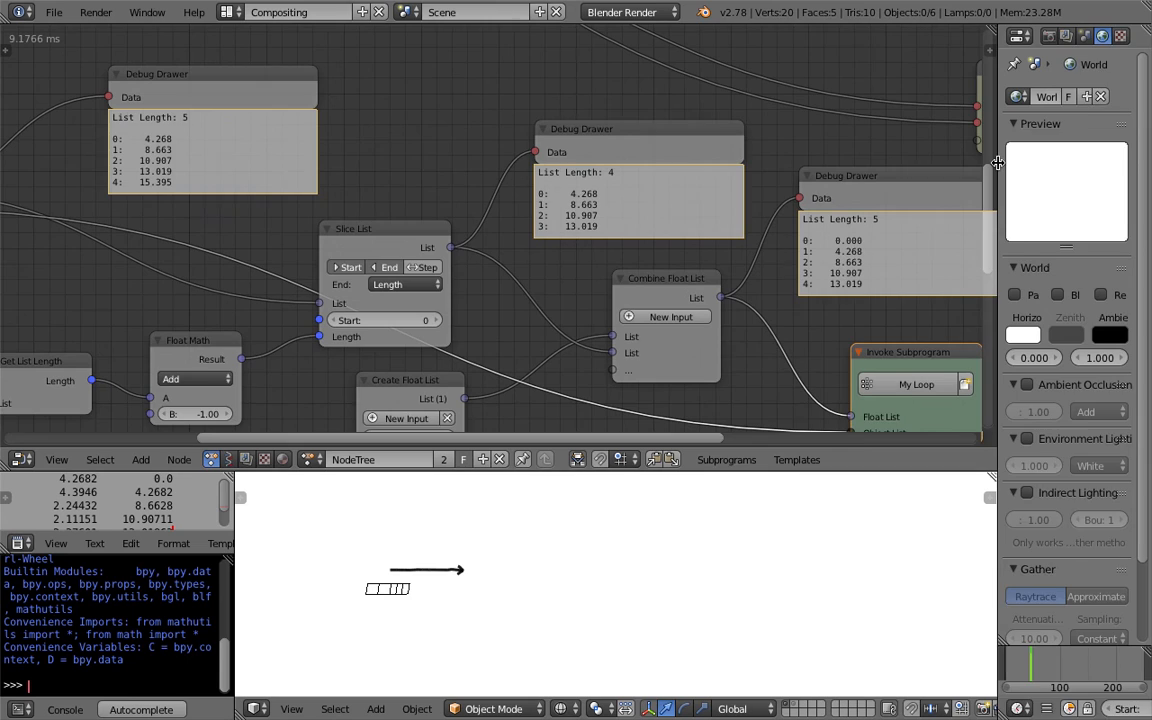
# Step: Maximize the node editor and nudge the Debug Drawer nodes into clearer positions
pyautogui.moveTo(999, 170); pyautogui.dragTo(966, 172)
pyautogui.hotkey('ctrl', 'Up')
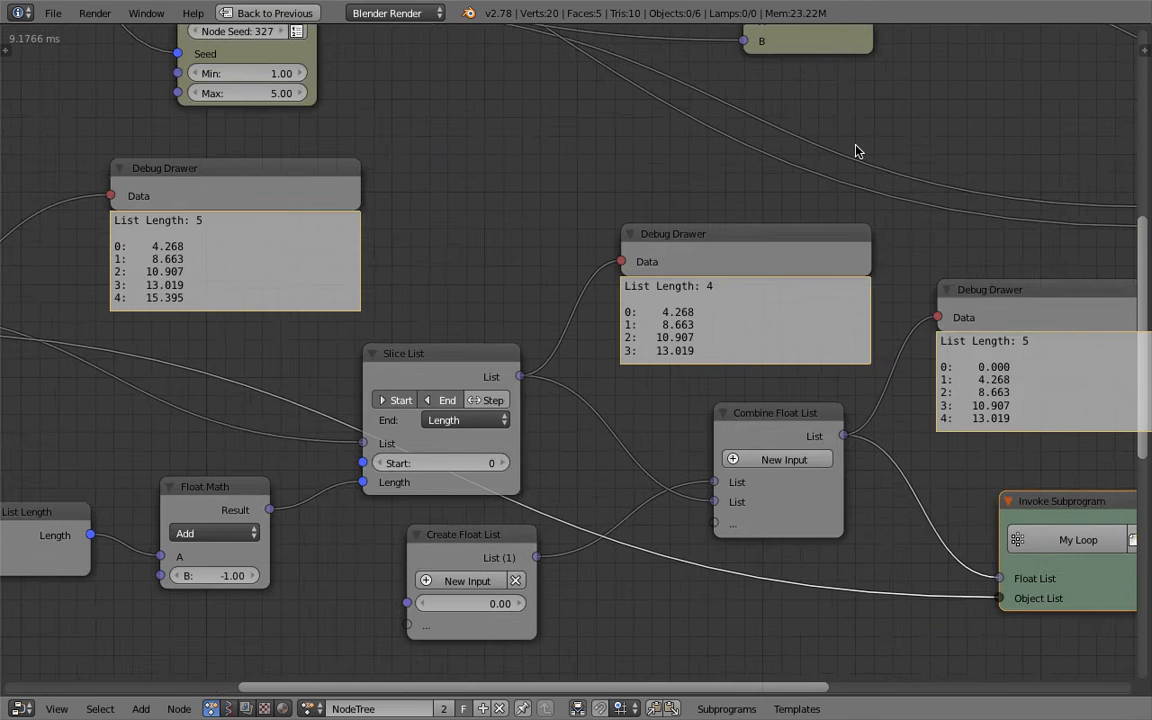
pyautogui.moveTo(746, 337); pyautogui.dragTo(687, 304, button='middle')
pyautogui.moveTo(900, 265); pyautogui.dragTo(908, 288)
pyautogui.scroll(-3, 566, 324)
pyautogui.moveTo(563, 325); pyautogui.dragTo(637, 326, button='middle')
pyautogui.moveTo(457, 245)
pyautogui.mouseDown()
pyautogui.moveTo(422, 246)
pyautogui.moveTo(451, 247)
pyautogui.mouseUp()
pyautogui.moveTo(653, 207); pyautogui.dragTo(582, 343, button='middle')
pyautogui.scroll(-2, 582, 343)
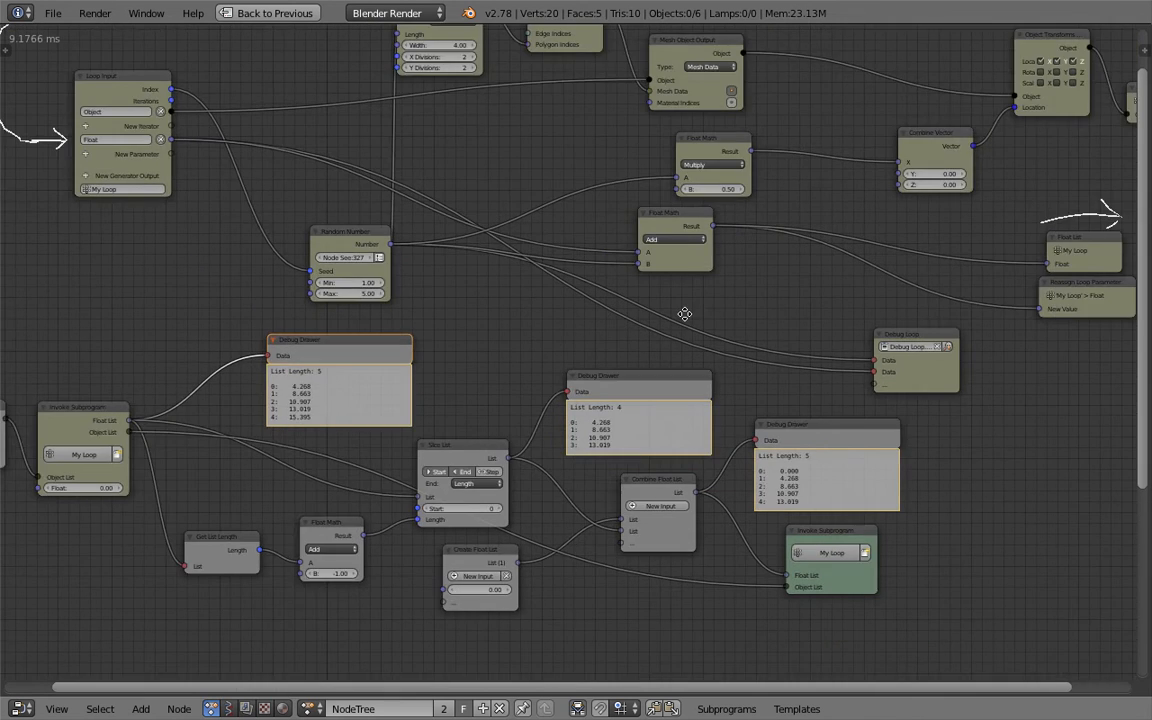
# Step: Move the Random Number node closer to the Loop Input node and save over AN_grid_stacking_002.blend
pyautogui.moveTo(684, 314); pyautogui.dragTo(411, 324, button='middle')
pyautogui.moveTo(823, 244); pyautogui.dragTo(721, 273, button='middle')
pyautogui.moveTo(499, 250); pyautogui.dragTo(800, 252, button='middle')
pyautogui.moveTo(413, 380); pyautogui.dragTo(598, 330, button='middle')
pyautogui.moveTo(439, 235); pyautogui.dragTo(418, 217)
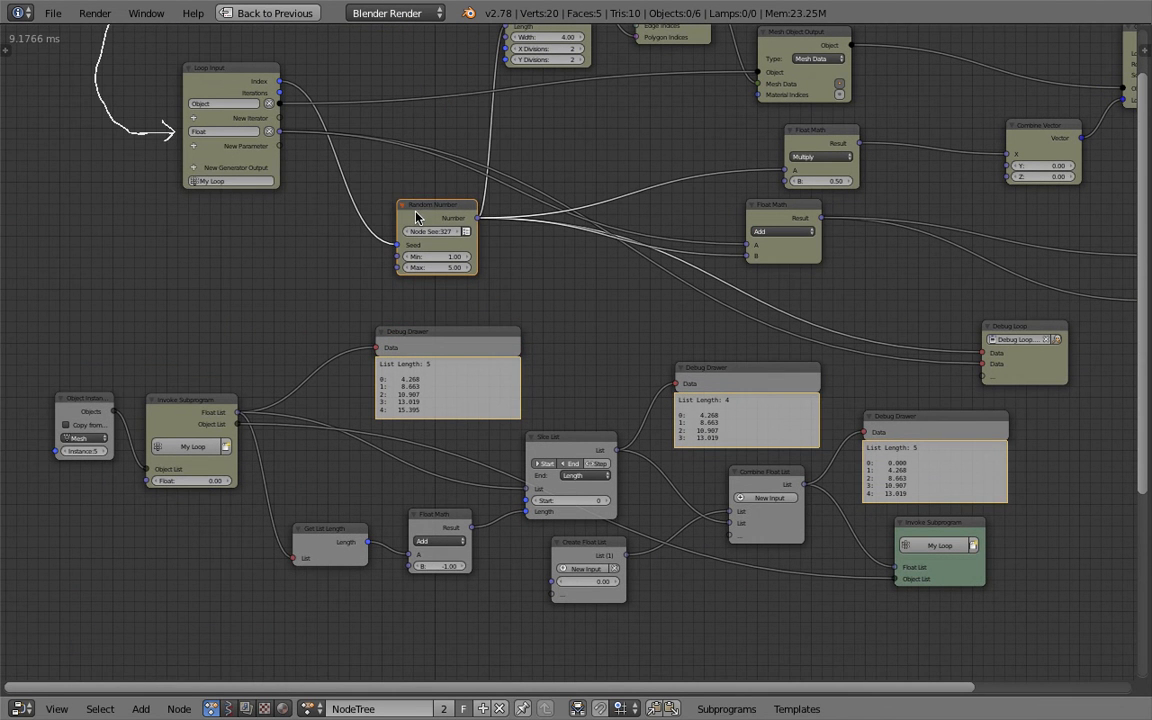
pyautogui.moveTo(360, 126); pyautogui.dragTo(438, 144, button='middle')
pyautogui.scroll(1, 430, 146)
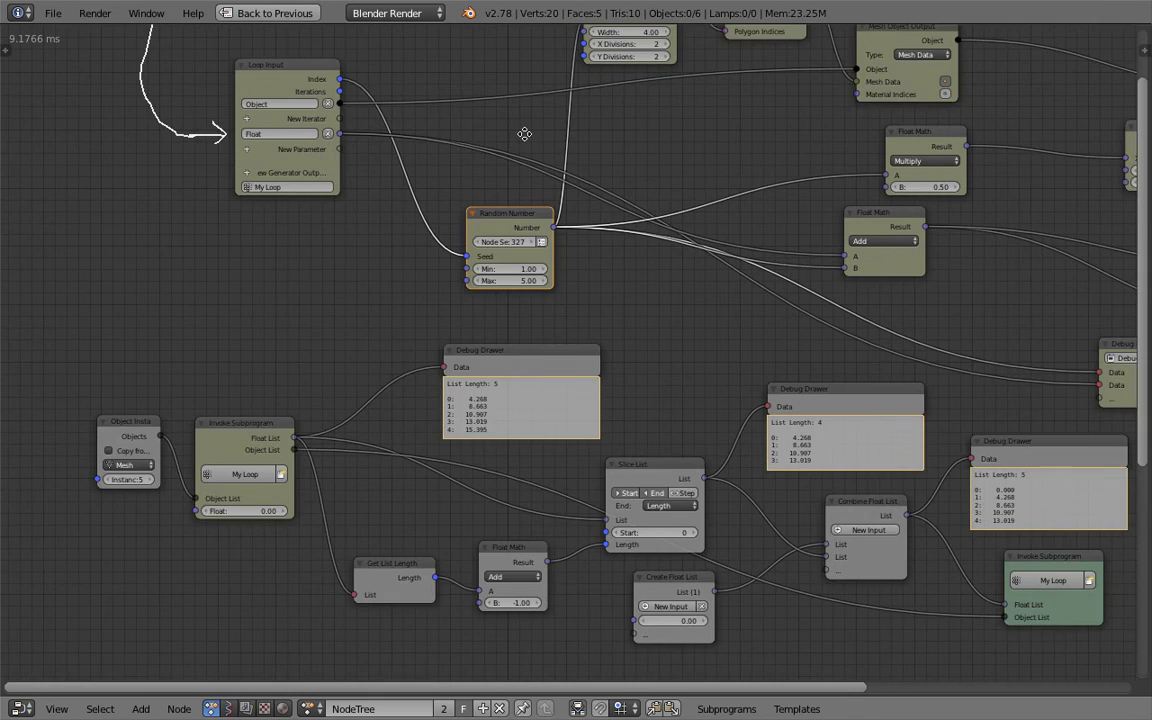
pyautogui.moveTo(525, 134); pyautogui.dragTo(522, 234, button='middle')
pyautogui.moveTo(519, 305); pyautogui.dragTo(477, 292)
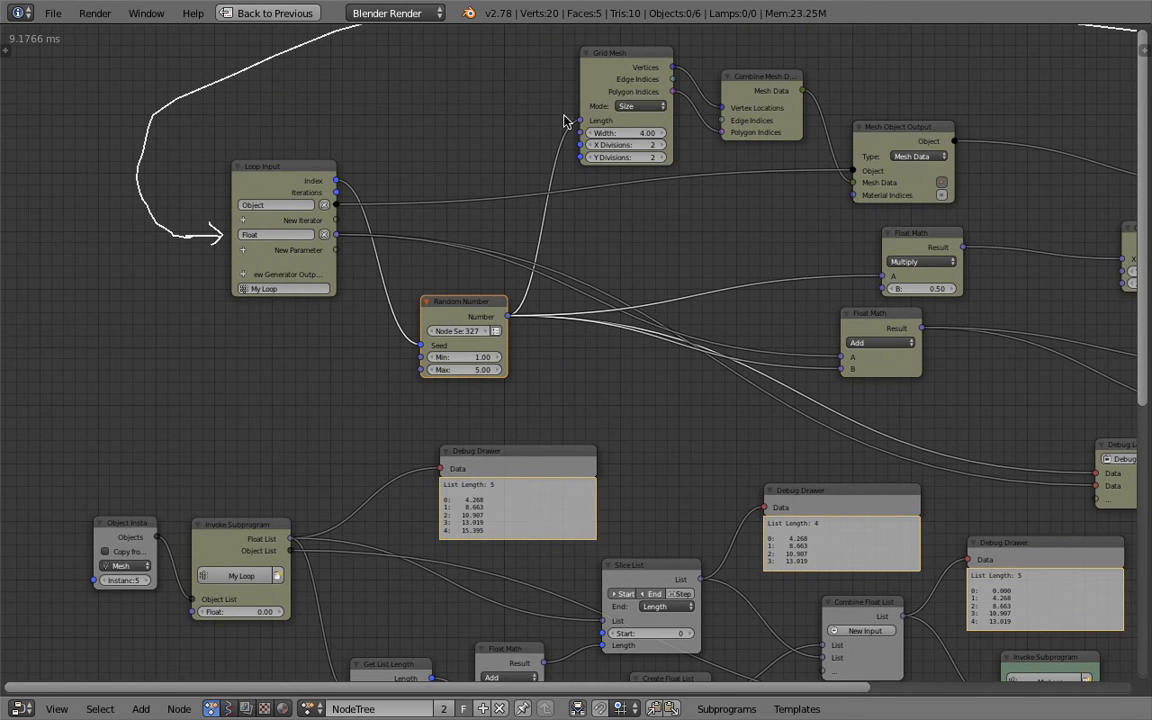
pyautogui.moveTo(530, 265); pyautogui.dragTo(572, 230, button='middle')
pyautogui.hotkey('ctrl', 's')
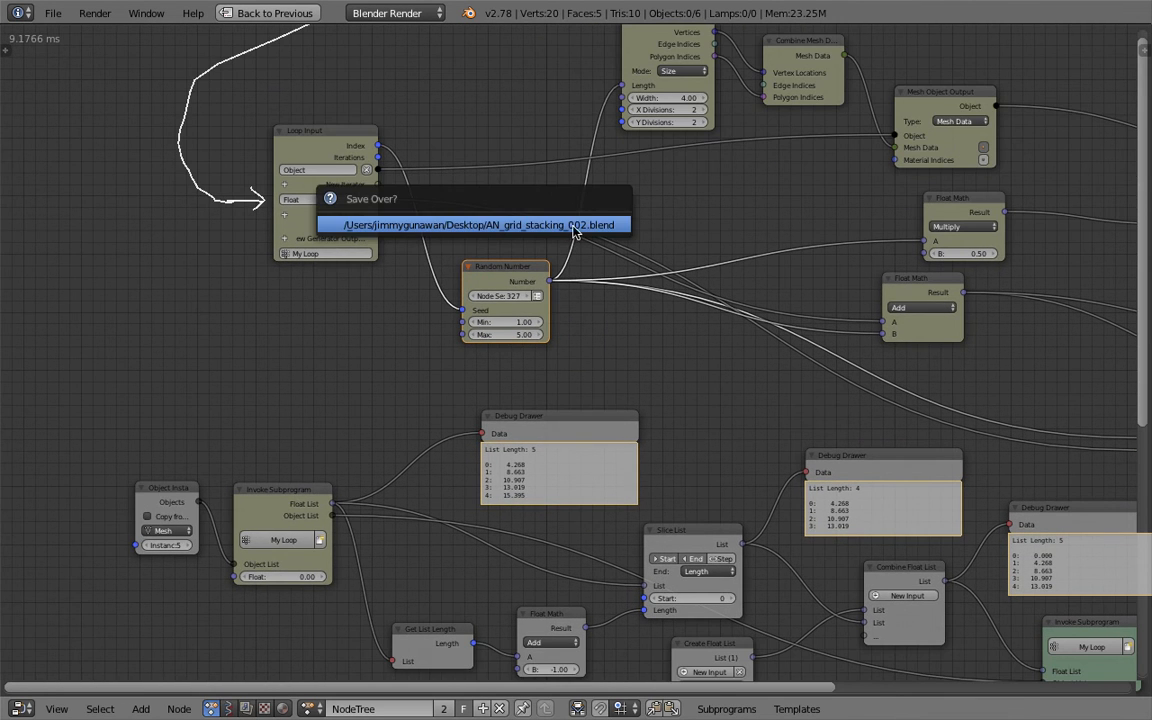
pyautogui.click(575, 226)
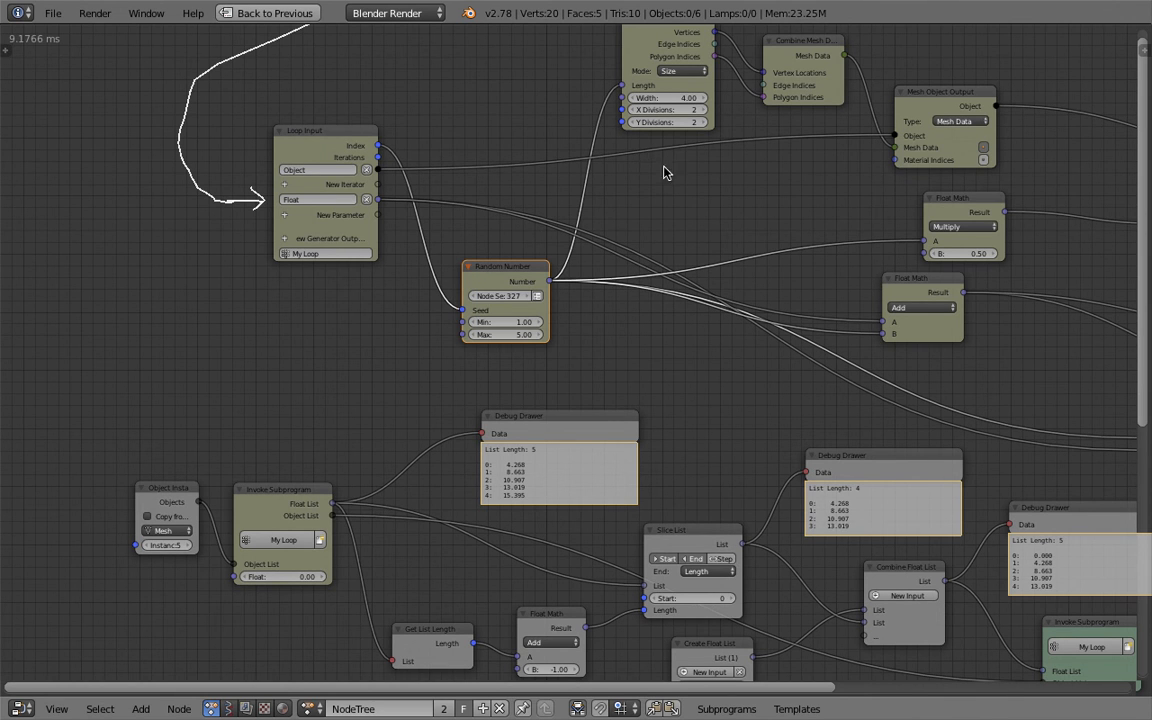
# Step: Examine the loop's Random Number links and the list-processing nodes beneath them
pyautogui.scroll(3, 530, 345)
pyautogui.moveTo(530, 345); pyautogui.dragTo(541, 235, button='middle')
pyautogui.scroll(3, 573, 387)
pyautogui.scroll(-2, 600, 358)
pyautogui.moveTo(620, 339); pyautogui.dragTo(550, 396, button='middle')
pyautogui.scroll(-3, 545, 400)
pyautogui.moveTo(486, 505); pyautogui.dragTo(516, 332, button='middle')
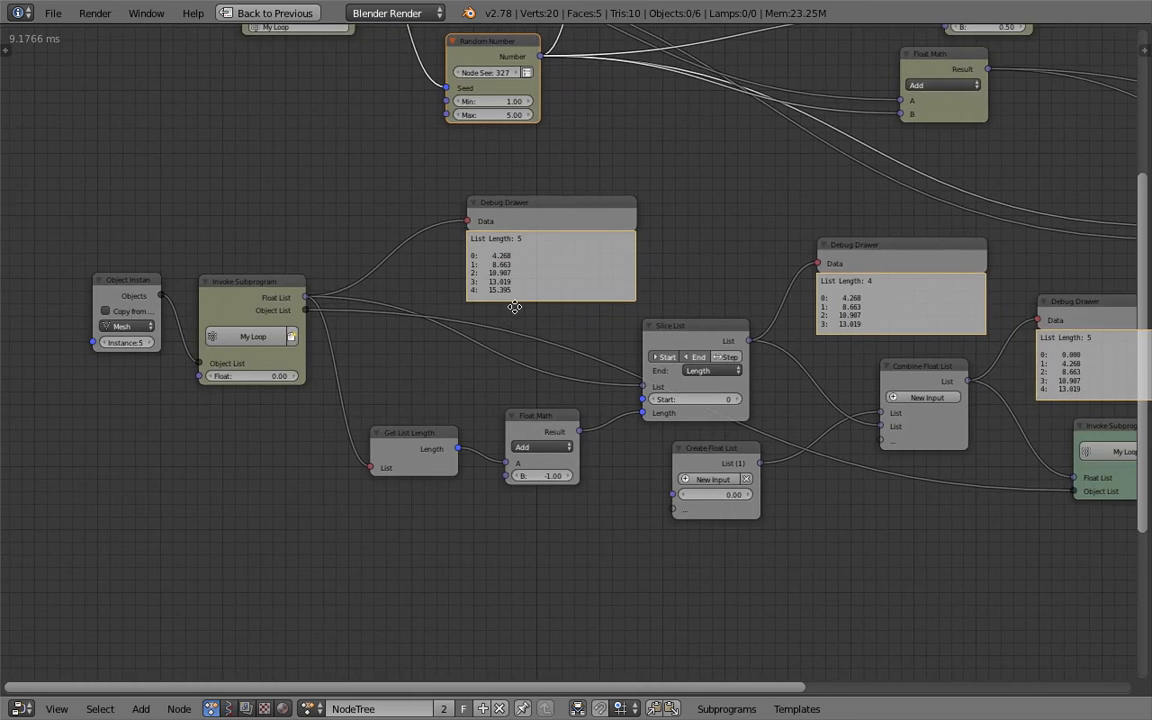
# Step: Shift the first Debug Drawer, Slice List and Create Float List nodes slightly to space out the list-shifting chain
pyautogui.scroll(2, 492, 315)
pyautogui.moveTo(515, 184); pyautogui.dragTo(468, 181)
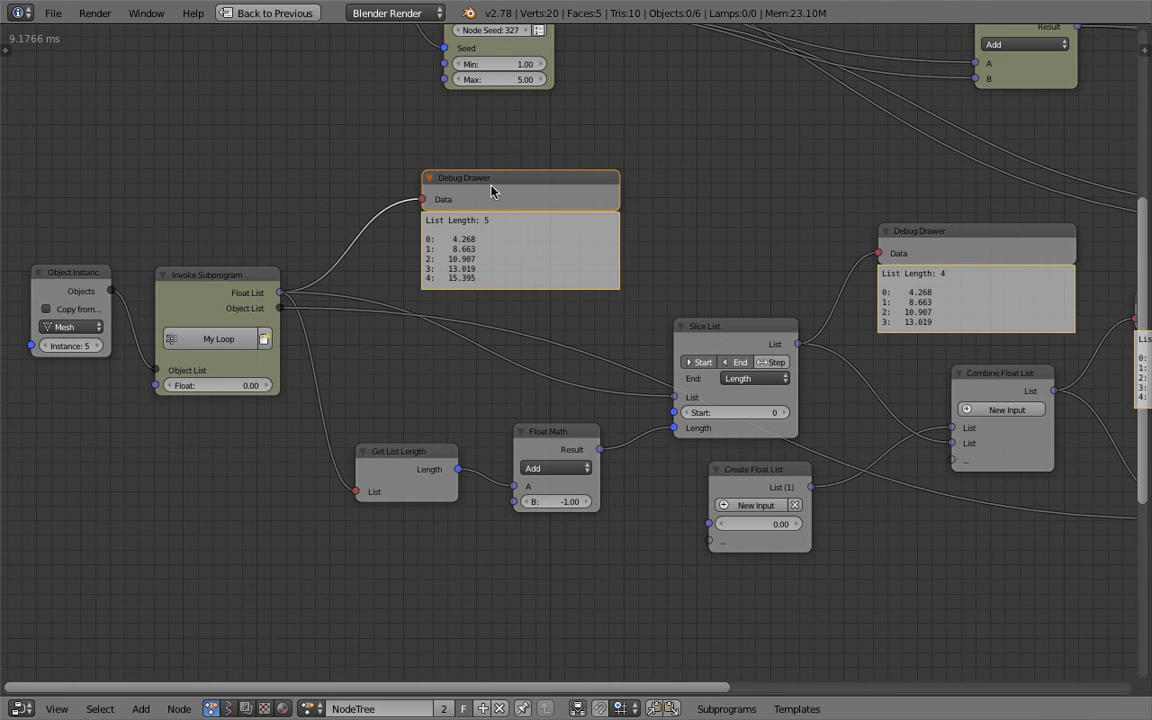
pyautogui.scroll(1, 474, 260)
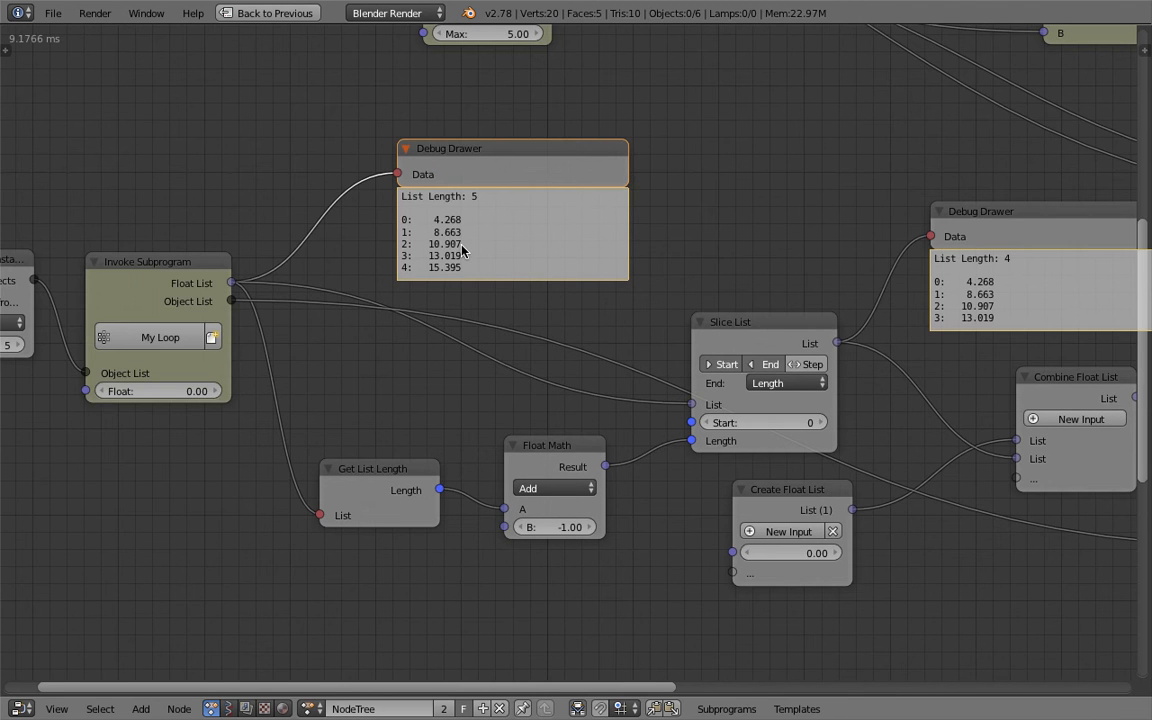
pyautogui.moveTo(480, 251); pyautogui.dragTo(379, 234, button='middle')
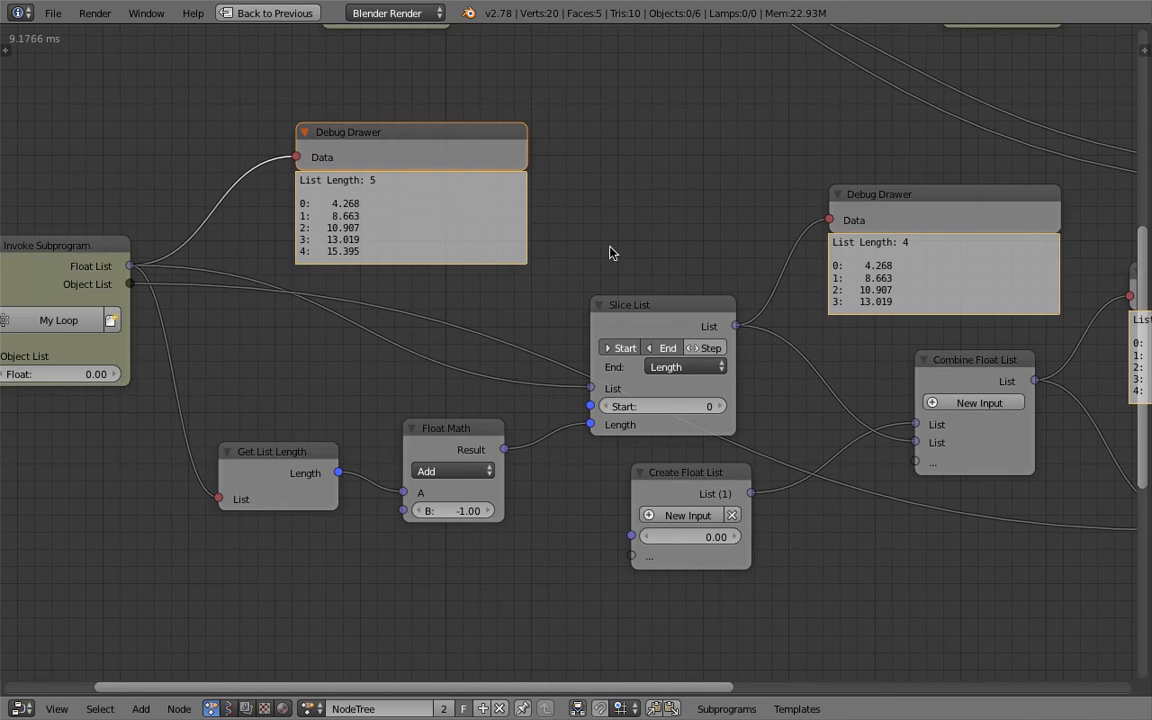
pyautogui.moveTo(655, 300); pyautogui.dragTo(641, 296)
pyautogui.moveTo(634, 266); pyautogui.dragTo(604, 268, button='middle')
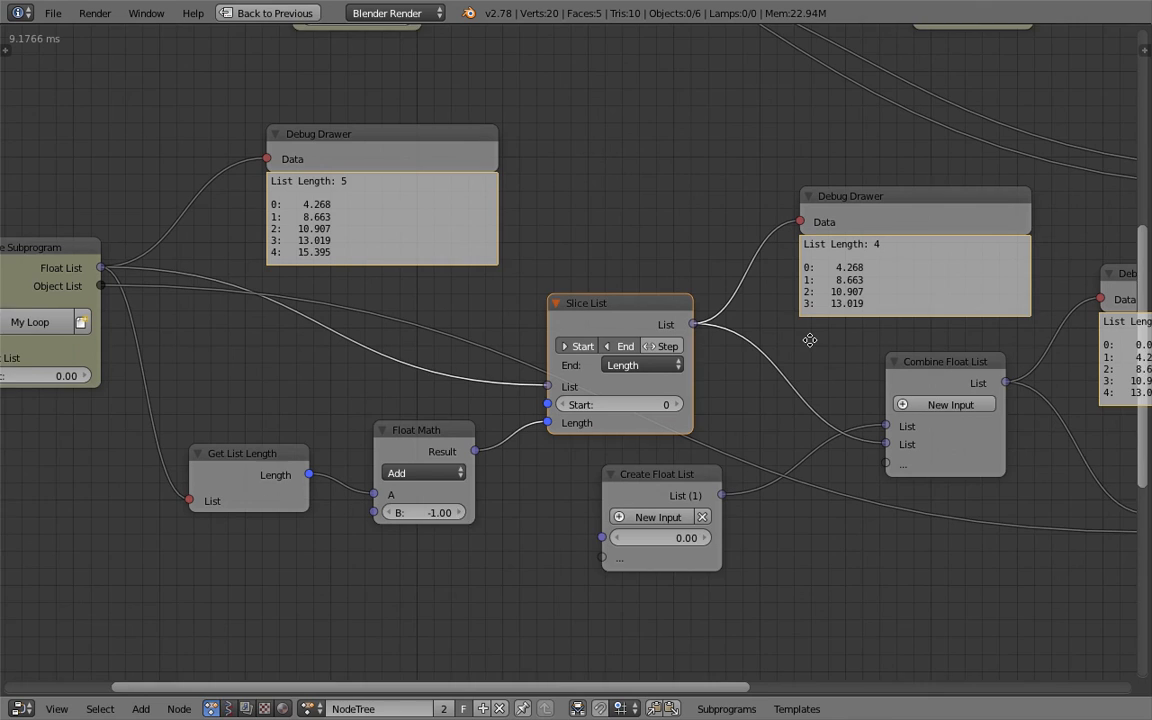
pyautogui.moveTo(810, 340); pyautogui.dragTo(768, 318, button='middle')
pyautogui.moveTo(612, 458); pyautogui.dragTo(610, 474)
pyautogui.moveTo(778, 367); pyautogui.dragTo(688, 363, button='middle')
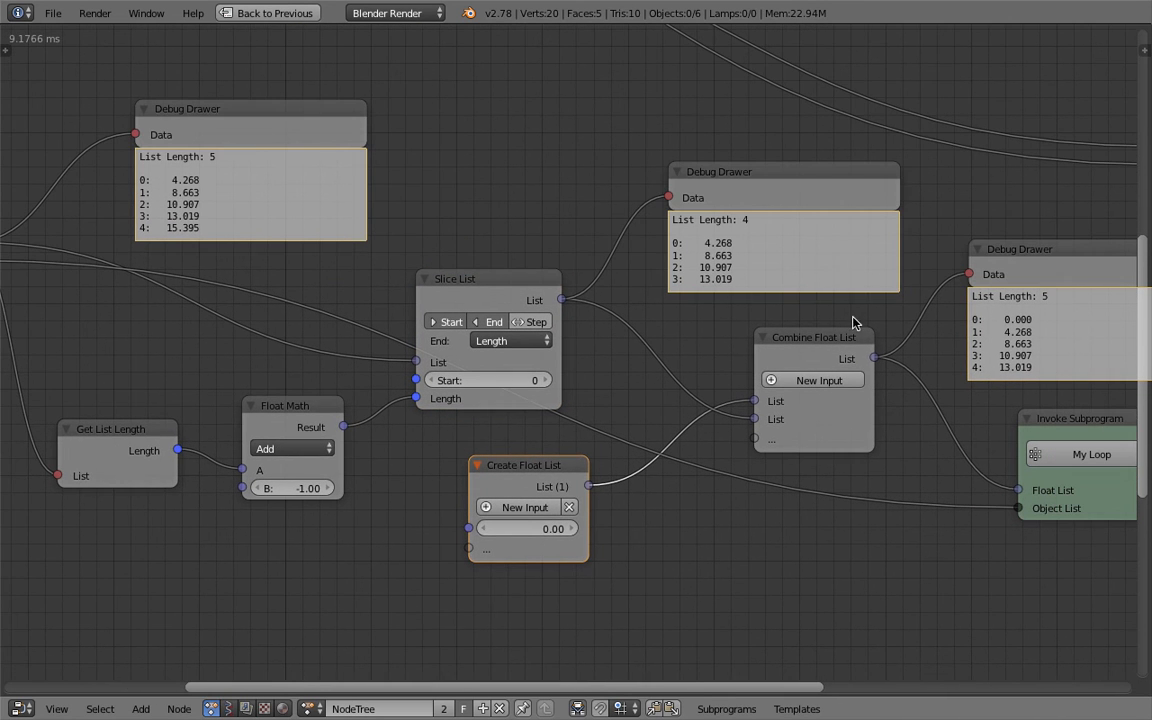
# Step: Adjust the positions of the last Debug Drawer, Combine Float List and green Invoke Subprogram nodes and save the file
pyautogui.scroll(-1, 1009, 333)
pyautogui.moveTo(1009, 333); pyautogui.dragTo(845, 331, button='middle')
pyautogui.moveTo(840, 261); pyautogui.dragTo(872, 257)
pyautogui.scroll(-1, 857, 403)
pyautogui.moveTo(651, 352); pyautogui.dragTo(663, 345)
pyautogui.moveTo(837, 407); pyautogui.dragTo(789, 411)
pyautogui.scroll(-1, 796, 406)
pyautogui.hotkey('ctrl', 's')
pyautogui.press('Return')
# Step: Check the combined list in the last Debug Drawer and save over AN_grid_stacking_002.blend again
pyautogui.moveTo(717, 331); pyautogui.dragTo(448, 352, button='middle')
pyautogui.scroll(8, 477, 258)
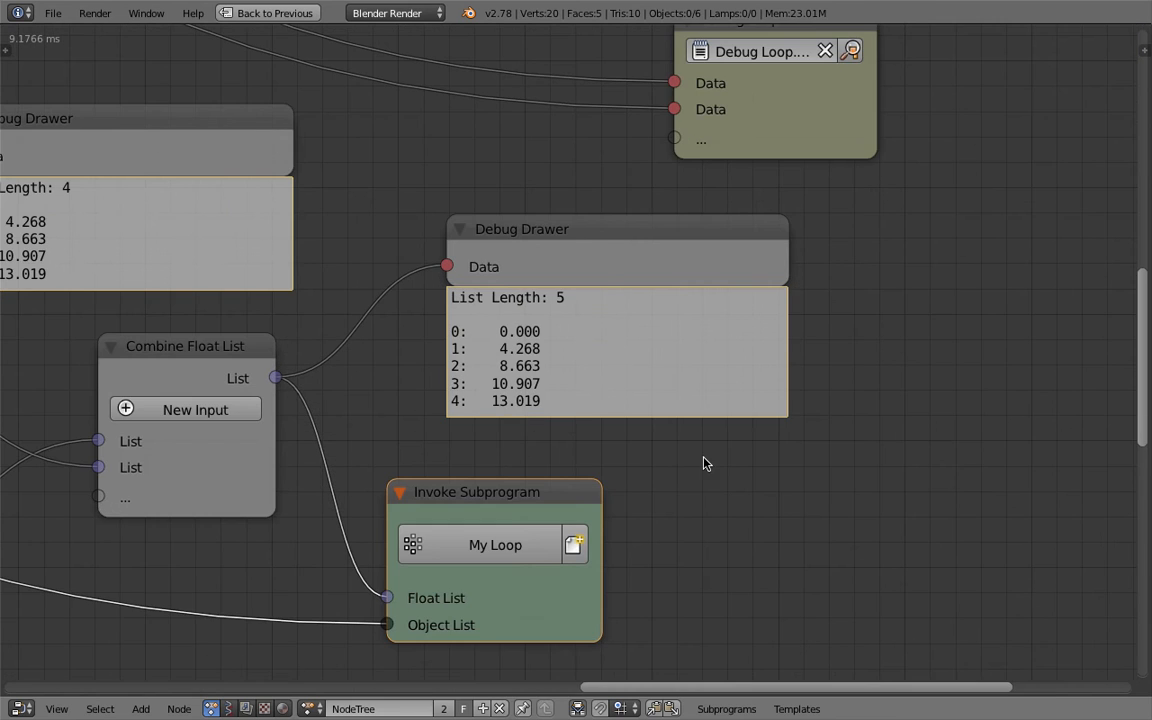
pyautogui.scroll(-11, 425, 319)
pyautogui.moveTo(201, 308); pyautogui.dragTo(482, 279, button='middle')
pyautogui.hotkey('ctrl', 's')
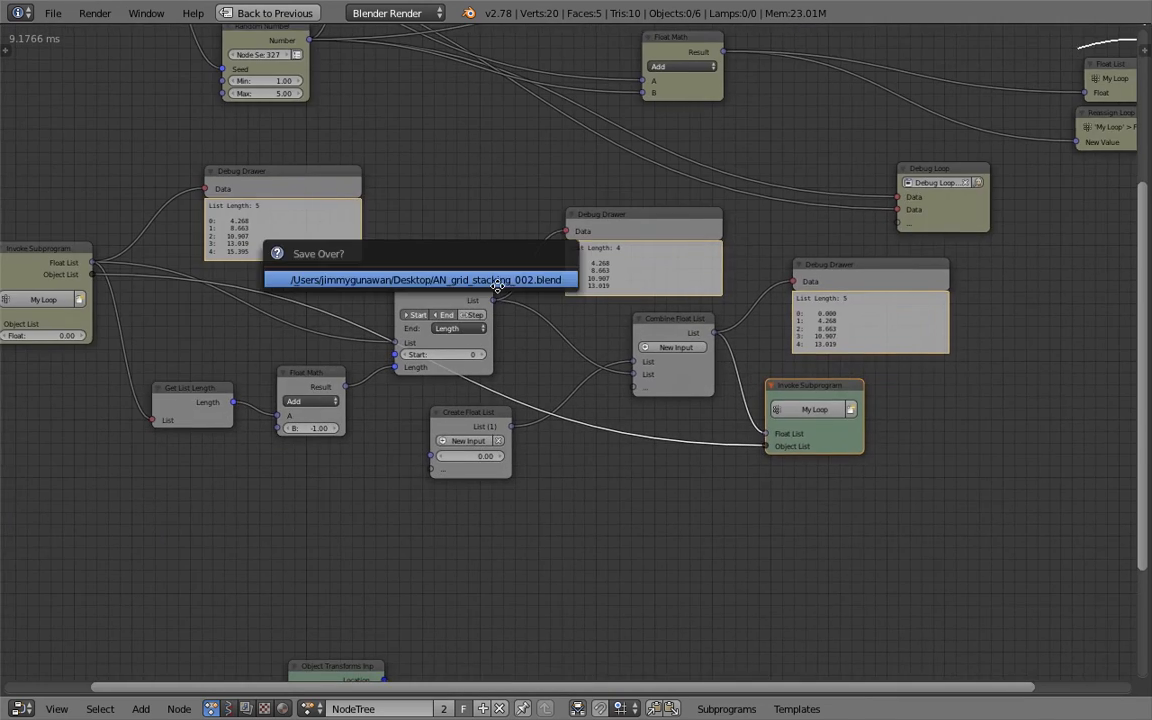
pyautogui.press('Return')
# Step: Move the Object List output node slightly higher beside the Object Transforms Output node in the loop
pyautogui.moveTo(393, 240); pyautogui.dragTo(468, 321, button='middle')
pyautogui.moveTo(512, 110); pyautogui.dragTo(510, 382, button='middle')
pyautogui.scroll(-2, 530, 362)
pyautogui.moveTo(633, 367)
pyautogui.mouseDown(button='middle')
pyautogui.moveTo(595, 362)
pyautogui.moveTo(513, 402)
pyautogui.mouseUp(button='middle')
pyautogui.moveTo(687, 352); pyautogui.dragTo(602, 326, button='middle')
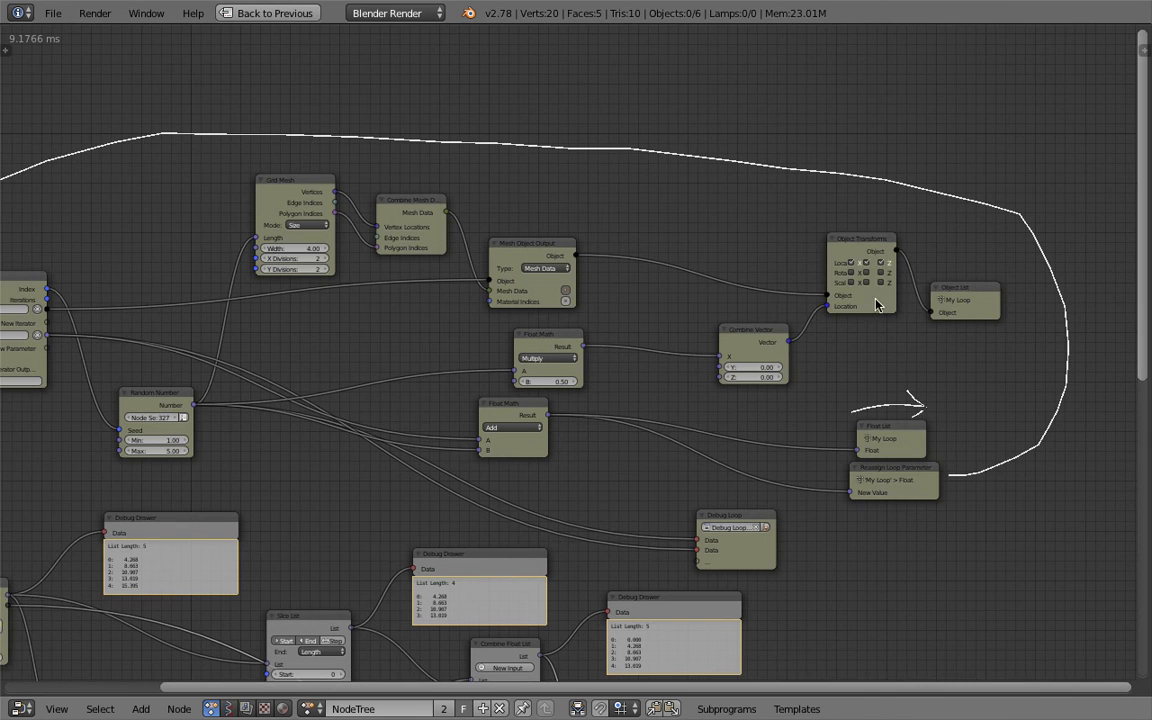
pyautogui.moveTo(966, 291); pyautogui.dragTo(970, 269)
# Step: Reposition the olive Invoke Subprogram node and the Object Instancer node so they line up at the start of the chain
pyautogui.moveTo(443, 473); pyautogui.dragTo(530, 399, button='middle')
pyautogui.moveTo(355, 432); pyautogui.dragTo(589, 254, button='middle')
pyautogui.scroll(6, 280, 374)
pyautogui.moveTo(282, 372); pyautogui.dragTo(373, 320, button='middle')
pyautogui.scroll(1, 373, 320)
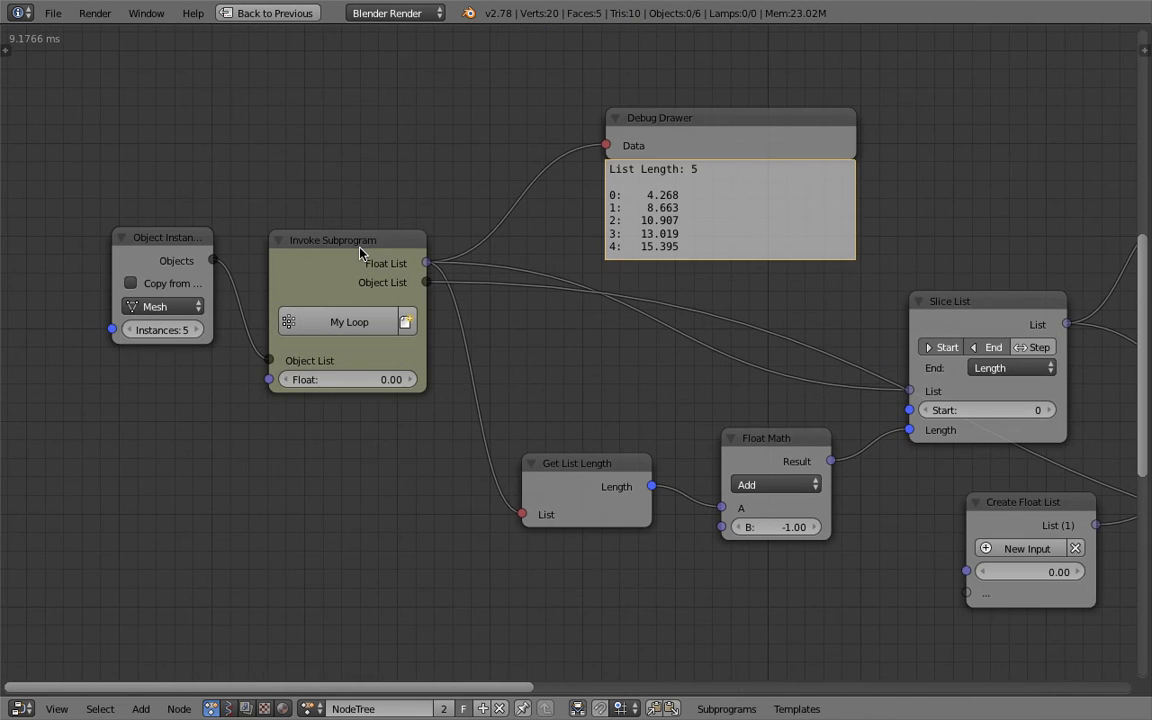
pyautogui.click(383, 244)
pyautogui.moveTo(369, 248); pyautogui.dragTo(369, 290)
pyautogui.scroll(-2, 360, 309)
pyautogui.moveTo(360, 311); pyautogui.dragTo(364, 282, button='middle')
pyautogui.scroll(-2, 400, 318)
pyautogui.moveTo(458, 323); pyautogui.dragTo(403, 246, button='middle')
pyautogui.moveTo(374, 227)
pyautogui.mouseDown()
pyautogui.moveTo(367, 242)
pyautogui.moveTo(368, 229)
pyautogui.mouseUp()
pyautogui.moveTo(408, 324); pyautogui.dragTo(409, 299, button='middle')
pyautogui.moveTo(220, 145); pyautogui.dragTo(204, 204)
pyautogui.moveTo(323, 195); pyautogui.dragTo(307, 195)
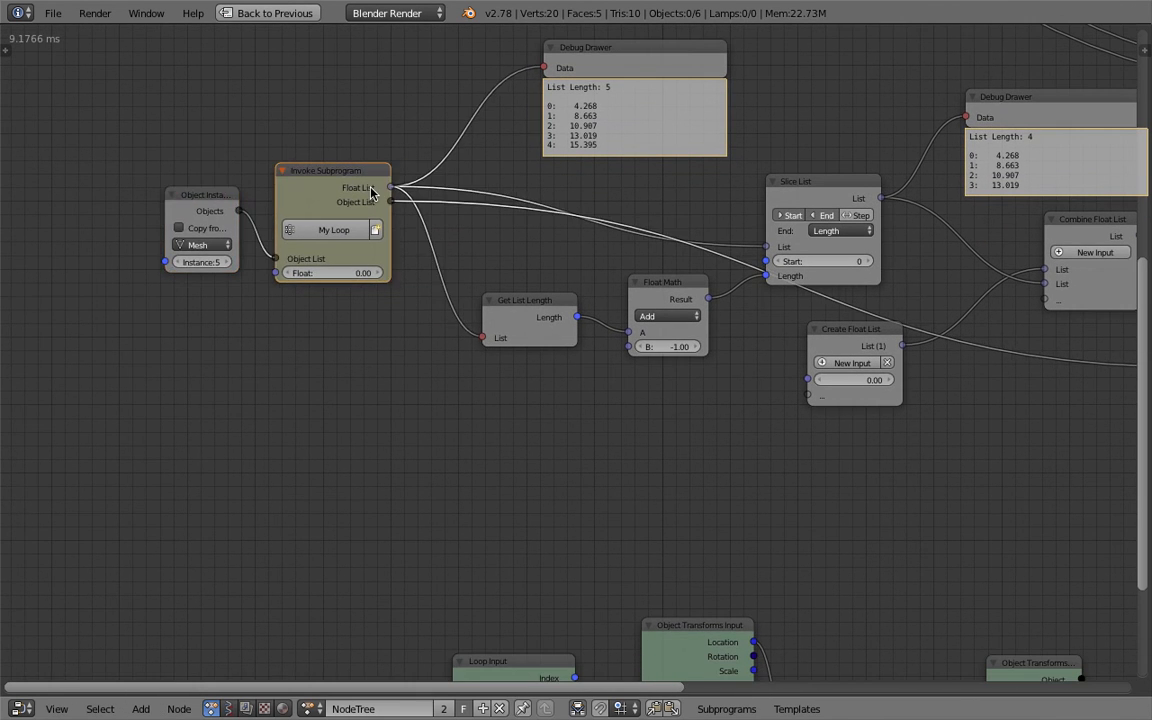
# Step: Move the green Invoke Subprogram node slightly lower and bring the second loop's nodes into view
pyautogui.scroll(-3, 540, 224)
pyautogui.moveTo(710, 265); pyautogui.dragTo(497, 279, button='middle')
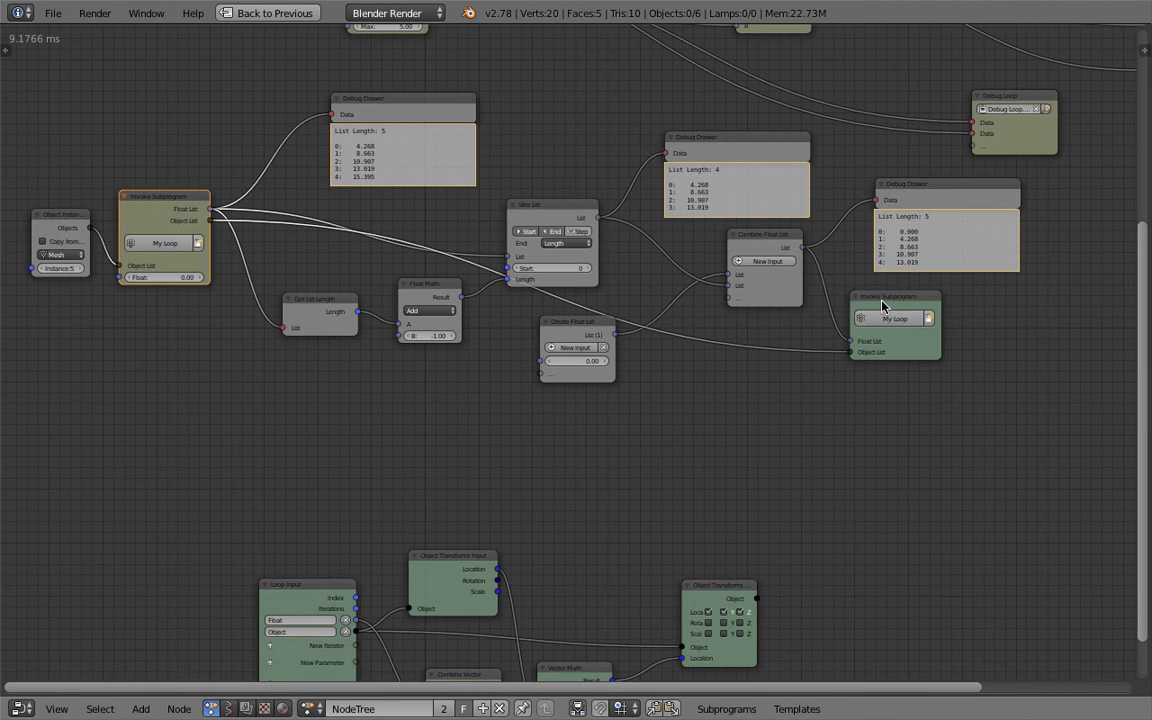
pyautogui.moveTo(882, 306); pyautogui.dragTo(889, 322)
pyautogui.press('Home')
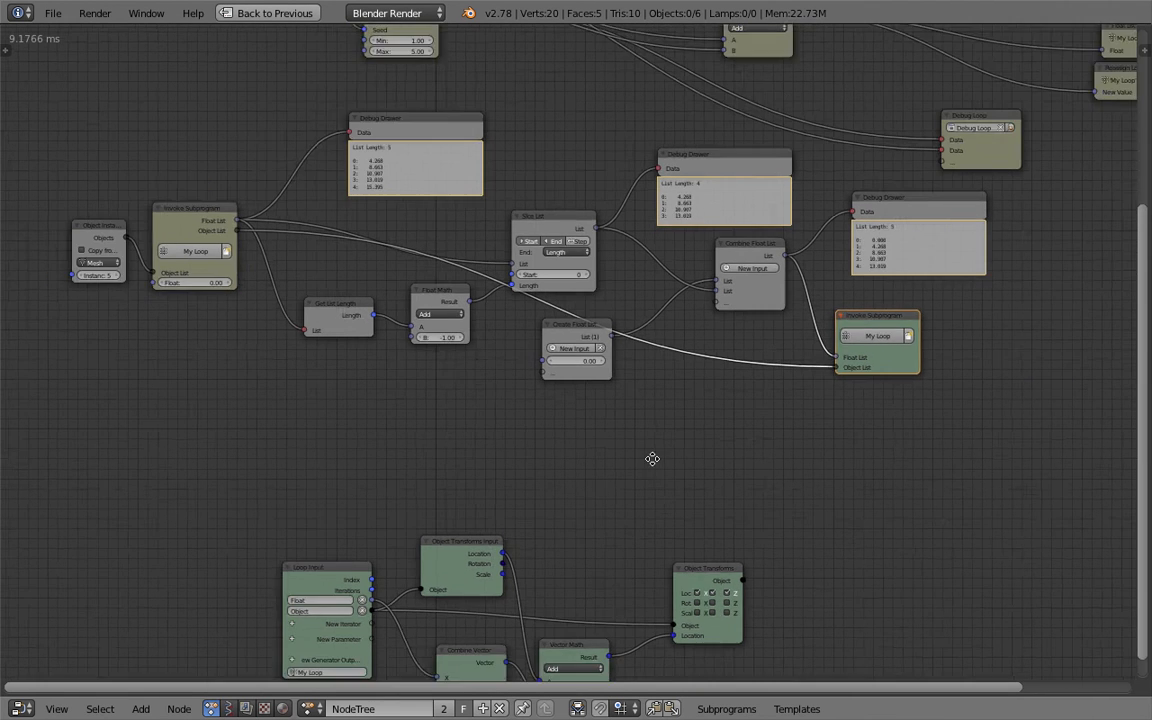
# Step: Move all the second loop's green nodes together up beneath the green Invoke Subprogram node
pyautogui.press('a')
pyautogui.press('a')
pyautogui.press('a')
pyautogui.press('b')
pyautogui.moveTo(203, 399); pyautogui.dragTo(600, 548)
pyautogui.press('g')
pyautogui.click(970, 272)
pyautogui.press('g')
pyautogui.click(860, 330)
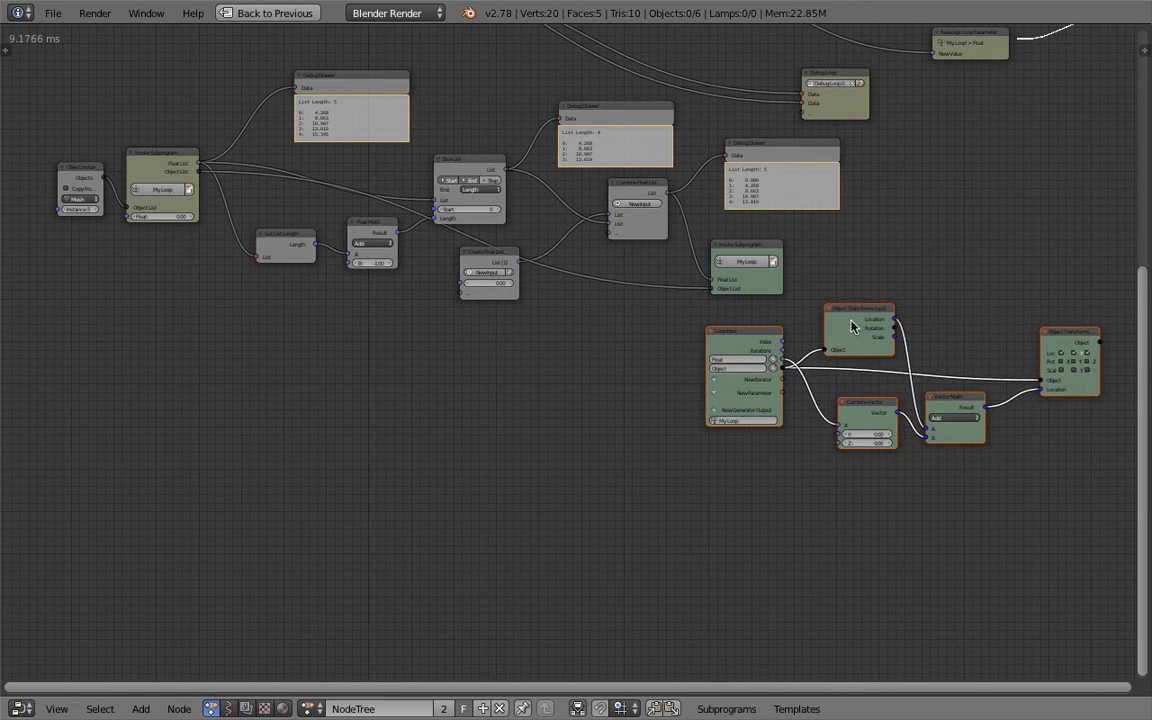
# Step: Save over the current file and shift the second loop's selected nodes slightly lower below the green Invoke Subprogram node
pyautogui.press('Home')
pyautogui.hotkey('ctrl', 's')
pyautogui.click(717, 369)
pyautogui.press('g')
pyautogui.click(730, 410)
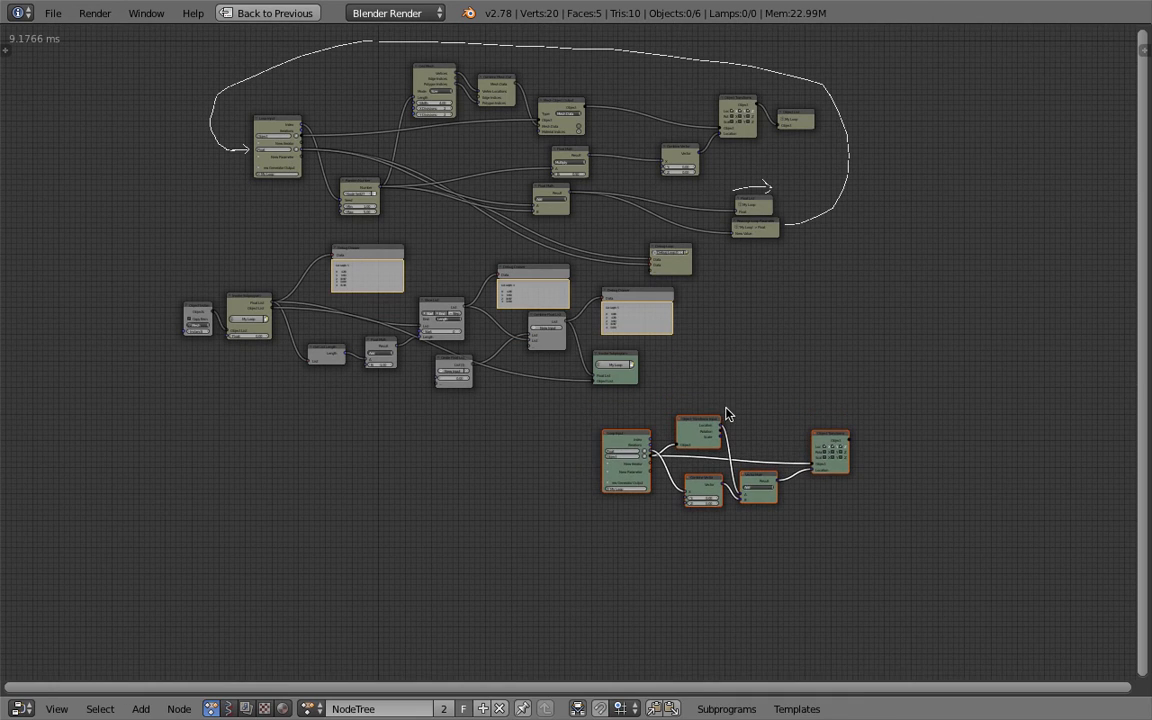
# Step: Nudge the Combine Vector node slightly up toward the Object Transforms Input node in the second loop
pyautogui.moveTo(739, 300); pyautogui.dragTo(688, 339, button='middle')
pyautogui.scroll(1, 668, 322)
pyautogui.scroll(2, 666, 336)
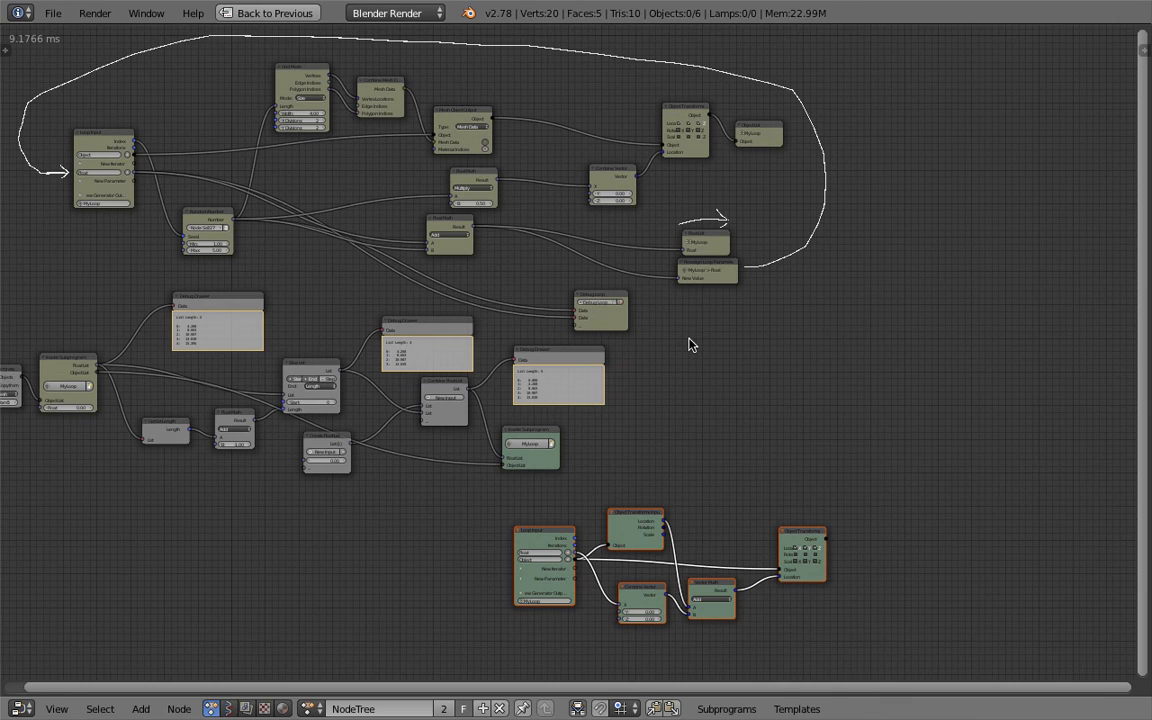
pyautogui.moveTo(651, 360); pyautogui.dragTo(694, 445, button='middle')
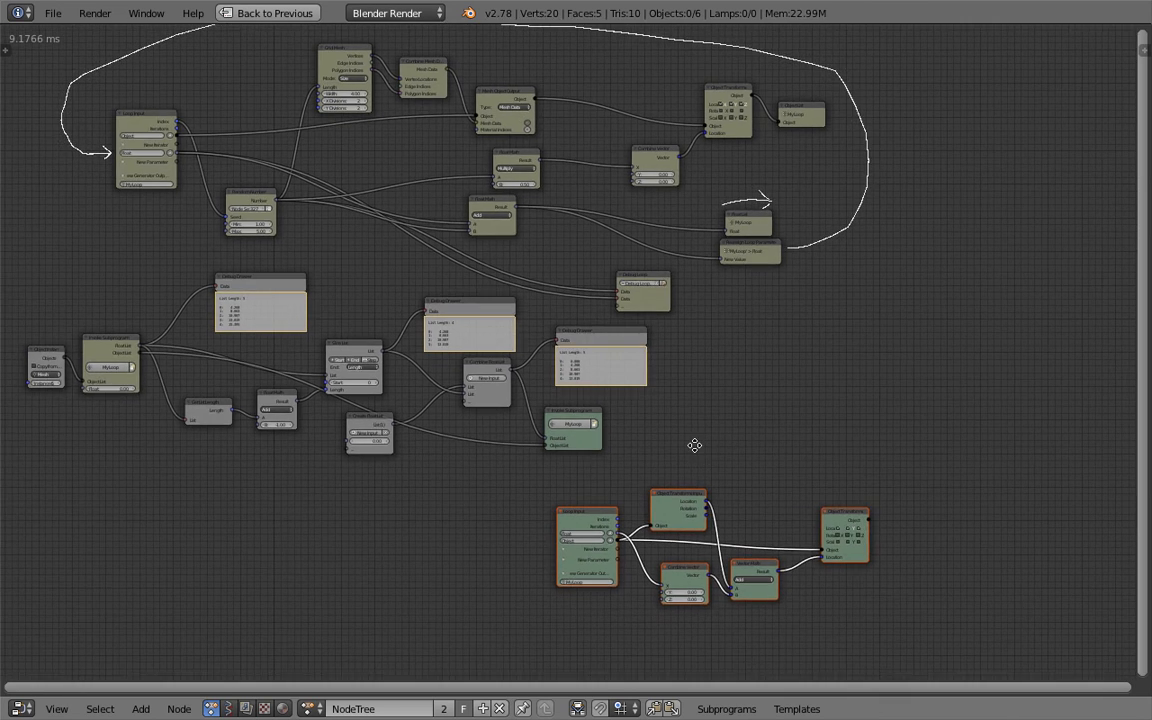
pyautogui.scroll(3, 597, 355)
pyautogui.scroll(1, 611, 391)
pyautogui.moveTo(573, 541); pyautogui.dragTo(561, 527)
pyautogui.scroll(-1, 685, 377)
pyautogui.moveTo(685, 377); pyautogui.dragTo(607, 383, button='middle')
pyautogui.scroll(-1, 660, 337)
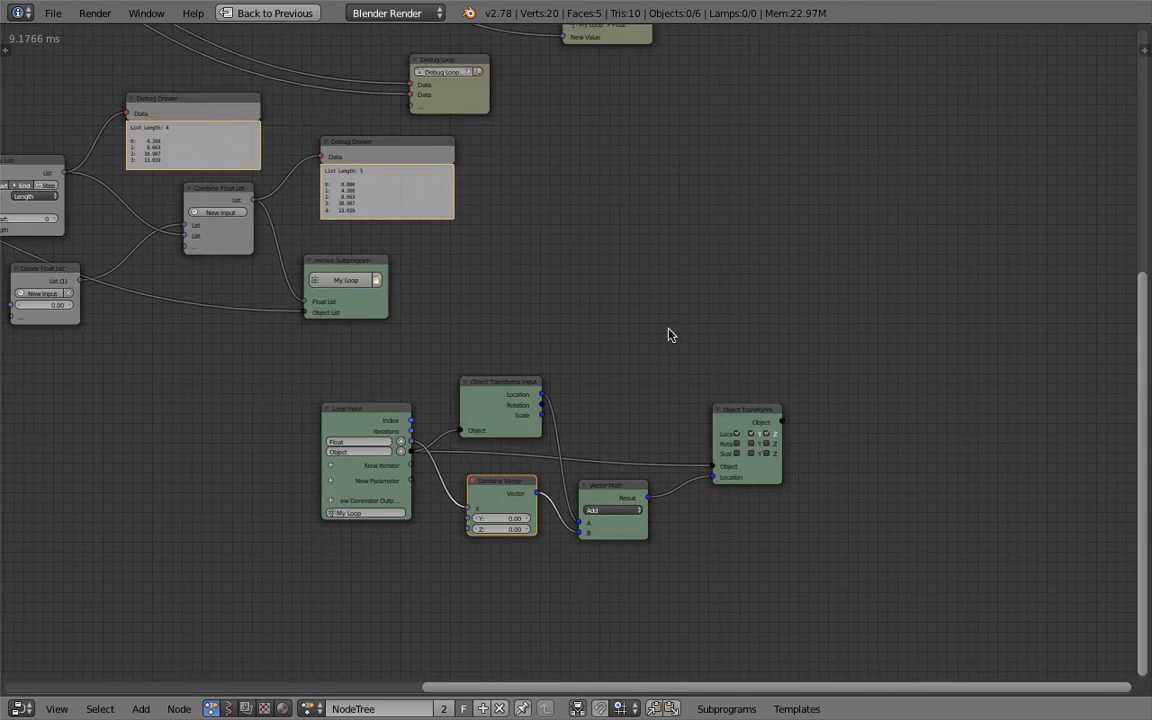
pyautogui.moveTo(672, 332); pyautogui.dragTo(581, 346, button='middle')
pyautogui.moveTo(617, 278); pyautogui.dragTo(642, 258, button='middle')
# Step: Return to the multi-editor layout, enlarge the 3D view and show its Grease Pencil settings
pyautogui.click(270, 13)
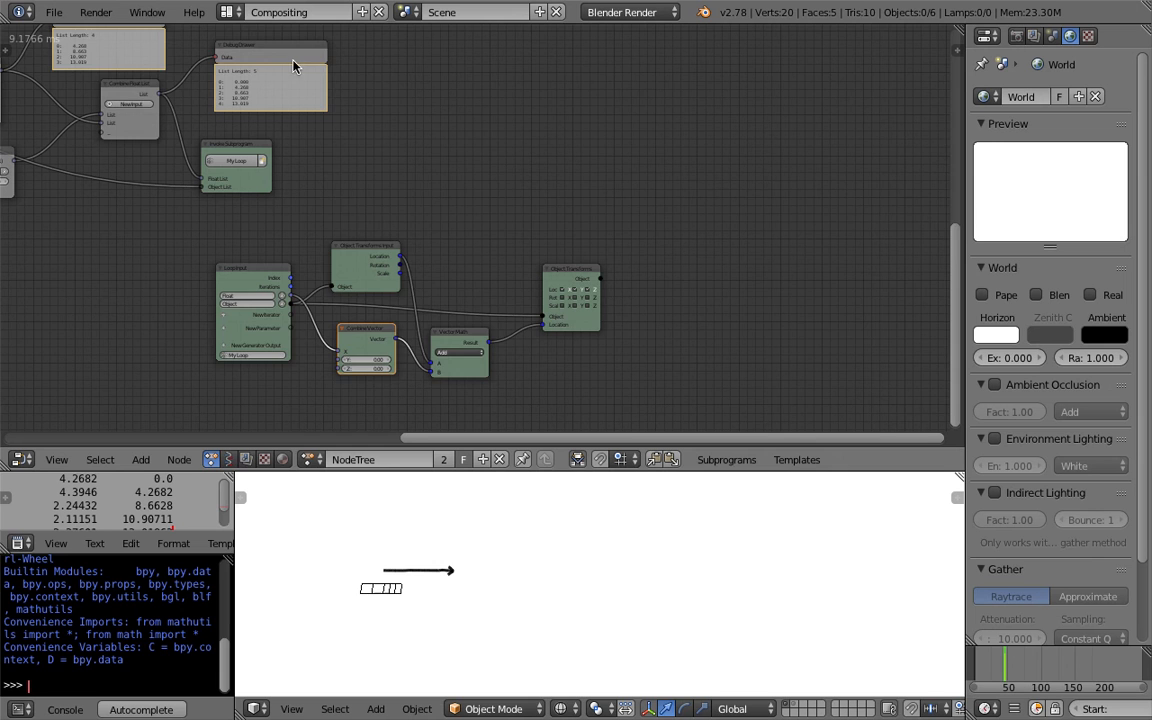
pyautogui.moveTo(507, 229); pyautogui.dragTo(538, 171, button='middle')
pyautogui.moveTo(481, 542); pyautogui.dragTo(586, 506, button='middle')
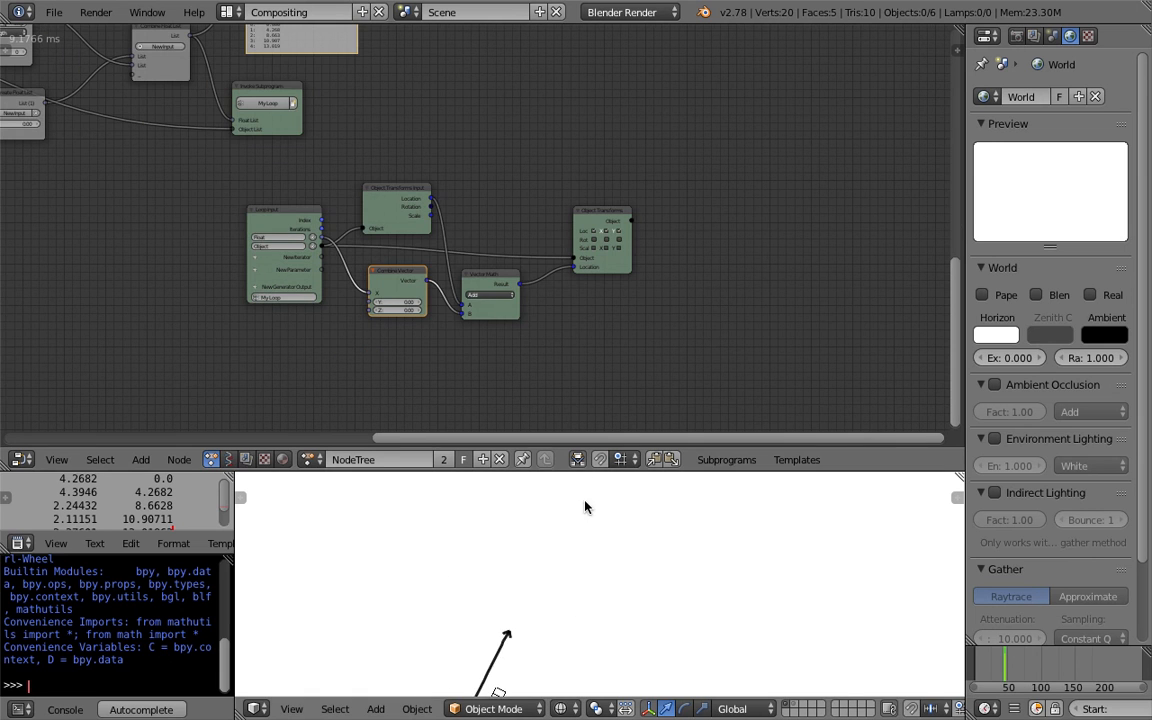
pyautogui.moveTo(582, 470); pyautogui.dragTo(582, 316)
pyautogui.moveTo(517, 512); pyautogui.dragTo(465, 472, button='middle')
pyautogui.click(959, 342)
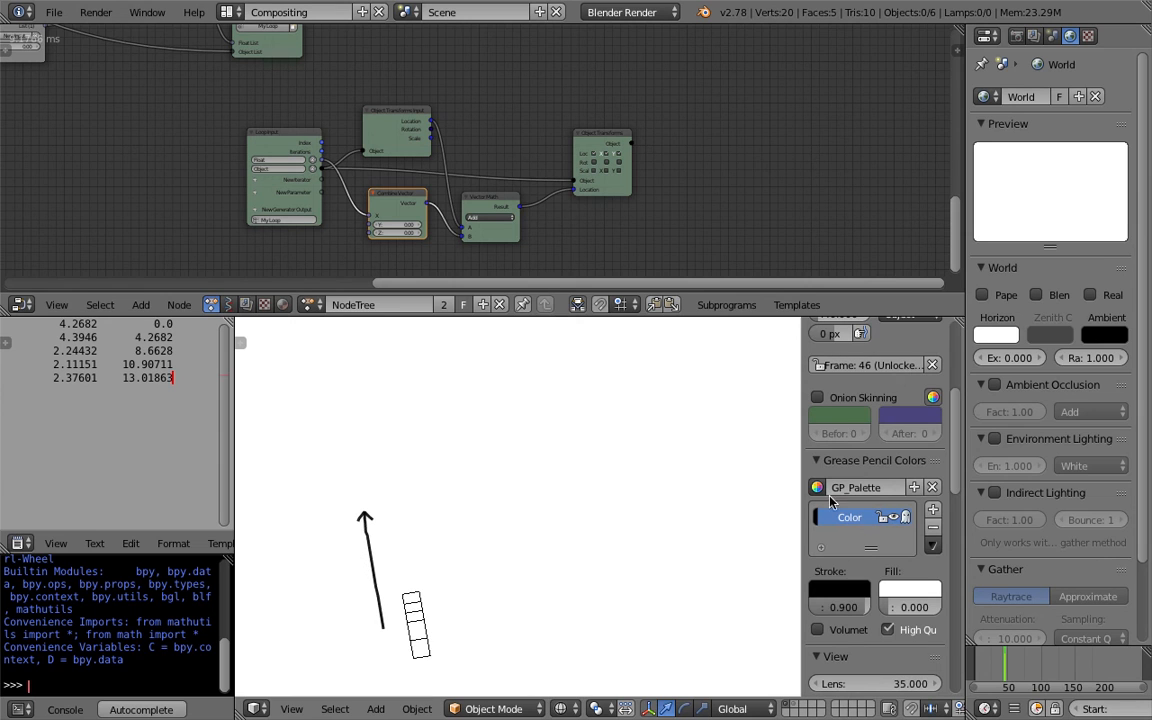
pyautogui.moveTo(655, 543); pyautogui.dragTo(677, 538, button='middle')
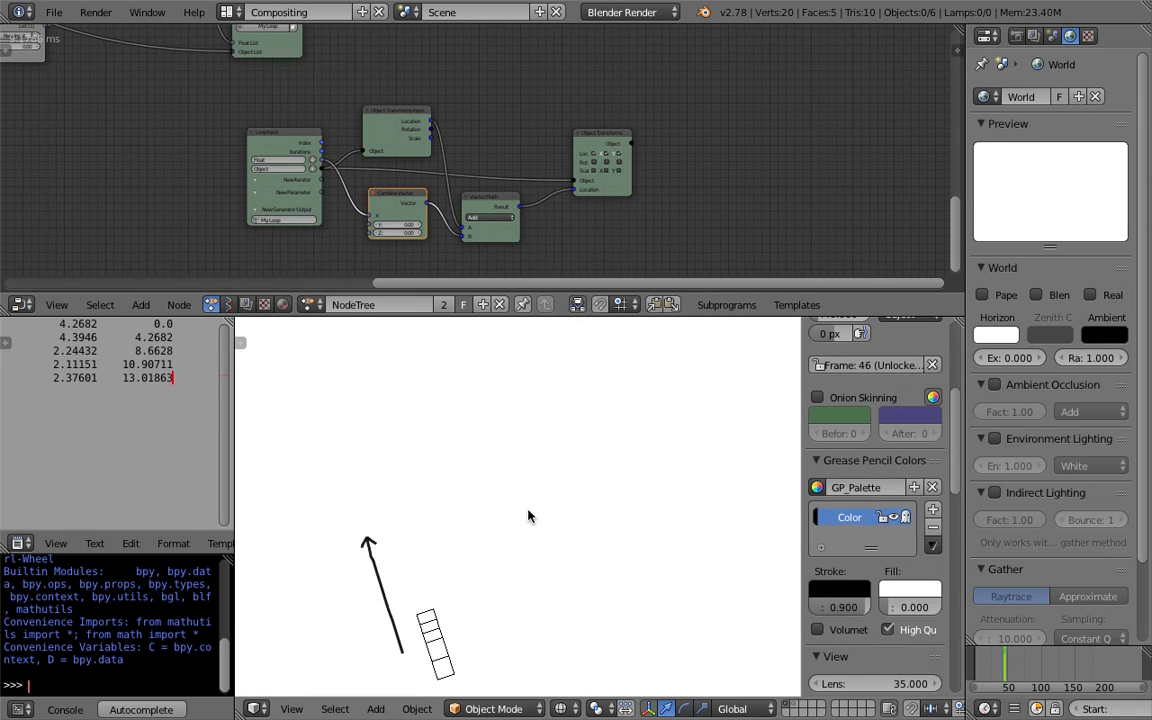
# Step: Undo the trial stroke in the 3D view, turn the sketched arrow upright and save over the file
pyautogui.moveTo(546, 513); pyautogui.dragTo(500, 482)
pyautogui.hotkey('ctrl', 'z')
pyautogui.moveTo(517, 510)
pyautogui.mouseDown(button='middle')
pyautogui.moveTo(473, 522)
pyautogui.moveTo(486, 455)
pyautogui.moveTo(451, 444)
pyautogui.mouseUp(button='middle')
pyautogui.scroll(1, 487, 454)
pyautogui.hotkey('ctrl', 's')
pyautogui.click(488, 450)
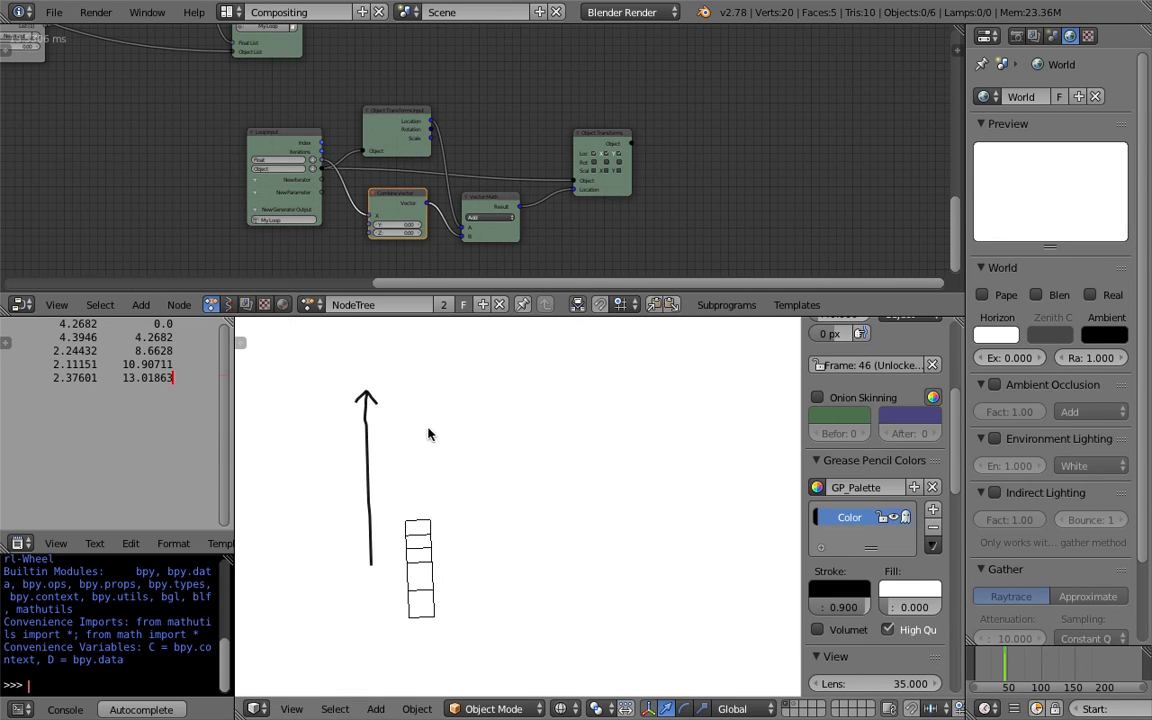
# Step: Sketch a baseline with five separate bars of varying height beside the arrow, adding a short tick across each bar's right edge
pyautogui.moveTo(417, 428)
pyautogui.mouseDown()
pyautogui.moveTo(419, 463)
pyautogui.moveTo(476, 455)
pyautogui.moveTo(438, 418)
pyautogui.moveTo(416, 425)
pyautogui.moveTo(522, 448)
pyautogui.moveTo(491, 425)
pyautogui.moveTo(571, 442)
pyautogui.moveTo(567, 388)
pyautogui.moveTo(537, 395)
pyautogui.moveTo(581, 449)
pyautogui.moveTo(630, 447)
pyautogui.moveTo(622, 376)
pyautogui.moveTo(583, 371)
pyautogui.mouseUp()
pyautogui.moveTo(596, 444); pyautogui.dragTo(586, 483, button='middle')
pyautogui.moveTo(382, 483); pyautogui.dragTo(652, 469)
pyautogui.moveTo(606, 434); pyautogui.dragTo(620, 434)
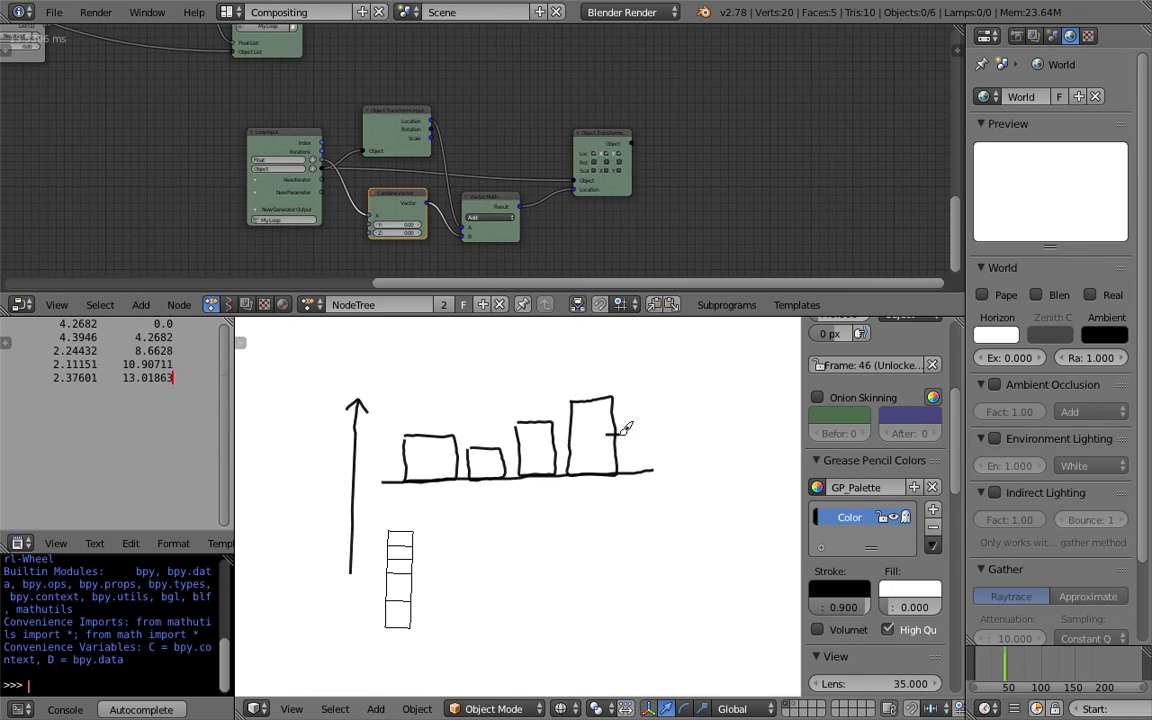
pyautogui.moveTo(497, 460); pyautogui.dragTo(509, 459)
pyautogui.moveTo(638, 376)
pyautogui.mouseDown()
pyautogui.moveTo(645, 466)
pyautogui.moveTo(700, 462)
pyautogui.moveTo(699, 405)
pyautogui.moveTo(662, 368)
pyautogui.moveTo(638, 372)
pyautogui.mouseUp()
pyautogui.moveTo(686, 416); pyautogui.dragTo(700, 416)
pyautogui.scroll(-3, 532, 465)
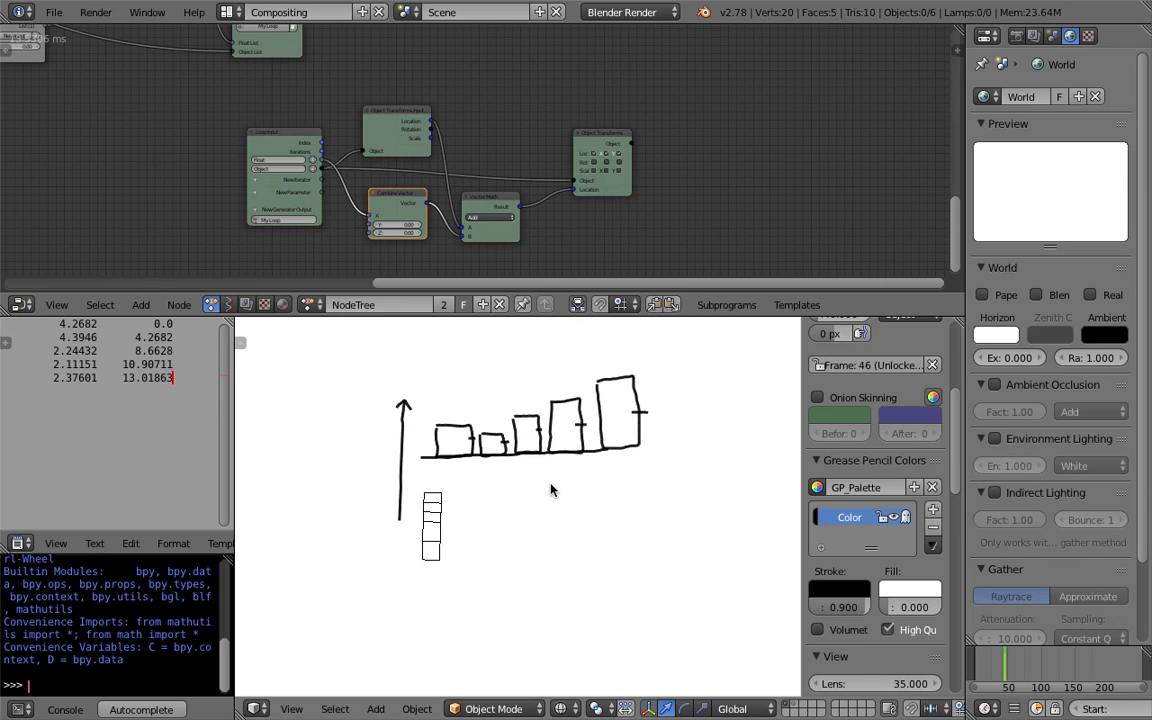
pyautogui.scroll(1, 563, 458)
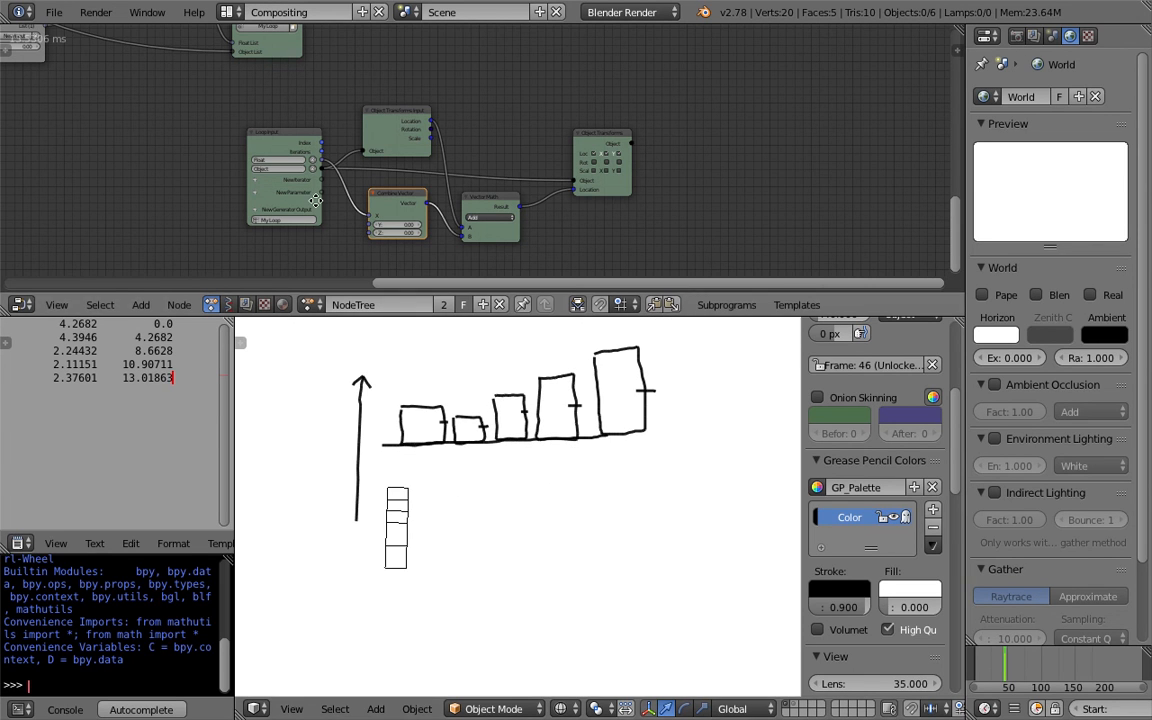
# Step: Below the bars, sketch a short dimension line labelled 1 and a longer one above it split into lengths 1 and 2
pyautogui.moveTo(413, 231); pyautogui.dragTo(577, 248, button='middle')
pyautogui.moveTo(549, 152)
pyautogui.mouseDown(button='middle')
pyautogui.moveTo(549, 252)
pyautogui.moveTo(567, 146)
pyautogui.mouseUp(button='middle')
pyautogui.scroll(2, 567, 145)
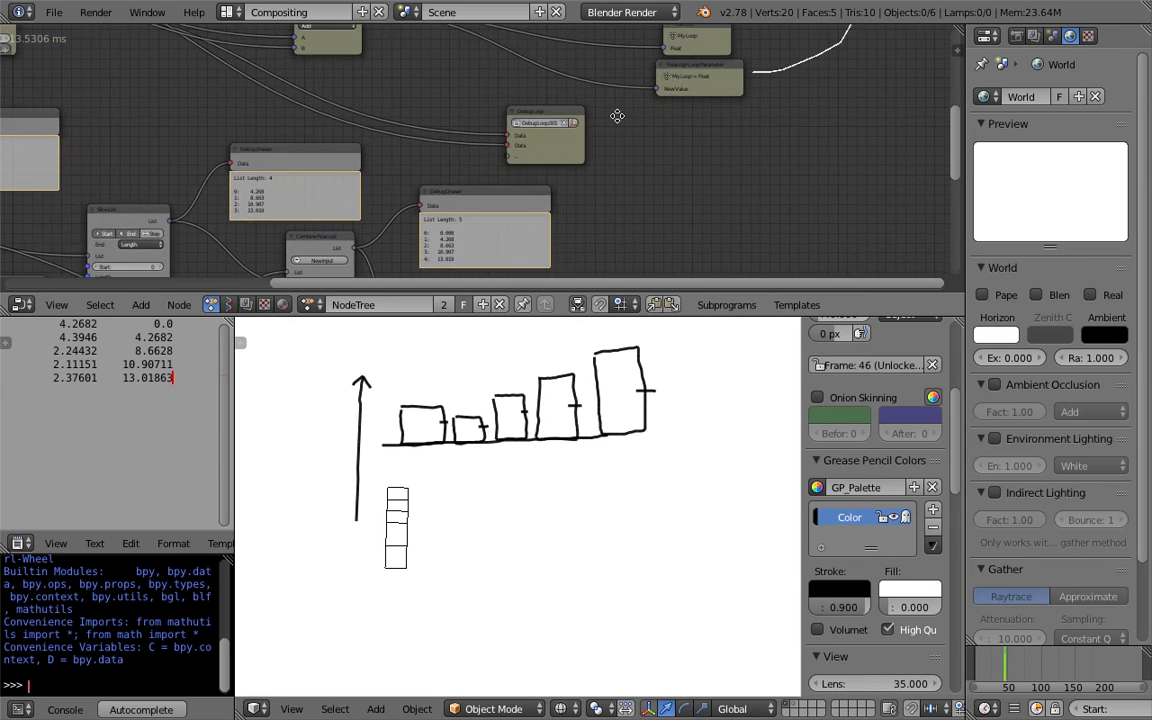
pyautogui.moveTo(617, 116); pyautogui.dragTo(648, 188, button='middle')
pyautogui.moveTo(776, 193); pyautogui.dragTo(805, 196, button='middle')
pyautogui.scroll(1, 404, 483)
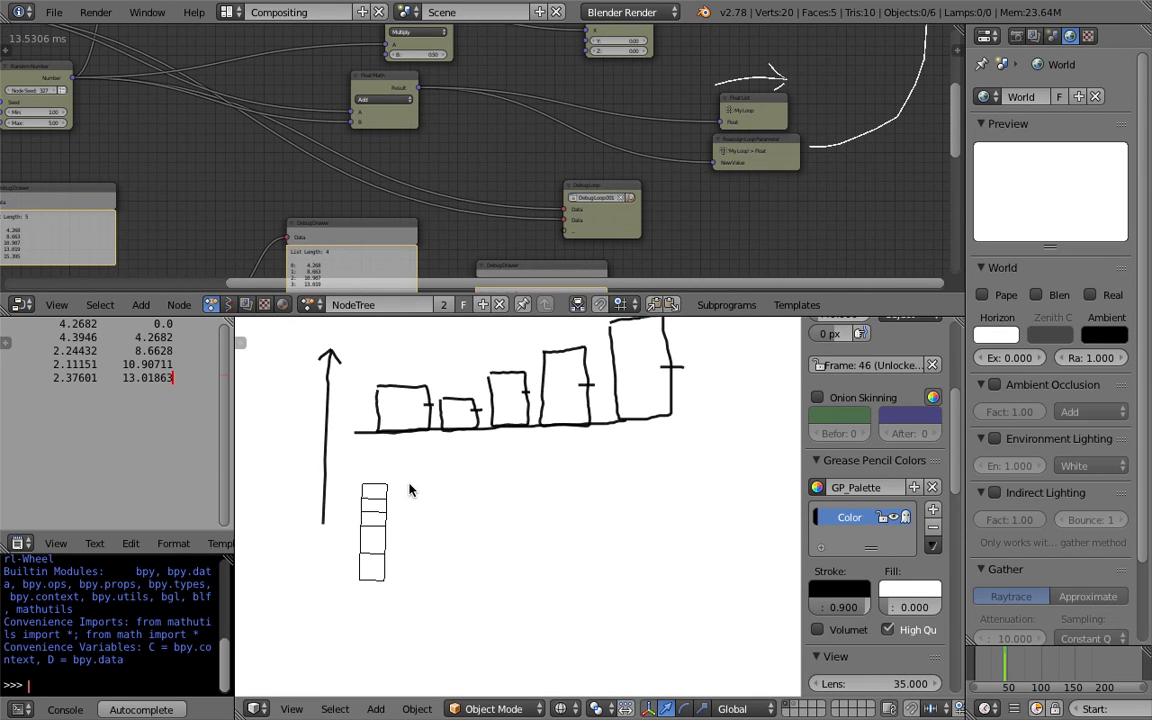
pyautogui.moveTo(401, 477); pyautogui.dragTo(433, 480)
pyautogui.moveTo(403, 457); pyautogui.dragTo(507, 468)
pyautogui.scroll(4, 400, 481)
pyautogui.moveTo(355, 422); pyautogui.dragTo(355, 437)
pyautogui.moveTo(452, 423); pyautogui.dragTo(468, 437)
pyautogui.scroll(-1, 447, 456)
pyautogui.keyDown('shift'); pyautogui.moveTo(447, 456); pyautogui.dragTo(445, 466, button='middle'); pyautogui.keyUp('shift')
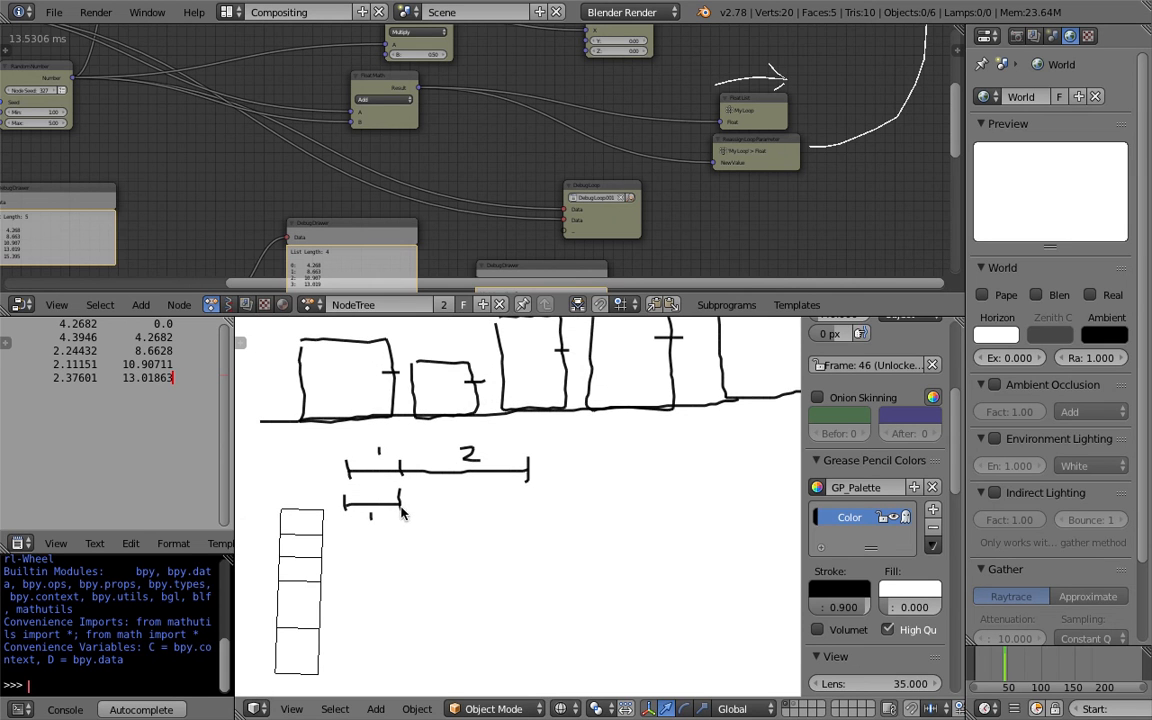
# Step: Add another dimension line directly under the baseline that continues into an arrow labelled 3, followed by a row of dots
pyautogui.moveTo(353, 433); pyautogui.dragTo(619, 431)
pyautogui.moveTo(529, 422)
pyautogui.mouseDown()
pyautogui.moveTo(533, 443)
pyautogui.moveTo(576, 438)
pyautogui.moveTo(577, 455)
pyautogui.moveTo(615, 440)
pyautogui.mouseUp()
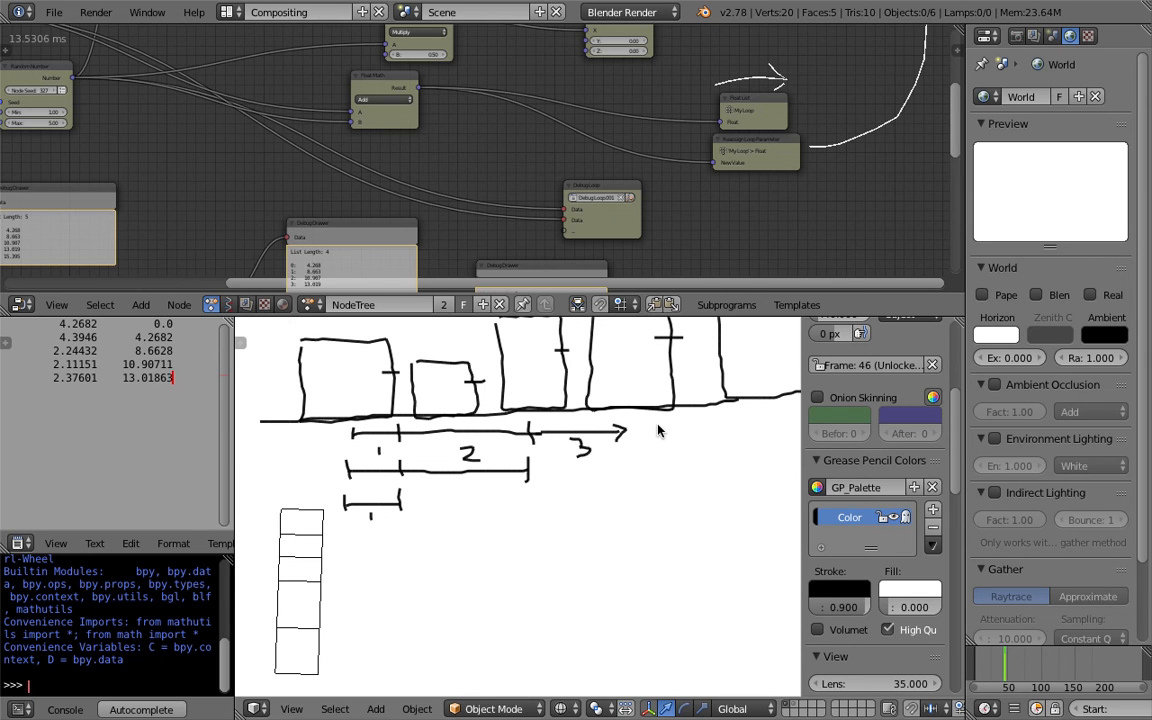
pyautogui.click(672, 429)
pyautogui.click(686, 430)
pyautogui.click(700, 428)
pyautogui.scroll(-1, 667, 463)
pyautogui.scroll(-2, 553, 532)
# Step: Draw a freehand circle around the Float List and Reassign Loop Parameter nodes in the first loop
pyautogui.moveTo(647, 193); pyautogui.dragTo(512, 210, button='middle')
pyautogui.scroll(3, 581, 127)
pyautogui.moveTo(581, 127); pyautogui.dragTo(550, 201, button='middle')
pyautogui.moveTo(564, 150); pyautogui.dragTo(551, 90, button='middle')
pyautogui.moveTo(530, 83)
pyautogui.mouseDown()
pyautogui.moveTo(501, 231)
pyautogui.moveTo(690, 206)
pyautogui.moveTo(495, 90)
pyautogui.moveTo(465, 200)
pyautogui.moveTo(681, 221)
pyautogui.mouseUp()
pyautogui.scroll(2, 628, 201)
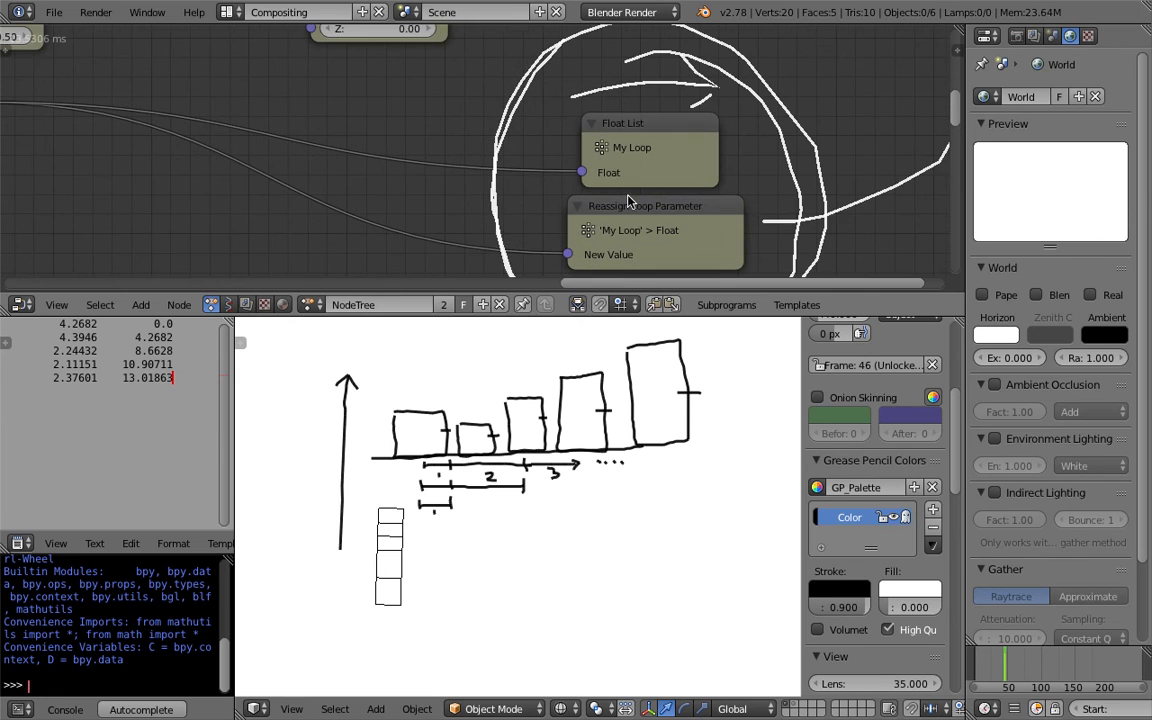
# Step: Examine the node chain from the olive Invoke Subprogram through the Slice List and Combine Float List nodes to the Debug Drawers
pyautogui.scroll(-5, 630, 200)
pyautogui.moveTo(567, 210); pyautogui.dragTo(676, 175, button='middle')
pyautogui.scroll(-3, 600, 172)
pyautogui.moveTo(490, 172); pyautogui.dragTo(614, 94, button='middle')
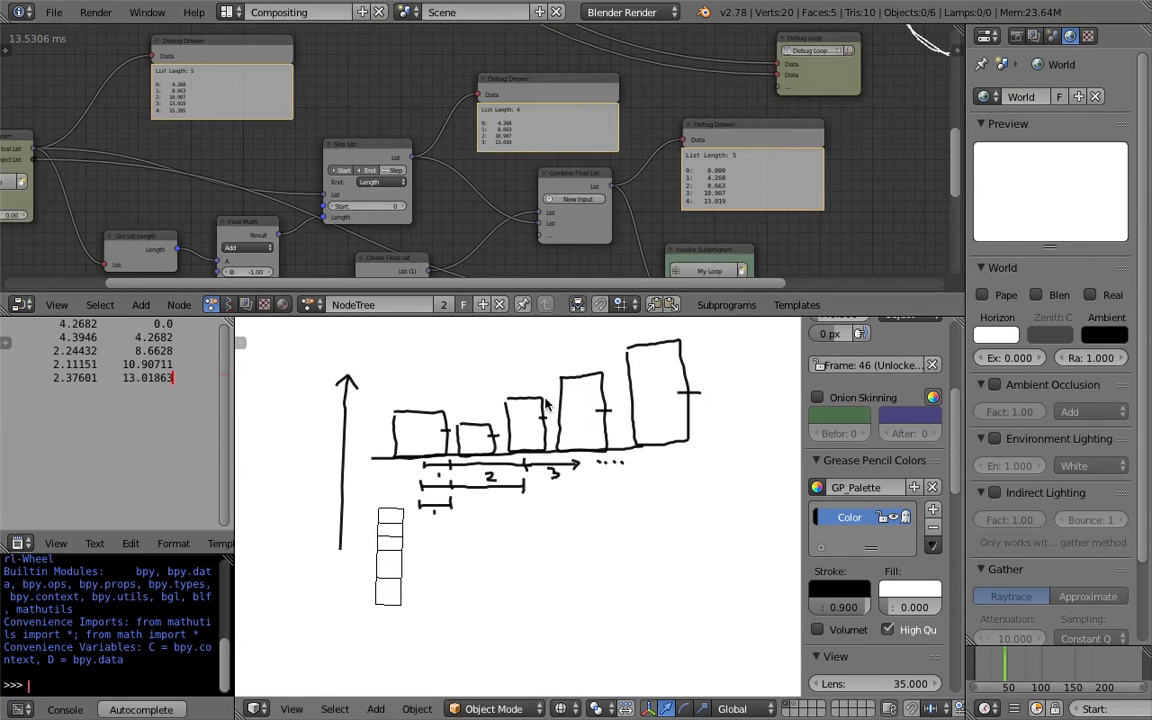
pyautogui.moveTo(473, 203); pyautogui.dragTo(664, 143, button='middle')
pyautogui.moveTo(345, 153)
pyautogui.mouseDown(button='middle')
pyautogui.moveTo(404, 170)
pyautogui.moveTo(328, 156)
pyautogui.mouseUp(button='middle')
pyautogui.scroll(2, 404, 170)
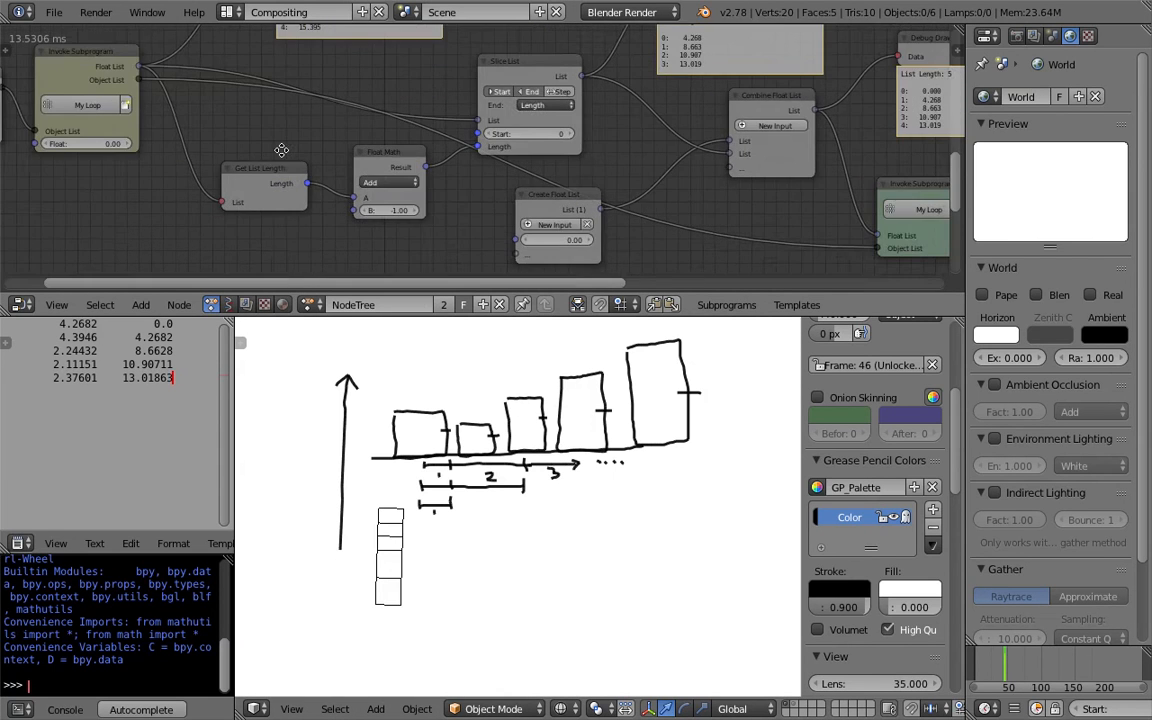
pyautogui.moveTo(254, 135); pyautogui.dragTo(329, 150, button='middle')
pyautogui.moveTo(466, 164); pyautogui.dragTo(329, 242, button='middle')
pyautogui.moveTo(256, 75); pyautogui.dragTo(223, 112, button='middle')
pyautogui.scroll(2, 223, 112)
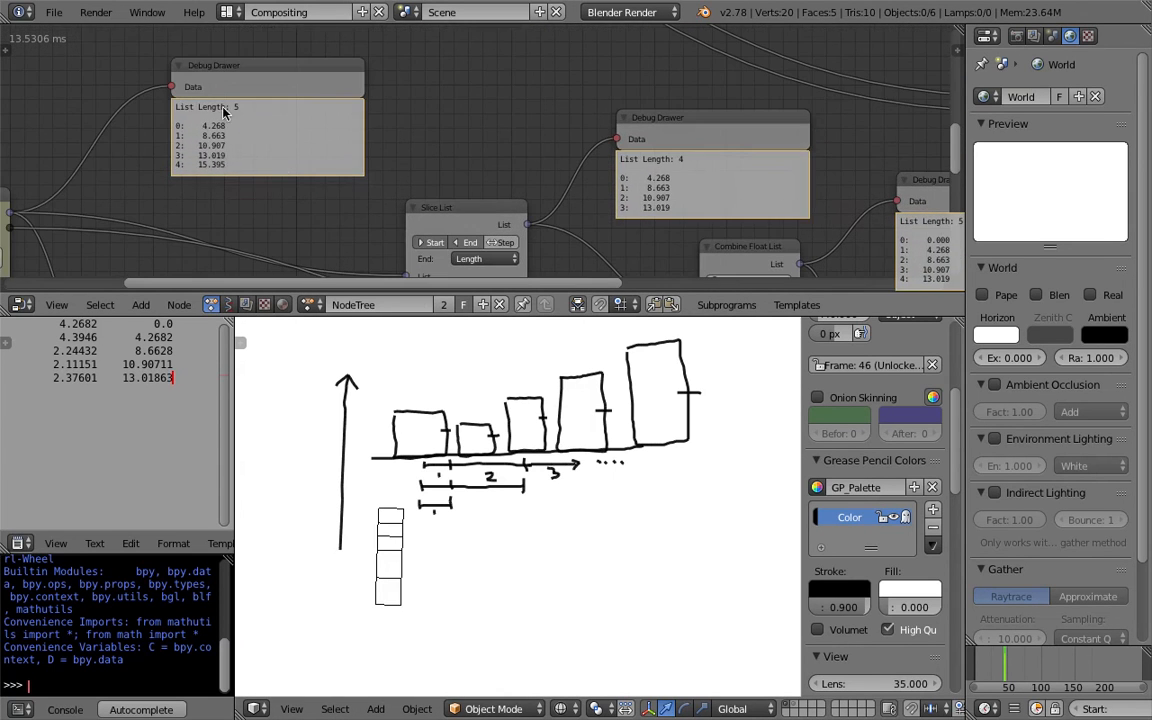
# Step: Annotate the first Debug Drawer with an X beside index 4, short strokes beside the other entries and a 0 above them
pyautogui.scroll(2, 220, 160)
pyautogui.moveTo(226, 159); pyautogui.dragTo(340, 181, button='middle')
pyautogui.scroll(2, 300, 180)
pyautogui.moveTo(179, 177); pyautogui.dragTo(370, 189, button='middle')
pyautogui.scroll(4, 350, 193)
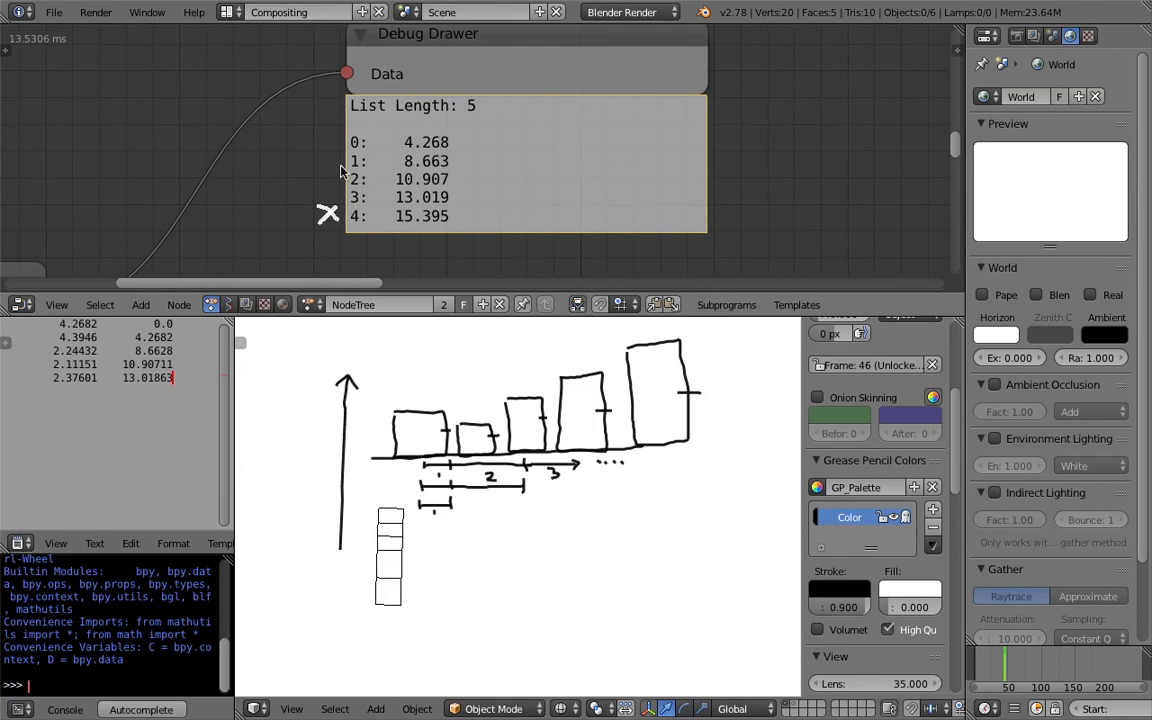
pyautogui.moveTo(319, 136)
pyautogui.mouseDown()
pyautogui.moveTo(338, 139)
pyautogui.moveTo(335, 187)
pyautogui.mouseUp()
pyautogui.moveTo(336, 99); pyautogui.dragTo(329, 111)
# Step: Label the five sketched bars 1 to 5 above their tops
pyautogui.keyDown('shift'); pyautogui.moveTo(421, 388); pyautogui.dragTo(442, 452, button='middle'); pyautogui.keyUp('shift')
pyautogui.moveTo(423, 433); pyautogui.dragTo(424, 450)
pyautogui.moveTo(472, 442)
pyautogui.mouseDown()
pyautogui.moveTo(486, 456)
pyautogui.moveTo(525, 429)
pyautogui.moveTo(514, 441)
pyautogui.mouseUp()
pyautogui.moveTo(584, 396); pyautogui.dragTo(592, 415)
pyautogui.moveTo(652, 362)
pyautogui.mouseDown()
pyautogui.moveTo(650, 383)
pyautogui.moveTo(667, 361)
pyautogui.mouseUp()
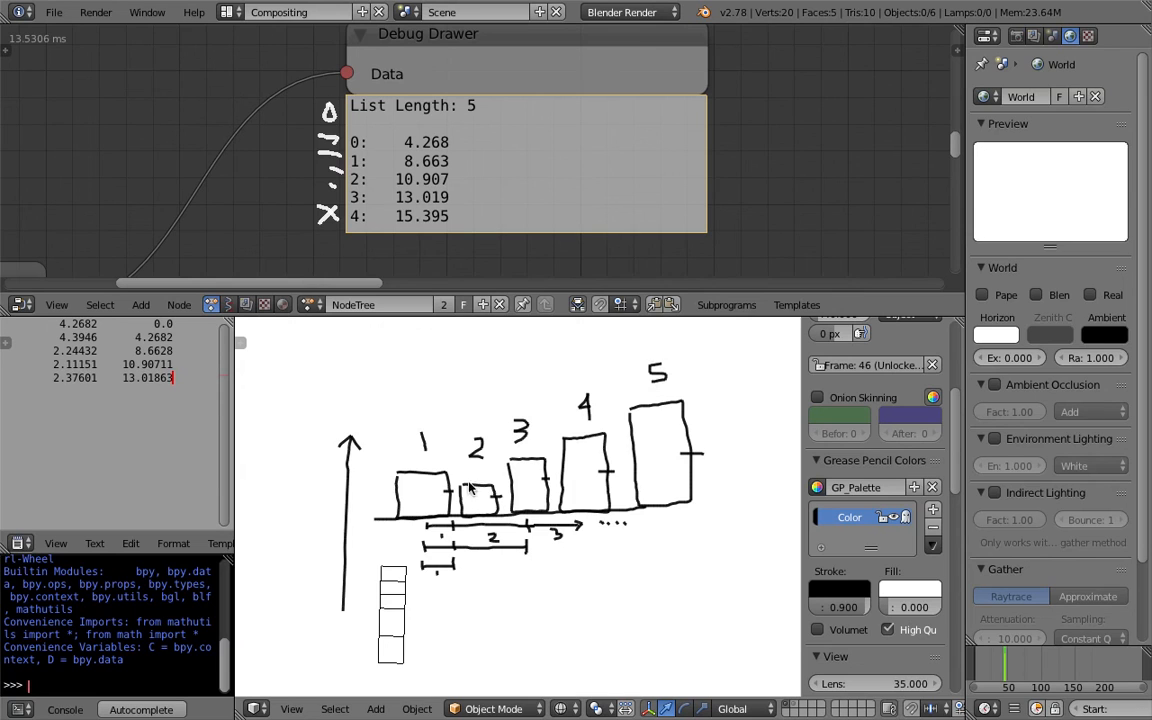
# Step: Sketch the second and third bars stacked on bar 1, with curved arrows from their original places and vertical height arrows beside the stack
pyautogui.keyDown('shift'); pyautogui.moveTo(425, 484); pyautogui.dragTo(503, 472, button='middle'); pyautogui.keyUp('shift')
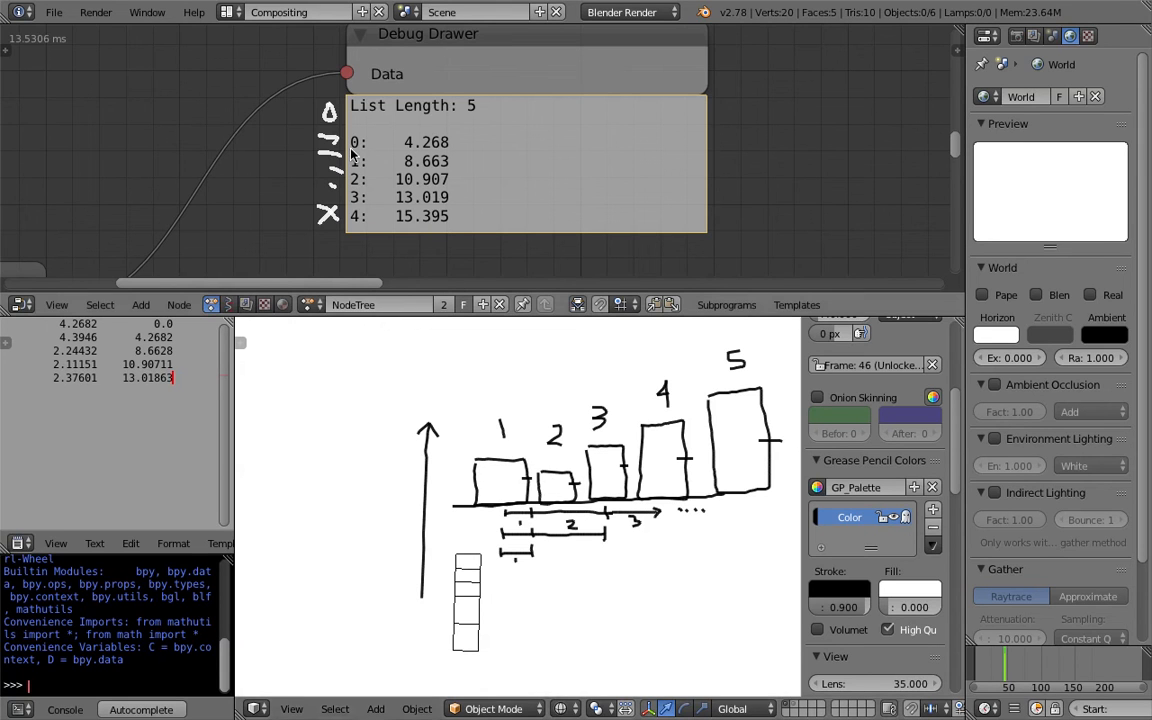
pyautogui.moveTo(461, 459); pyautogui.dragTo(463, 491)
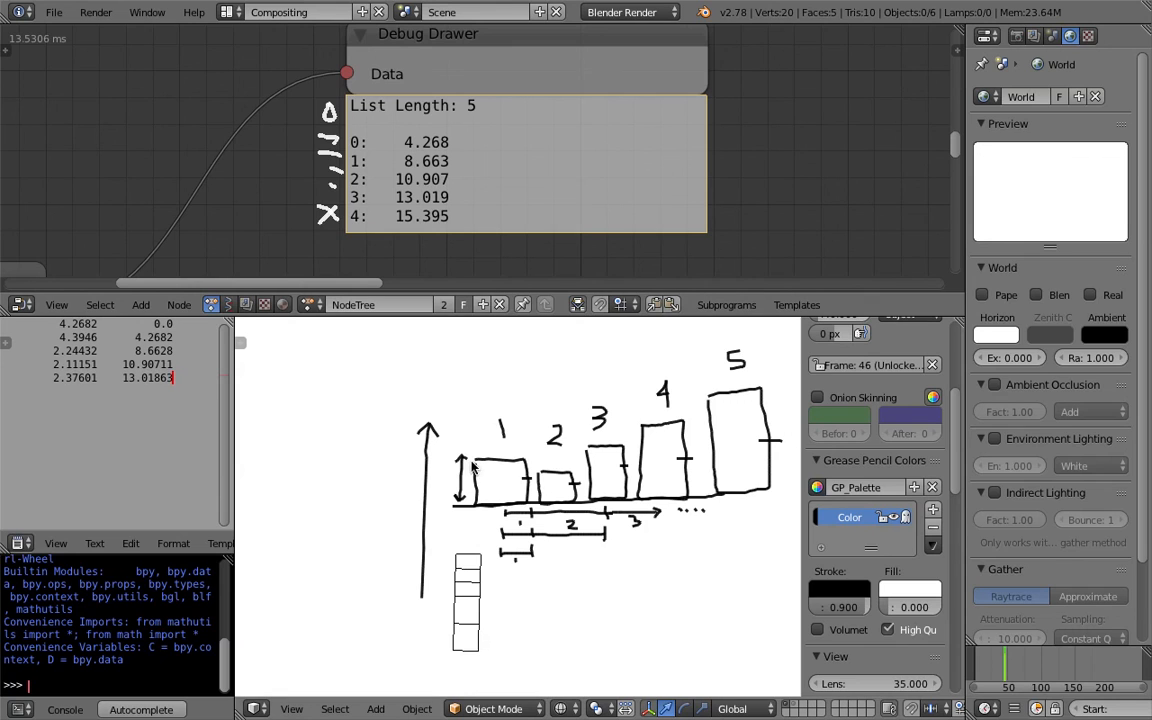
pyautogui.moveTo(561, 445)
pyautogui.mouseDown()
pyautogui.moveTo(540, 396)
pyautogui.moveTo(522, 430)
pyautogui.moveTo(485, 446)
pyautogui.moveTo(512, 457)
pyautogui.moveTo(519, 421)
pyautogui.mouseUp()
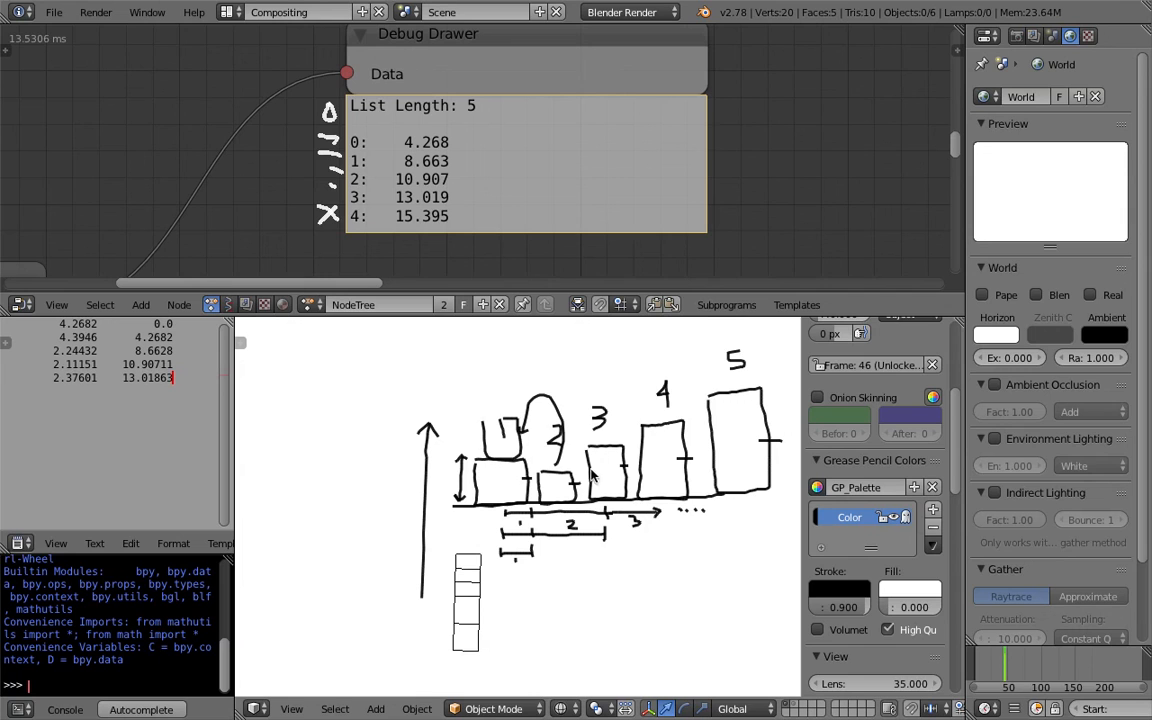
pyautogui.moveTo(462, 418)
pyautogui.mouseDown()
pyautogui.moveTo(463, 452)
pyautogui.moveTo(459, 426)
pyautogui.mouseUp()
pyautogui.moveTo(604, 436)
pyautogui.mouseDown()
pyautogui.moveTo(601, 386)
pyautogui.moveTo(538, 390)
pyautogui.mouseUp()
pyautogui.moveTo(479, 349)
pyautogui.mouseDown()
pyautogui.moveTo(515, 416)
pyautogui.moveTo(518, 348)
pyautogui.moveTo(479, 347)
pyautogui.mouseUp()
pyautogui.scroll(-2, 590, 393)
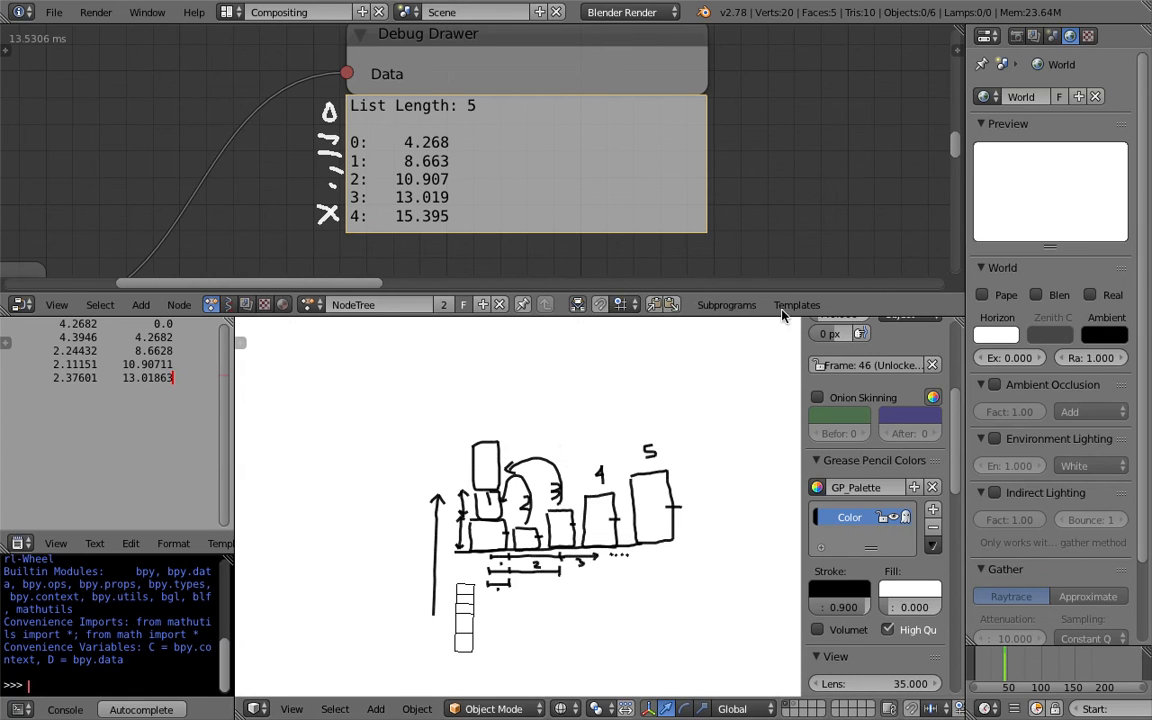
# Step: Enlarge the node editor and move the Get List Length, Float Math, Slice List and Create Float List nodes closer together
pyautogui.scroll(-1, 720, 231)
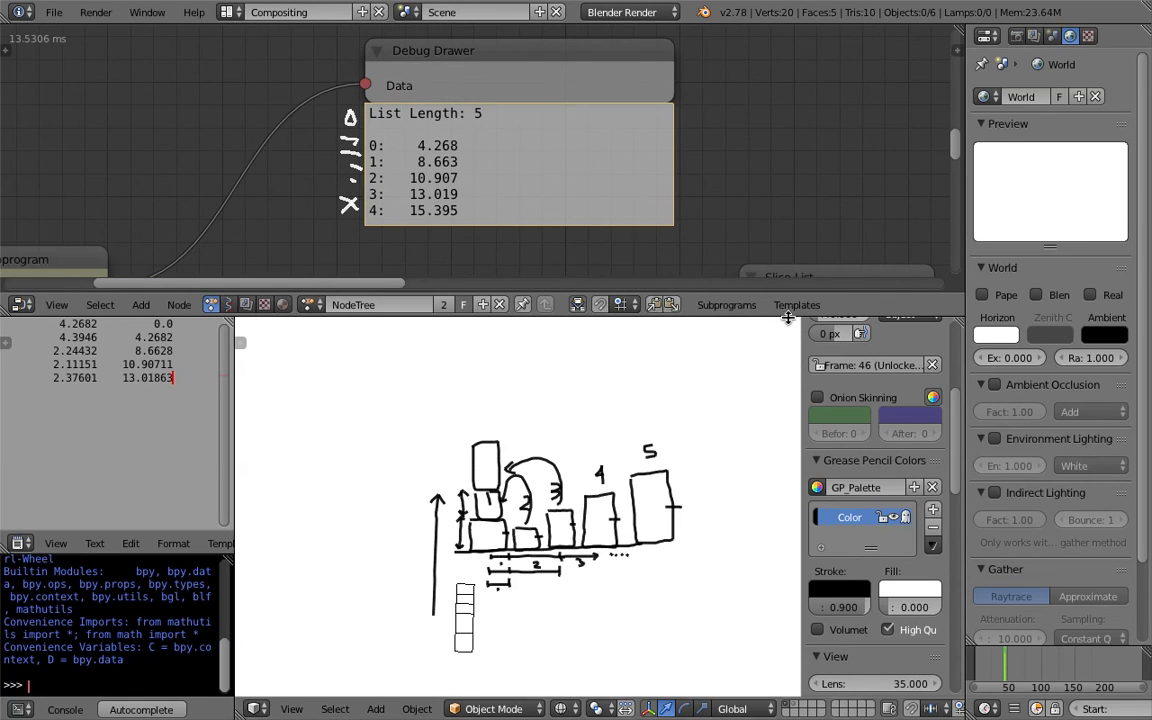
pyautogui.moveTo(788, 317); pyautogui.dragTo(780, 421)
pyautogui.moveTo(643, 347); pyautogui.dragTo(585, 173, button='middle')
pyautogui.moveTo(668, 198); pyautogui.dragTo(602, 102, button='middle')
pyautogui.scroll(-6, 460, 172)
pyautogui.moveTo(418, 178); pyautogui.dragTo(438, 189, button='middle')
pyautogui.moveTo(365, 220); pyautogui.dragTo(323, 190)
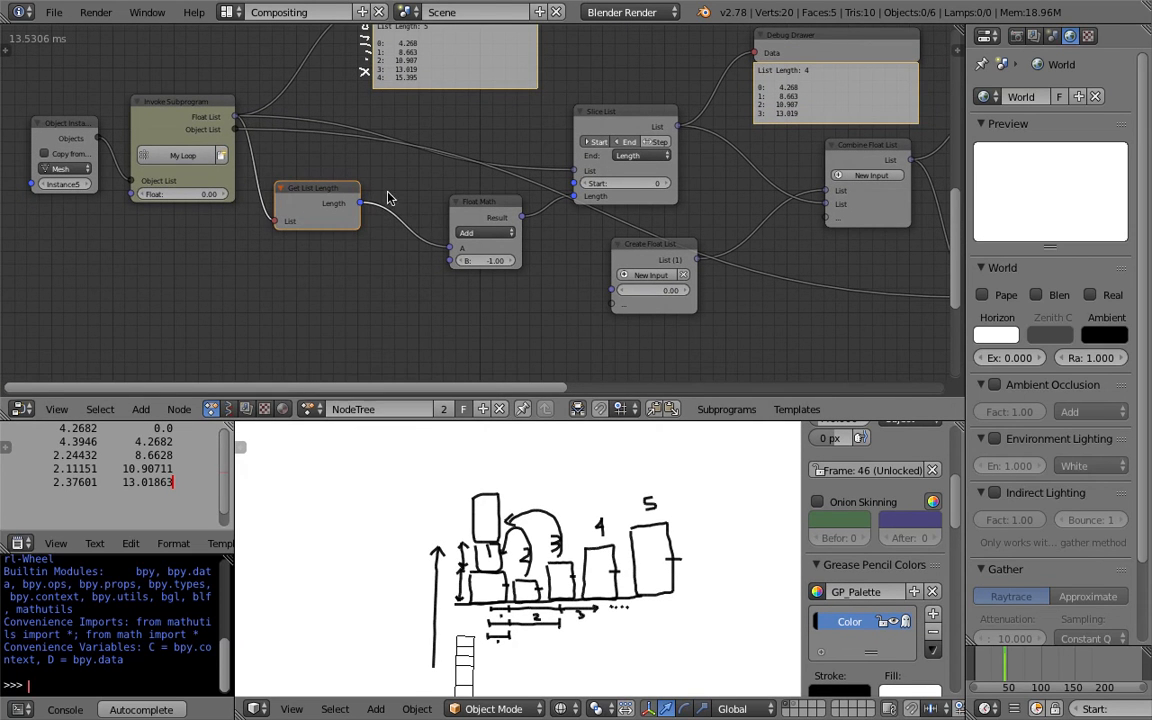
pyautogui.moveTo(476, 206); pyautogui.dragTo(409, 197)
pyautogui.moveTo(600, 112)
pyautogui.mouseDown()
pyautogui.moveTo(581, 108)
pyautogui.moveTo(584, 94)
pyautogui.mouseUp()
pyautogui.moveTo(625, 246); pyautogui.dragTo(522, 236)
# Step: Bring the Combine Float List, last Debug Drawer and green Invoke Subprogram nodes closer to the chain and make the node editor taller
pyautogui.moveTo(703, 204); pyautogui.dragTo(621, 253, button='middle')
pyautogui.moveTo(769, 196); pyautogui.dragTo(689, 212)
pyautogui.moveTo(741, 176); pyautogui.dragTo(584, 188, button='middle')
pyautogui.moveTo(798, 151); pyautogui.dragTo(690, 201)
pyautogui.click(833, 297)
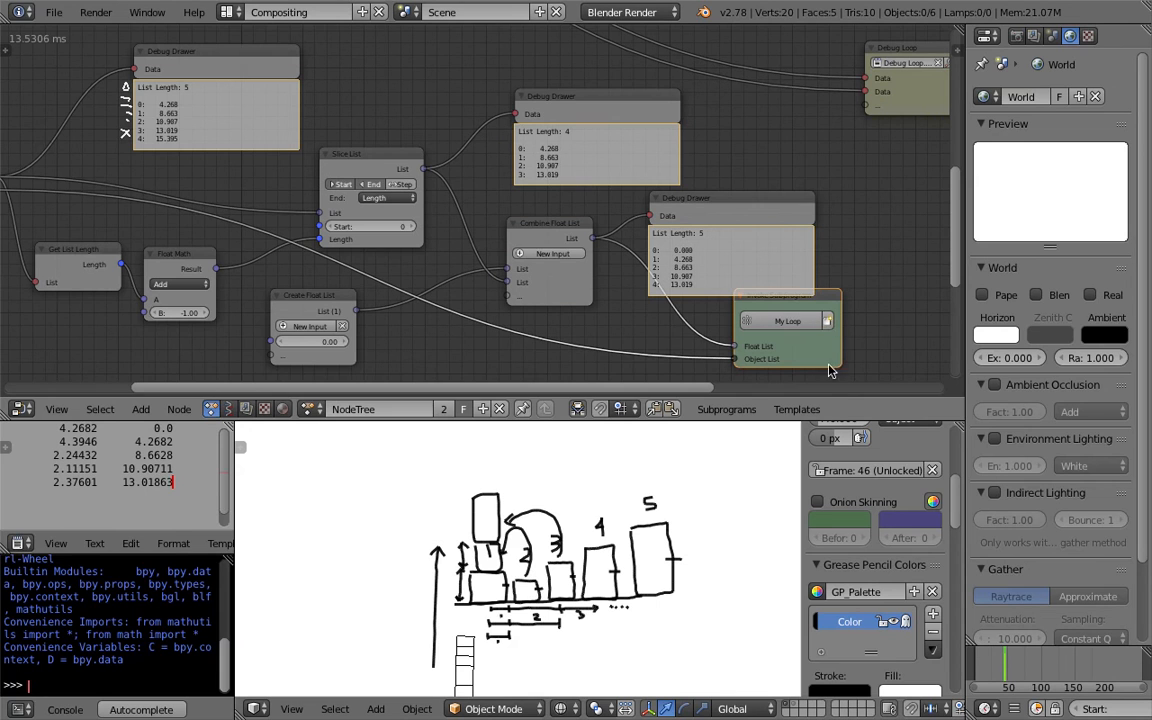
pyautogui.moveTo(827, 420); pyautogui.dragTo(827, 460)
pyautogui.moveTo(830, 297); pyautogui.dragTo(747, 321)
# Step: Adjust the positions of the two later Debug Drawers, the green Invoke Subprogram and the Create Float List node, and widen the node editor
pyautogui.scroll(1, 724, 295)
pyautogui.moveTo(603, 87); pyautogui.dragTo(544, 86)
pyautogui.moveTo(699, 180); pyautogui.dragTo(695, 170)
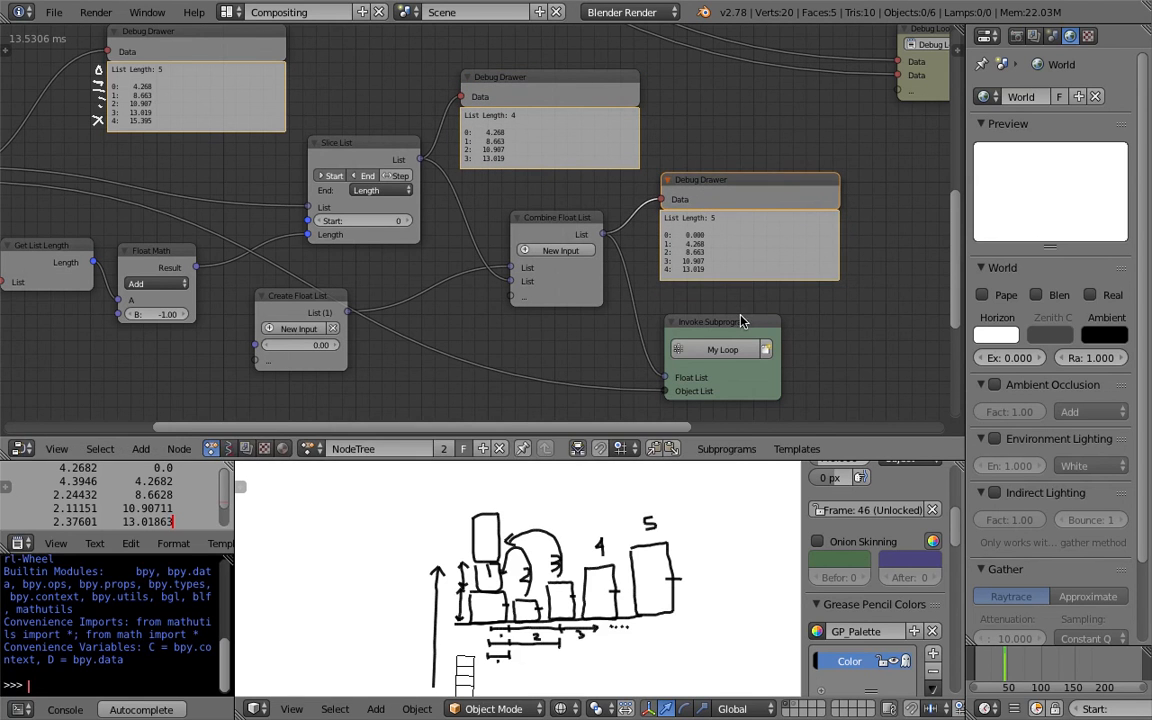
pyautogui.moveTo(746, 314); pyautogui.dragTo(776, 311)
pyautogui.moveTo(963, 205); pyautogui.dragTo(994, 200)
pyautogui.moveTo(799, 288); pyautogui.dragTo(833, 197, button='middle')
pyautogui.moveTo(543, 295); pyautogui.dragTo(561, 256, button='middle')
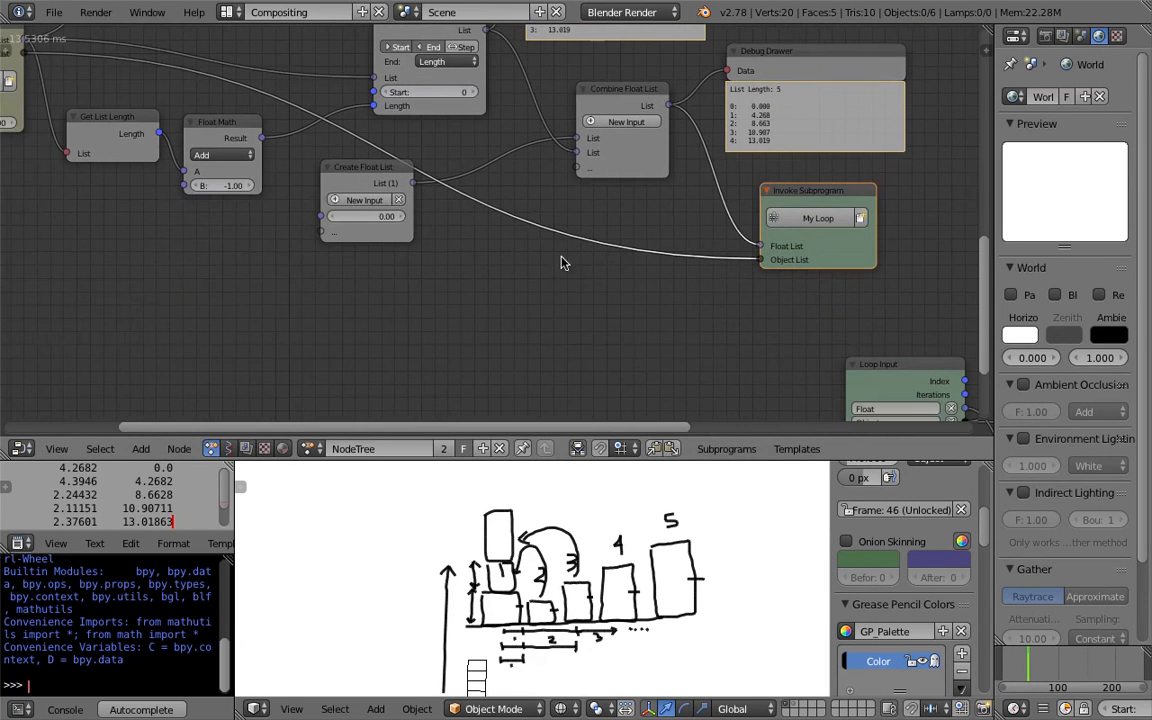
pyautogui.moveTo(380, 173); pyautogui.dragTo(391, 202)
# Step: Arrange the second loop's Loop Input, Object Transforms Input, Combine Vector, Vector Math and Object Transforms Output nodes into a compact, untangled layout
pyautogui.scroll(1, 396, 284)
pyautogui.moveTo(615, 355); pyautogui.dragTo(593, 314, button='middle')
pyautogui.scroll(-2, 650, 310)
pyautogui.scroll(-2, 815, 272)
pyautogui.moveTo(796, 273); pyautogui.dragTo(449, 232, button='middle')
pyautogui.scroll(1, 458, 235)
pyautogui.moveTo(456, 235); pyautogui.dragTo(395, 221)
pyautogui.moveTo(600, 208); pyautogui.dragTo(544, 193)
pyautogui.moveTo(605, 315); pyautogui.dragTo(554, 315)
pyautogui.moveTo(732, 328); pyautogui.dragTo(678, 214)
pyautogui.moveTo(884, 236); pyautogui.dragTo(791, 242)
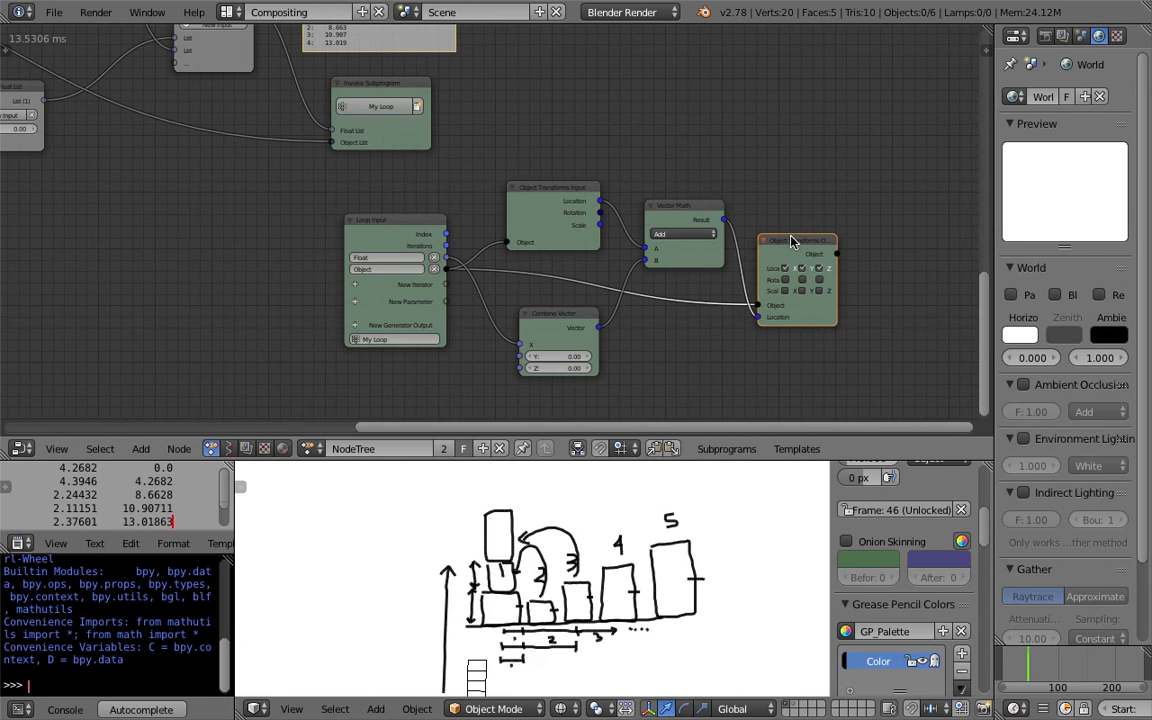
# Step: Examine the connections from the second loop's Loop Input through Combine Vector and Vector Math to Object Transforms Output
pyautogui.moveTo(728, 208); pyautogui.dragTo(655, 143, button='middle')
pyautogui.scroll(6, 642, 180)
pyautogui.moveTo(577, 206); pyautogui.dragTo(590, 231, button='middle')
pyautogui.scroll(-2, 556, 232)
pyautogui.moveTo(514, 253); pyautogui.dragTo(507, 233, button='middle')
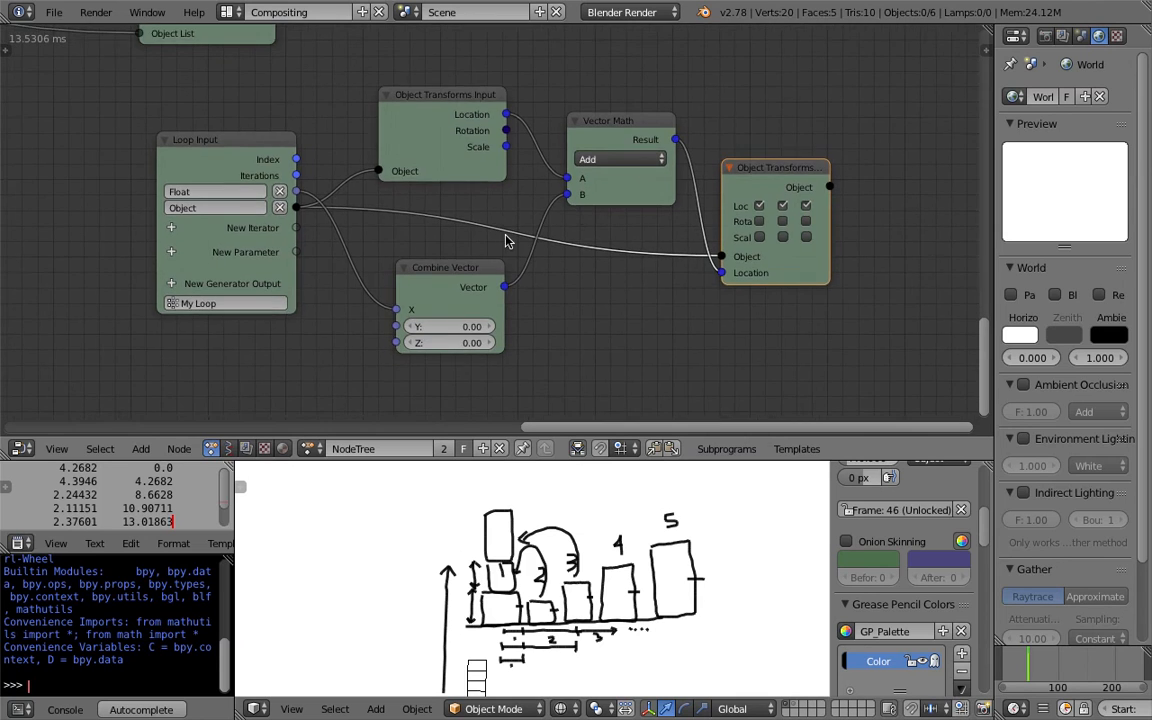
pyautogui.scroll(-2, 508, 234)
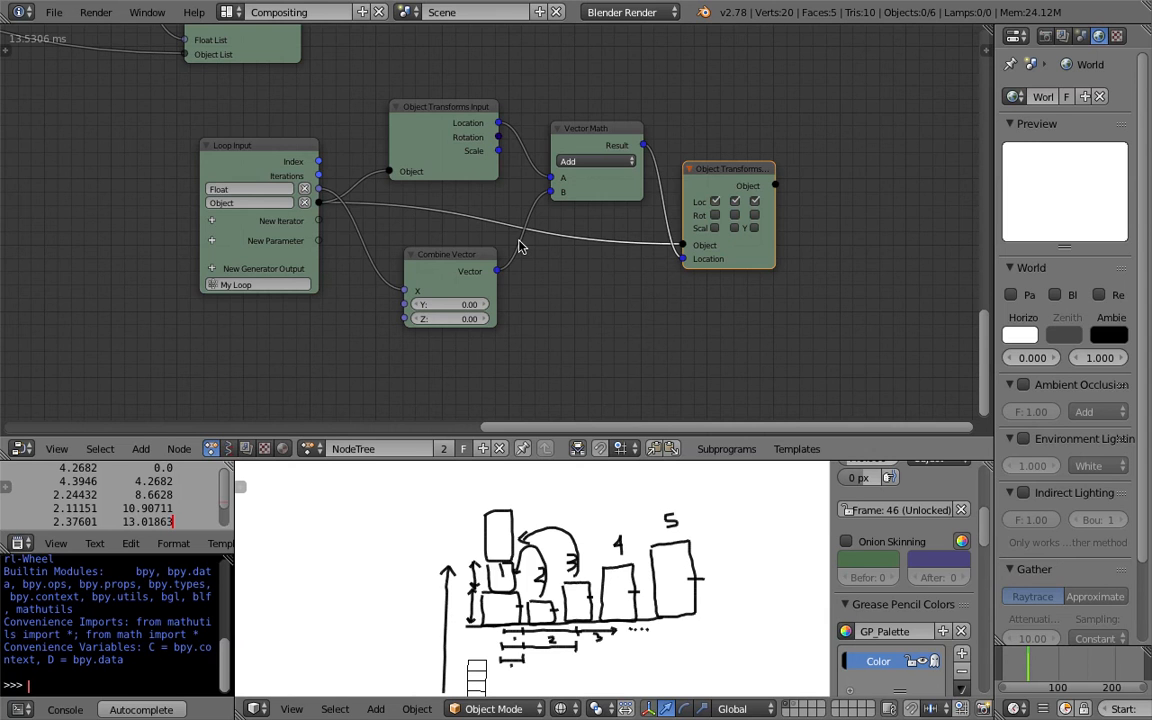
# Step: Move the Combine Vector node slightly closer to the second loop's Loop Input node
pyautogui.moveTo(520, 169); pyautogui.dragTo(544, 170, button='middle')
pyautogui.scroll(3, 490, 313)
pyautogui.moveTo(480, 281); pyautogui.dragTo(452, 277)
pyautogui.scroll(2, 519, 553)
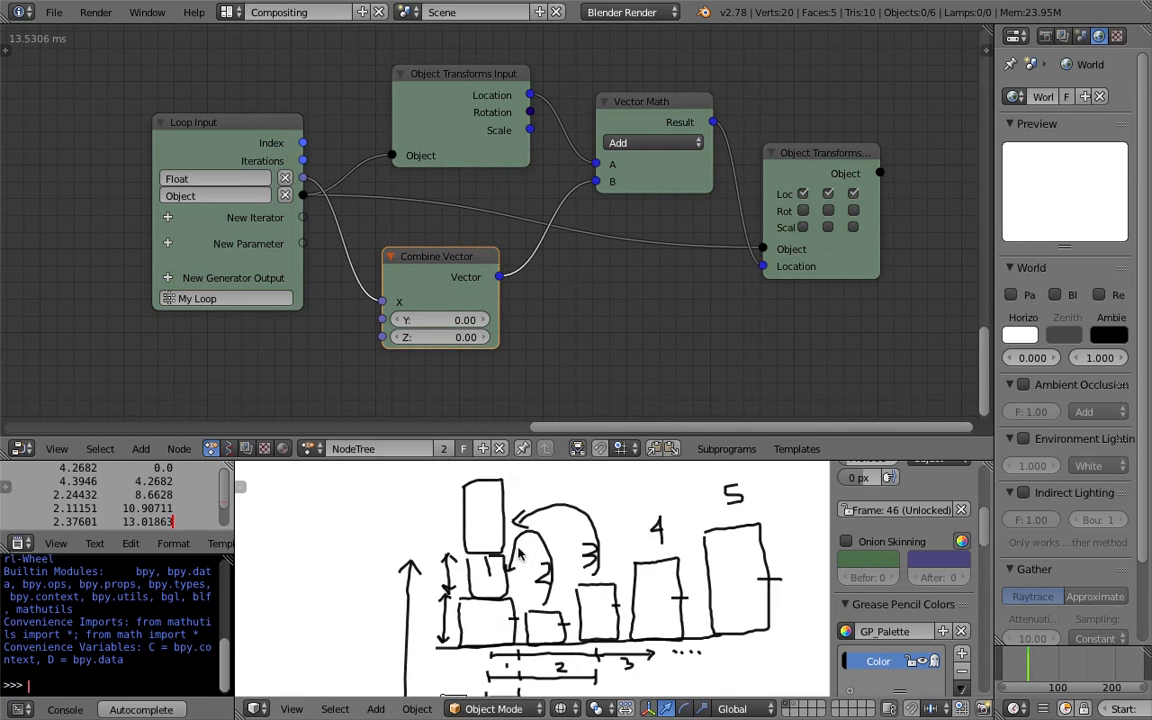
# Step: Sketch a double-headed height arrow beside the topmost stacked bar and a curved arrow from bar 4 to the top of the stack
pyautogui.scroll(-2, 574, 598)
pyautogui.keyDown('shift'); pyautogui.moveTo(455, 612); pyautogui.dragTo(474, 594, button='middle'); pyautogui.keyUp('shift')
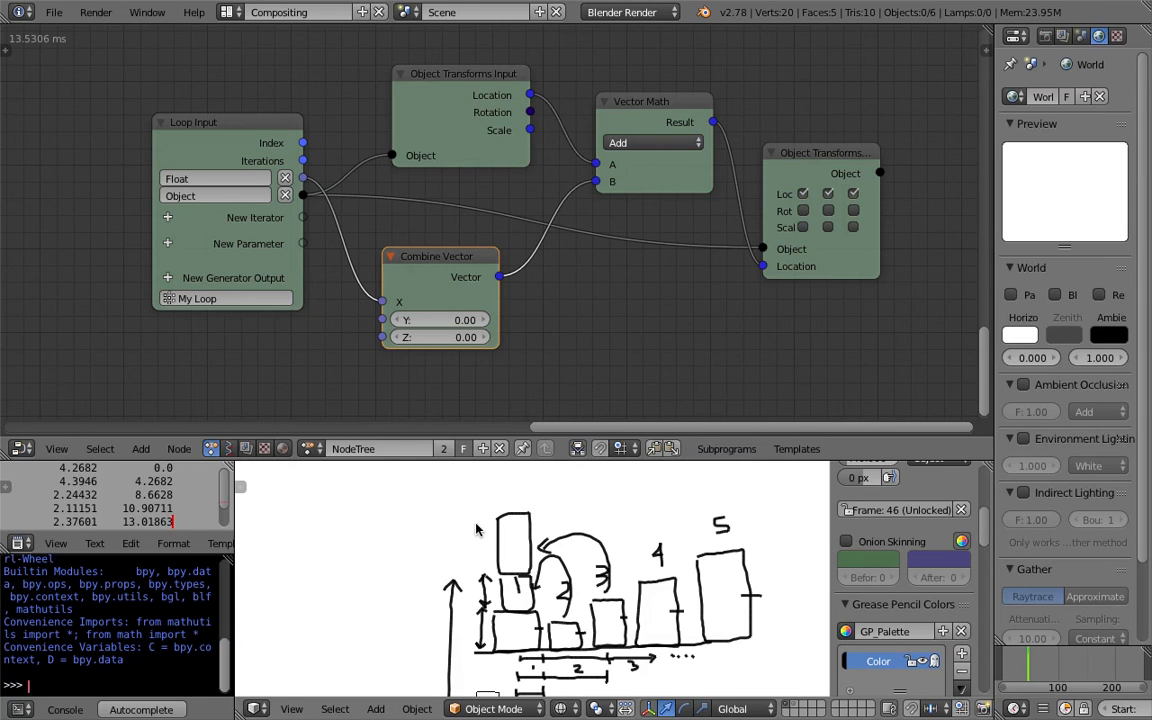
pyautogui.moveTo(473, 527); pyautogui.dragTo(474, 568)
pyautogui.moveTo(472, 520); pyautogui.dragTo(480, 528)
pyautogui.moveTo(659, 570)
pyautogui.mouseDown()
pyautogui.moveTo(615, 485)
pyautogui.moveTo(539, 497)
pyautogui.mouseUp()
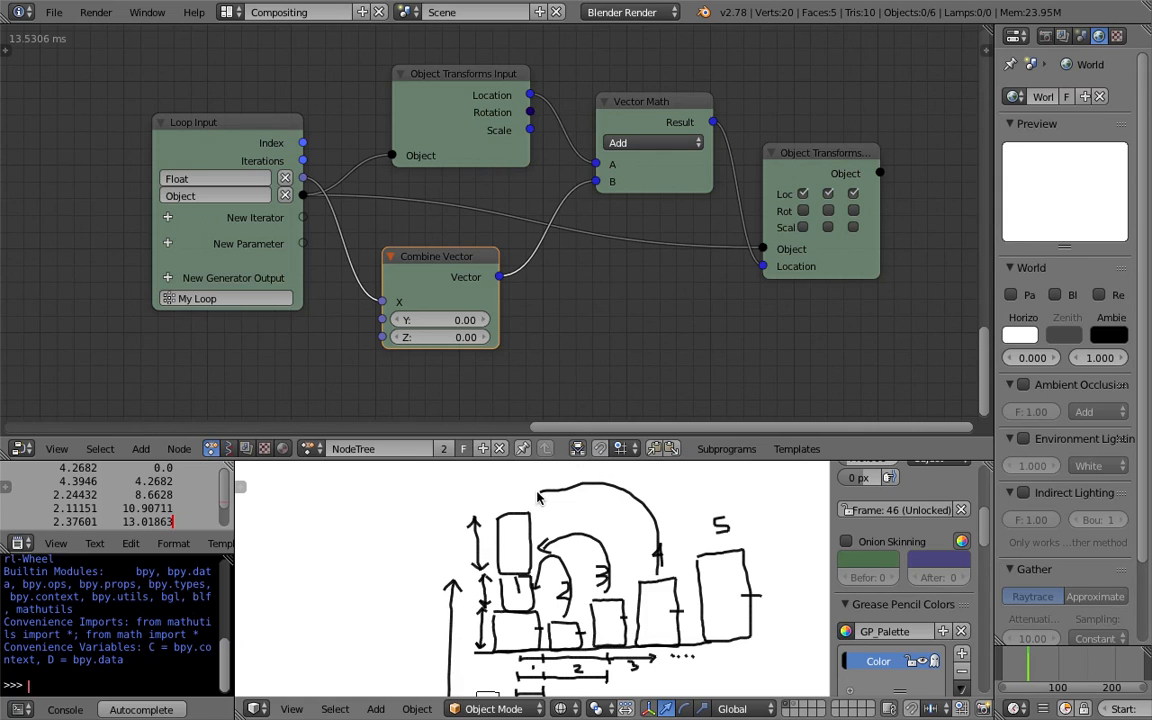
pyautogui.scroll(-1, 580, 428)
pyautogui.scroll(-2, 655, 580)
pyautogui.moveTo(665, 590)
pyautogui.mouseDown(button='middle')
pyautogui.moveTo(524, 601)
pyautogui.moveTo(556, 584)
pyautogui.moveTo(530, 586)
pyautogui.mouseUp(button='middle')
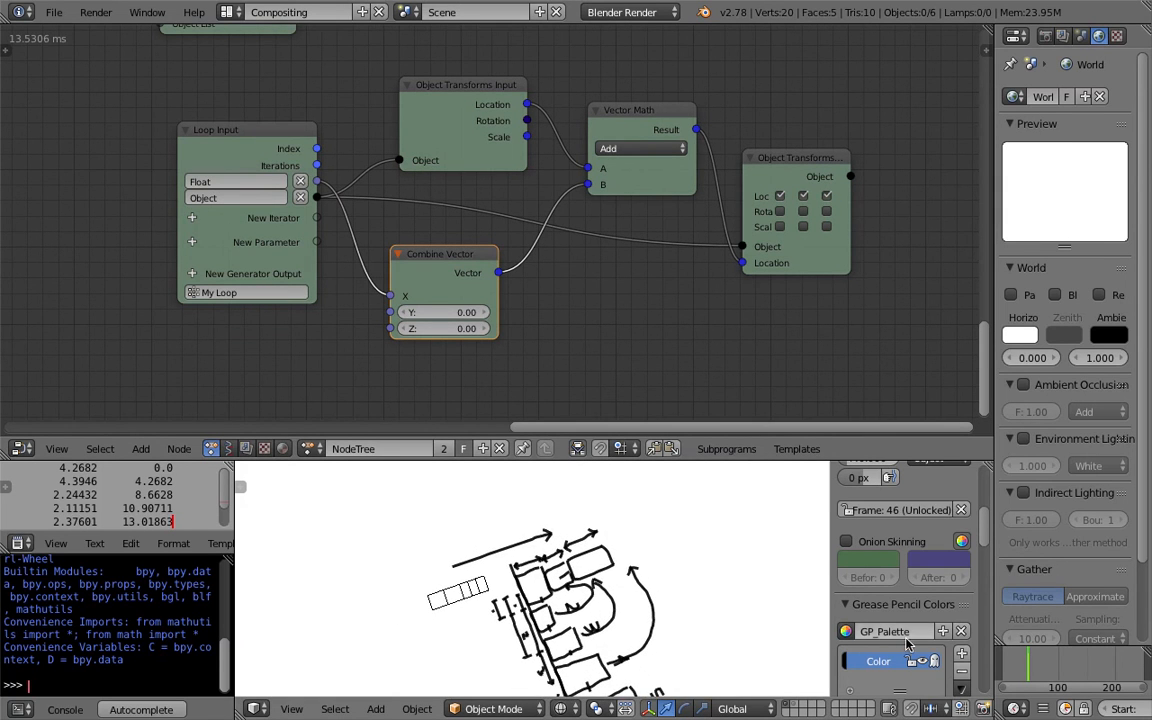
# Step: Save the Blender file
pyautogui.scroll(5, 908, 643)
pyautogui.hotkey('ctrl', 's')
pyautogui.press('Return')
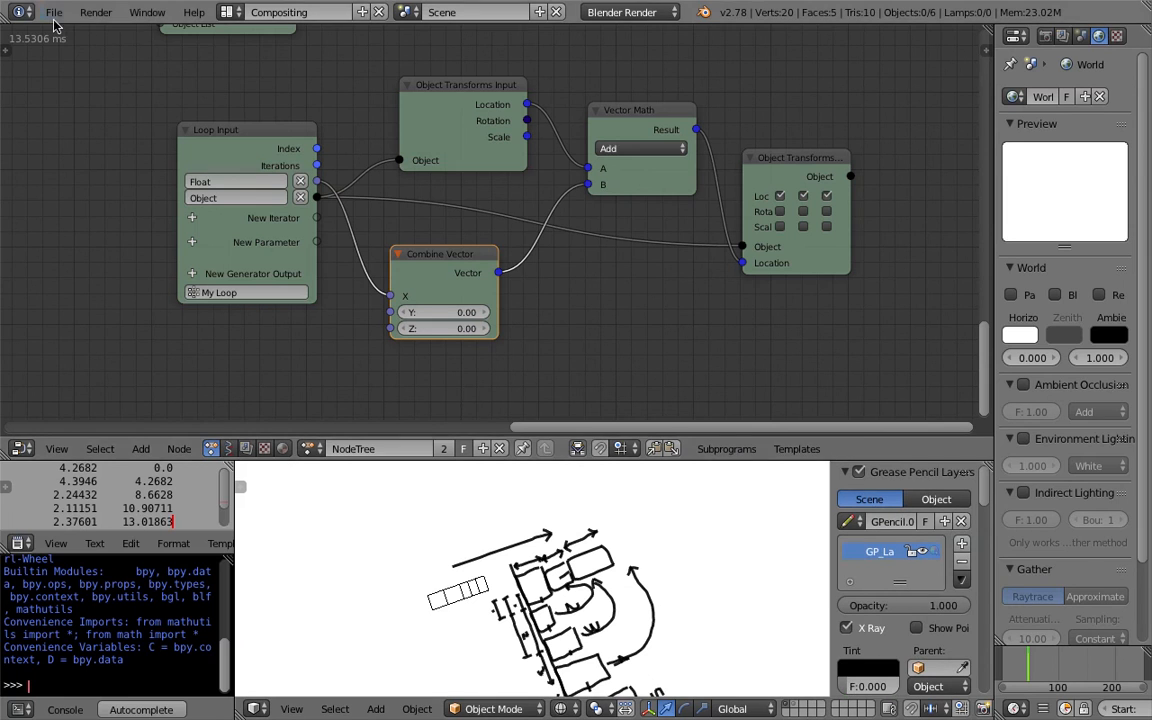
pyautogui.click(54, 12)
pyautogui.click(60, 157)
pyautogui.click(1022, 80)
pyautogui.click(1087, 60)
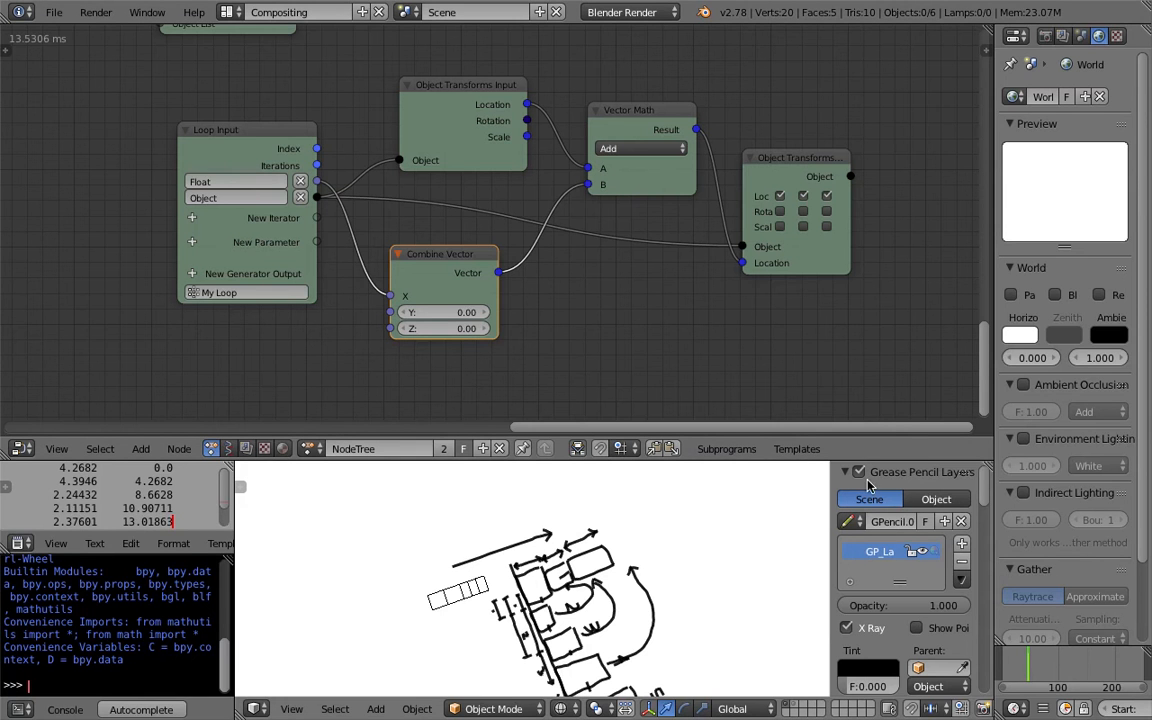
# Step: Hide the grease pencil sketches so only the row of instanced bars remains in the 3D view
pyautogui.click(961, 561)
pyautogui.scroll(4, 488, 568)
pyautogui.scroll(3, 535, 597)
pyautogui.keyDown('shift'); pyautogui.moveTo(488, 568); pyautogui.dragTo(460, 542, button='middle'); pyautogui.keyUp('shift')
# Step: Change the World horizon colour to a pale mint green and save the file
pyautogui.click(1020, 335)
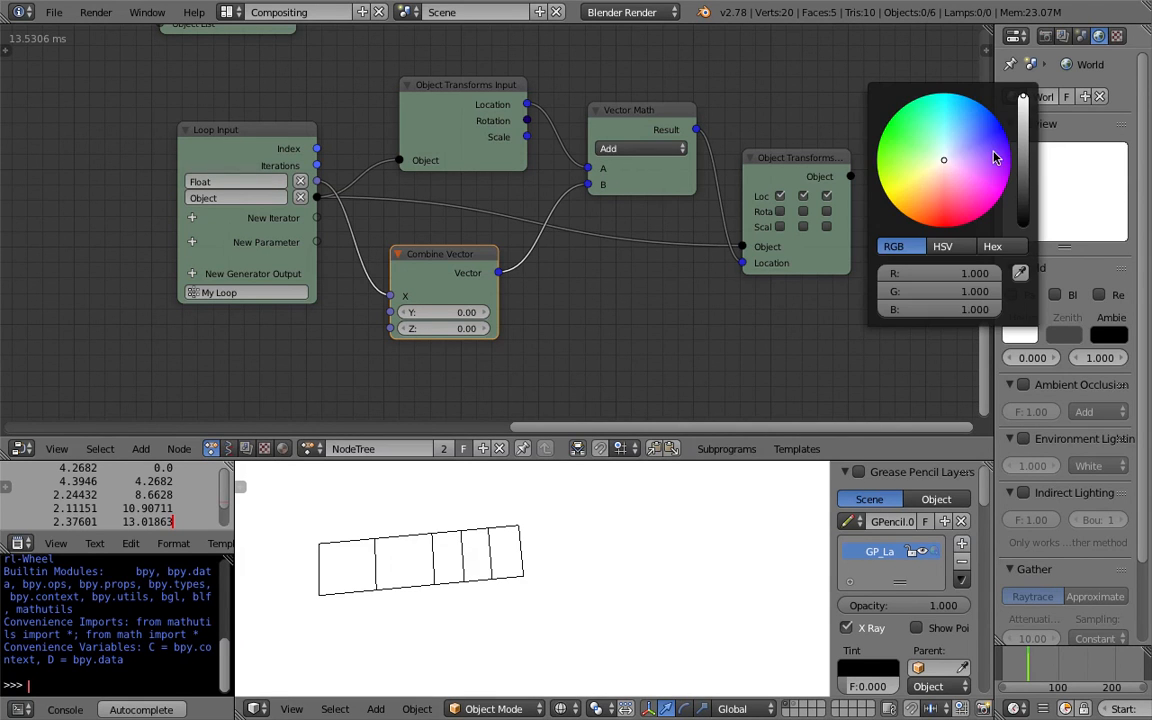
pyautogui.moveTo(944, 160); pyautogui.dragTo(938, 150)
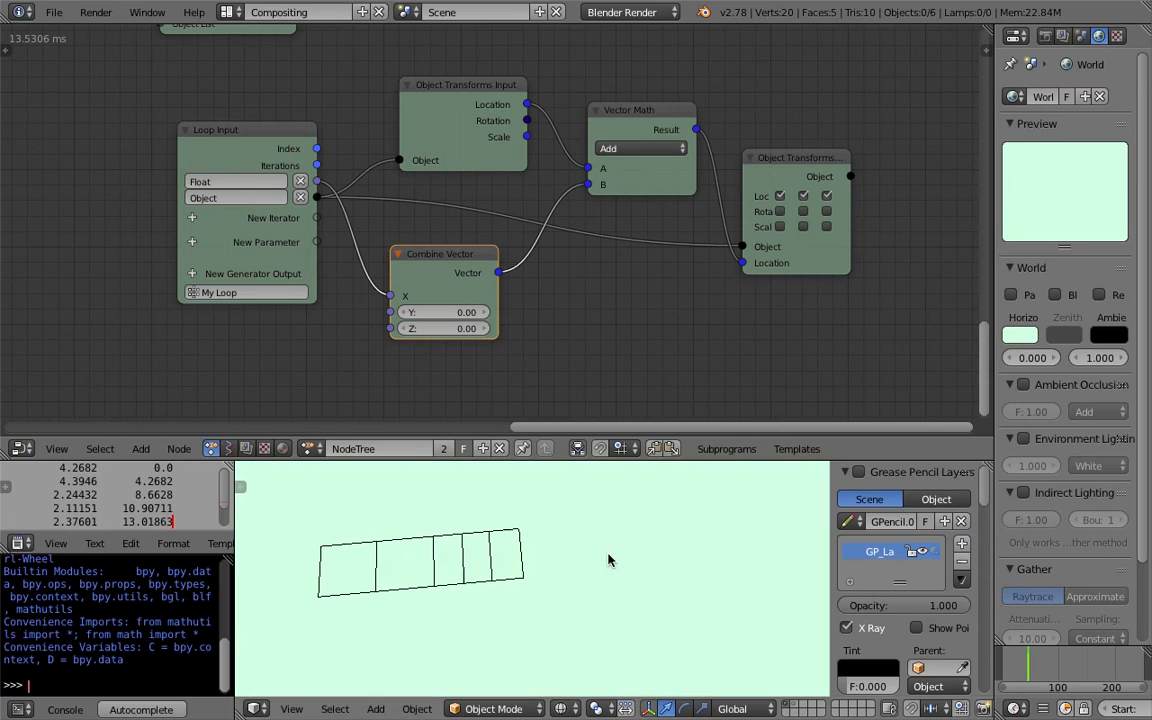
pyautogui.hotkey('ctrl', 's')
pyautogui.click(493, 543)
pyautogui.scroll(3, 498, 552)
pyautogui.hotkey('ctrl', 's')
pyautogui.click(498, 554)
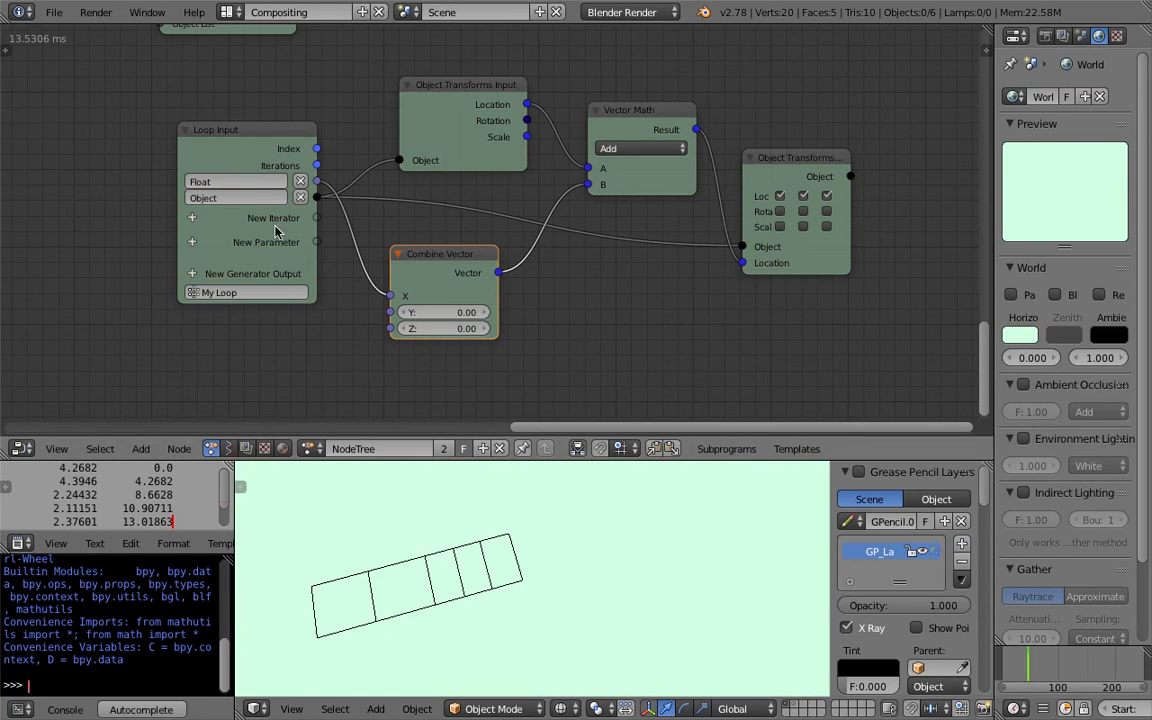
# Step: Set the Random Number node's seed to 616 to vary the bar sizes
pyautogui.scroll(5, 228, 125)
pyautogui.scroll(-2, 230, 165)
pyautogui.moveTo(148, 90); pyautogui.dragTo(230, 201, button='middle')
pyautogui.moveTo(130, 122); pyautogui.dragTo(423, 284, button='middle')
pyautogui.moveTo(256, 137); pyautogui.dragTo(440, 285, button='middle')
pyautogui.scroll(2, 449, 213)
pyautogui.moveTo(272, 255); pyautogui.dragTo(417, 134, button='middle')
pyautogui.moveTo(375, 176); pyautogui.dragTo(463, 309, button='middle')
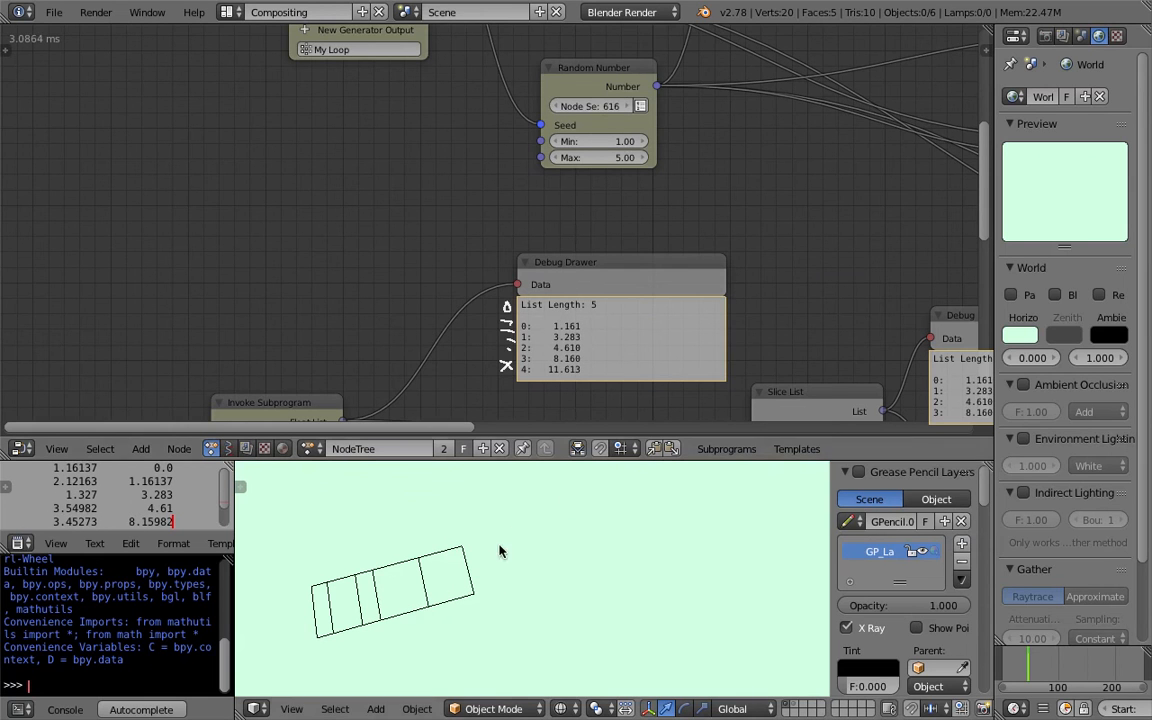
# Step: Set the Object Instancer node's number of instances to 19 and view the longer row of bars
pyautogui.moveTo(382, 235); pyautogui.dragTo(385, 140, button='middle')
pyautogui.moveTo(219, 353); pyautogui.dragTo(318, 212, button='middle')
pyautogui.scroll(1, 318, 212)
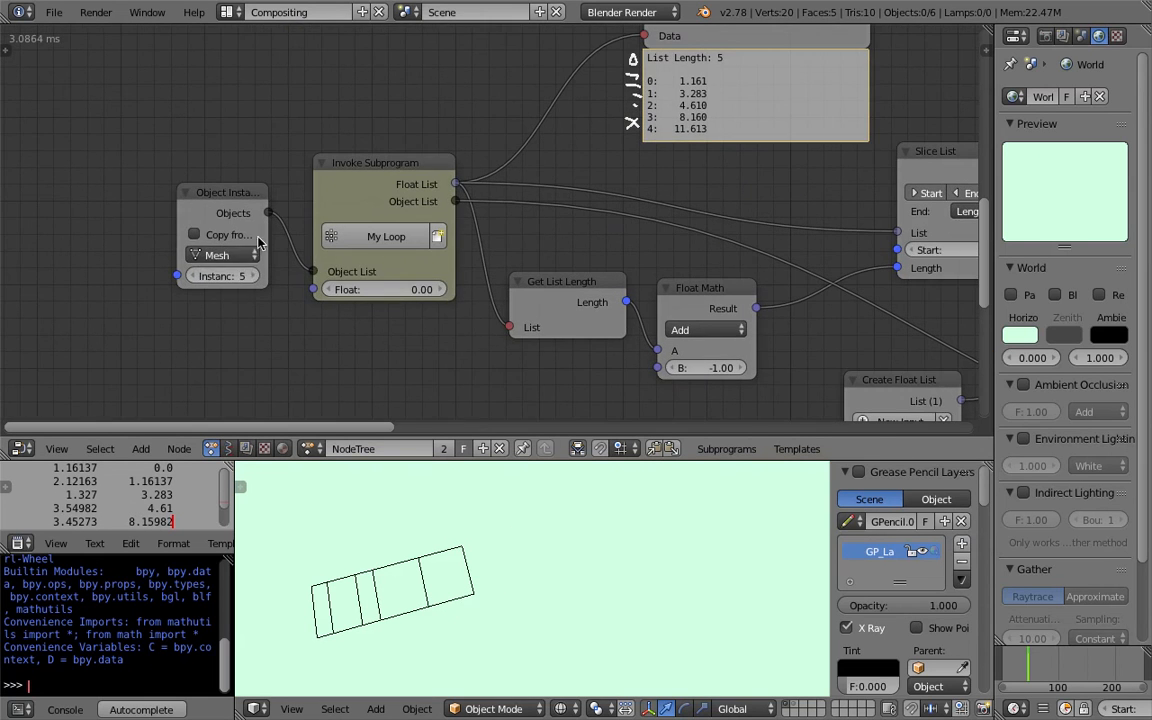
pyautogui.moveTo(222, 276); pyautogui.dragTo(268, 276)
pyautogui.scroll(-1, 537, 535)
pyautogui.moveTo(537, 535); pyautogui.dragTo(389, 510, button='middle')
pyautogui.click(255, 276)
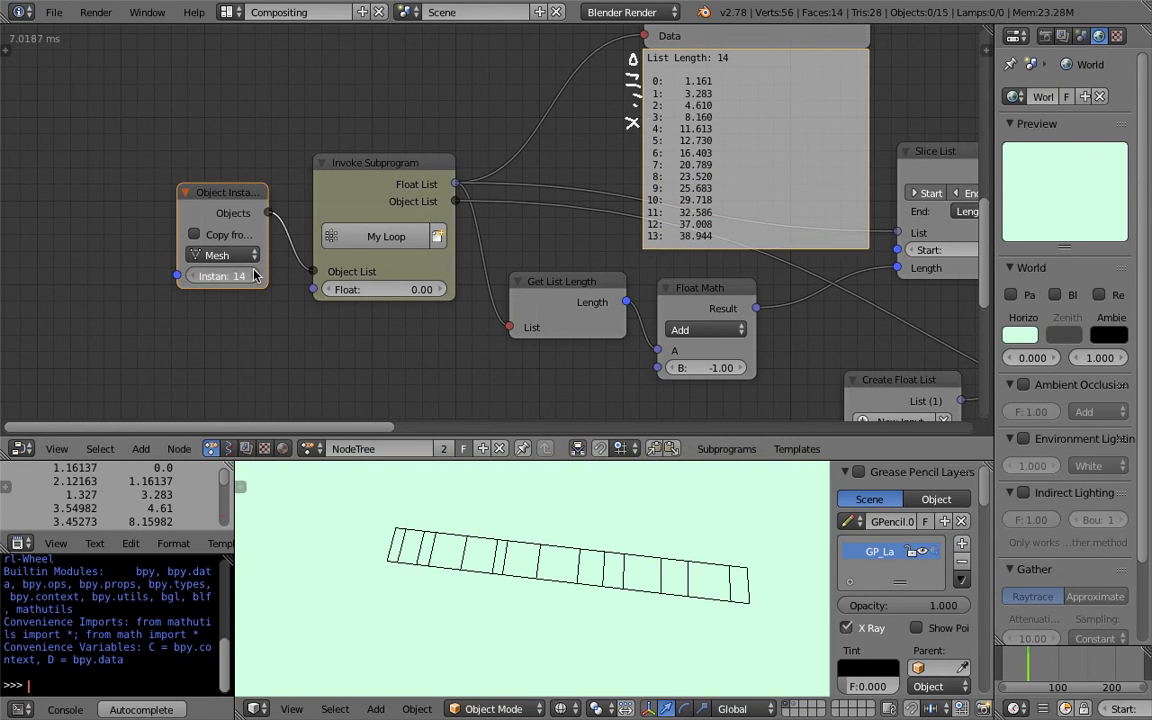
pyautogui.click(255, 276)
pyautogui.click(255, 276)
pyautogui.moveTo(514, 550); pyautogui.dragTo(425, 526, button='middle')
pyautogui.moveTo(230, 276); pyautogui.dragTo(254, 276)
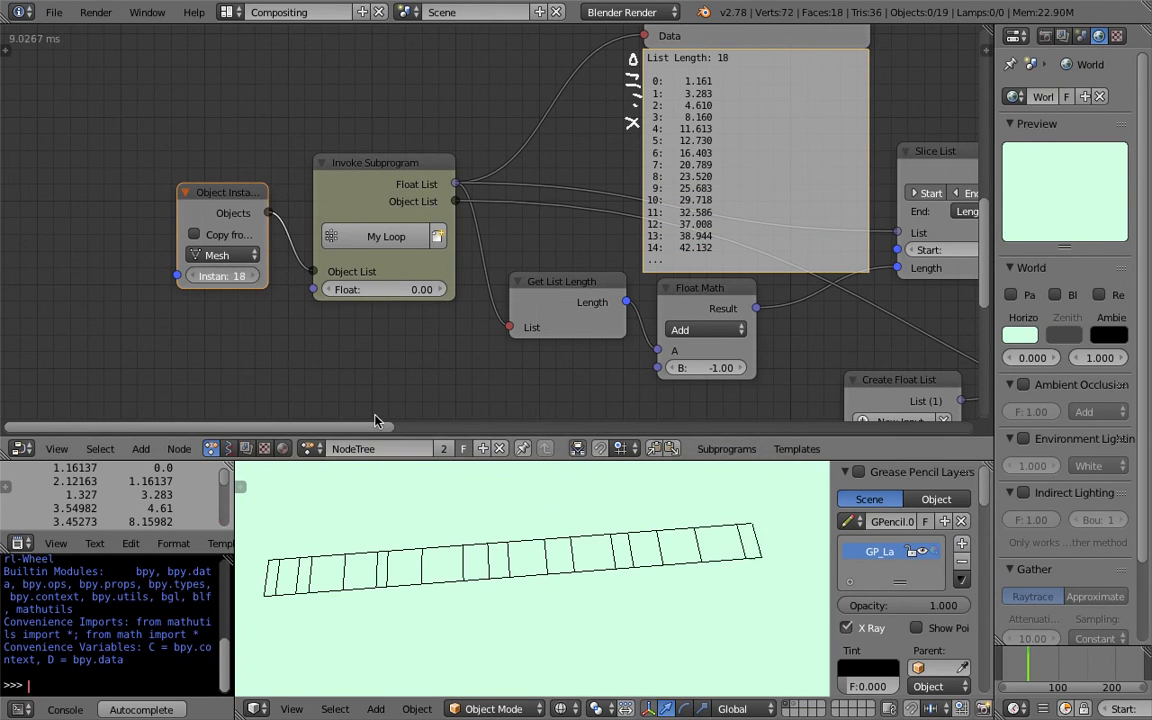
pyautogui.scroll(-3, 511, 539)
pyautogui.scroll(1, 511, 539)
pyautogui.press('z')
pyautogui.press('z')
pyautogui.moveTo(553, 551); pyautogui.dragTo(579, 552, button='middle')
pyautogui.scroll(2, 579, 552)
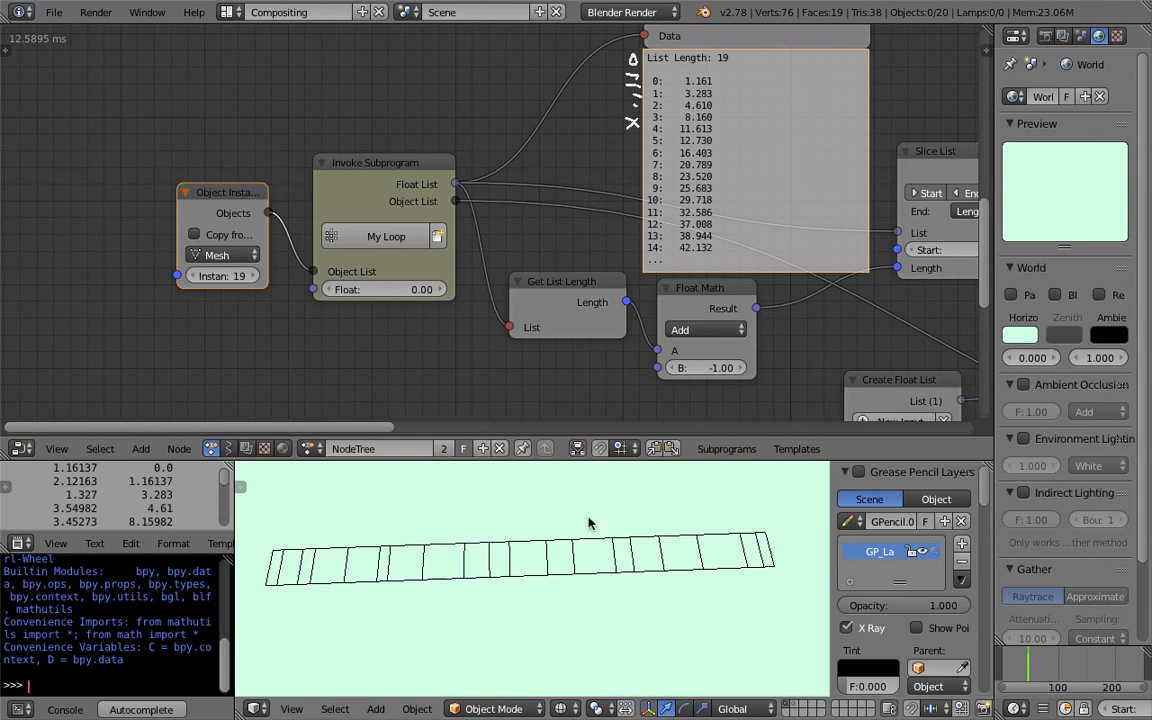
# Step: Switch the render engine to Cycles Render and select the last bar at the far end of the row
pyautogui.click(620, 12)
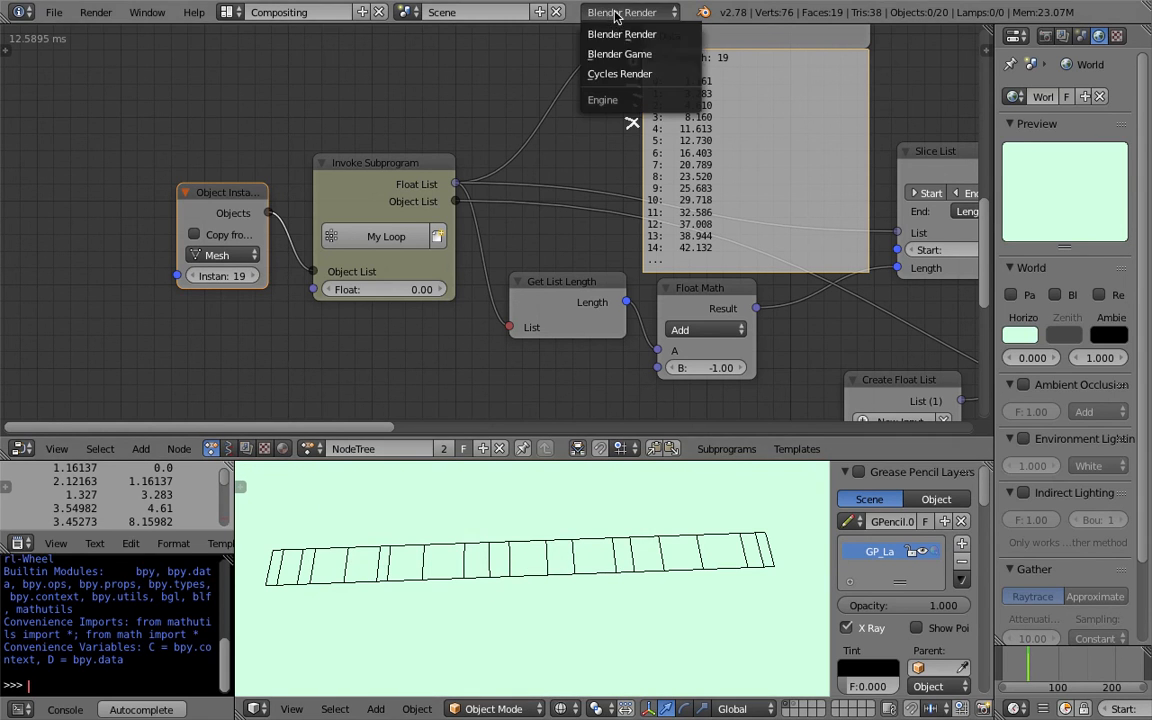
pyautogui.click(620, 74)
pyautogui.moveTo(592, 131); pyautogui.dragTo(486, 131, button='middle')
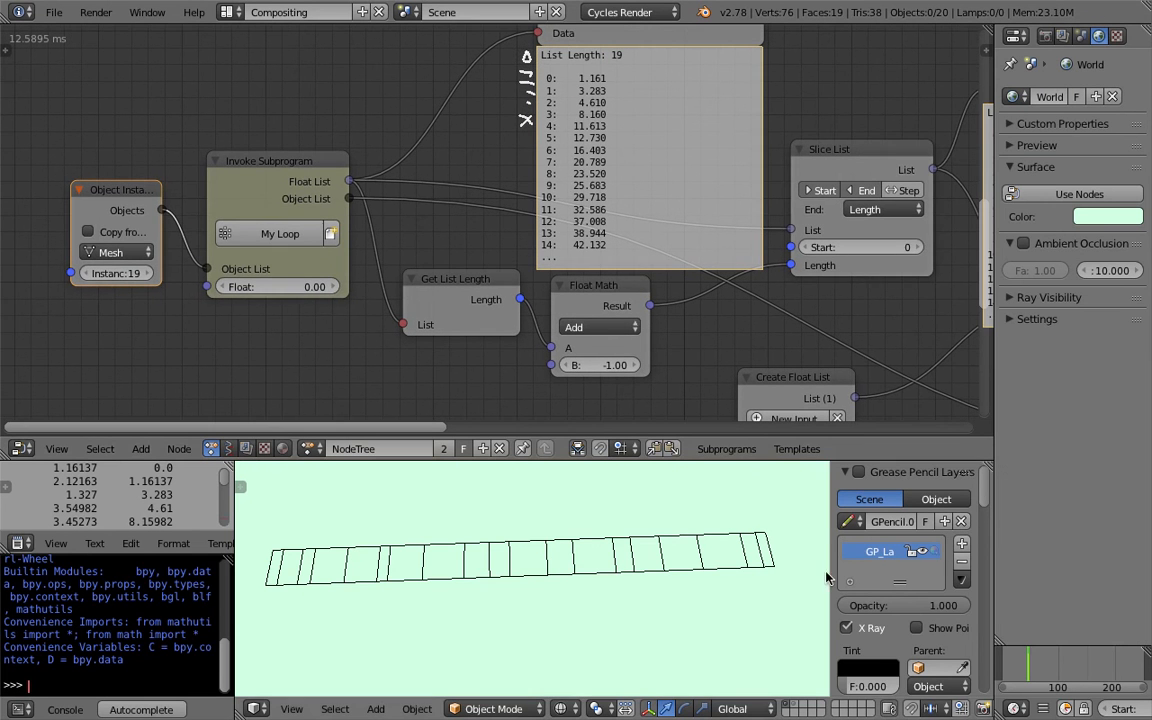
pyautogui.rightClick(766, 547)
pyautogui.scroll(-2, 738, 308)
pyautogui.moveTo(746, 297); pyautogui.dragTo(410, 275, button='middle')
pyautogui.scroll(-3, 530, 298)
pyautogui.moveTo(601, 296); pyautogui.dragTo(352, 240, button='middle')
pyautogui.moveTo(647, 239); pyautogui.dragTo(392, 172, button='middle')
pyautogui.moveTo(590, 225); pyautogui.dragTo(330, 75, button='middle')
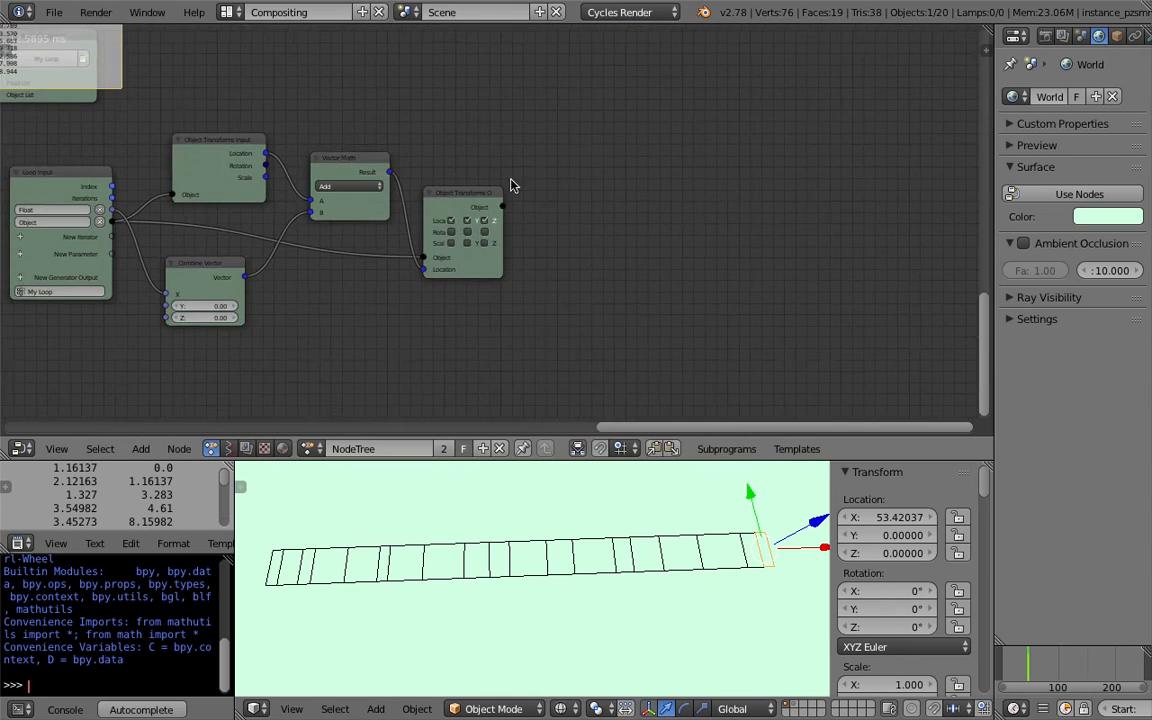
pyautogui.scroll(1, 514, 185)
pyautogui.hotkey('shift', 'a')
pyautogui.click(641, 208)
pyautogui.write('mater')
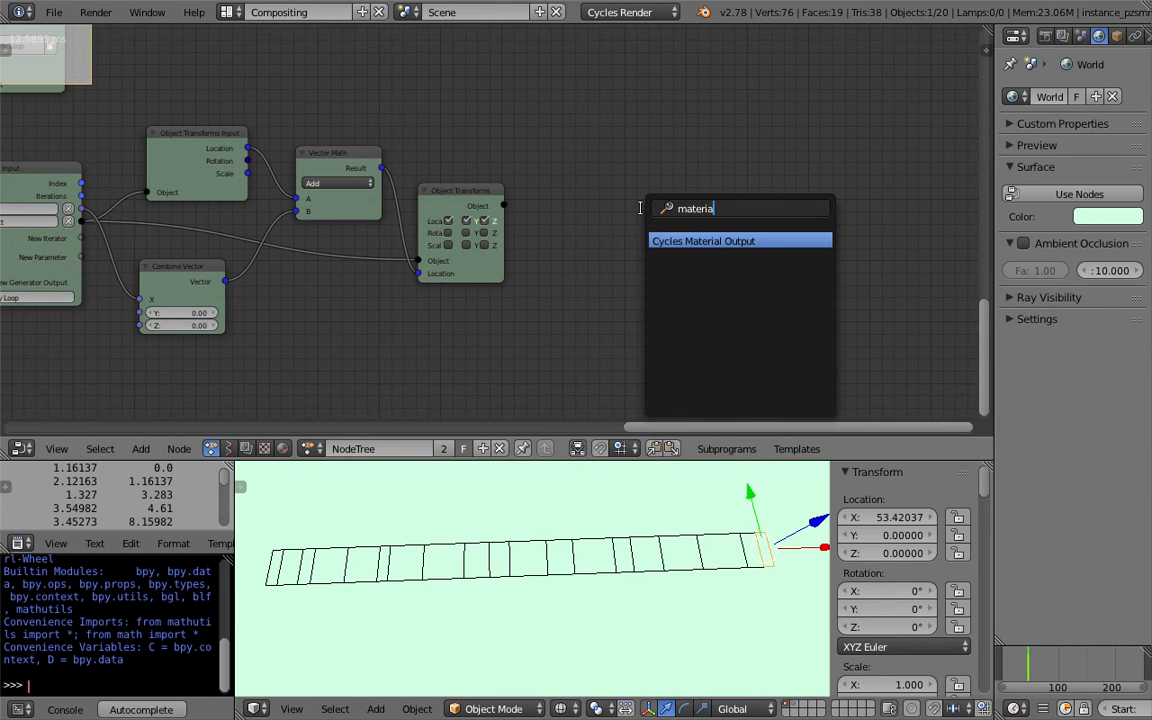
pyautogui.write('ia')
pyautogui.press('Return')
pyautogui.click(580, 186)
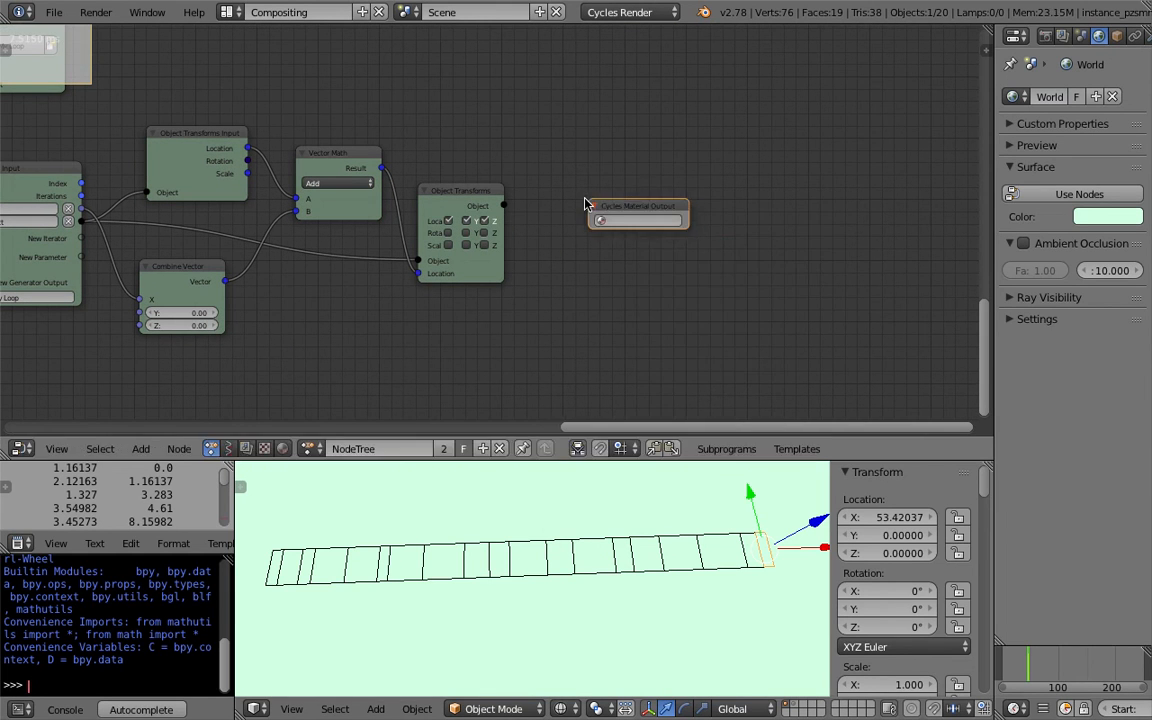
pyautogui.scroll(1, 588, 202)
pyautogui.press('x')
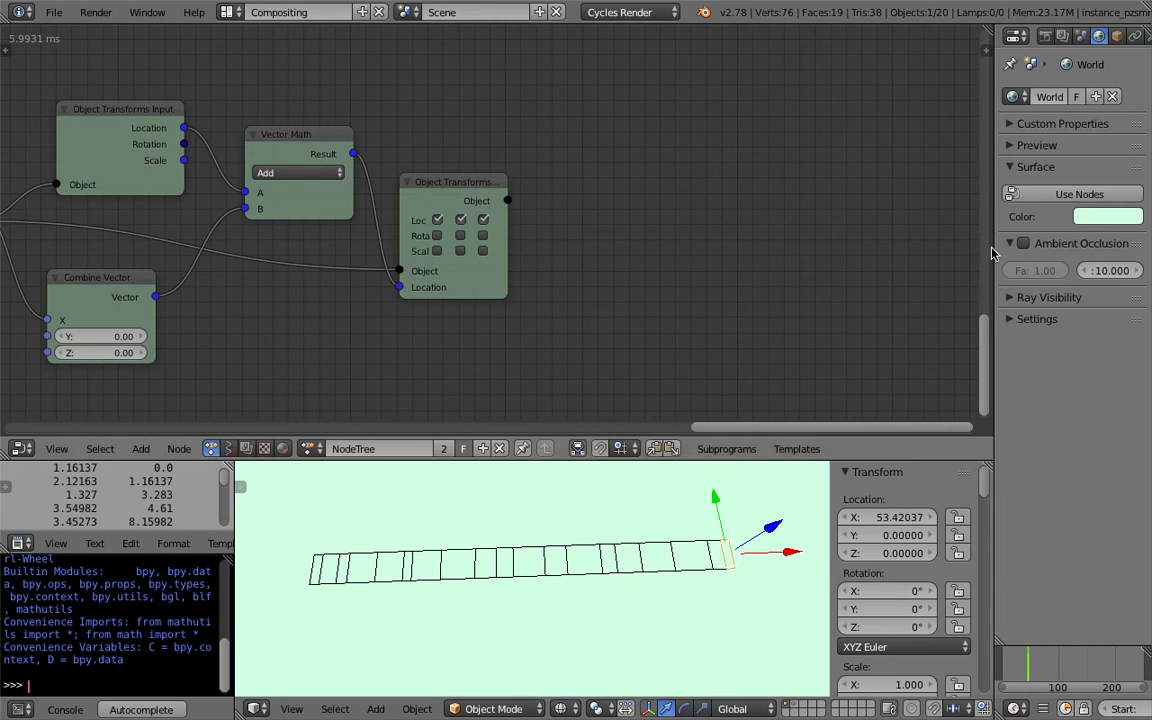
# Step: Widen the properties editor and create a new material on the selected last bar
pyautogui.moveTo(993, 253); pyautogui.dragTo(879, 235)
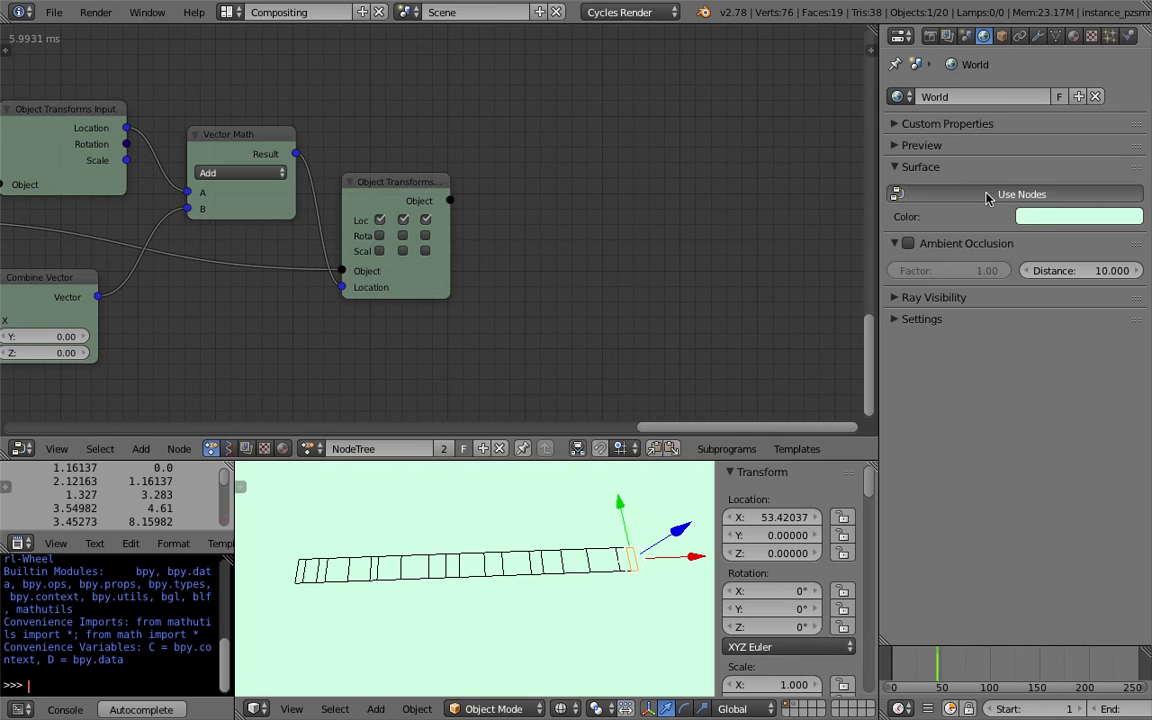
pyautogui.click(990, 195)
pyautogui.click(1071, 37)
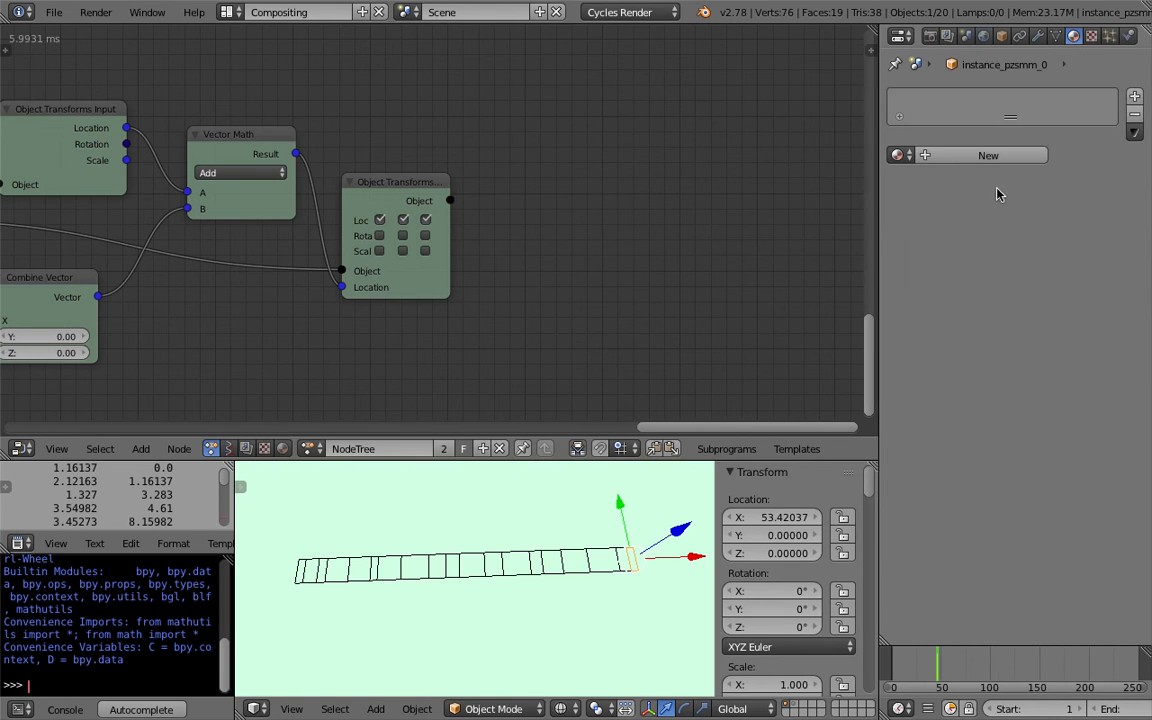
pyautogui.click(982, 155)
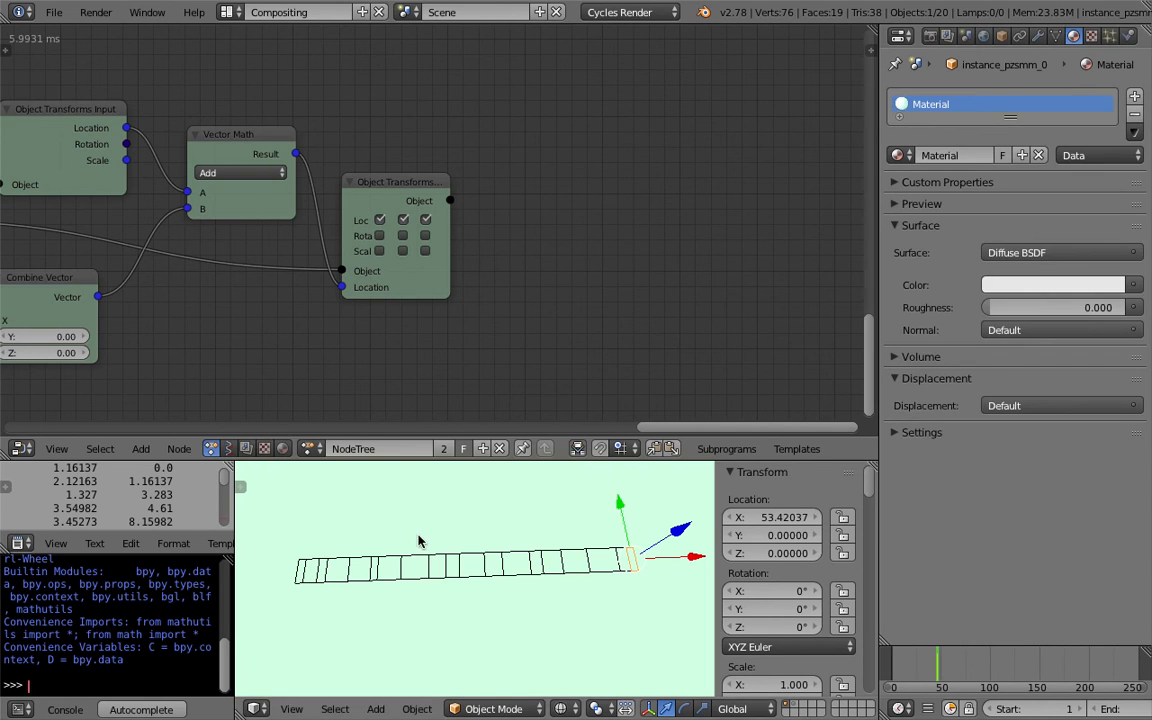
# Step: Link the last bar's material to all the bar instances, check a few bars and save the file
pyautogui.press('a')
pyautogui.moveTo(275, 522); pyautogui.dragTo(660, 615)
pyautogui.hotkey('ctrl', 'l')
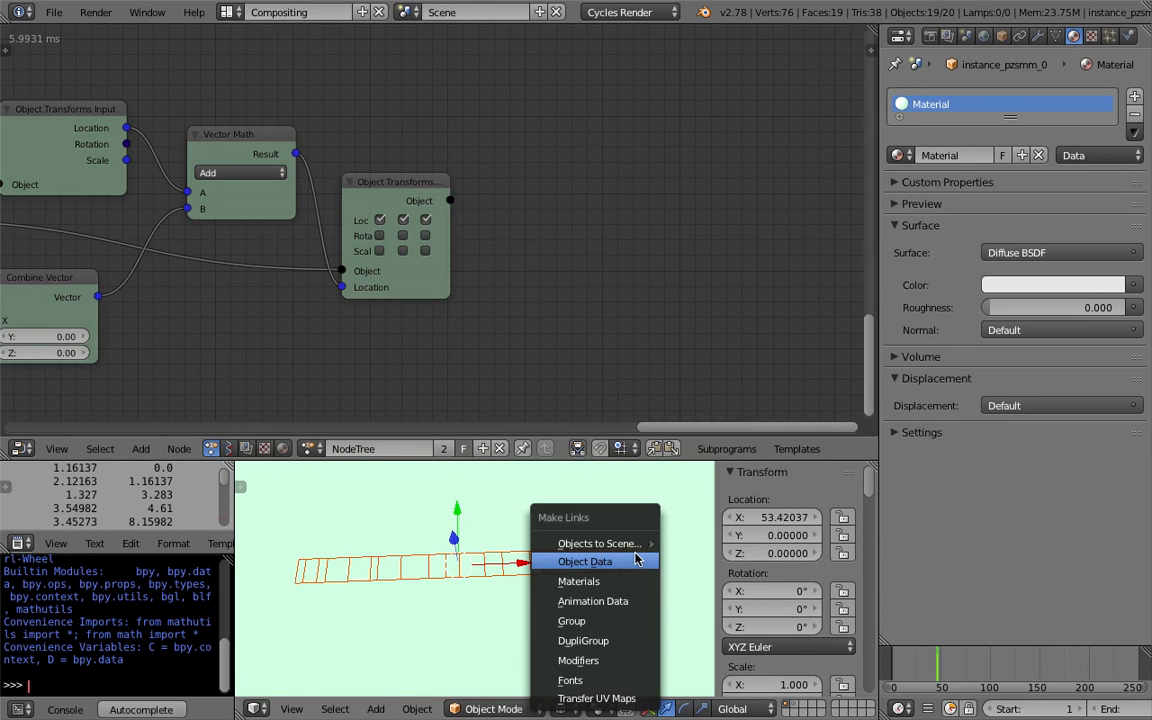
pyautogui.click(640, 581)
pyautogui.rightClick(604, 561)
pyautogui.rightClick(537, 558)
pyautogui.rightClick(503, 556)
pyautogui.hotkey('ctrl', 's')
pyautogui.click(504, 556)
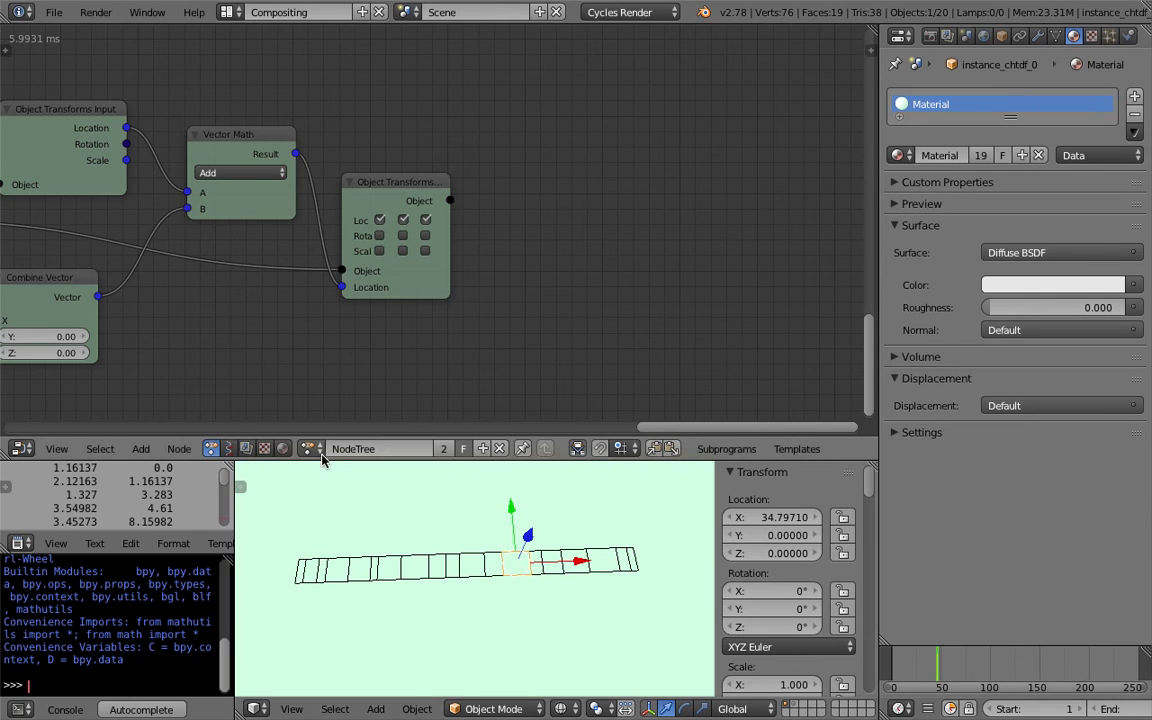
# Step: Show the bars' material shader tree in the node editor
pyautogui.click(284, 448)
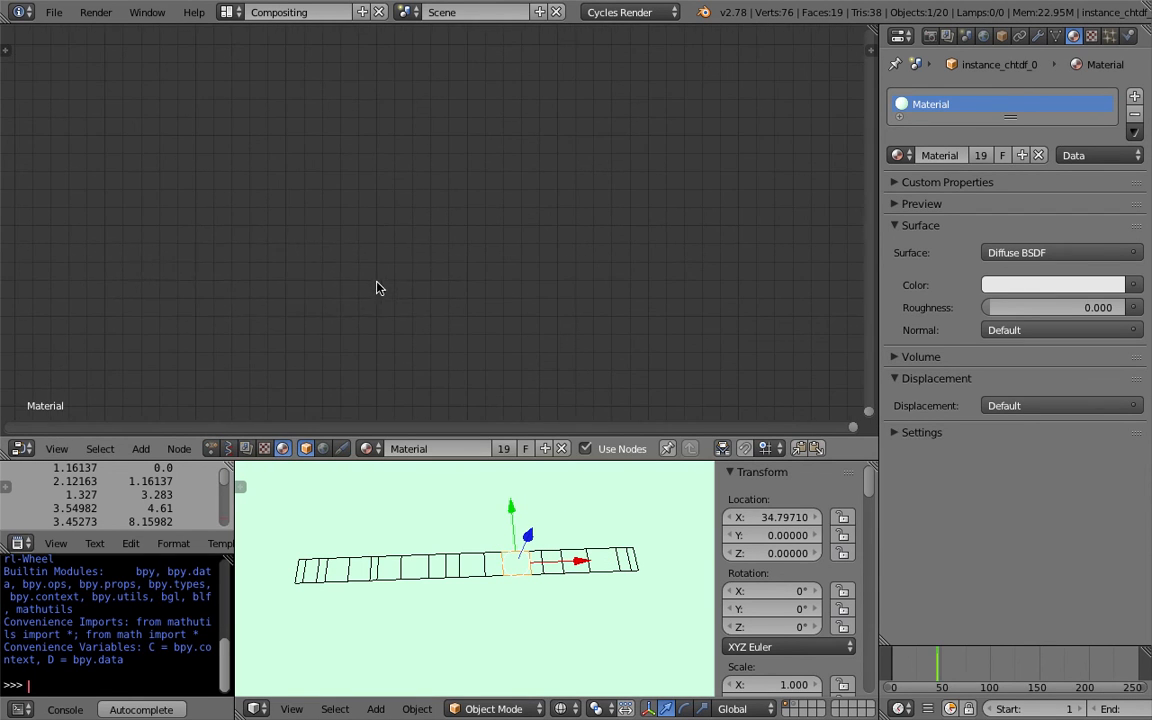
pyautogui.hotkey('shift', 'a')
pyautogui.click(334, 250)
pyautogui.write('material')
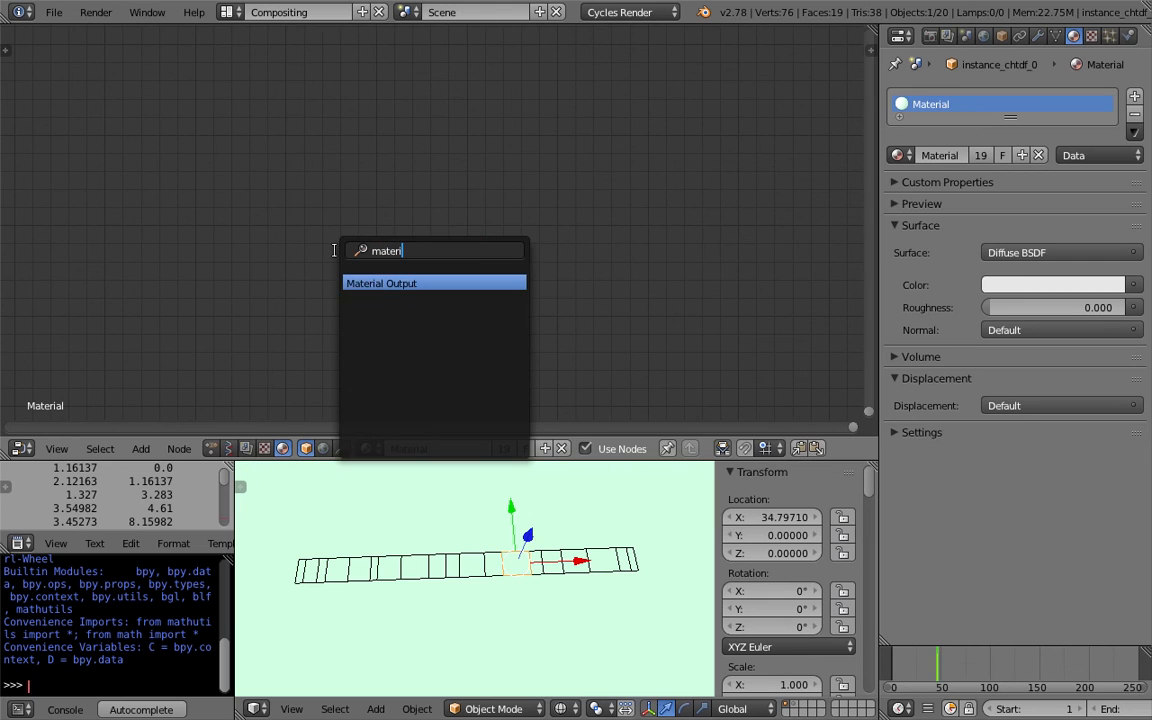
pyautogui.press('Return')
pyautogui.click(508, 175)
pyautogui.scroll(-1, 440, 218)
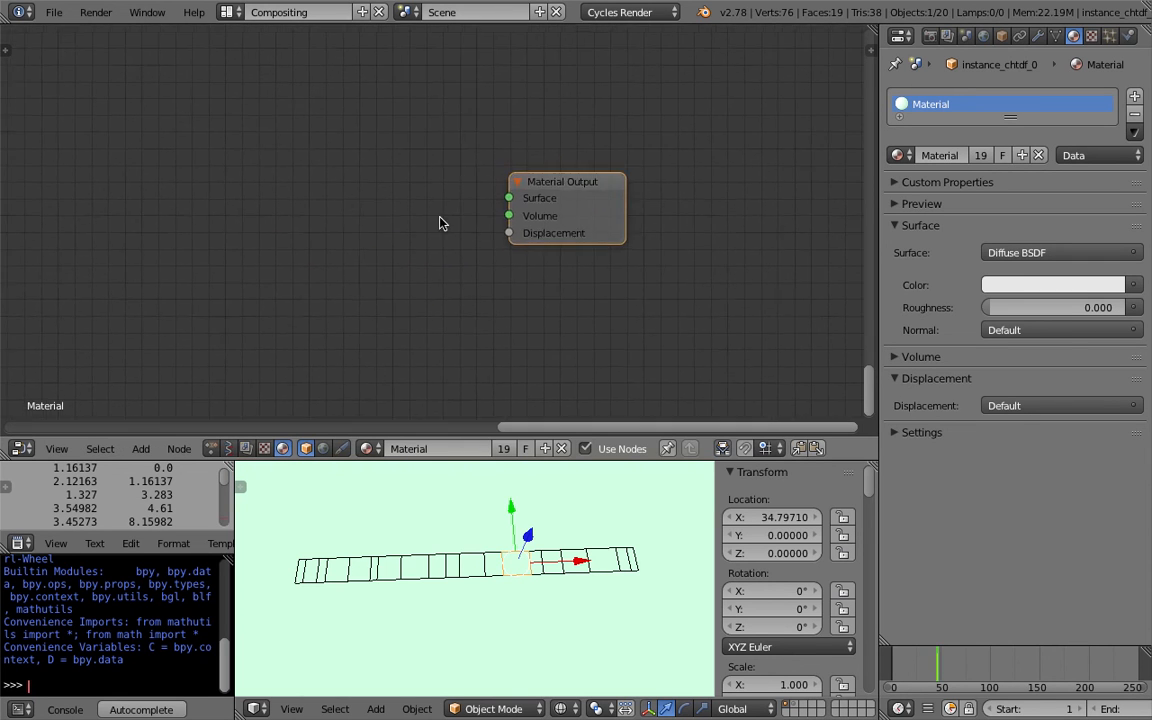
pyautogui.moveTo(482, 242); pyautogui.dragTo(504, 188, button='middle')
pyautogui.scroll(-3, 504, 188)
pyautogui.press('x')
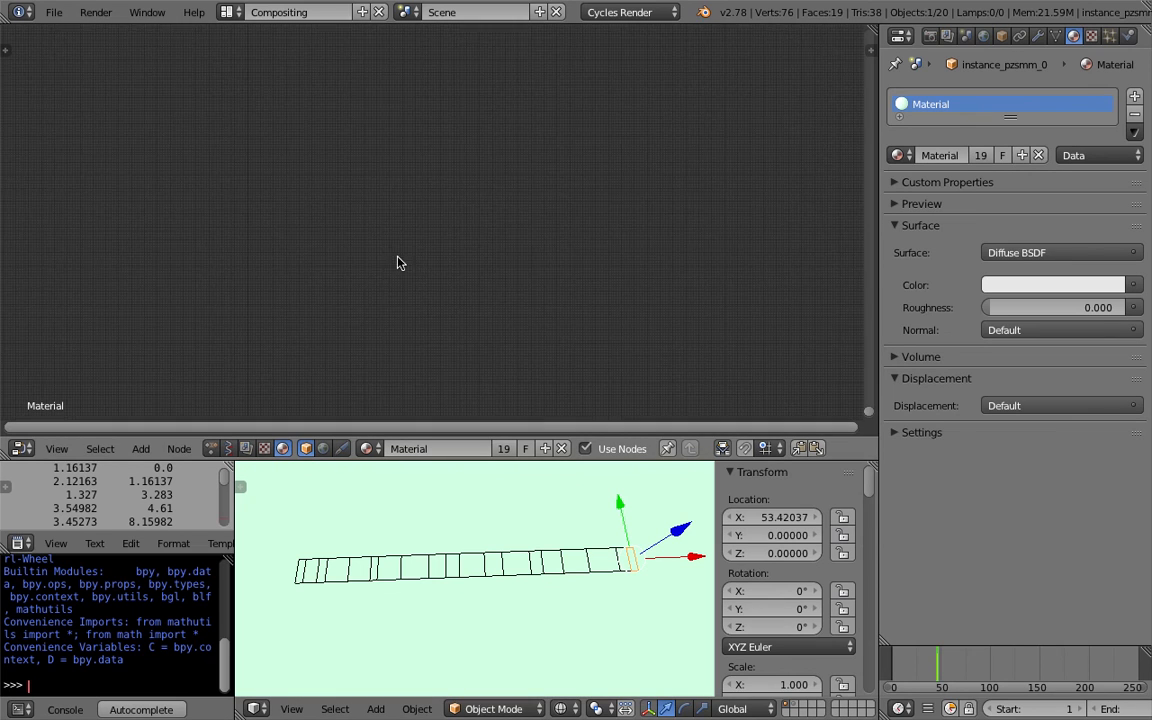
# Step: Locate the material's existing shader nodes, move Diffuse BSDF closer to Material Output and save the file
pyautogui.moveTo(402, 234); pyautogui.dragTo(443, 288, button='middle')
pyautogui.moveTo(370, 182); pyautogui.dragTo(422, 279, button='middle')
pyautogui.moveTo(391, 230); pyautogui.dragTo(440, 296, button='middle')
pyautogui.scroll(2, 438, 292)
pyautogui.scroll(2, 421, 257)
pyautogui.moveTo(418, 211); pyautogui.dragTo(424, 239, button='middle')
pyautogui.scroll(3, 442, 318)
pyautogui.scroll(2, 424, 239)
pyautogui.scroll(-1, 425, 240)
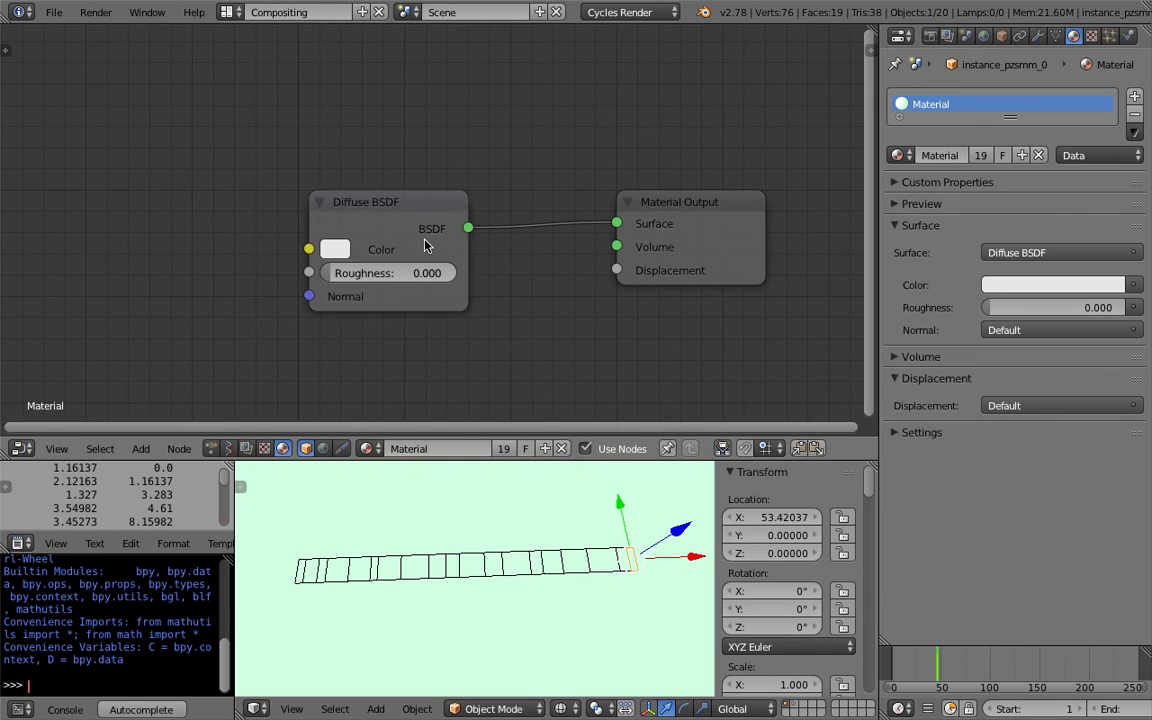
pyautogui.moveTo(403, 219); pyautogui.dragTo(454, 199)
pyautogui.hotkey('ctrl', 's')
pyautogui.click(454, 199)
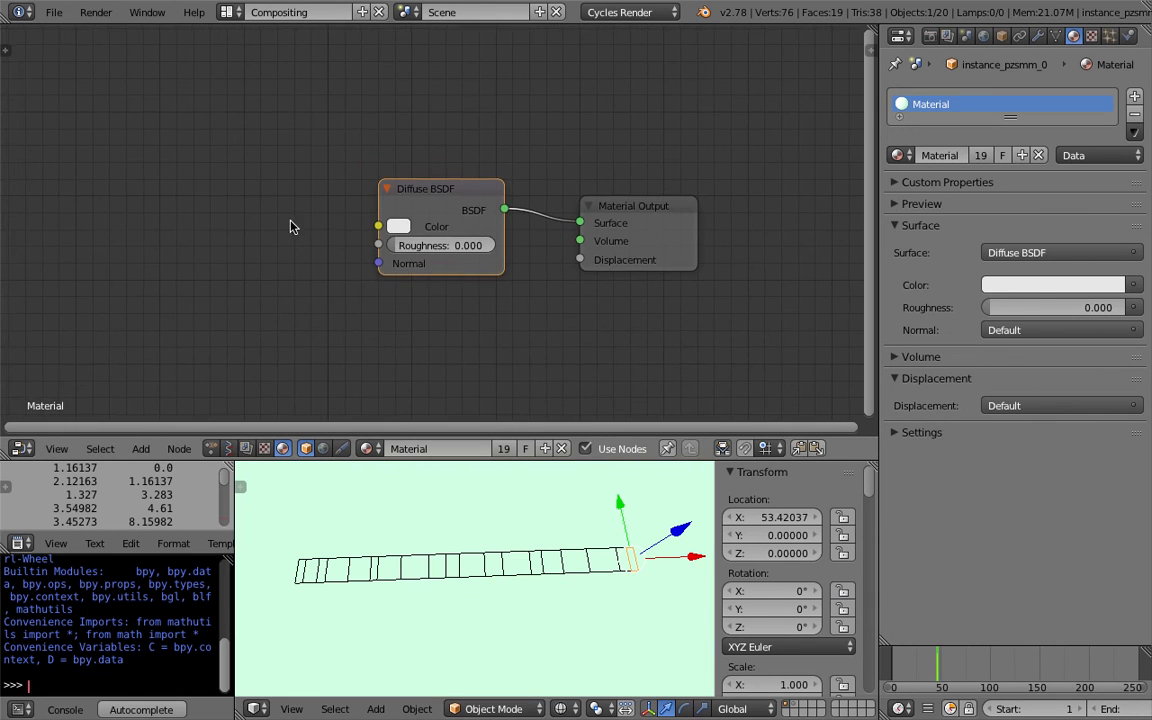
# Step: Add an Object Info node and place it to the left of the Diffuse BSDF node
pyautogui.scroll(-1, 295, 225)
pyautogui.hotkey('ctrl', 'f')
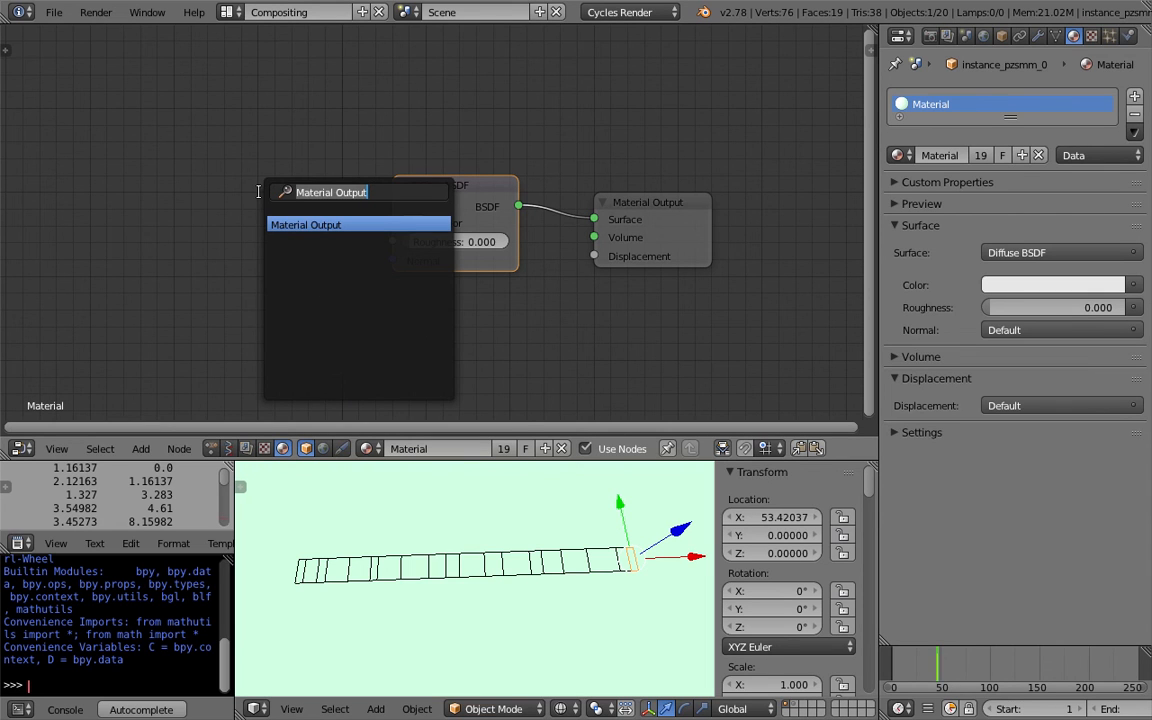
pyautogui.write('rando')
pyautogui.press('BackSpace')
pyautogui.press('BackSpace')
pyautogui.press('BackSpace')
pyautogui.press('BackSpace')
pyautogui.press('BackSpace')
pyautogui.write('ob')
pyautogui.press('Return')
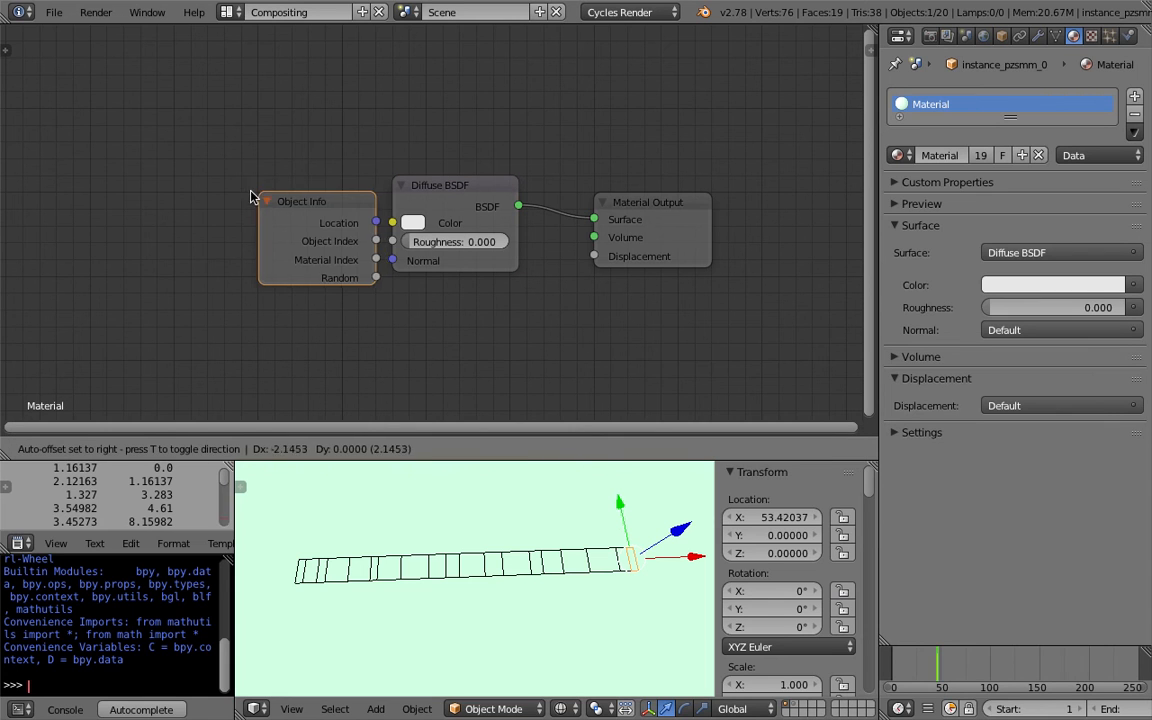
pyautogui.click(178, 191)
pyautogui.moveTo(206, 197); pyautogui.dragTo(185, 191)
# Step: Connect the Object Info node's Random output to the Diffuse BSDF Color input and save the file
pyautogui.moveTo(259, 261); pyautogui.dragTo(391, 222)
pyautogui.hotkey('ctrl', 's')
pyautogui.click(392, 223)
# Step: Set the 3D view shading to Rendered to preview the bars' random shades and save the file
pyautogui.click(564, 708)
pyautogui.click(597, 590)
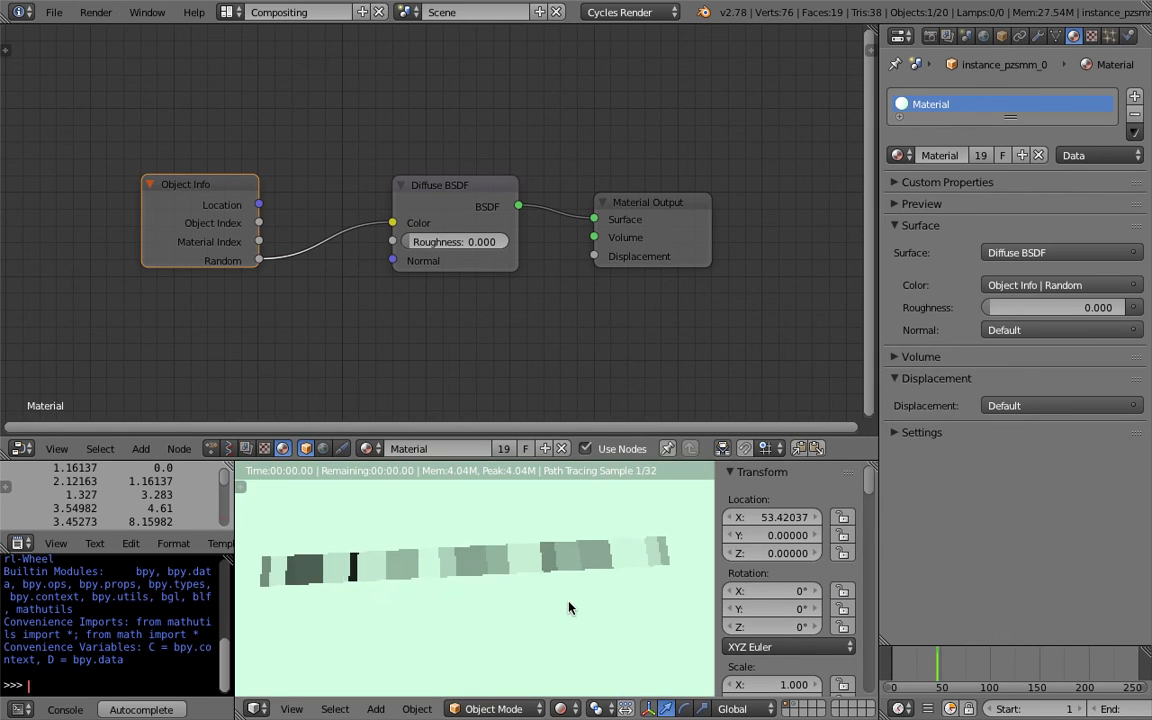
pyautogui.hotkey('ctrl', 's')
pyautogui.click(569, 603)
pyautogui.moveTo(473, 581)
pyautogui.mouseDown(button='middle')
pyautogui.moveTo(483, 581)
pyautogui.moveTo(473, 560)
pyautogui.mouseUp(button='middle')
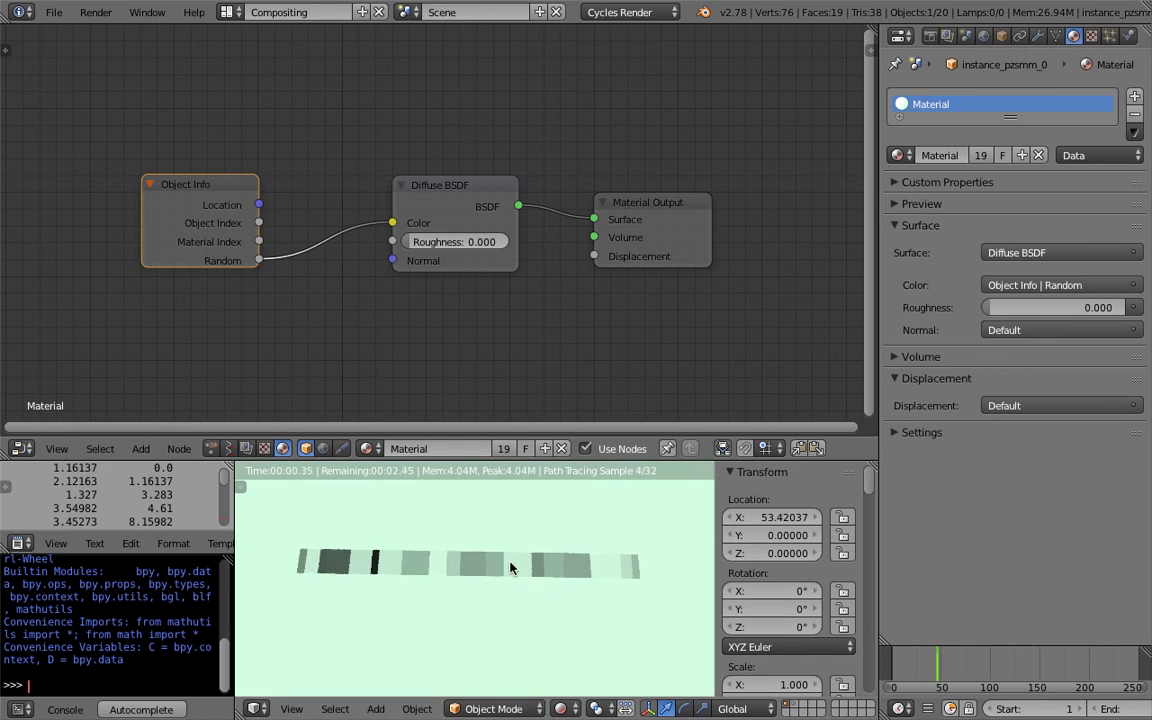
# Step: Save the file and return the node editor to the Animation Nodes tree
pyautogui.moveTo(512, 566); pyautogui.dragTo(460, 560, button='middle')
pyautogui.hotkey('ctrl', 's')
pyautogui.click(443, 557)
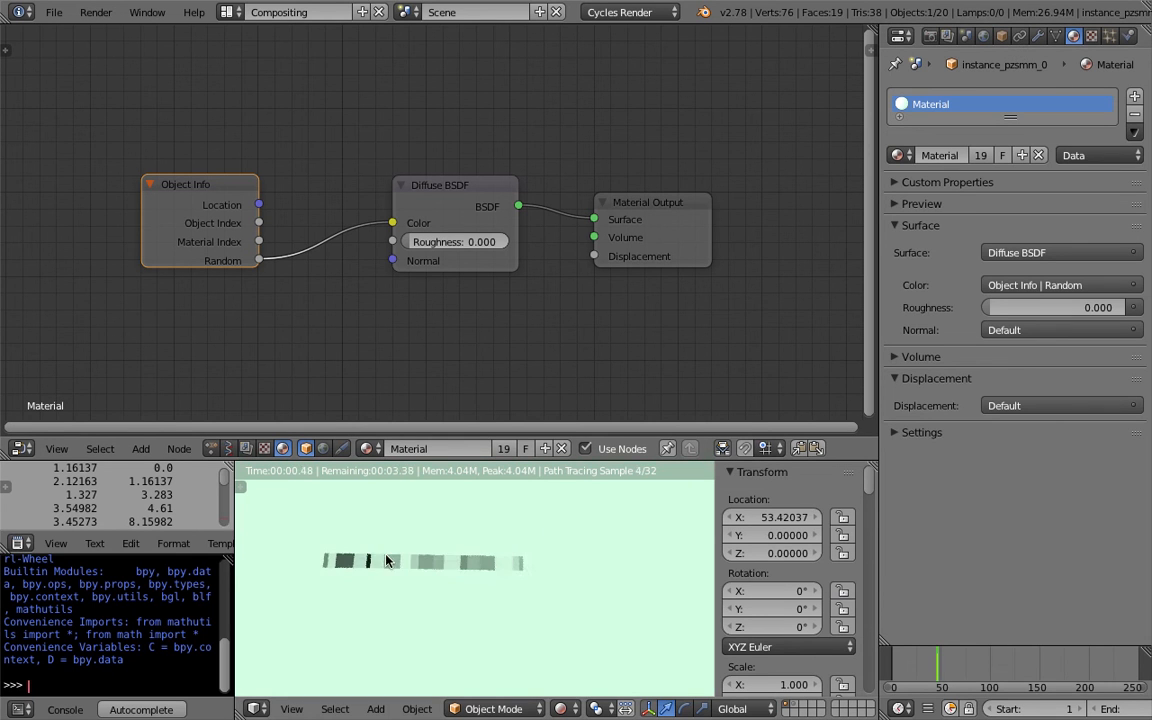
pyautogui.click(212, 449)
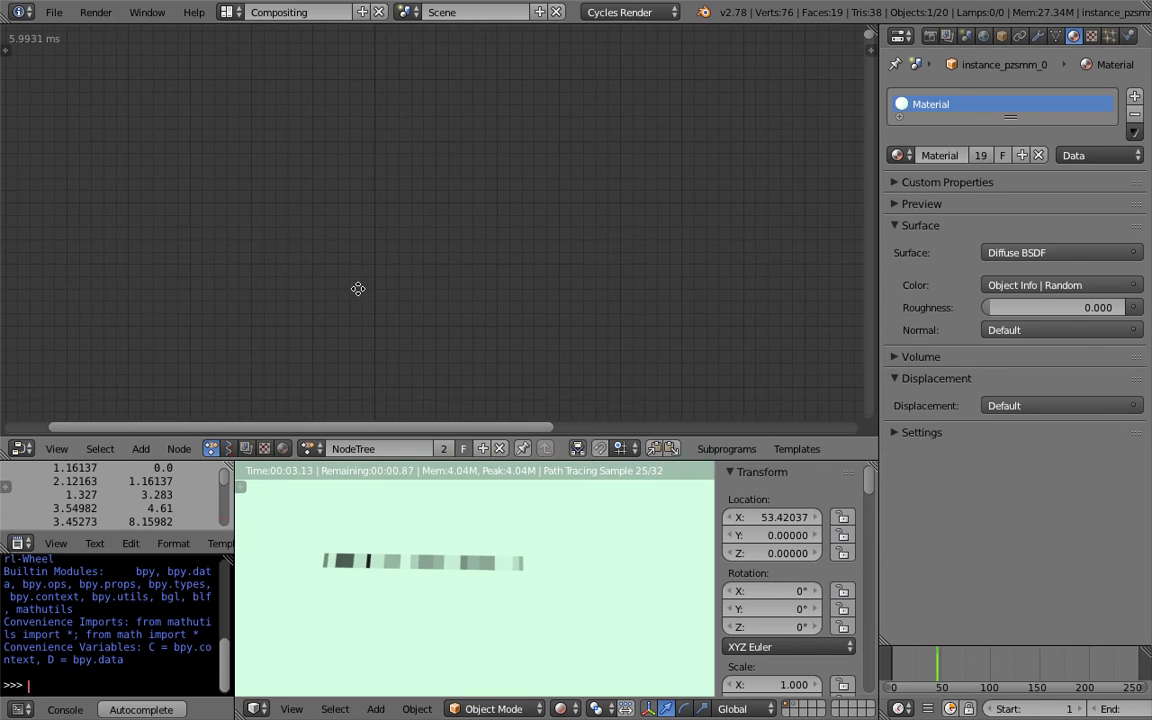
# Step: Change the Random Number node's seed to 666 and then to 760 to vary the bar sizes
pyautogui.scroll(-10, 376, 244)
pyautogui.moveTo(398, 214); pyautogui.dragTo(406, 50, button='middle')
pyautogui.scroll(4, 391, 350)
pyautogui.moveTo(391, 355); pyautogui.dragTo(391, 331, button='middle')
pyautogui.scroll(5, 391, 331)
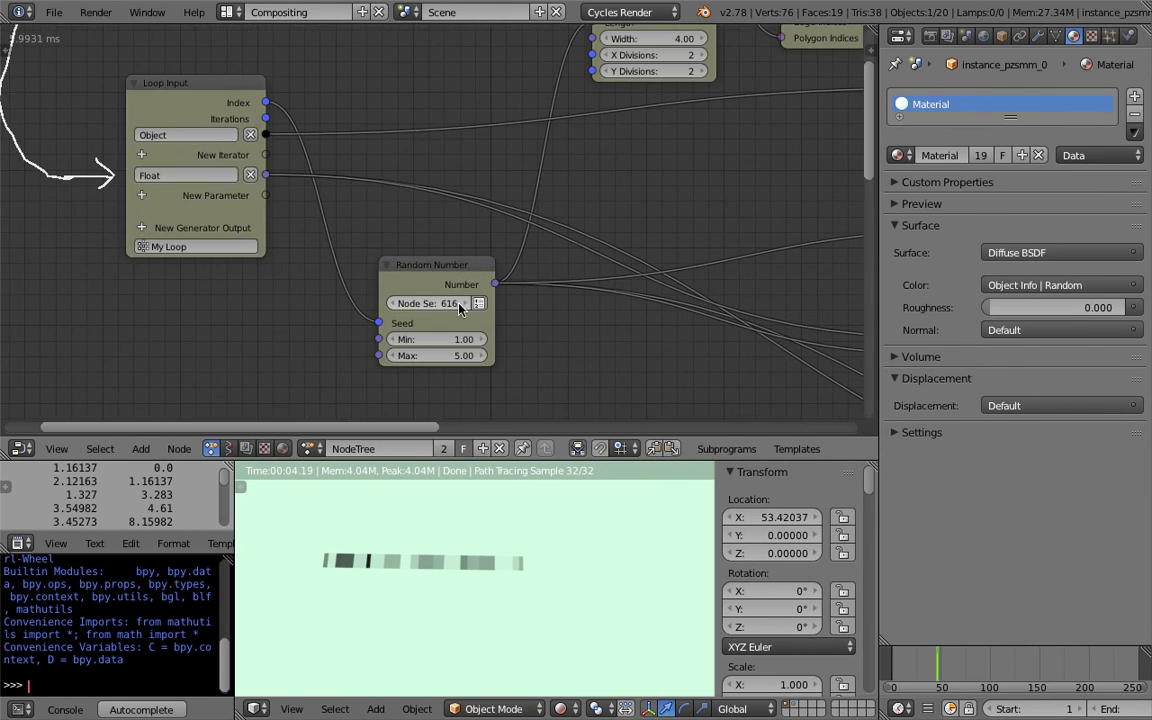
pyautogui.moveTo(447, 304); pyautogui.dragTo(500, 304)
pyautogui.moveTo(376, 318); pyautogui.dragTo(398, 254, button='middle')
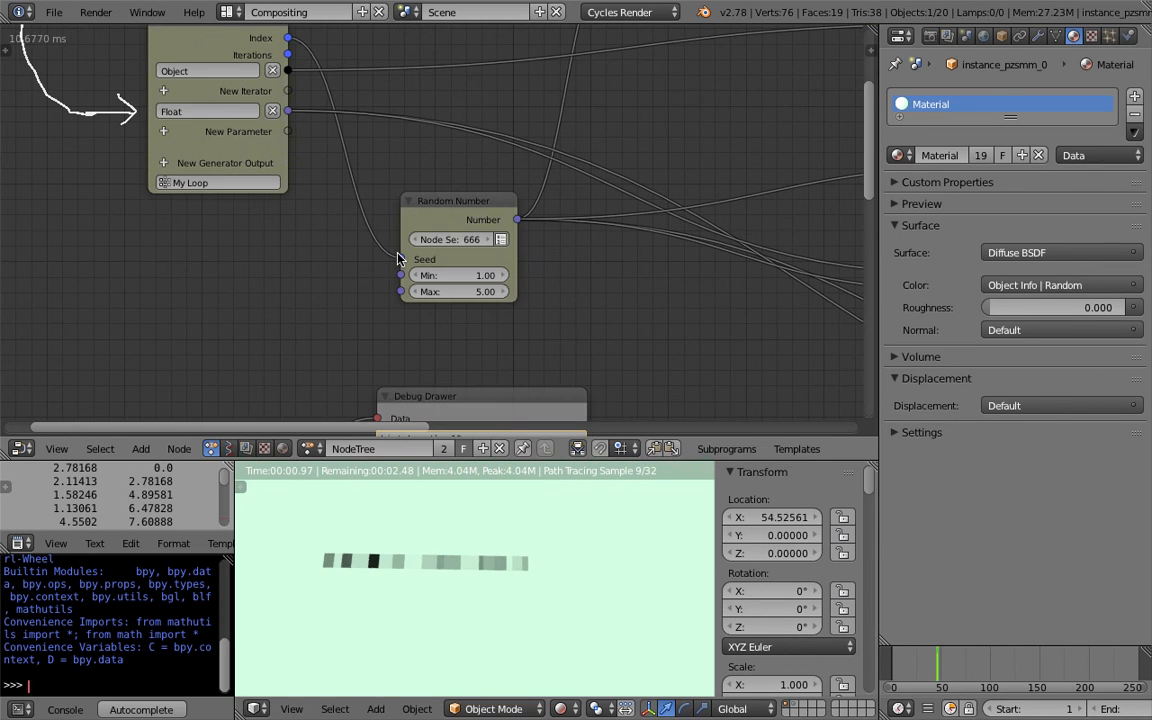
pyautogui.moveTo(450, 240); pyautogui.dragTo(491, 240)
# Step: Set the Object Instancer node's instance count to 100
pyautogui.moveTo(219, 368); pyautogui.dragTo(303, 51, button='middle')
pyautogui.moveTo(201, 275); pyautogui.dragTo(257, 247, button='middle')
pyautogui.click(150, 290)
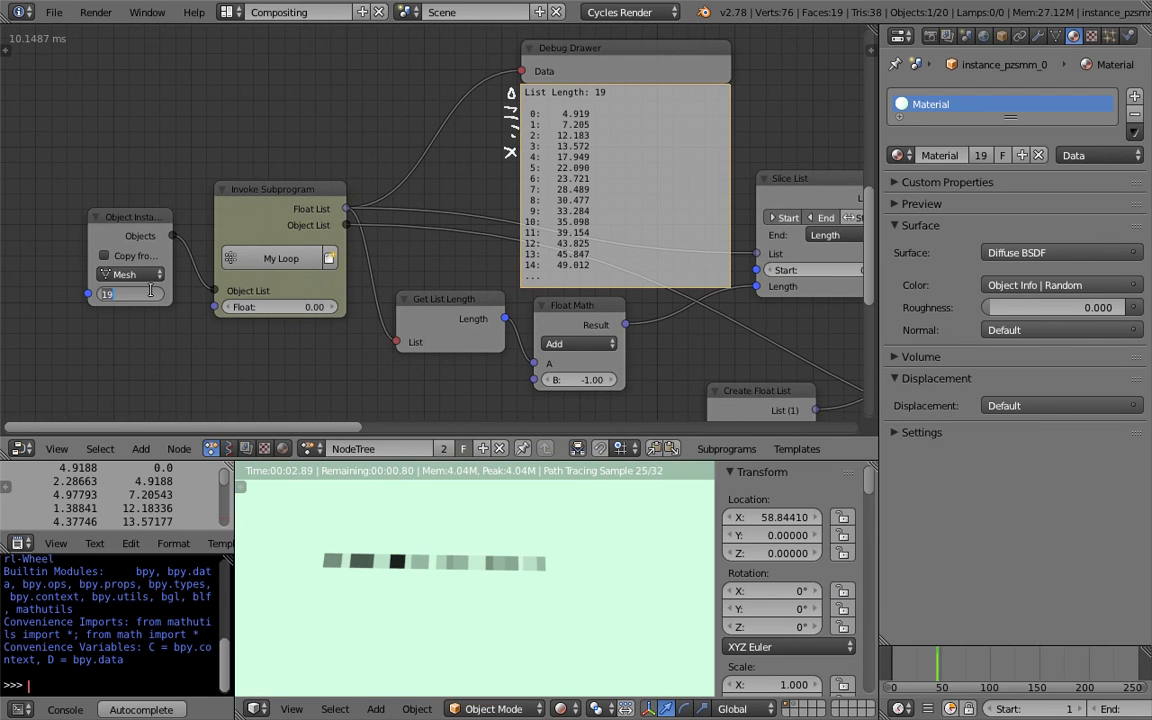
pyautogui.write('100')
pyautogui.press('Return')
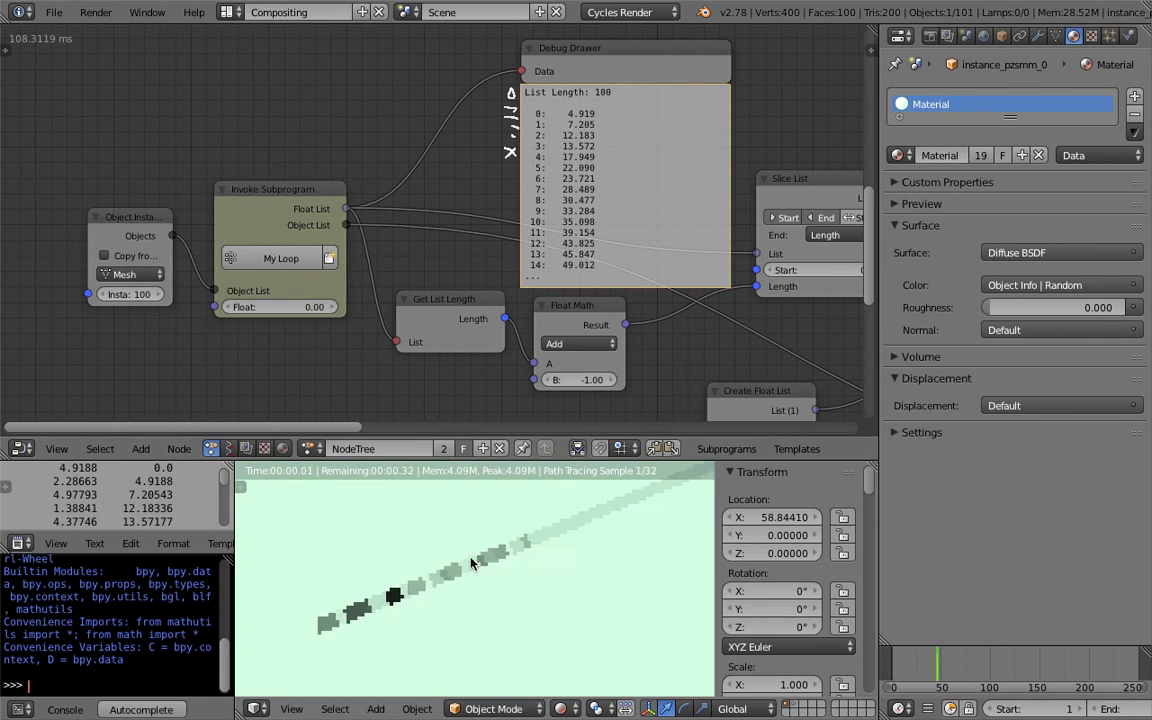
# Step: Move the timeline to about frame 74 and examine the longer row of bars in the rendered view
pyautogui.click(964, 670)
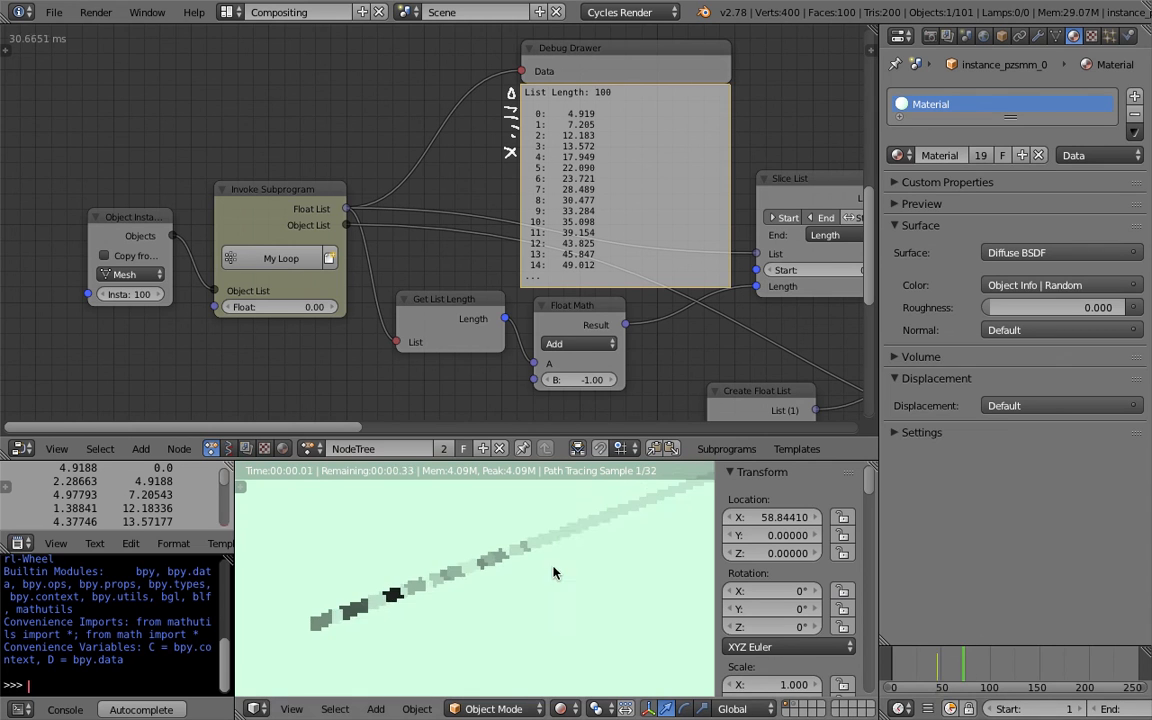
pyautogui.scroll(-1, 570, 561)
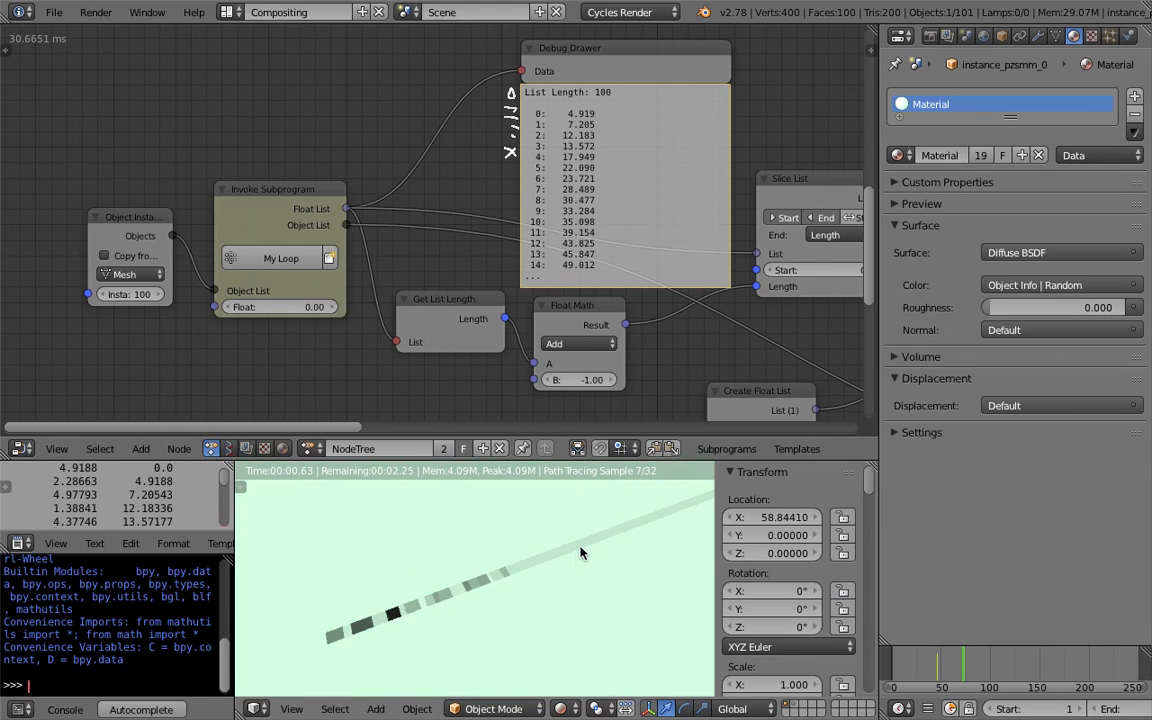
pyautogui.moveTo(572, 562); pyautogui.dragTo(534, 564, button='middle')
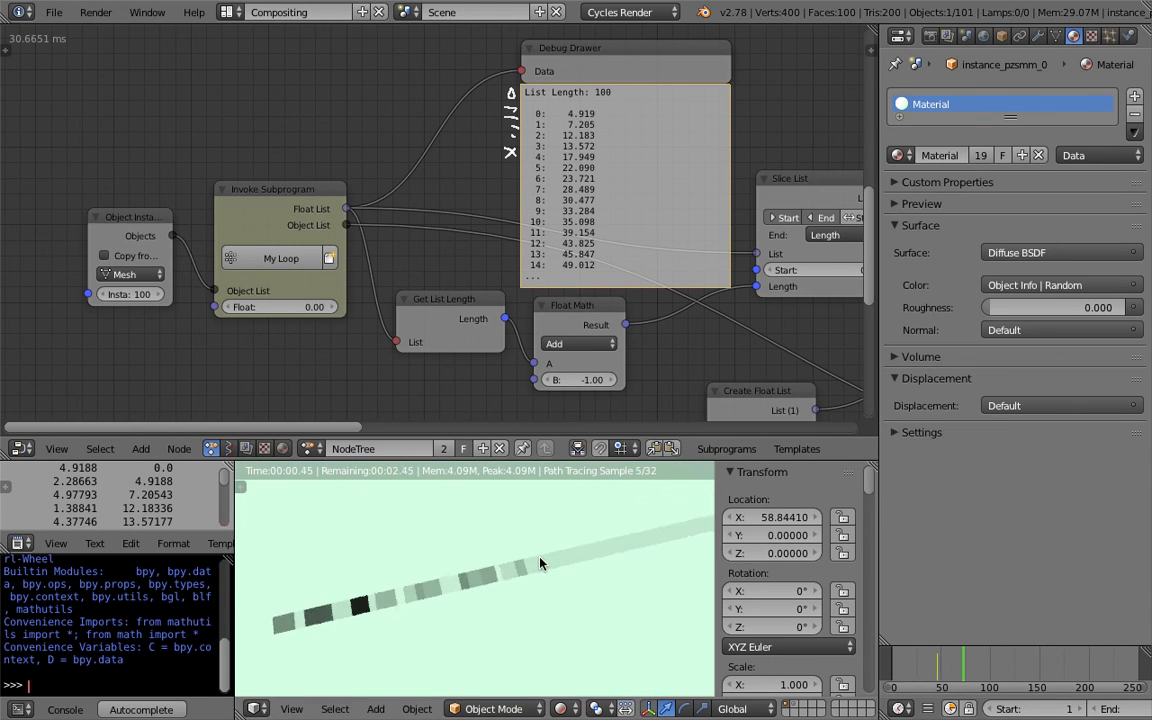
pyautogui.moveTo(386, 391); pyautogui.dragTo(385, 391, button='middle')
pyautogui.moveTo(543, 584); pyautogui.dragTo(500, 577, button='middle')
# Step: Set the Invoke Subprogram node's Float input to 0
pyautogui.moveTo(305, 307)
pyautogui.mouseDown()
pyautogui.moveTo(330, 307)
pyautogui.moveTo(305, 307)
pyautogui.mouseUp()
pyautogui.click(305, 307)
pyautogui.write('0')
pyautogui.press('Return')
# Step: Switch the 3D view to Solid shading and back to Rendered to compare how the bars look
pyautogui.click(561, 708)
pyautogui.click(587, 647)
pyautogui.click(561, 708)
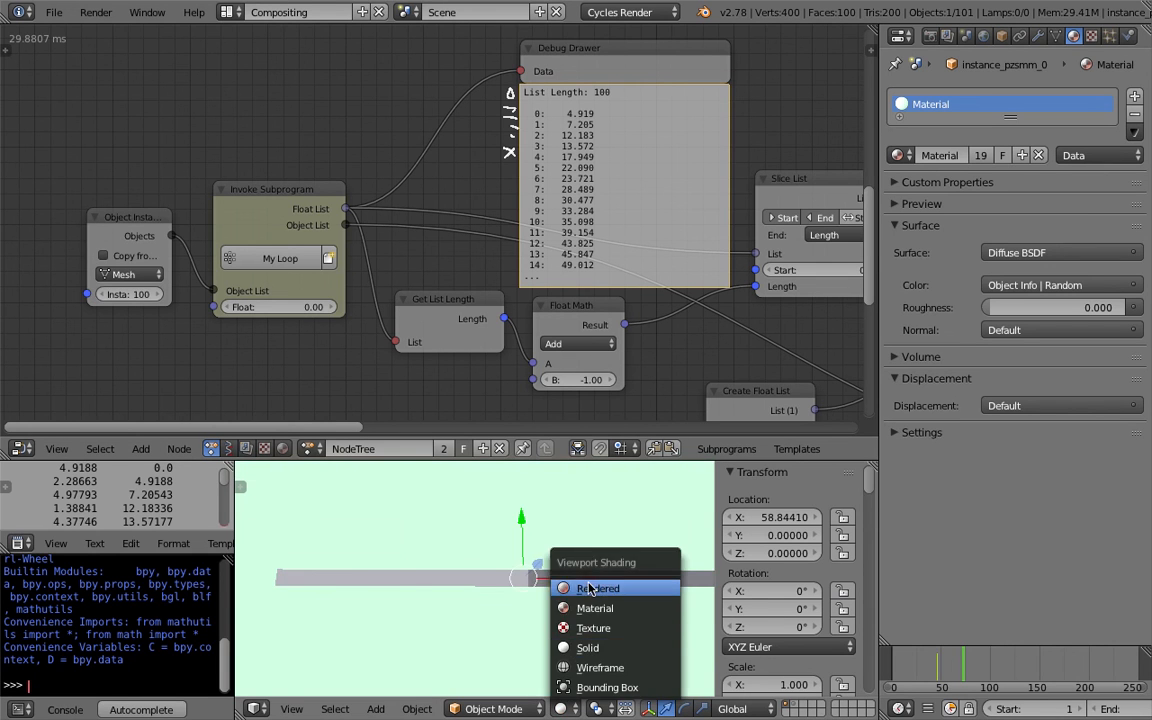
pyautogui.click(589, 588)
pyautogui.moveTo(589, 588)
pyautogui.mouseDown(button='middle')
pyautogui.moveTo(571, 571)
pyautogui.moveTo(600, 554)
pyautogui.mouseUp(button='middle')
# Step: Show the bars in wireframe and select individual instances to check whether they have a material
pyautogui.rightClick(573, 577)
pyautogui.press('z')
pyautogui.rightClick(614, 538)
pyautogui.scroll(-2, 612, 541)
pyautogui.rightClick(553, 566)
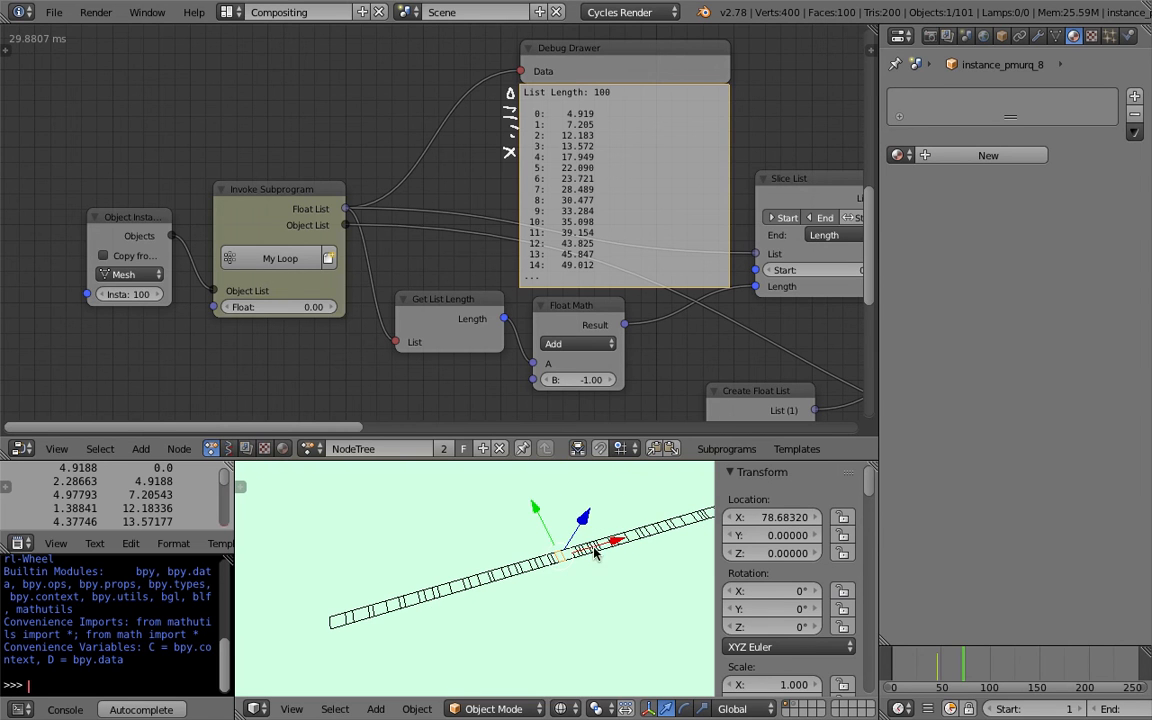
pyautogui.rightClick(654, 530)
# Step: View the whole row of bars and toggle the selection of all objects
pyautogui.scroll(-3, 651, 530)
pyautogui.keyDown('shift'); pyautogui.moveTo(600, 533); pyautogui.dragTo(487, 560, button='middle'); pyautogui.keyUp('shift')
pyautogui.scroll(-3, 480, 562)
pyautogui.press('a')
pyautogui.press('a')
pyautogui.press('a')
pyautogui.press('a')
pyautogui.press('a')
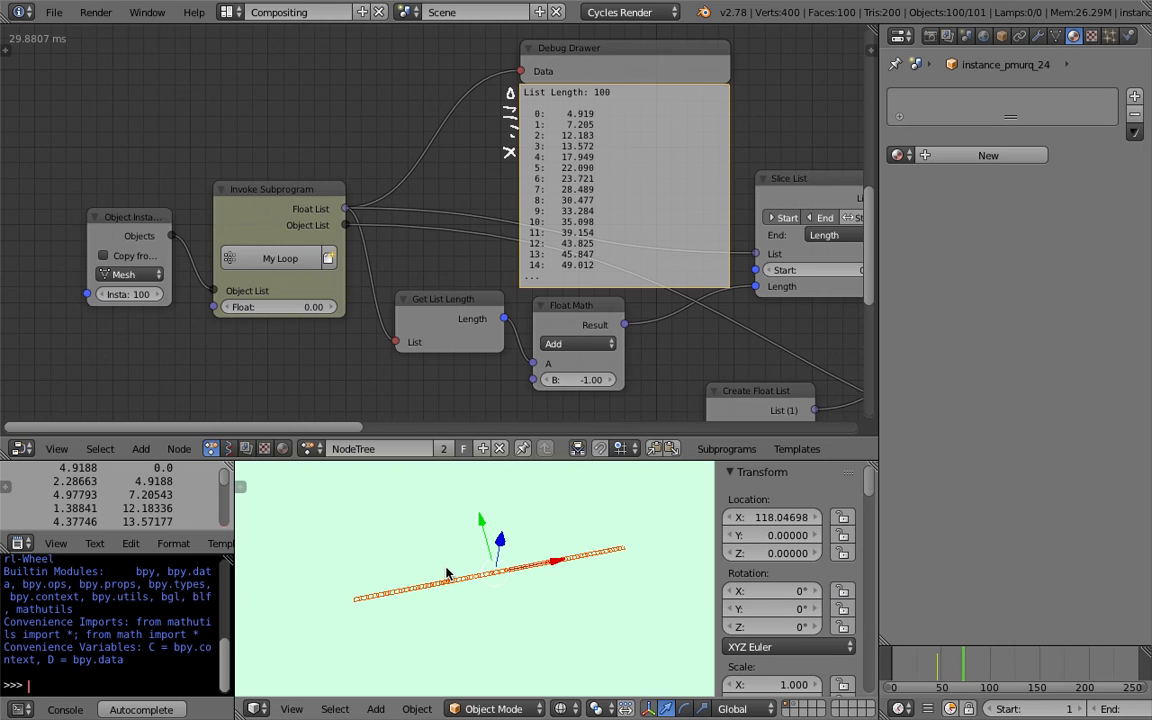
# Step: Add a Cycles Material Output node beside the Object Transforms Output node and assign it the Material material
pyautogui.moveTo(762, 235); pyautogui.dragTo(686, 237, button='middle')
pyautogui.scroll(-3, 686, 237)
pyautogui.moveTo(858, 262); pyautogui.dragTo(258, 158, button='middle')
pyautogui.scroll(-3, 440, 175)
pyautogui.moveTo(742, 360); pyautogui.dragTo(594, 567, button='middle')
pyautogui.moveTo(570, 40); pyautogui.dragTo(590, 252, button='middle')
pyautogui.hotkey('shift', 'a')
pyautogui.click(621, 228)
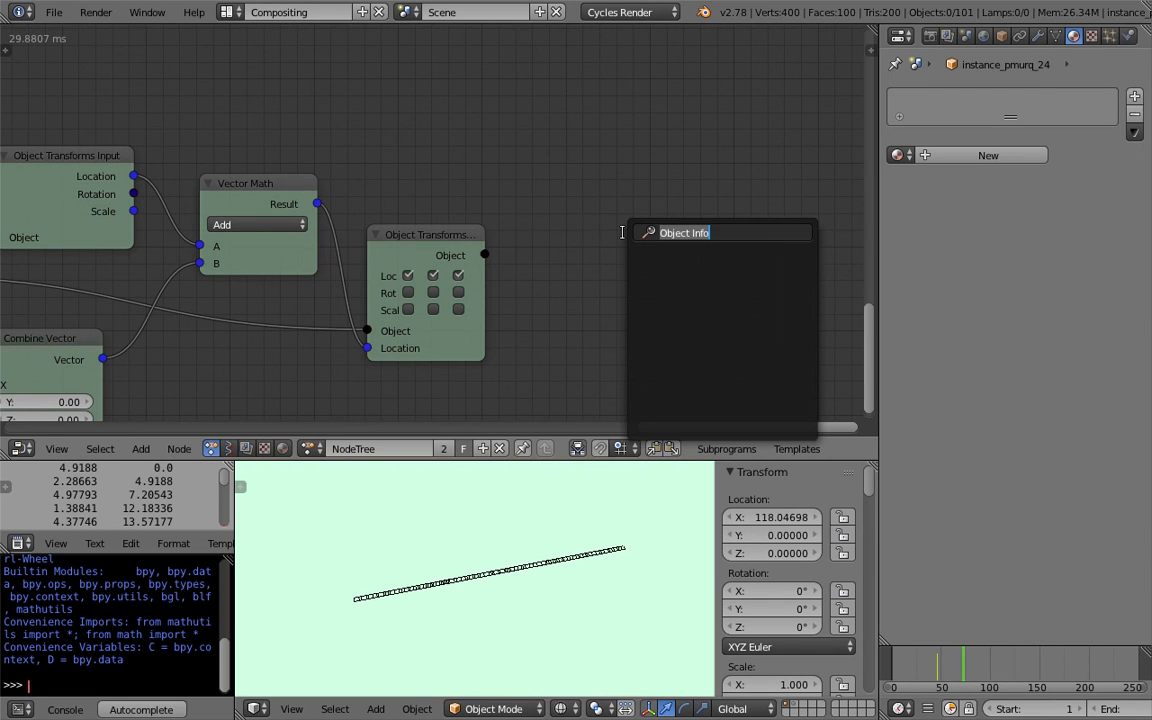
pyautogui.write('node')
pyautogui.write('material')
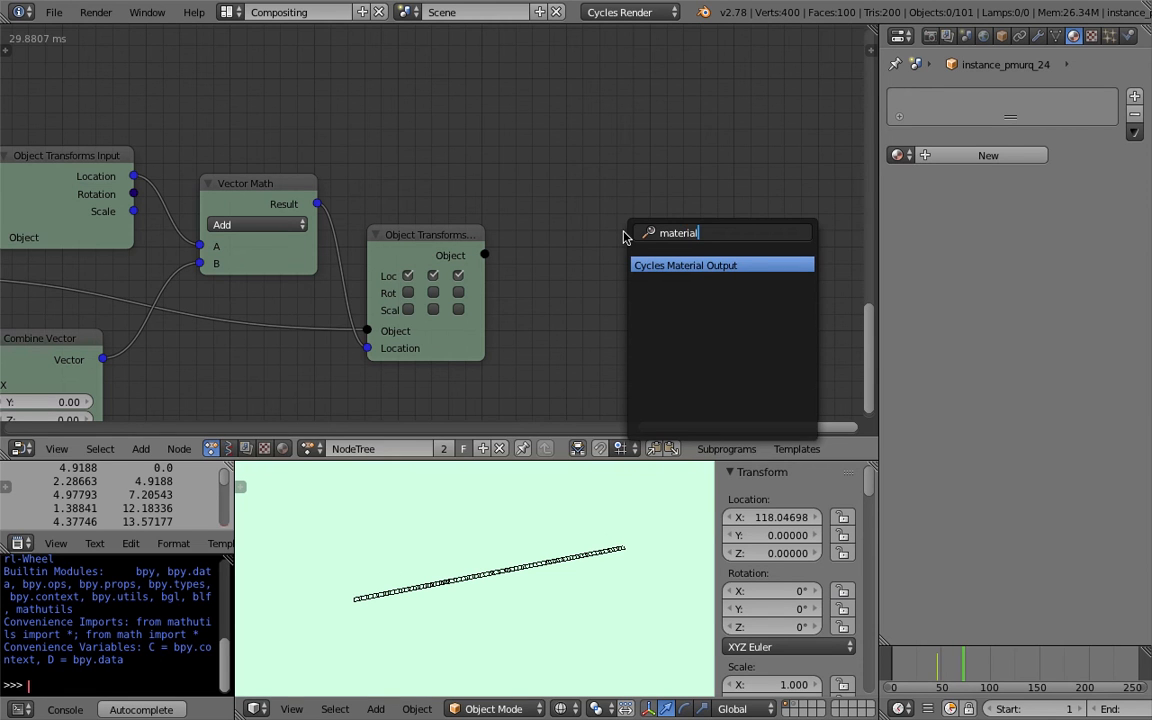
pyautogui.press('Return')
pyautogui.click(563, 231)
pyautogui.click(580, 261)
pyautogui.click(603, 289)
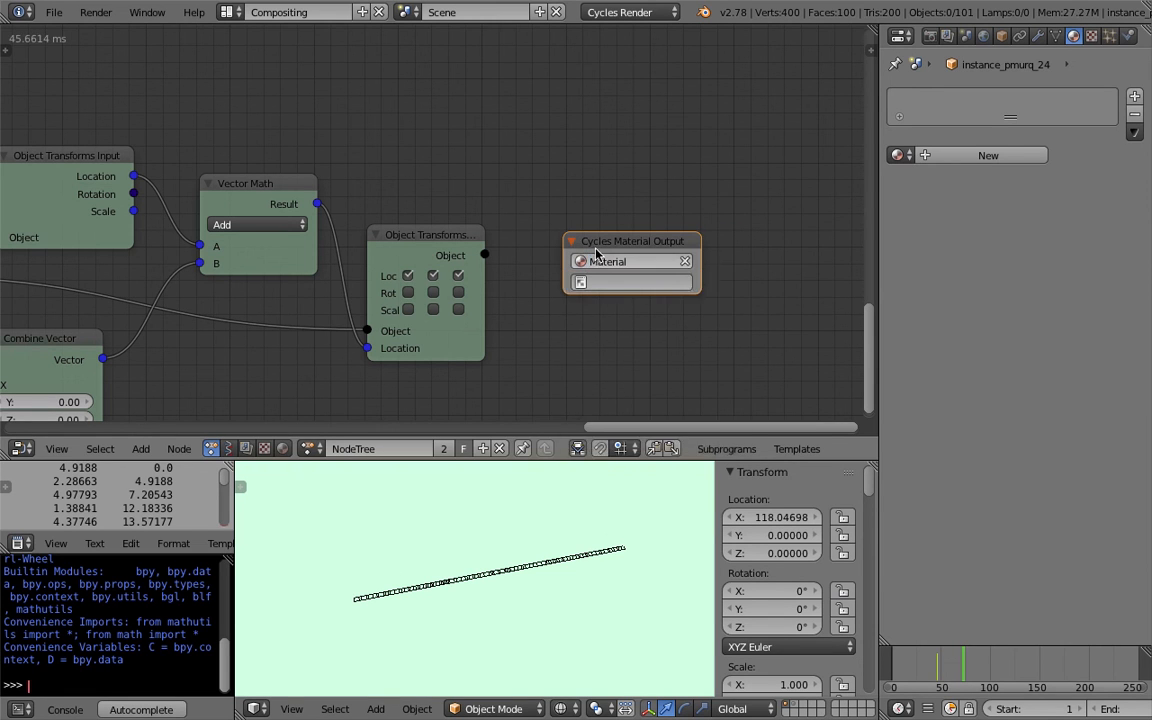
pyautogui.moveTo(596, 253); pyautogui.dragTo(581, 250)
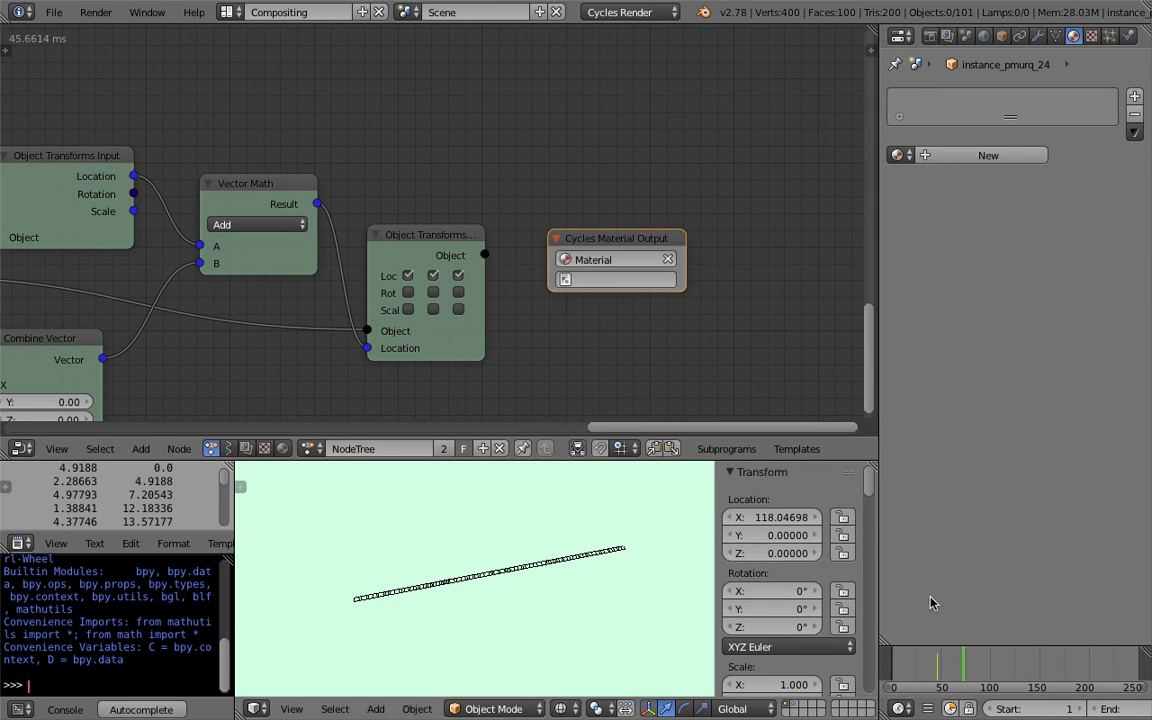
# Step: Preview the bars in Rendered shading and return the 3D view to Solid
pyautogui.click(561, 709)
pyautogui.click(566, 591)
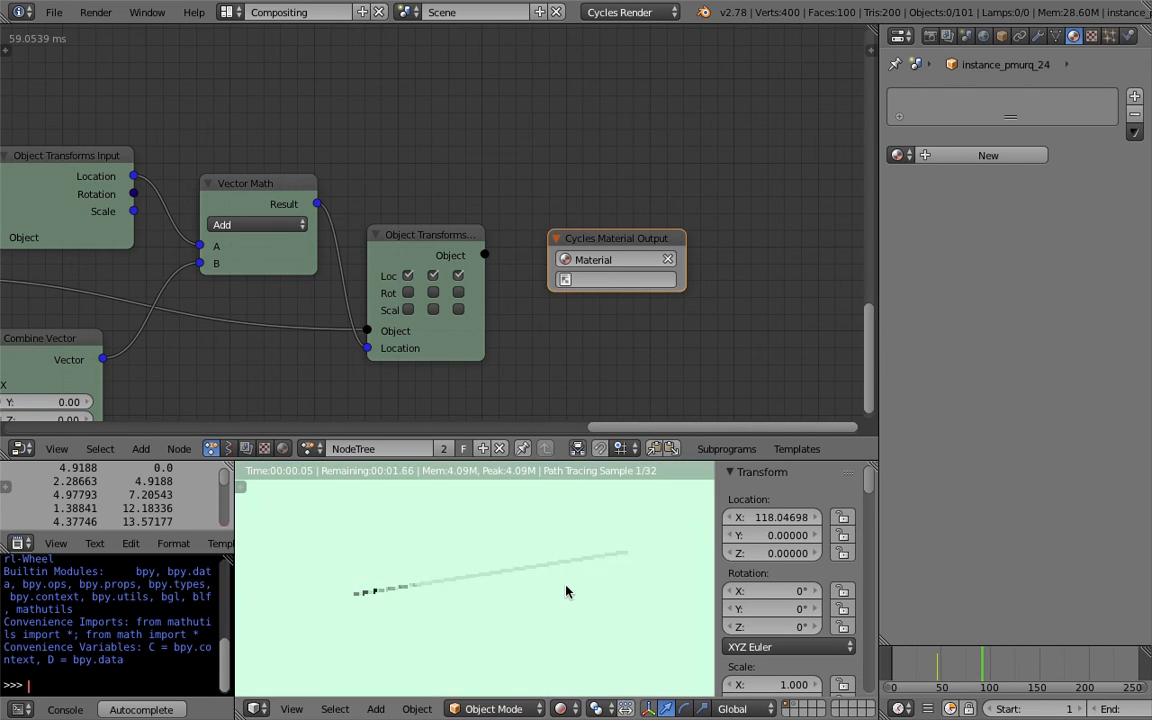
pyautogui.click(561, 709)
pyautogui.click(600, 648)
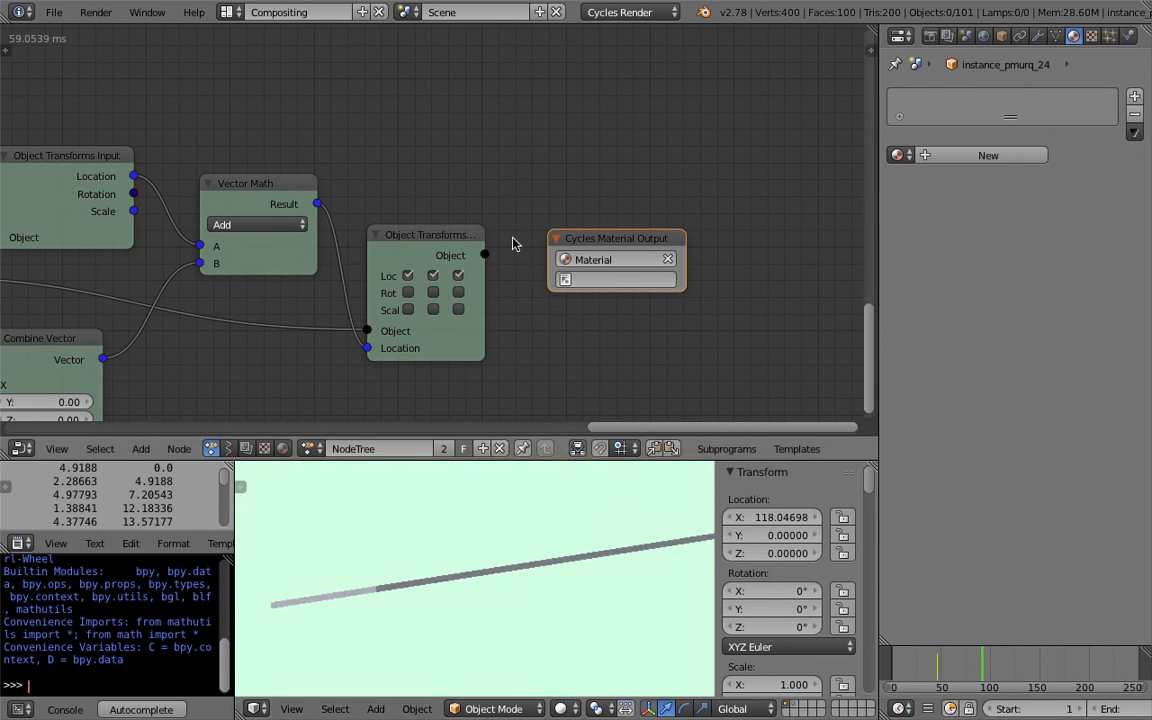
# Step: Try Object Info and Material Output as the Cycles Material Output node's target, and delete the node
pyautogui.click(575, 279)
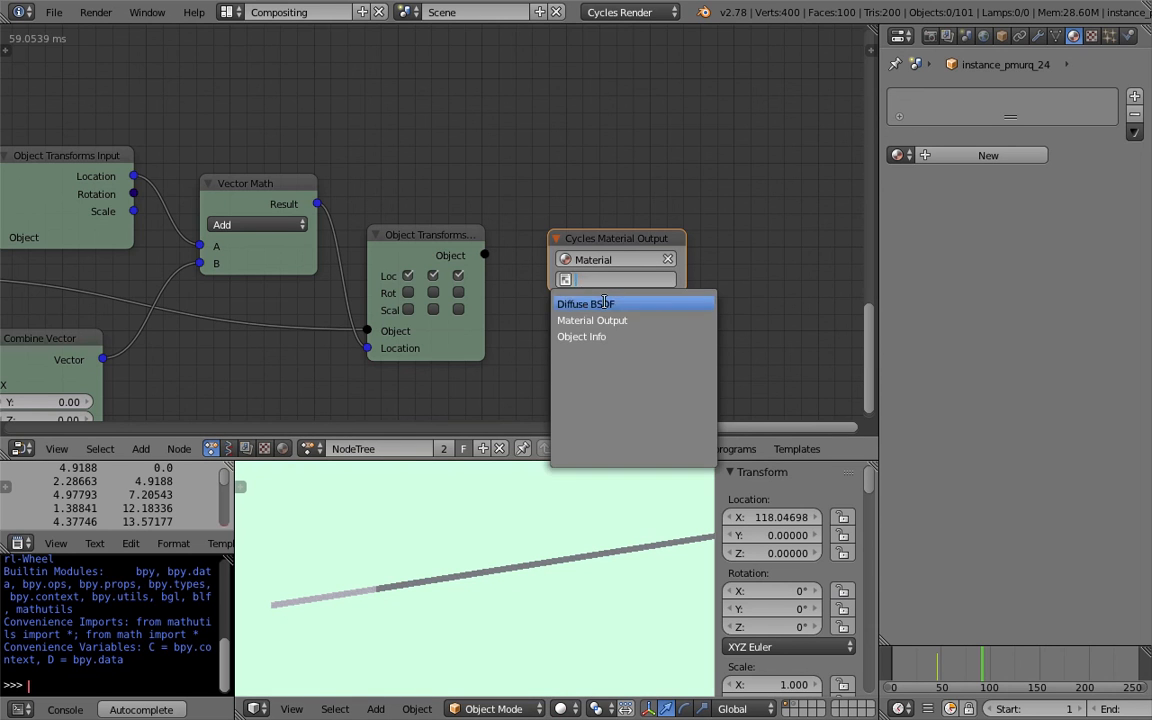
pyautogui.click(607, 336)
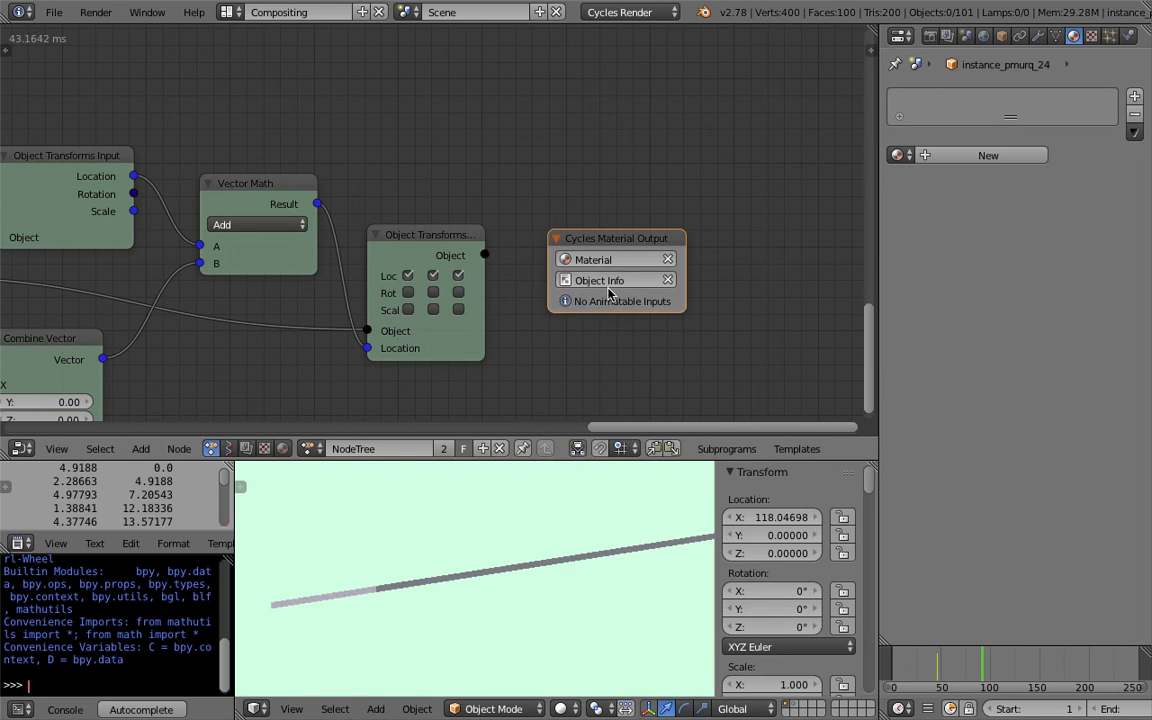
pyautogui.click(608, 285)
pyautogui.click(607, 319)
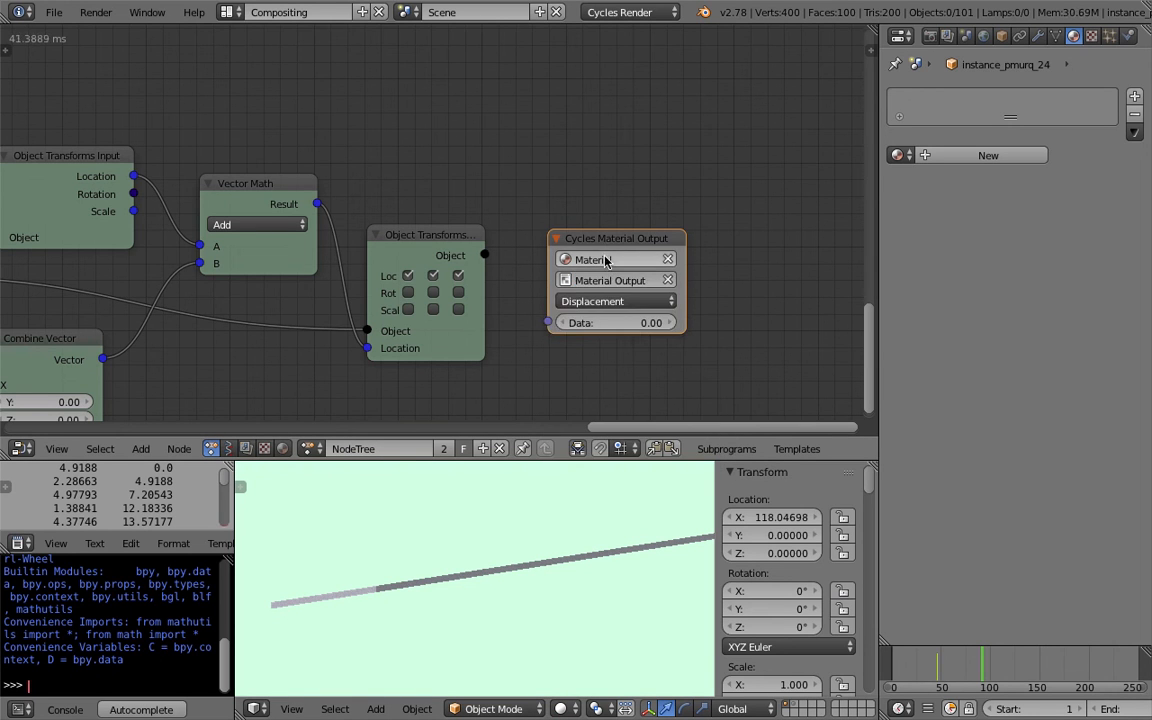
pyautogui.press('x')
pyautogui.scroll(-2, 524, 268)
pyautogui.moveTo(524, 268); pyautogui.dragTo(549, 227, button='middle')
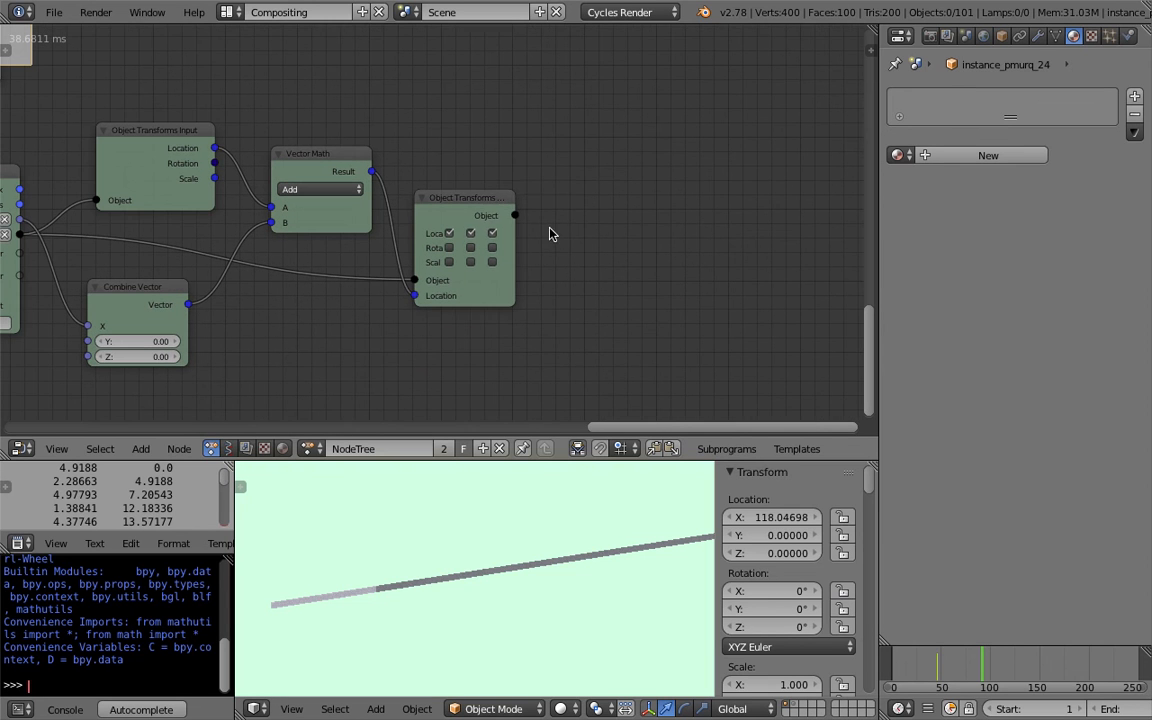
pyautogui.hotkey('shift', 'a')
pyautogui.moveTo(577, 313)
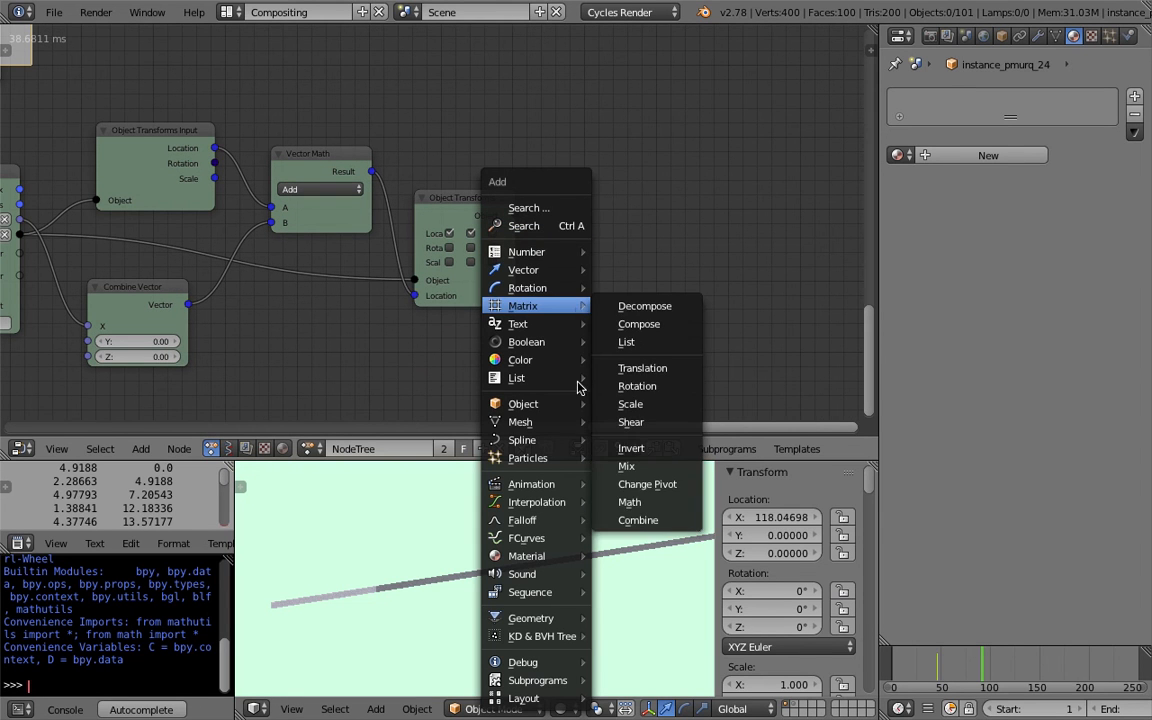
pyautogui.moveTo(577, 404)
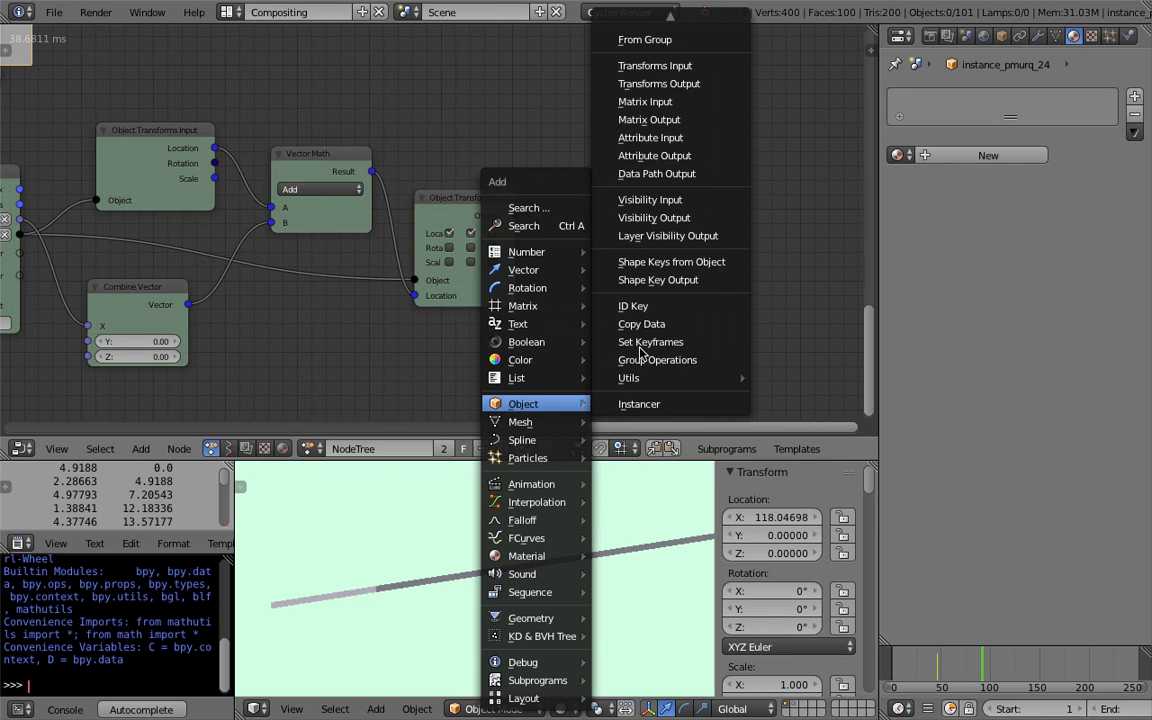
pyautogui.moveTo(489, 171); pyautogui.dragTo(577, 381, button='middle')
# Step: Select all bars with one that already has the material as the active object, and link its material to the rest
pyautogui.moveTo(522, 257); pyautogui.dragTo(517, 380, button='middle')
pyautogui.scroll(-6, 517, 382)
pyautogui.moveTo(508, 277)
pyautogui.mouseDown(button='middle')
pyautogui.moveTo(527, 69)
pyautogui.moveTo(584, 31)
pyautogui.mouseUp(button='middle')
pyautogui.scroll(1, 518, 529)
pyautogui.moveTo(518, 529); pyautogui.dragTo(553, 557, button='middle')
pyautogui.press('a')
pyautogui.scroll(5, 540, 554)
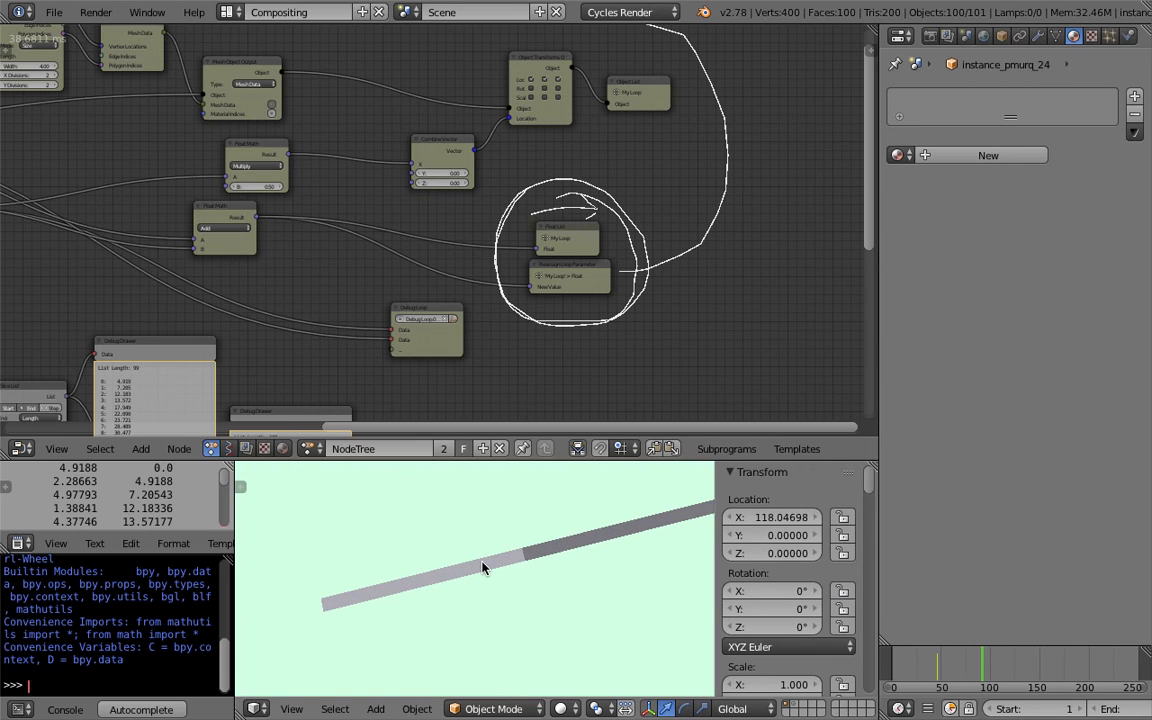
pyautogui.keyDown('shift'); pyautogui.rightClick(482, 567); pyautogui.keyUp('shift')
pyautogui.hotkey('ctrl', 'l')
pyautogui.click(483, 488)
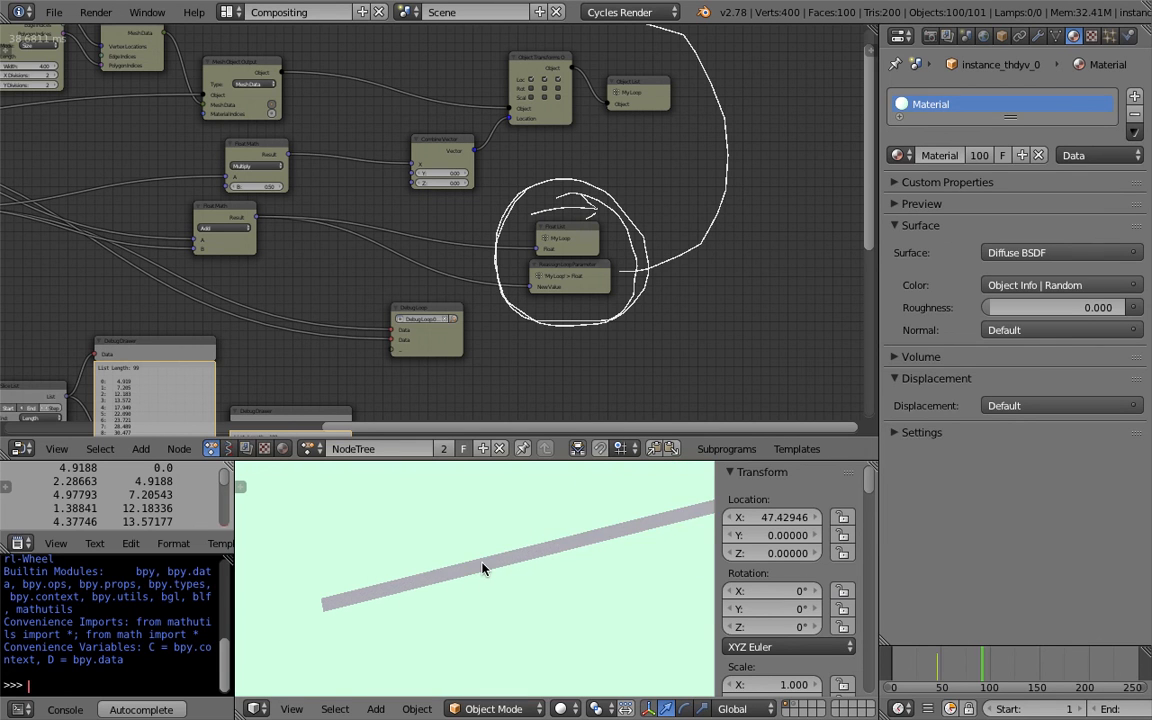
# Step: Set the 3D view shading to Rendered to preview the material on all bars
pyautogui.click(573, 707)
pyautogui.click(590, 589)
pyautogui.moveTo(487, 589)
pyautogui.mouseDown(button='middle')
pyautogui.moveTo(628, 577)
pyautogui.moveTo(510, 588)
pyautogui.moveTo(386, 571)
pyautogui.moveTo(448, 565)
pyautogui.mouseUp(button='middle')
# Step: Try widths of 6, 10 and 20 in the Grid Mesh node to make the bars taller
pyautogui.moveTo(352, 230); pyautogui.dragTo(409, 298, button='middle')
pyautogui.moveTo(187, 178); pyautogui.dragTo(470, 340, button='middle')
pyautogui.scroll(1, 470, 340)
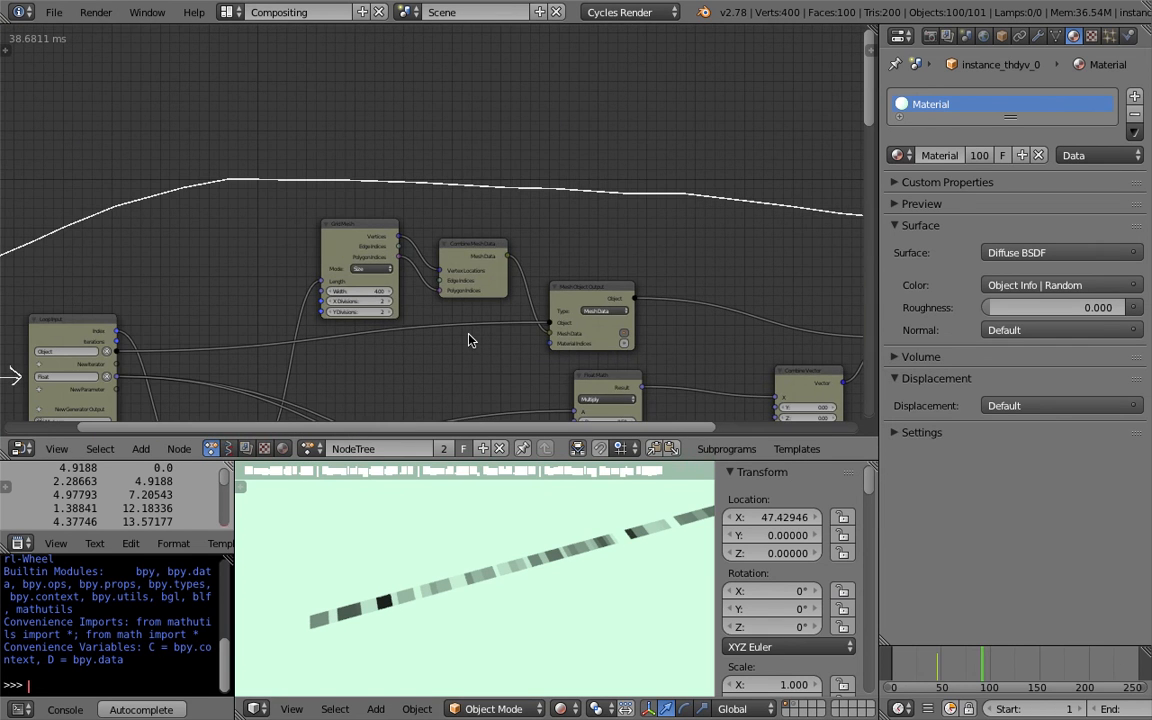
pyautogui.scroll(2, 470, 340)
pyautogui.scroll(1, 404, 266)
pyautogui.click(405, 294)
pyautogui.write('6')
pyautogui.press('Return')
pyautogui.click(405, 294)
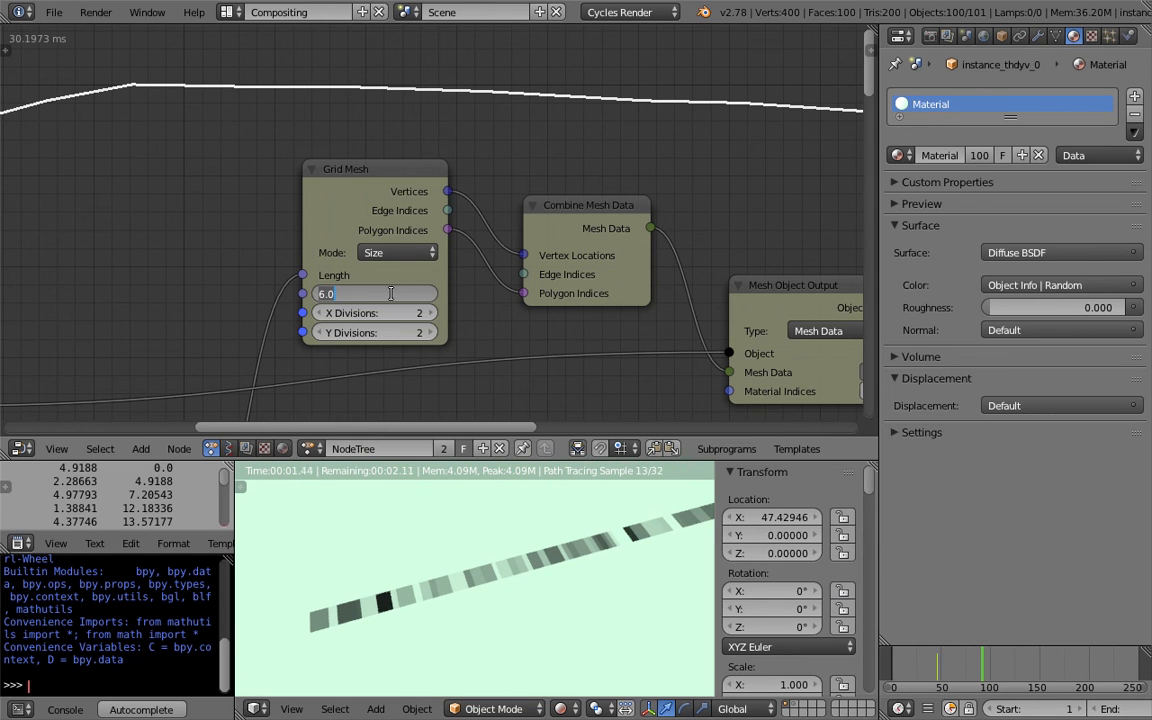
pyautogui.write('10')
pyautogui.press('Return')
pyautogui.click(384, 294)
pyautogui.write('20')
pyautogui.press('Return')
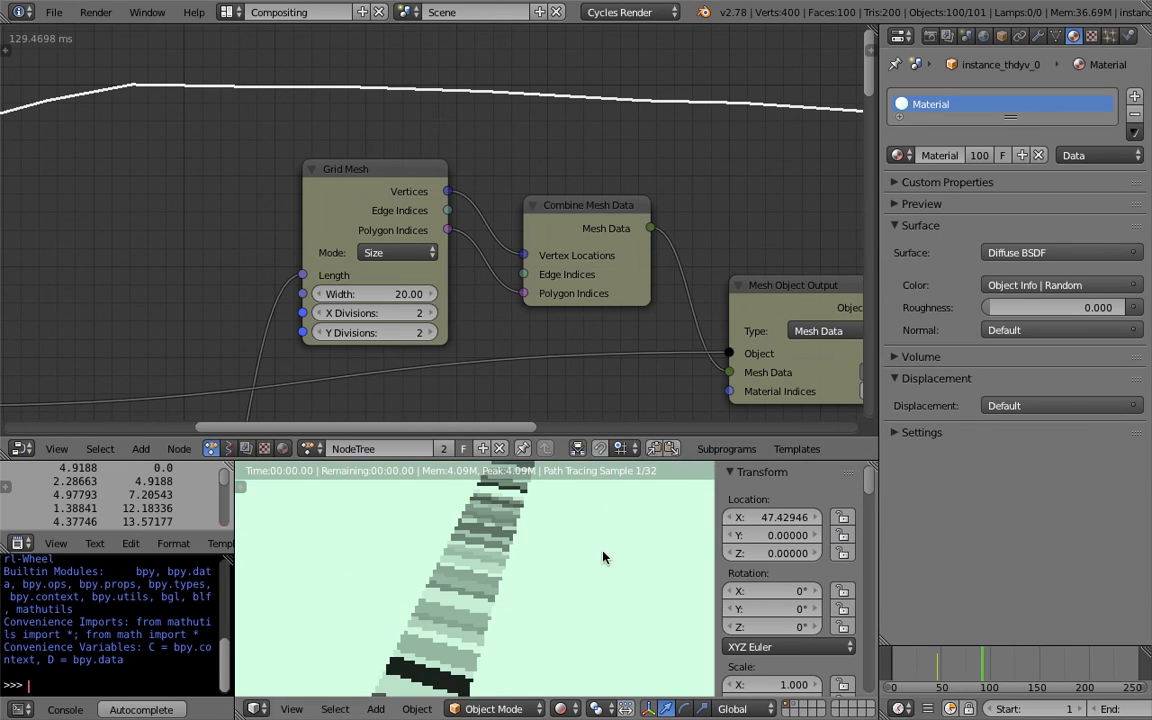
# Step: Set the Grid Mesh node's Width to 50 and inspect the stretched bars from other angles
pyautogui.click(399, 292)
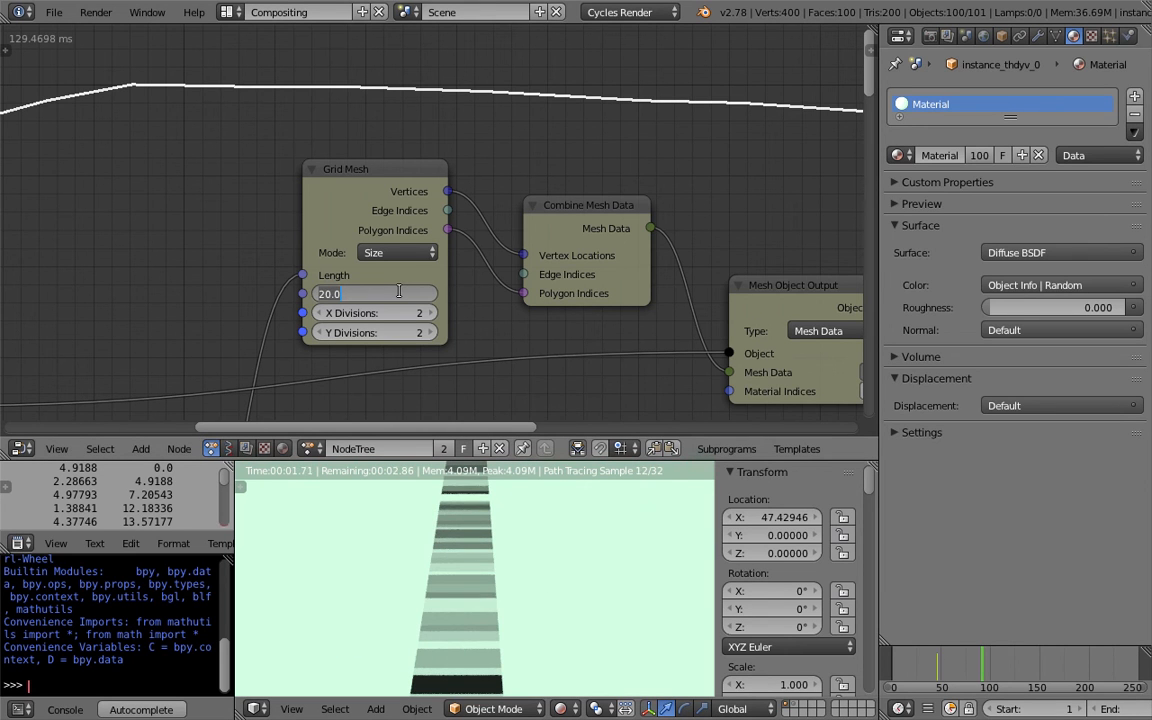
pyautogui.write('50')
pyautogui.press('Return')
pyautogui.moveTo(480, 512); pyautogui.dragTo(432, 602, button='middle')
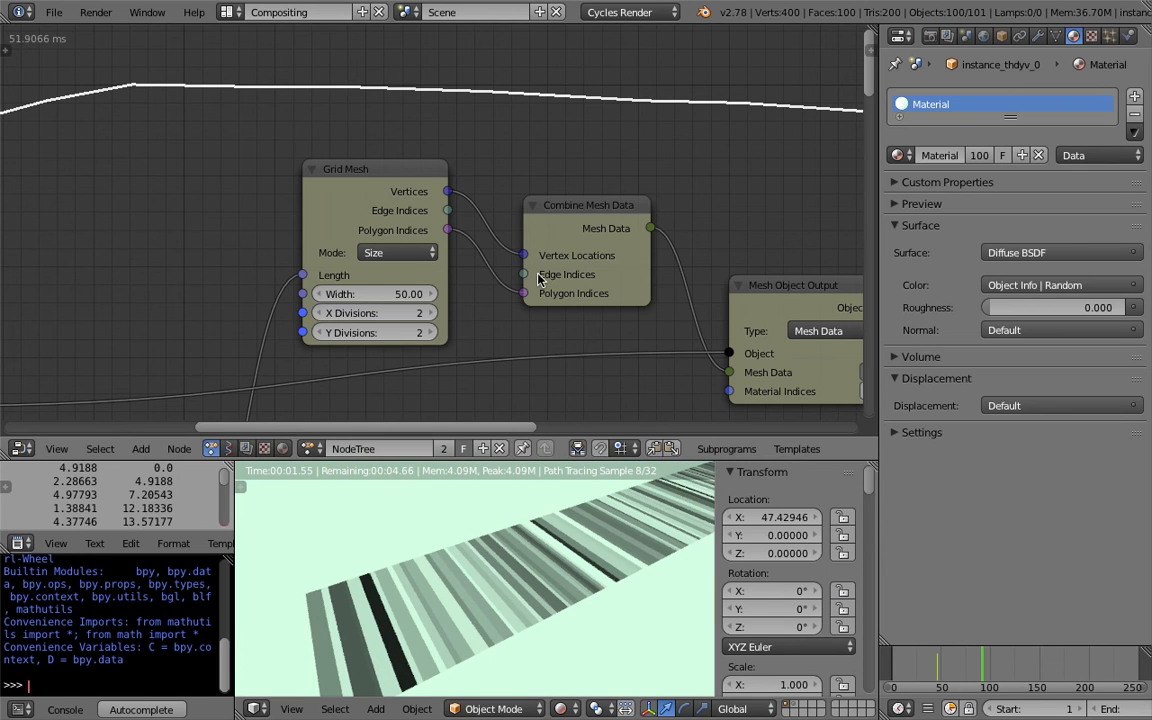
pyautogui.moveTo(465, 507); pyautogui.dragTo(440, 600, button='middle')
# Step: Set the Random Number node's Min to 0.2 and Max to 10 to widen the range of bar sizes
pyautogui.moveTo(350, 319); pyautogui.dragTo(408, 175, button='middle')
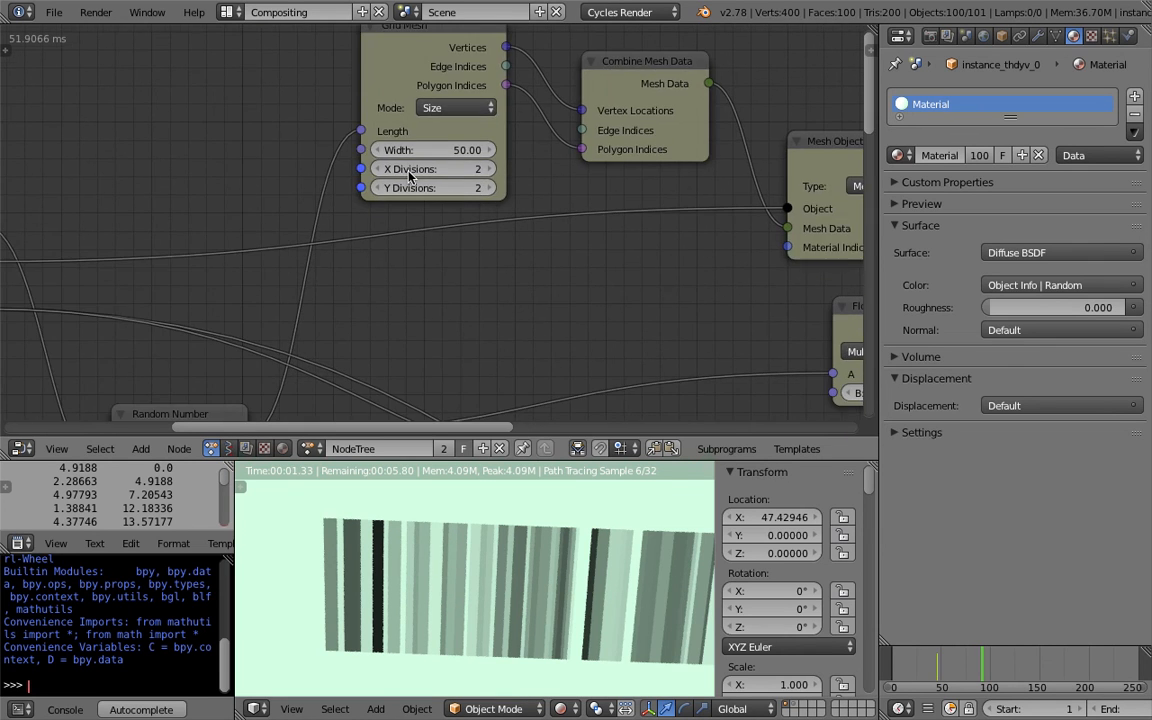
pyautogui.scroll(-2, 408, 175)
pyautogui.moveTo(200, 380); pyautogui.dragTo(490, 70, button='middle')
pyautogui.moveTo(425, 590); pyautogui.dragTo(460, 550, button='middle')
pyautogui.moveTo(486, 233); pyautogui.dragTo(500, 231, button='middle')
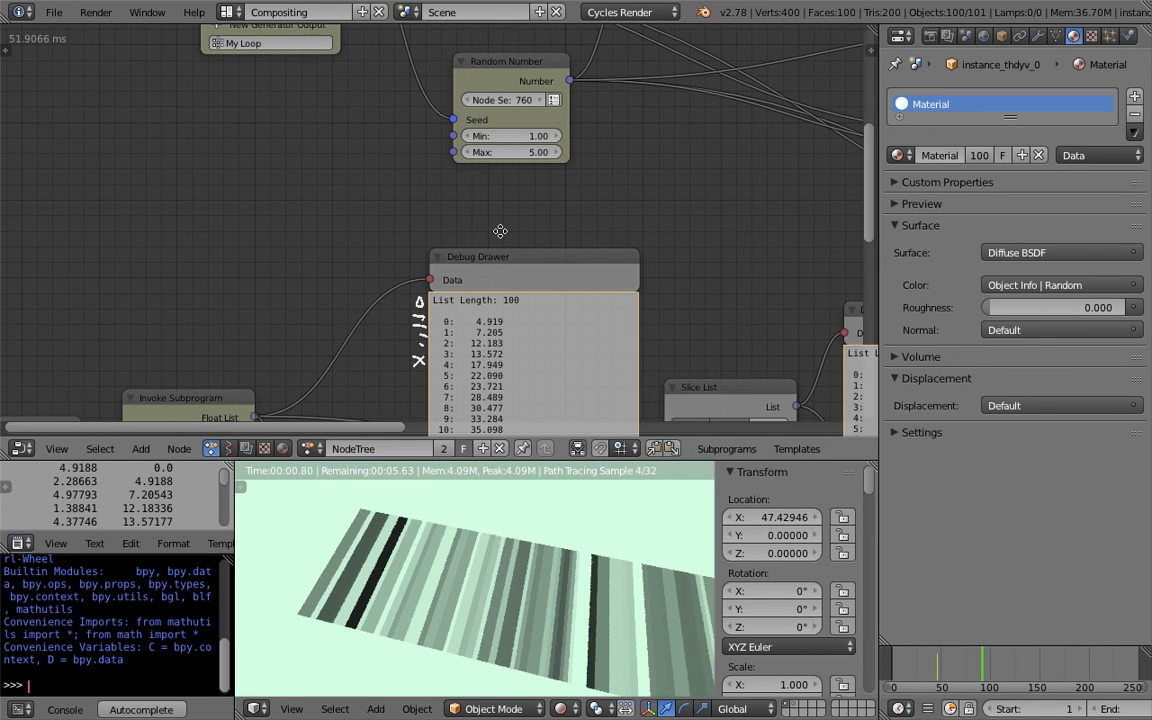
pyautogui.scroll(1, 500, 231)
pyautogui.click(489, 146)
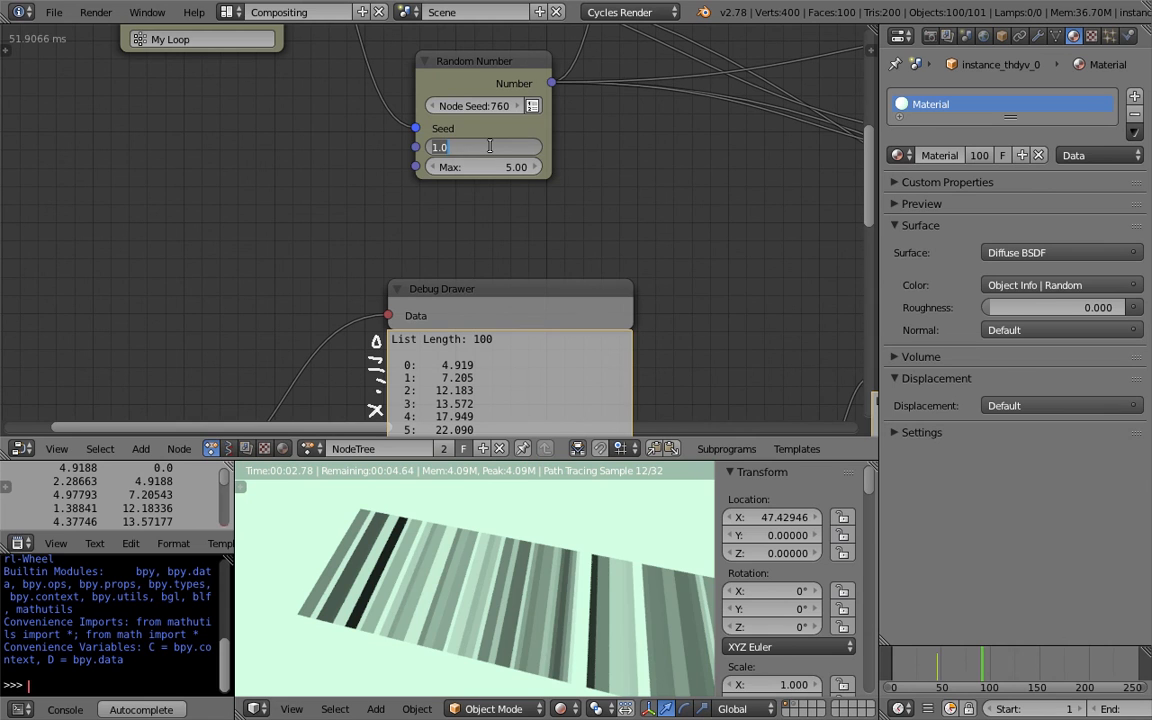
pyautogui.write('0.2')
pyautogui.press('Return')
pyautogui.click(489, 167)
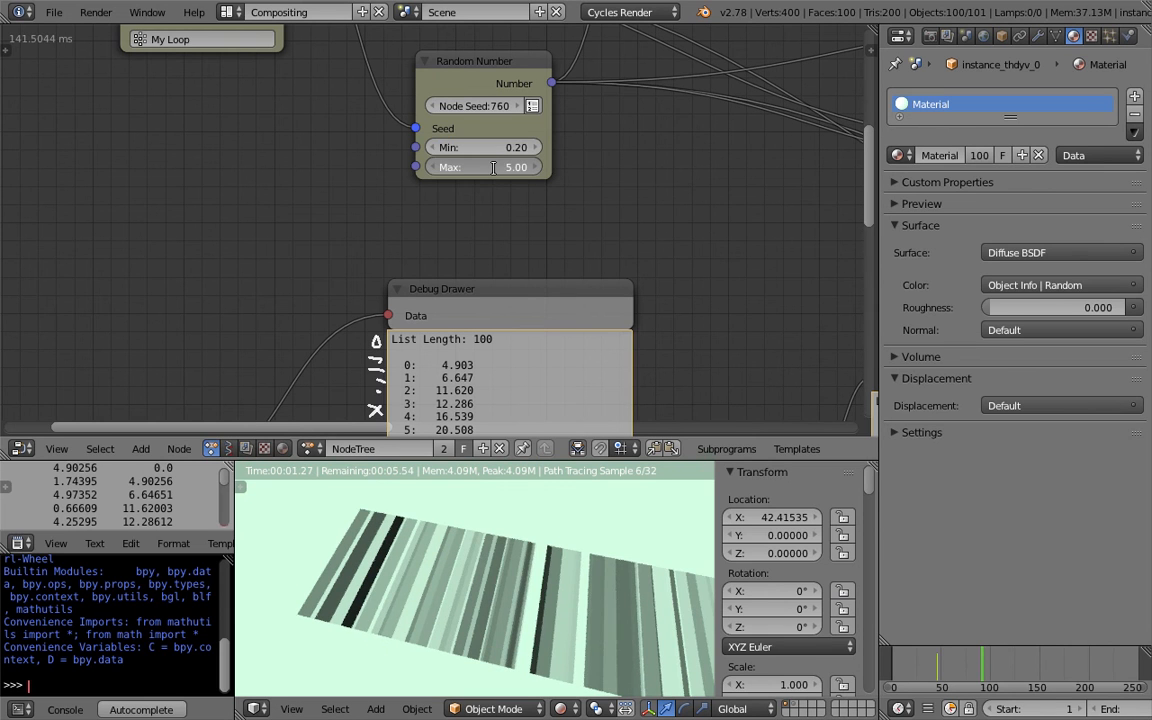
pyautogui.write('10')
pyautogui.press('Return')
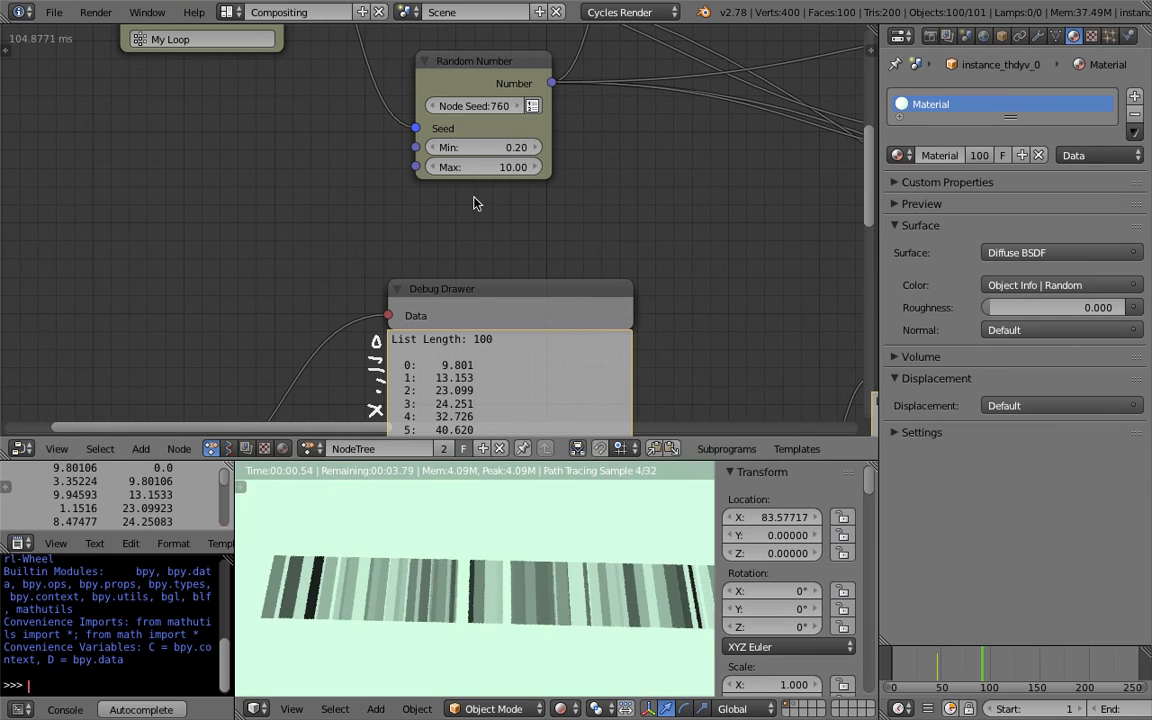
# Step: Change the Random Number node's seed to 916 and review the resulting bars and node tree
pyautogui.moveTo(475, 106); pyautogui.dragTo(530, 106)
pyautogui.moveTo(510, 568)
pyautogui.mouseDown(button='middle')
pyautogui.moveTo(528, 526)
pyautogui.moveTo(476, 526)
pyautogui.moveTo(528, 586)
pyautogui.moveTo(497, 555)
pyautogui.mouseUp(button='middle')
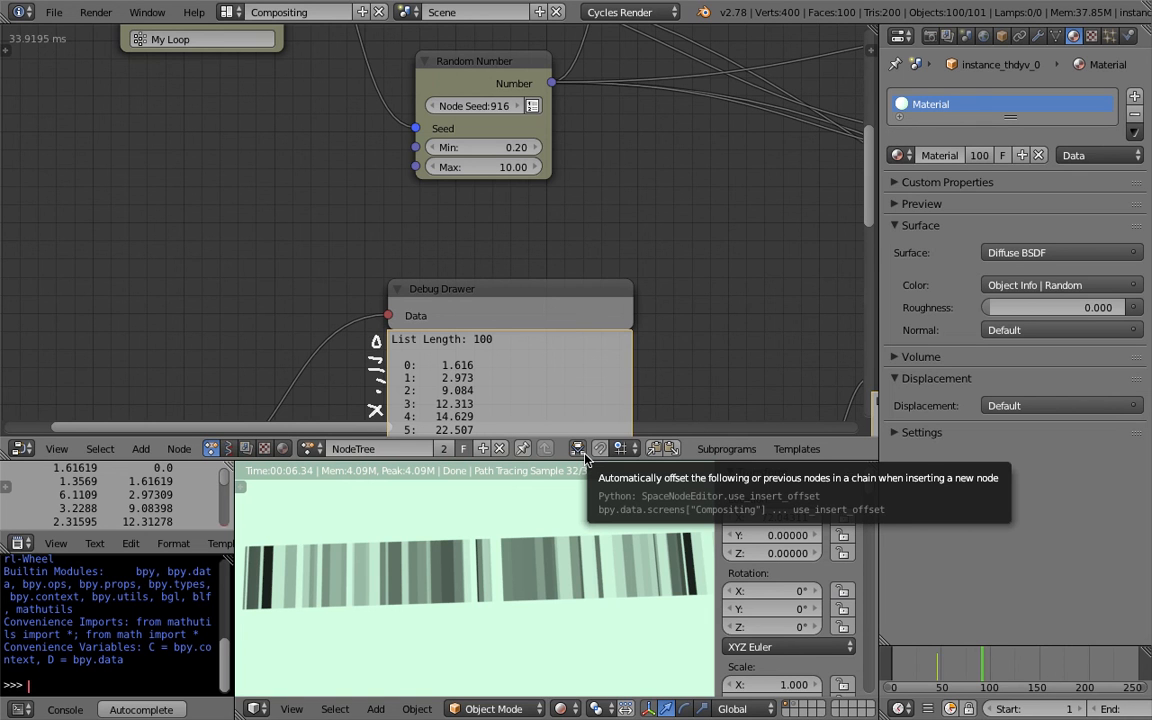
pyautogui.moveTo(448, 340); pyautogui.dragTo(461, 258, button='middle')
pyautogui.scroll(-5, 460, 258)
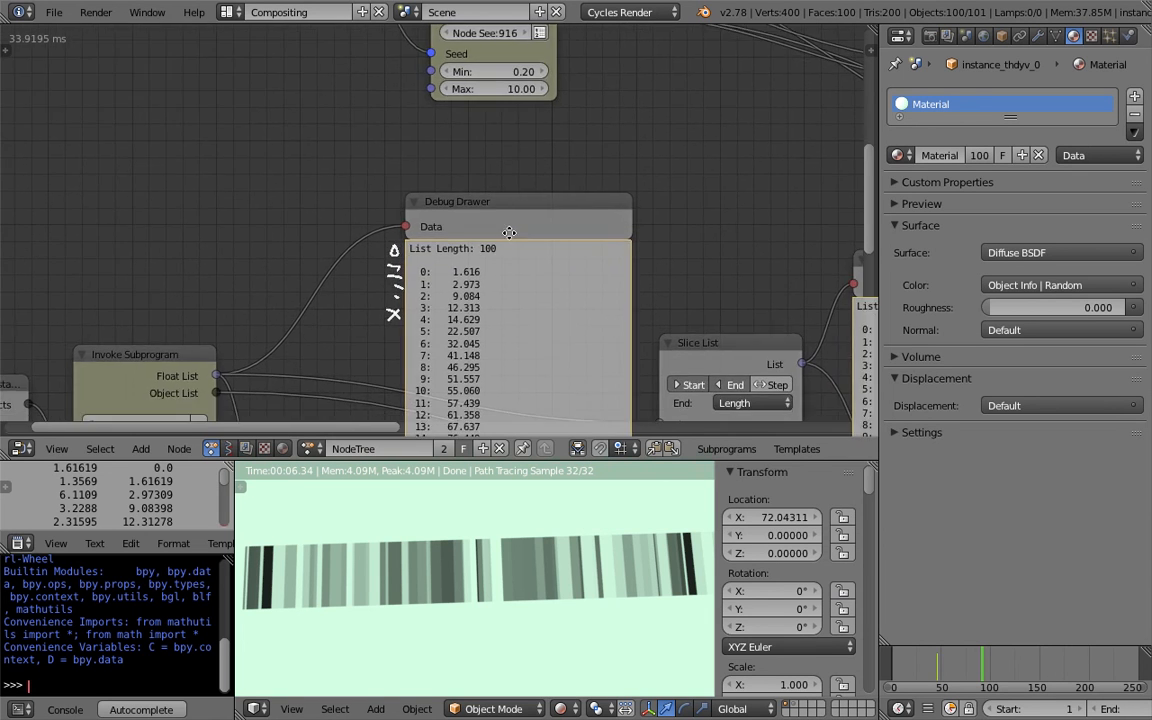
pyautogui.moveTo(590, 179); pyautogui.dragTo(557, 186, button='middle')
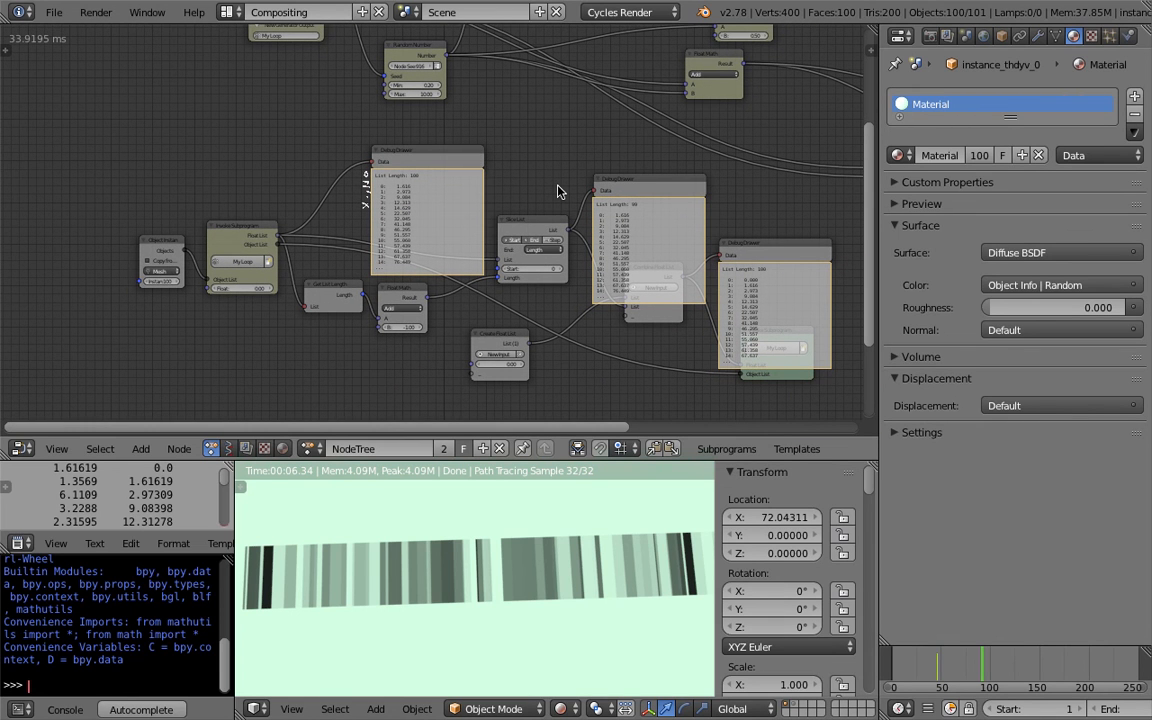